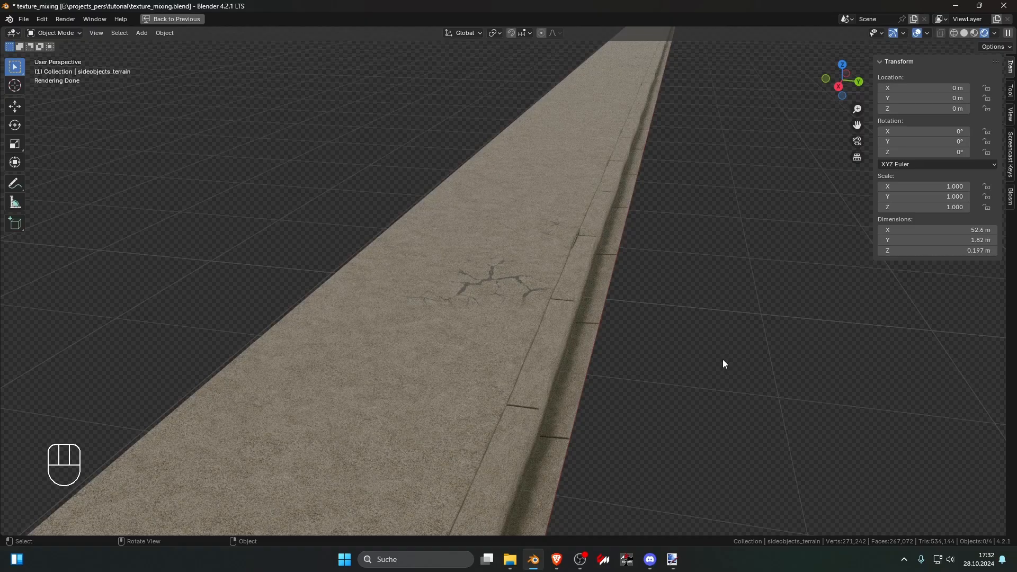
Step: Inspect the cracked surface of the sidewalk up close and select the sidewalk mesh
mouse_move(723, 359)
middle_down()
mouse_move(716, 354)
mouse_move(715, 366)
middle_up()
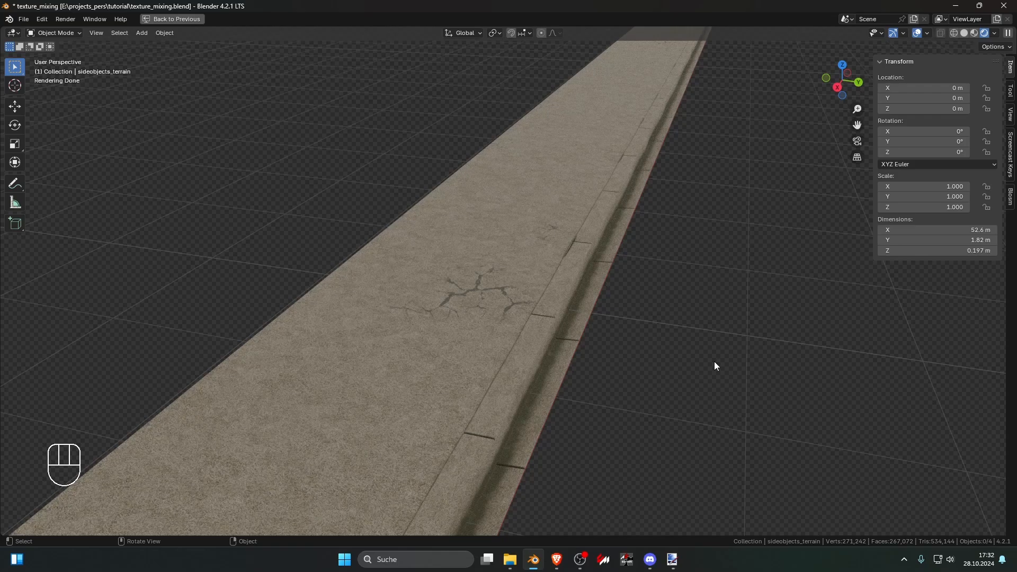
middle_drag(653, 314, 604, 333)
click(502, 285)
click(664, 332)
click(605, 334)
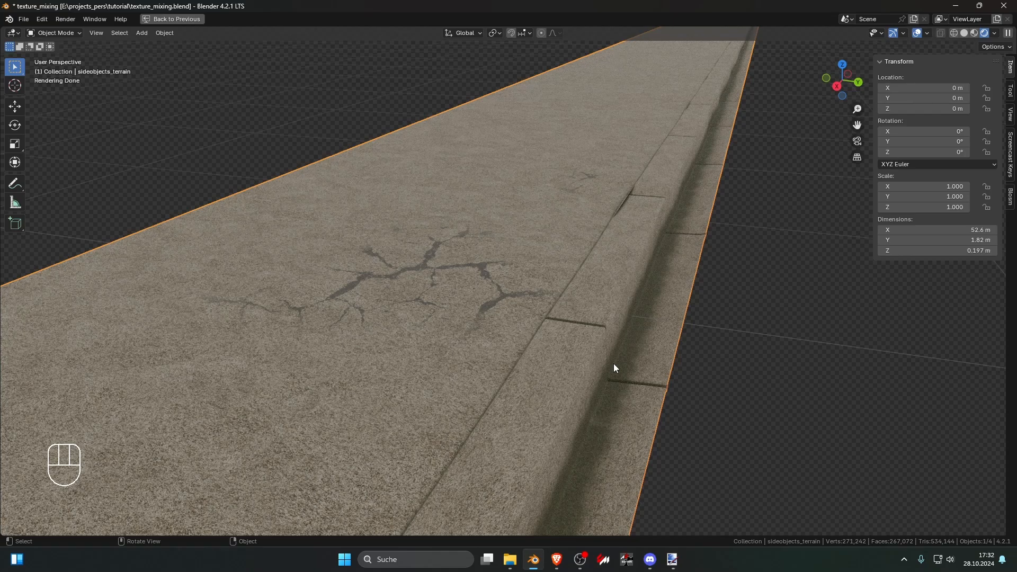
Step: Switch to the Brave browser and look through Texture Ninja's crack and plaster photo textures
mouse_move(556, 559)
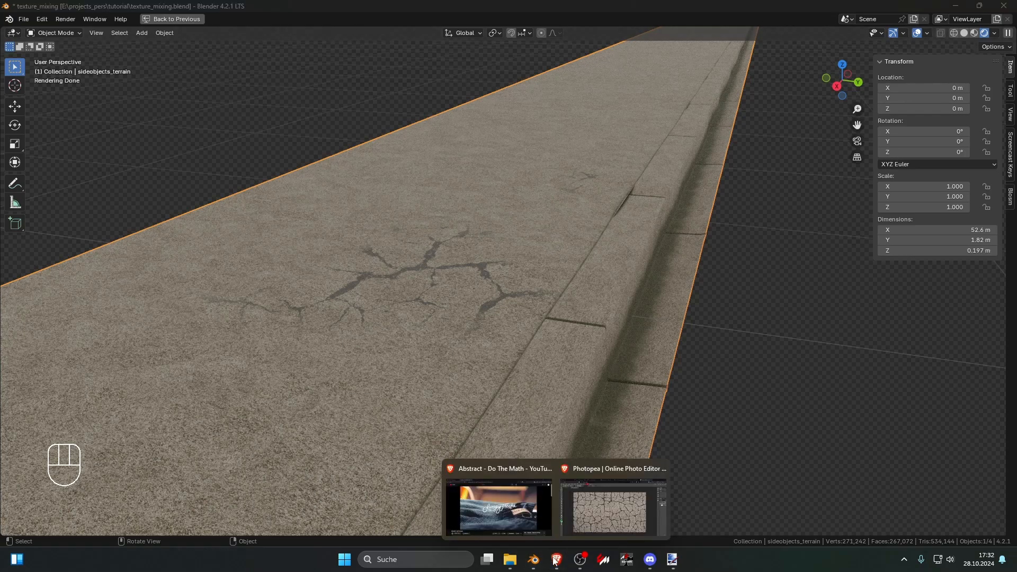
click(589, 509)
click(85, 10)
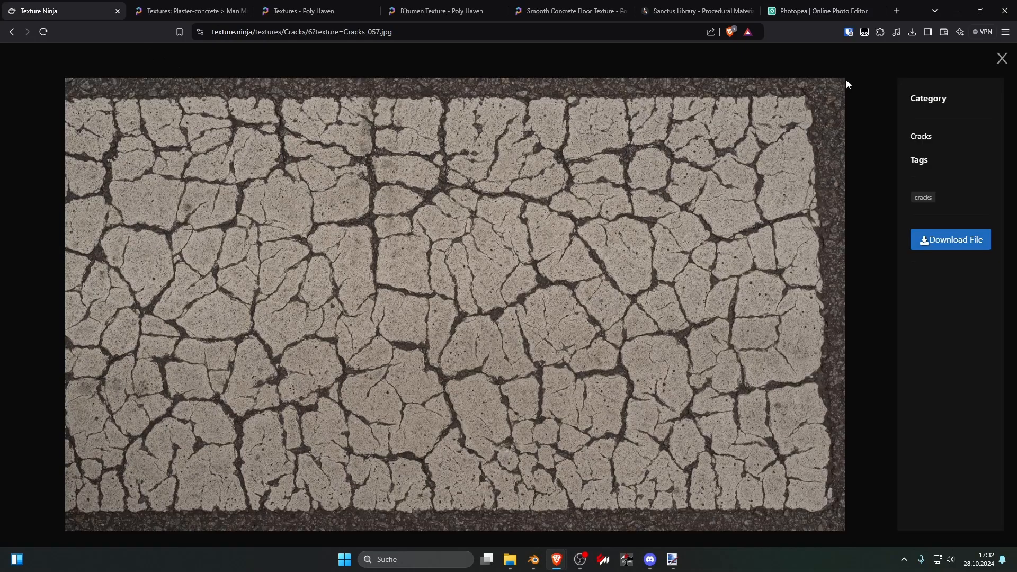
click(991, 65)
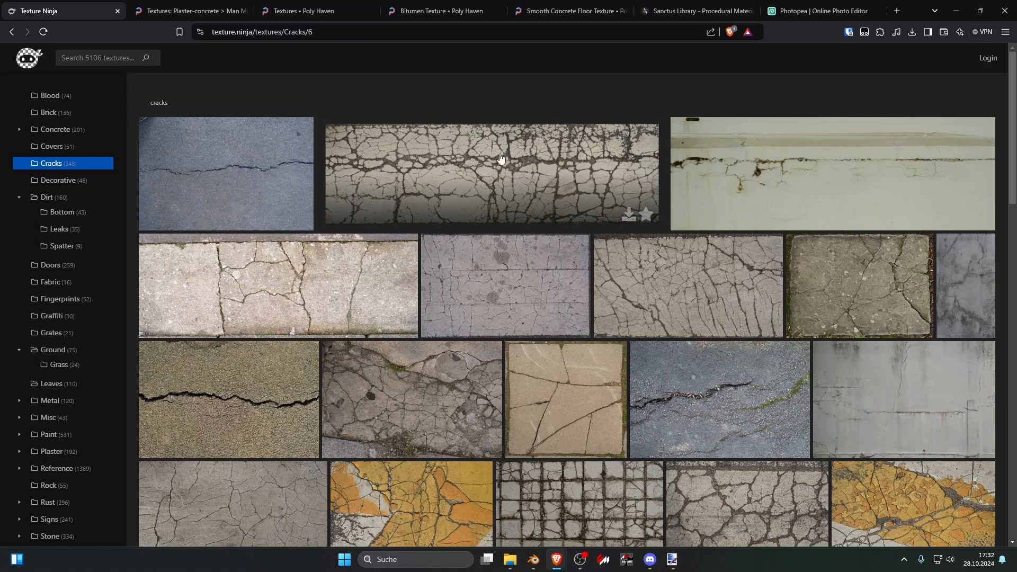
scroll(306, 198, down, 2)
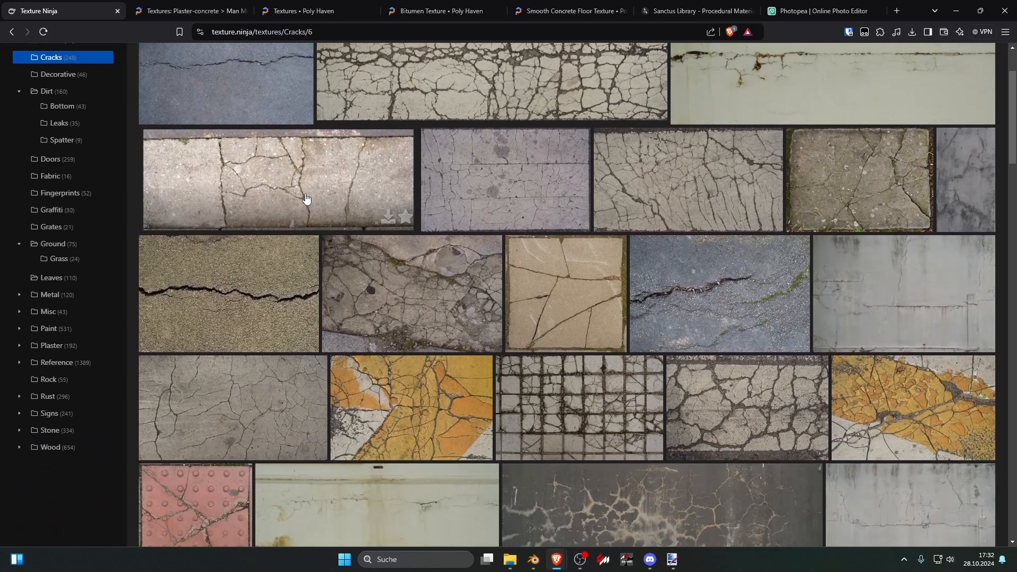
scroll(218, 202, up, 1)
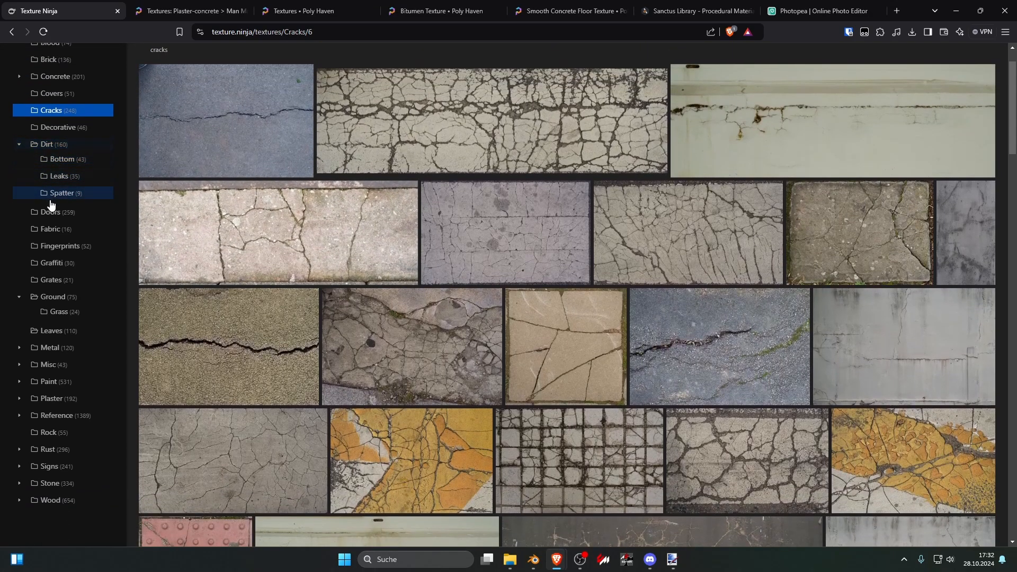
click(51, 212)
click(52, 279)
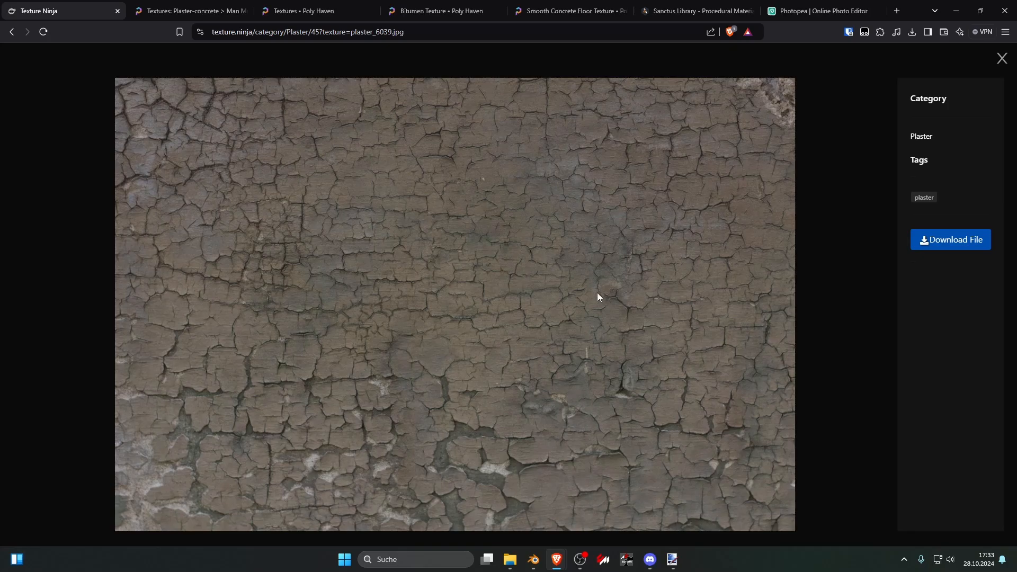
Step: Browse all Plaster/Concrete textures on Poly Haven for a seamless surface material
click(193, 11)
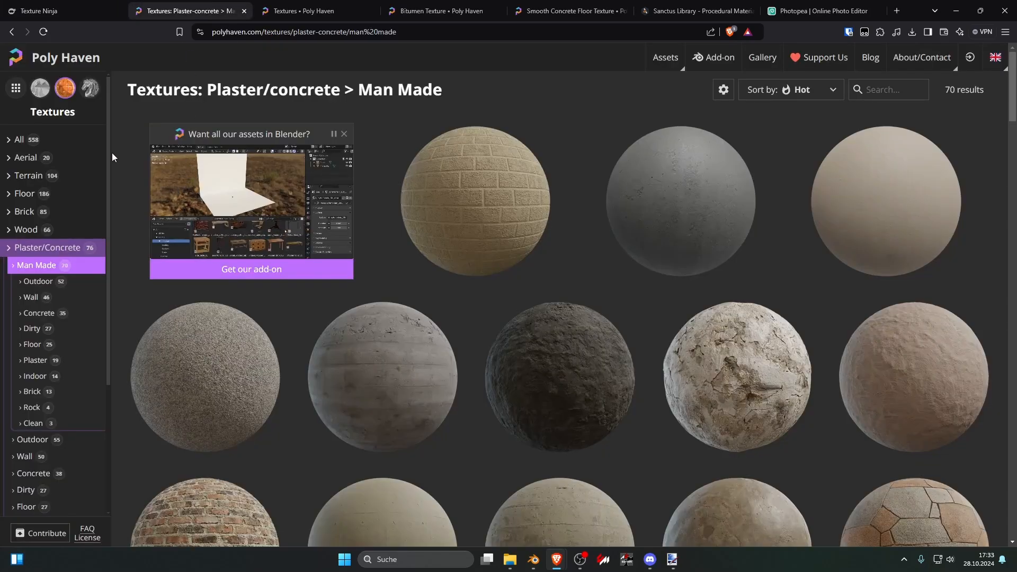
click(48, 252)
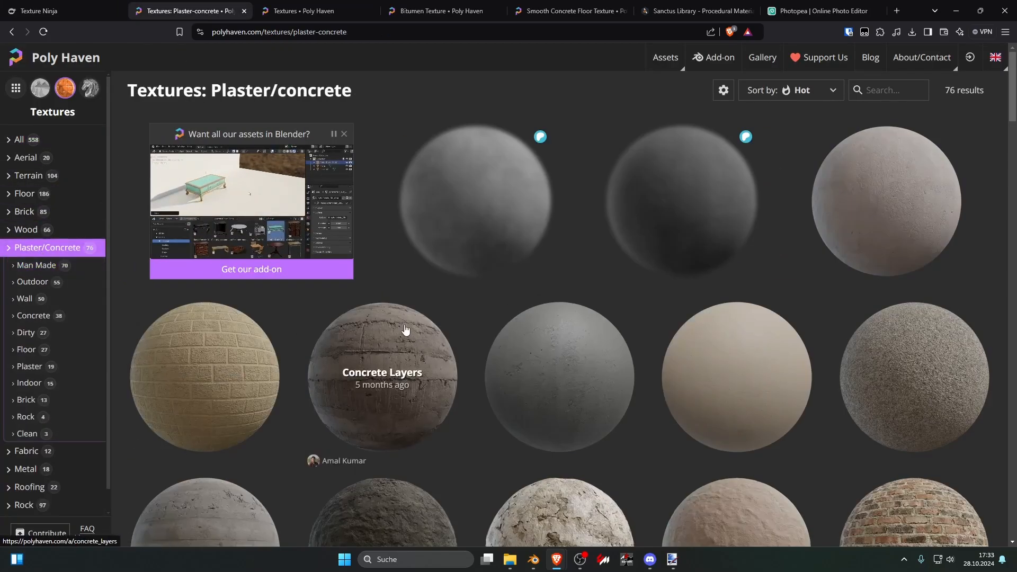
scroll(439, 289, down, 3)
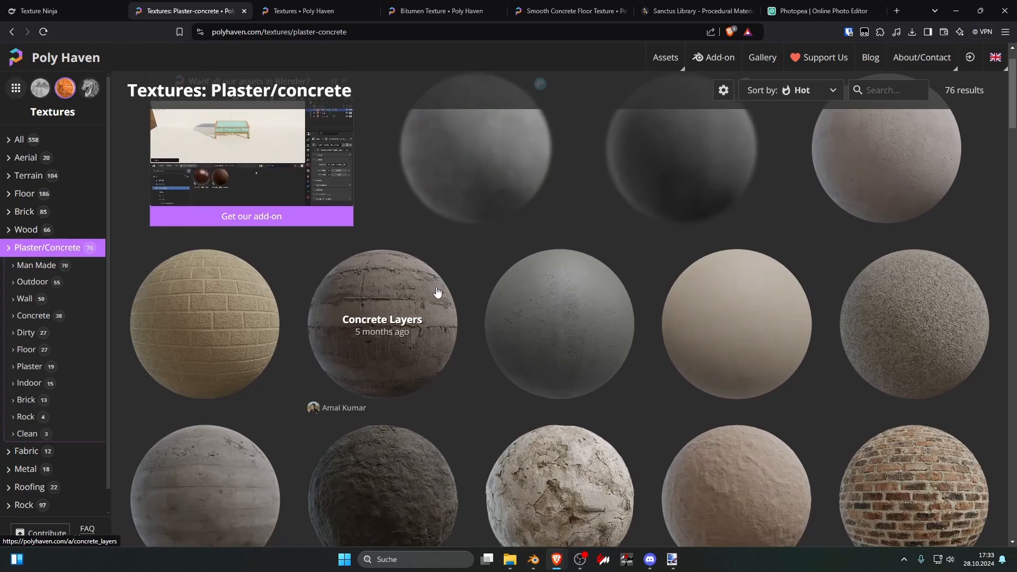
scroll(465, 281, down, 4)
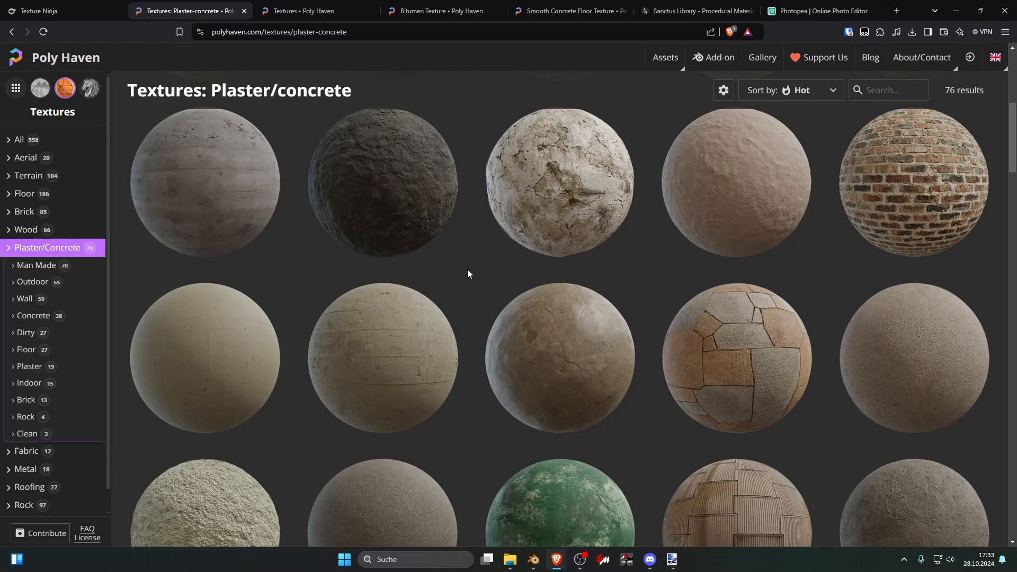
scroll(468, 272, down, 4)
scroll(470, 272, down, 4)
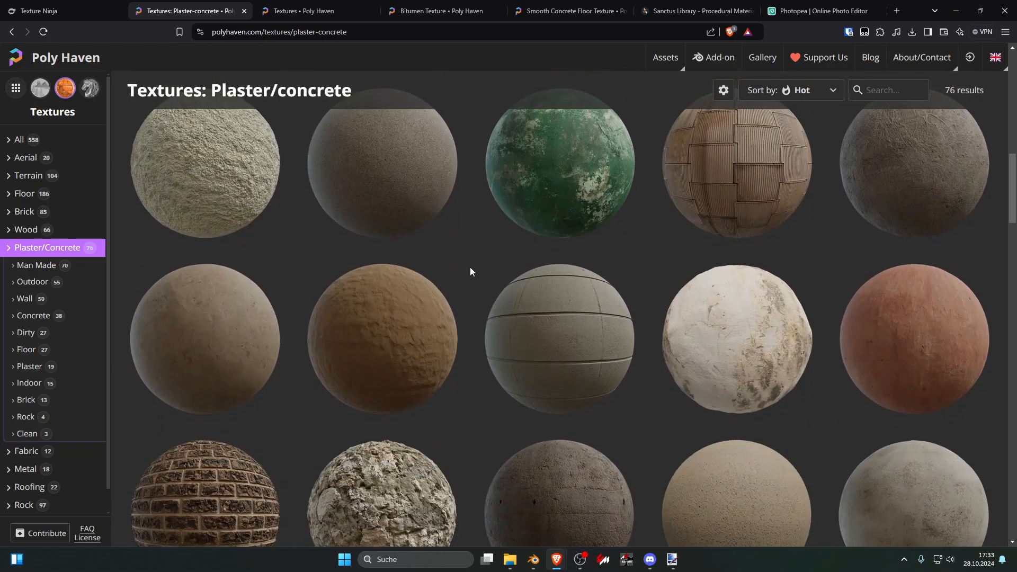
scroll(471, 272, up, 10)
scroll(471, 272, up, 3)
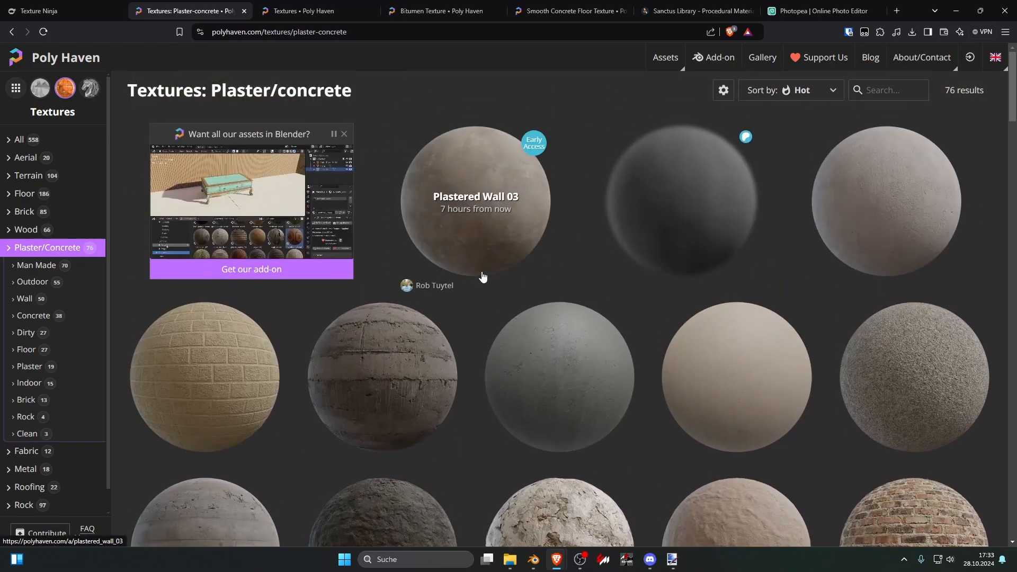
scroll(484, 277, down, 3)
scroll(476, 286, down, 14)
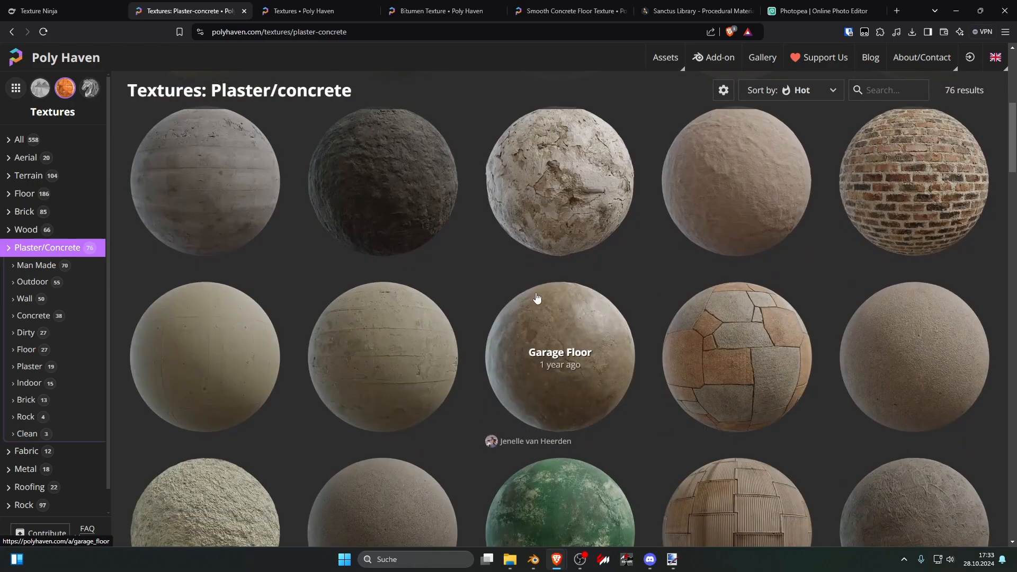
scroll(471, 271, down, 4)
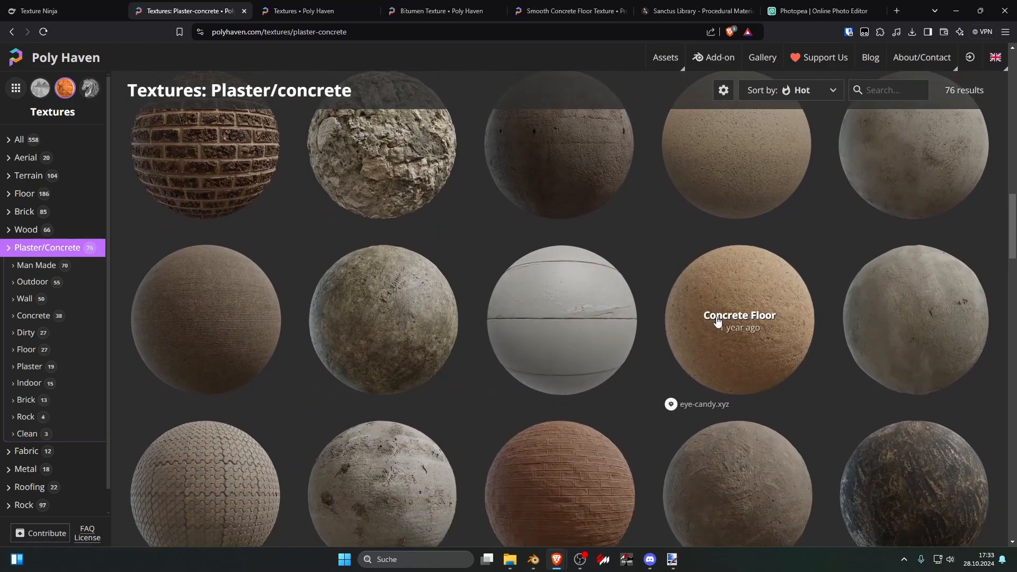
Step: Open the Plaster Grey 04 texture and examine how its diffuse map repeats when tiled many times
click(924, 365)
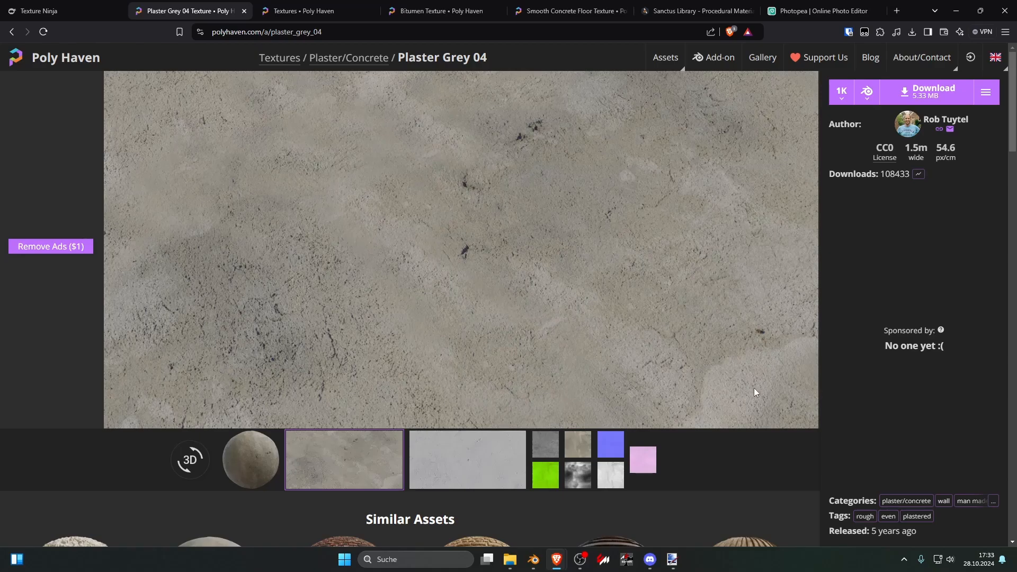
click(578, 444)
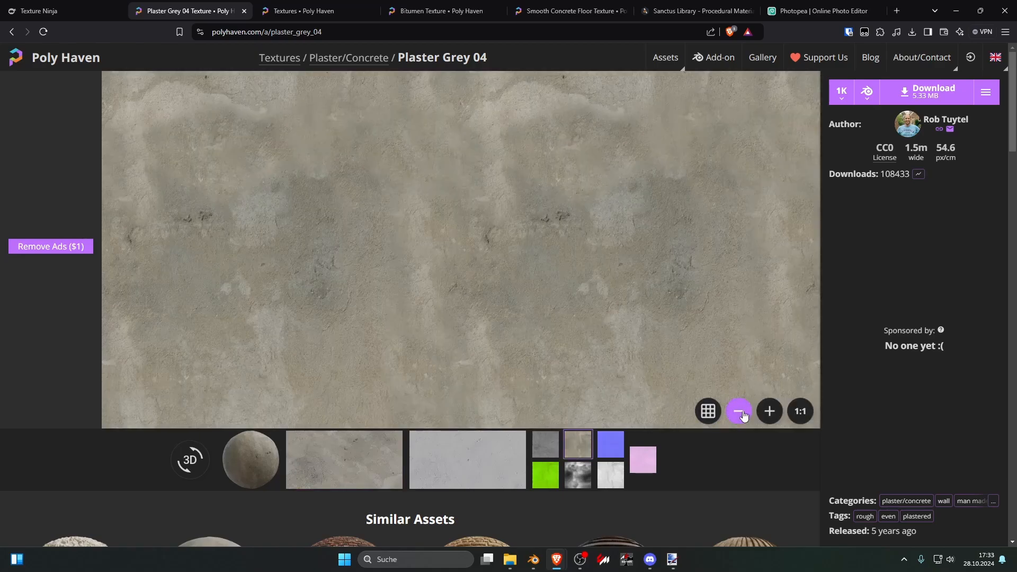
click(739, 411)
click(739, 412)
click(739, 412)
click(739, 412)
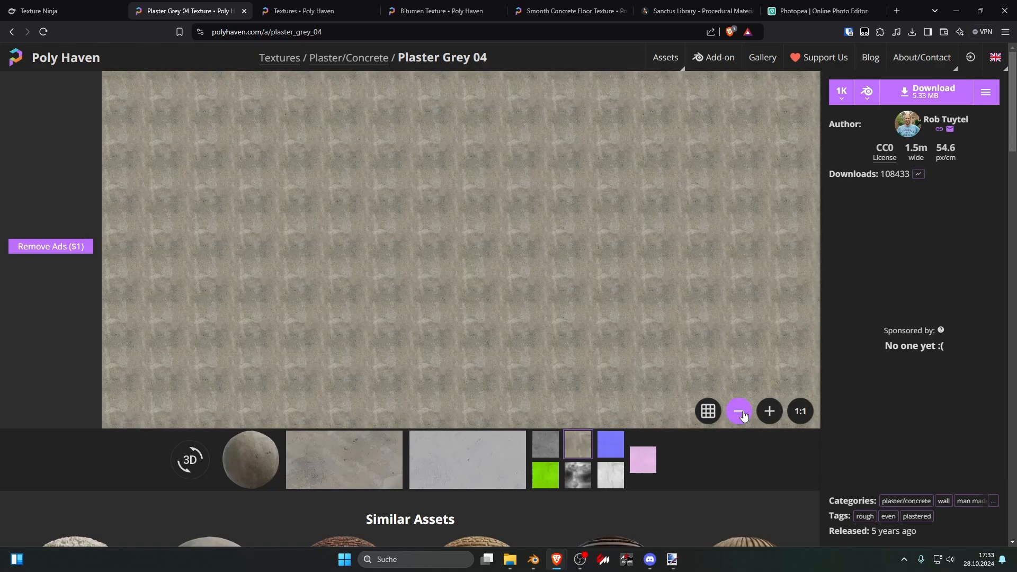
click(742, 412)
drag(447, 252, 502, 252)
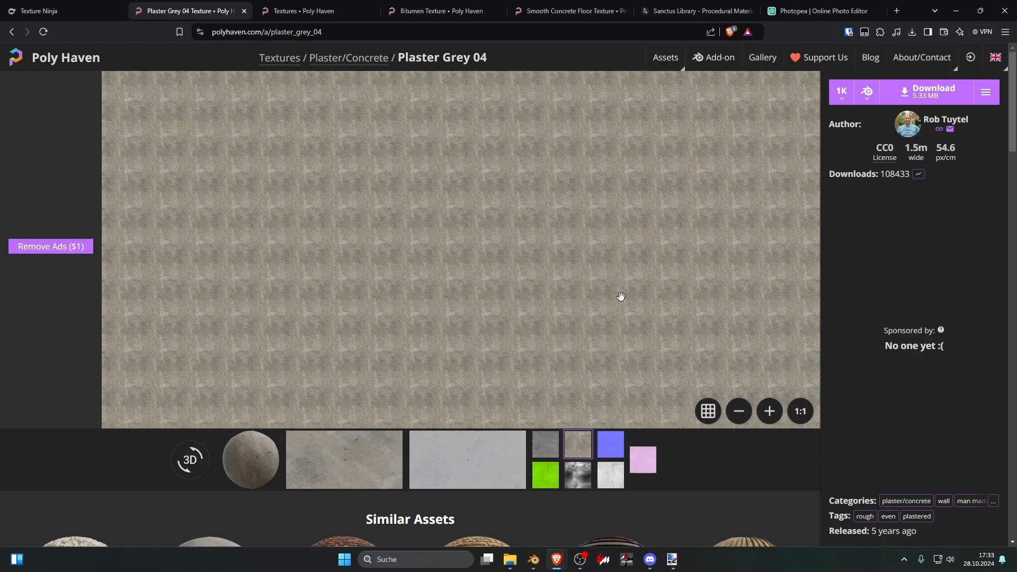
Step: Review the Sanctus Library add-on page on Blender Market, examining its procedural materials, baking tool and geometry nodes generators
click(683, 10)
scroll(514, 419, down, 6)
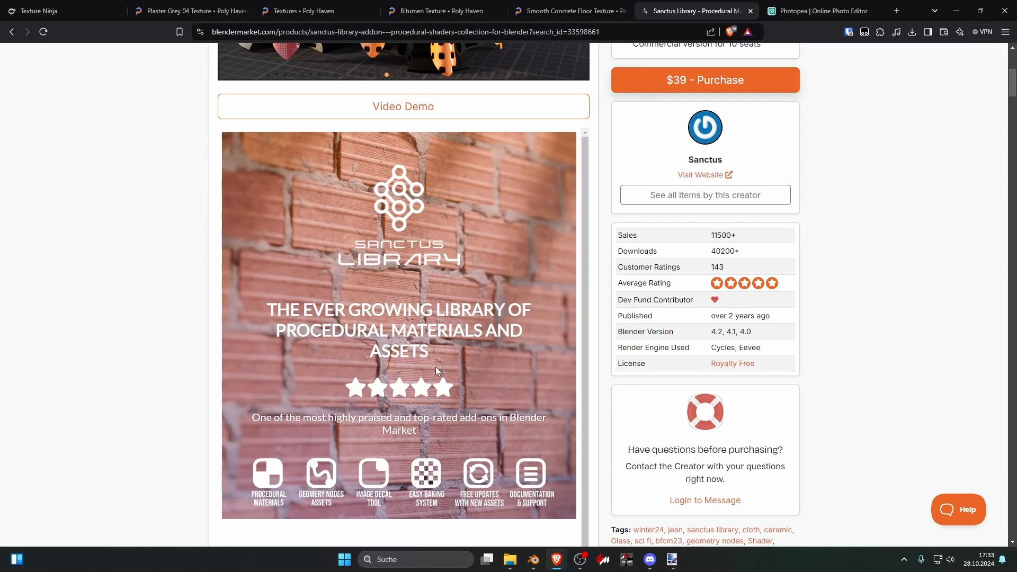
scroll(433, 306, down, 10)
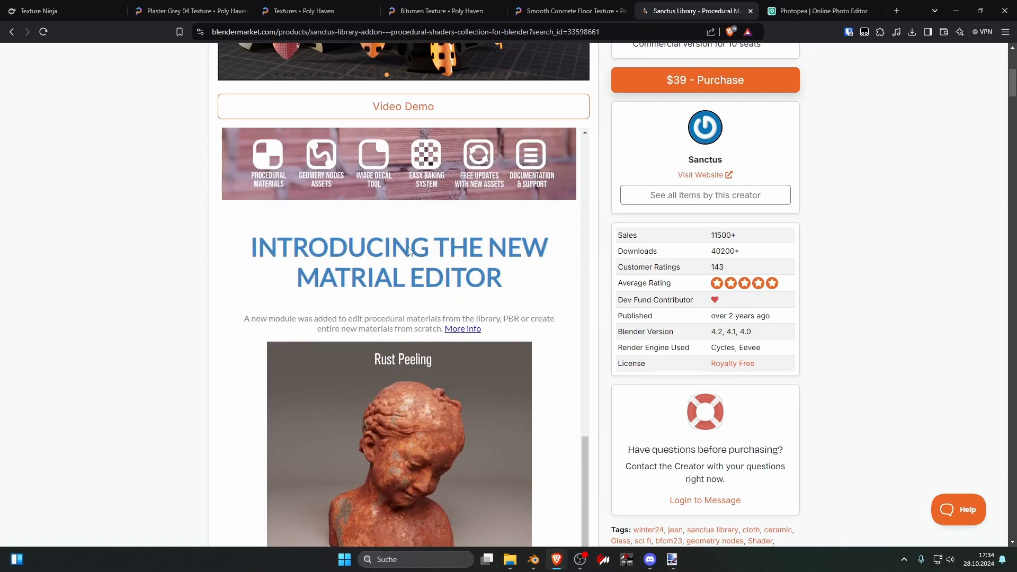
scroll(397, 290, down, 8)
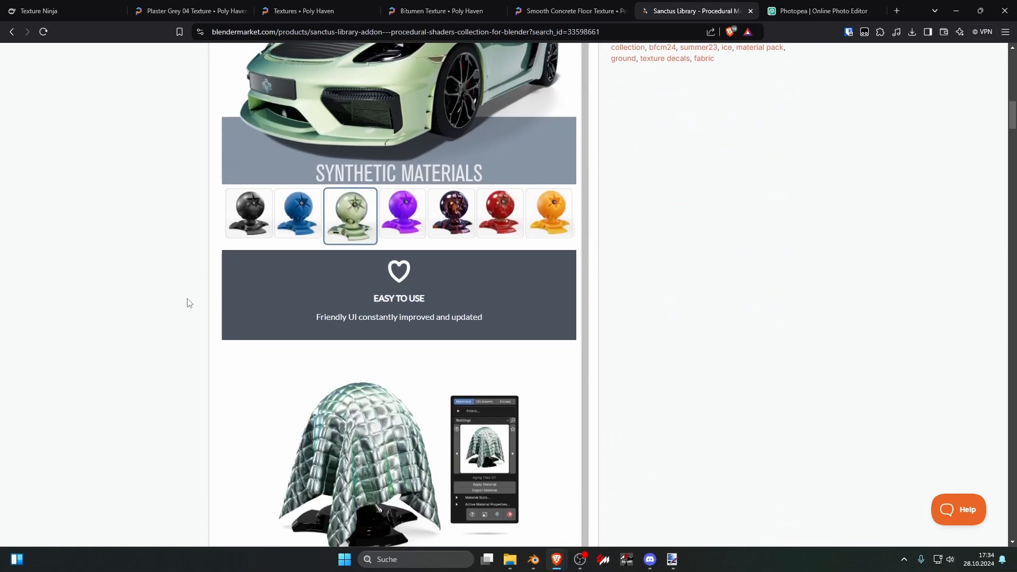
scroll(158, 304, down, 4)
scroll(157, 303, down, 4)
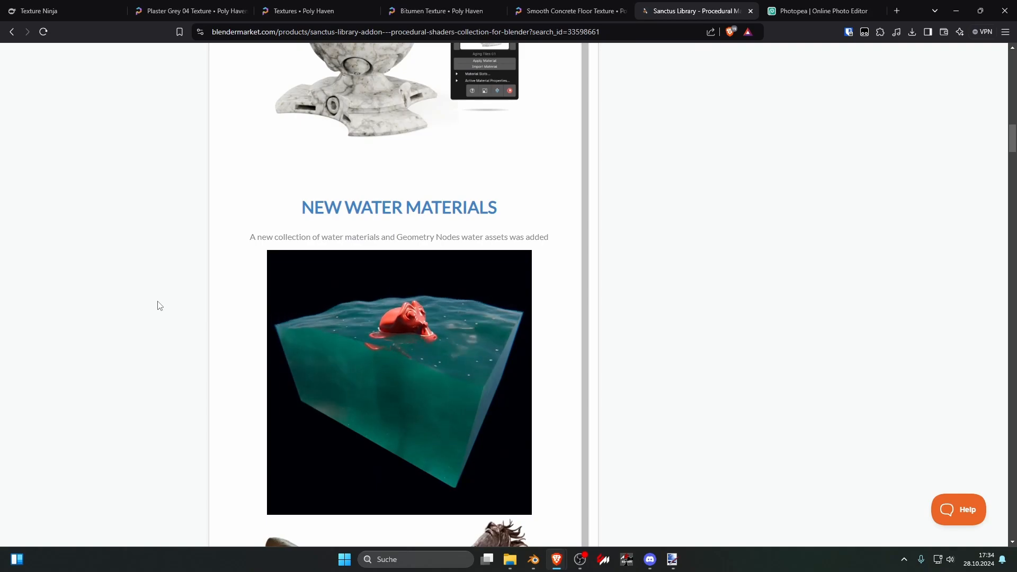
scroll(158, 304, down, 6)
scroll(158, 306, down, 4)
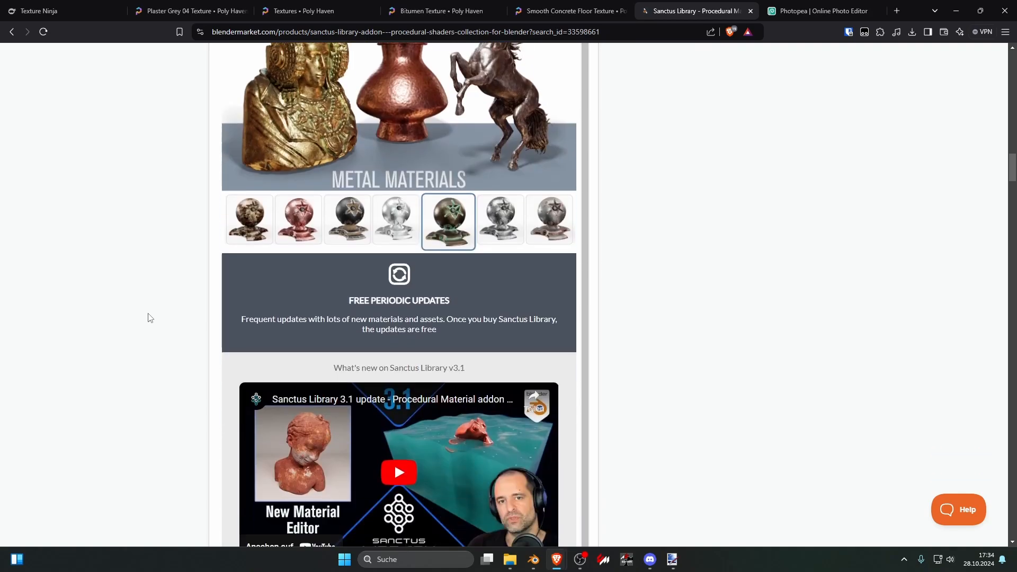
scroll(150, 318, down, 12)
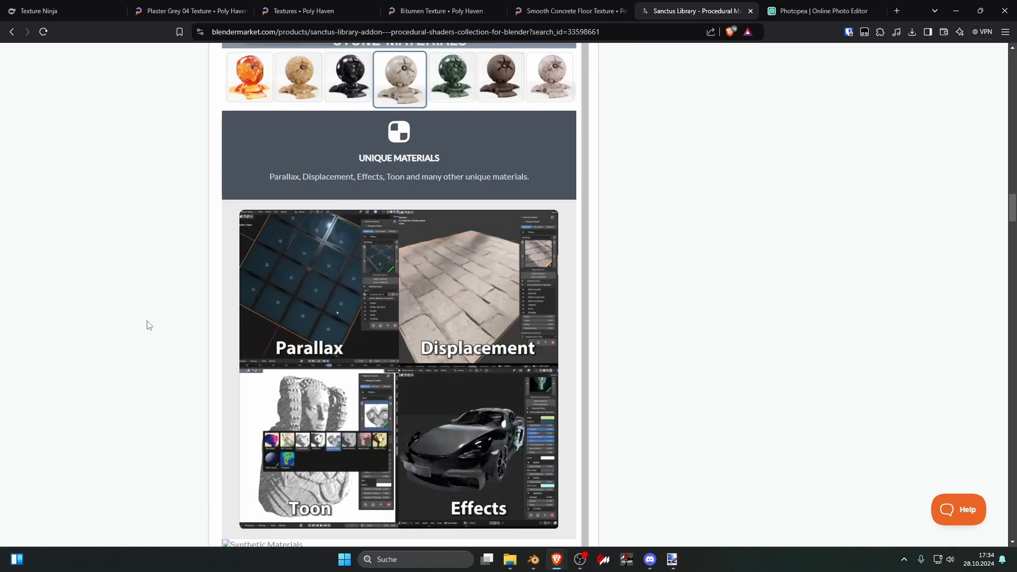
scroll(149, 324, down, 1)
scroll(148, 325, down, 20)
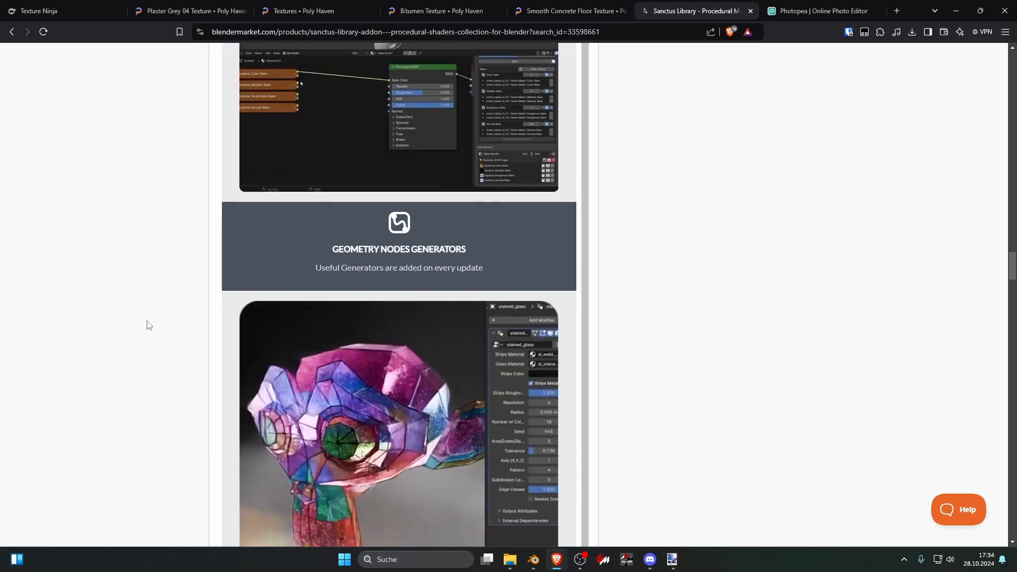
scroll(150, 325, down, 3)
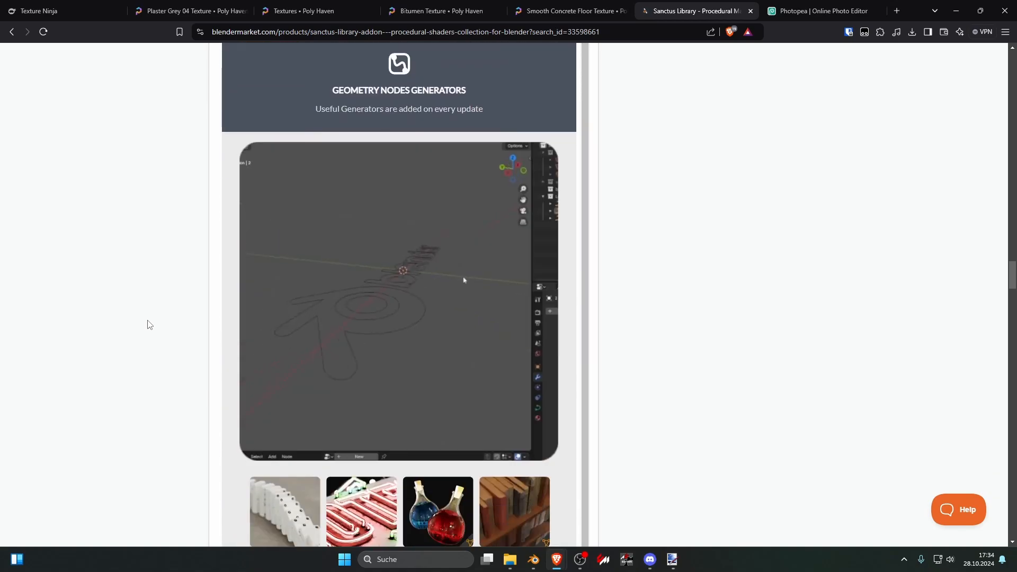
scroll(150, 333, up, 6)
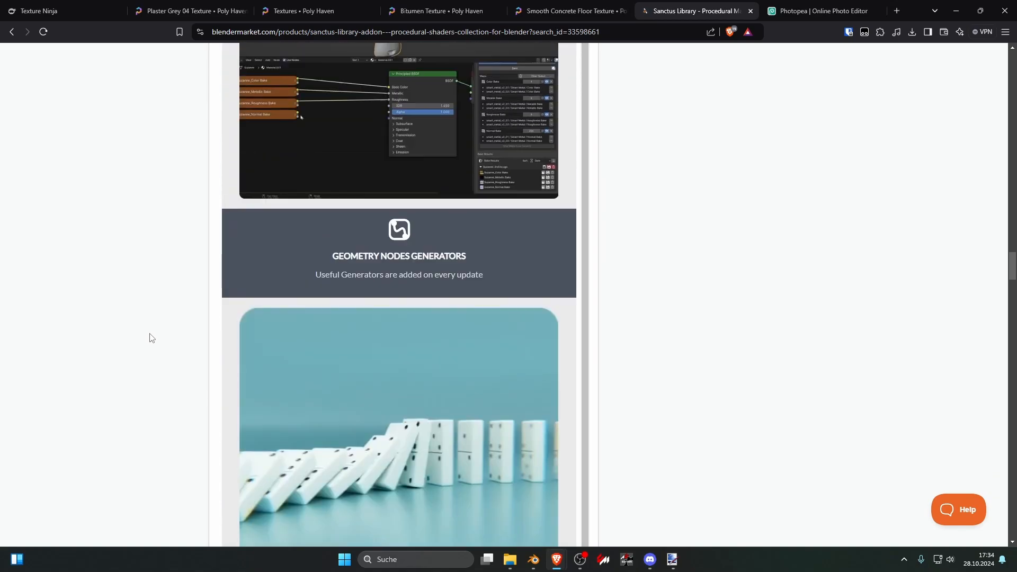
scroll(383, 334, up, 2)
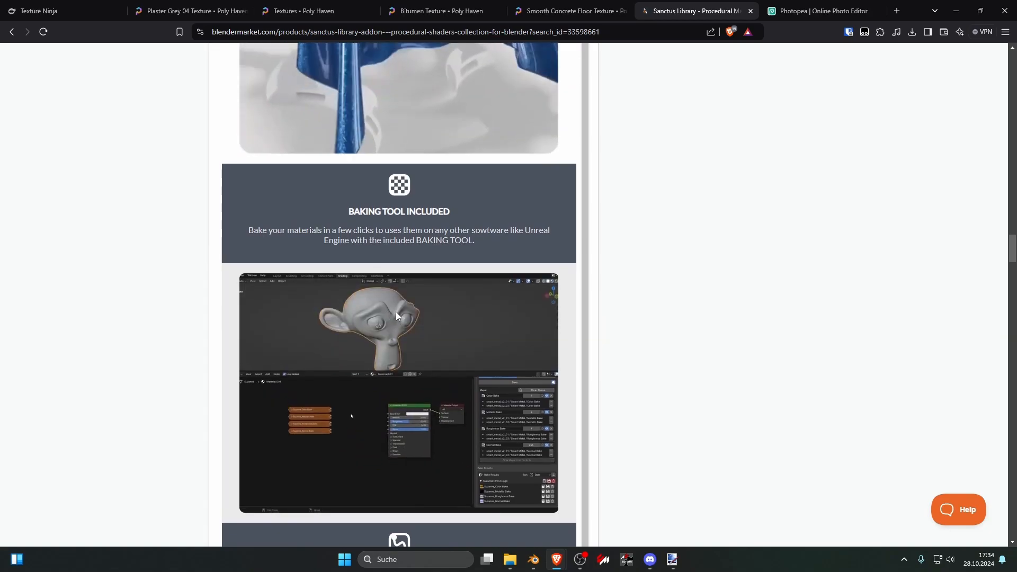
scroll(358, 326, up, 3)
scroll(371, 318, up, 5)
scroll(461, 286, down, 1)
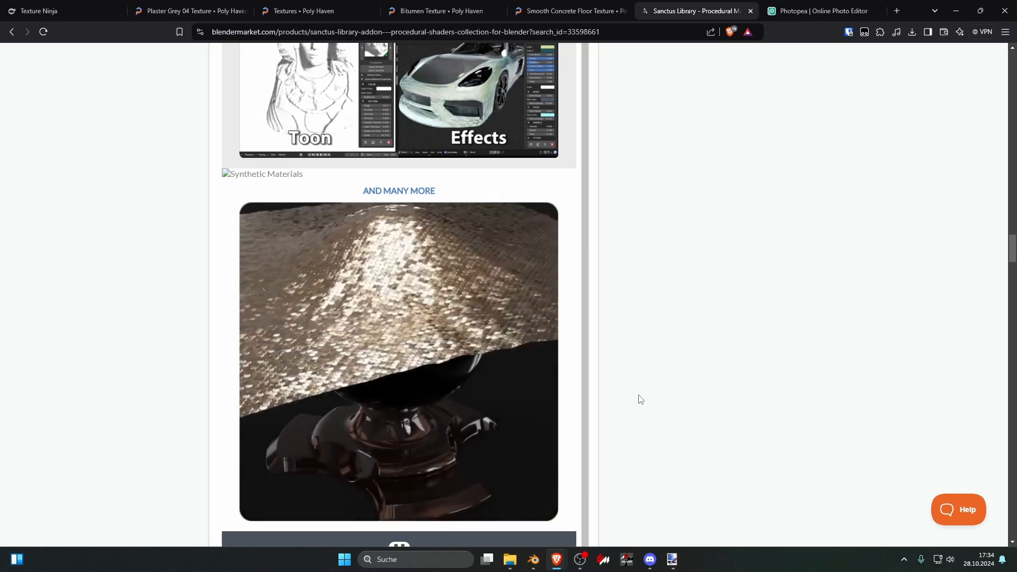
scroll(575, 418, up, 6)
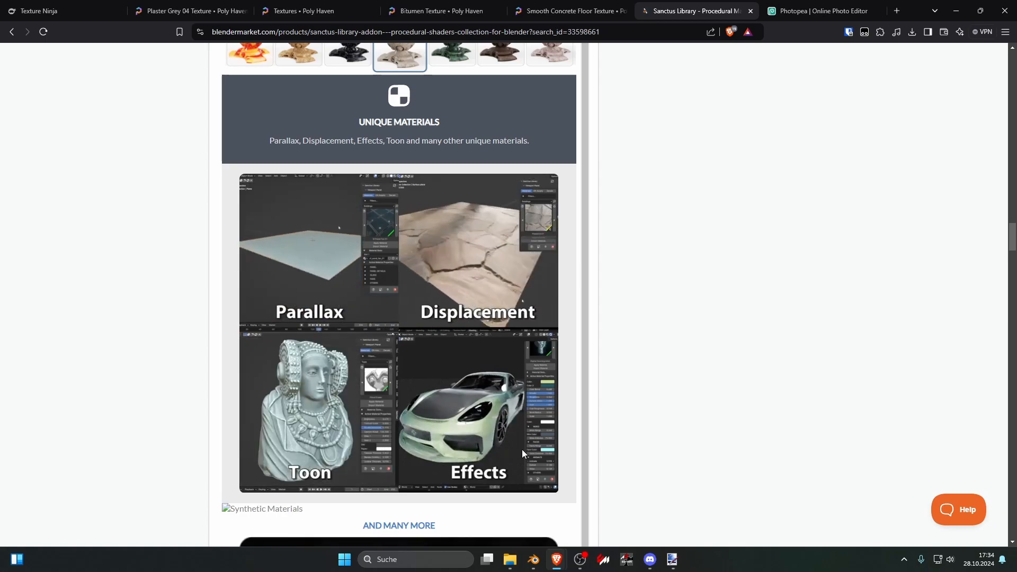
scroll(523, 456, up, 6)
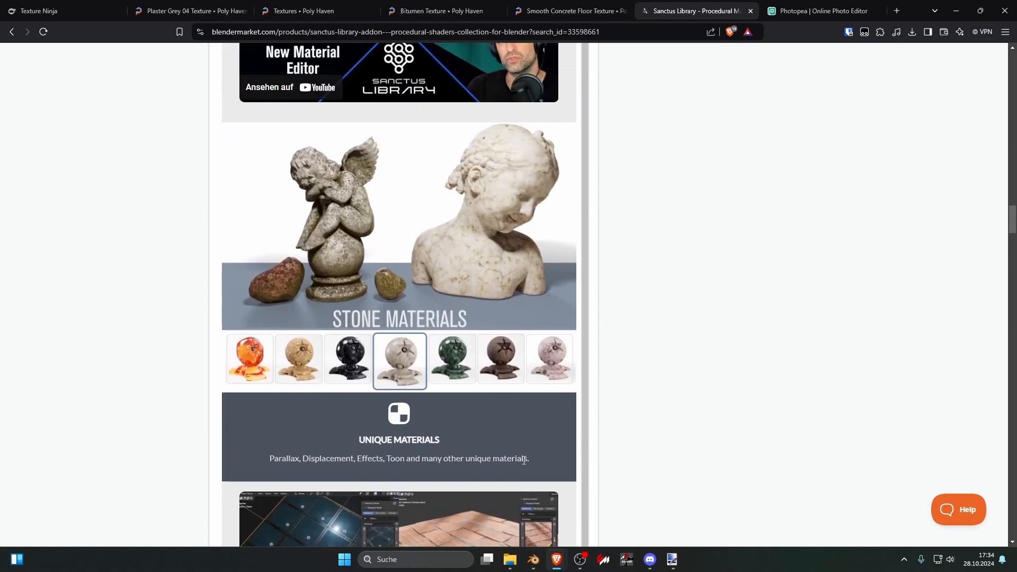
scroll(583, 339, up, 10)
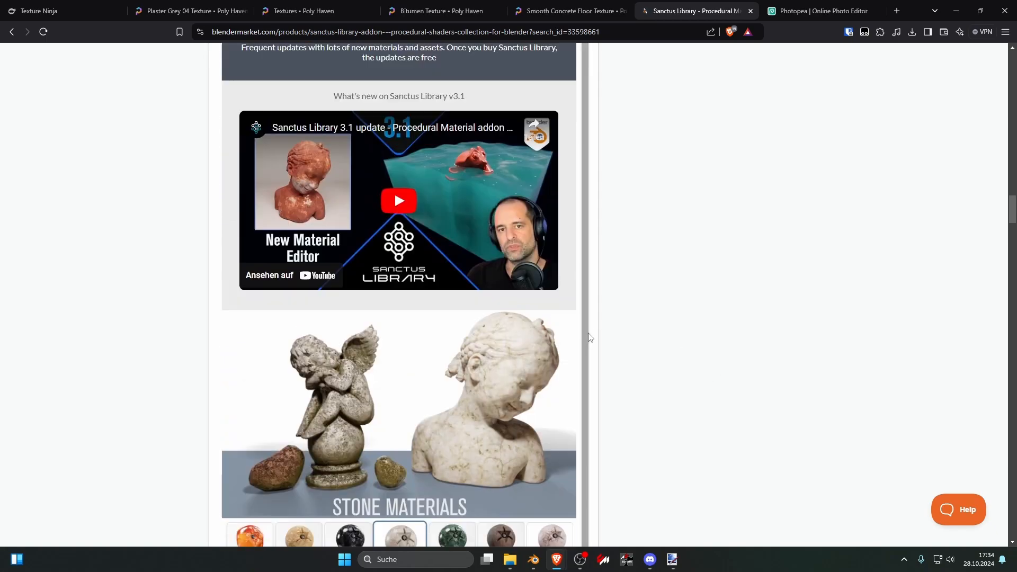
scroll(556, 351, up, 15)
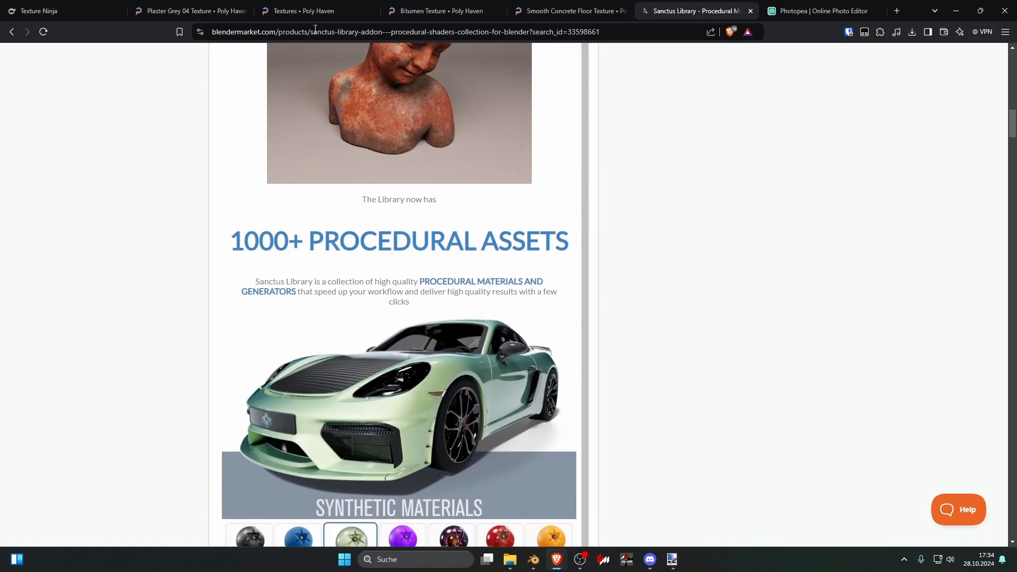
Step: Search Poly Haven's textures for "floor" and open Stone Tiles 03 in a separate tab
click(312, 11)
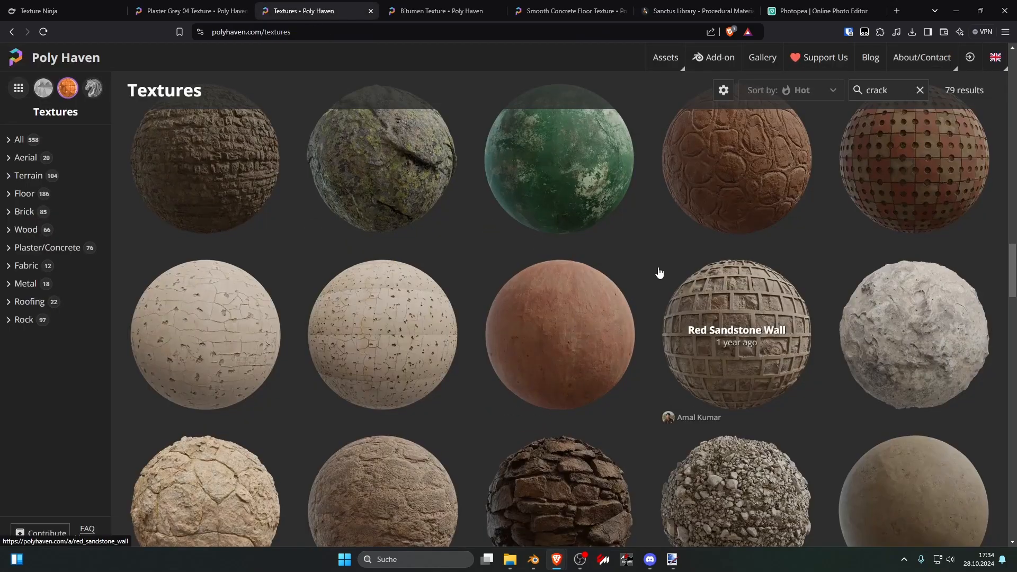
scroll(635, 269, up, 5)
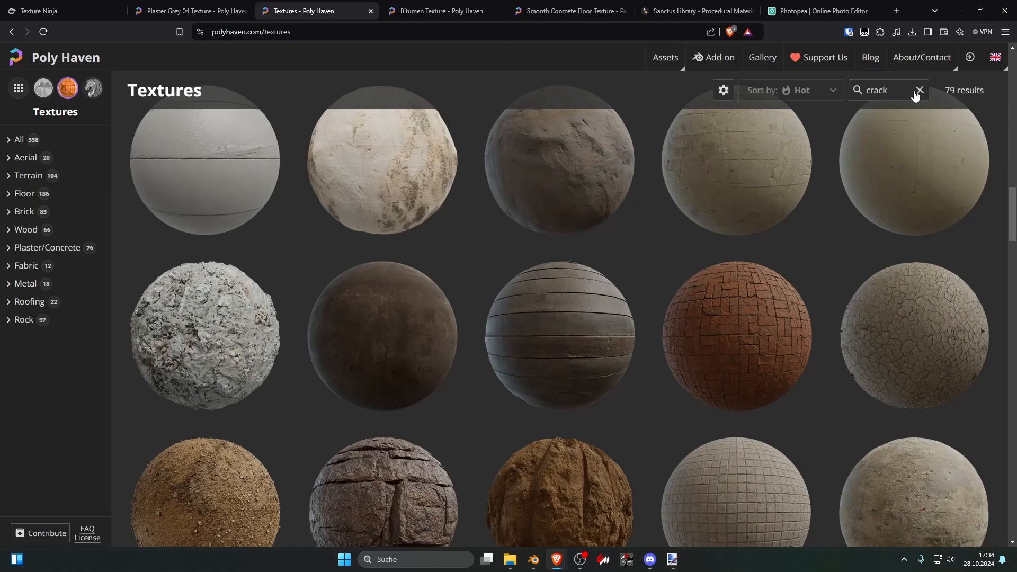
click(917, 92)
text(floo)
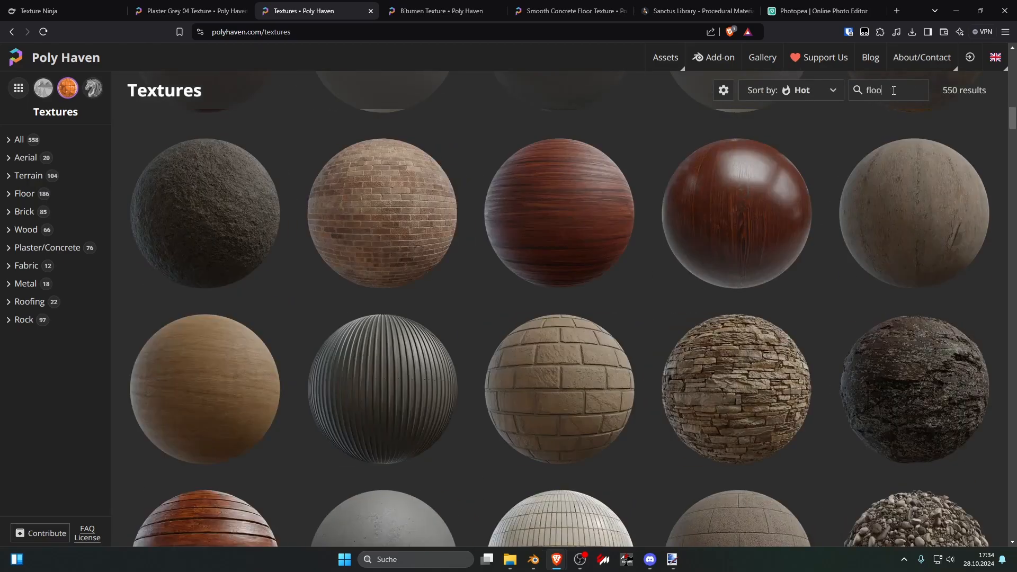
text(r)
scroll(646, 182, down, 5)
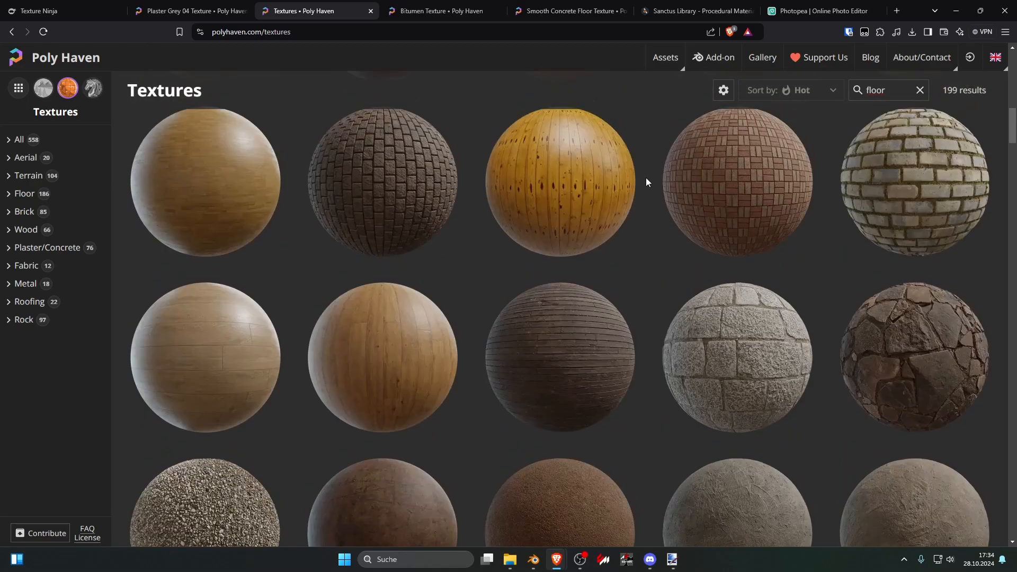
scroll(646, 182, down, 5)
middle_click(585, 237)
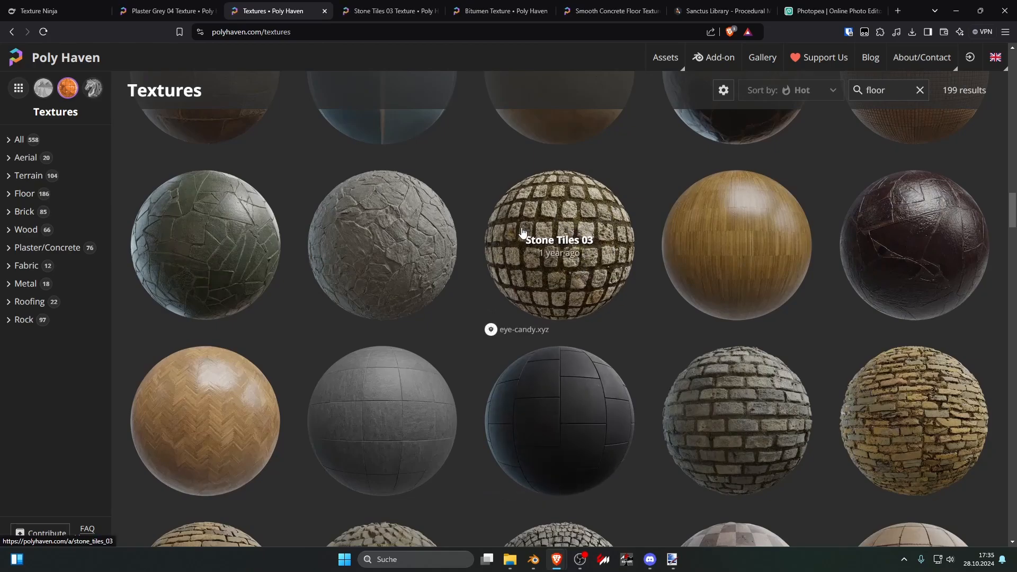
Step: Browse the floor textures further and open Pebble Cemented Floor in a separate tab
scroll(511, 227, down, 10)
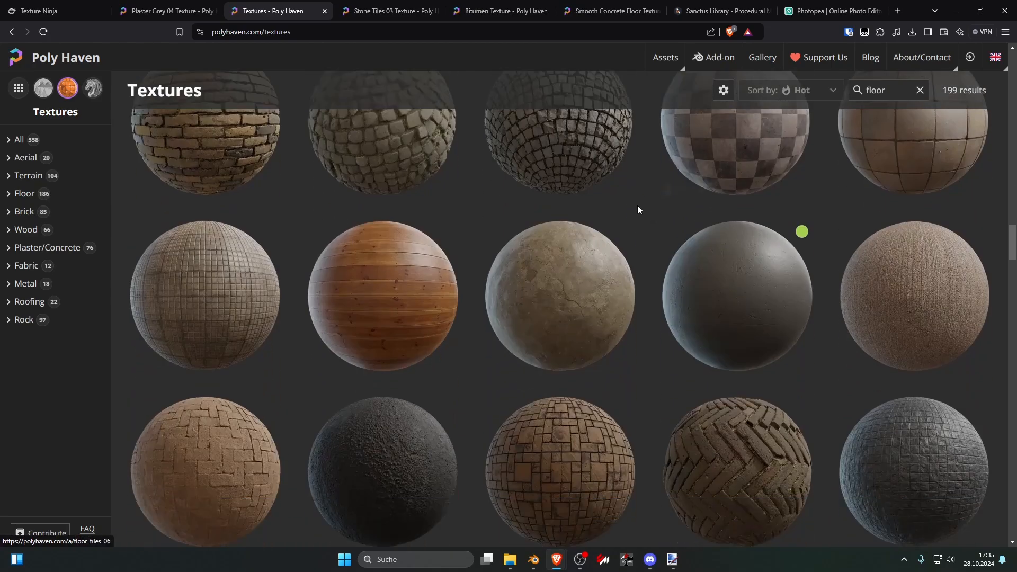
scroll(647, 230, up, 20)
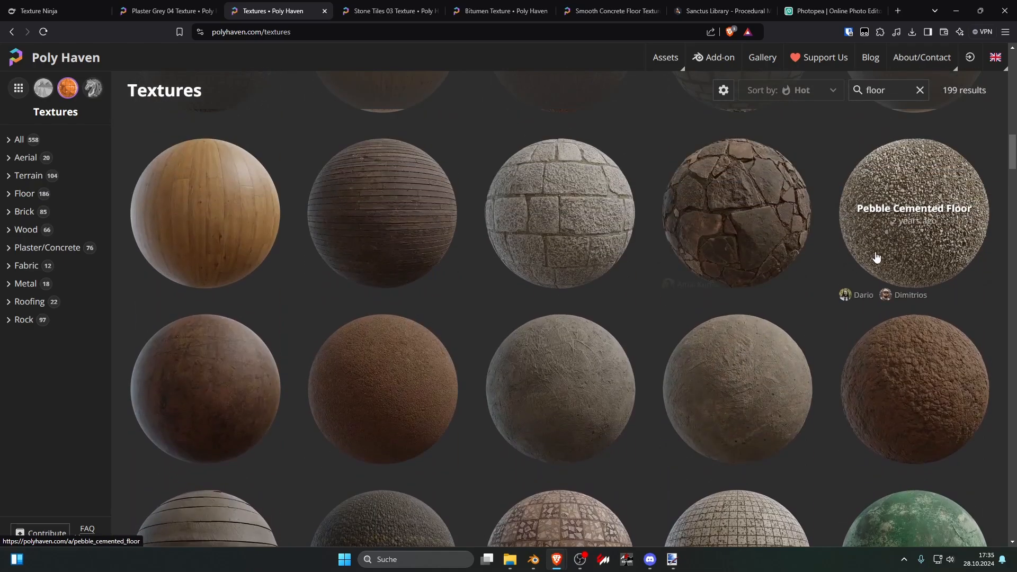
middle_click(915, 251)
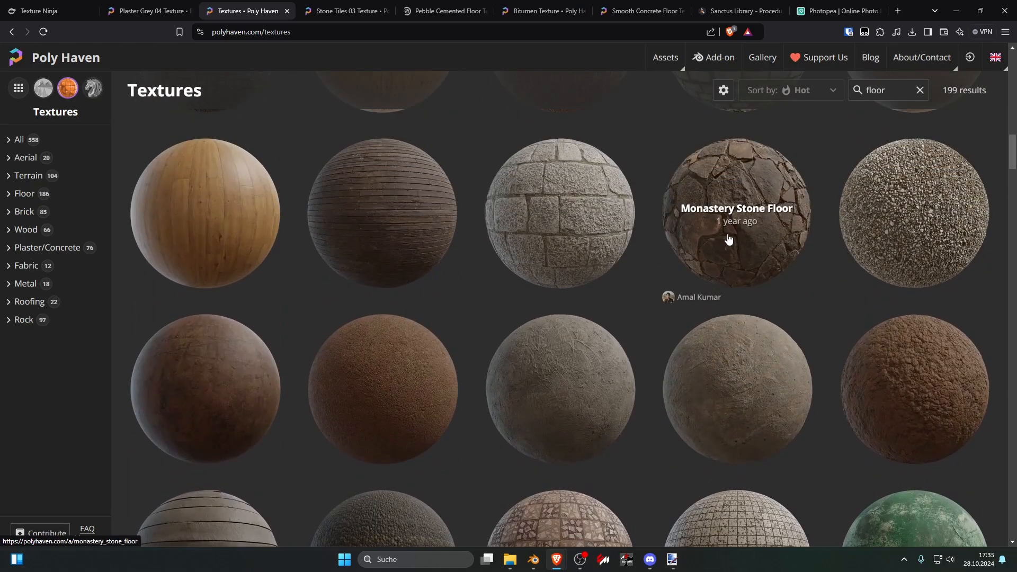
Step: Display the Stone Tiles 03 diffuse map and examine how it repeats when tiled many times
click(356, 11)
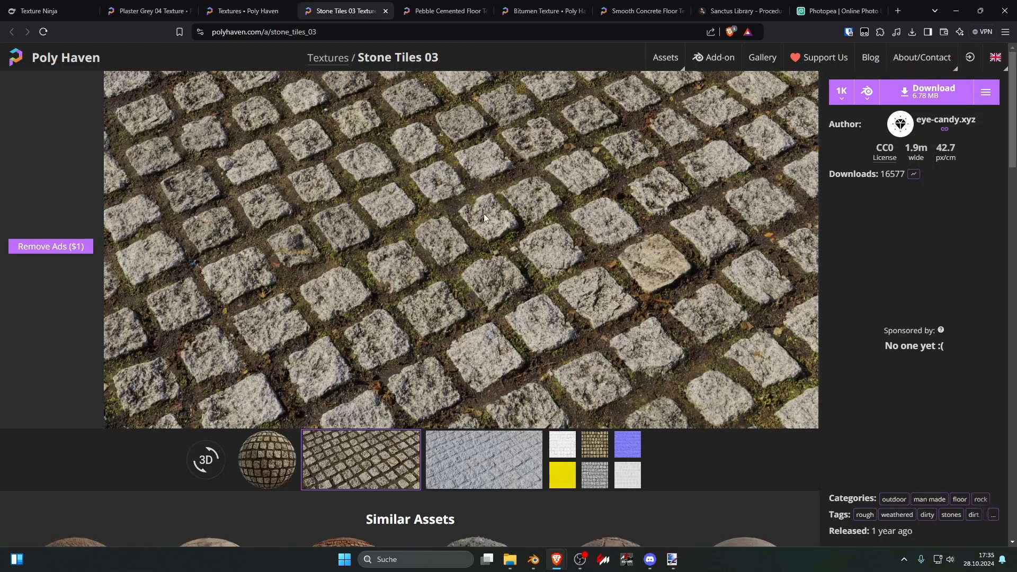
click(599, 447)
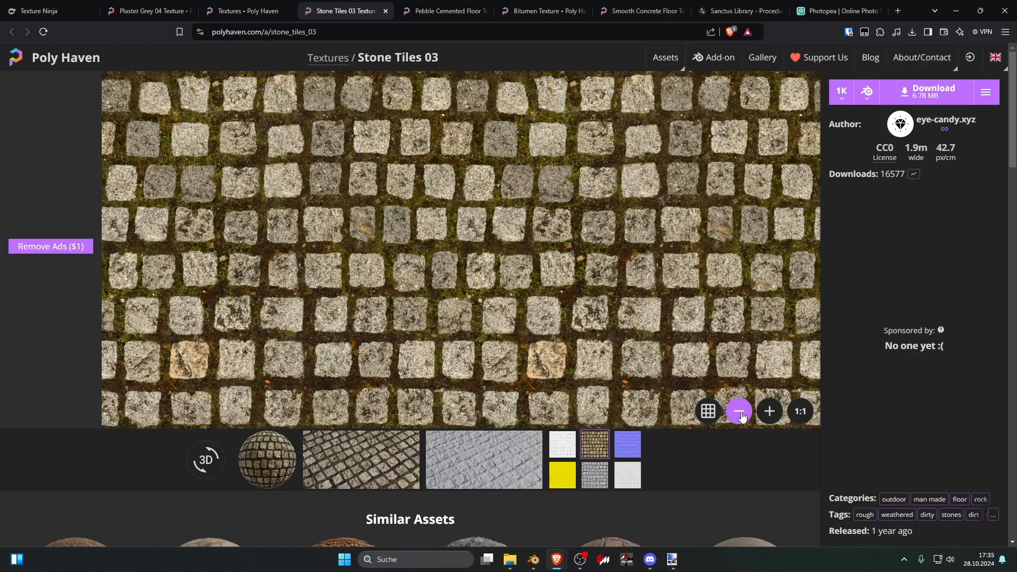
click(739, 411)
click(739, 412)
click(741, 413)
click(741, 413)
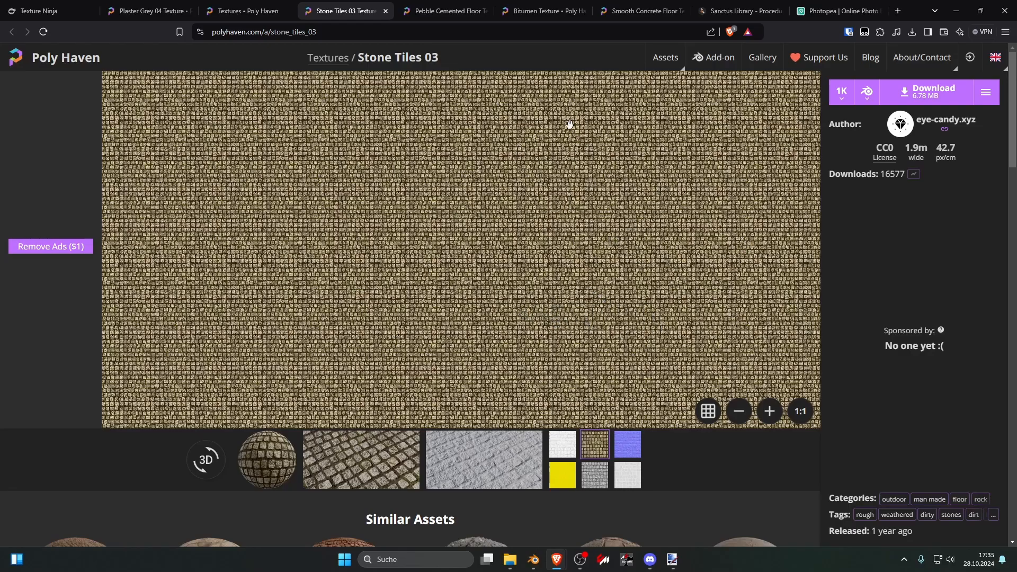
Step: Display the Pebble Cemented Floor diffuse map and examine how its repetition shows when tiled many times
click(450, 10)
click(593, 450)
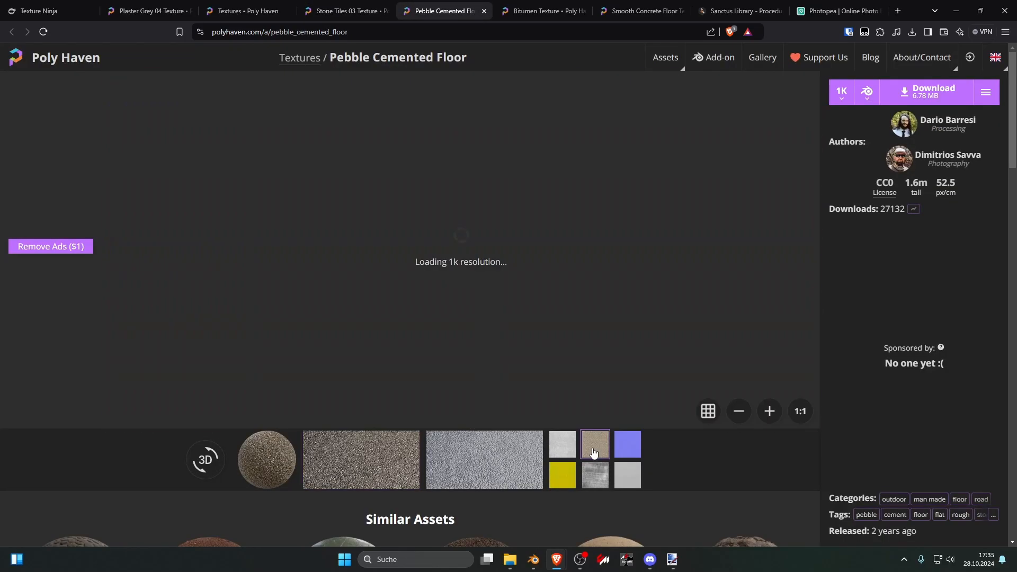
click(739, 412)
click(739, 412)
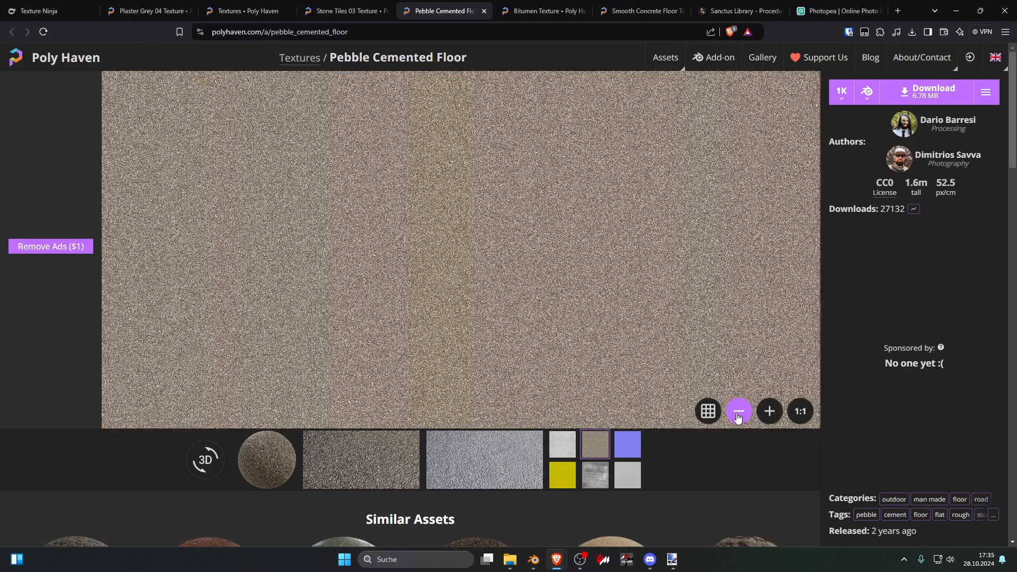
click(739, 413)
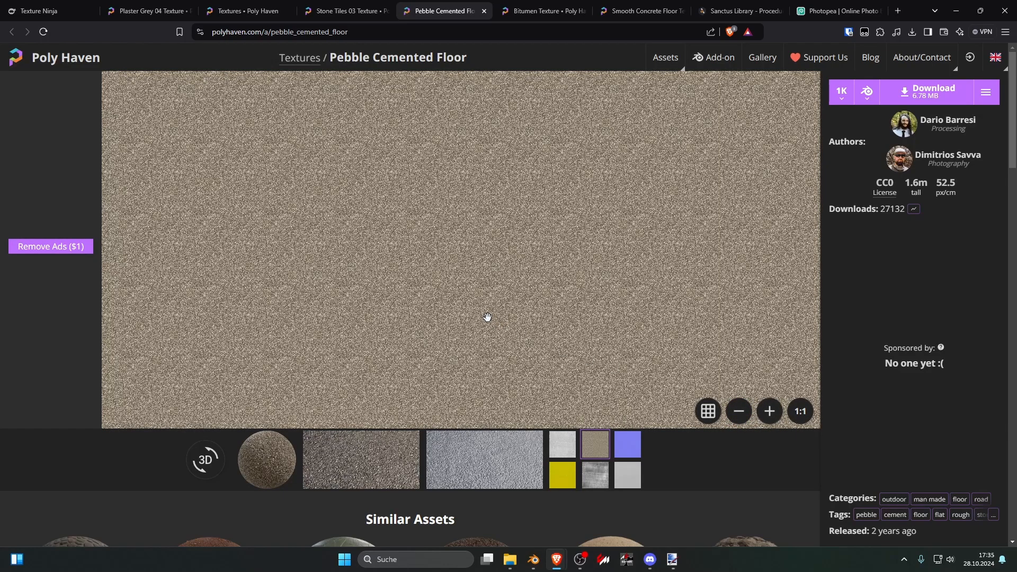
Step: Download Stone Tiles 03 as a 1K Blender file, saving stone_tiles_03_1k.blend to the Downloads folder
click(359, 10)
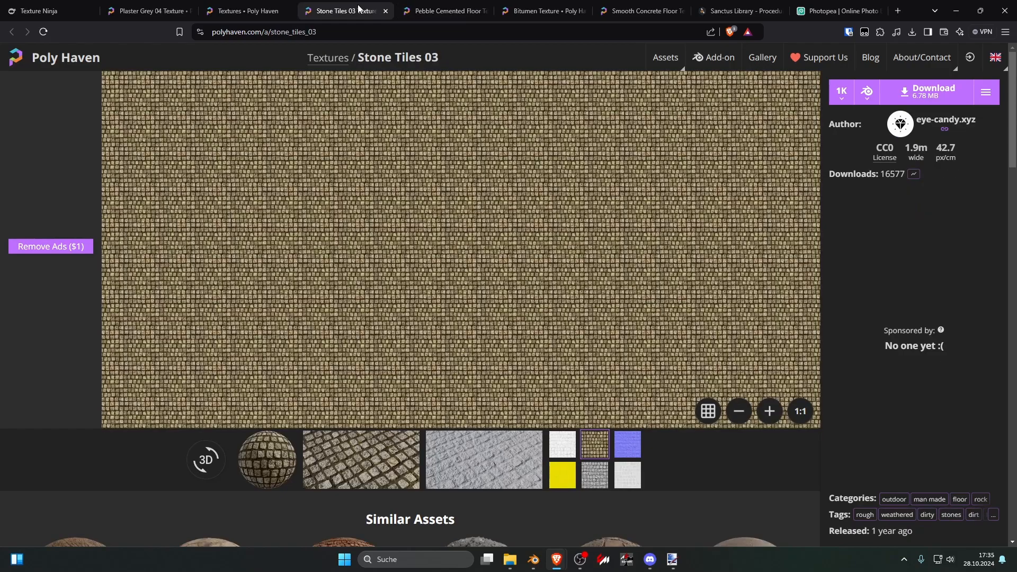
click(927, 92)
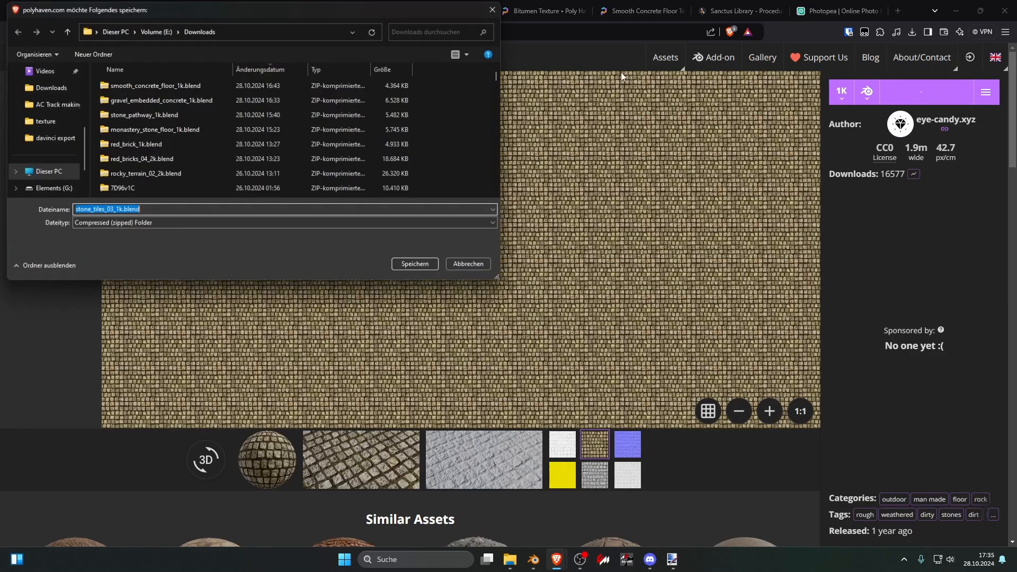
click(417, 267)
Step: Download Pebble Cemented Floor as a 1K Blender file, saving pebble_cemented_floor_1k.blend to the Downloads folder
click(450, 11)
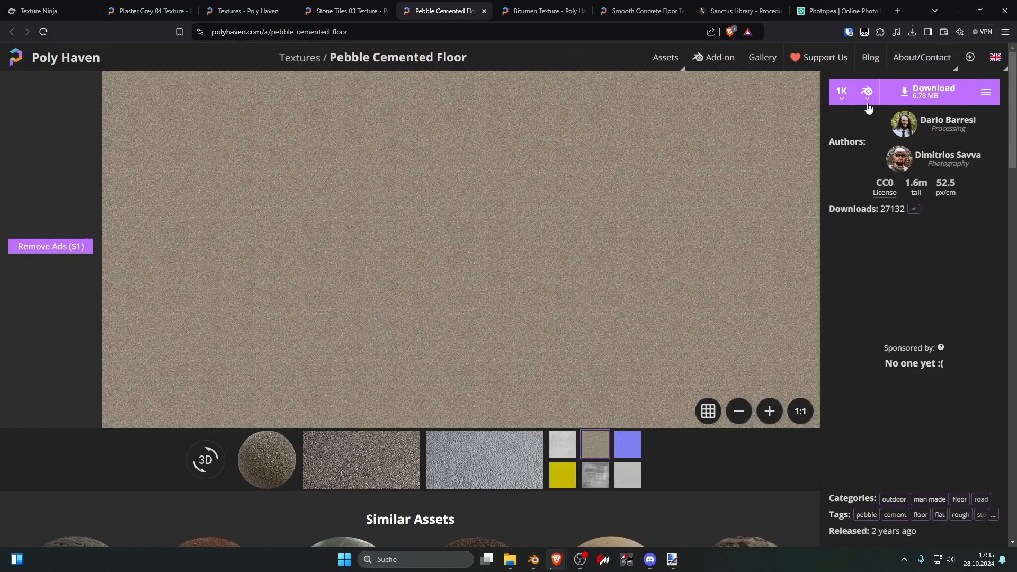
click(900, 92)
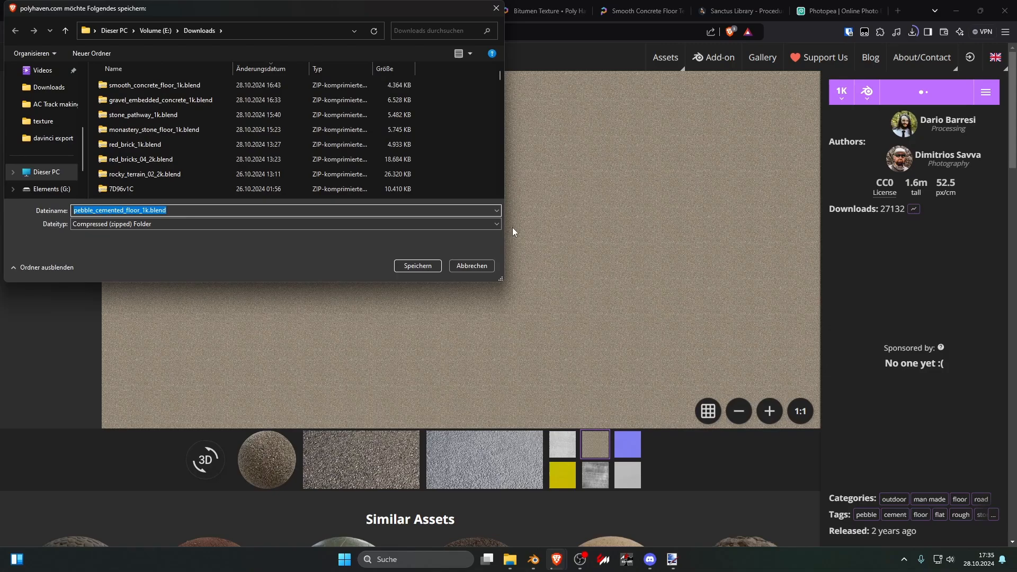
click(427, 265)
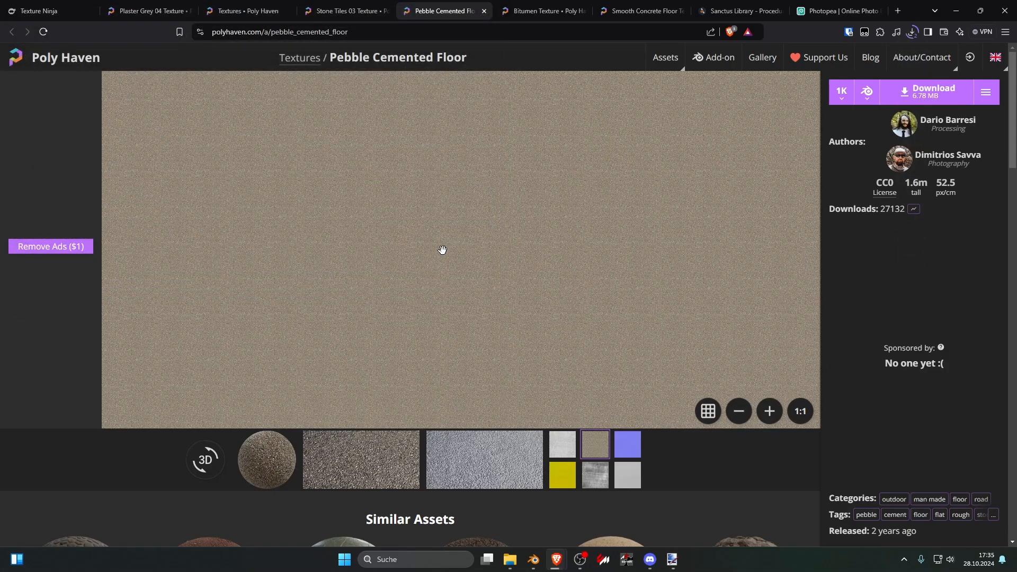
Step: Switch to Blender and save the texture_mixing.blend project
click(535, 561)
click(24, 19)
click(24, 19)
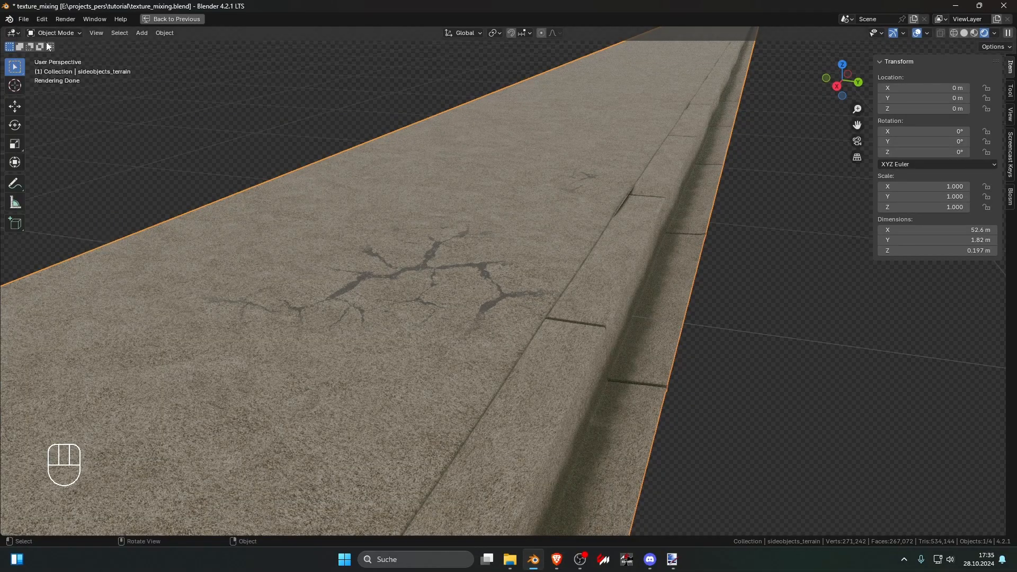
key(ctrl+a)
key(ctrl+s)
Step: Create a new file from the General template
click(23, 19)
mouse_move(39, 35)
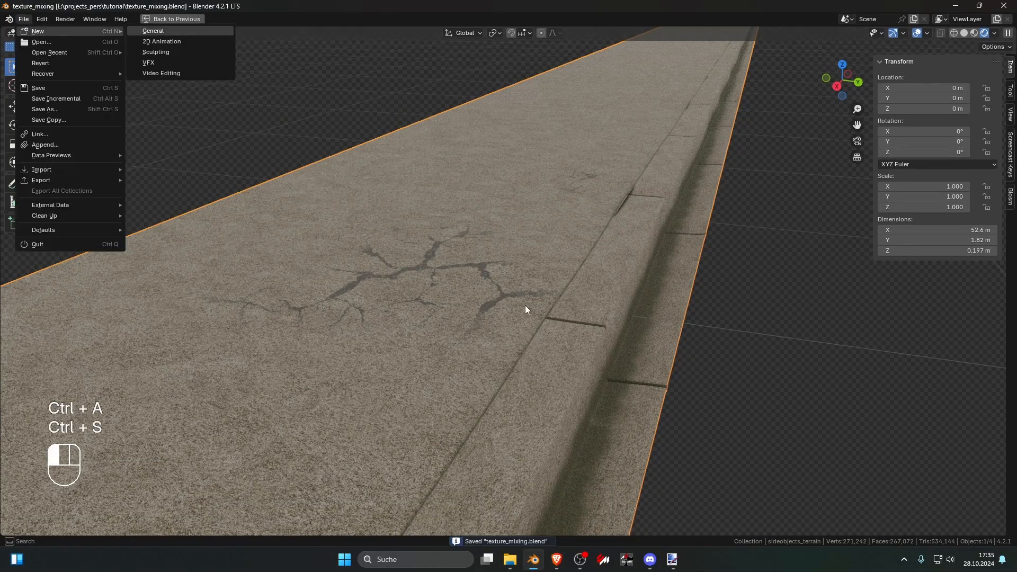
key(alt+Tab)
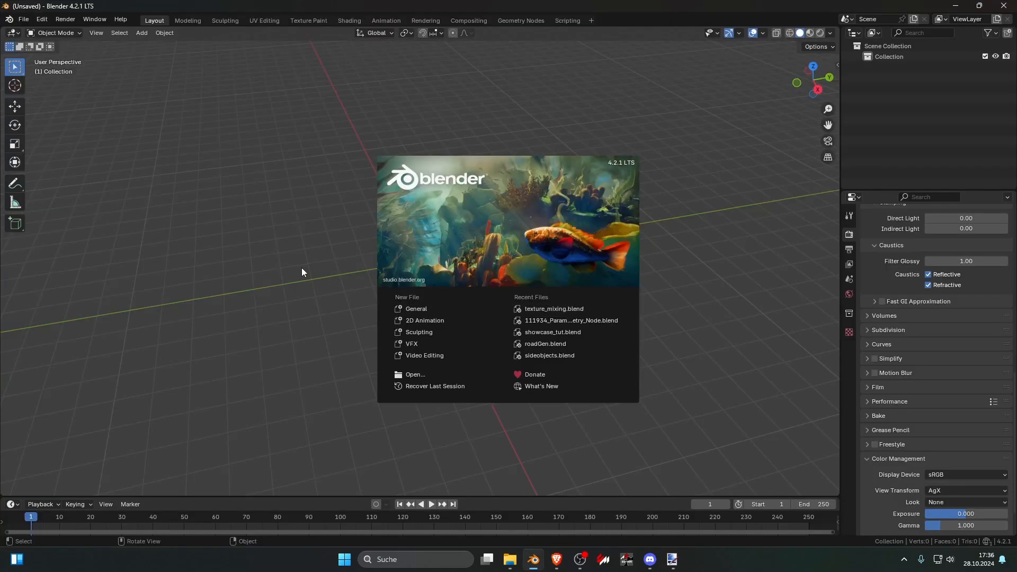
click(302, 268)
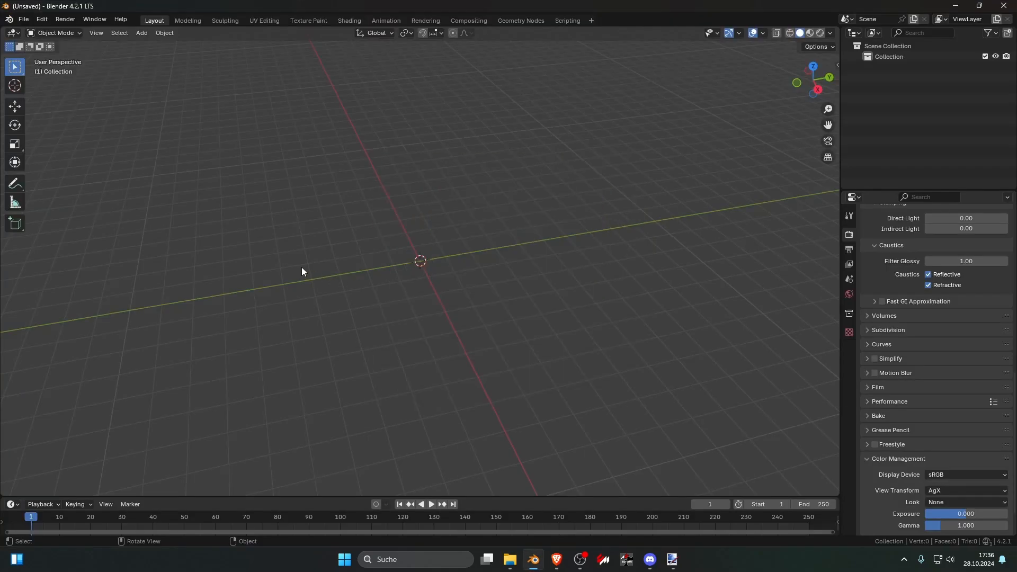
Step: Switch to the top view and add a mesh plane at the origin
key(KP_7)
key(shift+a)
mouse_move(303, 277)
click(366, 280)
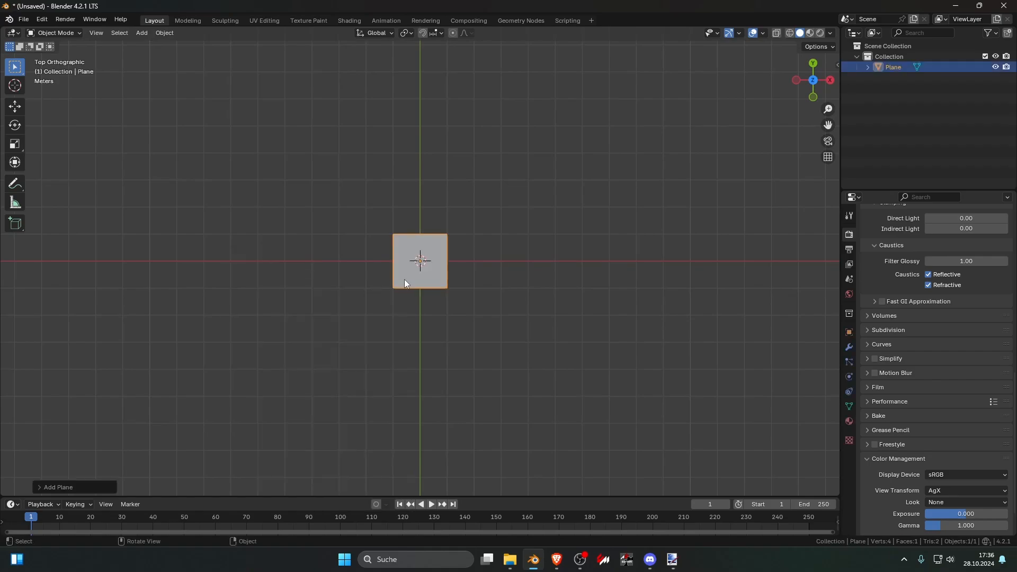
Step: Check the texture details of Pebble Cemented Floor and Stone Tiles 03 on Poly Haven, and the browser's recent downloads
key(alt+Tab)
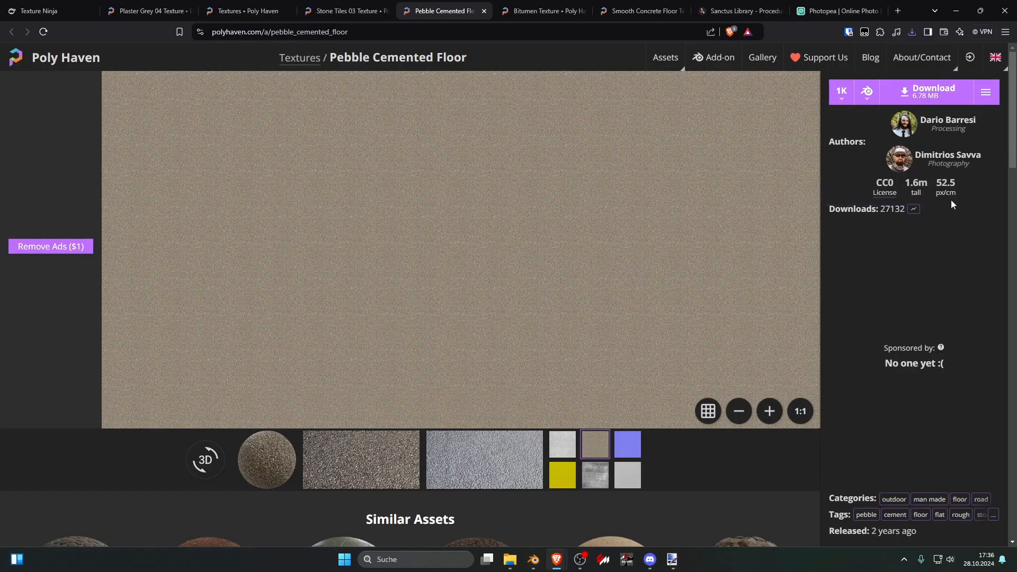
click(347, 10)
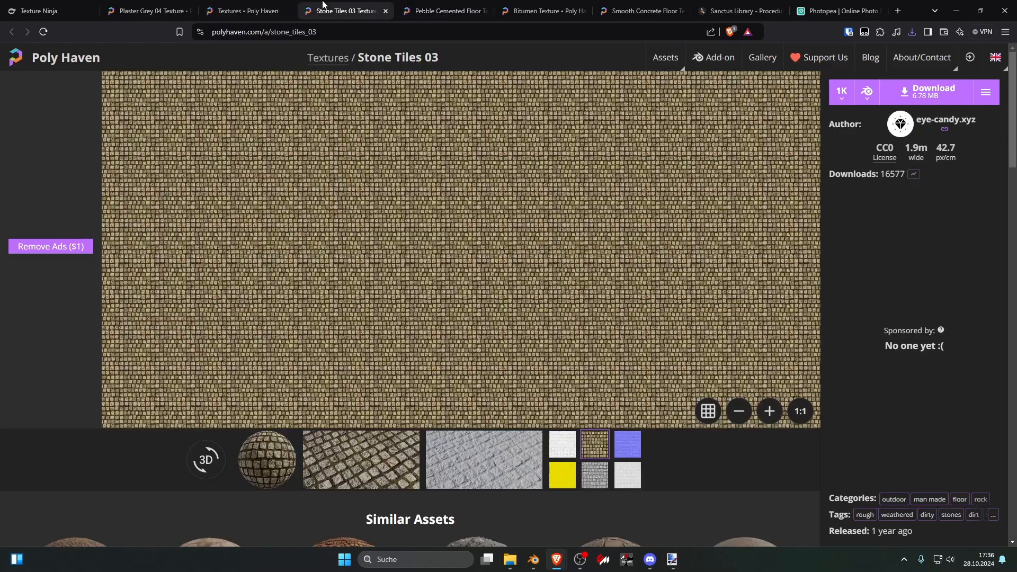
key(alt+Tab)
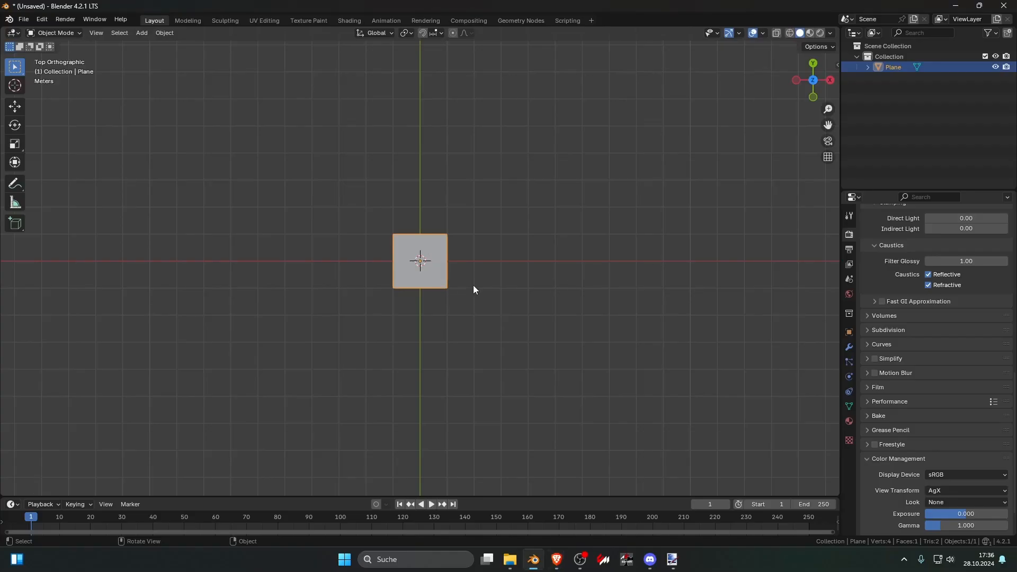
scroll(443, 306, up, 7)
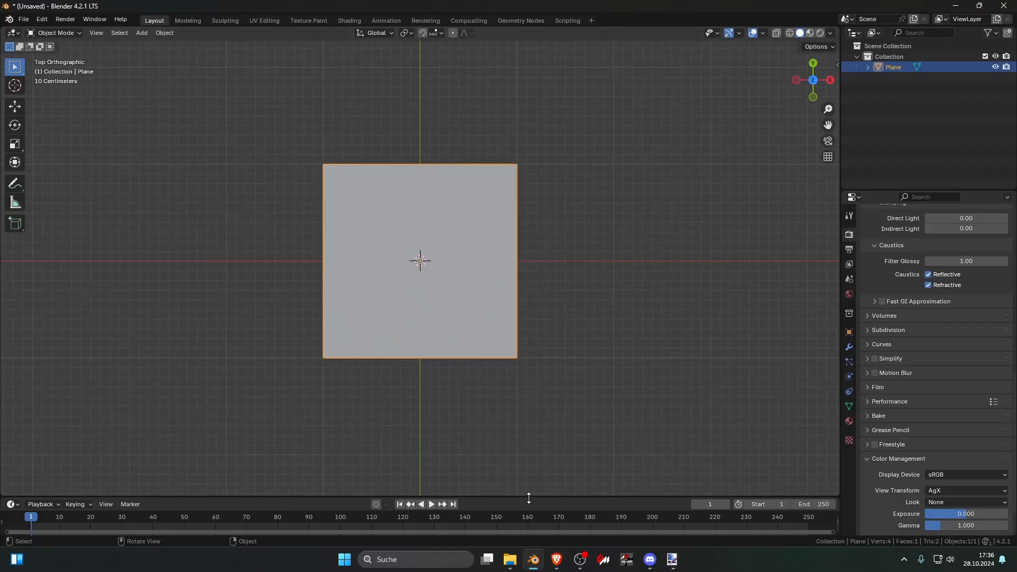
mouse_move(509, 560)
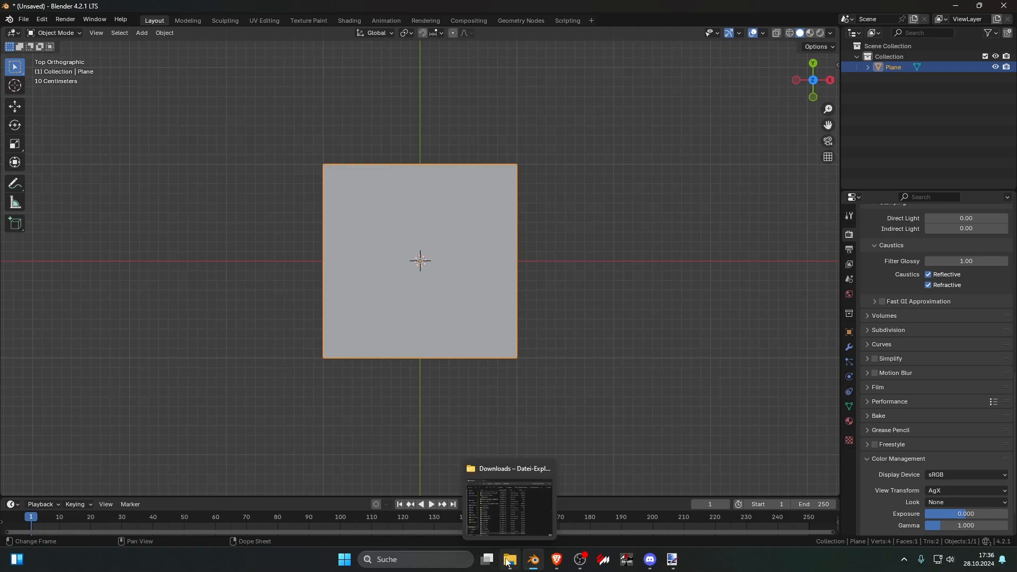
mouse_move(506, 526)
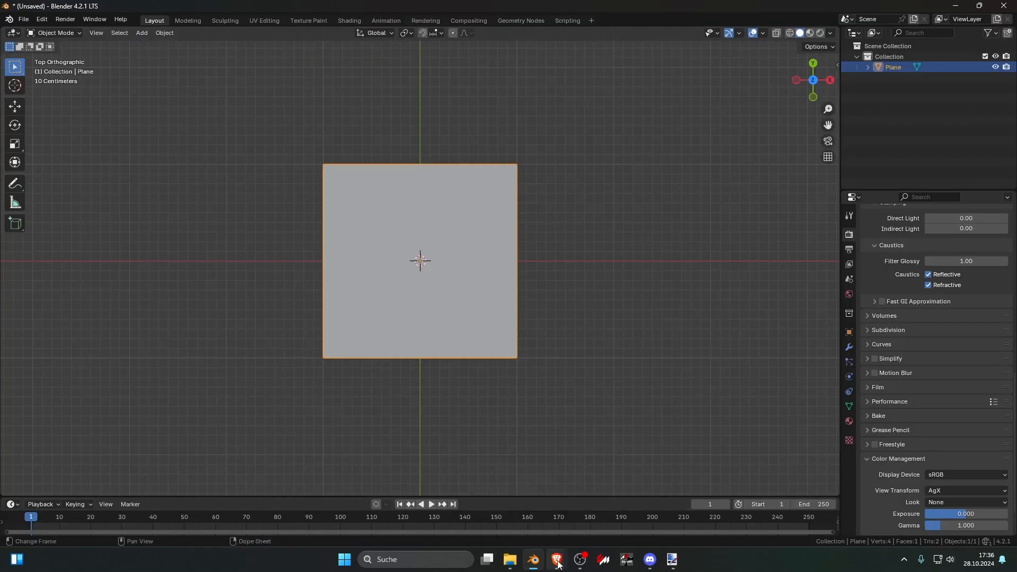
mouse_move(557, 559)
mouse_move(584, 523)
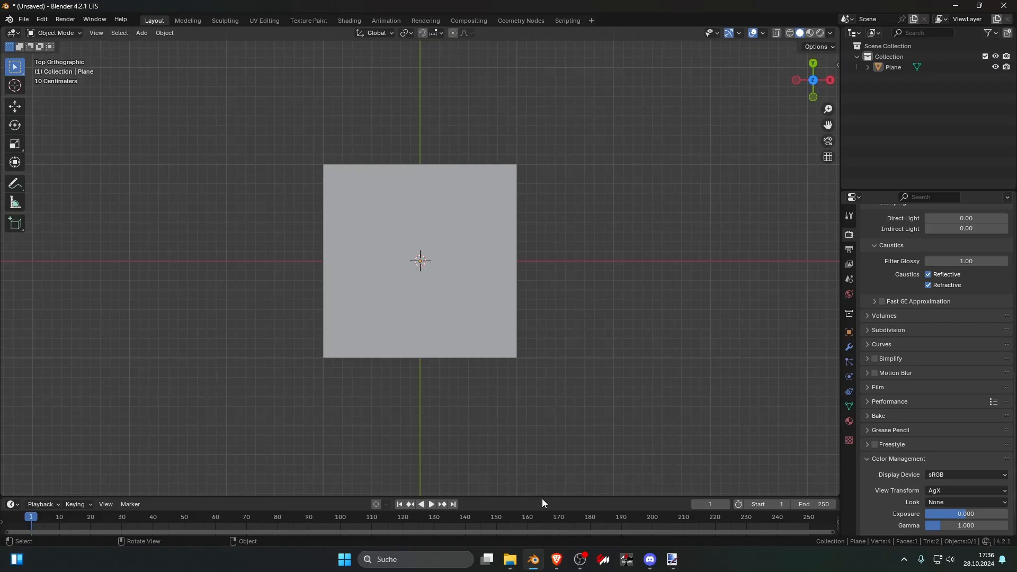
Step: Turn the enlarged timeline area into a Shader Editor and set the viewport shading to Material Preview
drag(542, 498, 363, 374)
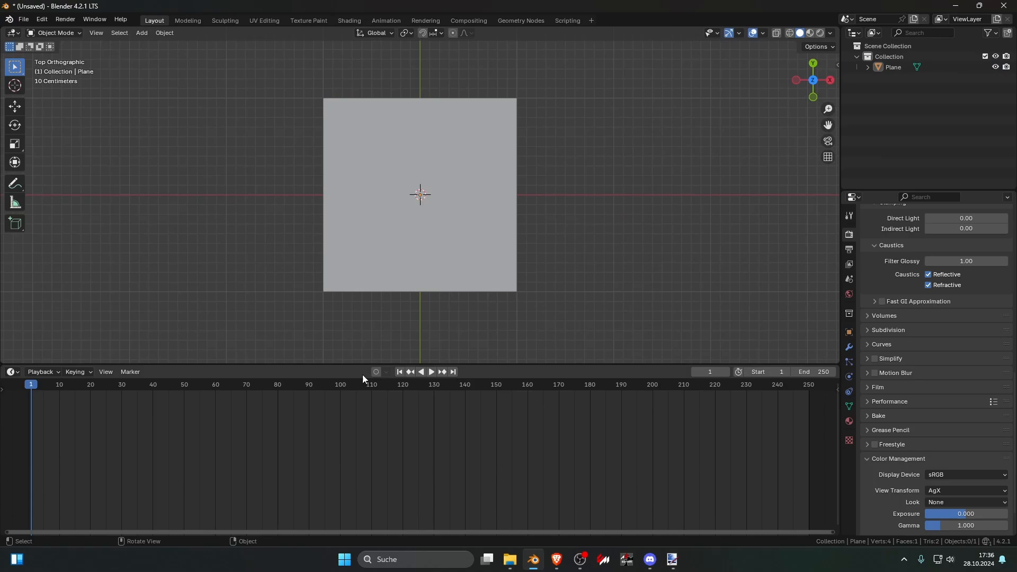
click(16, 372)
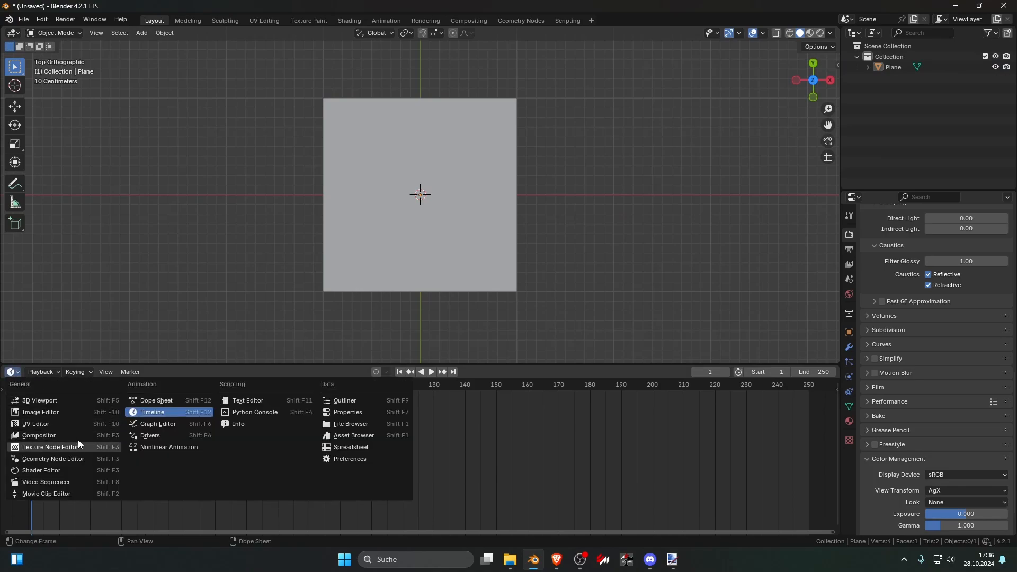
click(68, 469)
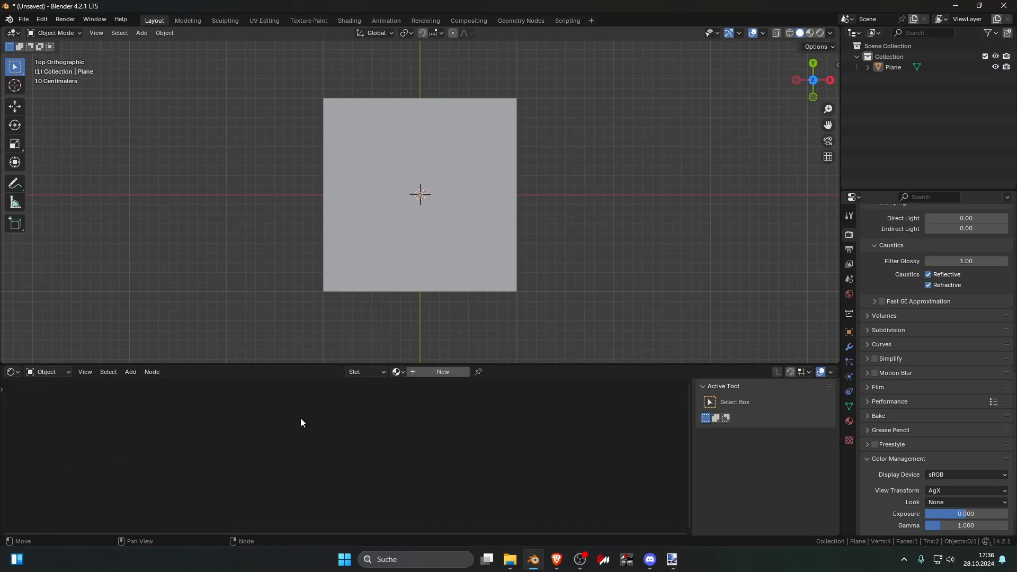
click(810, 34)
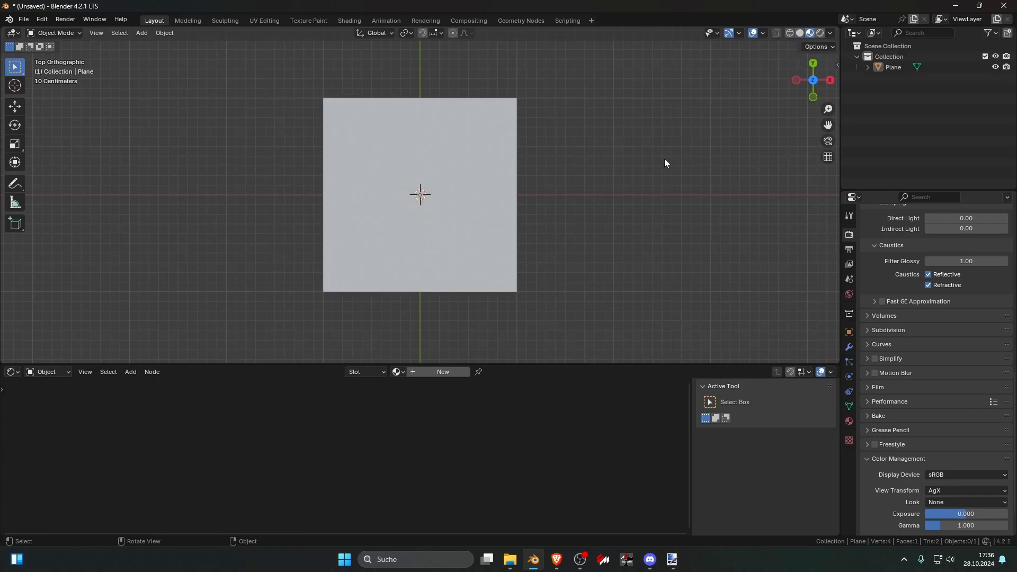
Step: Enable the Screencast Keys display for the 3D viewport and hide the sidebar
click(837, 65)
click(833, 154)
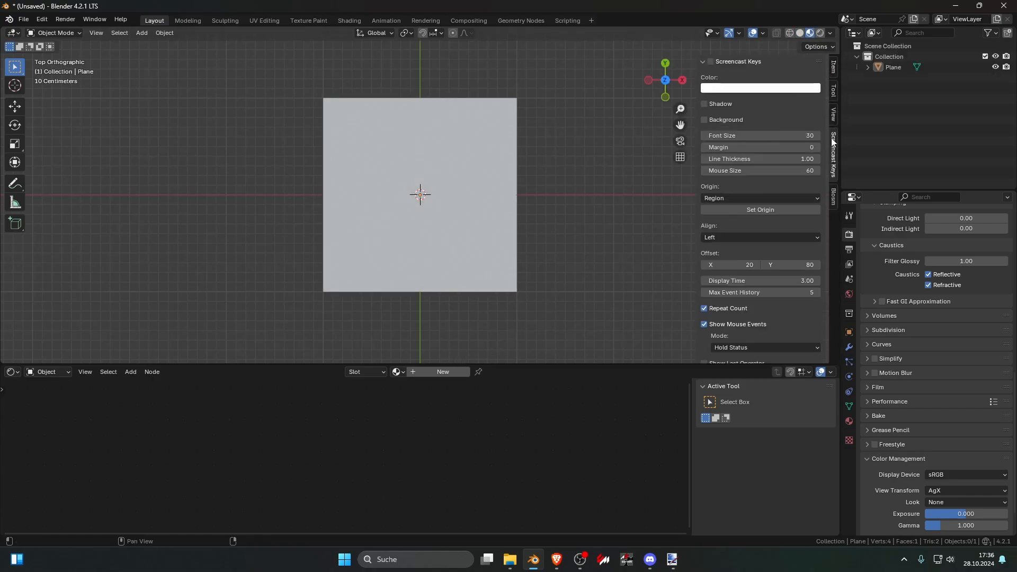
click(712, 62)
key(n)
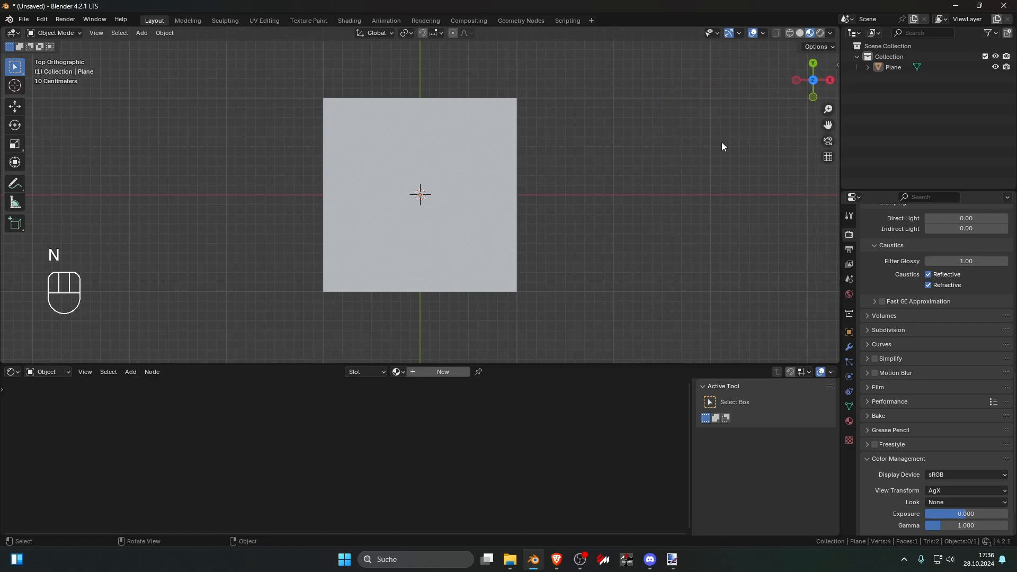
Step: Create a new material on the plane and name it ground
click(453, 371)
double_click(427, 371)
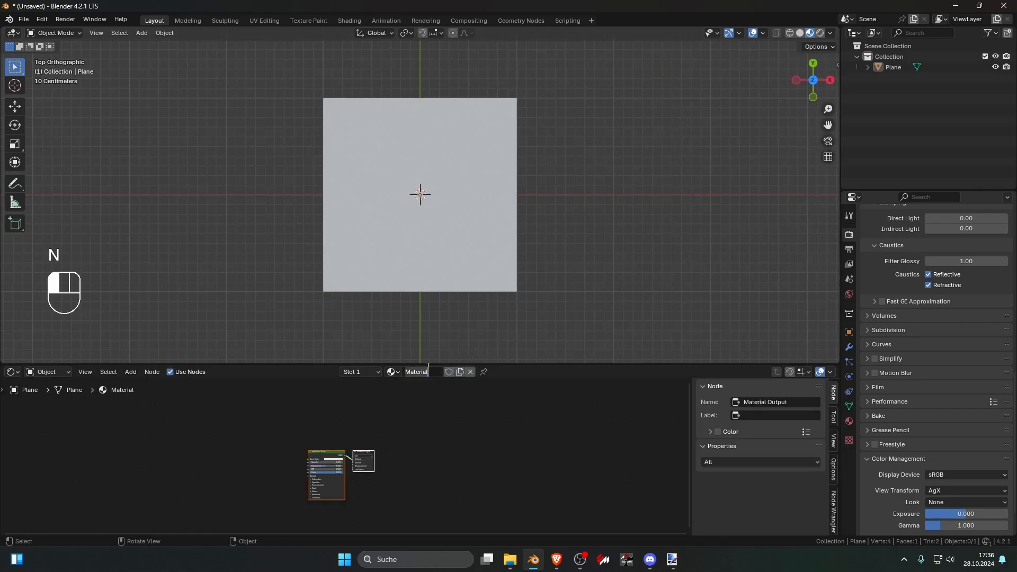
text(ground)
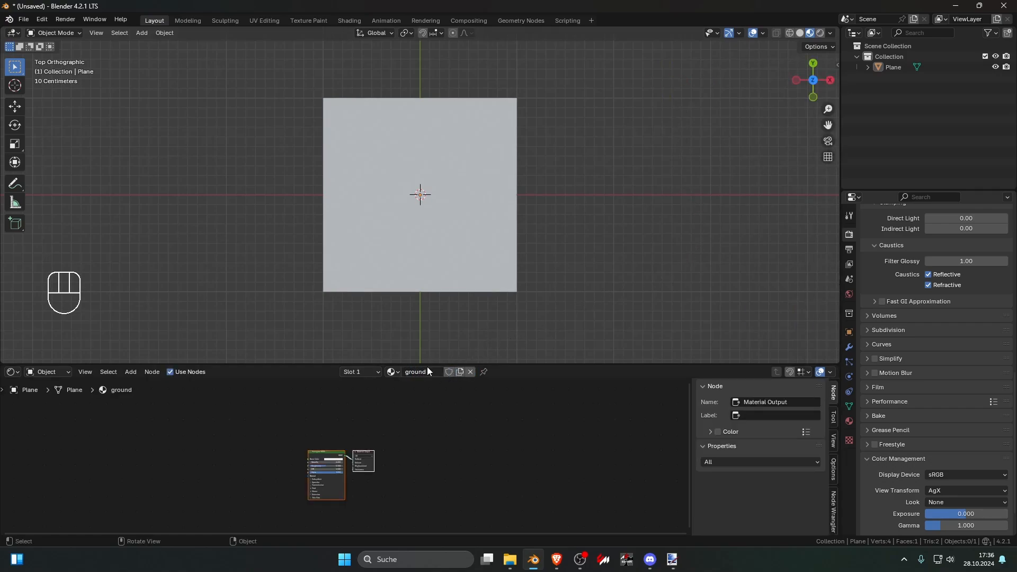
key(Return)
scroll(492, 416, up, 2)
middle_drag(440, 457, 465, 436)
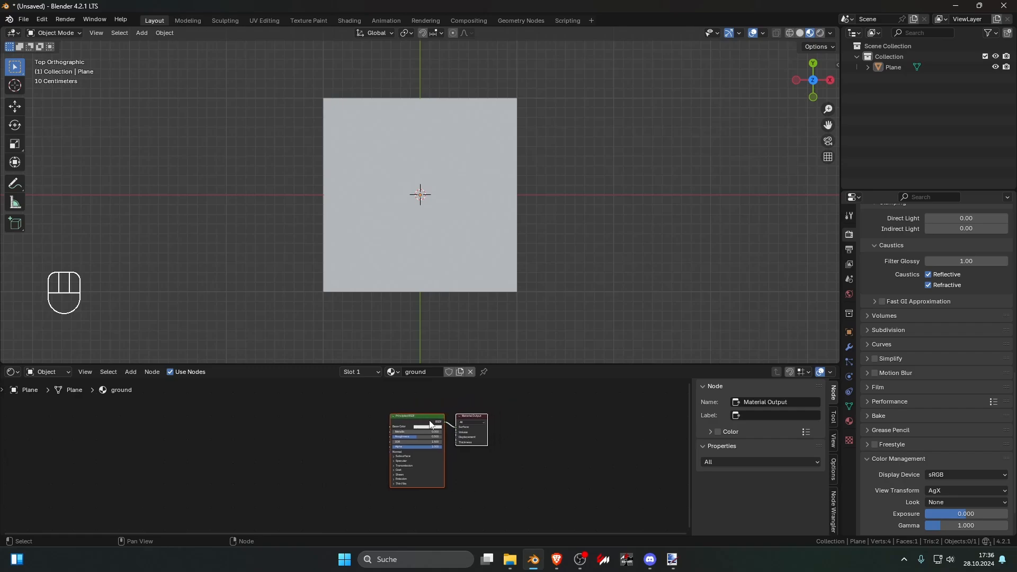
click(430, 424)
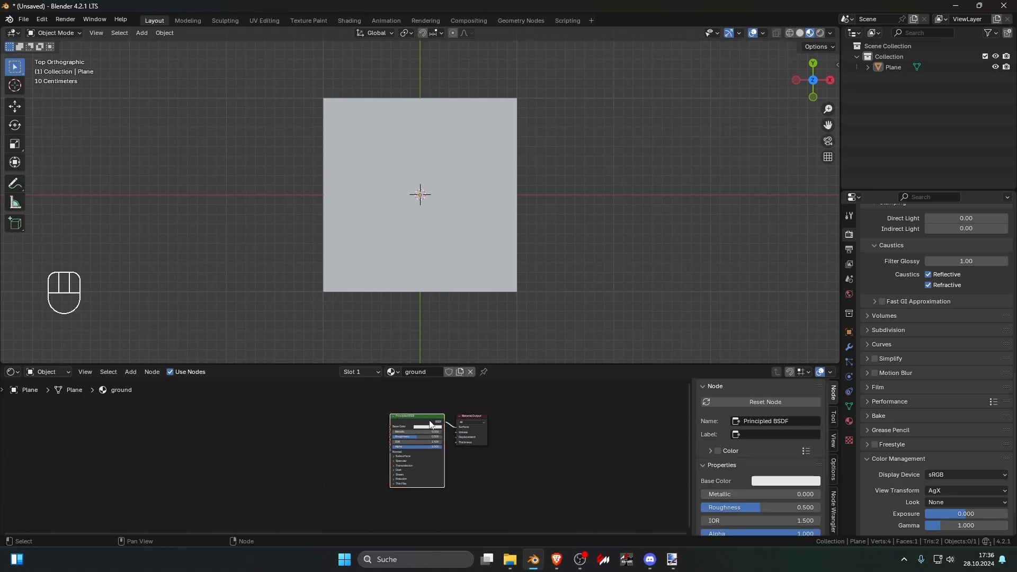
key(ctrl+shift+t)
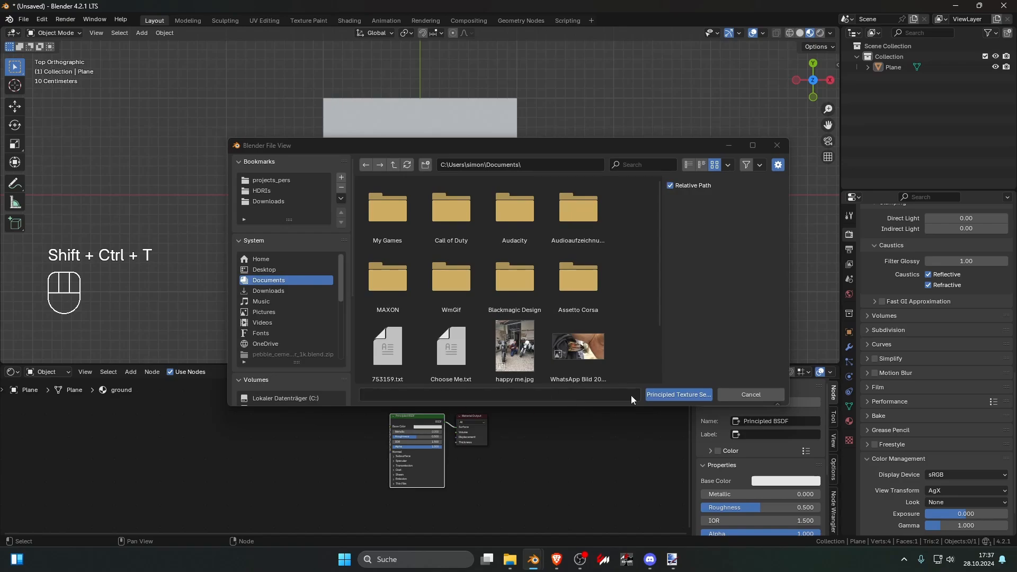
click(761, 395)
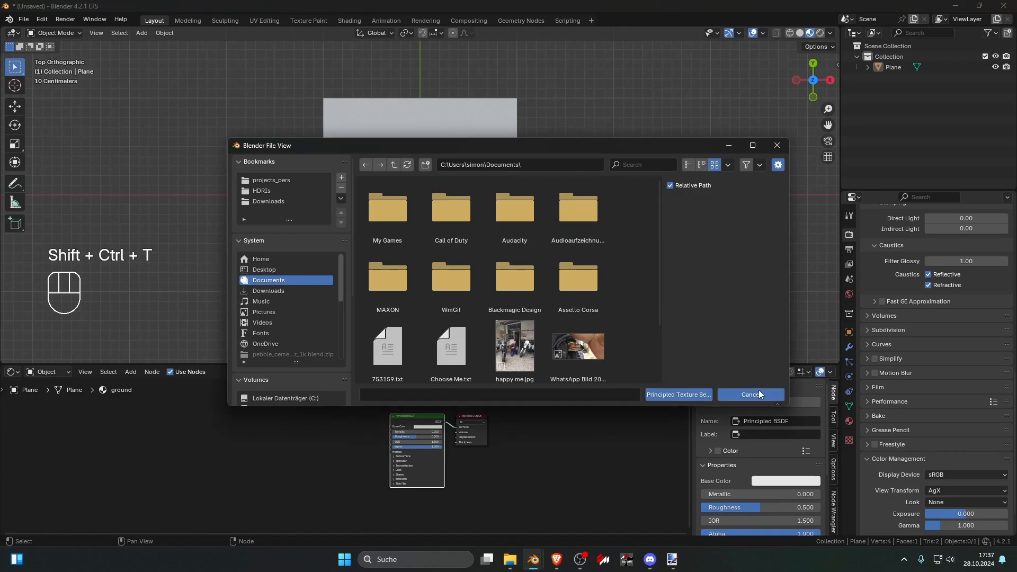
Step: Check in the add-on preferences whether Node Wrangler is enabled by searching for "node"
click(41, 19)
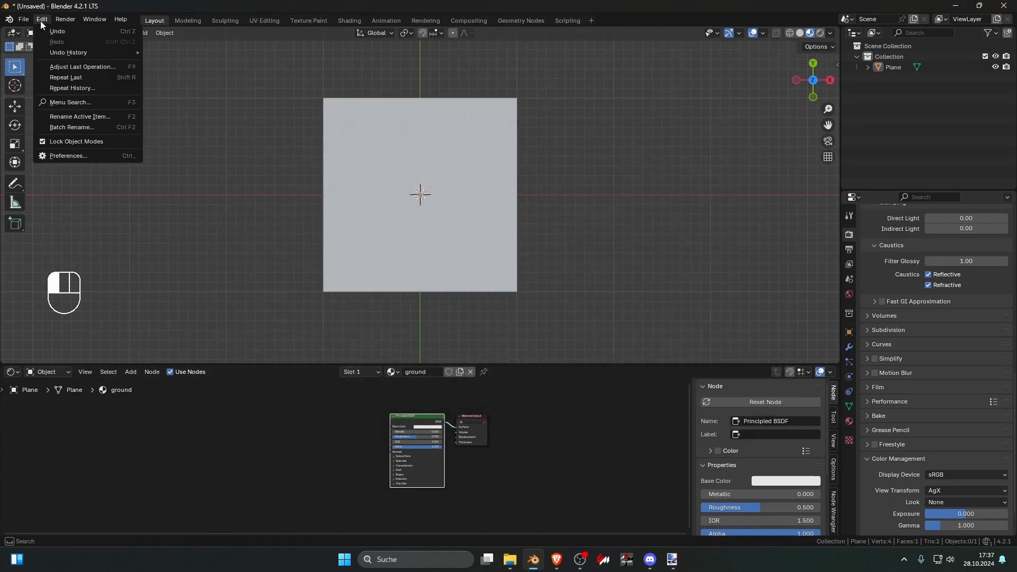
click(61, 155)
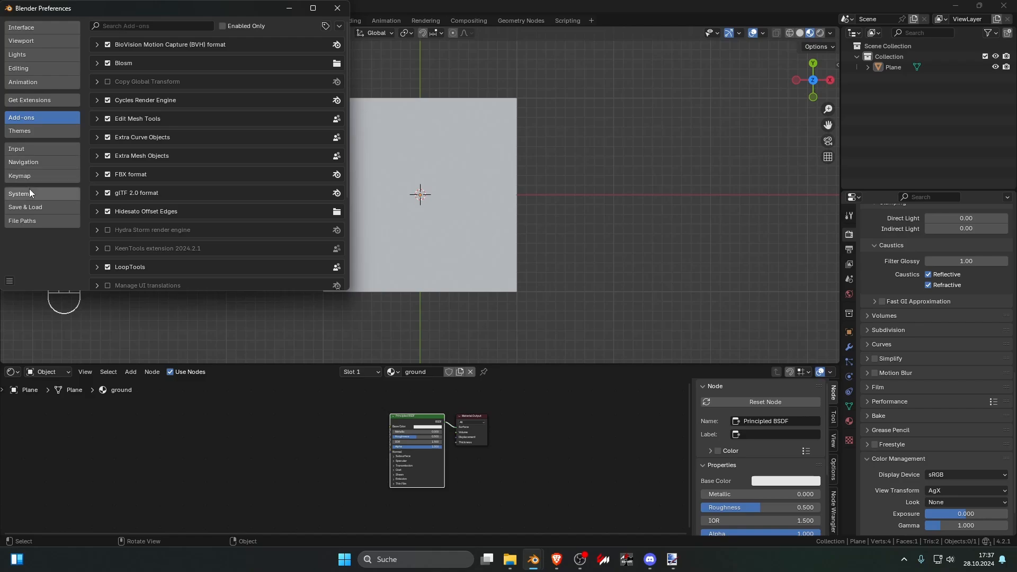
click(169, 27)
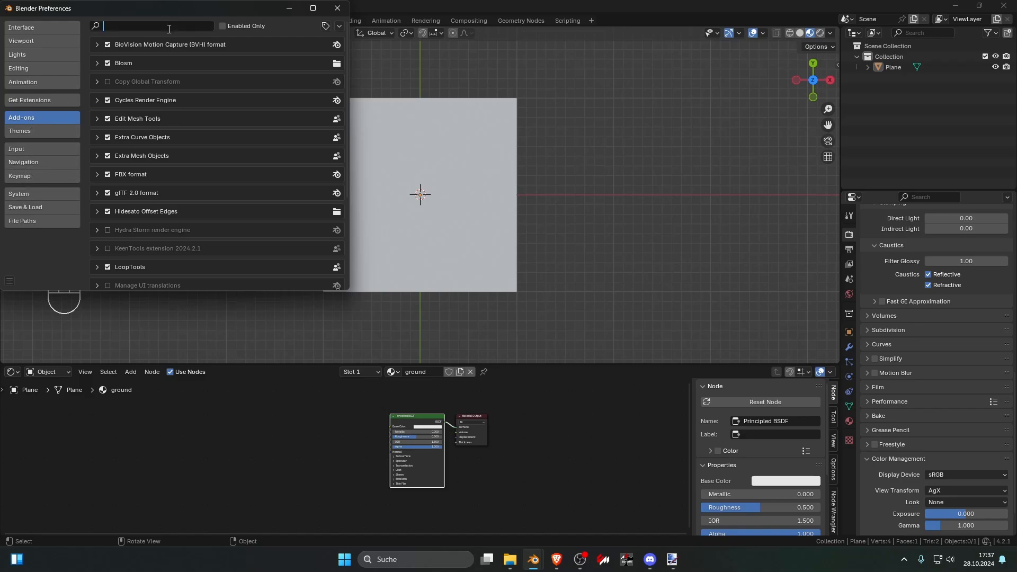
text(node)
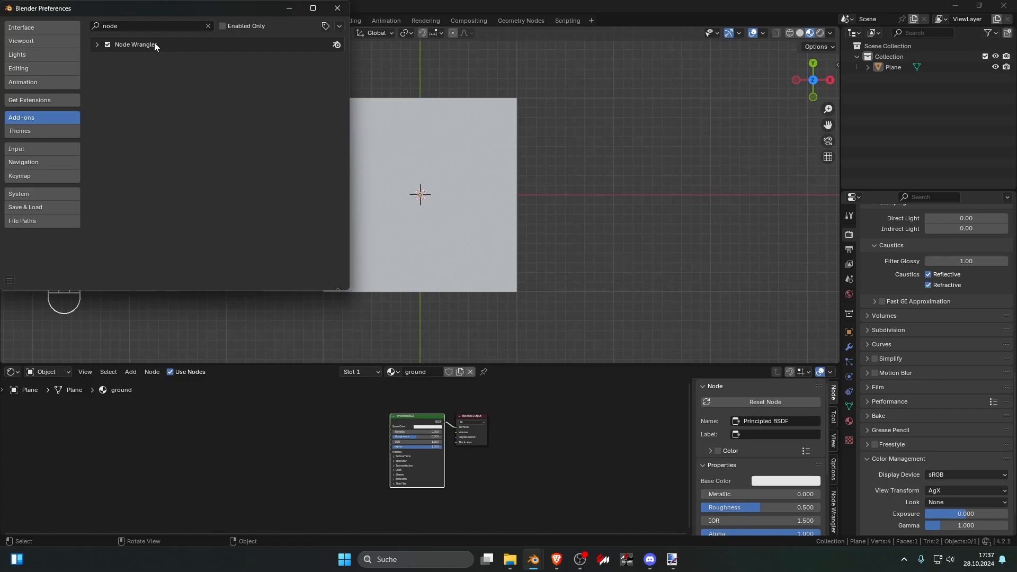
click(337, 9)
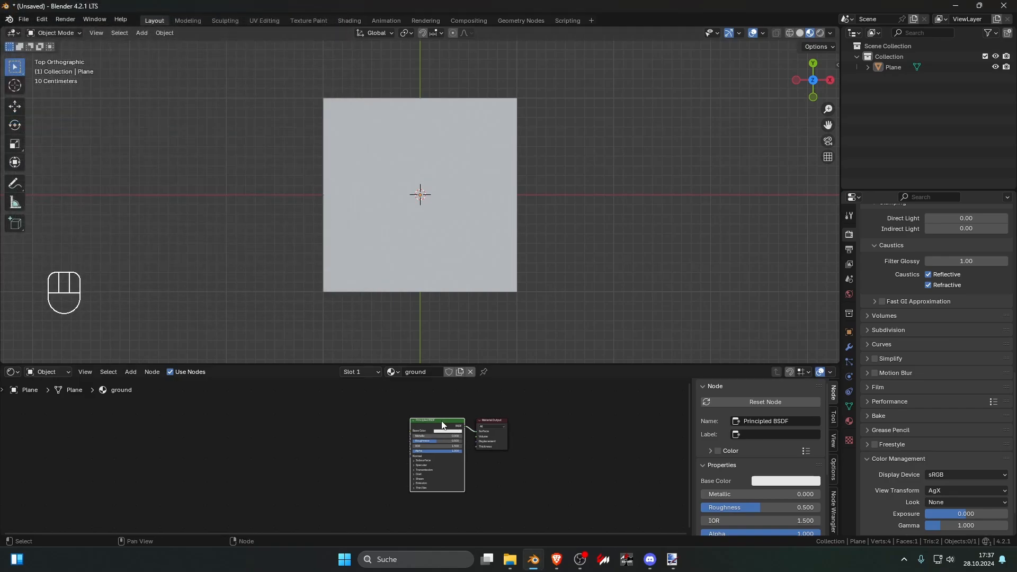
Step: Use Node Wrangler's Principled Texture Setup to load all four maps from stone_tiles_03_1k.blend/textures onto the Principled BSDF
key(ctrl+space)
middle_drag(548, 205, 479, 237)
scroll(479, 237, up, 8)
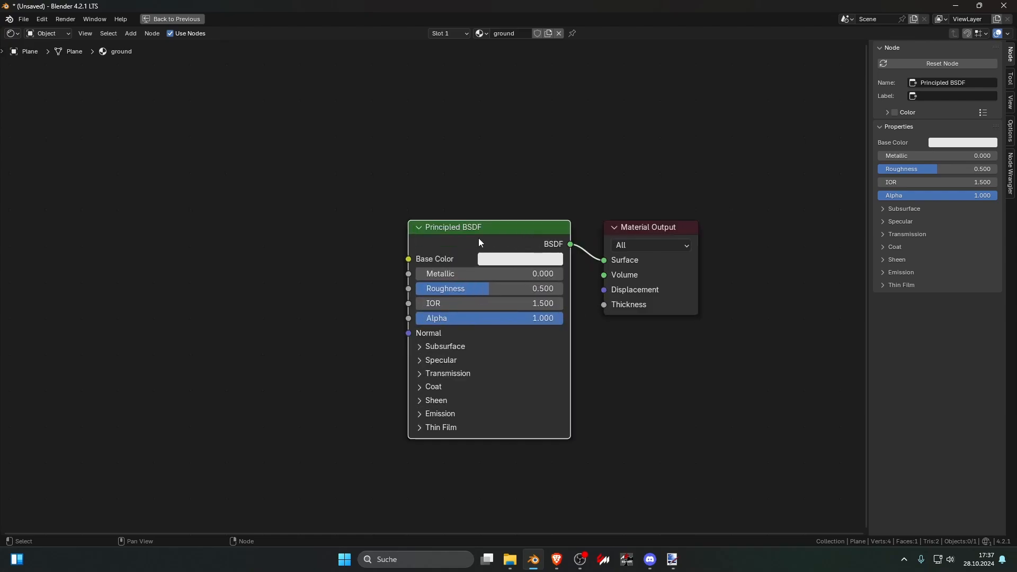
key(ctrl+shift+t)
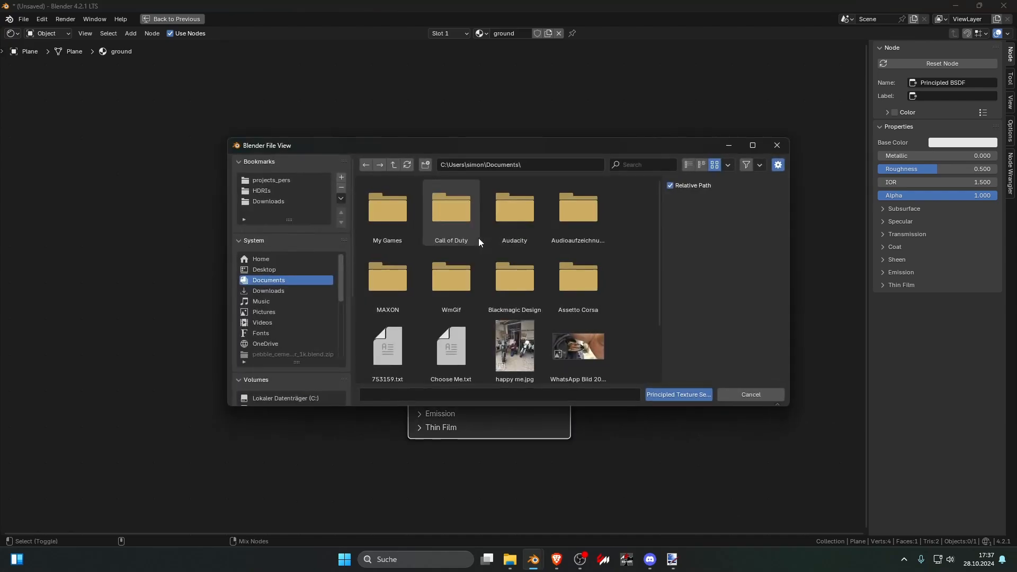
click(294, 202)
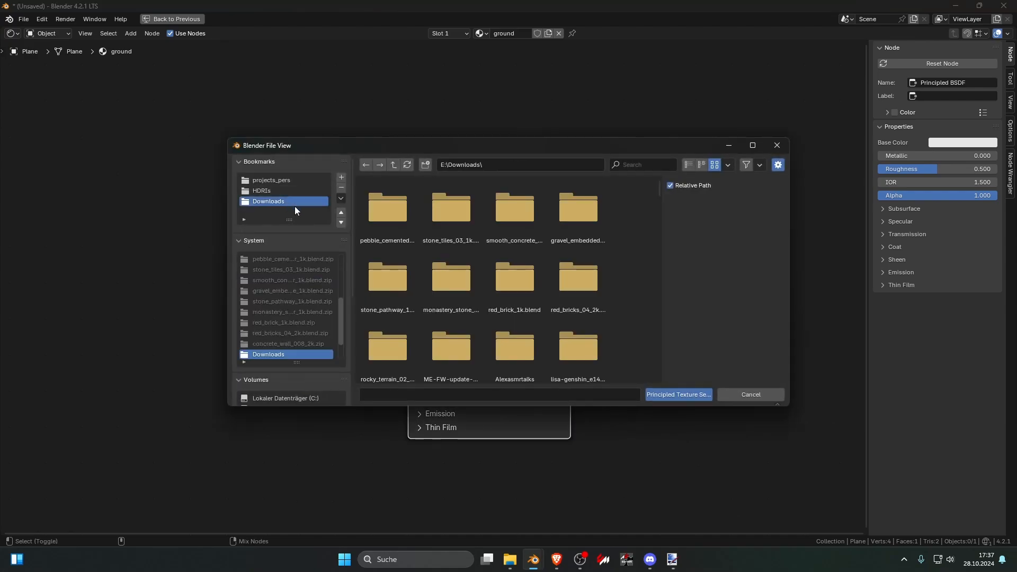
click(453, 219)
click(386, 219)
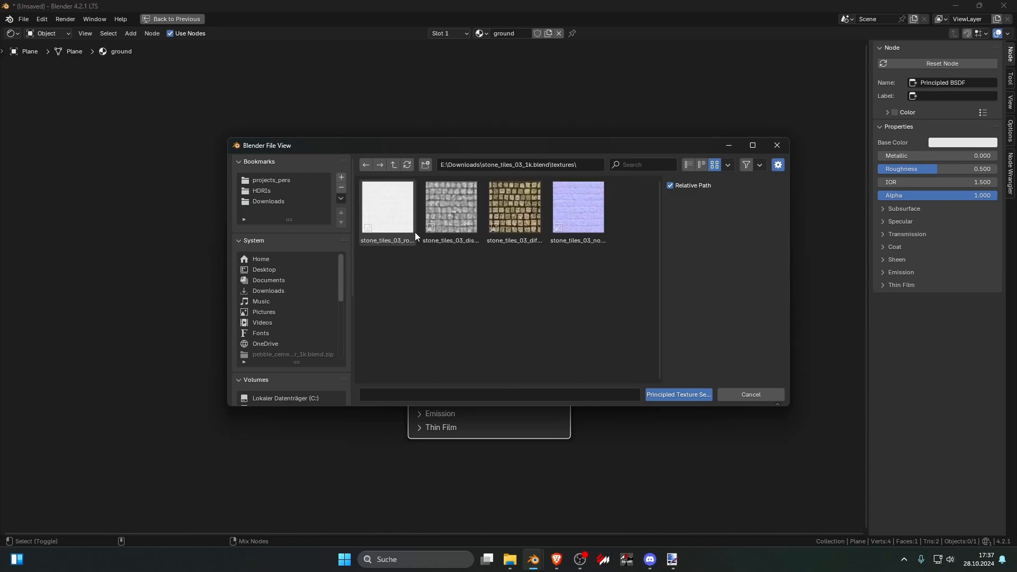
key(a)
drag(615, 289, 382, 205)
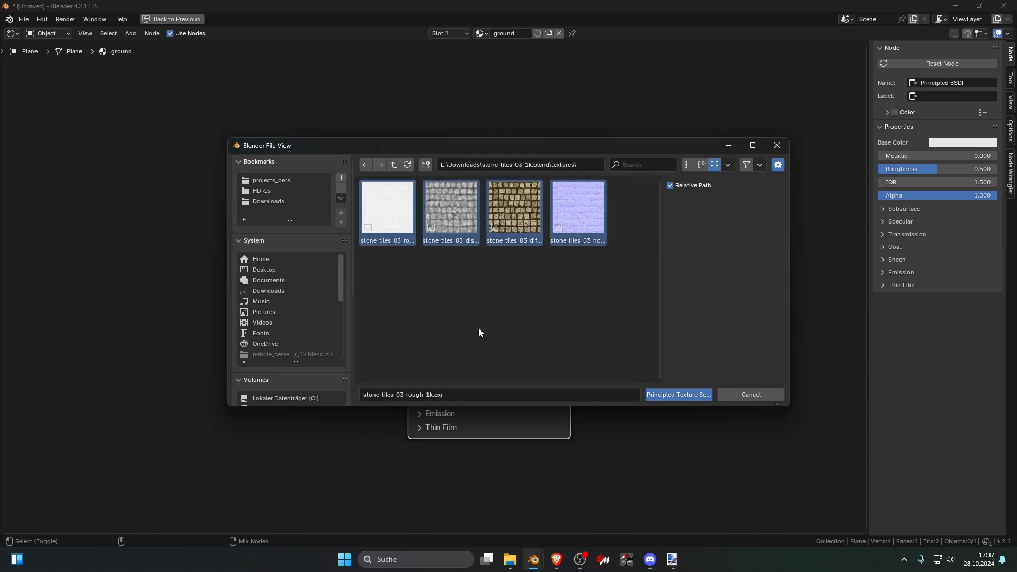
click(661, 396)
scroll(661, 395, down, 3)
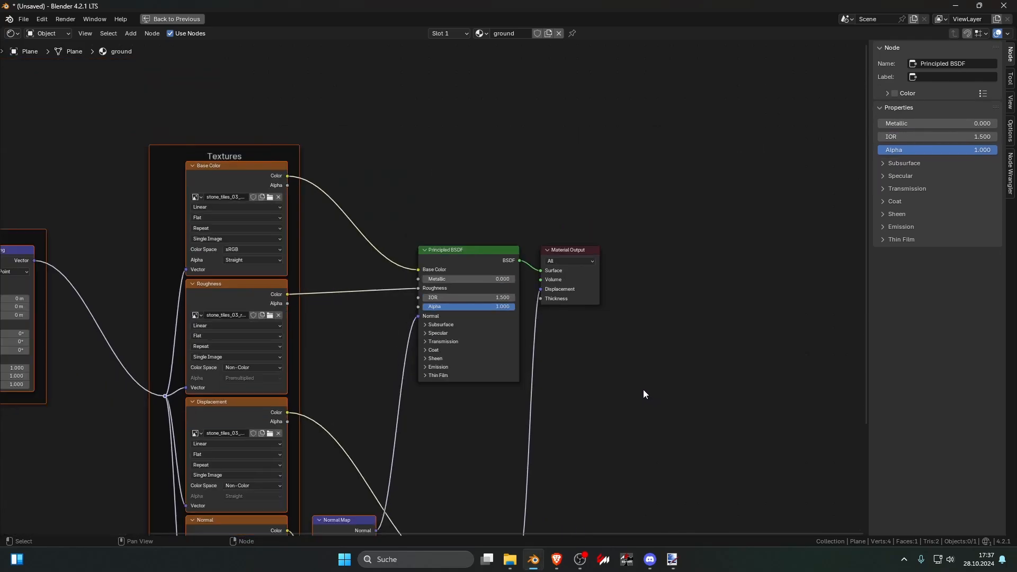
key(ctrl+space)
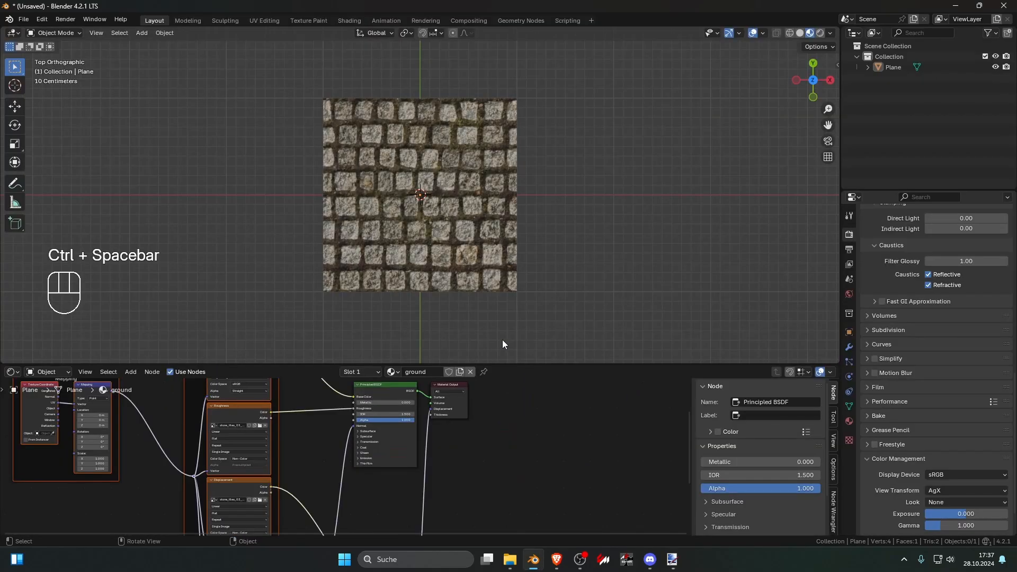
Step: Select the plane, inspect its stone texture from an angle and return to the top view
middle_drag(470, 280, 453, 243)
click(453, 243)
scroll(453, 243, down, 4)
scroll(453, 243, down, 1)
key(KP_7)
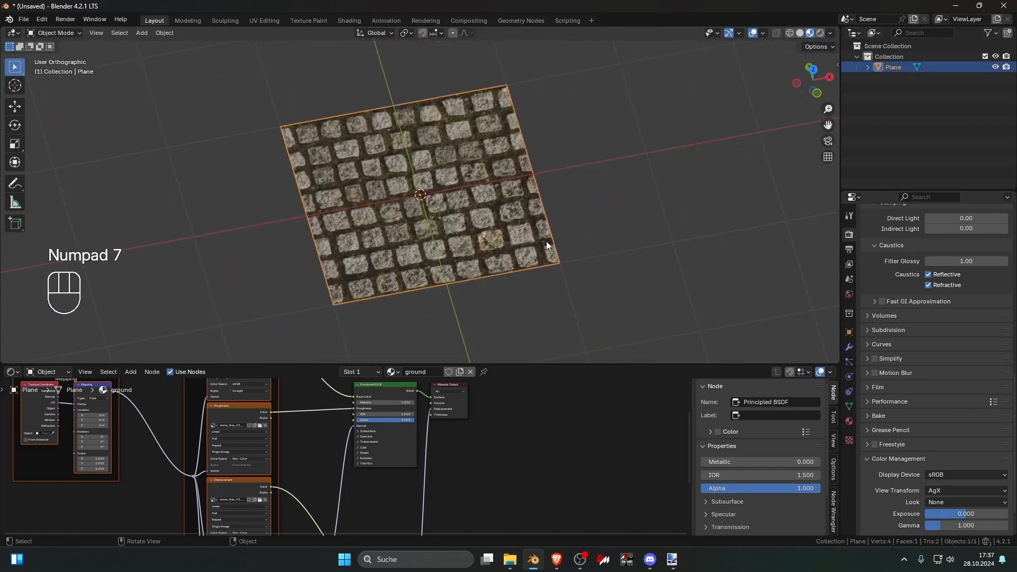
Step: Move the Material Output node well away from the Principled BSDF to make room between them
scroll(466, 472, down, 8)
middle_drag(492, 476, 441, 491)
scroll(382, 441, up, 2)
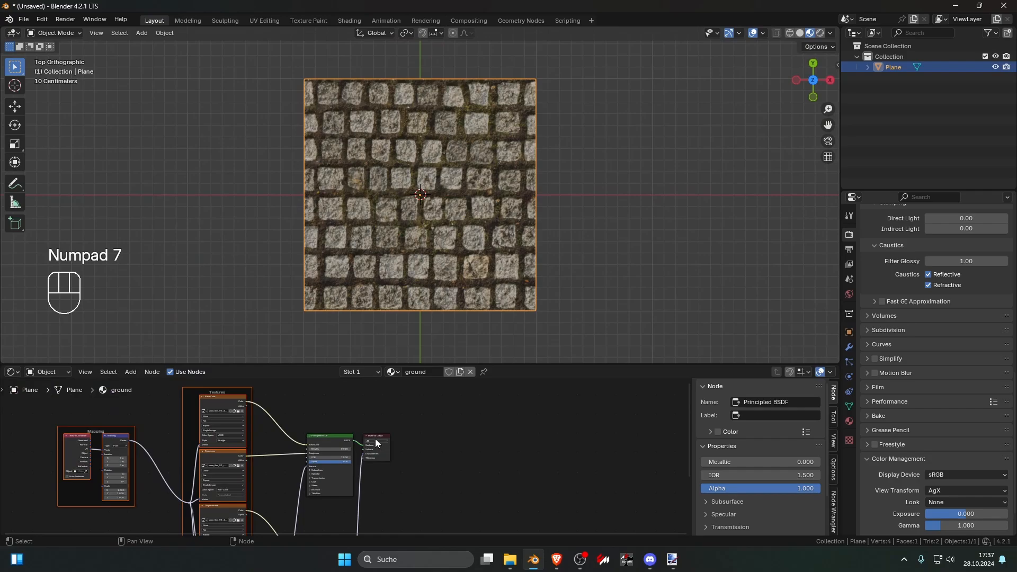
drag(375, 439, 599, 441)
scroll(503, 440, down, 2)
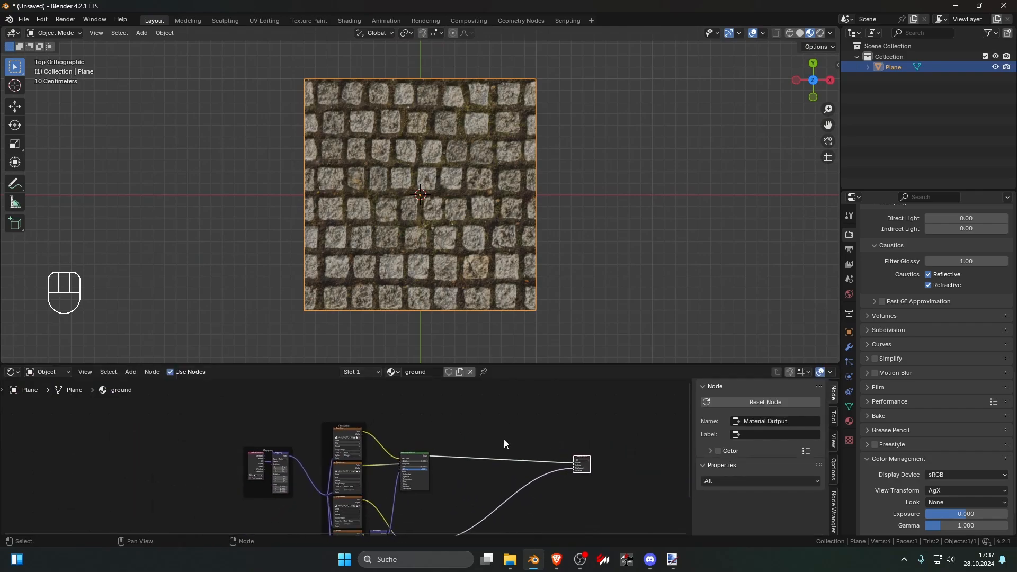
Step: Duplicate the Principled BSDF node and place the copy well above the stone tiles node group
middle_drag(504, 439, 397, 503)
click(391, 467)
key(shift+d)
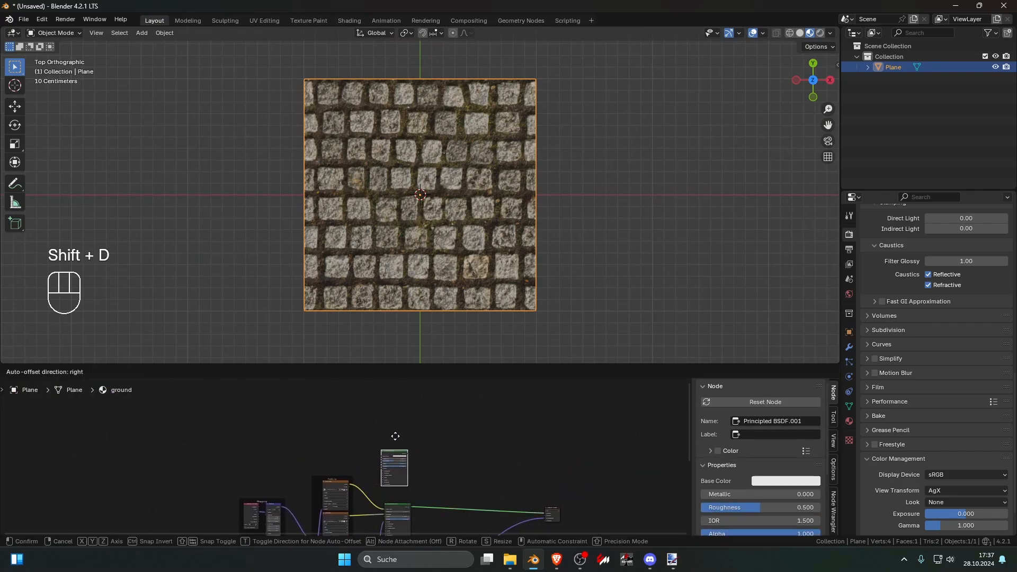
click(401, 437)
scroll(446, 441, up, 2)
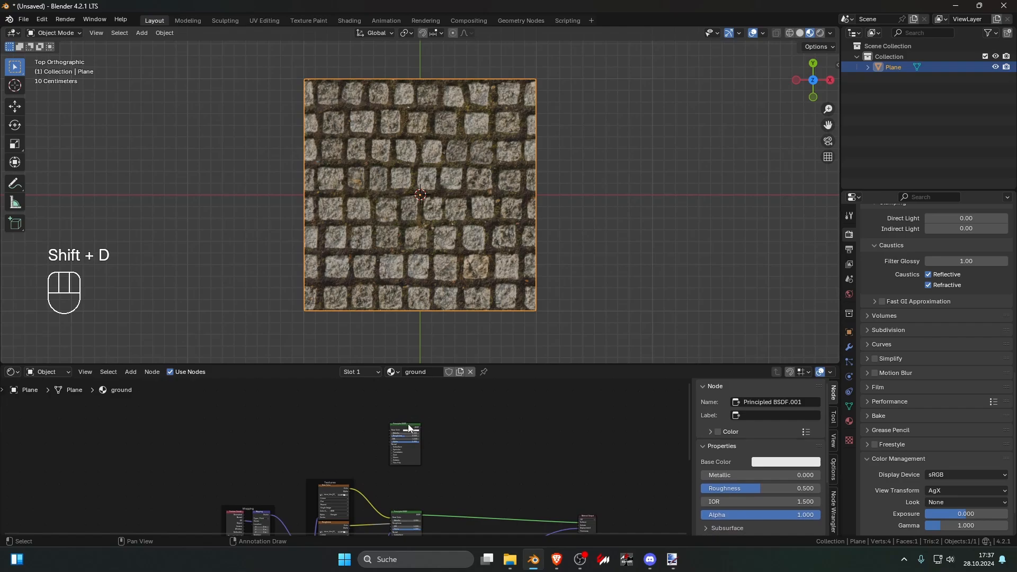
drag(409, 424, 411, 402)
middle_drag(433, 419, 438, 485)
drag(399, 471, 395, 449)
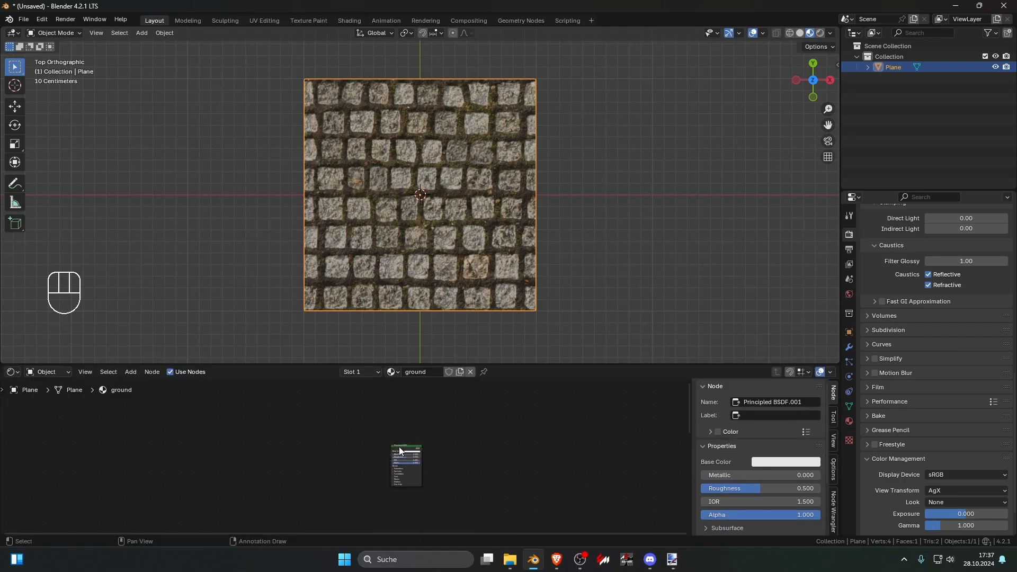
key(ctrl+shift+t)
key(c)
click(393, 164)
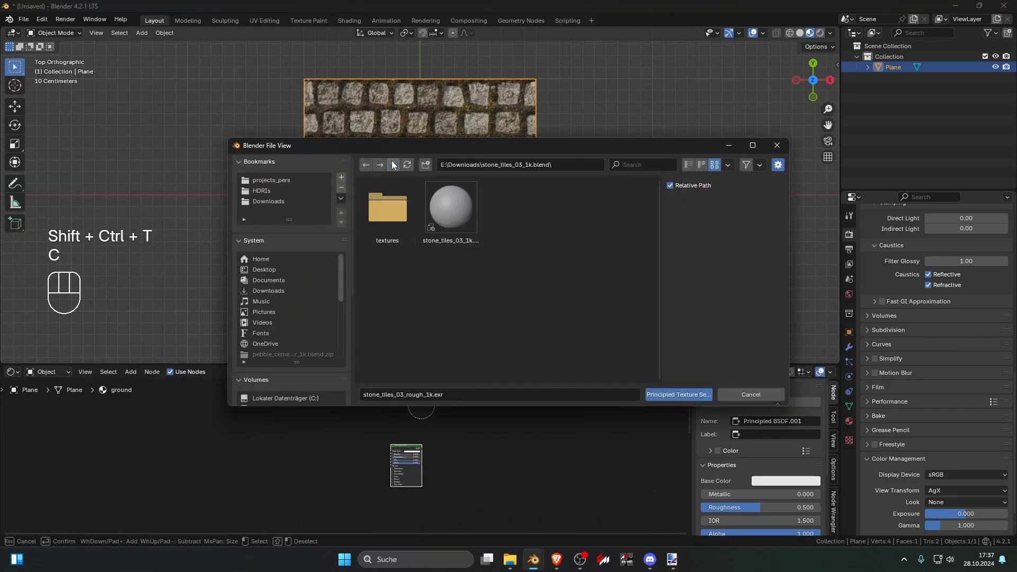
click(393, 165)
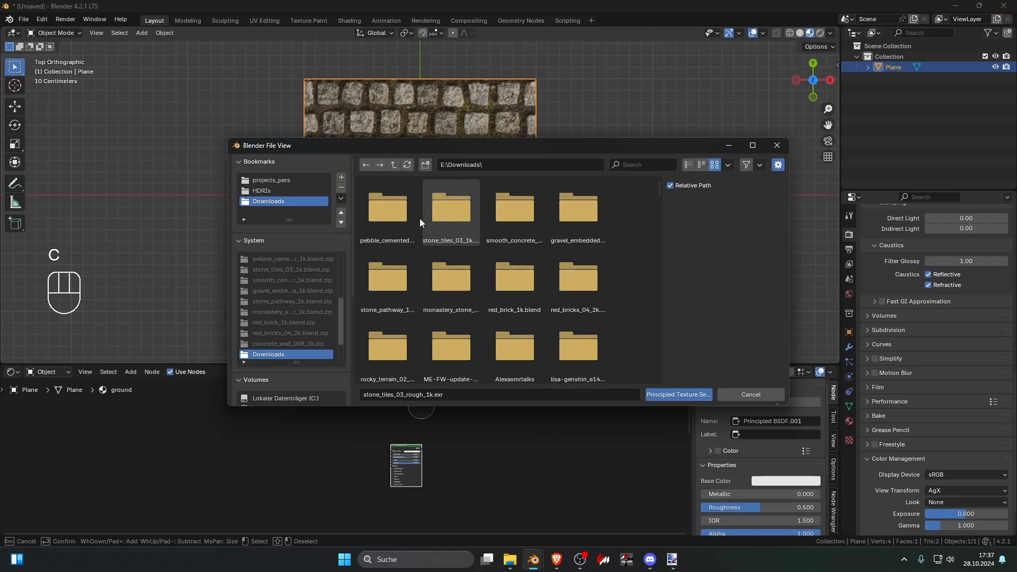
click(397, 218)
click(395, 215)
drag(621, 280, 399, 203)
click(659, 394)
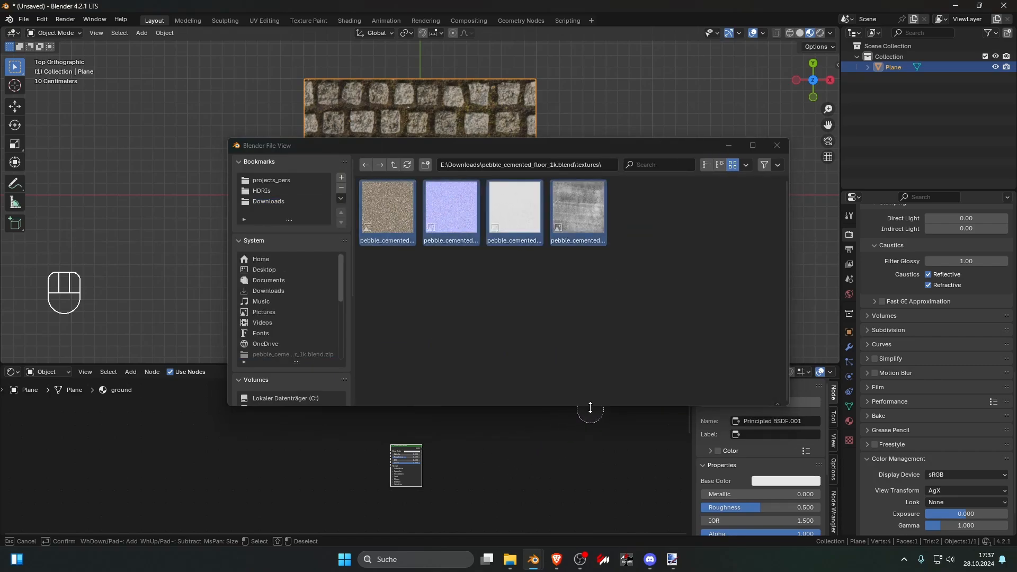
drag(665, 259, 378, 193)
click(779, 404)
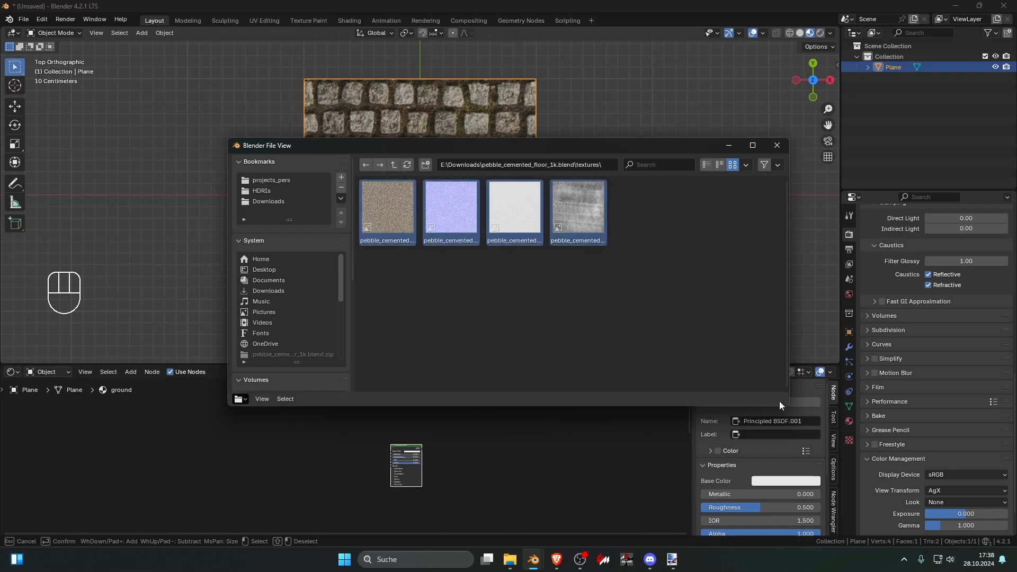
click(782, 145)
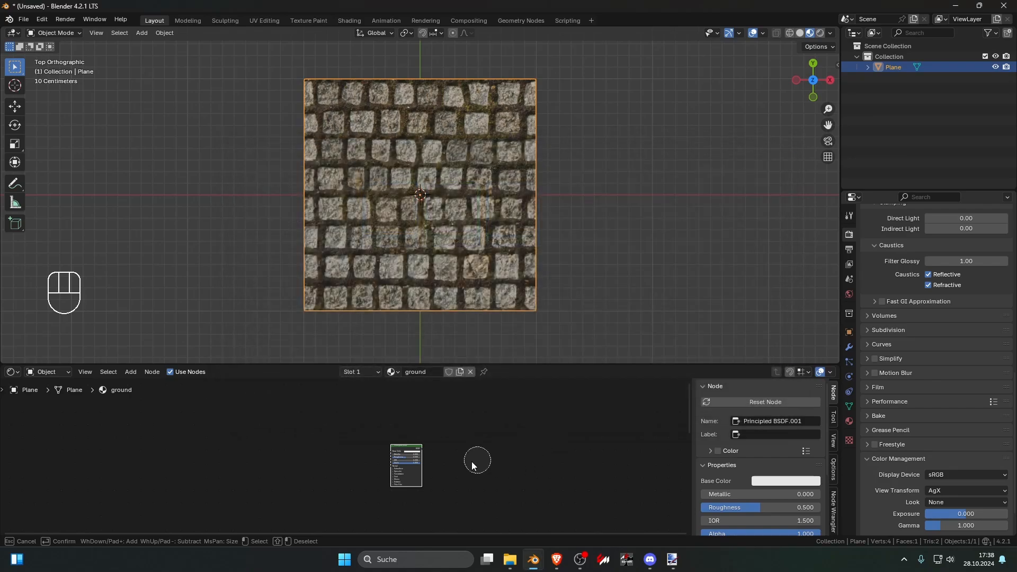
key(Escape)
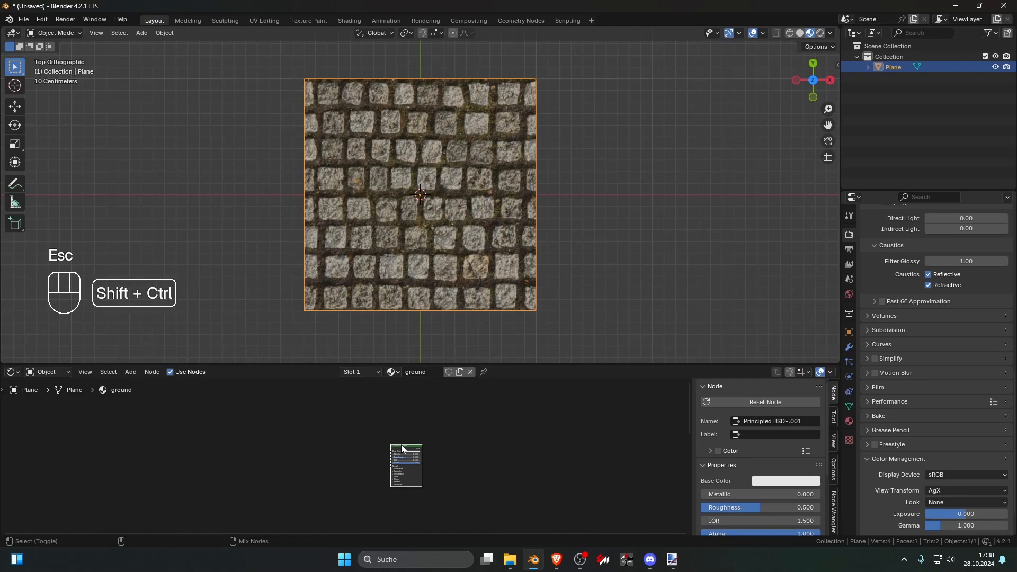
Step: Use Node Wrangler's Principled Texture Setup to load all four maps from pebble_cemented_floor_1k.blend/textures onto the duplicated Principled BSDF
key(ctrl+shift+t)
drag(613, 340, 388, 190)
click(394, 167)
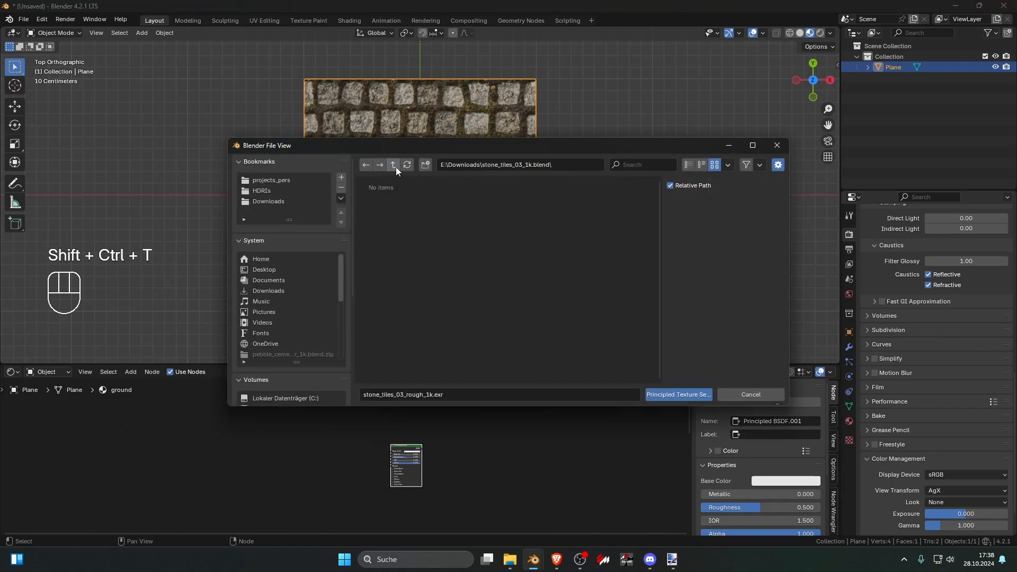
click(385, 210)
click(394, 165)
double_click(390, 203)
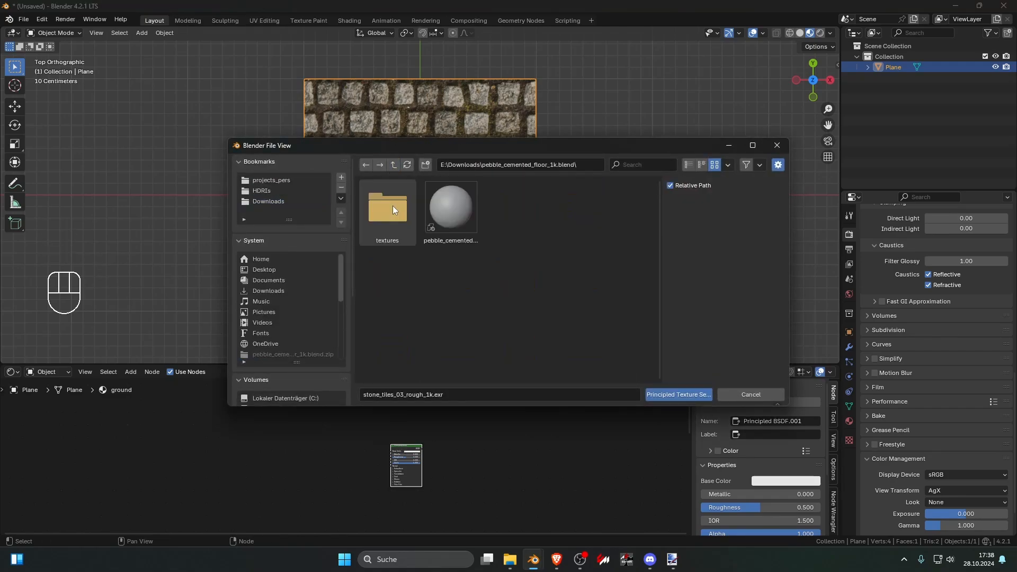
drag(570, 287, 386, 217)
double_click(386, 212)
drag(617, 345, 361, 181)
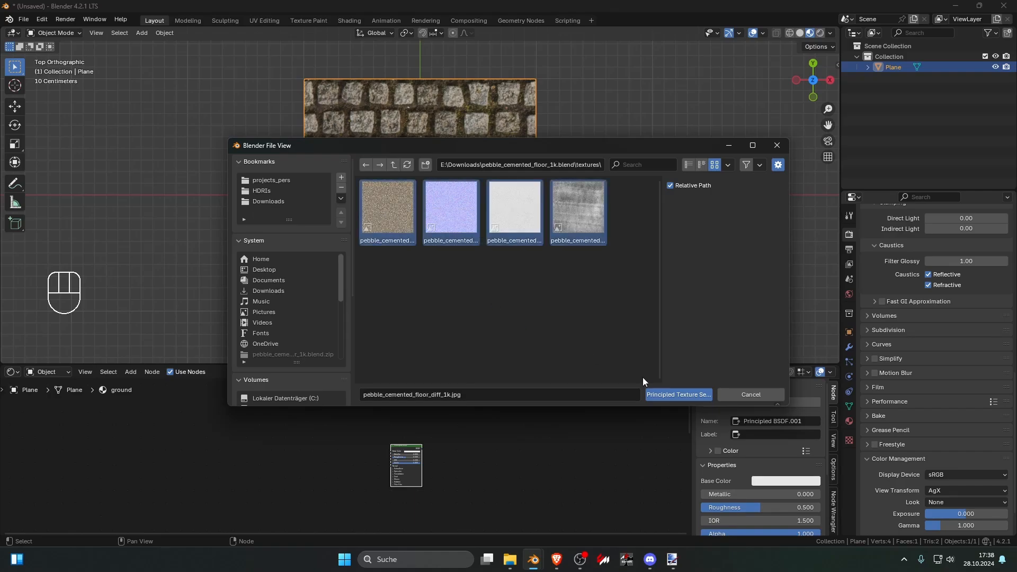
click(679, 394)
Step: Preview the pebble Principled BSDF through the Material Output and inspect the pebble floor on the deselected plane up close
scroll(402, 442, down, 2)
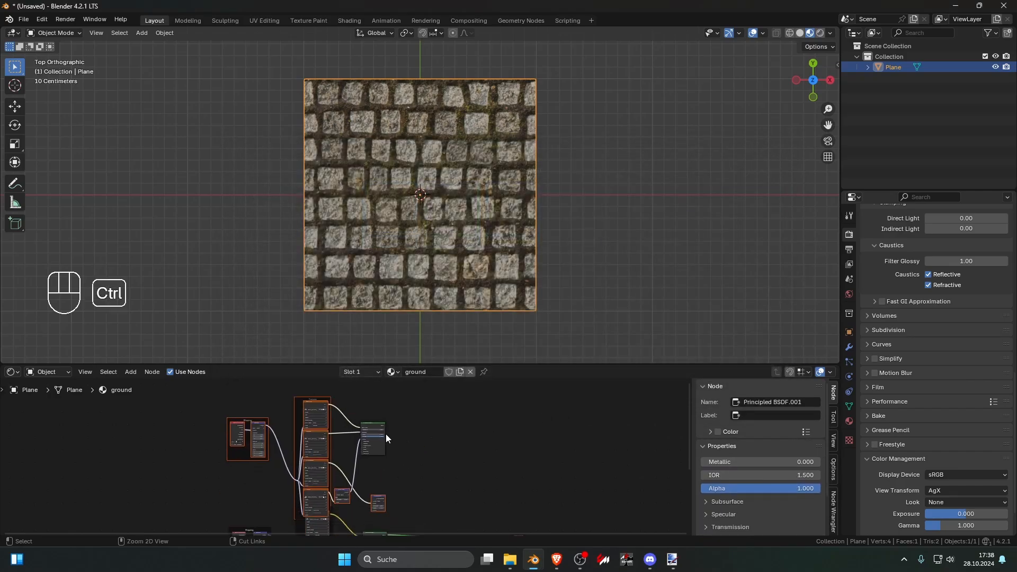
ctrl+shift+click(374, 430)
scroll(442, 303, up, 6)
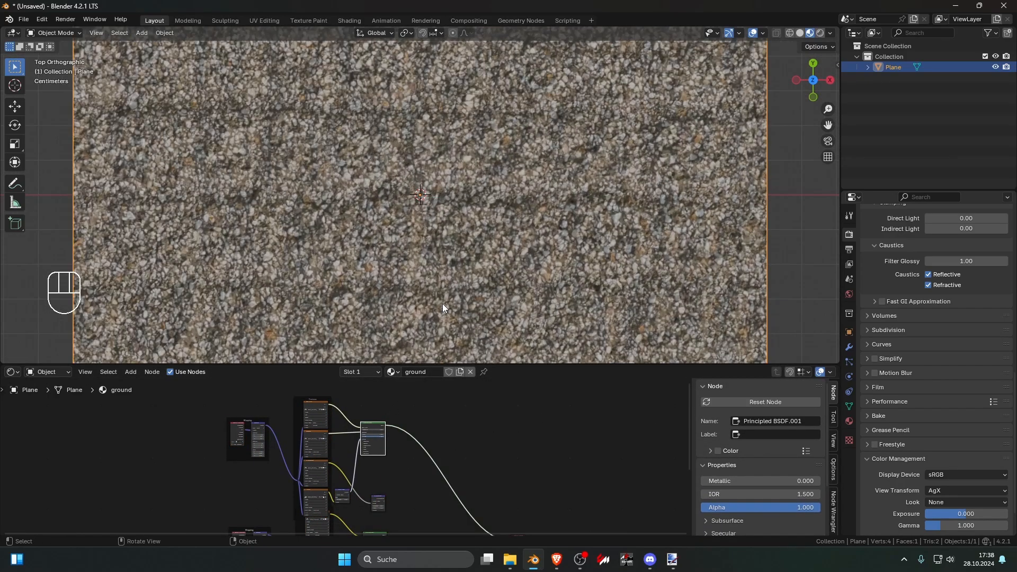
scroll(443, 304, down, 4)
scroll(605, 299, up, 4)
scroll(609, 300, down, 6)
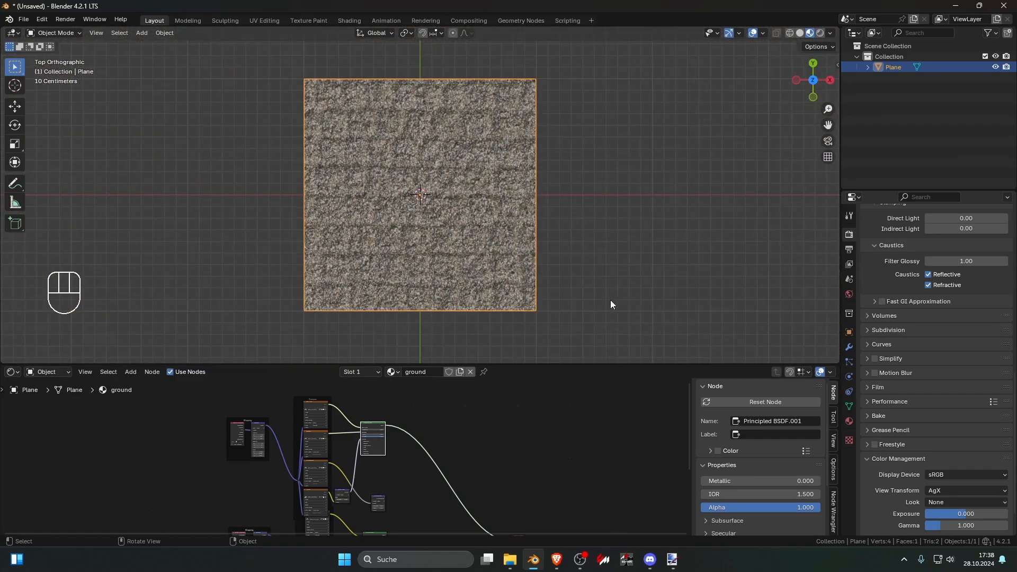
click(609, 301)
middle_drag(419, 466, 400, 404)
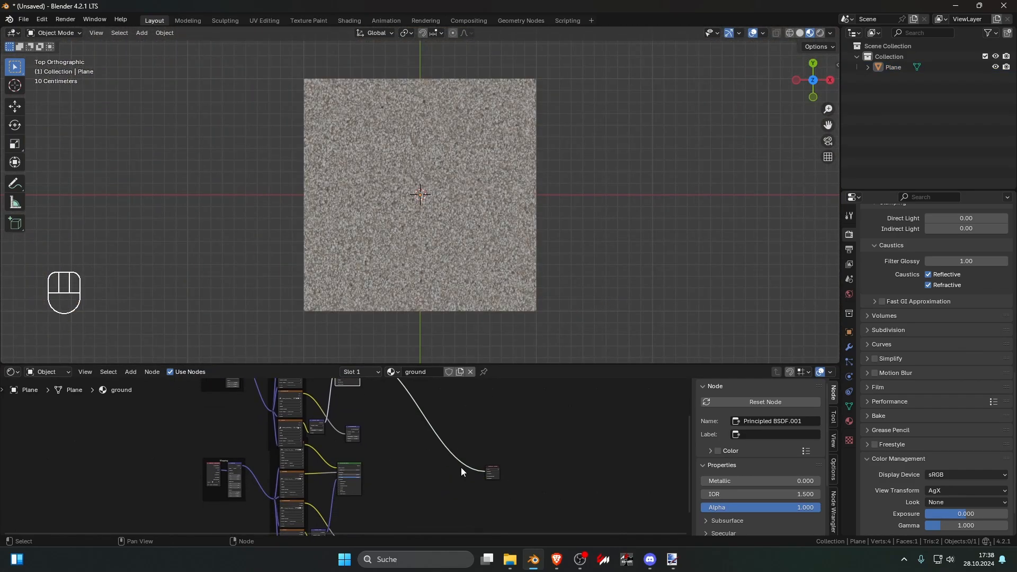
scroll(520, 294, up, 5)
scroll(543, 283, up, 6)
scroll(542, 283, down, 2)
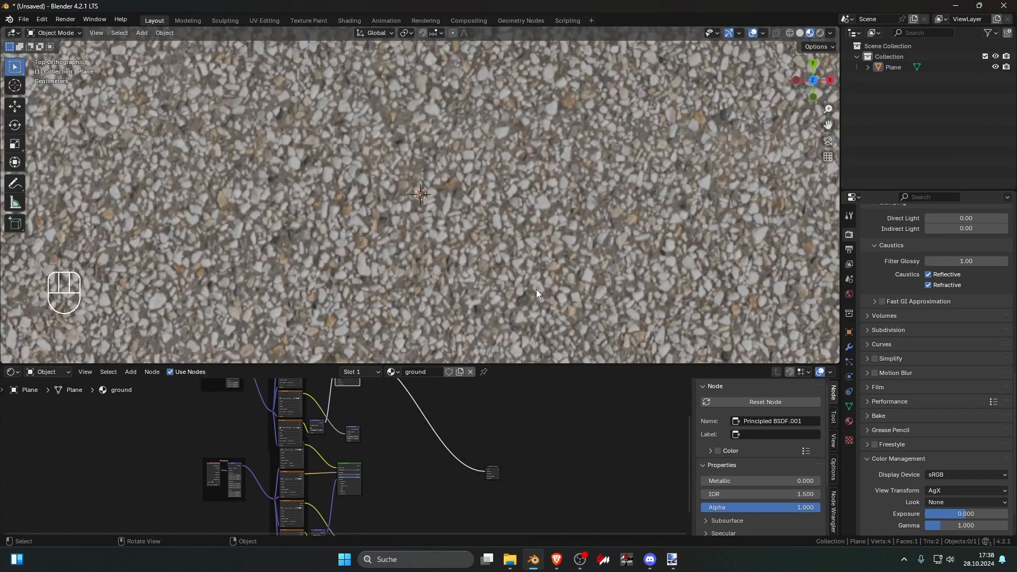
scroll(474, 433, down, 6)
Step: Move the whole pebble node group farther up so it clears the stone tiles node group
middle_drag(474, 433, 470, 499)
drag(278, 432, 387, 439)
drag(394, 497, 387, 465)
click(402, 470)
middle_drag(421, 474, 392, 417)
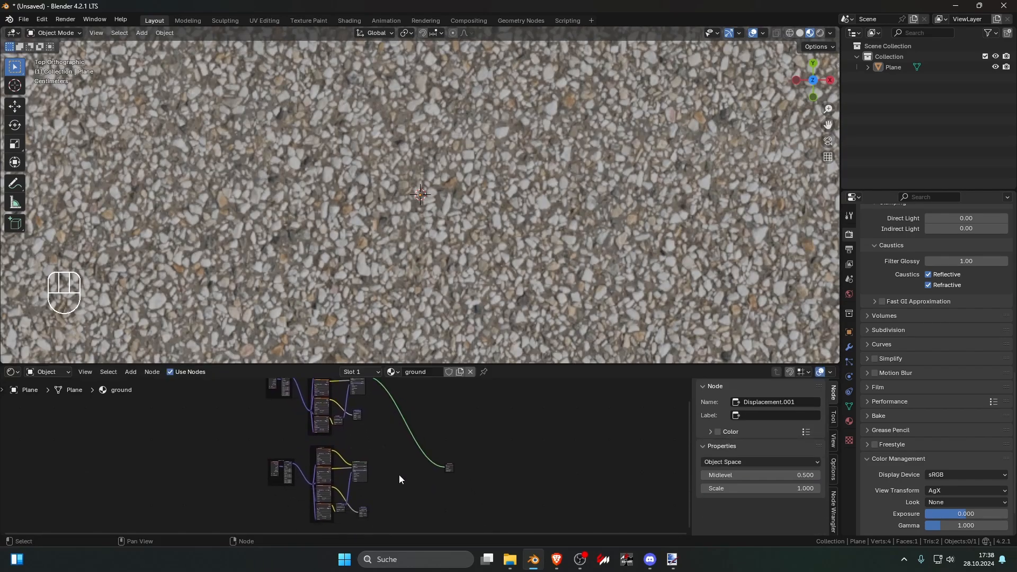
Step: Preview the stone tiles Principled BSDF through the Material Output and inspect the plane from several distances, ending in top view
ctrl+shift+click(367, 468)
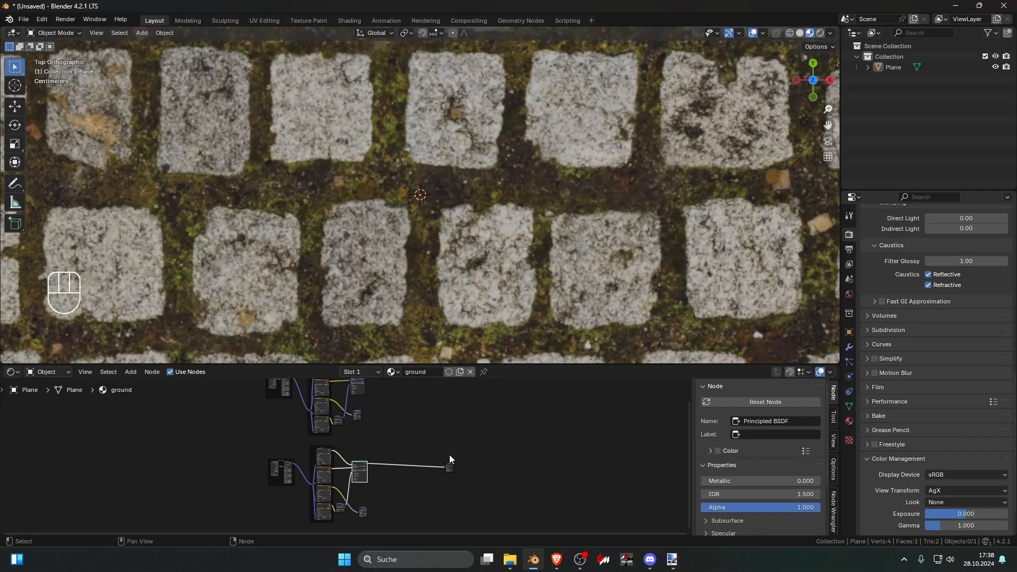
scroll(465, 298, down, 8)
scroll(466, 310, up, 2)
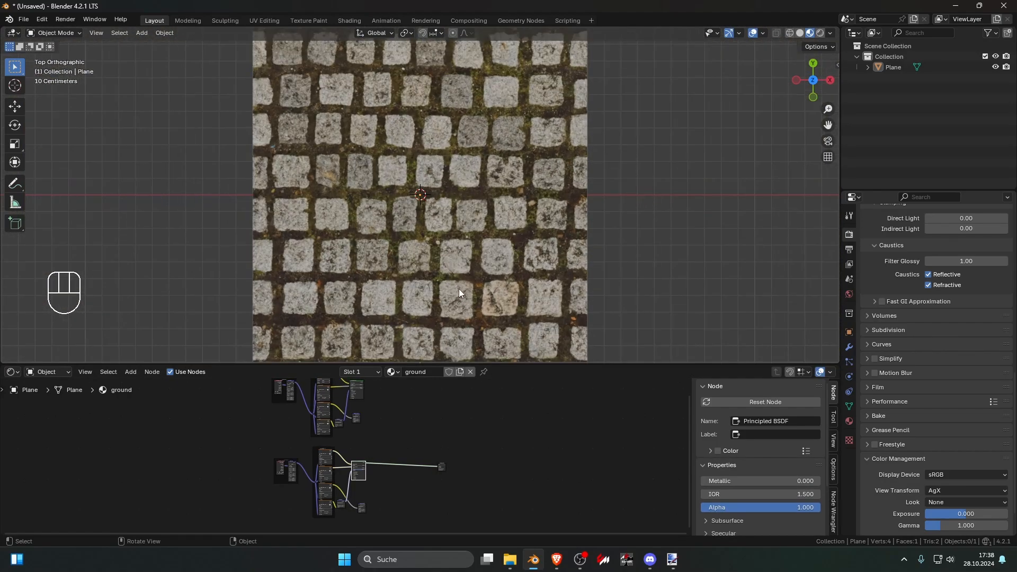
scroll(537, 258, up, 2)
middle_drag(488, 221, 417, 186)
key(KP_7)
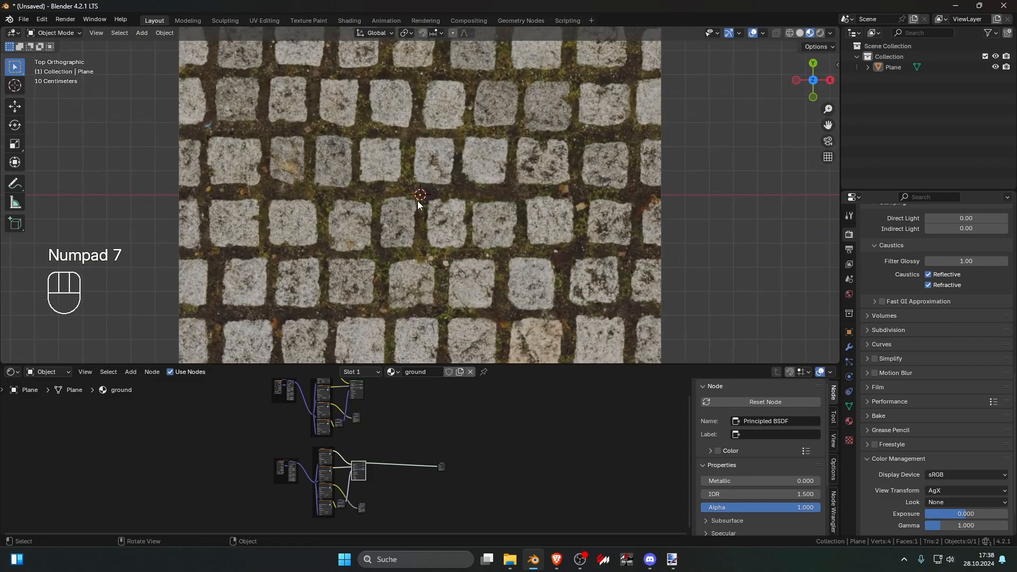
drag(188, 185, 669, 203)
scroll(209, 183, down, 4)
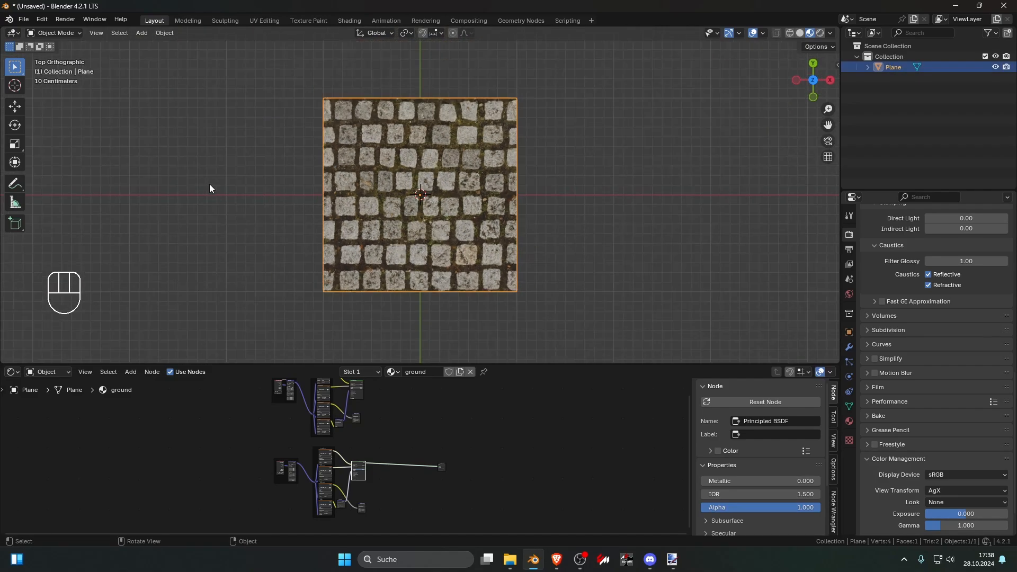
drag(599, 319, 581, 170)
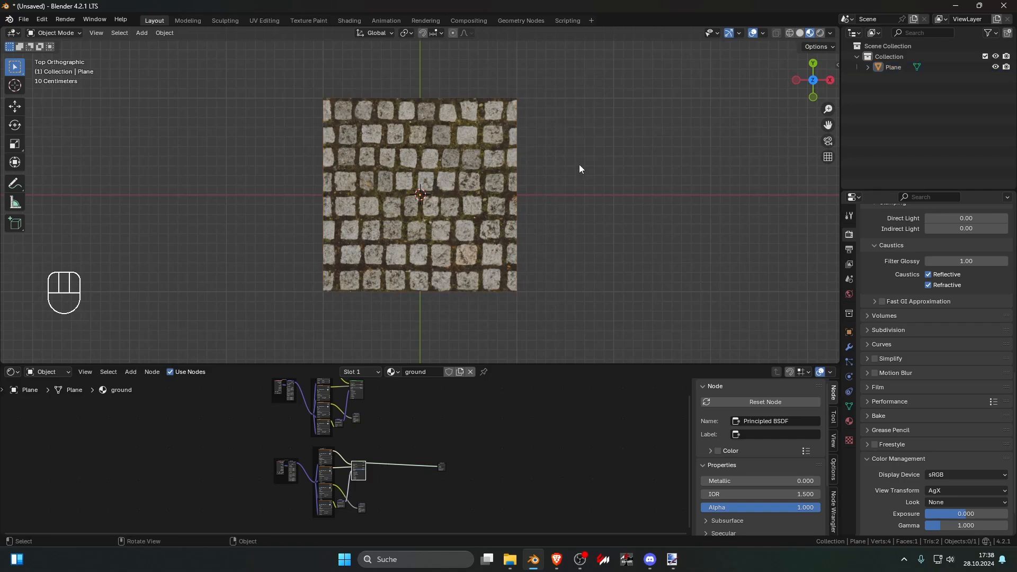
Step: Move the Material Output node slightly up and away from the stone tiles shader, and enlarge the node editor area
scroll(486, 428, up, 3)
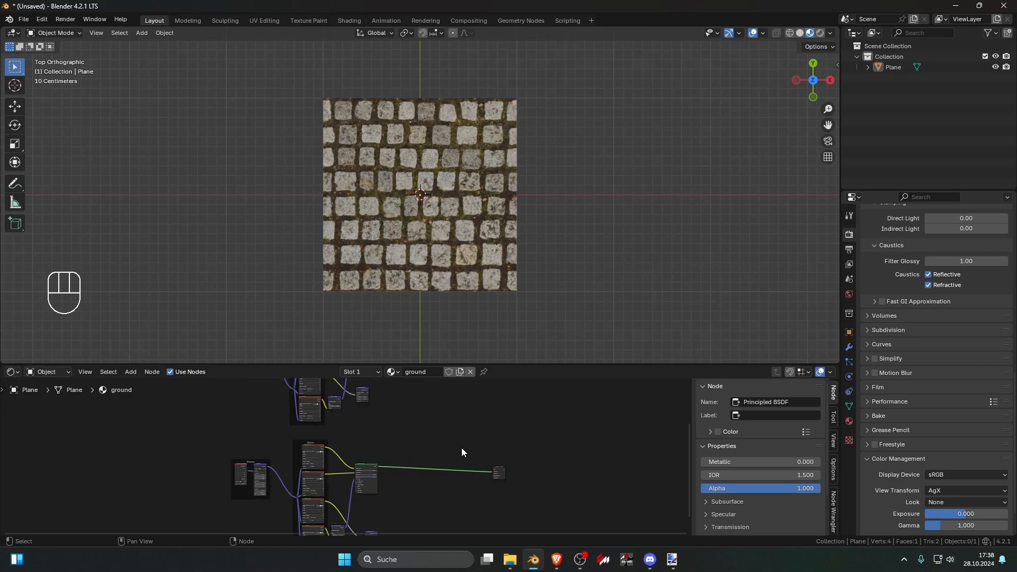
drag(602, 478, 541, 413)
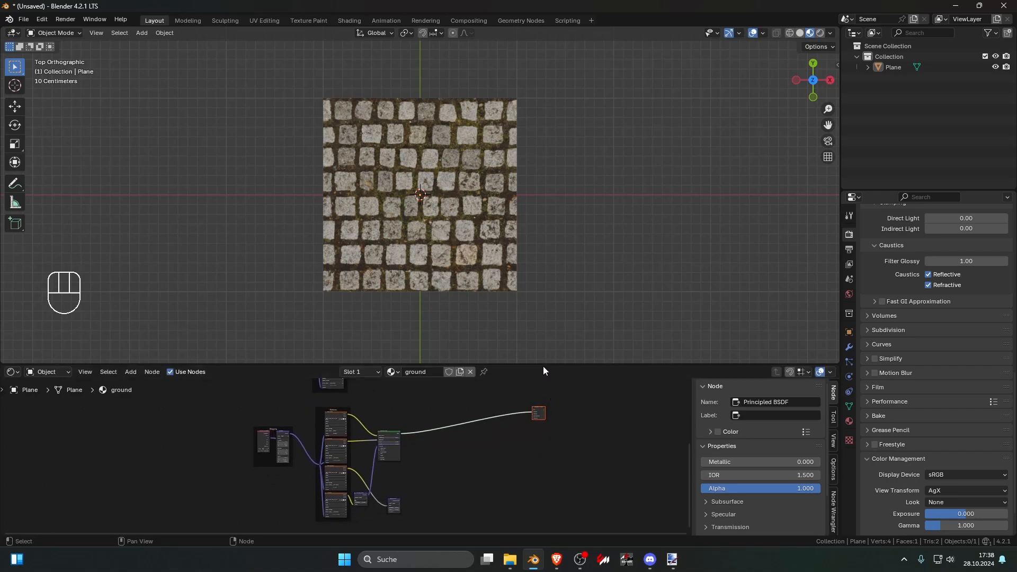
drag(543, 366, 541, 183)
Step: Preview the stone tiles Displacement image texture on the plane to examine its greyscale height pattern
scroll(418, 357, up, 2)
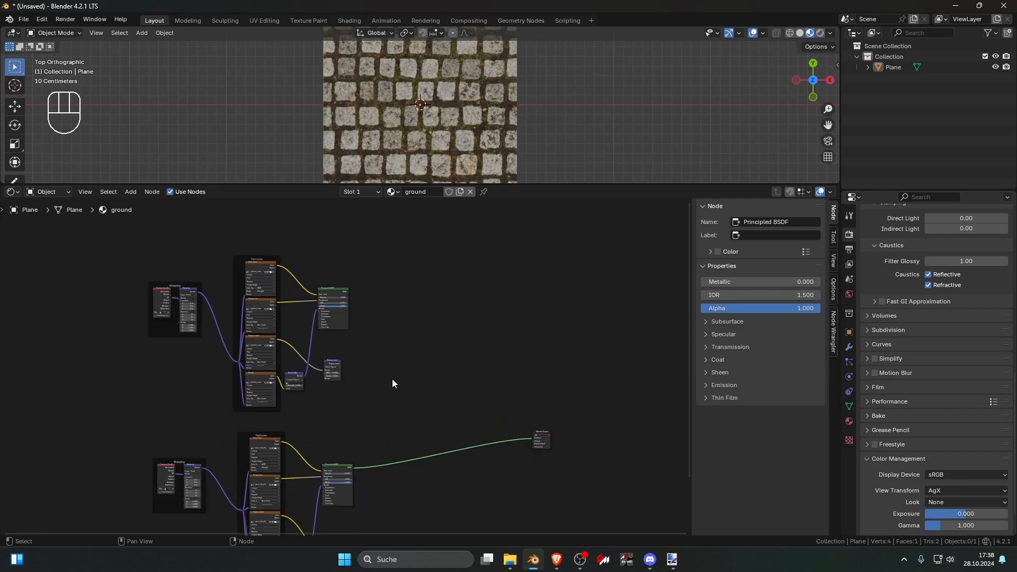
scroll(337, 416, up, 5)
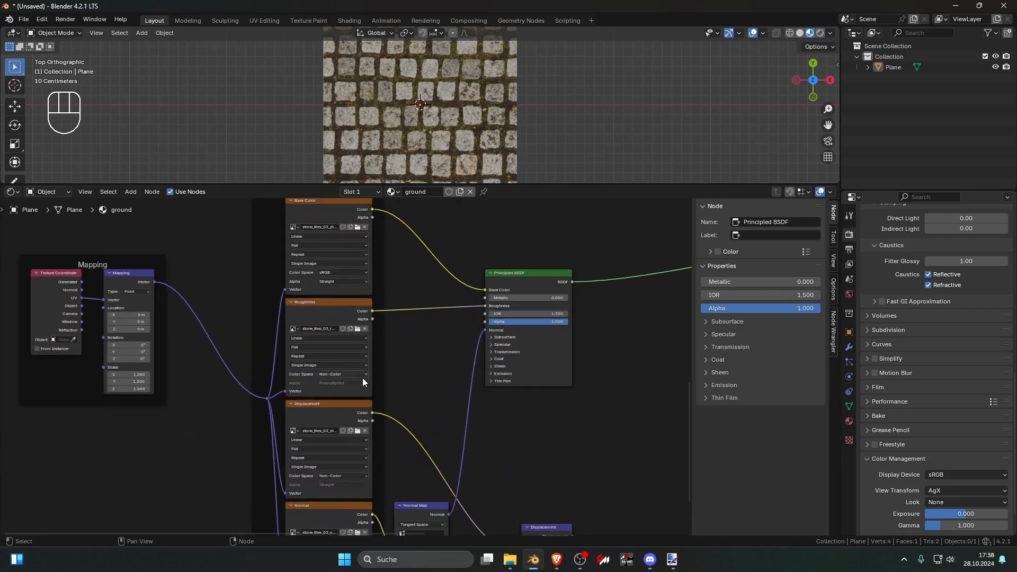
scroll(352, 390, down, 8)
middle_drag(388, 324, 387, 379)
scroll(386, 378, up, 2)
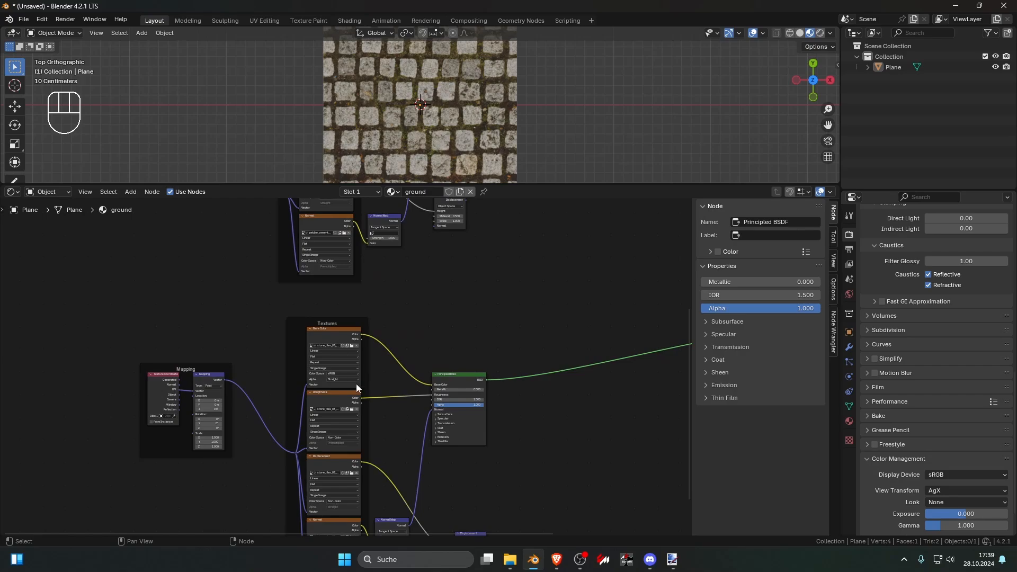
shift+scroll(350, 397, down, 2)
ctrl+shift+click(332, 415)
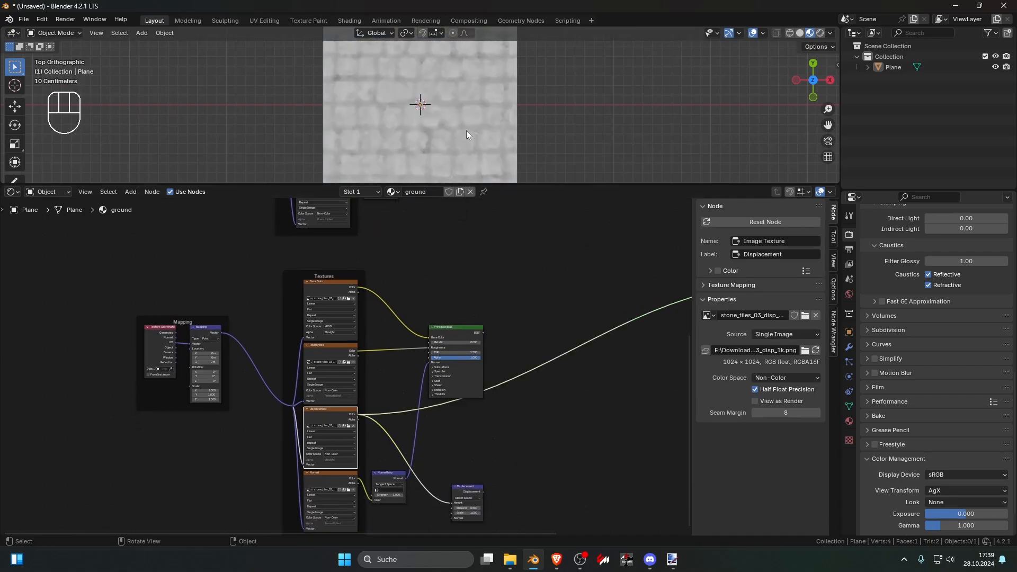
scroll(466, 131, up, 5)
scroll(466, 131, down, 7)
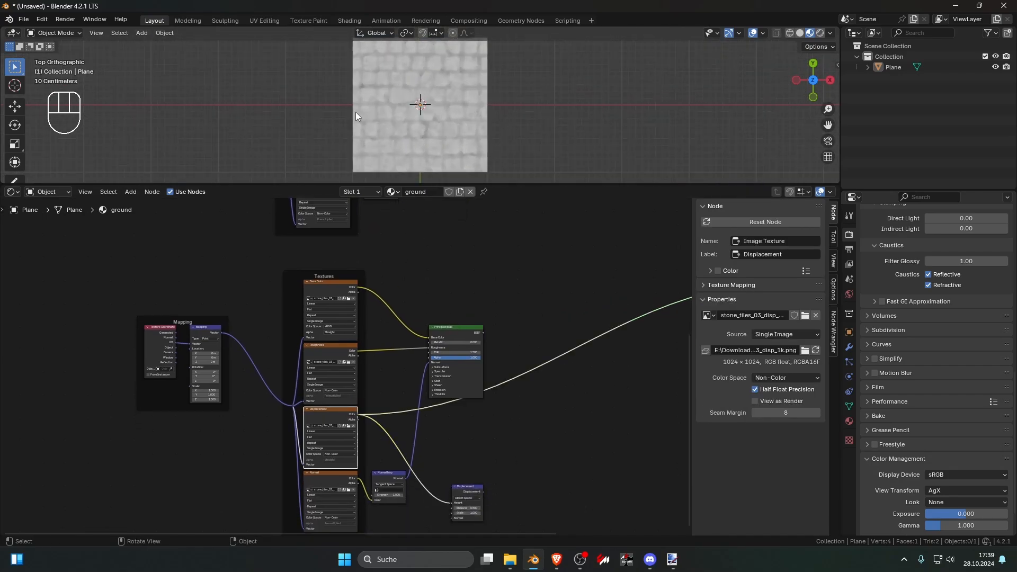
click(451, 105)
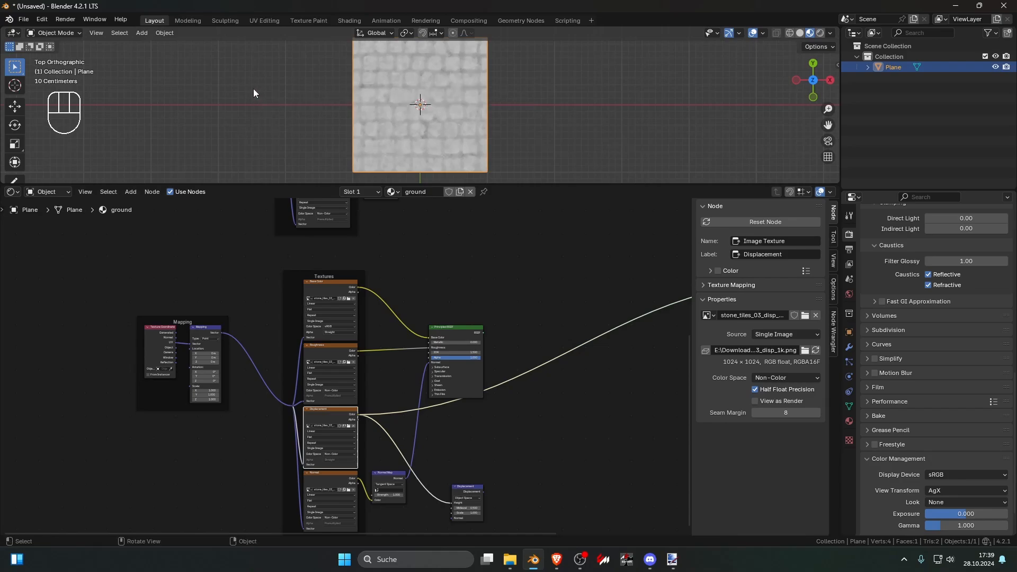
click(514, 110)
Step: Add a Color Ramp fed by the stone tiles Displacement texture's Color output and place it between the two node groups
scroll(435, 315, down, 2)
middle_drag(436, 315, 453, 453)
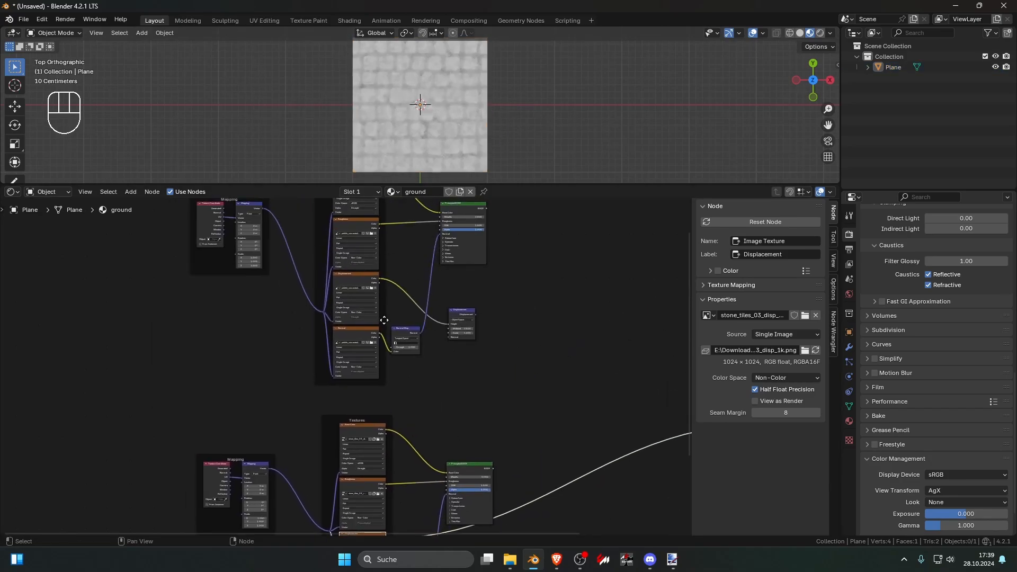
scroll(419, 365, down, 3)
scroll(384, 366, up, 1)
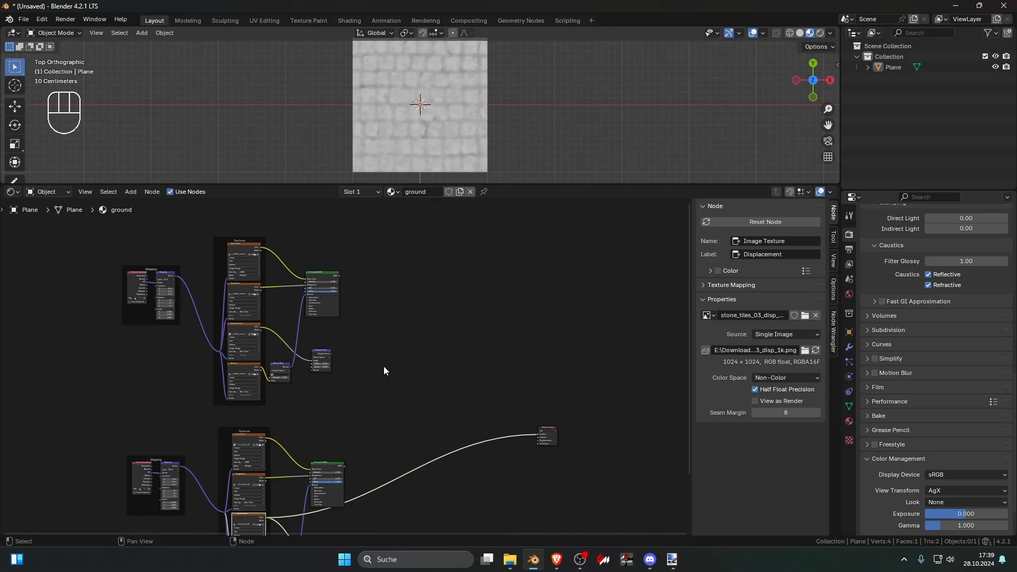
drag(265, 518, 405, 367)
text(c)
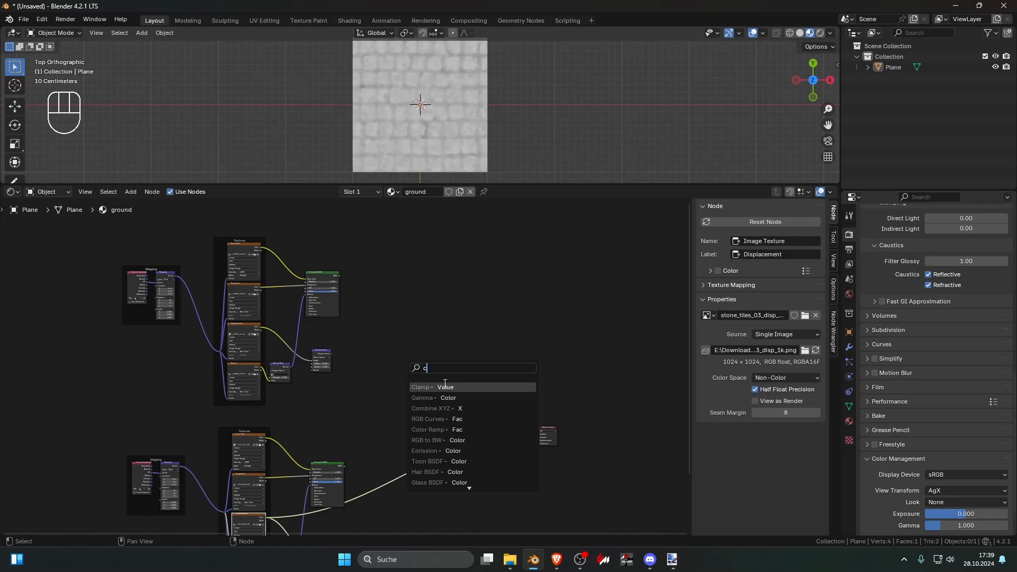
text(olor)
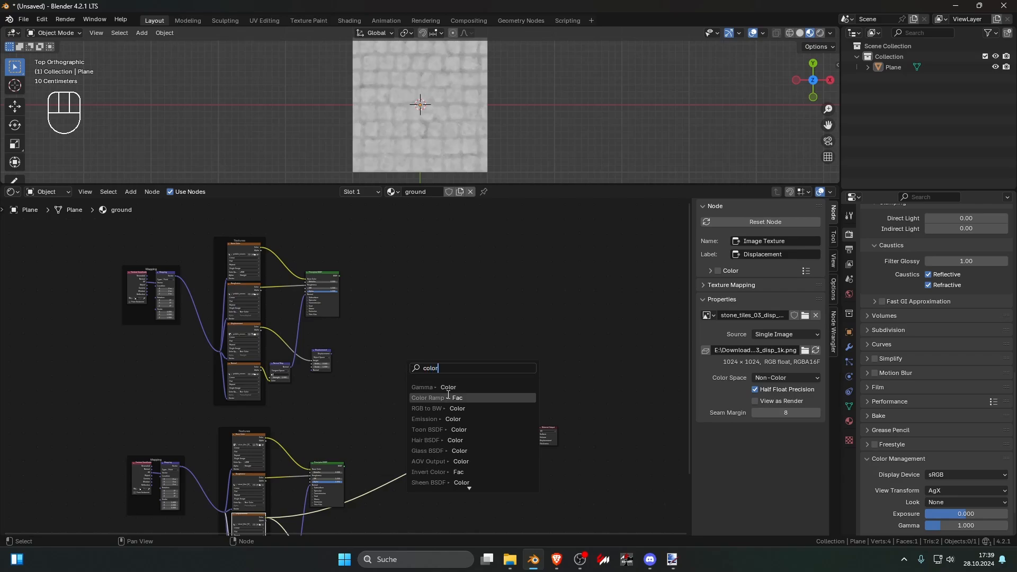
click(439, 398)
click(347, 399)
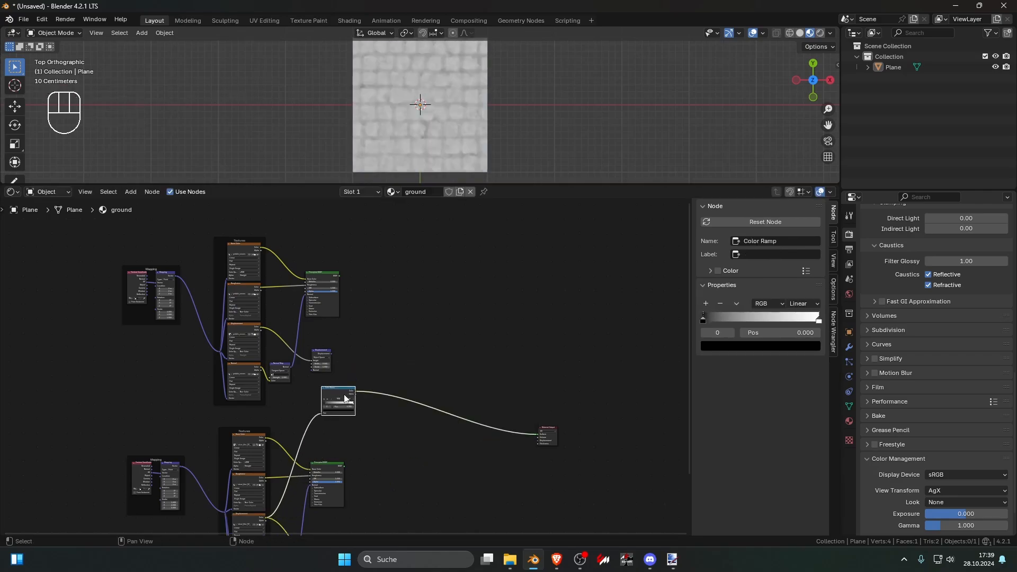
Step: Preview the pebble Principled BSDF for comparison and return the preview to the Color Ramp
ctrl+shift+click(339, 393)
ctrl+shift+click(339, 395)
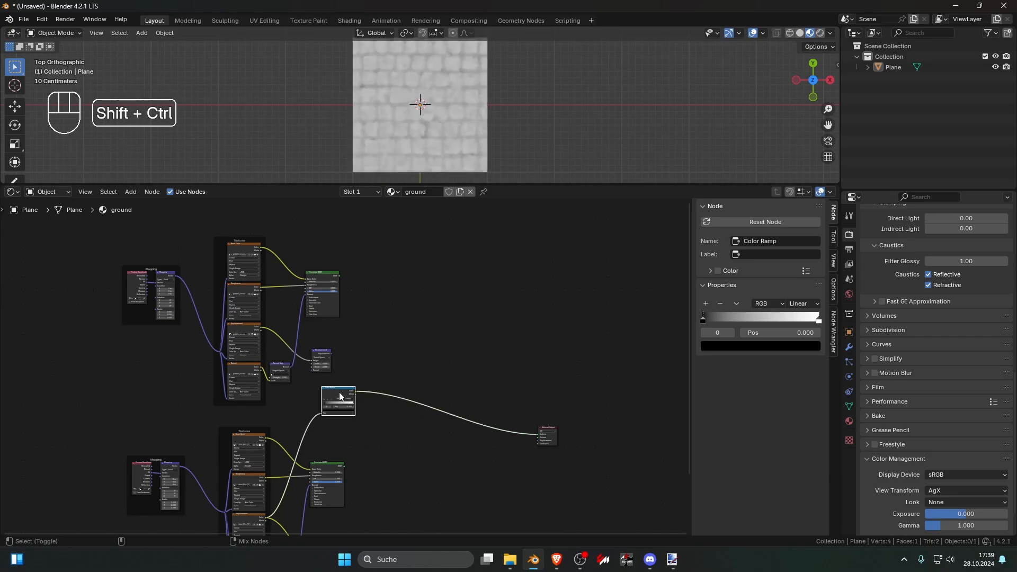
ctrl+shift+click(339, 395)
ctrl+shift+click(339, 394)
ctrl+shift+click(329, 277)
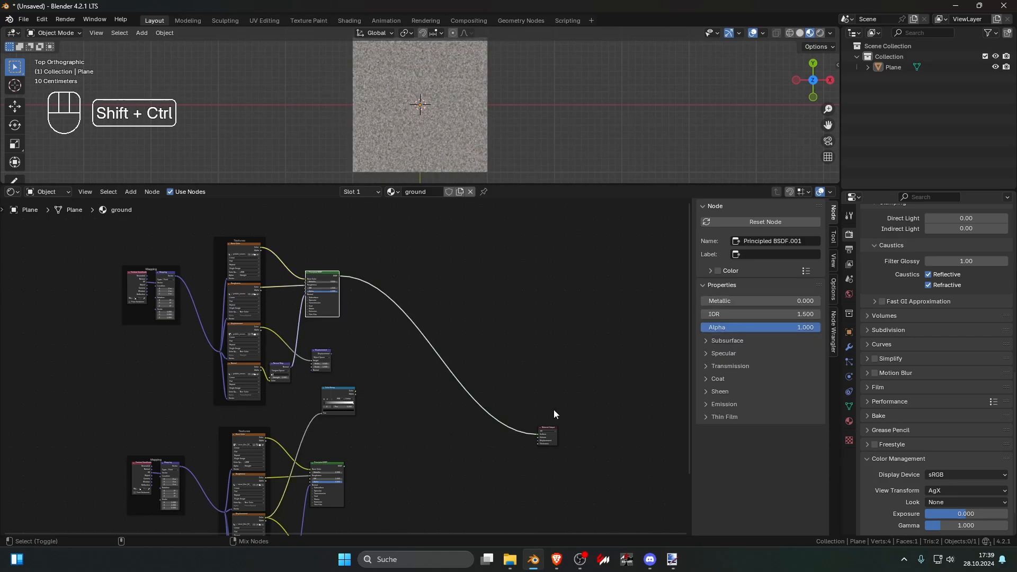
ctrl+shift+click(339, 393)
Step: Invert and tighten the Color Ramp by moving the white stop ahead of the black stop, with the black stop at 0.591
scroll(339, 398, up, 5)
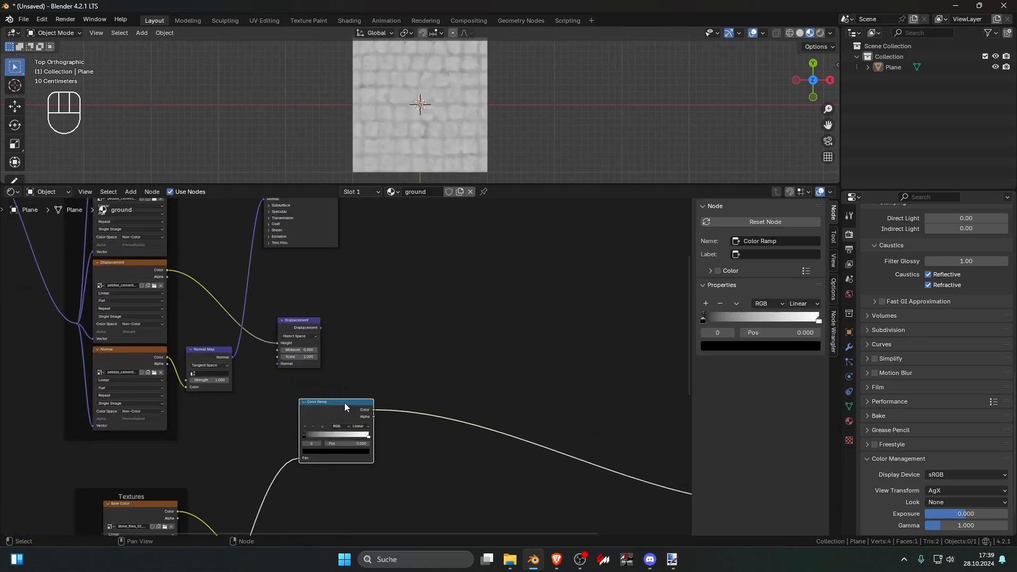
scroll(301, 437, up, 3)
drag(299, 446, 336, 447)
drag(413, 448, 319, 449)
mouse_move(352, 449)
mouse_down()
mouse_move(383, 447)
mouse_move(324, 447)
mouse_move(372, 447)
mouse_move(335, 447)
mouse_move(355, 447)
mouse_up()
scroll(411, 436, down, 4)
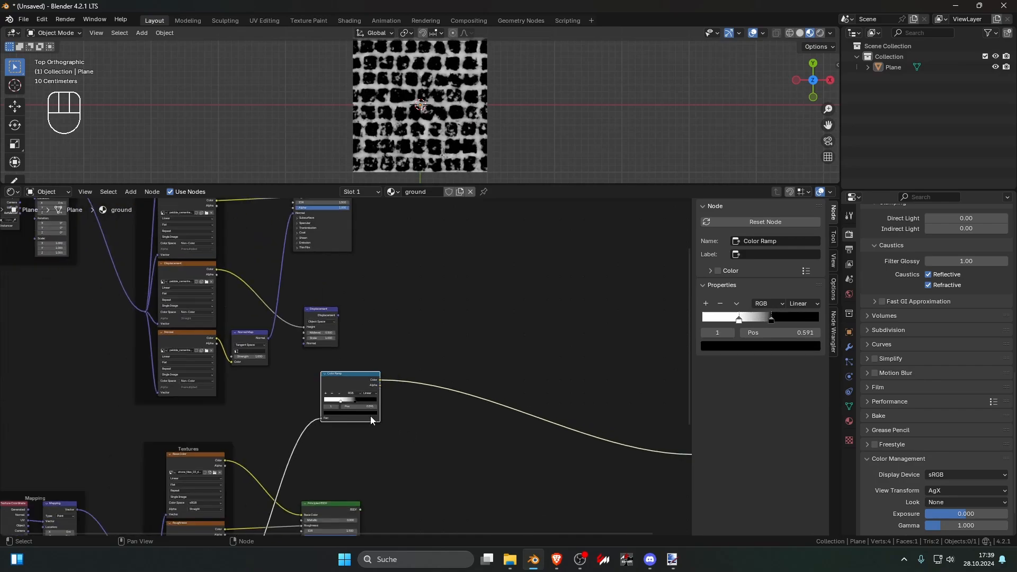
Step: Shift the Color Ramp node slightly to the right between the two texture groups
scroll(414, 355, down, 5)
middle_drag(419, 344, 364, 345)
scroll(349, 352, up, 3)
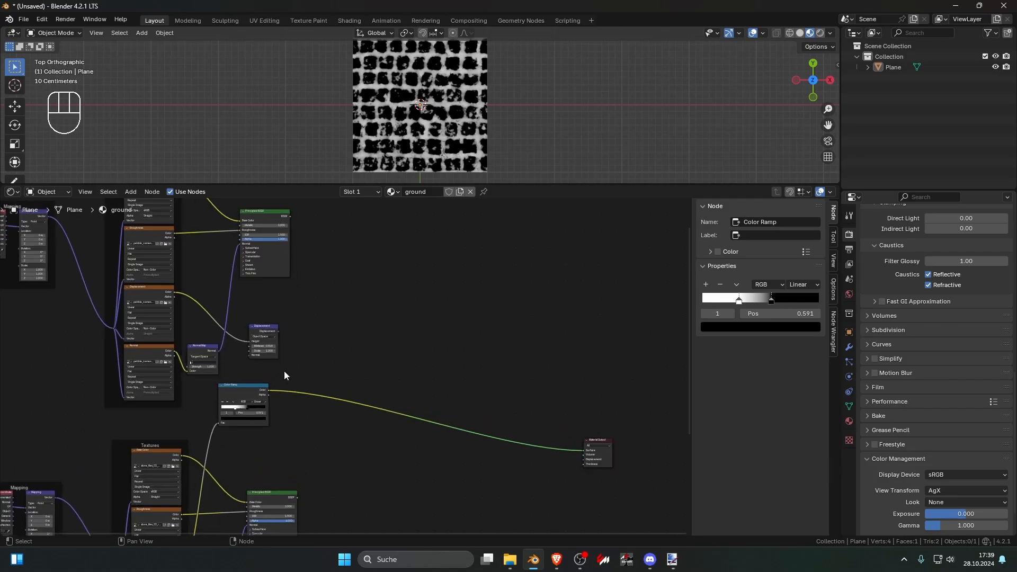
drag(257, 386, 281, 390)
Step: Add a Combine Color node in the empty space above the link from the Color Ramp to the Material Output
click(377, 367)
key(shift+a)
click(377, 367)
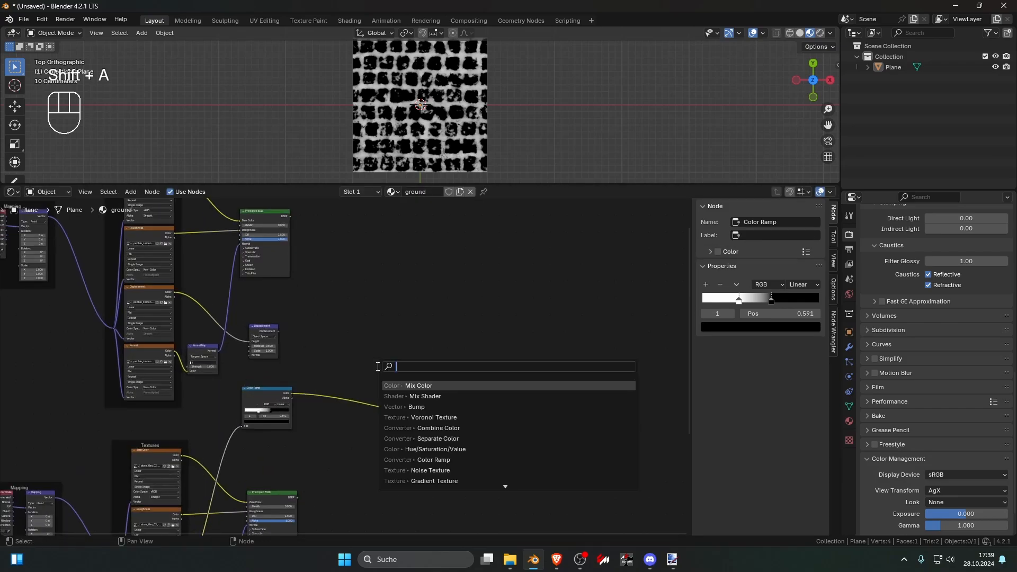
text(mix)
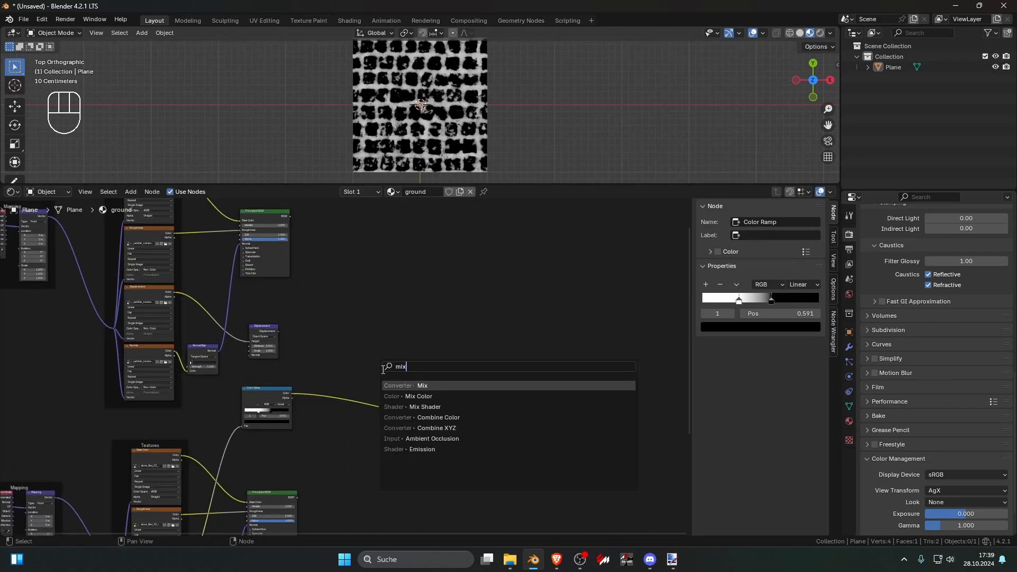
click(384, 417)
click(379, 352)
scroll(379, 350, up, 2)
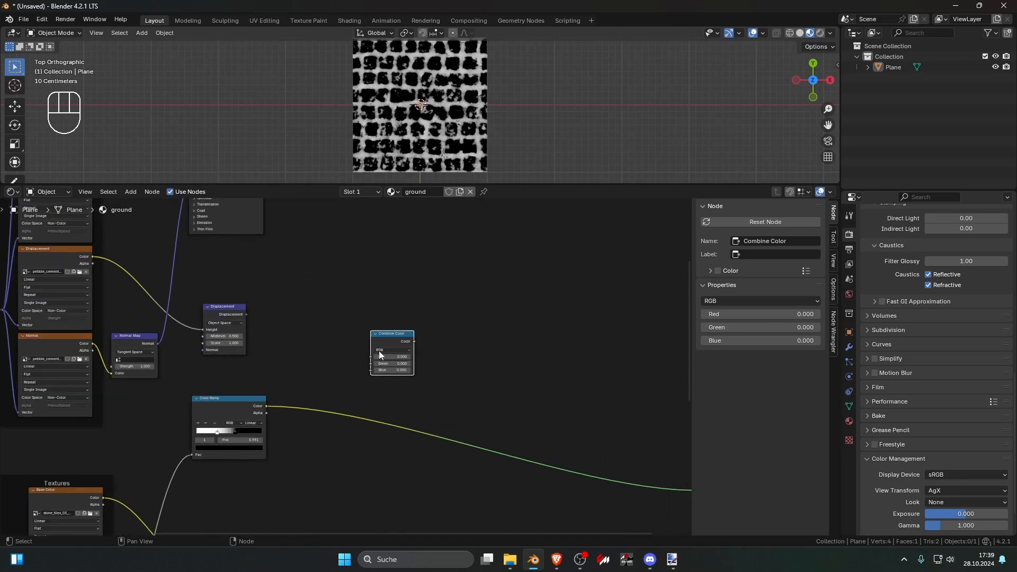
Step: Replace the Combine Color node with a Mix Color node placed on the link between the Color Ramp and the Material Output
scroll(379, 350, up, 1)
key(Delete)
key(shift+a)
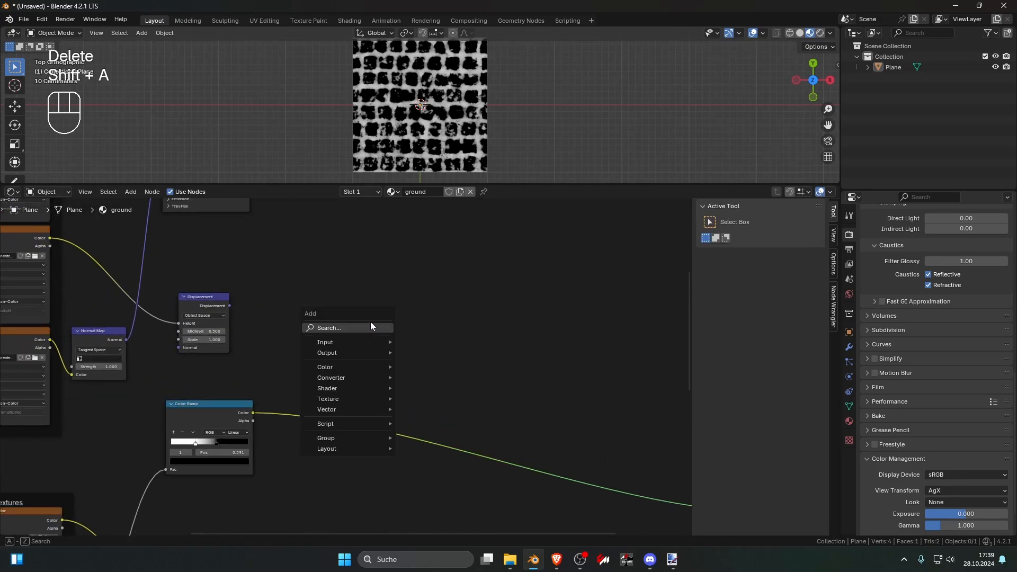
text(mix c)
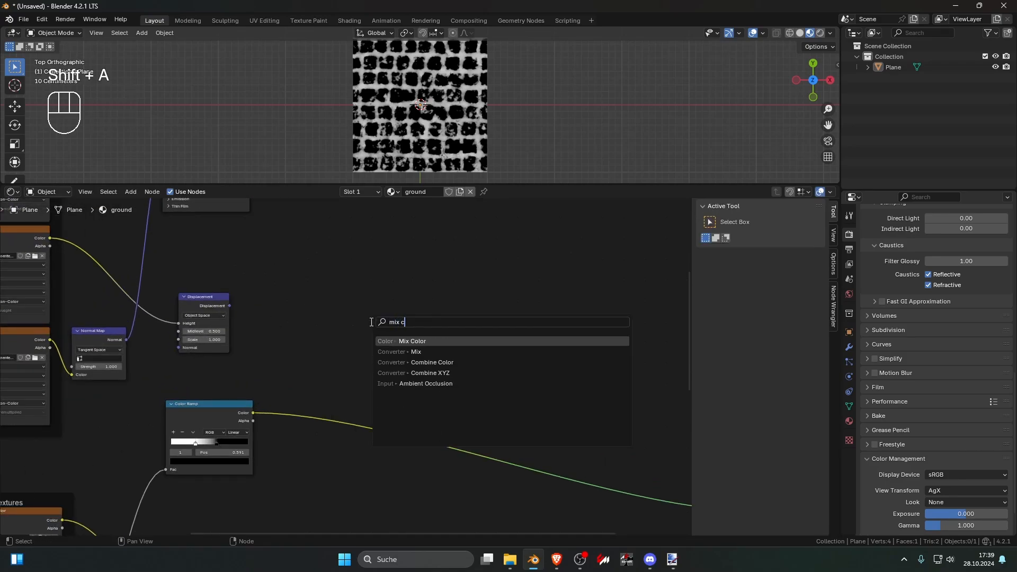
key(Return)
click(394, 418)
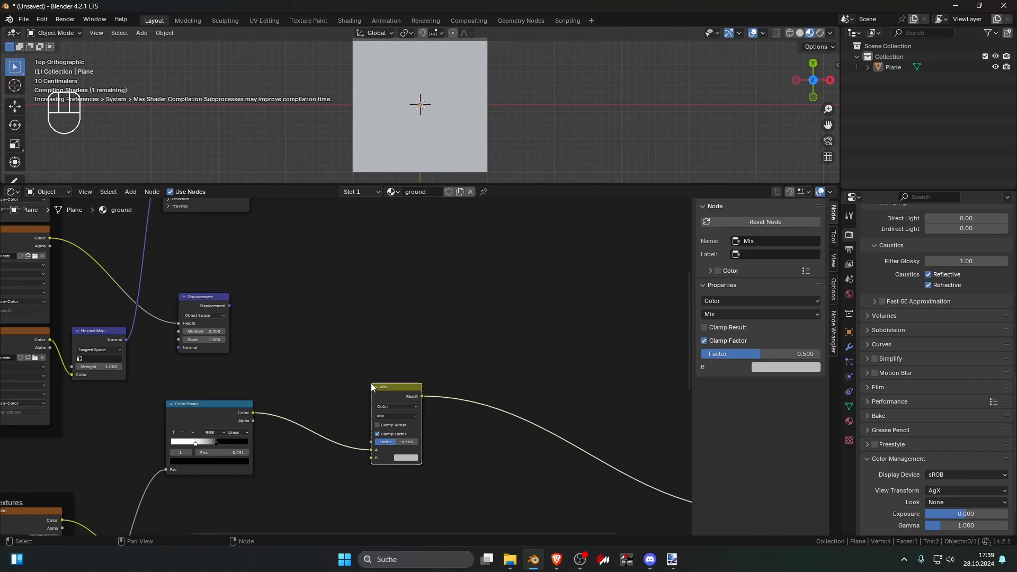
Step: Set the Mix node's blend mode to Color Burn, with a black B color and a factor of 0.000
click(396, 416)
click(399, 460)
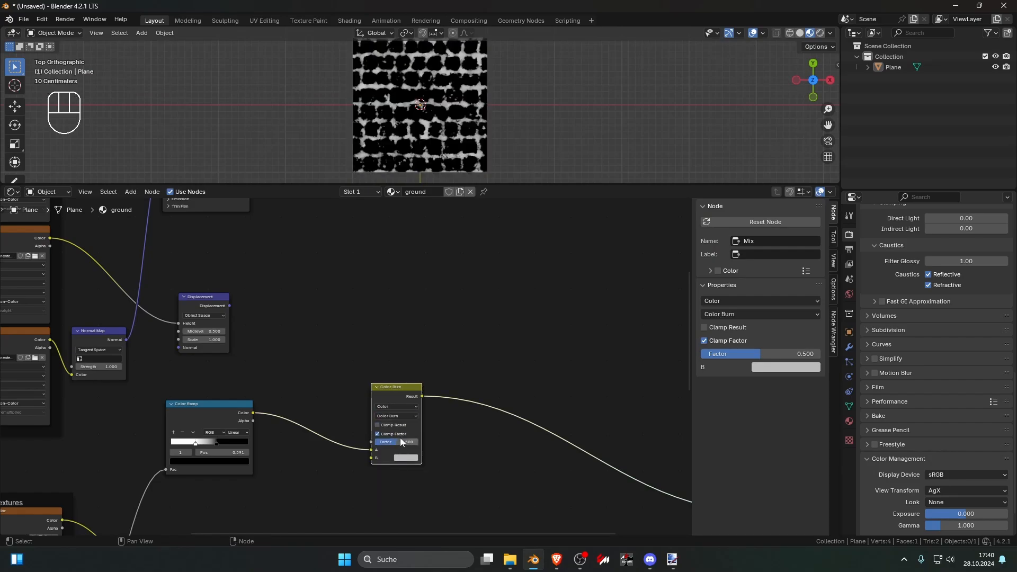
scroll(400, 382, up, 3)
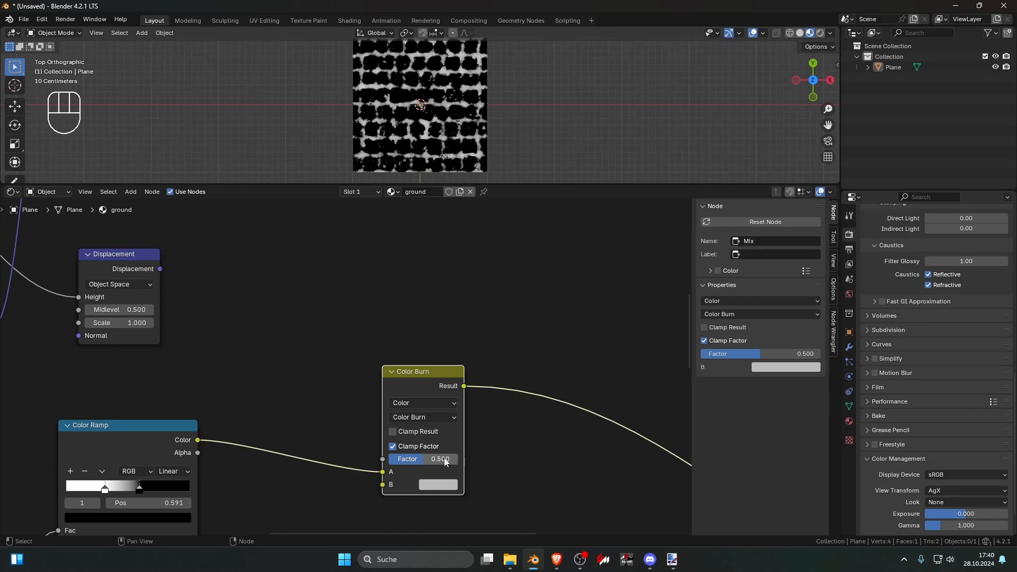
mouse_move(419, 460)
mouse_down()
mouse_move(451, 459)
mouse_move(392, 460)
mouse_up()
click(439, 484)
drag(537, 327, 536, 403)
mouse_move(408, 459)
mouse_down()
mouse_move(440, 460)
mouse_move(390, 459)
mouse_move(457, 459)
mouse_move(389, 459)
mouse_up()
scroll(392, 380, down, 4)
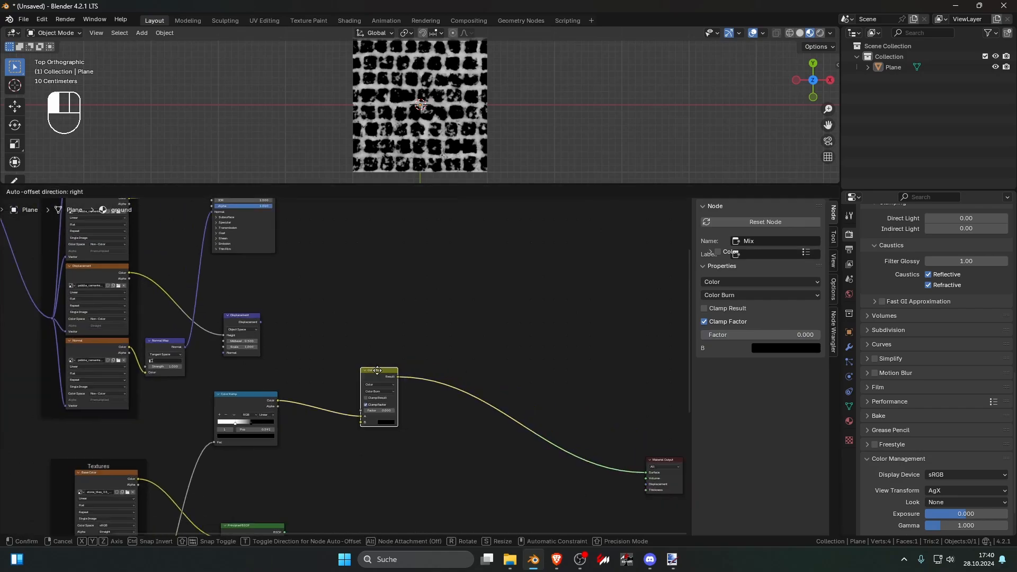
Step: Insert a Mix Shader before the Material Output, feed the Color Burn result into its Fac, and shift the Color Ramp and Color Burn nodes closer
key(shift+a)
text(mixs)
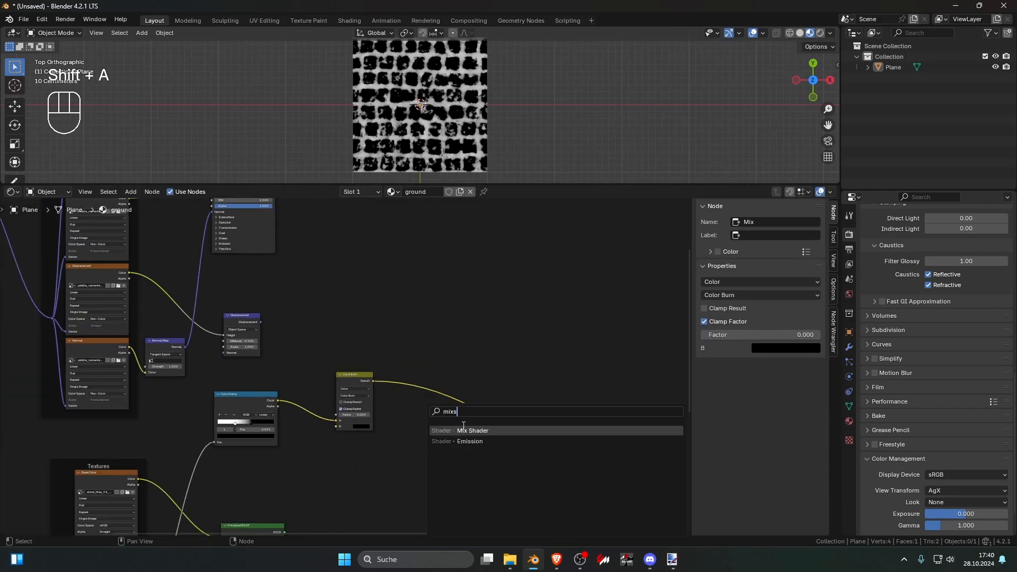
key(Return)
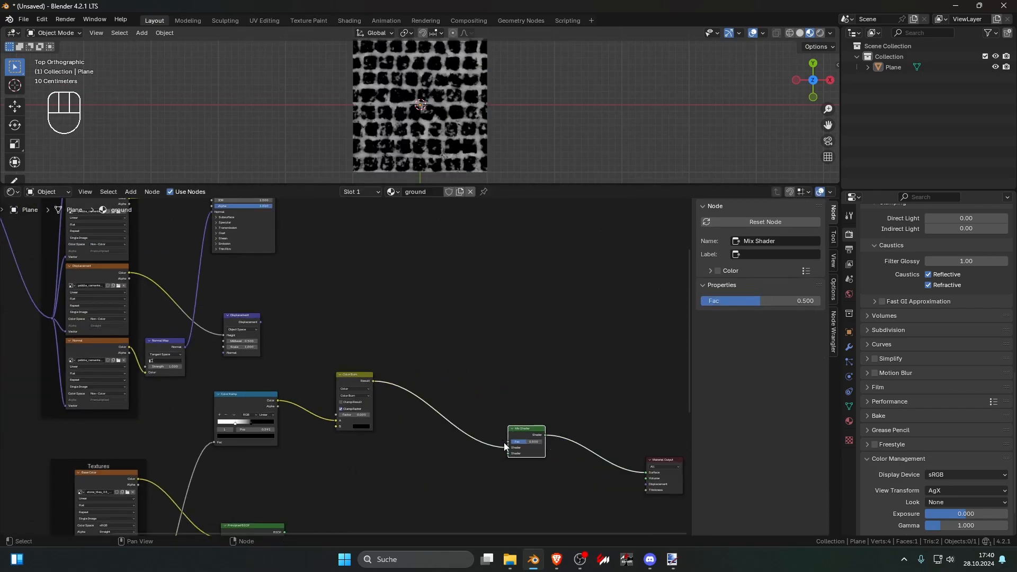
drag(507, 444, 507, 442)
drag(248, 361, 352, 413)
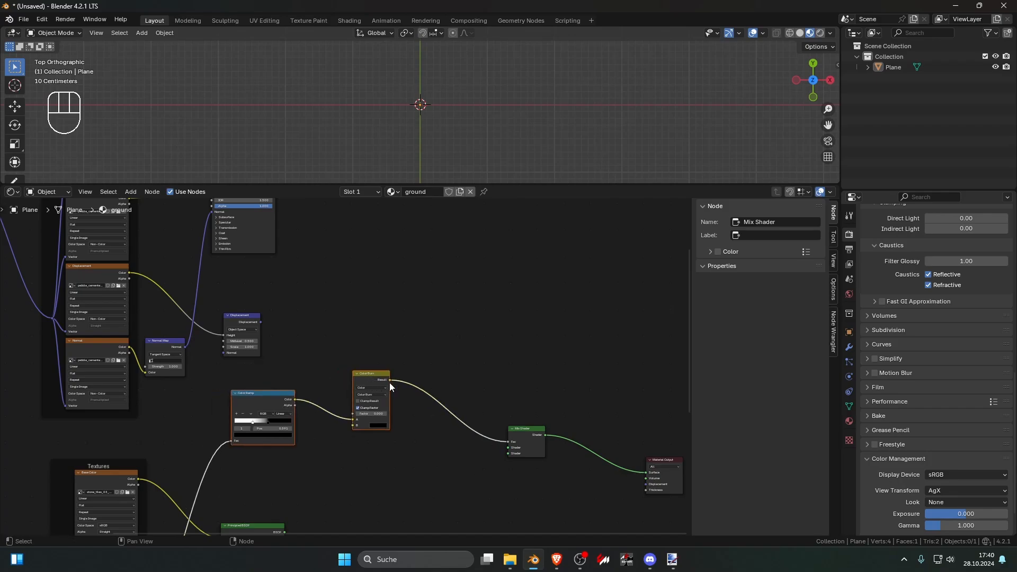
click(411, 421)
Step: Connect the stone and pebble Principled BSDF outputs to the Mix Shader's shader inputs
scroll(415, 426, down, 3)
middle_drag(414, 426, 408, 384)
drag(291, 475, 481, 412)
middle_drag(397, 282, 392, 358)
drag(274, 250, 474, 481)
scroll(465, 139, up, 4)
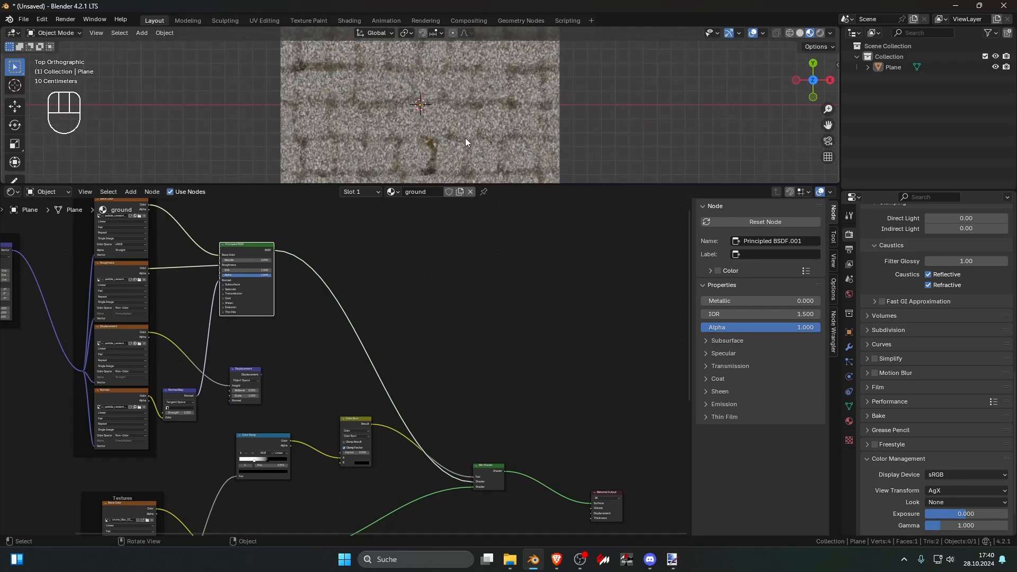
Step: Swap the Mix Shader inputs so the stone Principled BSDF feeds the first shader and the pebble one the second
middle_drag(410, 376, 426, 337)
scroll(462, 396, up, 2)
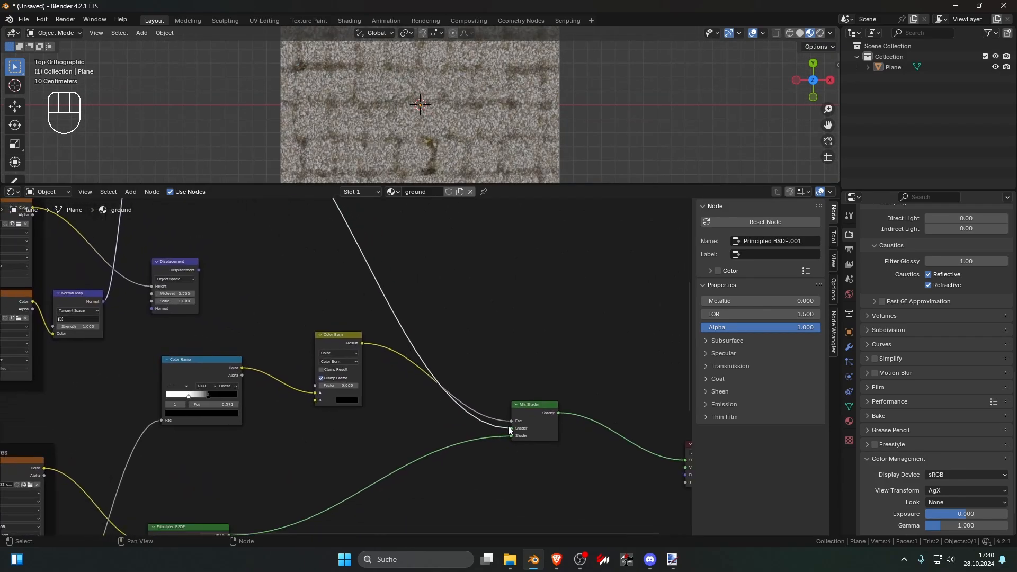
ctrl+drag(509, 428, 511, 437)
scroll(414, 461, down, 3)
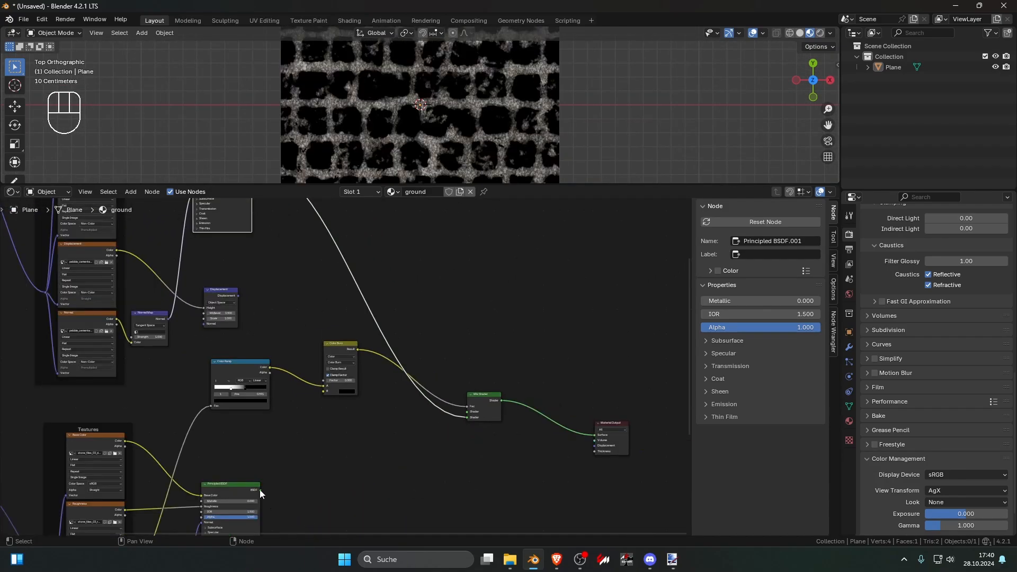
drag(261, 490, 467, 412)
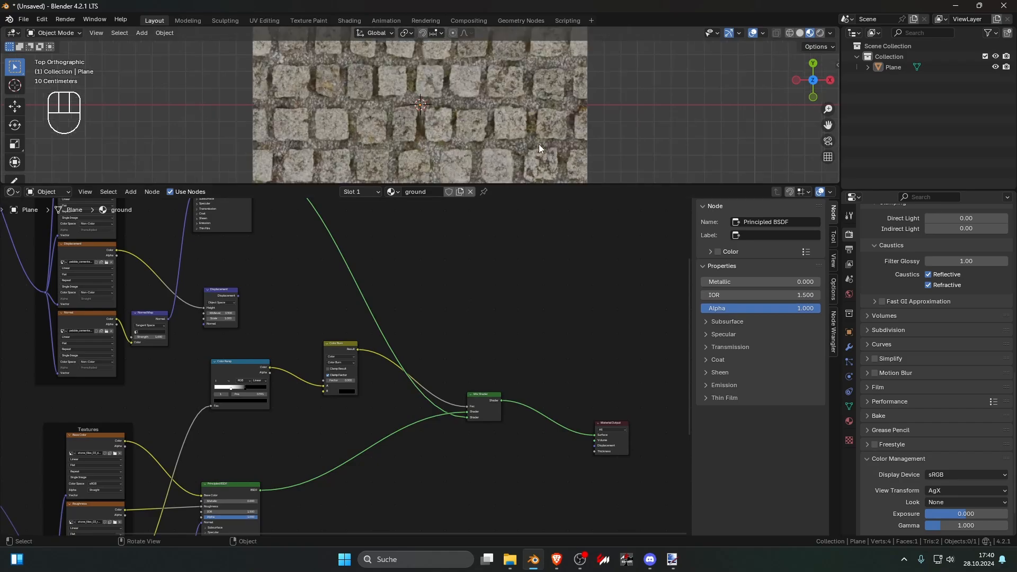
Step: Enlarge the 3D viewport over the node editor and check the blended stone and pebble surface up close
drag(565, 184, 551, 324)
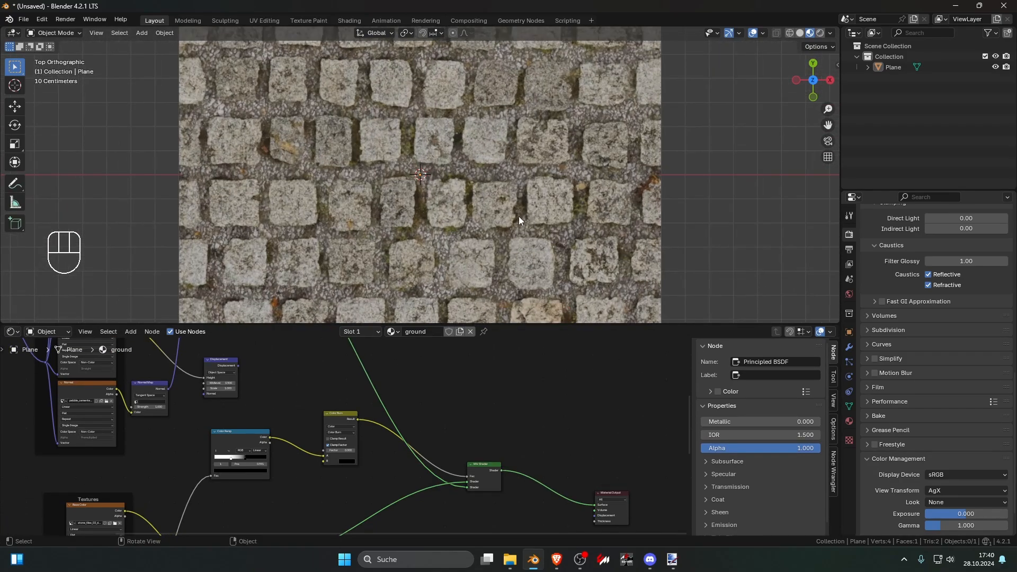
scroll(518, 217, down, 6)
scroll(517, 216, up, 6)
scroll(419, 412, up, 3)
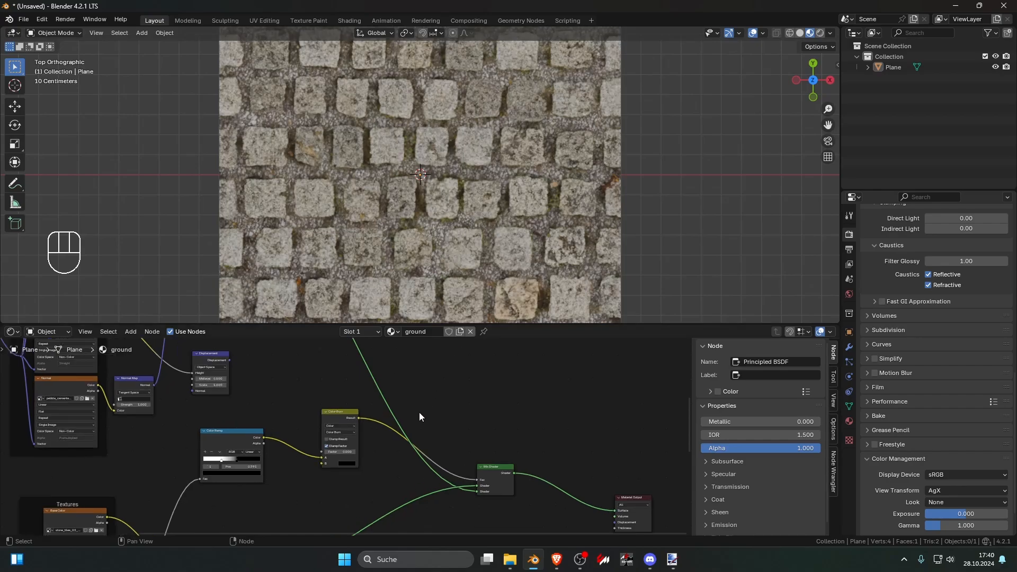
Step: Fine-tune the mask by moving the Color Ramp's white stop to position 0.318
mouse_move(332, 429)
mouse_down()
mouse_move(378, 429)
mouse_move(323, 430)
mouse_up()
middle_drag(244, 452, 443, 428)
scroll(443, 428, up, 3)
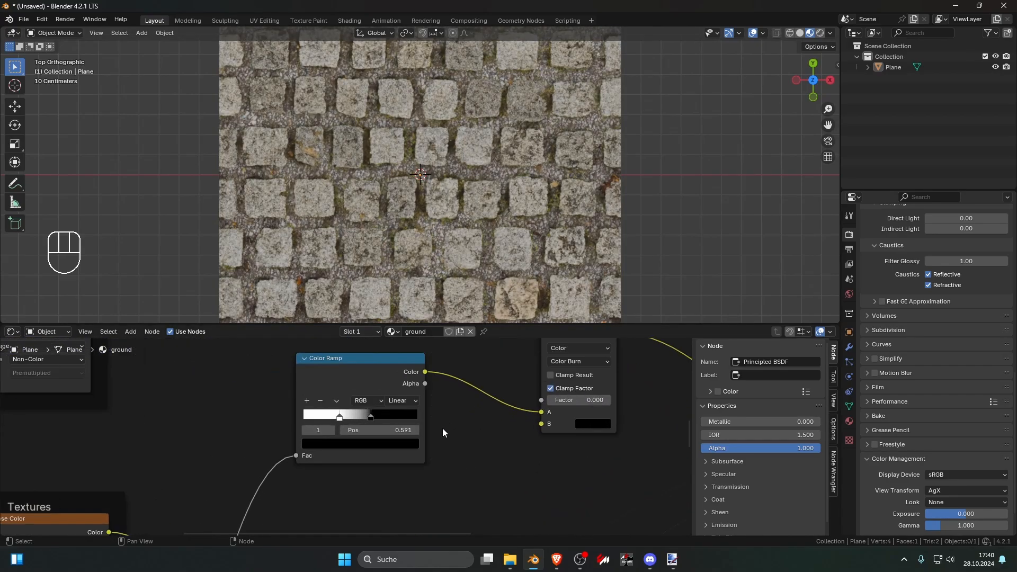
scroll(347, 417, up, 2)
mouse_move(339, 415)
mouse_down()
mouse_move(412, 415)
mouse_move(268, 411)
mouse_move(406, 414)
mouse_move(335, 417)
mouse_up()
scroll(509, 414, down, 2)
Step: Set the Color Burn node's factor to 0.208 and check the whole plane
middle_drag(509, 413, 305, 431)
mouse_move(371, 417)
mouse_down()
mouse_move(418, 418)
mouse_move(368, 417)
mouse_move(380, 417)
mouse_up()
scroll(490, 224, down, 6)
scroll(475, 233, up, 7)
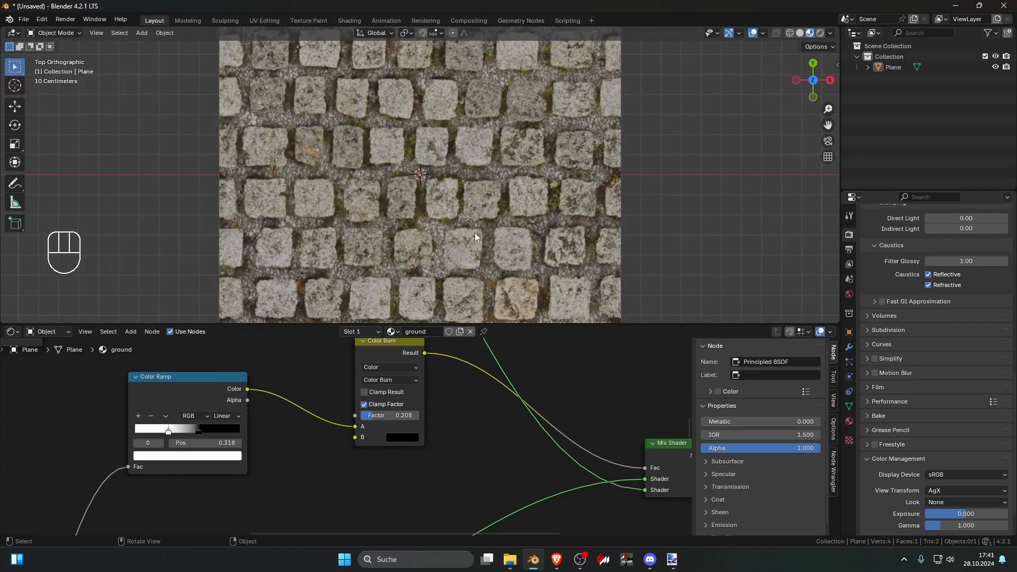
scroll(456, 227, down, 5)
scroll(437, 391, down, 2)
scroll(435, 397, down, 6)
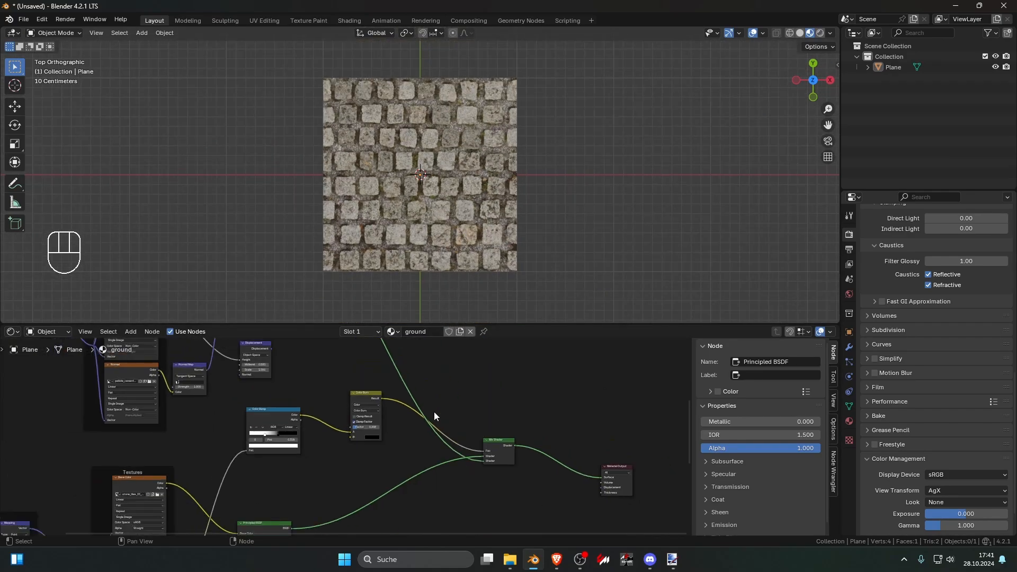
Step: Preview the stone Principled BSDF alone for comparison and return the preview to the Mix Shader
middle_drag(404, 423, 437, 368)
scroll(436, 371, down, 4)
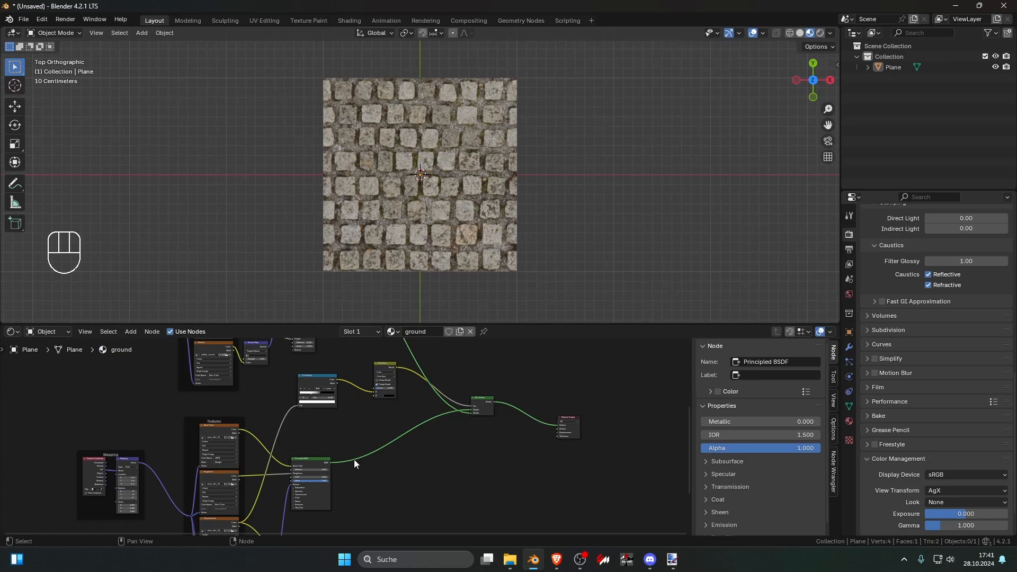
ctrl+shift+click(325, 462)
scroll(338, 459, down, 1)
scroll(419, 415, up, 2)
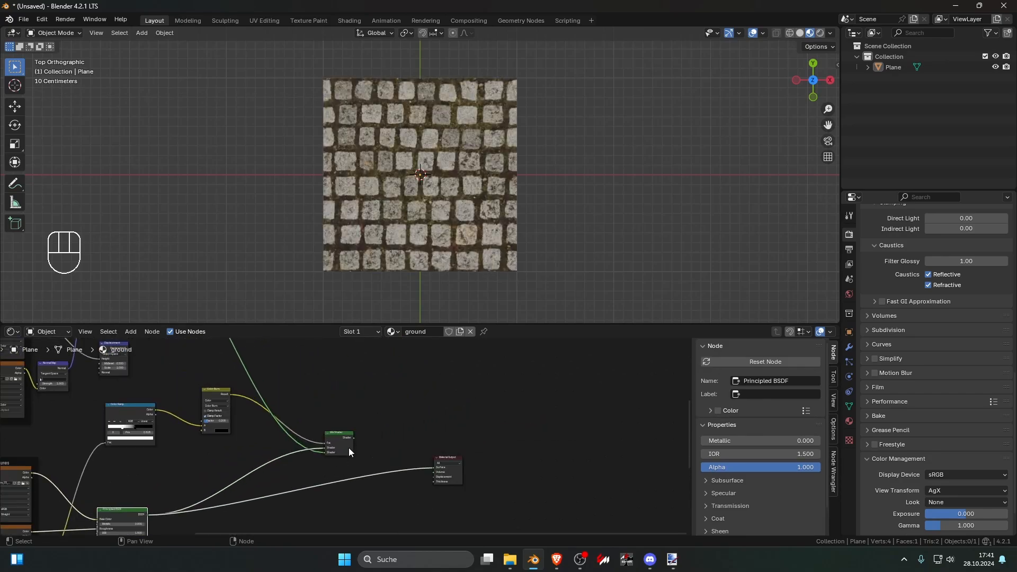
ctrl+shift+click(347, 441)
middle_drag(347, 441, 370, 427)
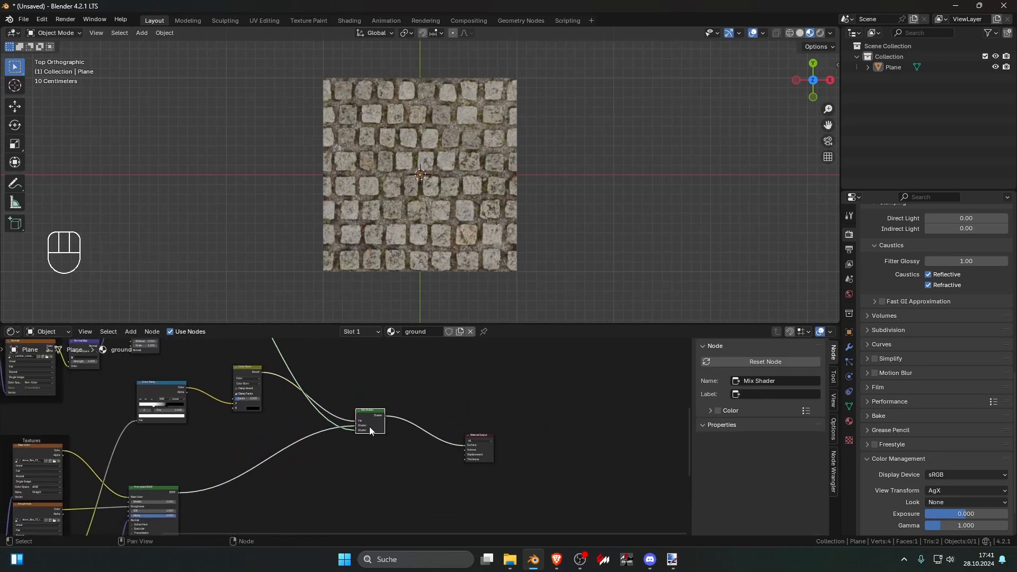
ctrl+shift+click(154, 503)
ctrl+shift+click(374, 421)
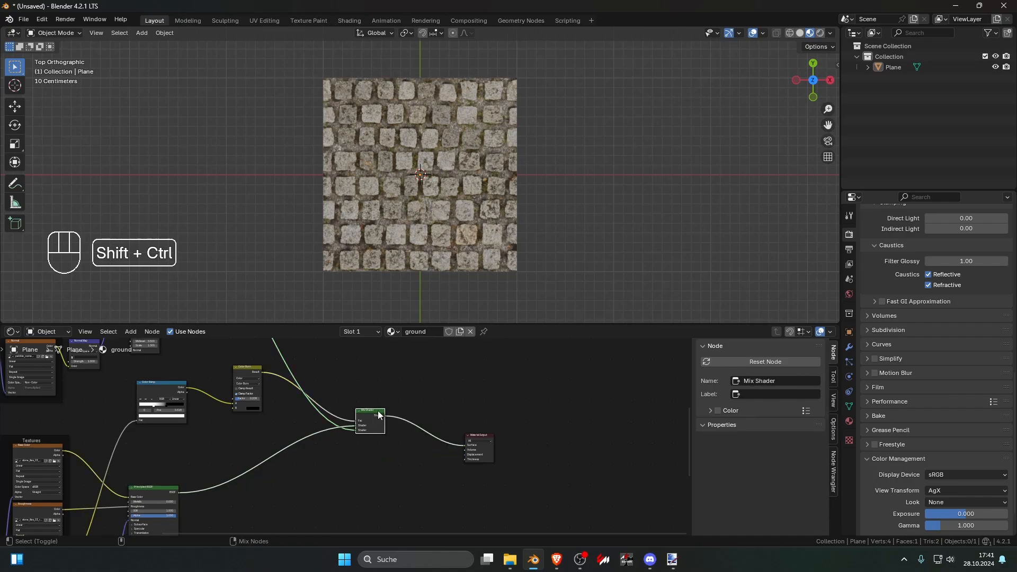
Step: Move the Material Output node closer to the Mix Shader and select the plane
scroll(464, 401, down, 3)
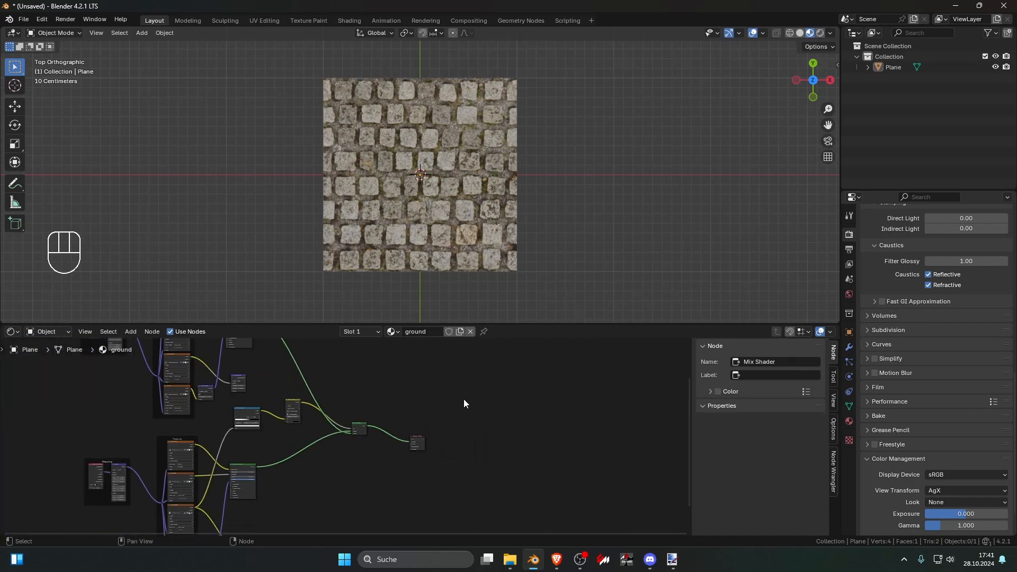
drag(411, 437, 395, 423)
click(454, 256)
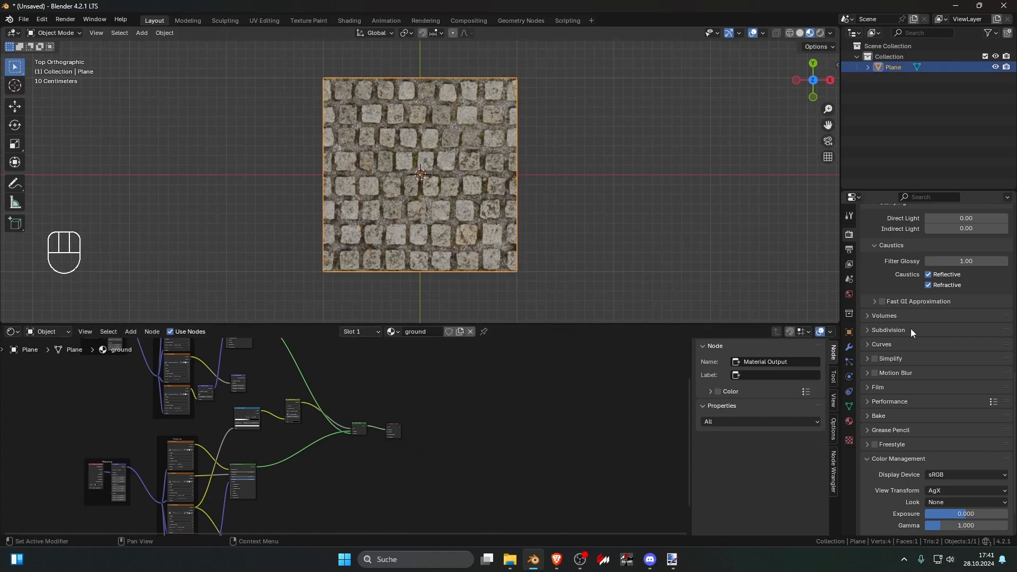
Step: Set the stone Mapping node's scale to 5 on all three axes
scroll(306, 465, up, 5)
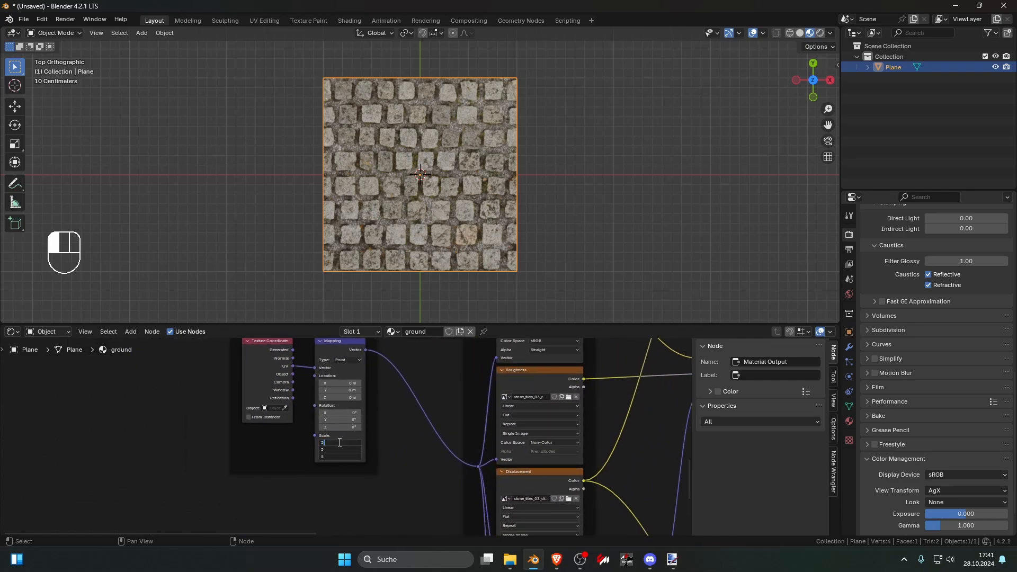
key(Return)
scroll(450, 233, up, 10)
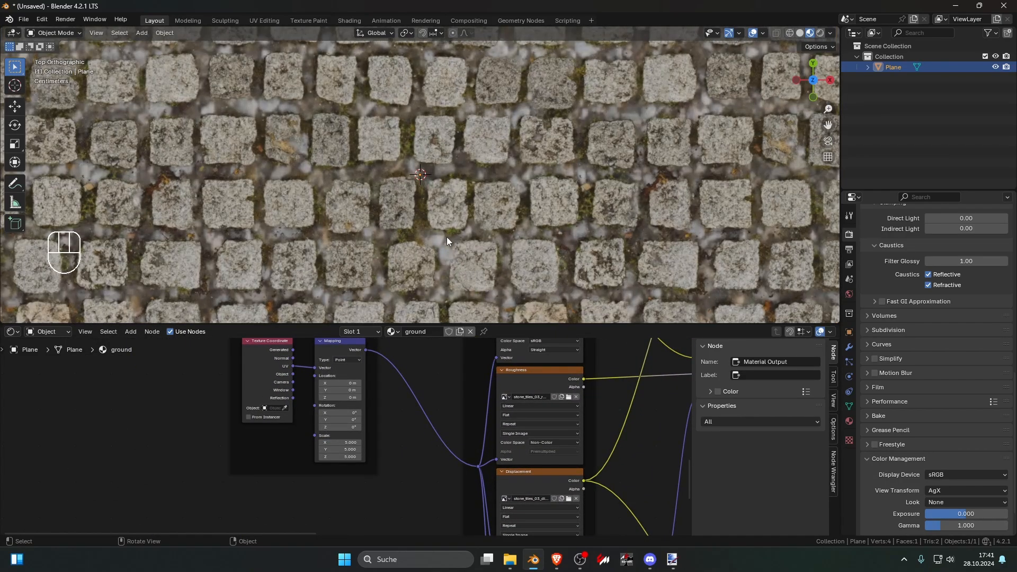
scroll(447, 236, down, 10)
scroll(424, 380, down, 4)
Step: Set the pebble Mapping node's scale to 10 on all three axes
middle_drag(456, 479, 402, 382)
middle_drag(412, 487, 434, 350)
scroll(371, 456, up, 5)
middle_drag(334, 429, 341, 480)
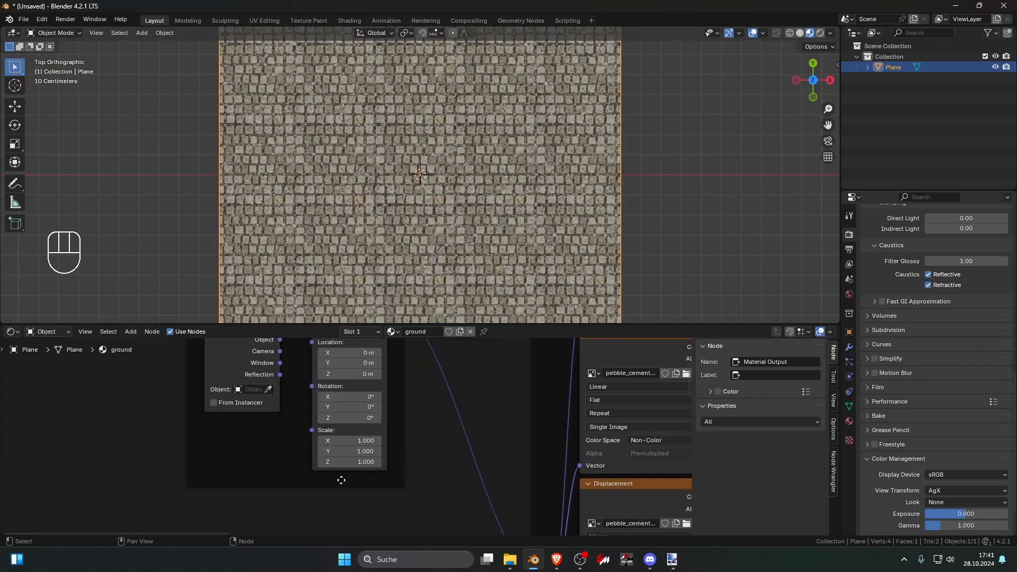
drag(347, 440, 334, 461)
click(346, 440)
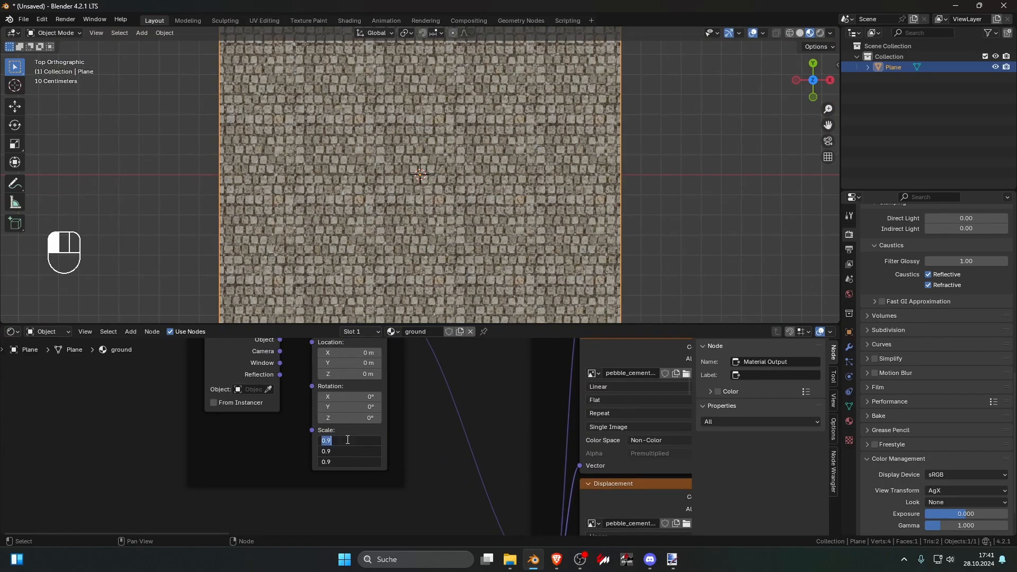
text(10)
key(Return)
Step: Examine the tiled plane up close and from afar for visible repetition in the stone rows
scroll(459, 273, up, 12)
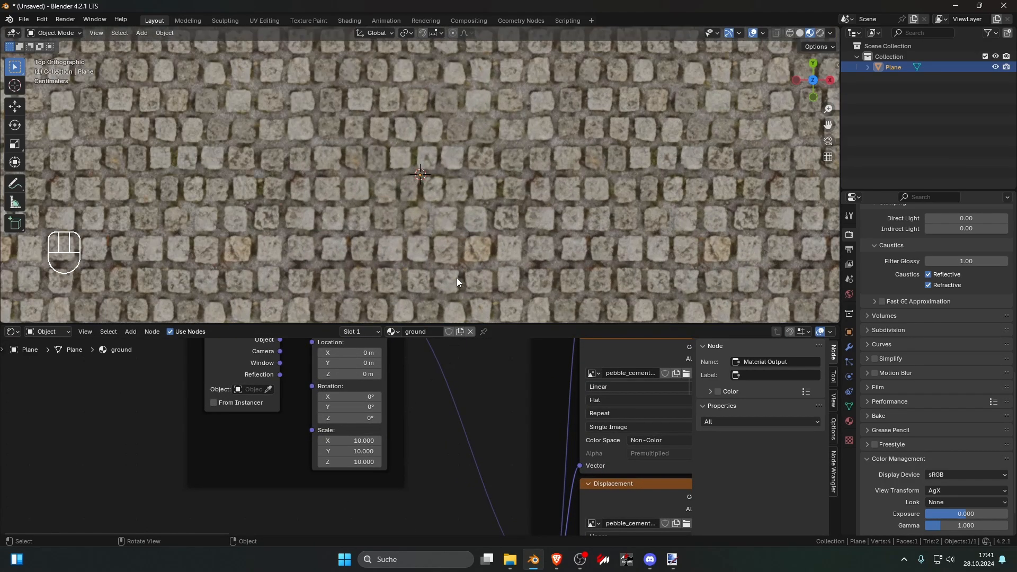
scroll(429, 176, down, 12)
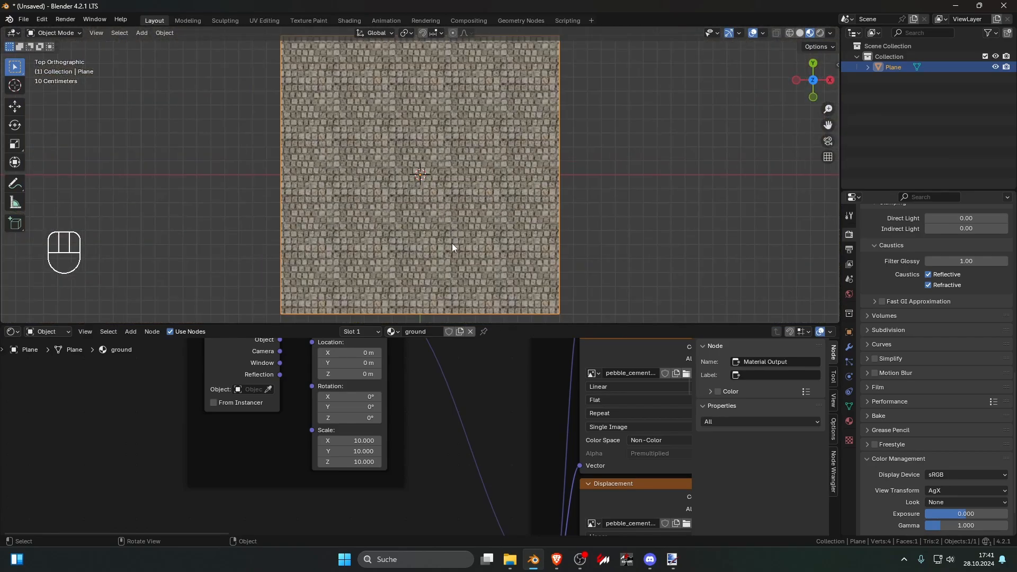
shift+middle_drag(420, 254, 411, 214)
scroll(436, 191, up, 2)
scroll(435, 189, down, 5)
scroll(411, 214, up, 4)
drag(194, 94, 682, 186)
drag(683, 186, 622, 205)
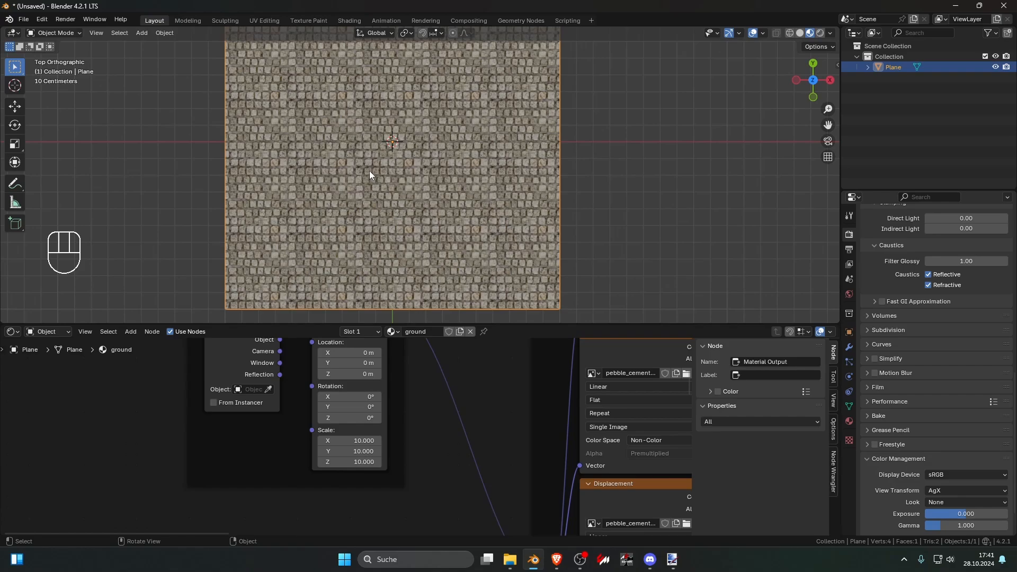
scroll(412, 463, down, 6)
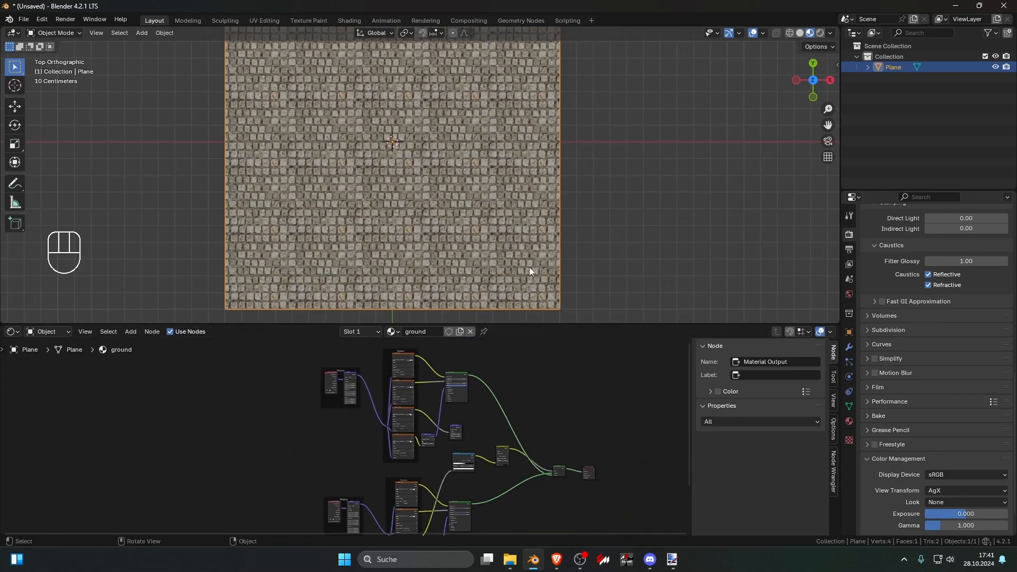
drag(216, 222, 383, 223)
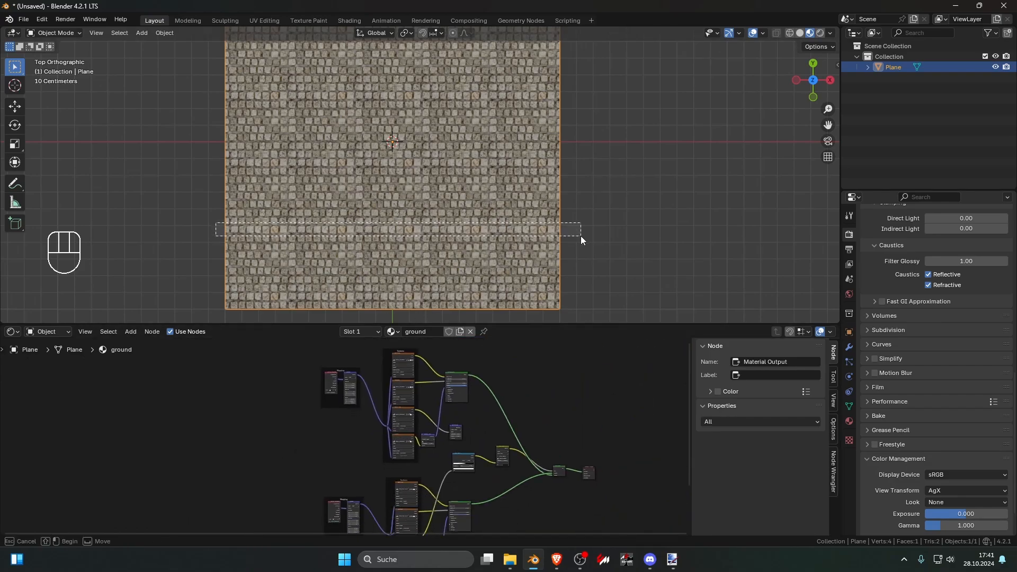
drag(580, 236, 581, 236)
click(492, 230)
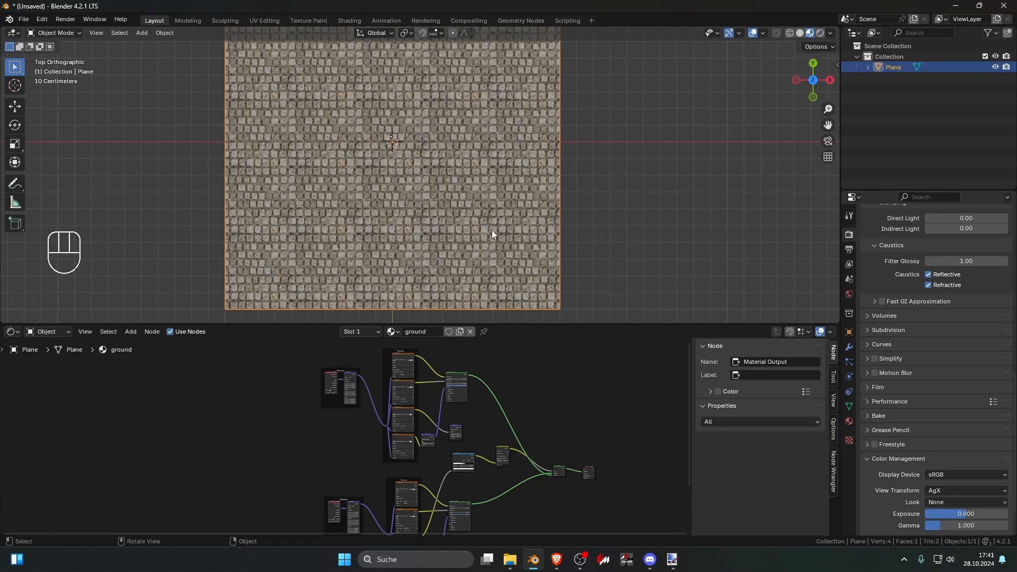
Step: Move the stone group's Texture Coordinate node away from its Mapping node to open a wide gap between them
middle_drag(331, 514, 390, 453)
scroll(390, 453, up, 2)
scroll(398, 444, up, 5)
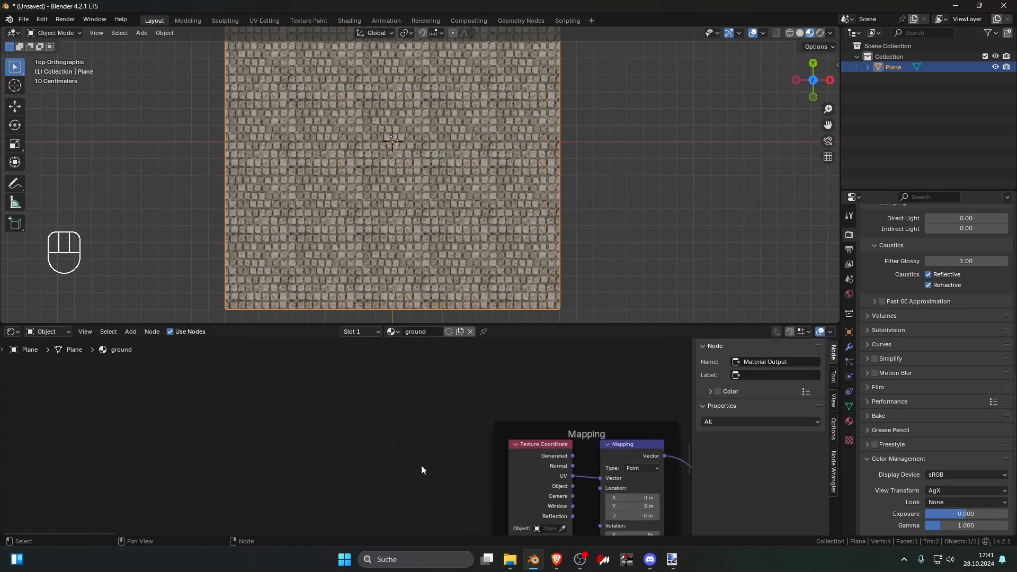
click(462, 382)
drag(462, 383, 256, 383)
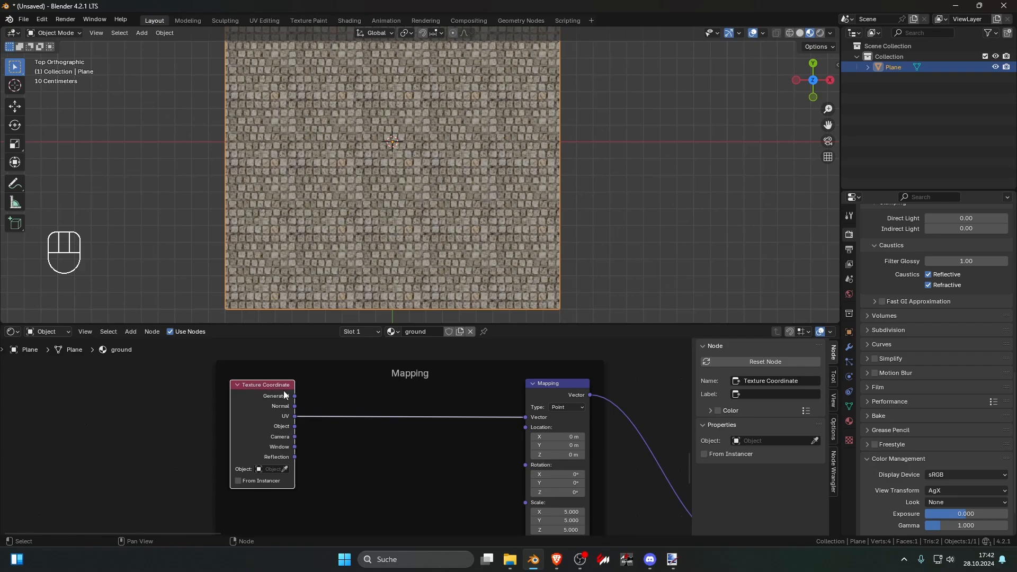
Step: Preview the stone Principled BSDF alone on the plane and inspect the repeating stone rows up close
click(378, 443)
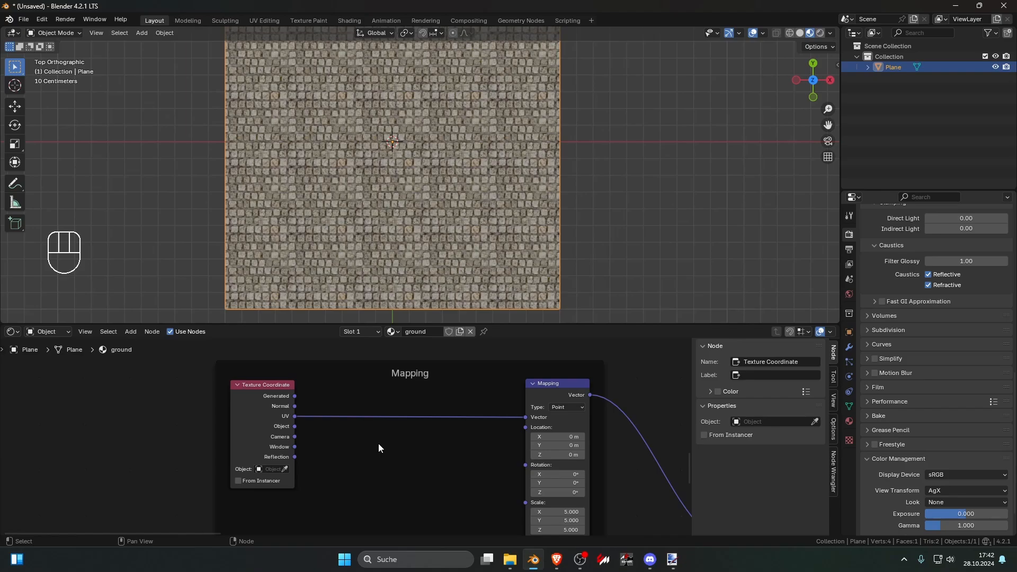
scroll(378, 443, down, 7)
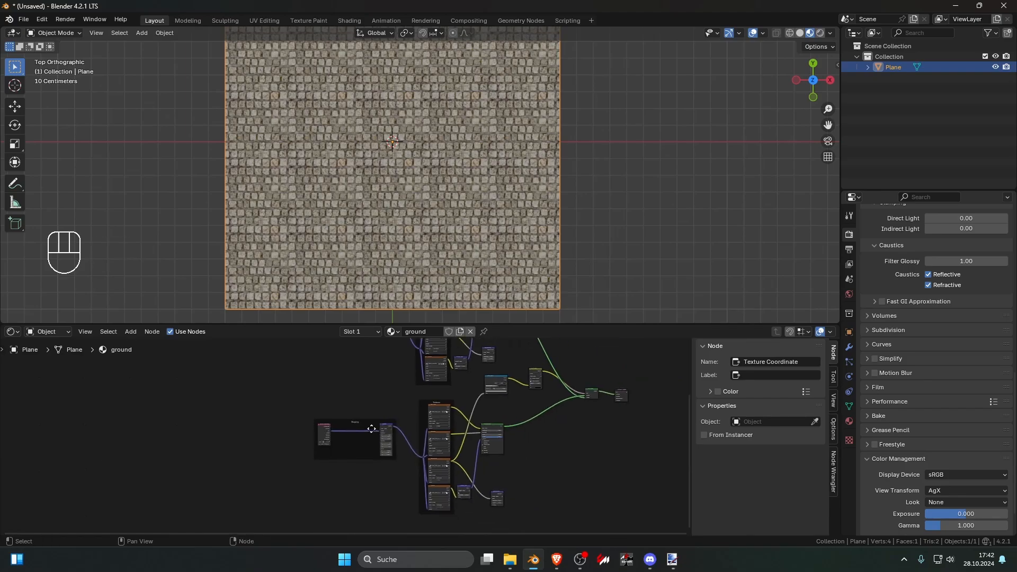
scroll(371, 429, up, 3)
click(521, 418)
scroll(447, 241, up, 3)
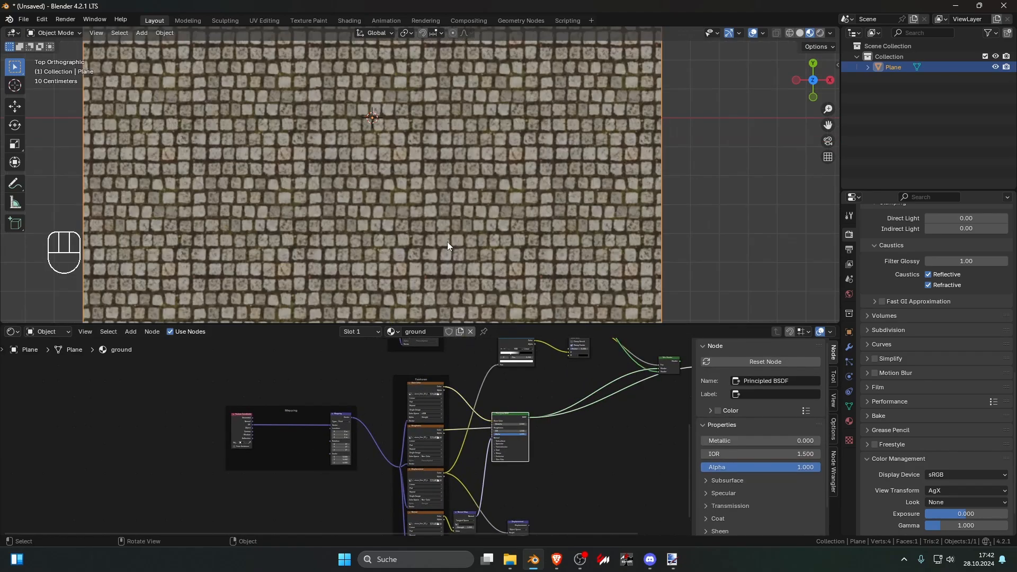
scroll(447, 242, up, 2)
shift+middle_drag(415, 200, 484, 216)
scroll(366, 377, up, 5)
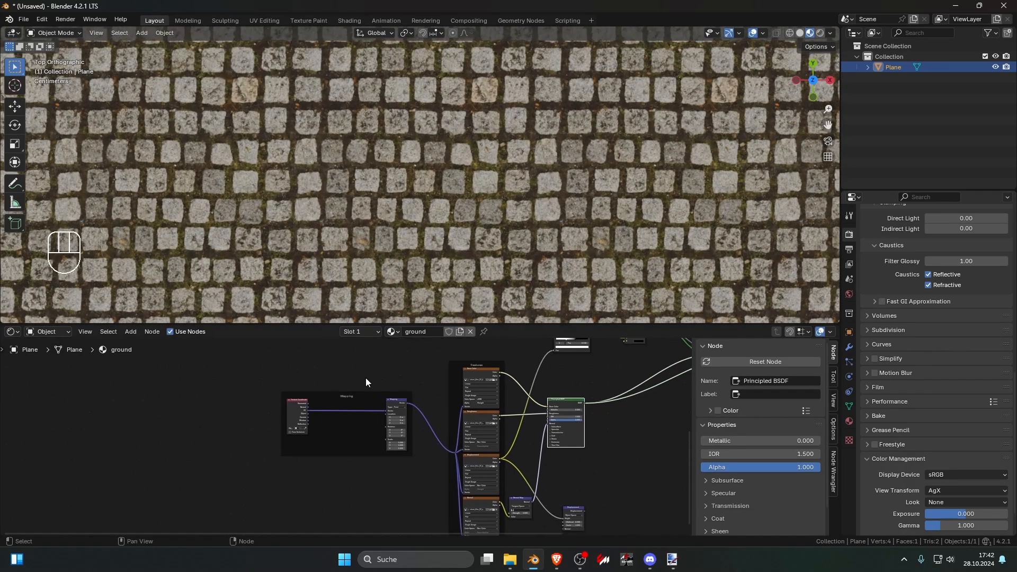
Step: Add a Voronoi Texture node between the stone Texture Coordinate and Mapping nodes and preview its Color output on the plane
key(shift+a)
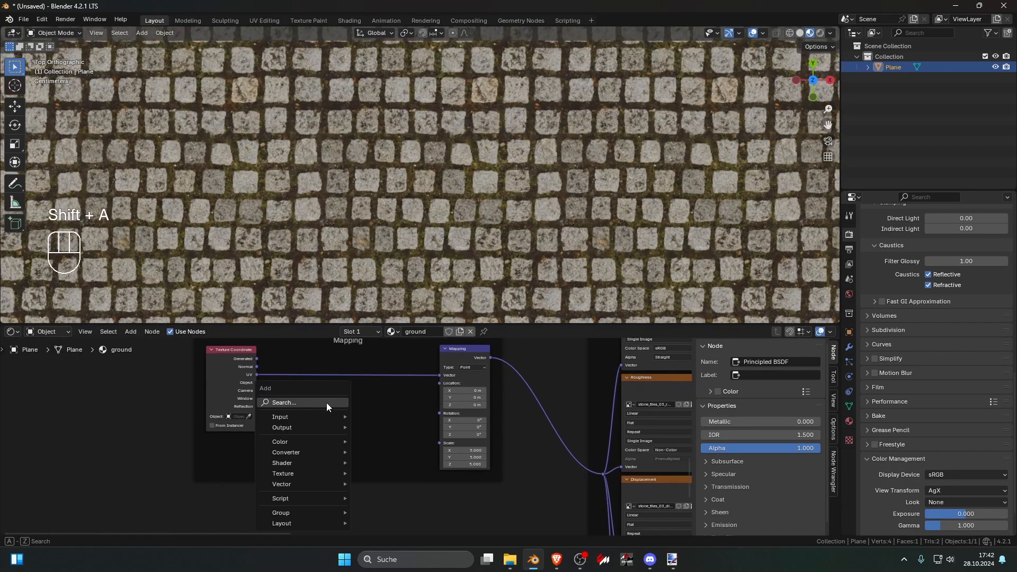
click(326, 402)
text(v)
key(Return)
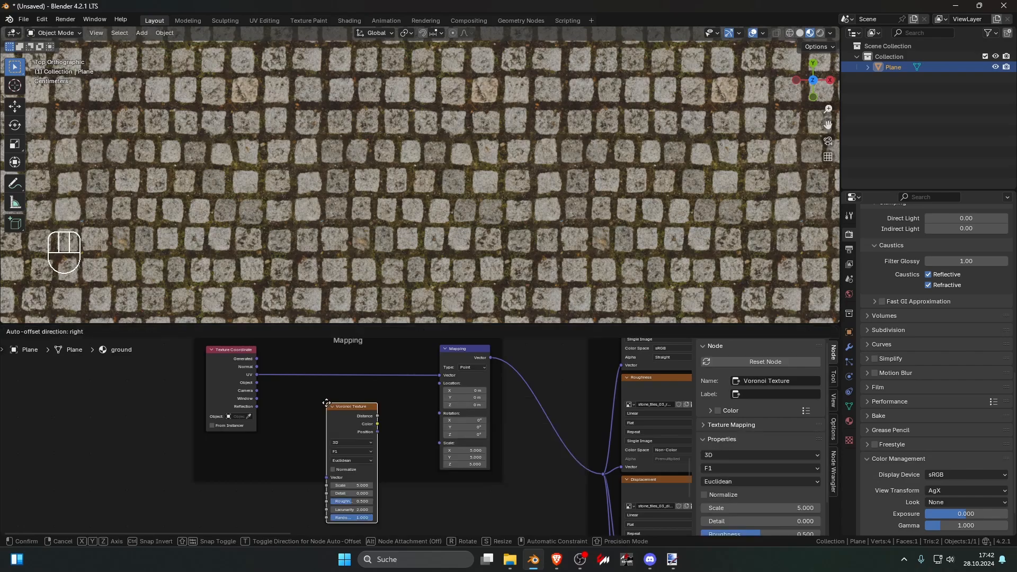
click(320, 393)
ctrl+shift+click(320, 393)
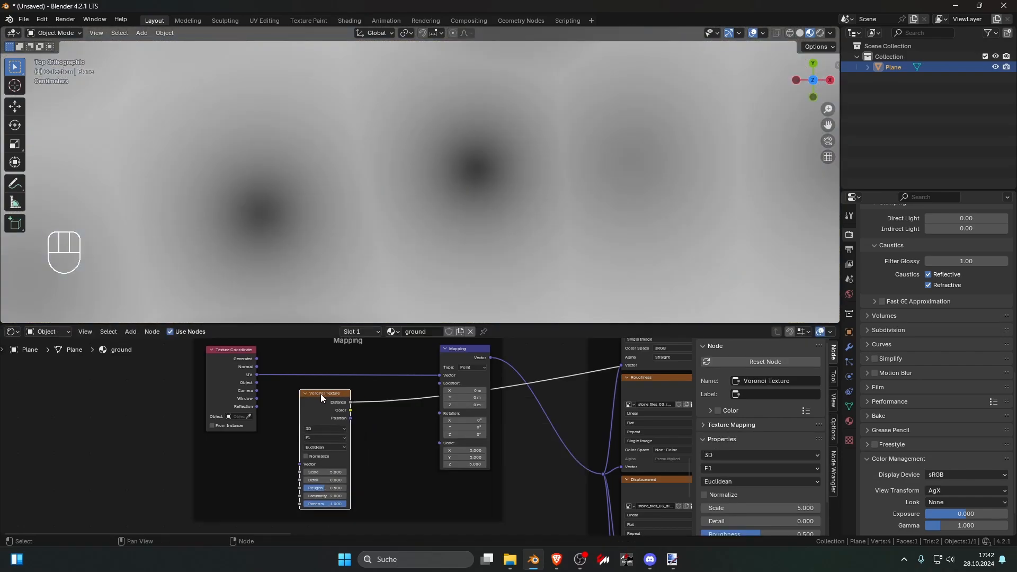
ctrl+shift+click(320, 397)
scroll(366, 237, down, 5)
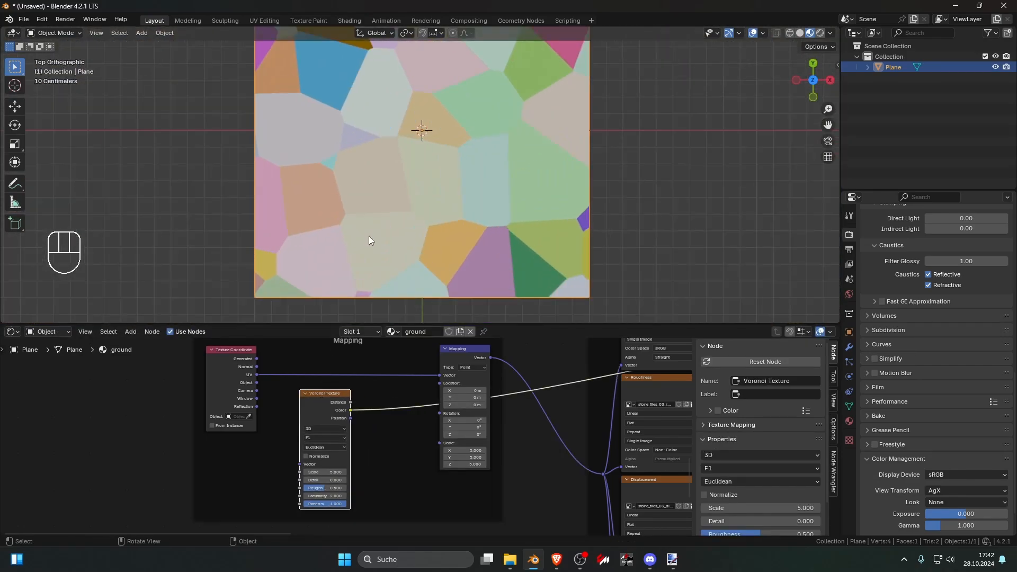
Step: Set the stone Voronoi Texture's scale to 10.2 and its distance metric to Manhattan
scroll(329, 437, up, 1)
drag(320, 475, 386, 474)
scroll(329, 469, up, 2)
click(320, 459)
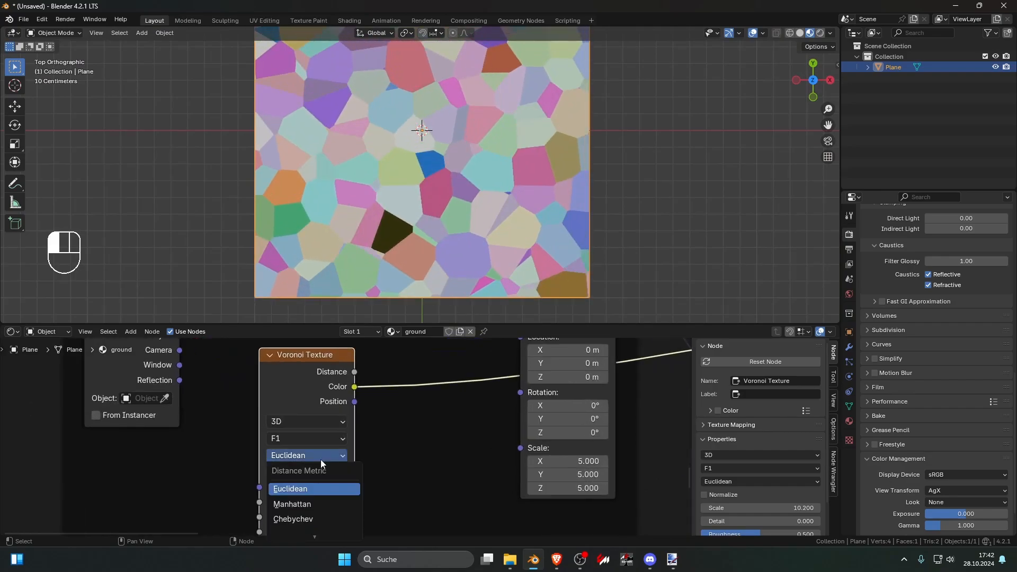
click(320, 502)
scroll(413, 194, down, 2)
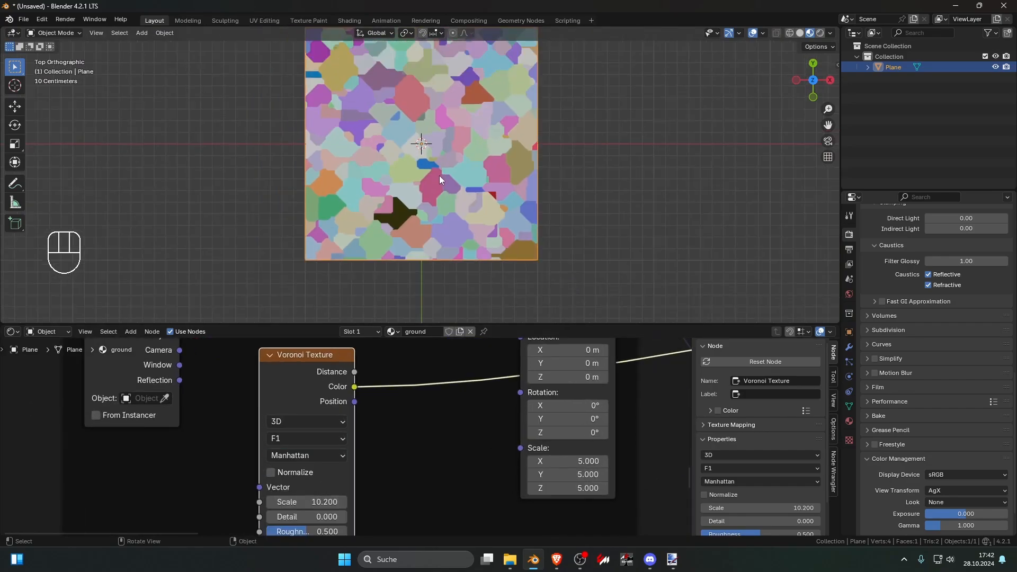
scroll(439, 176, up, 1)
scroll(374, 420, down, 2)
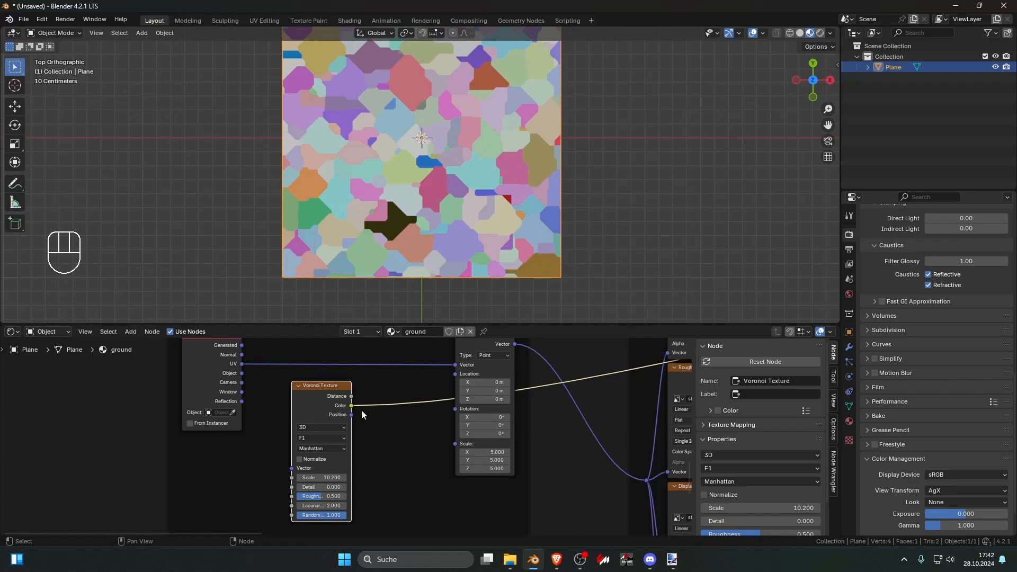
Step: Connect the Voronoi Color output to the stone Mapping node's Rotation and preview the stone Principled BSDF on the plane
drag(353, 405, 462, 413)
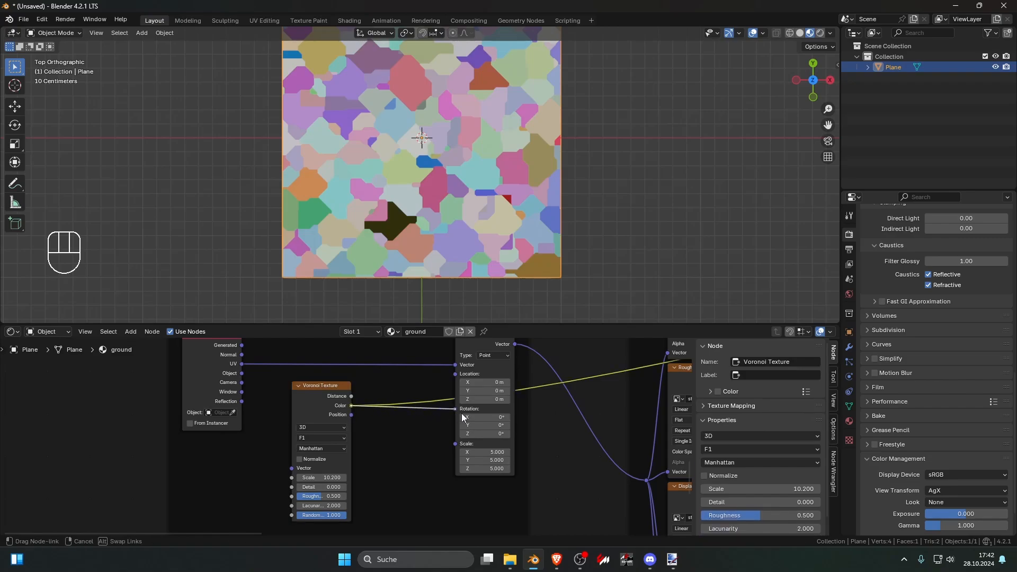
scroll(462, 412, down, 5)
middle_drag(484, 398, 435, 416)
scroll(434, 415, down, 3)
middle_drag(556, 403, 456, 405)
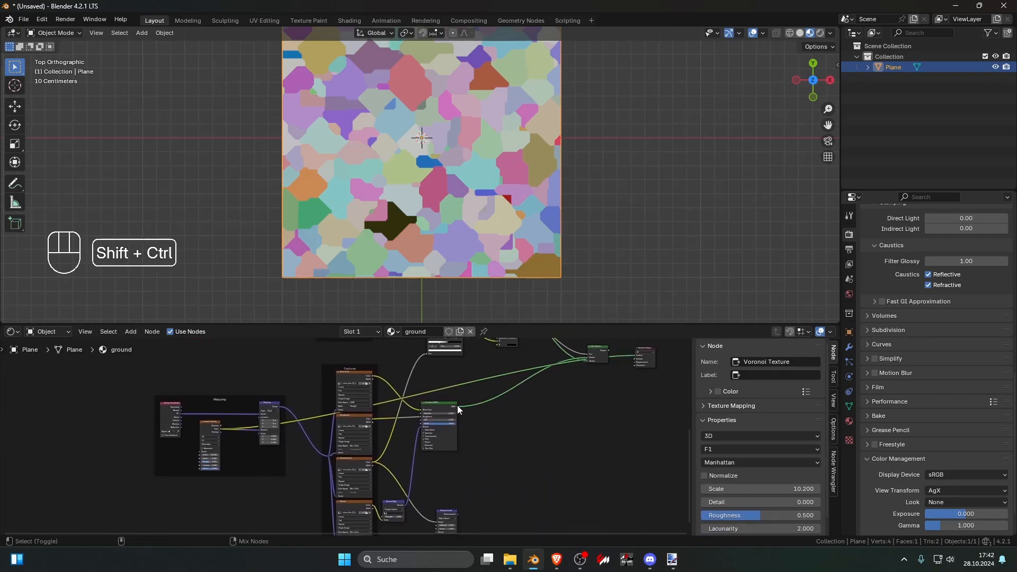
ctrl+shift+click(455, 406)
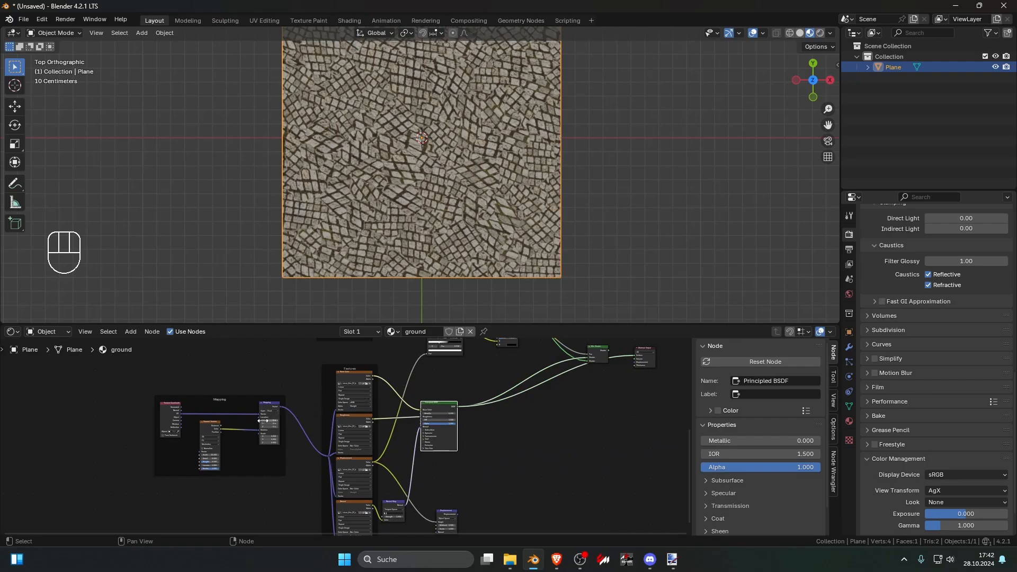
scroll(436, 250, up, 5)
scroll(410, 238, down, 6)
scroll(408, 234, up, 2)
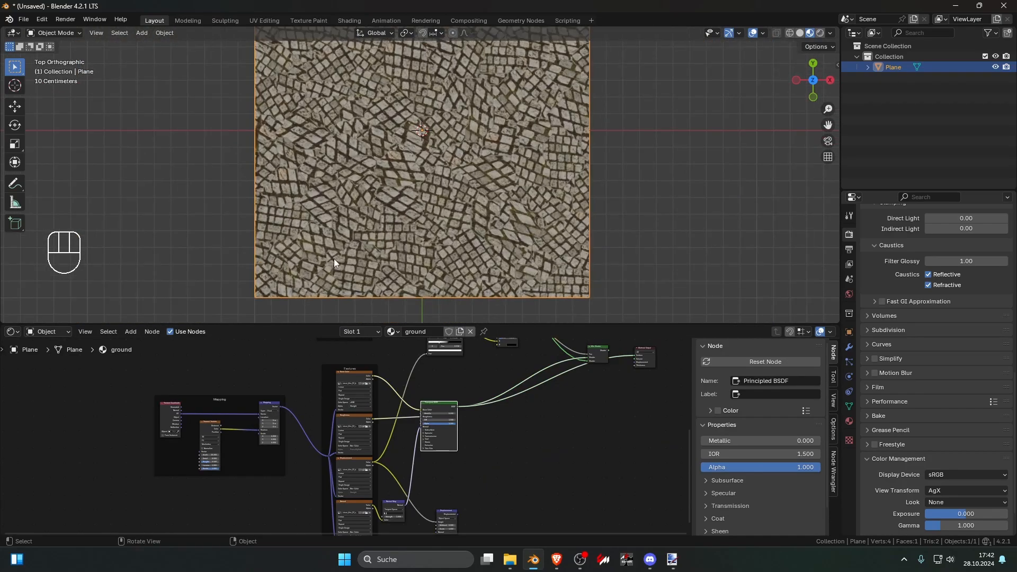
Step: Preview the stone Voronoi cells and connect the Texture Coordinate's UV output to the Voronoi Vector input
ctrl+shift+click(215, 427)
ctrl+shift+click(214, 427)
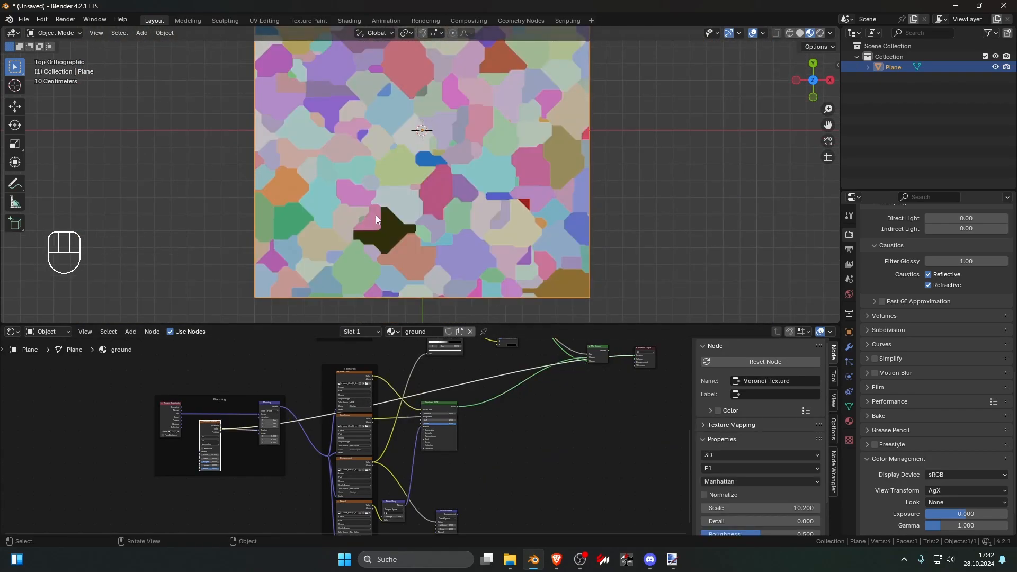
scroll(330, 429, up, 2)
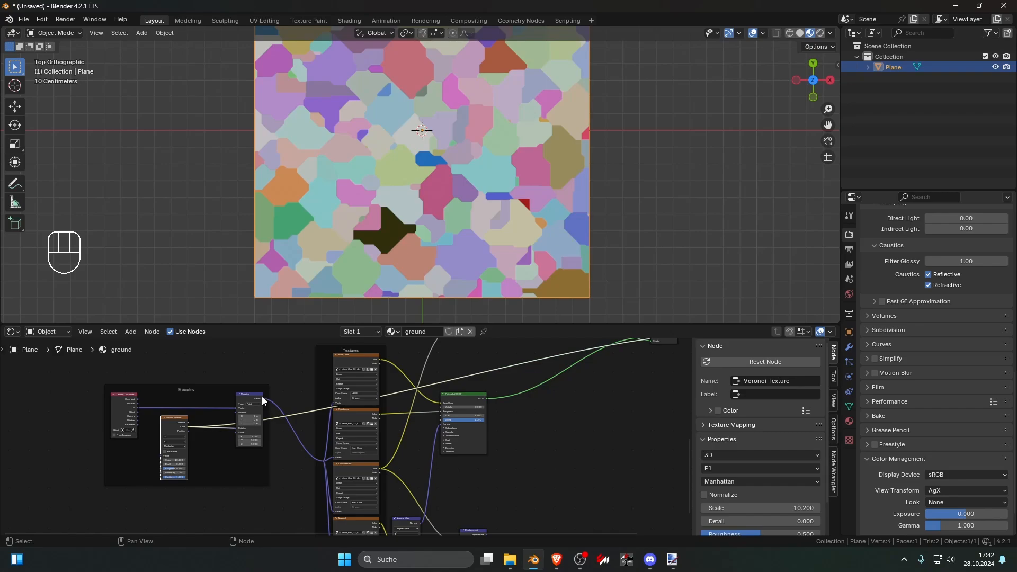
scroll(265, 408, up, 1)
drag(267, 412, 294, 470)
scroll(520, 411, down, 3)
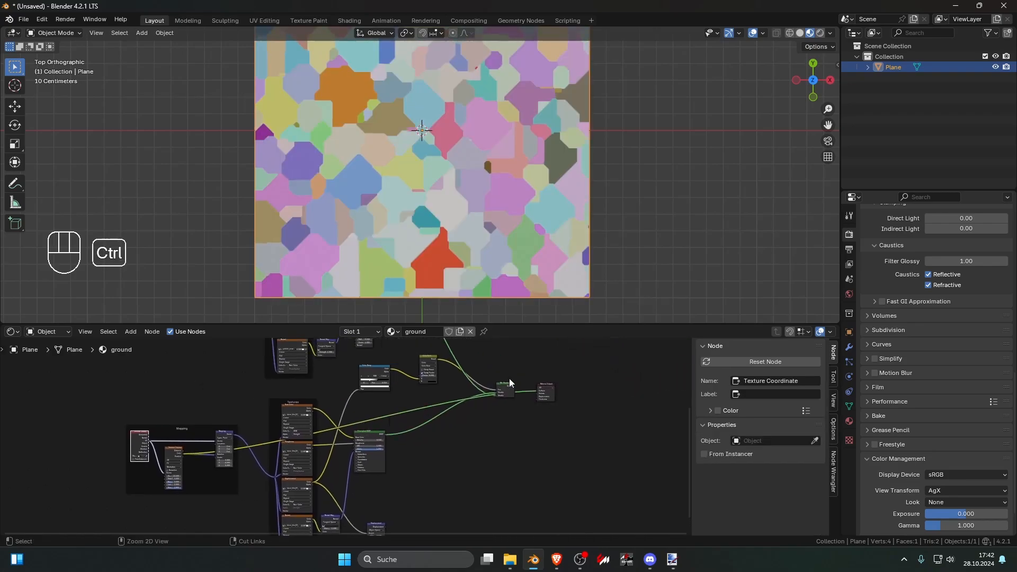
Step: Preview the mixed material and the stone shader alone to examine the randomly rotated stone pattern across the plane
ctrl+shift+click(510, 381)
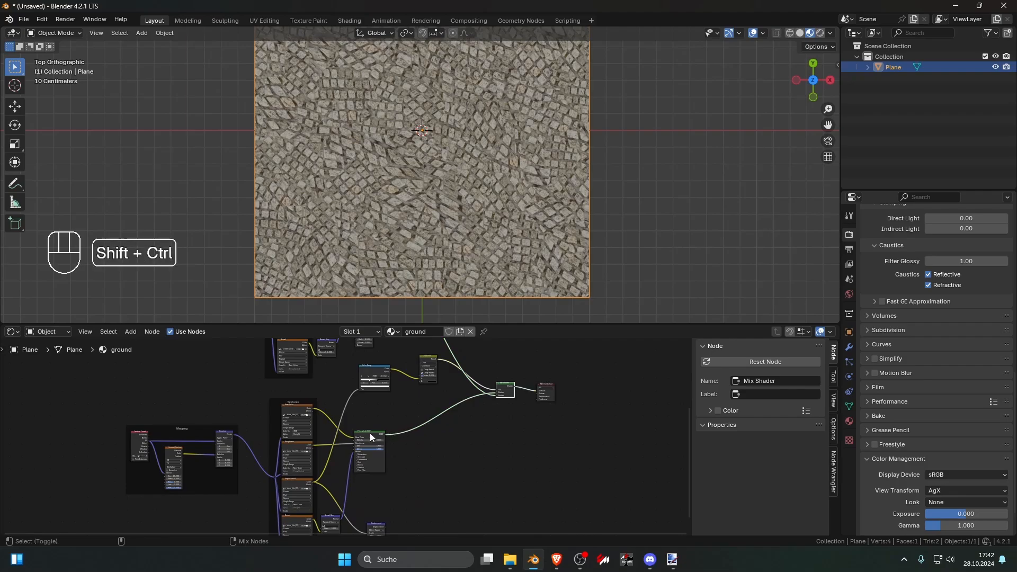
ctrl+shift+click(370, 433)
scroll(473, 230, up, 3)
scroll(466, 236, down, 5)
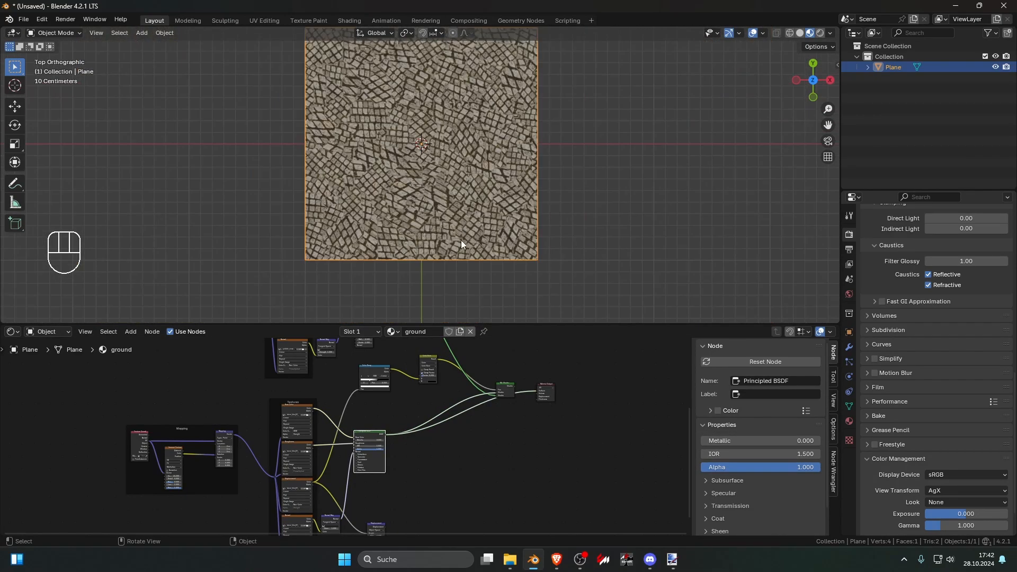
scroll(392, 397, down, 6)
Step: Delete the Voronoi Texture node from the stone mapping setup
middle_drag(389, 398, 389, 437)
scroll(339, 460, up, 5)
middle_drag(244, 519, 272, 494)
scroll(271, 494, up, 2)
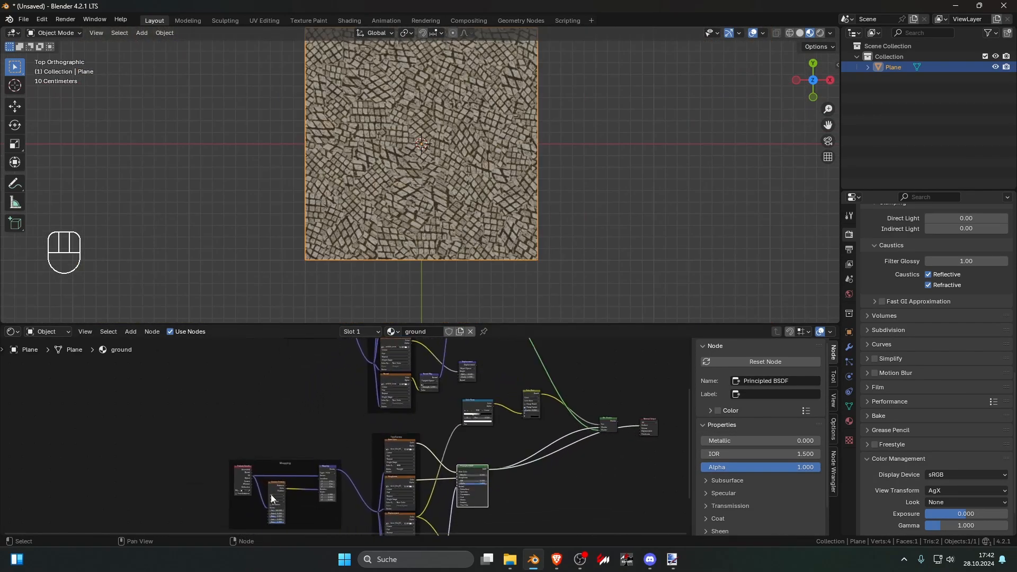
click(272, 481)
key(Delete)
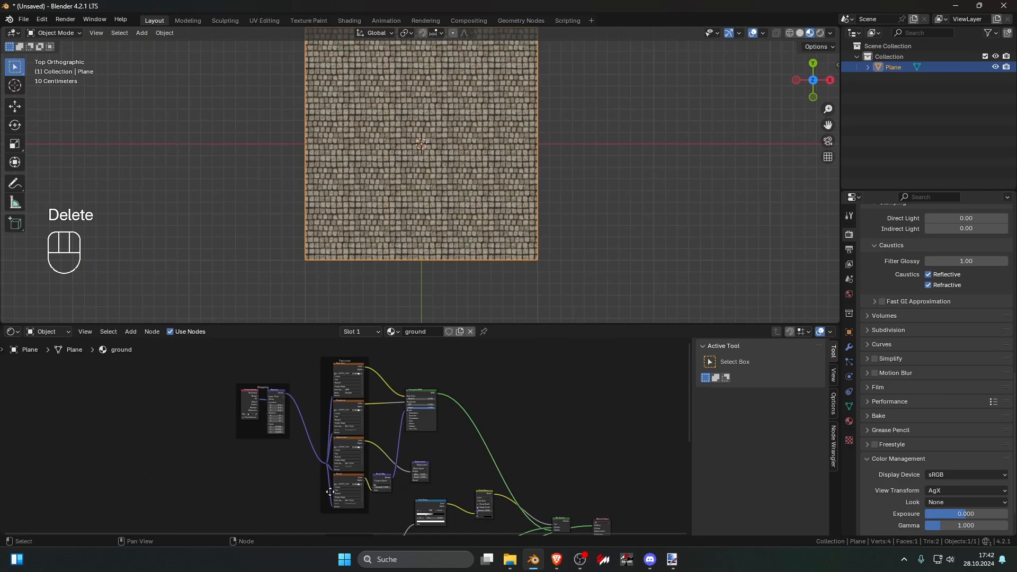
Step: Preview the pebble Principled BSDF alone on the plane and inspect its surface for visible repetition
ctrl+shift+click(426, 390)
scroll(459, 239, up, 3)
scroll(457, 219, down, 2)
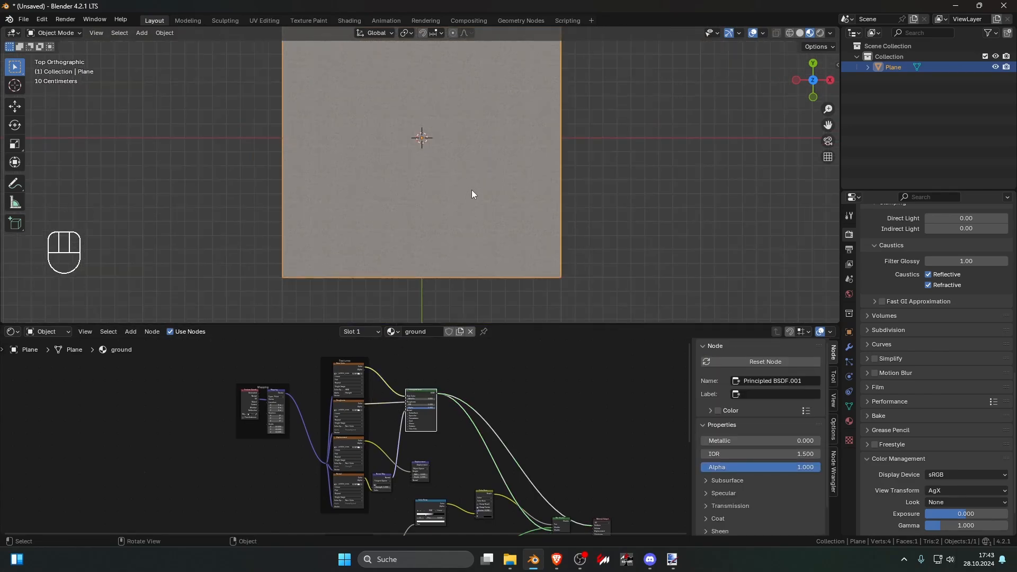
shift+middle_drag(472, 191, 447, 231)
scroll(419, 184, up, 2)
scroll(342, 436, up, 2)
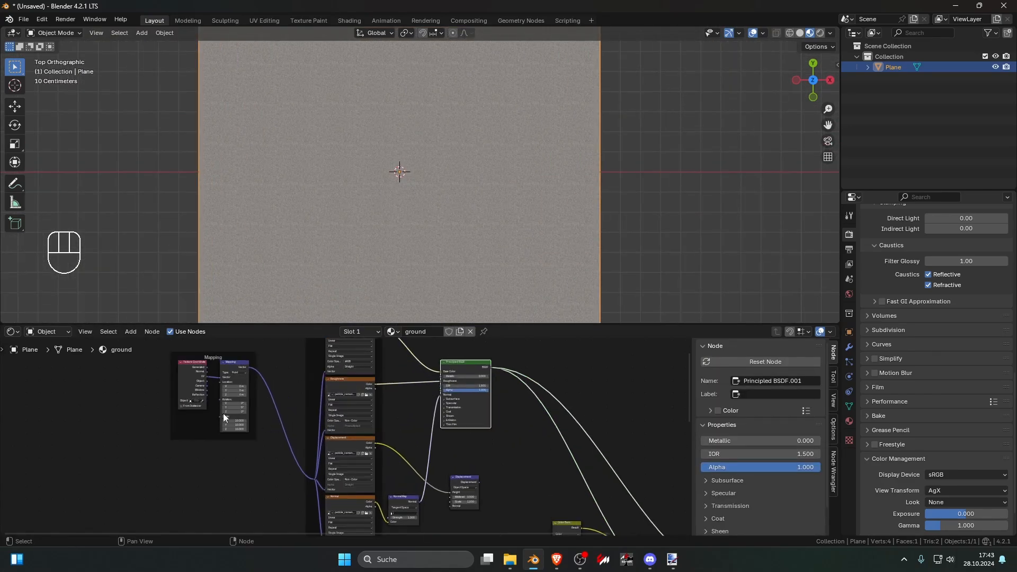
Step: Move the pebble Texture Coordinate node away from its Mapping node and add a Voronoi Texture node between them
middle_drag(196, 384, 446, 427)
scroll(446, 427, up, 2)
drag(453, 407, 339, 408)
key(shift+a)
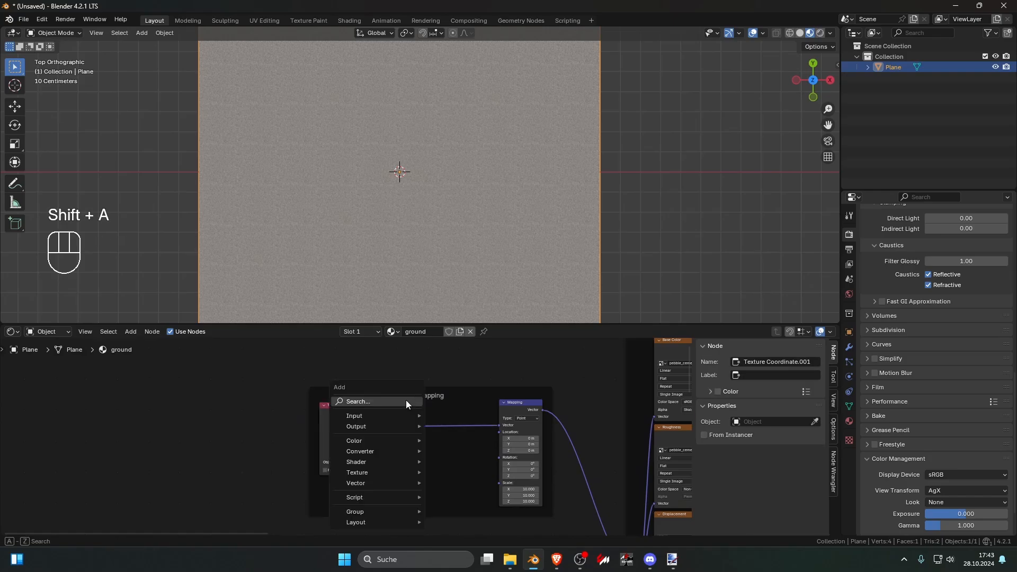
text(v)
key(Return)
click(389, 435)
Step: Wire the pebble Voronoi from UV into its Vector and from Color into Mapping Rotation, using Manhattan distance and scale 30.2
mouse_move(432, 454)
mouse_down()
mouse_move(488, 443)
mouse_move(498, 458)
mouse_up()
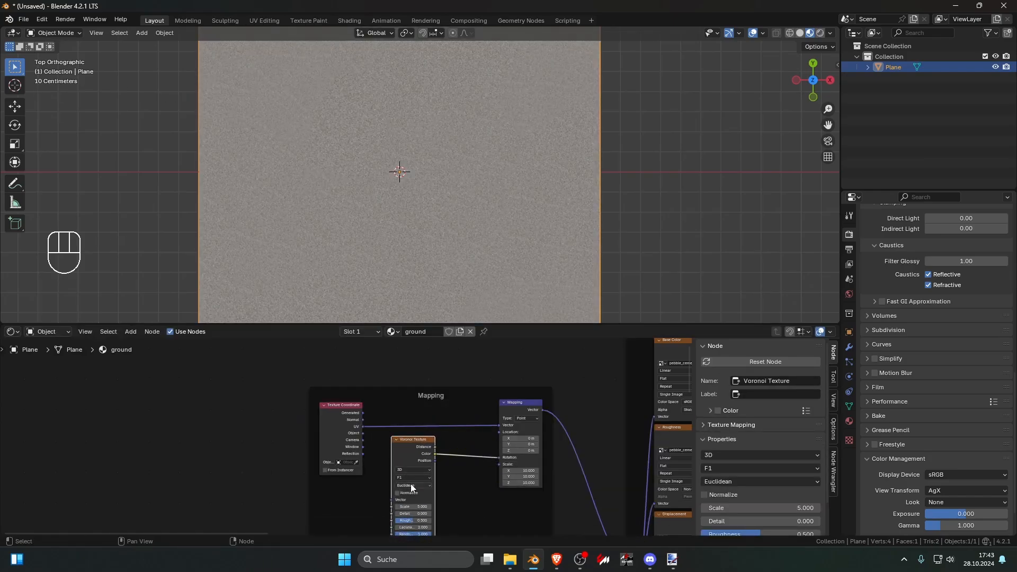
click(413, 486)
click(424, 505)
drag(362, 427, 444, 459)
scroll(441, 483, up, 3)
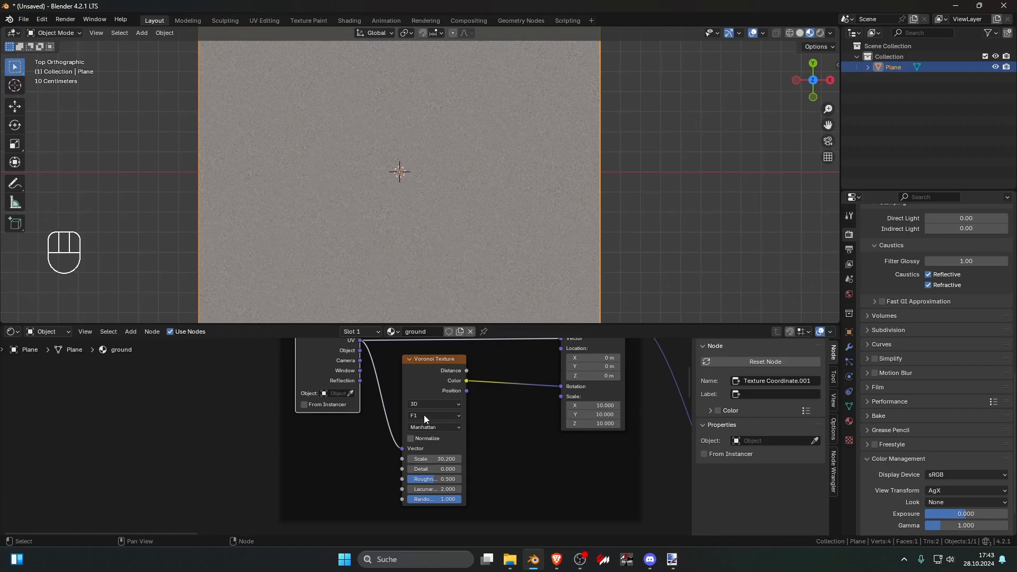
Step: Examine the pebble surface from afar and up close for stretching and visible seams between the rotated cells
scroll(542, 252, down, 5)
click(542, 251)
scroll(539, 252, up, 8)
scroll(538, 252, down, 4)
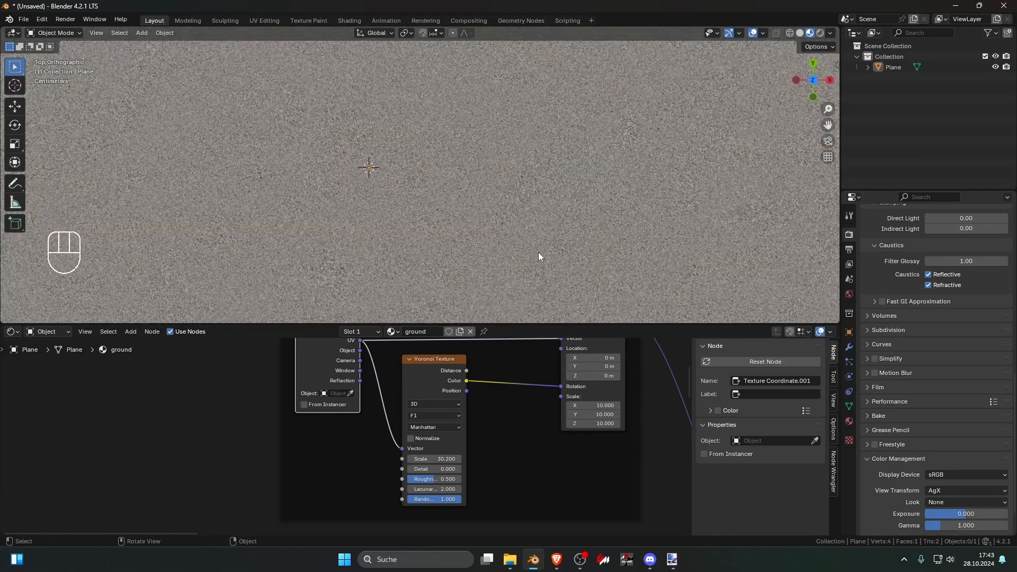
scroll(532, 254, up, 12)
scroll(532, 254, down, 7)
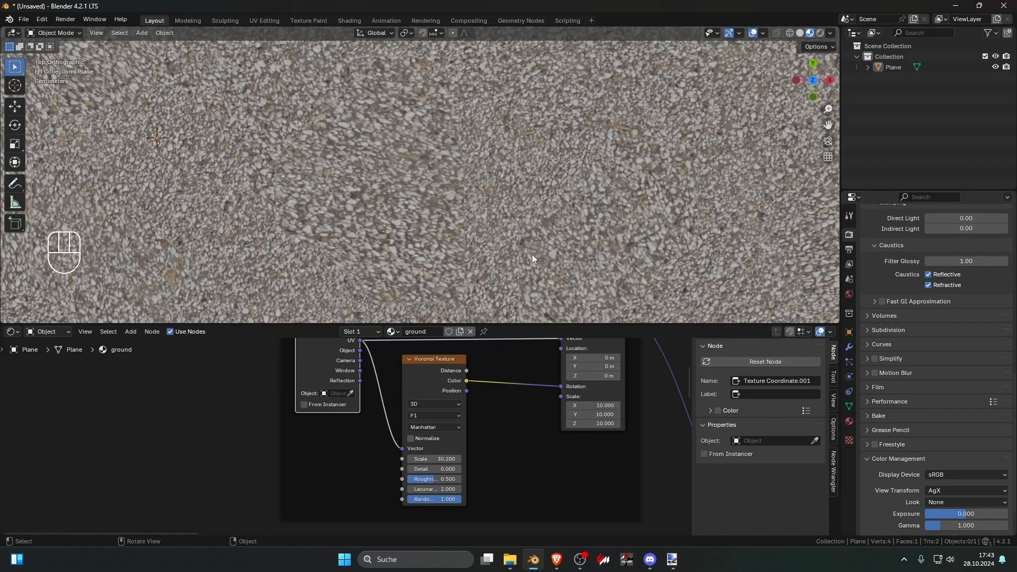
scroll(509, 212, up, 5)
click(522, 202)
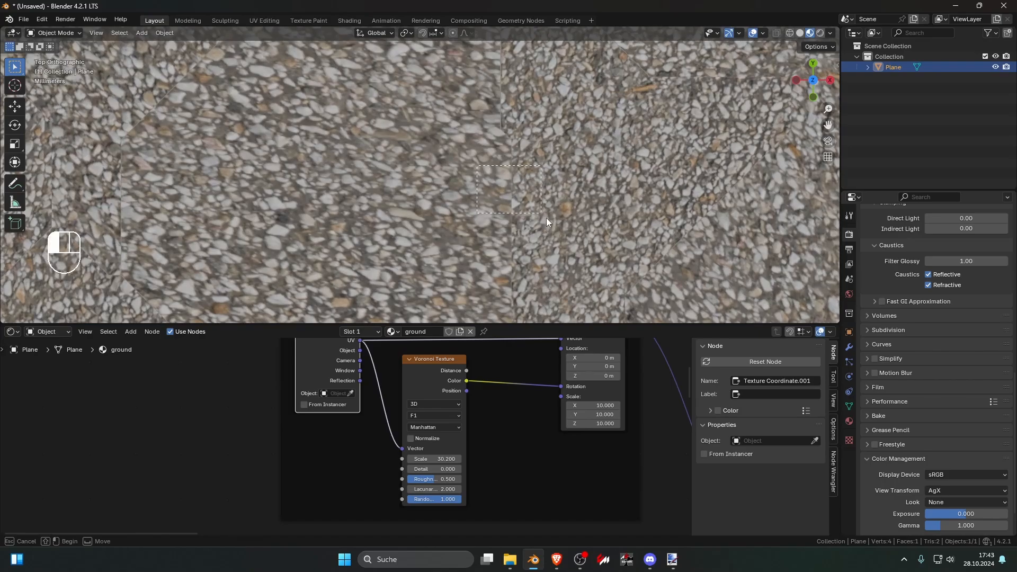
Step: Set the pebble Voronoi Texture's detail to 15 and lower its scale to about 0.4
scroll(483, 402, down, 3)
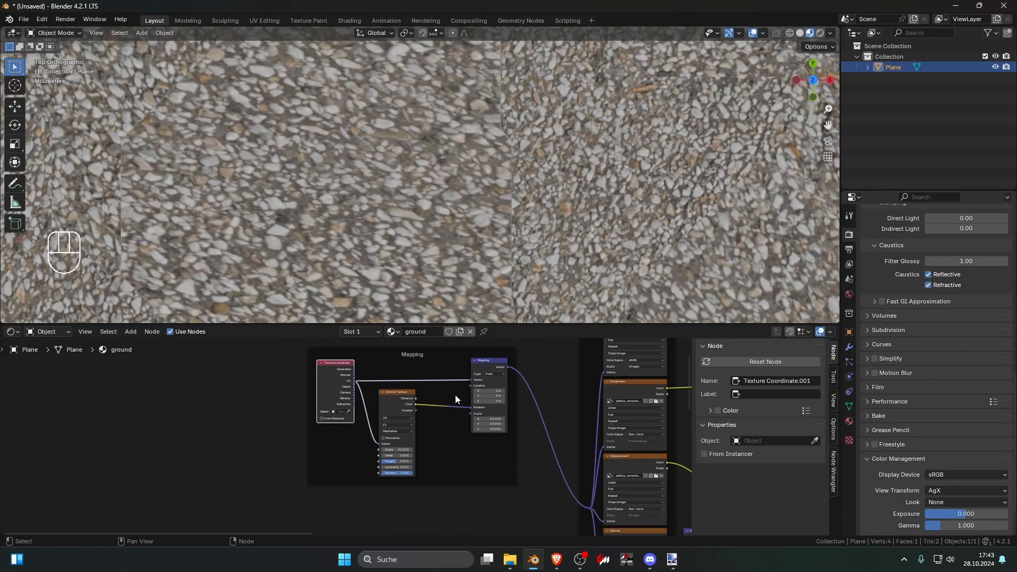
scroll(440, 398, up, 4)
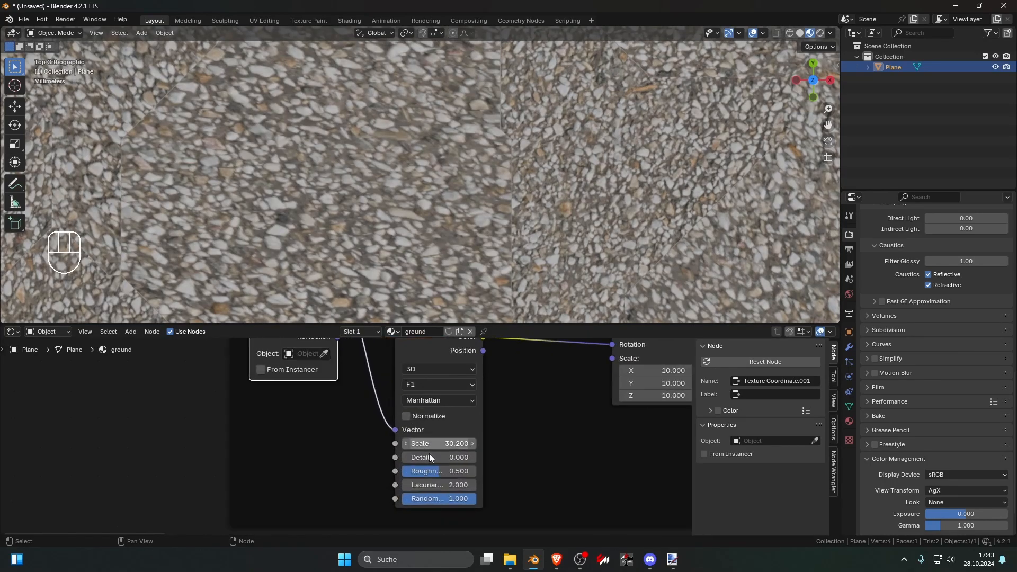
drag(439, 457, 466, 457)
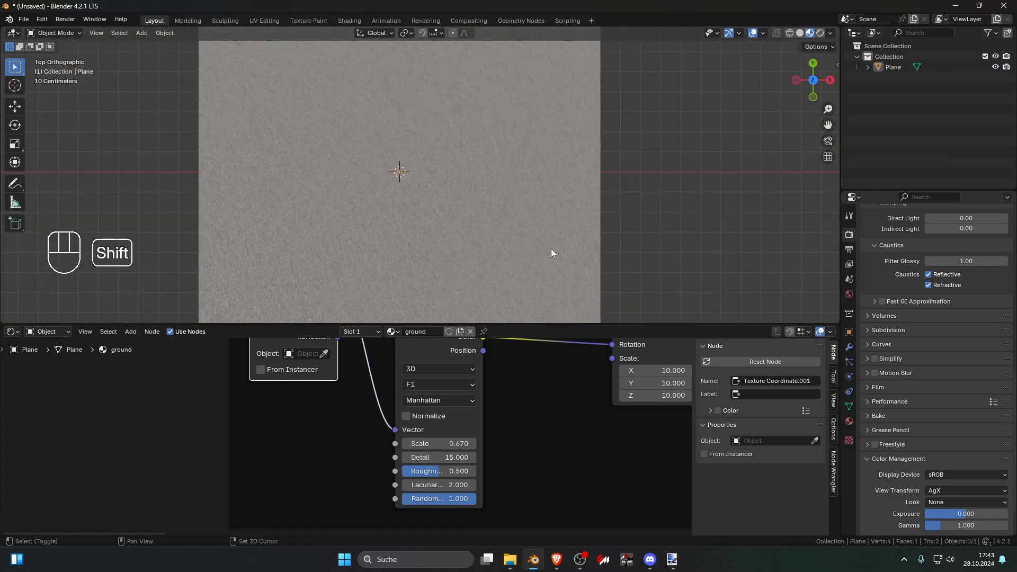
shift+middle_drag(551, 249, 471, 263)
scroll(470, 263, up, 10)
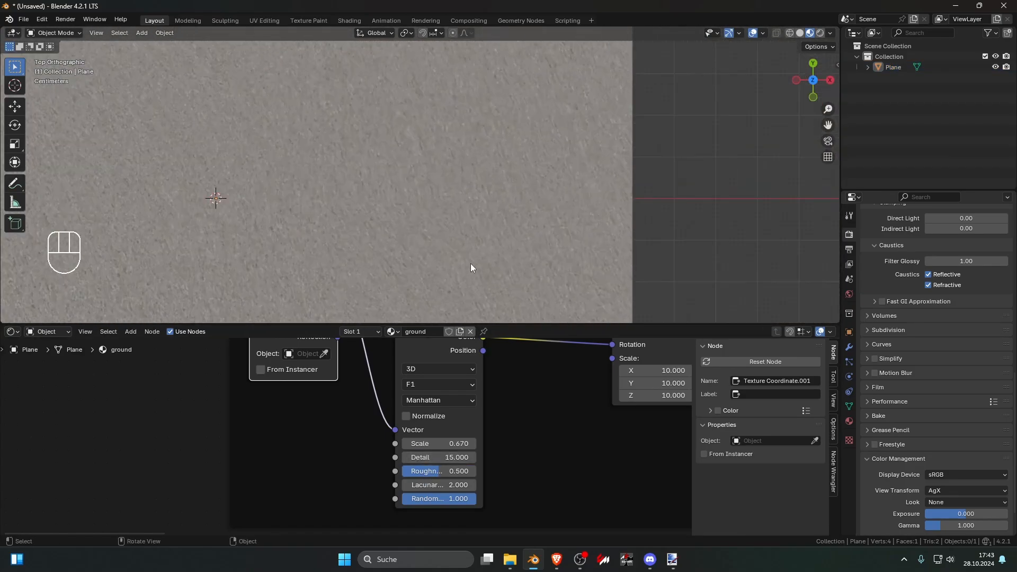
shift+drag(440, 444, 371, 444)
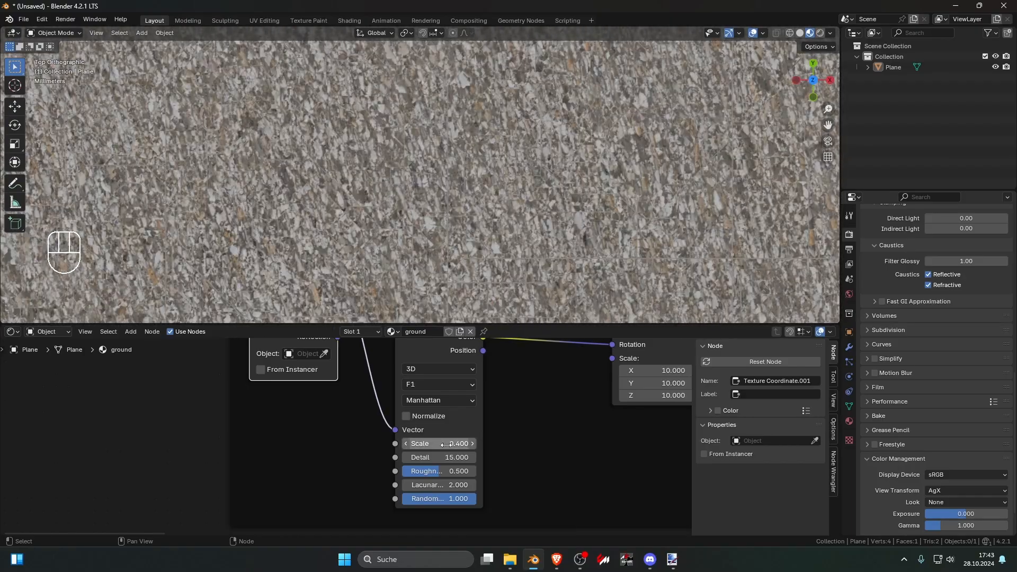
Step: Set the pebble Voronoi Texture's detail to 0 and its scale to 13.2
mouse_move(445, 473)
shift+mouse_down()
mouse_move(415, 473)
mouse_move(451, 469)
shift+mouse_up()
key(Home)
click(450, 469)
text(0.5)
key(Return)
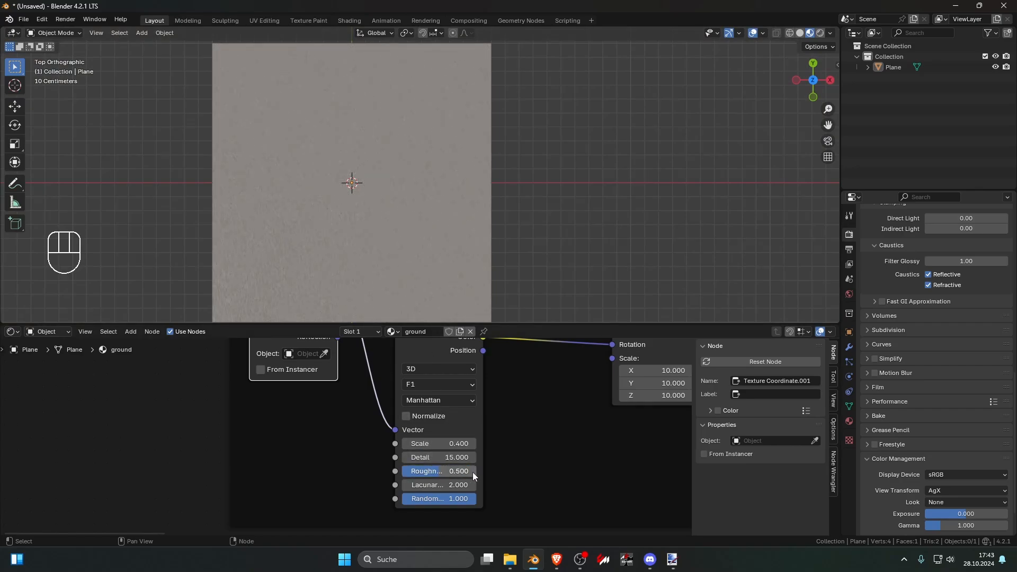
scroll(473, 472, up, 2)
shift+drag(498, 469, 537, 447)
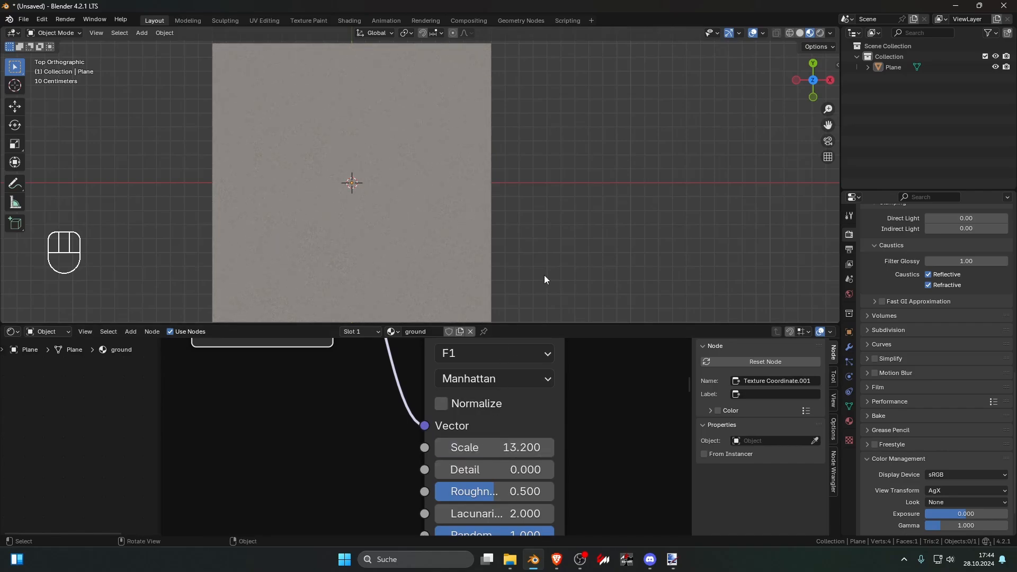
Step: Examine the pebble plane from above at several zoom levels for visible tiling or cell seams
scroll(510, 226, down, 2)
scroll(479, 233, up, 6)
scroll(478, 233, down, 15)
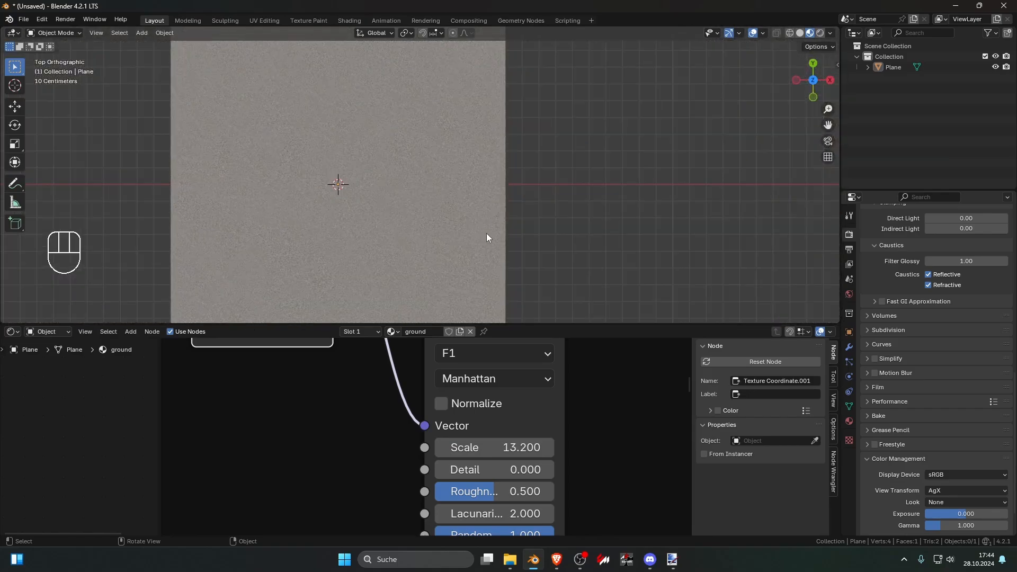
scroll(500, 241, up, 7)
shift+middle_drag(474, 255, 539, 250)
scroll(505, 235, down, 1)
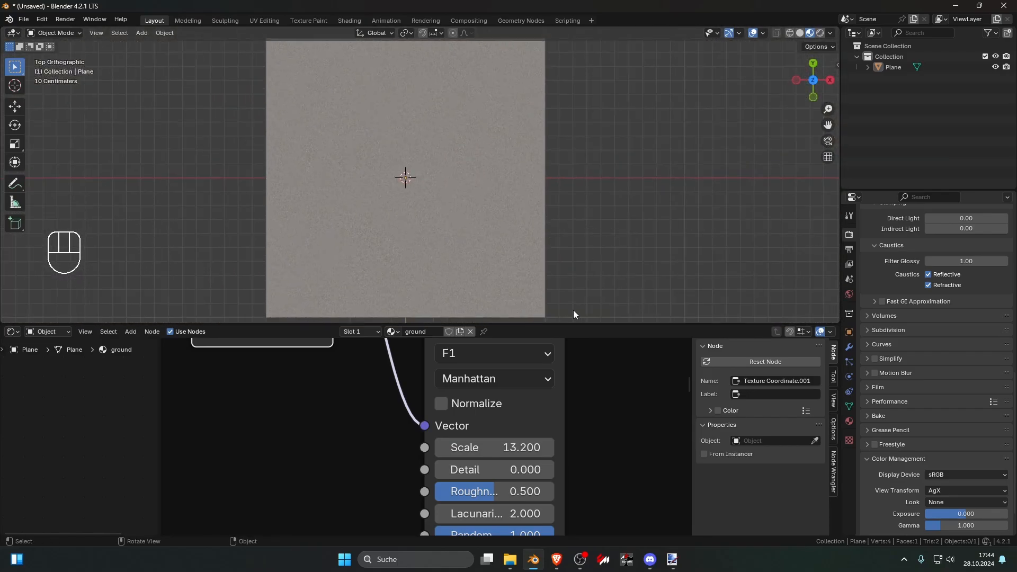
Step: Insert a Color Ramp between the pebble Base Color texture and Principled BSDF, with a white stop at 0.227 directly followed by black
scroll(524, 438, down, 5)
key(shift+a)
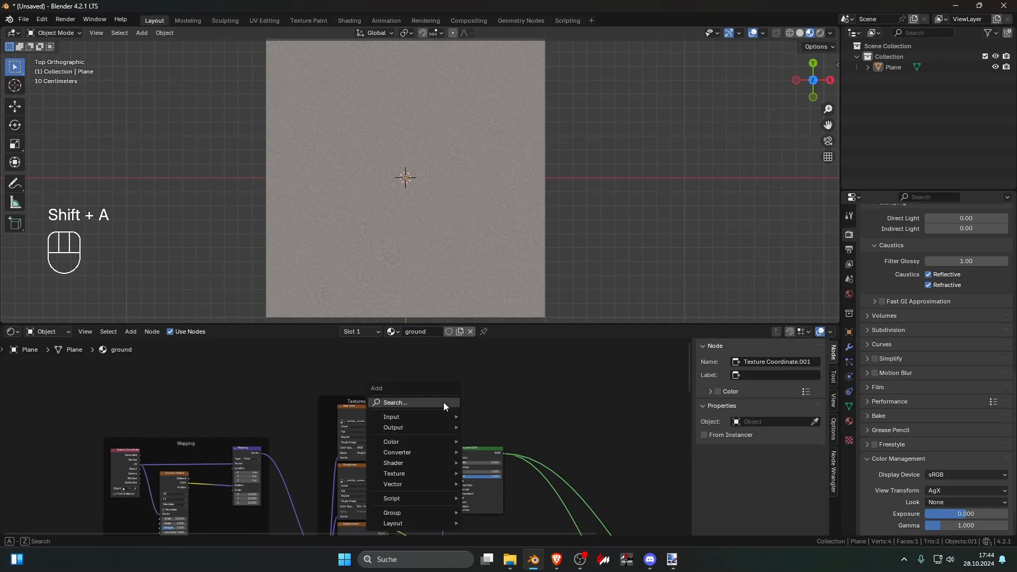
text(c)
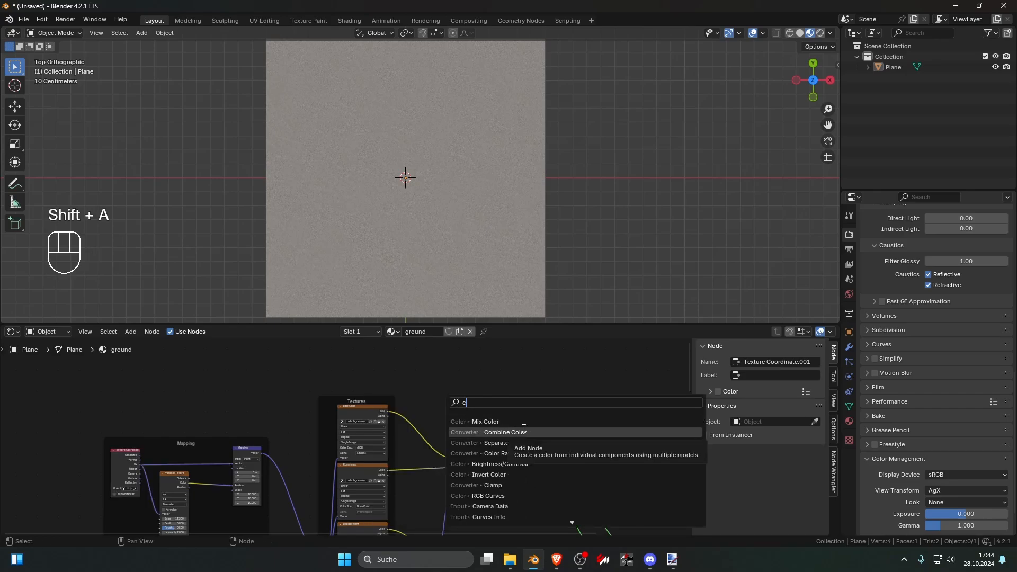
text(olo)
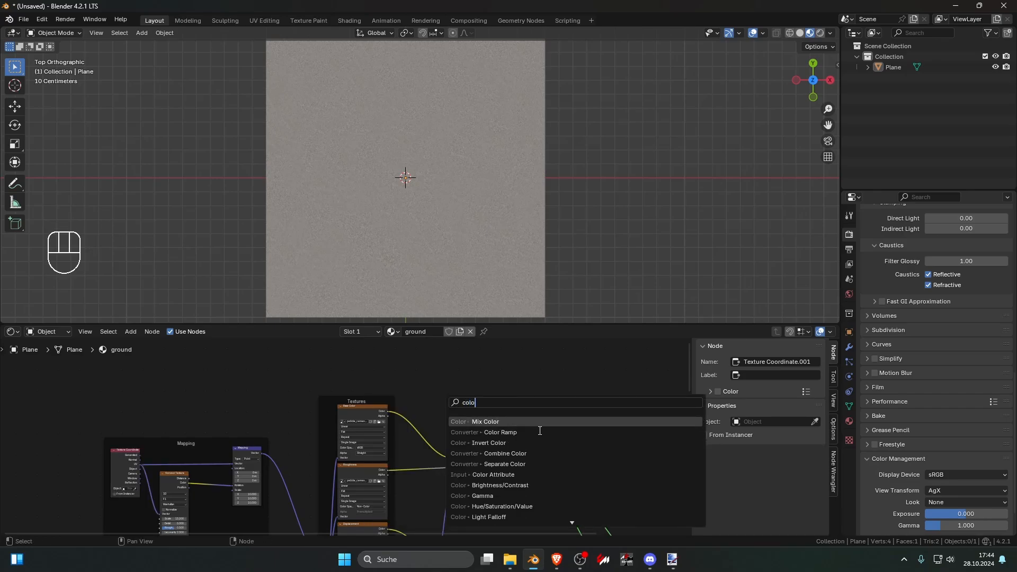
click(540, 432)
click(416, 424)
scroll(415, 421, up, 2)
mouse_move(453, 431)
mouse_down()
mouse_move(520, 432)
mouse_move(453, 434)
mouse_move(497, 433)
mouse_move(459, 433)
mouse_move(470, 433)
mouse_up()
drag(453, 433, 468, 431)
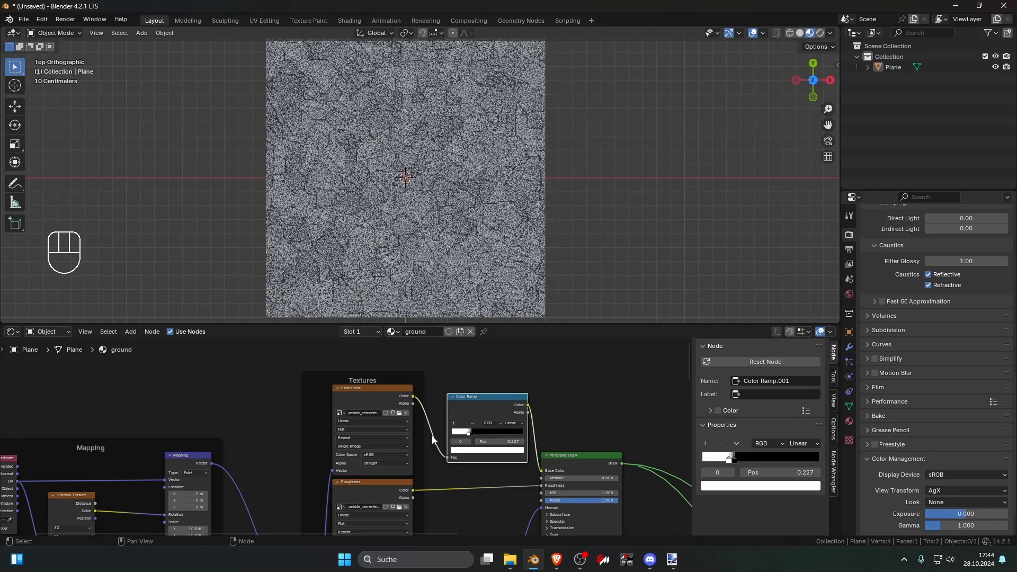
Step: Disconnect the pebble Voronoi Color from the Mapping Rotation to compare the surface without rotation
scroll(370, 445, down, 2)
middle_drag(228, 491, 366, 453)
ctrl+right_drag(313, 444, 311, 498)
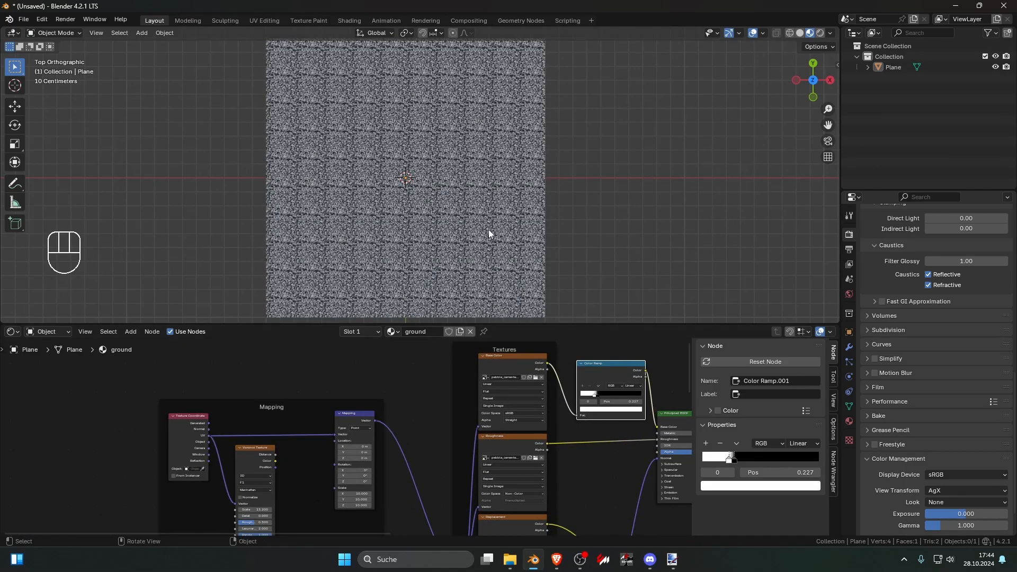
scroll(442, 185, up, 1)
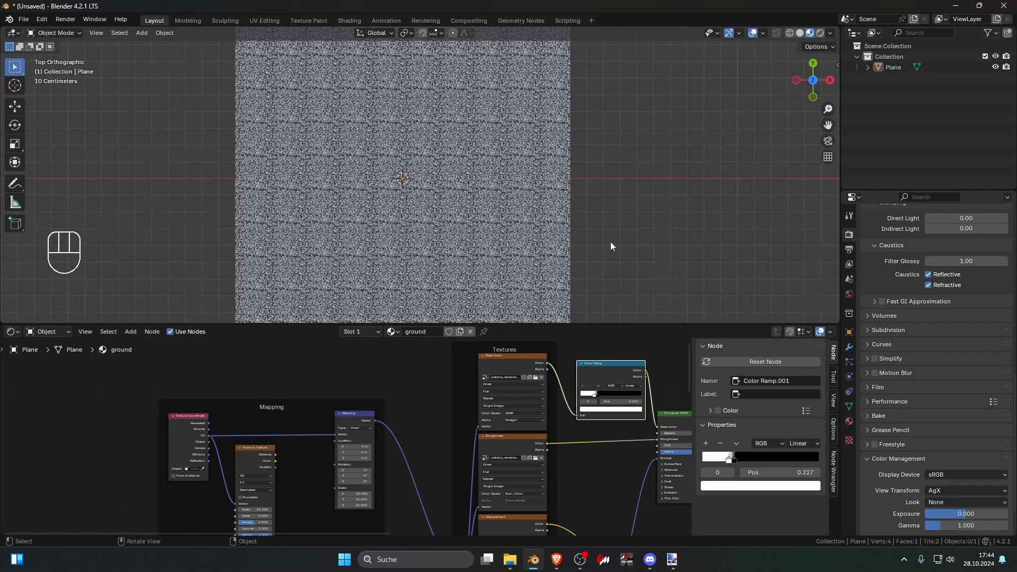
Step: Adjust the pebble Color Ramp with the black stop at 0.268 and hide the viewport overlays
mouse_move(596, 395)
mouse_down()
mouse_move(583, 394)
mouse_move(605, 393)
mouse_move(596, 395)
mouse_up()
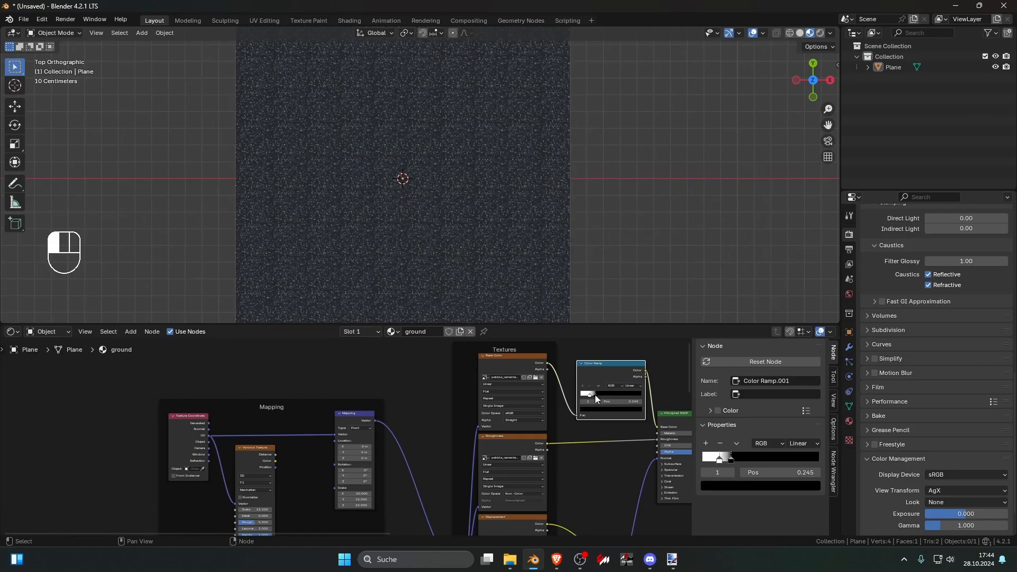
key(ctrl+z)
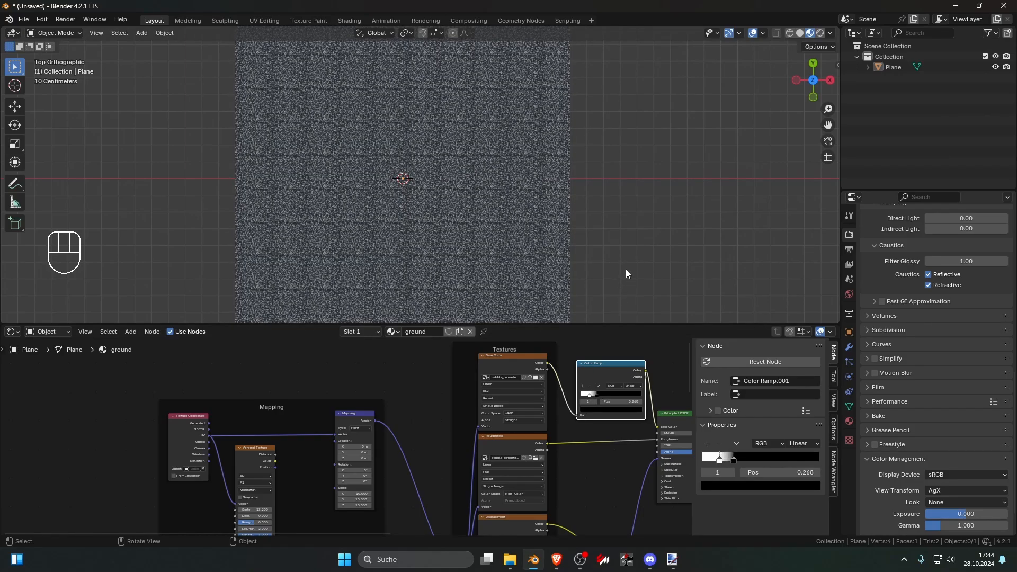
click(752, 34)
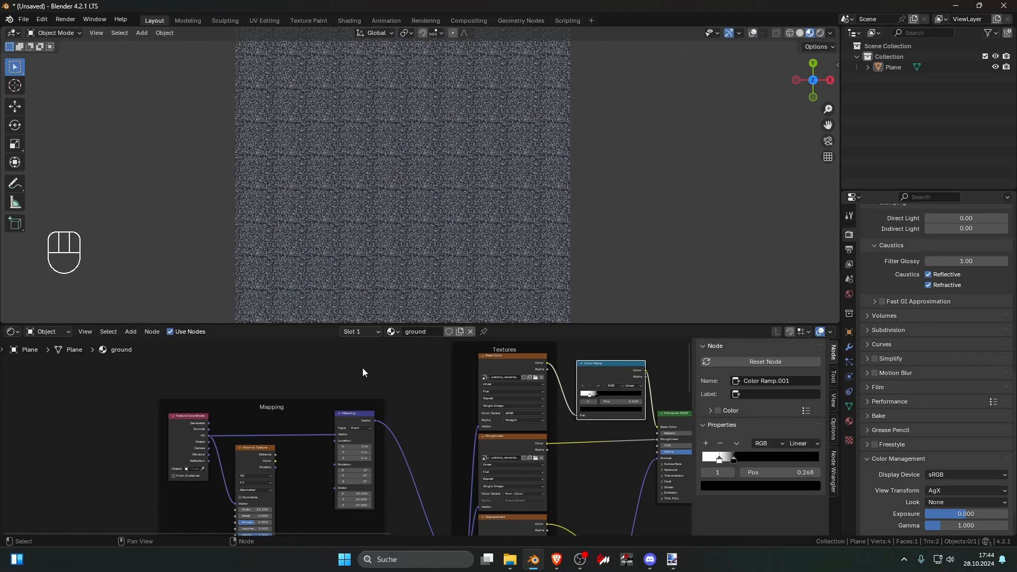
Step: Connect the pebble Voronoi Color to the Mapping Rotation and compare the resulting pattern at different distances
drag(276, 461, 332, 466)
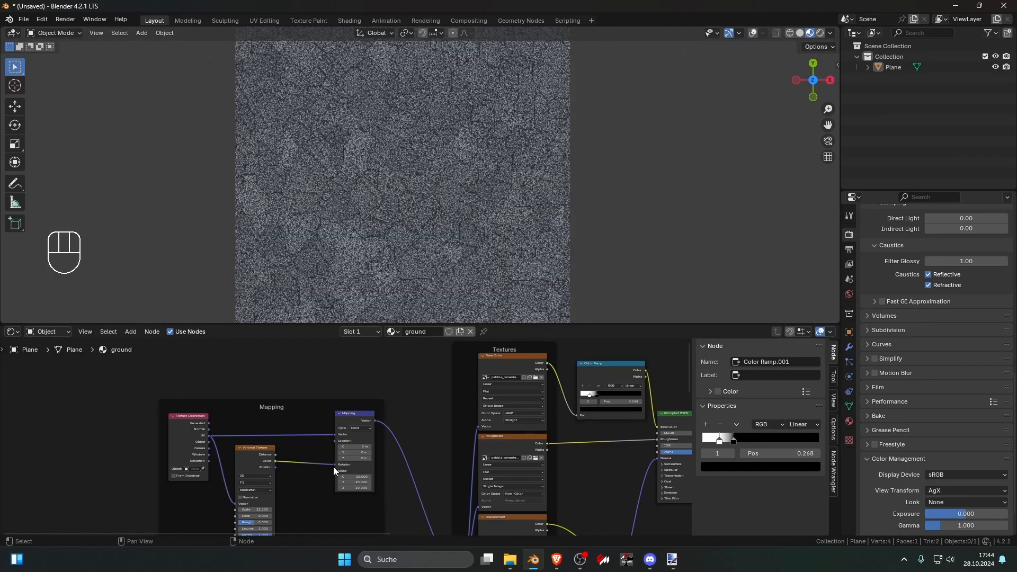
scroll(582, 202, down, 1)
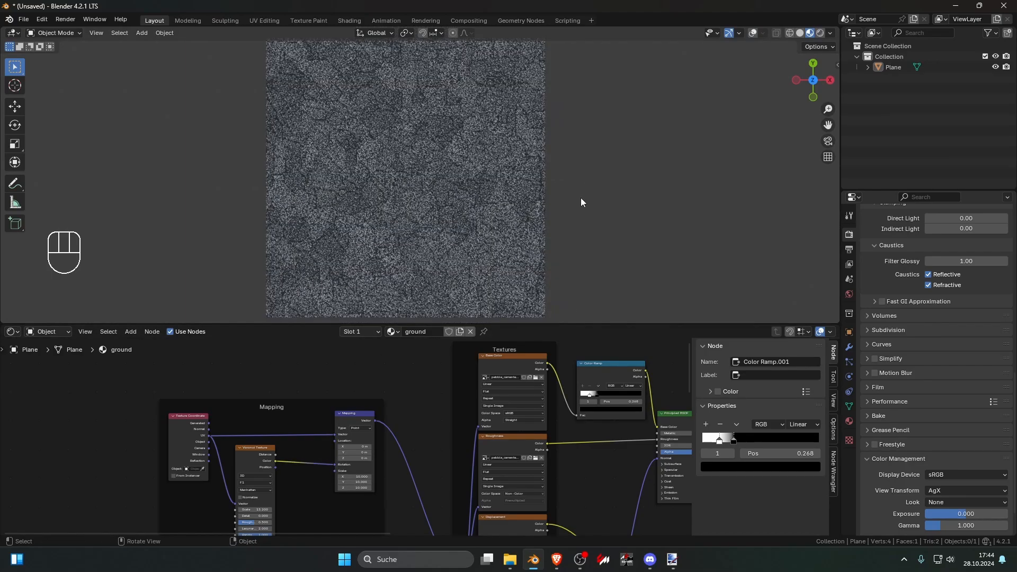
scroll(580, 199, up, 3)
scroll(580, 199, down, 3)
Step: Preview the stone tile Principled BSDF on the plane and inspect its texture repetition
scroll(518, 384, down, 10)
middle_drag(473, 467, 483, 379)
scroll(392, 425, up, 4)
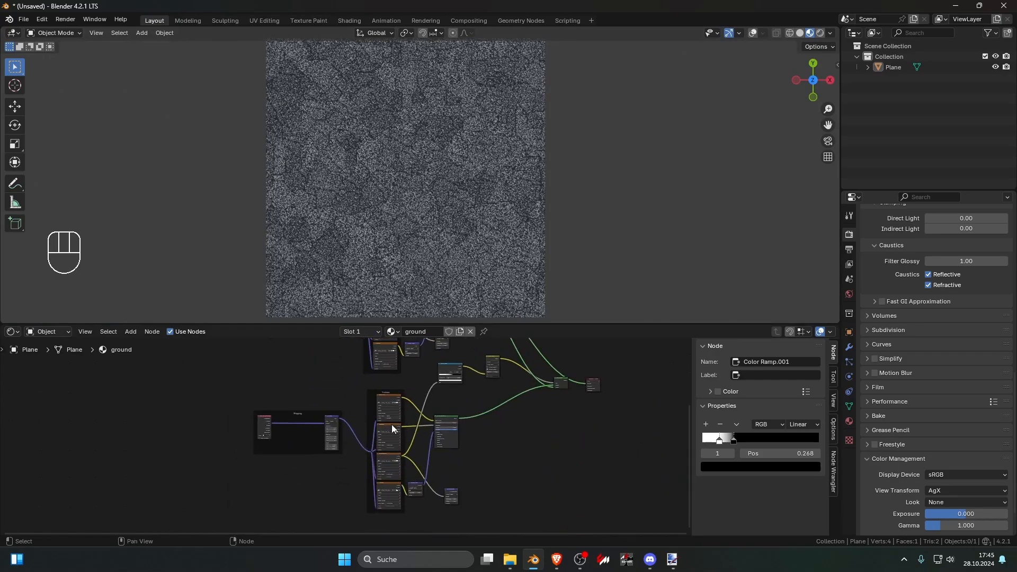
ctrl+shift+click(445, 422)
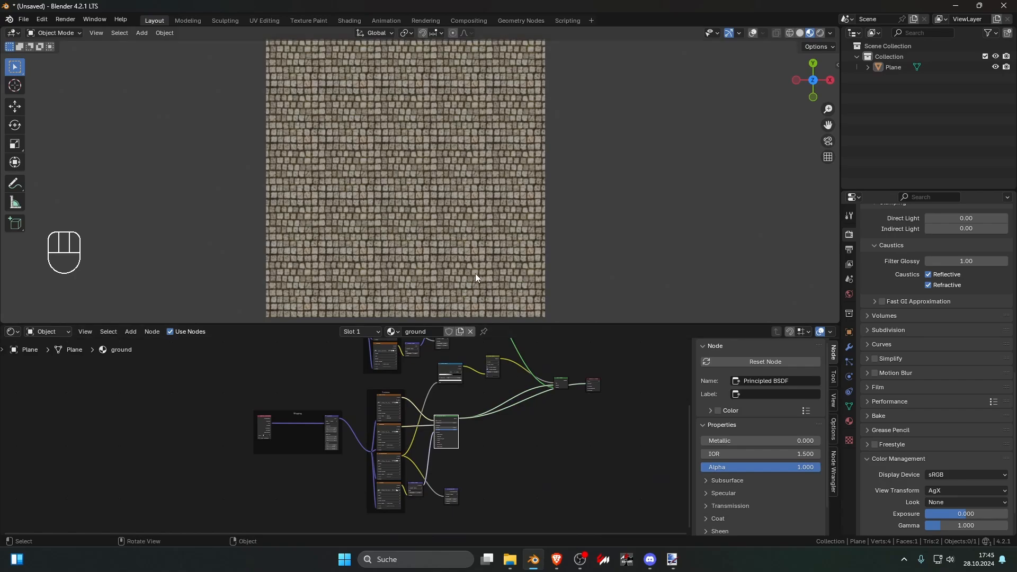
scroll(470, 163, down, 2)
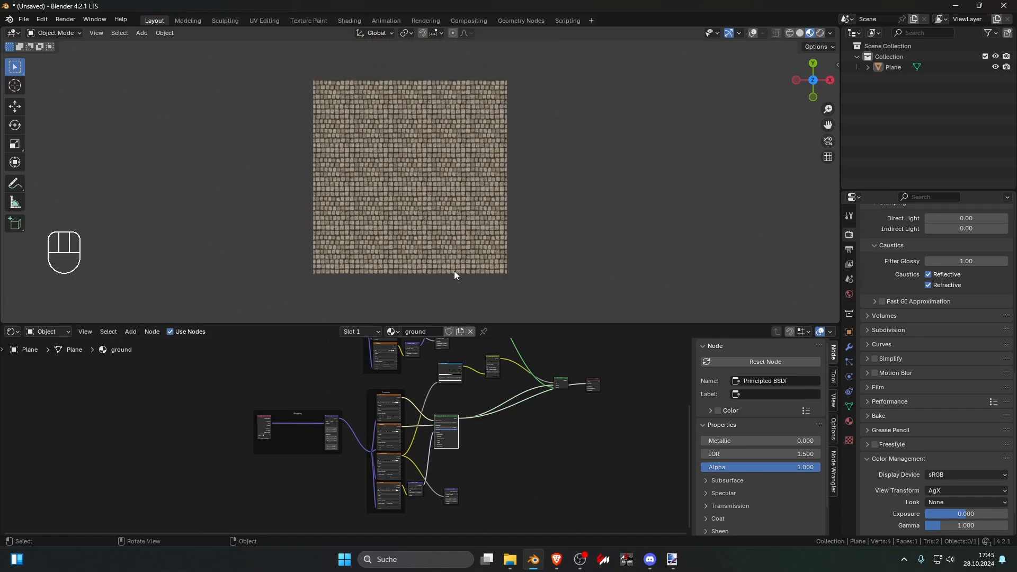
scroll(453, 271, up, 6)
scroll(453, 249, down, 3)
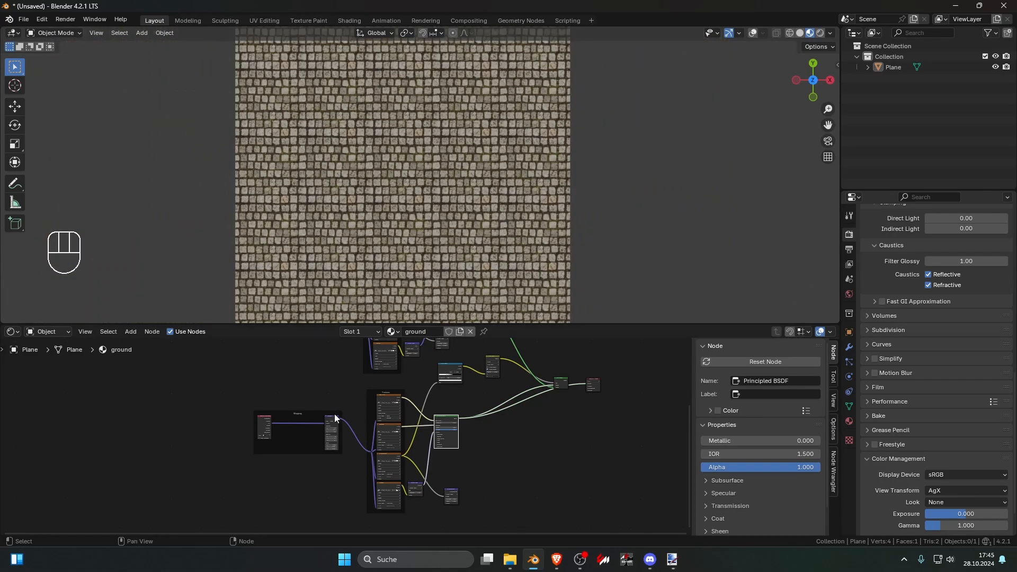
scroll(338, 421, up, 6)
scroll(342, 419, down, 6)
middle_drag(346, 415, 416, 396)
scroll(416, 396, up, 5)
key(shift+a)
click(402, 413)
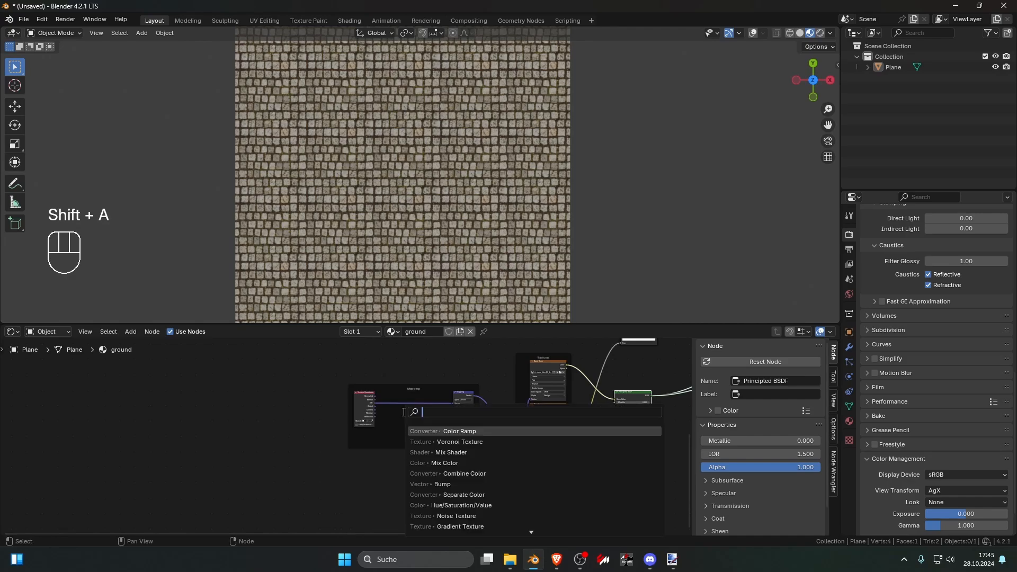
click(435, 431)
click(424, 487)
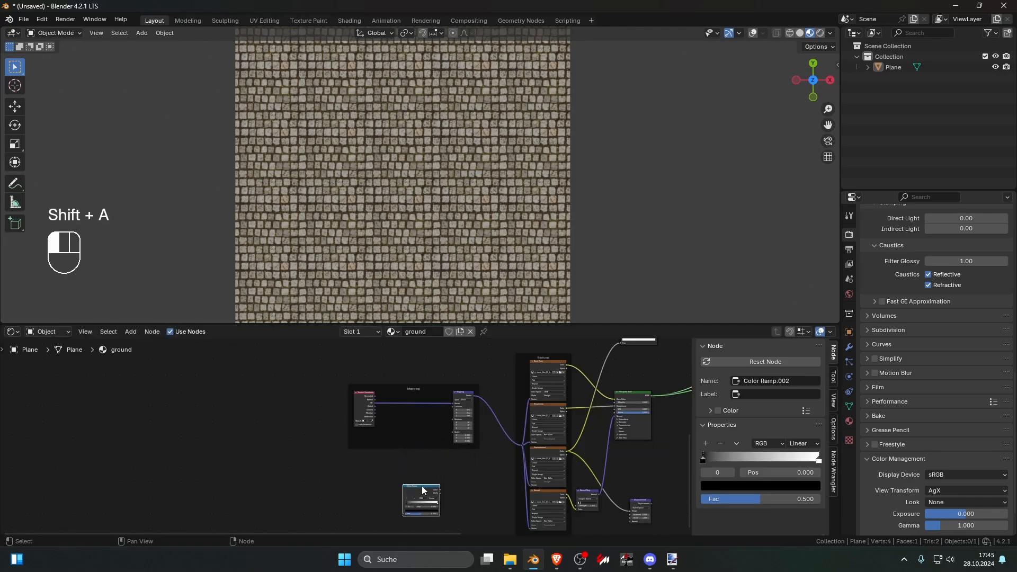
key(Delete)
Step: Add a Voronoi Texture node to the stone tile's mapping setup
key(shift+a)
click(405, 413)
text(v)
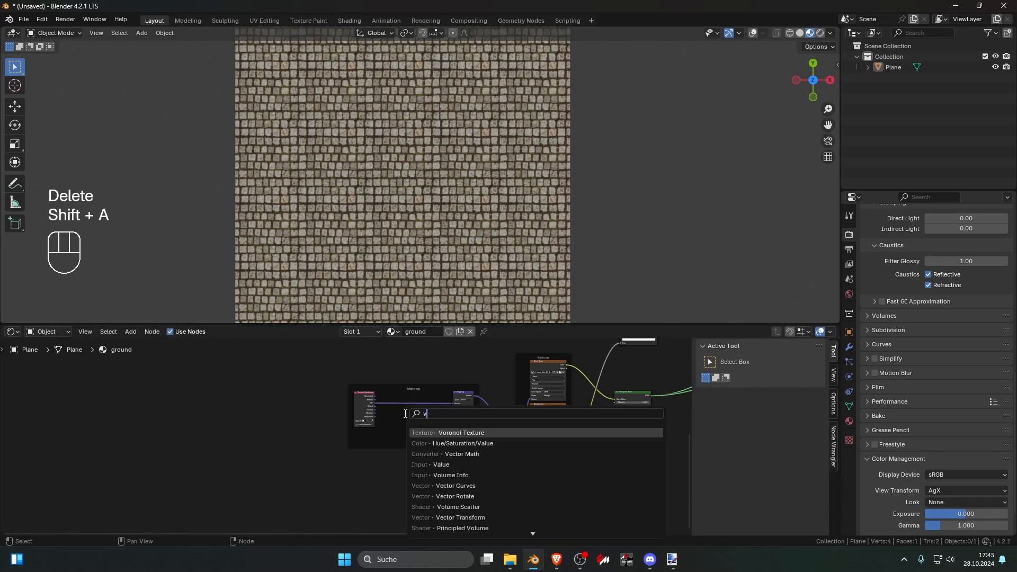
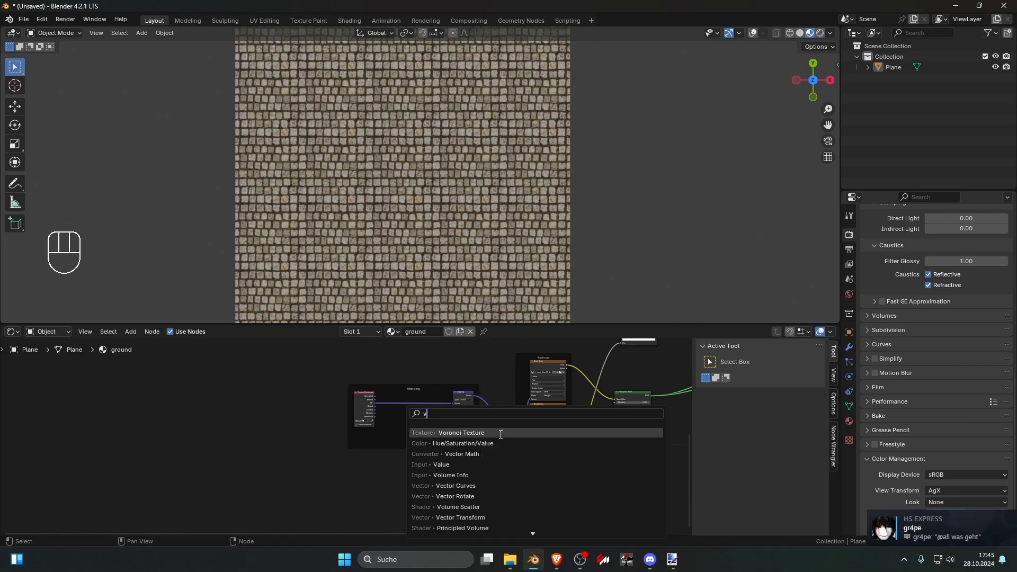
Step: Try driving the stone tile Mapping Rotation with the Color of a new Voronoi Texture at scale 16.7
click(498, 433)
scroll(401, 428, up, 3)
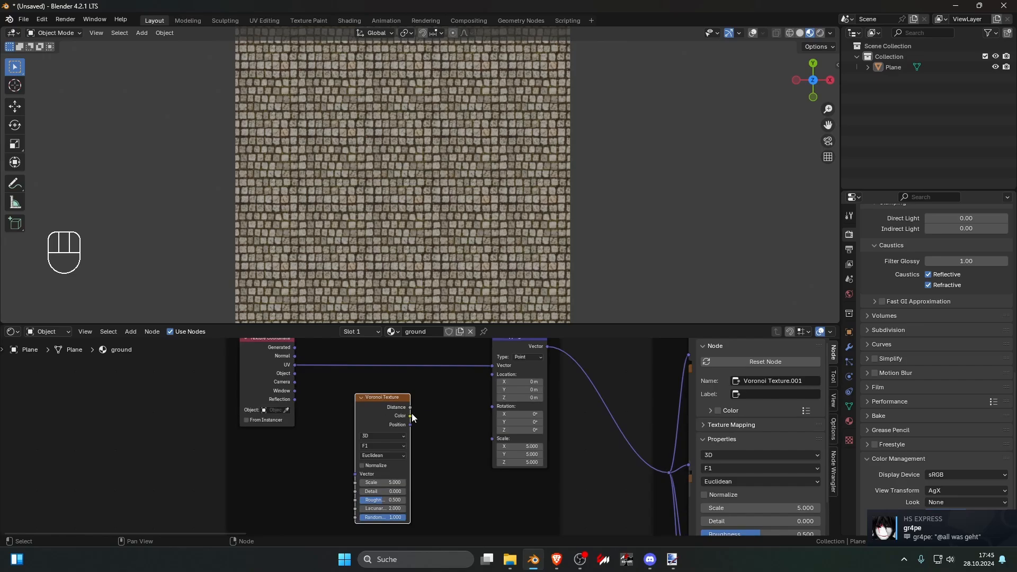
drag(410, 416, 492, 406)
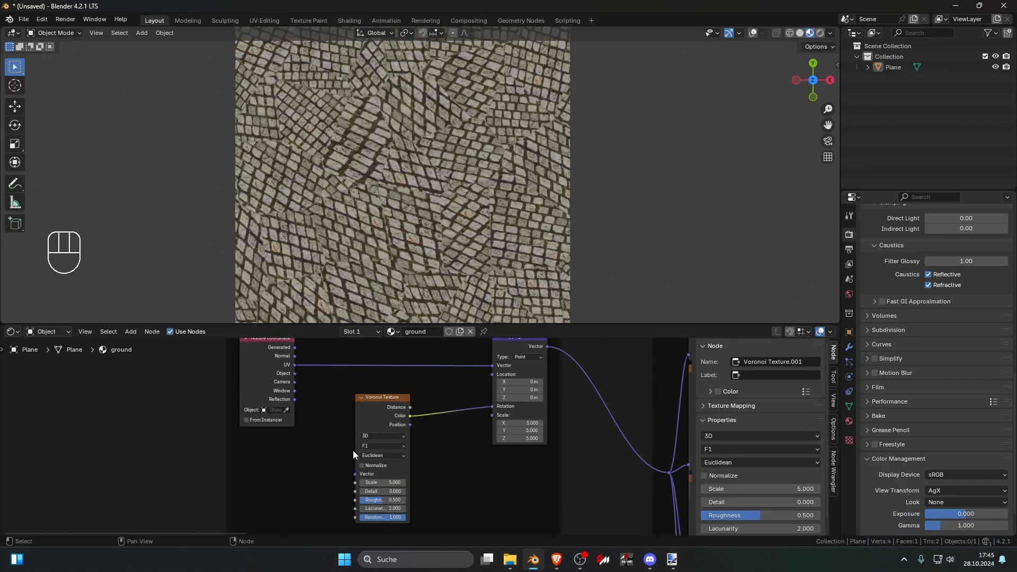
mouse_move(377, 482)
mouse_down()
mouse_move(424, 482)
mouse_move(392, 483)
mouse_up()
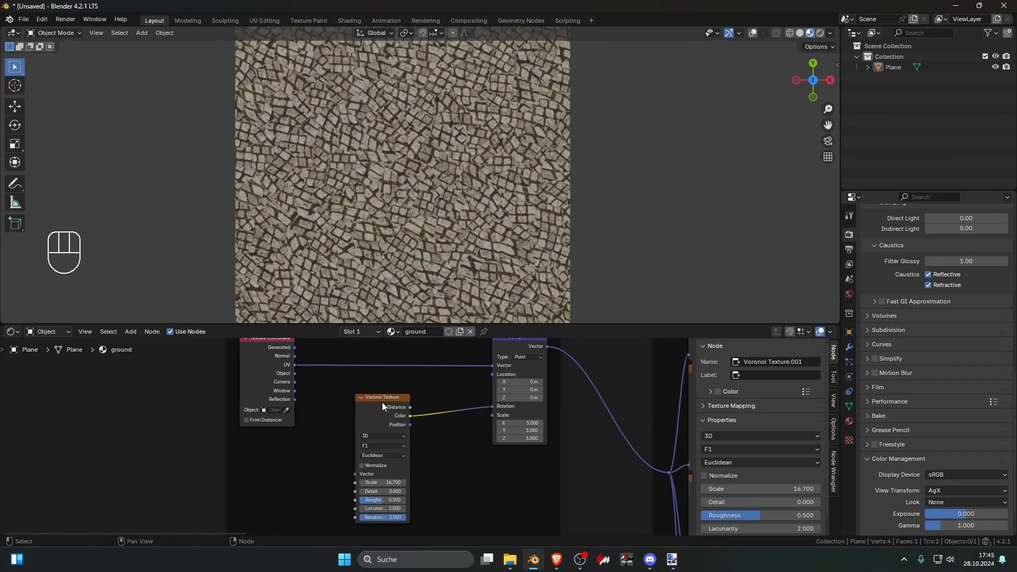
scroll(447, 192, down, 5)
scroll(482, 197, up, 2)
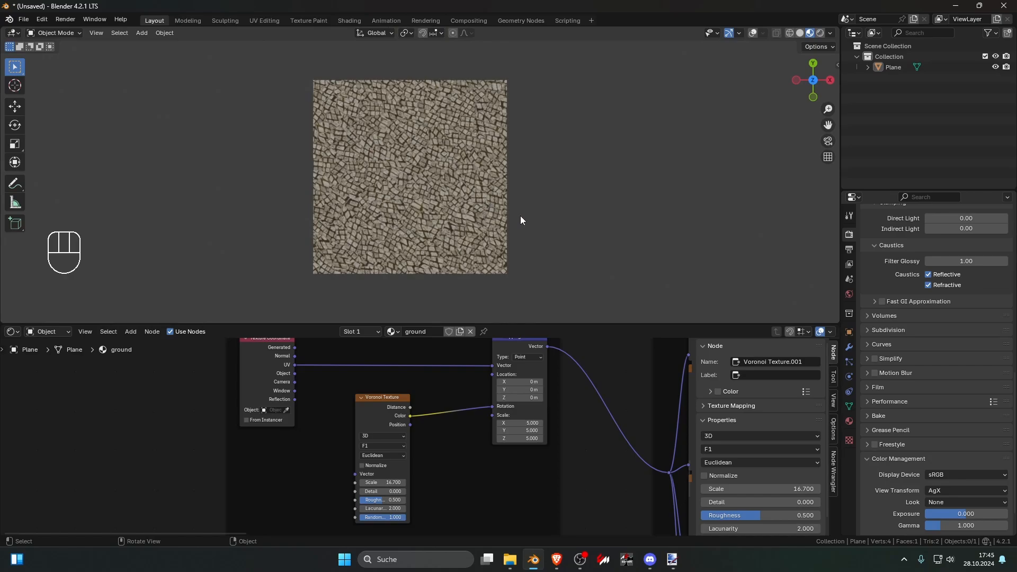
Step: Move the stone tile's Mapping and Textures frames away from its Principled BSDF to make room for new nodes
click(386, 402)
scroll(397, 404, down, 4)
middle_drag(407, 405, 339, 434)
scroll(435, 382, down, 5)
drag(381, 382, 425, 525)
drag(416, 398, 392, 402)
drag(204, 383, 393, 522)
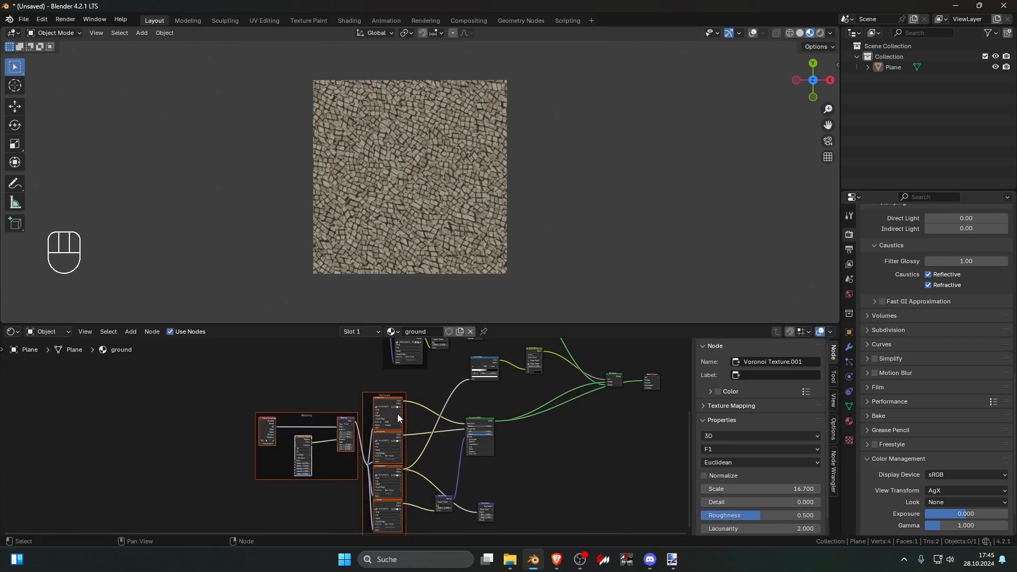
drag(398, 415, 332, 420)
Step: Delete the Voronoi Texture node from the stone tile's mapping setup
click(267, 412)
click(239, 461)
key(Delete)
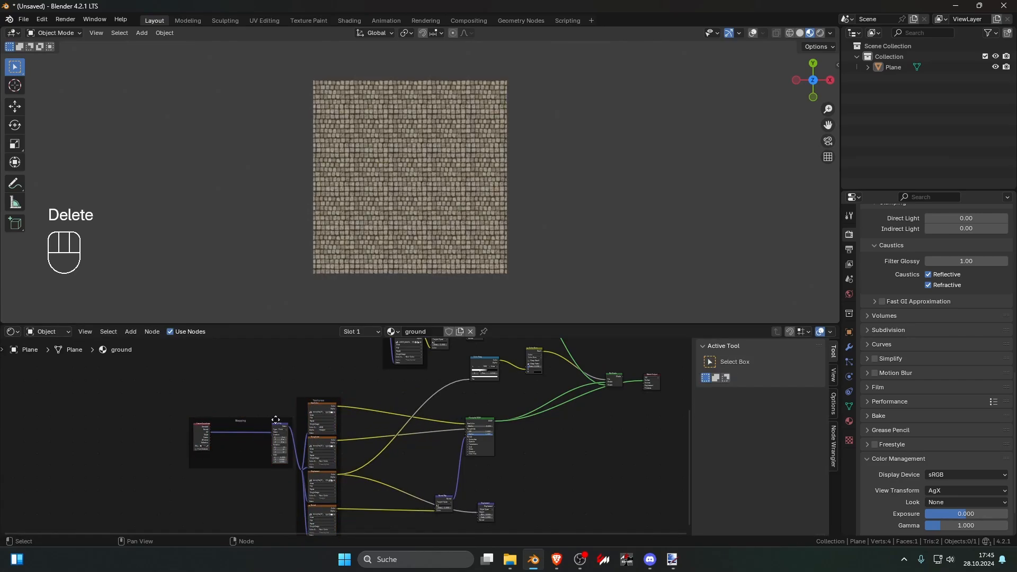
Step: Insert a Mix Color node before the stone tile Principled BSDF's base color and feed the Base Color texture into both A and B
scroll(361, 375, up, 3)
key(shift+a)
click(363, 373)
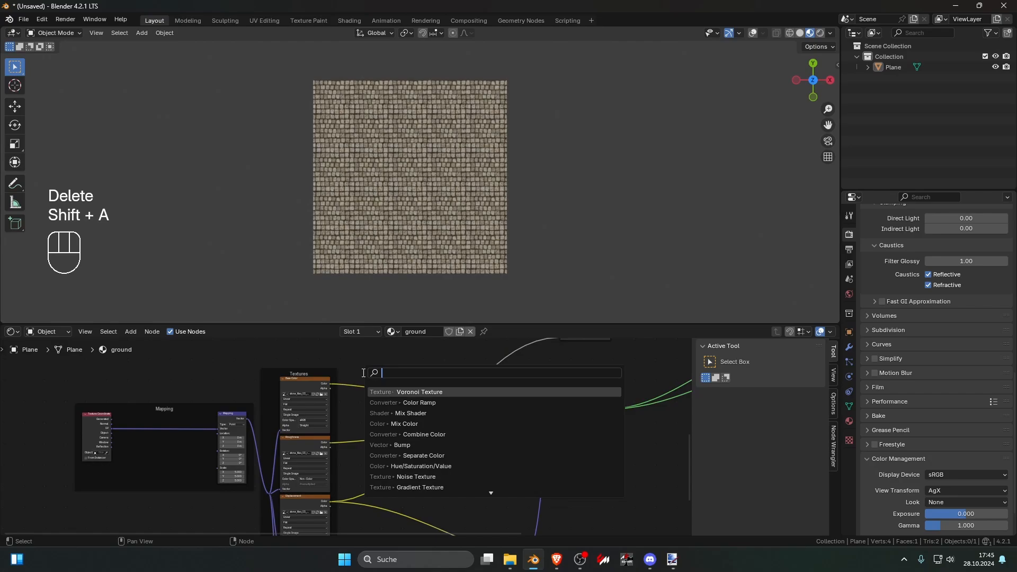
text(mx)
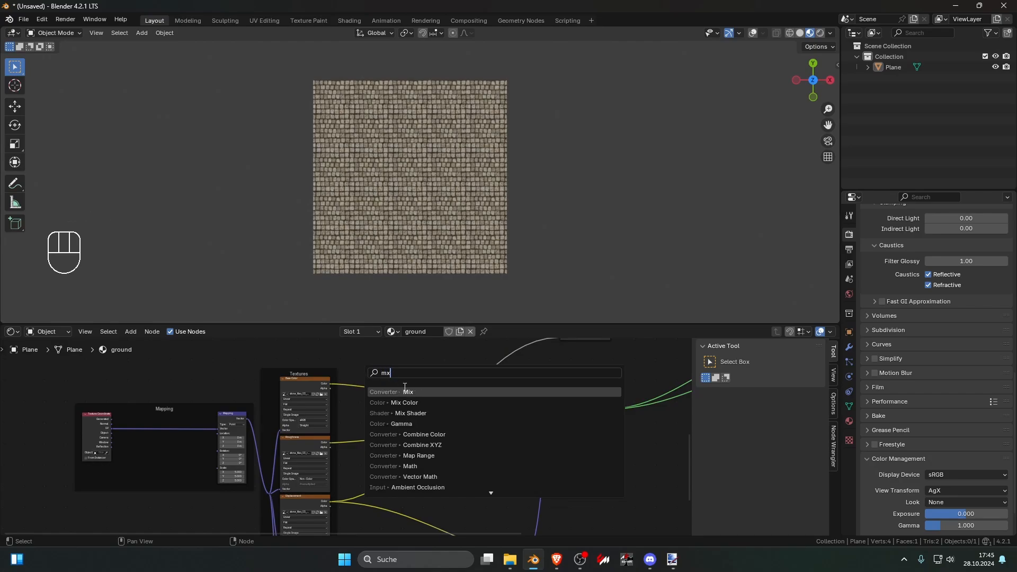
key(Return)
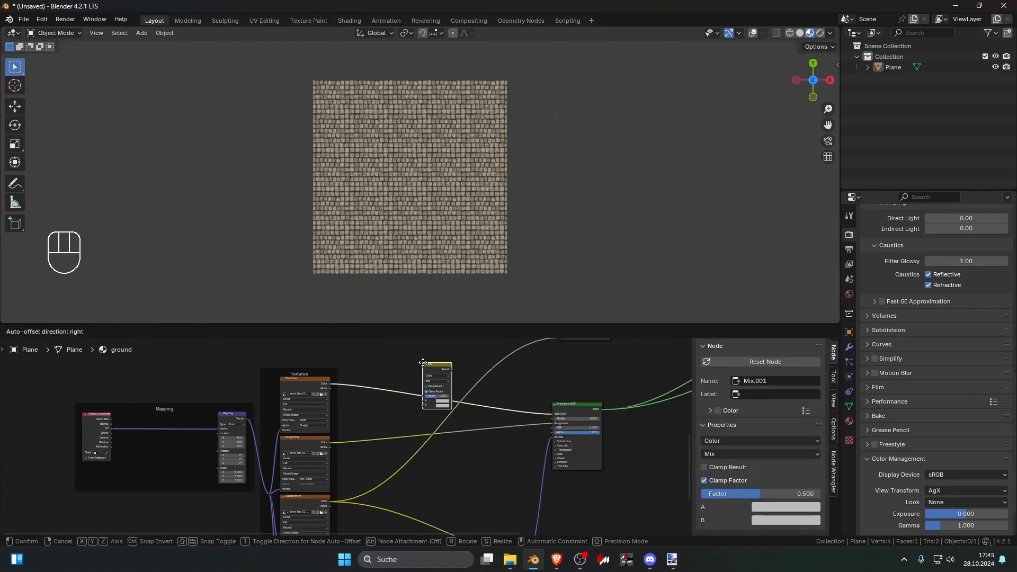
click(421, 366)
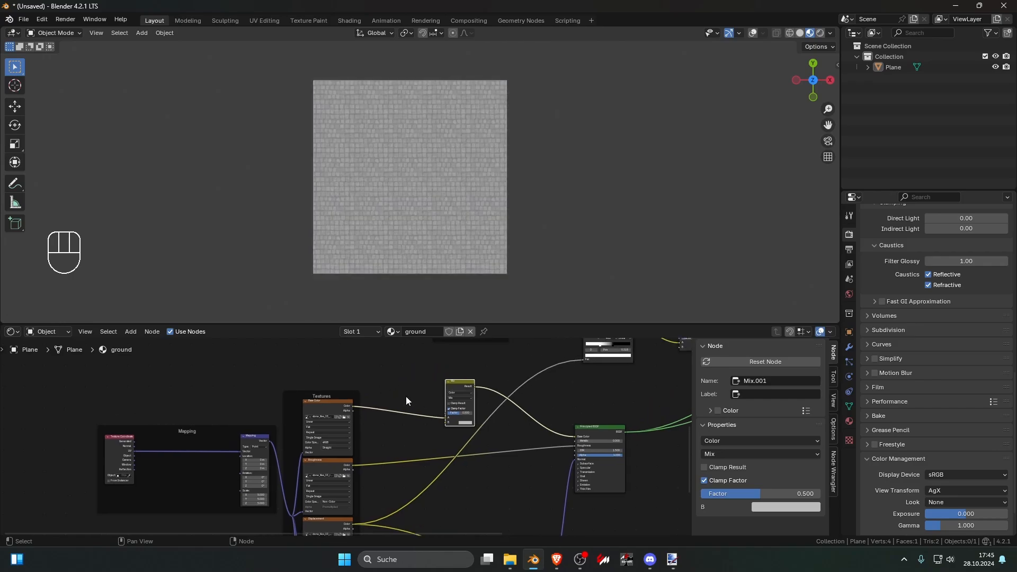
drag(353, 407, 447, 422)
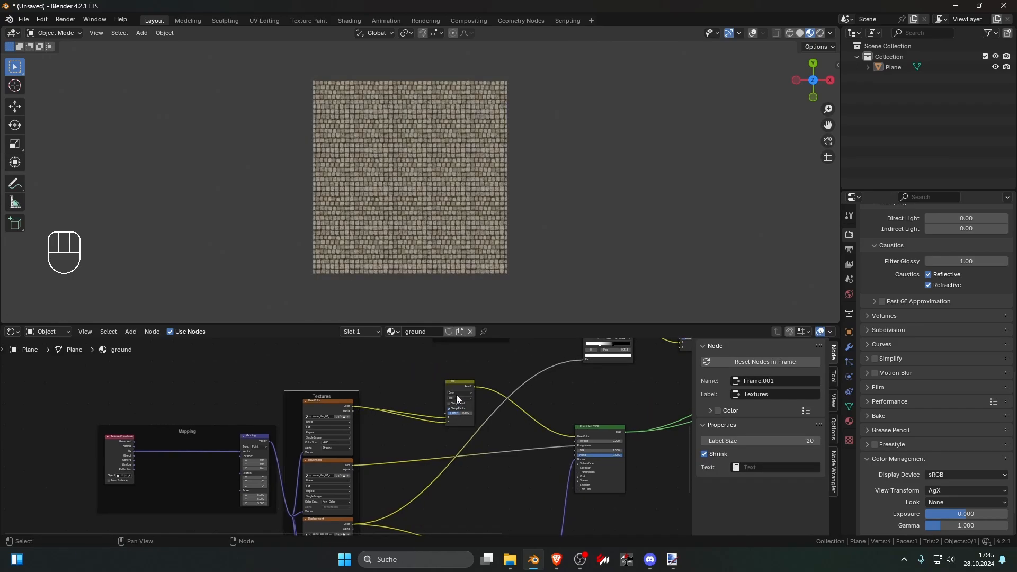
Step: Add a Voronoi Texture above the stone tile textures and connect its Color to the Mix node's Factor
scroll(389, 397, up, 3)
key(shift+a)
text(v)
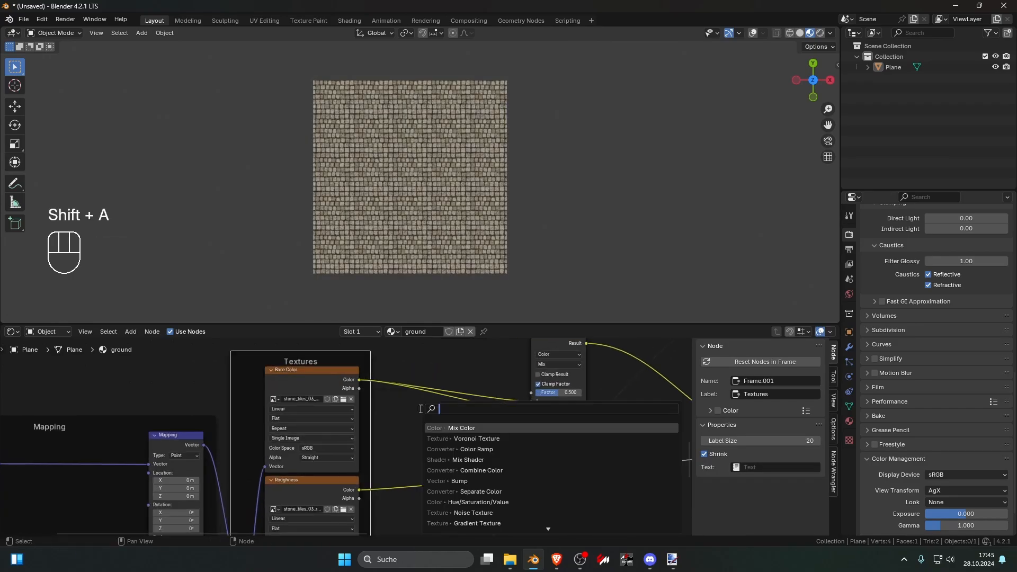
click(479, 427)
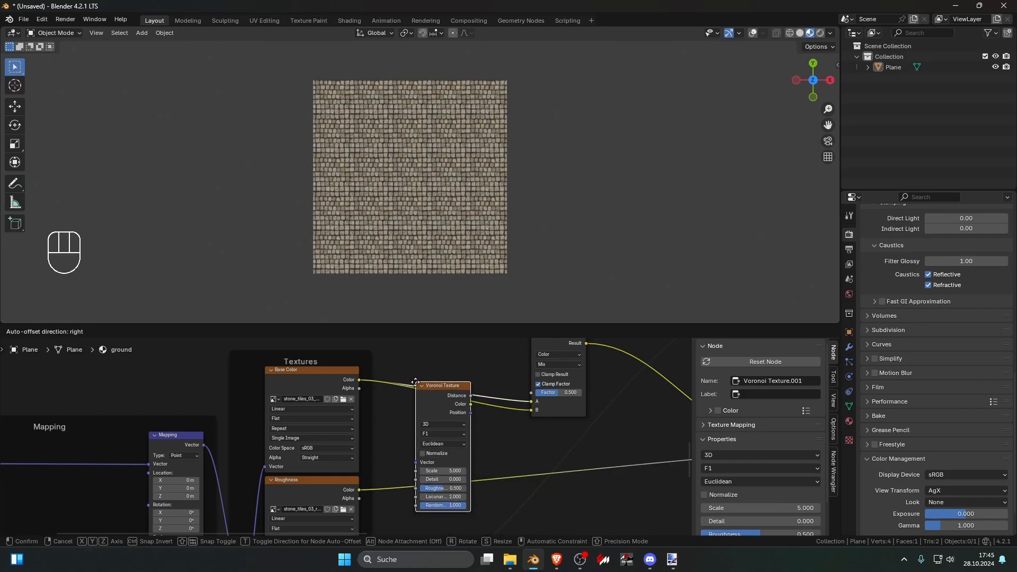
click(342, 381)
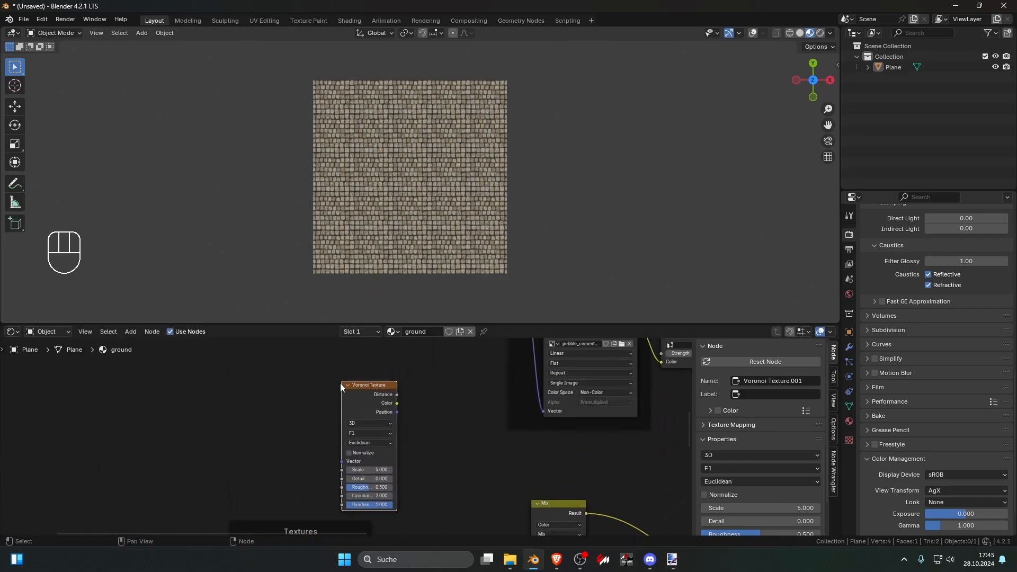
scroll(339, 407, down, 4)
drag(364, 401, 459, 515)
middle_drag(403, 492, 416, 416)
scroll(414, 418, up, 3)
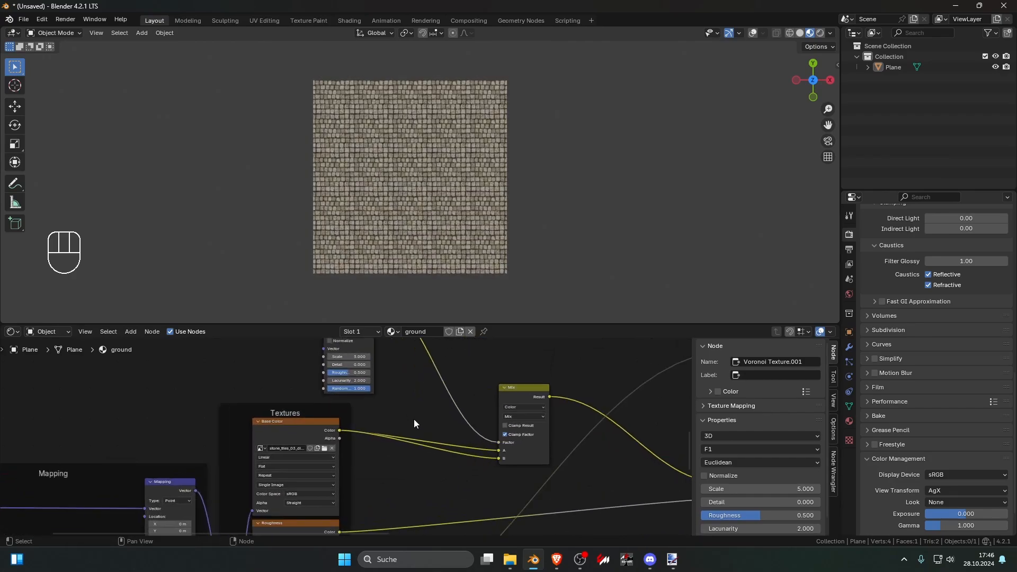
Step: Insert a Hue/Saturation/Value node between the stone tile Base Color texture and the Mix node's B input
key(shift+a)
click(418, 408)
text(hue)
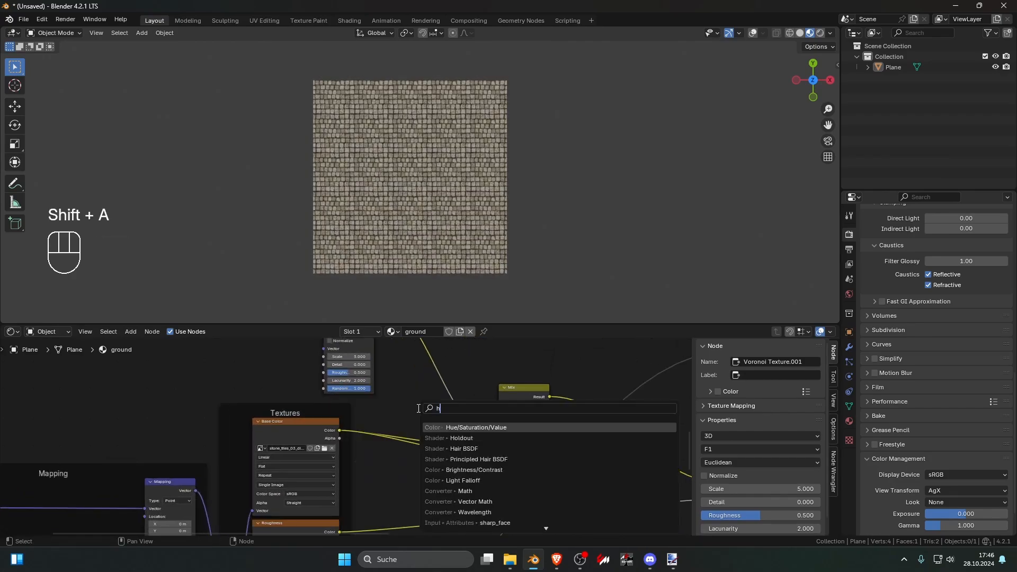
key(Return)
click(431, 452)
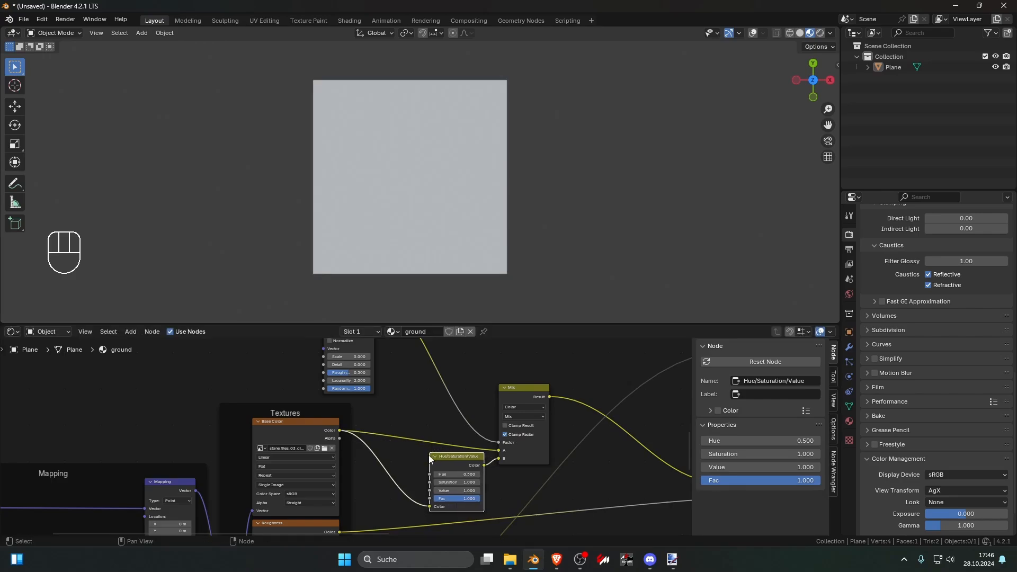
Step: Set the Hue/Saturation/Value node to Hue 0.525, Saturation 0.93 and Value 0.83
scroll(428, 455, up, 1)
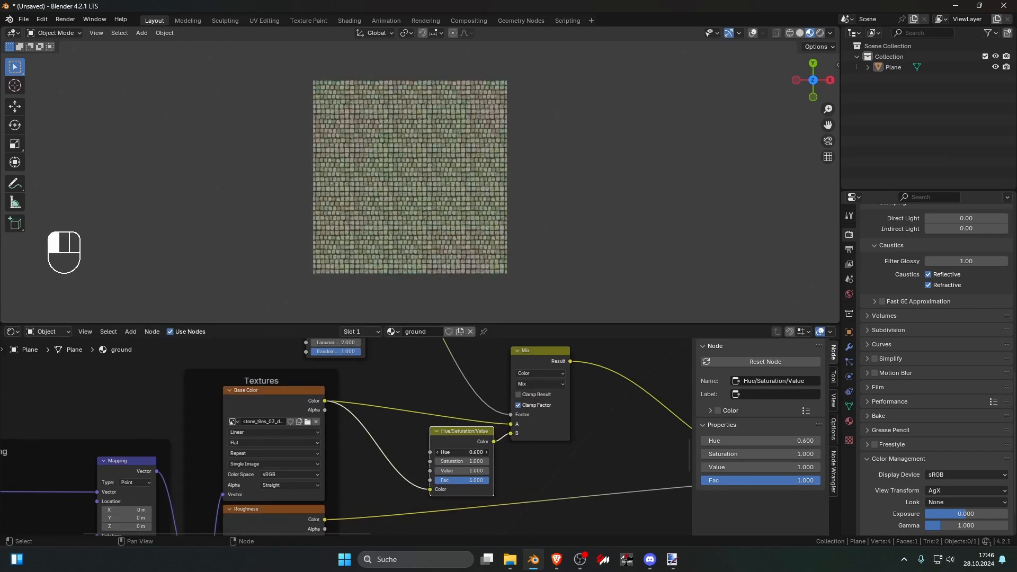
click(465, 453)
key(Return)
mouse_move(464, 462)
shift+mouse_down()
mouse_move(442, 462)
mouse_move(450, 471)
shift+mouse_up()
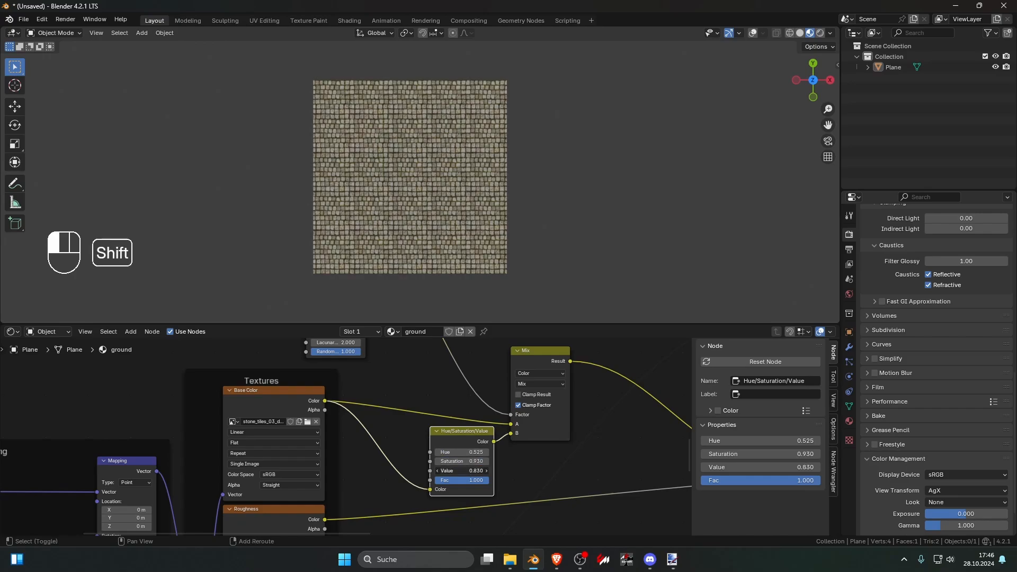
Step: Switch the stone tile color Voronoi to Manhattan distance and tune its scale while previewing the Mix result on the plane
scroll(464, 435, down, 7)
middle_drag(464, 415, 474, 459)
scroll(474, 459, up, 5)
click(360, 381)
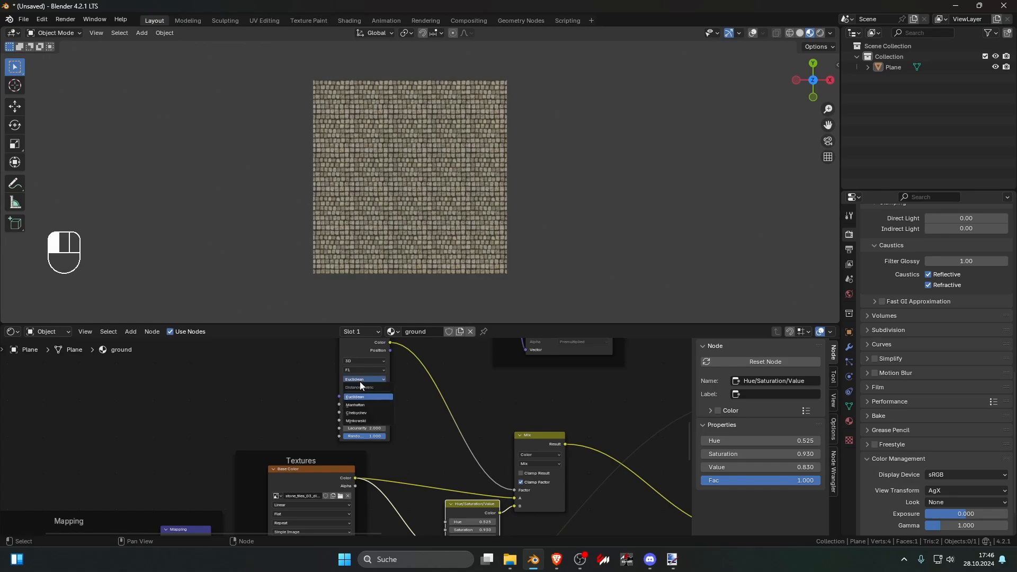
click(367, 404)
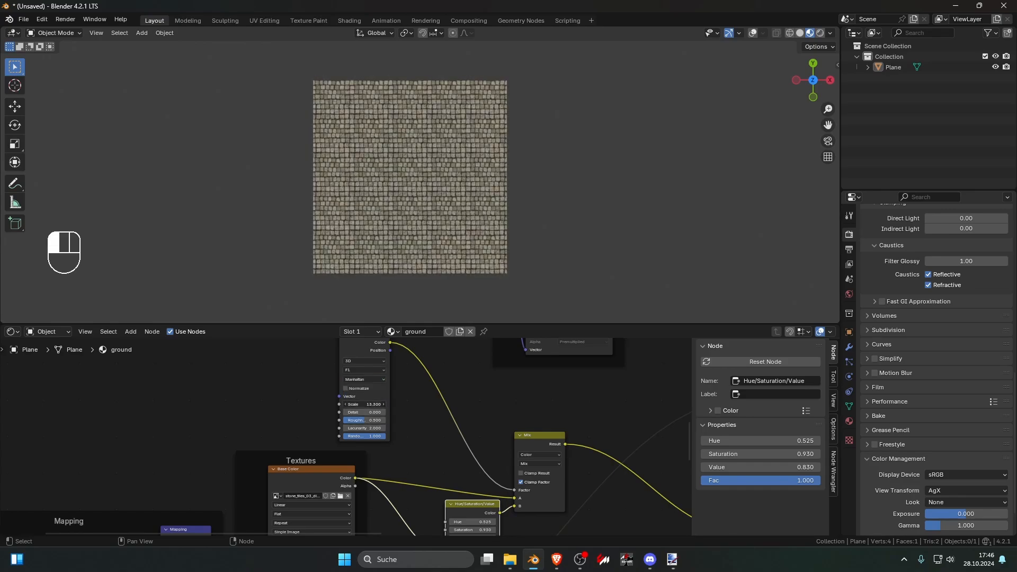
ctrl+shift+click(530, 439)
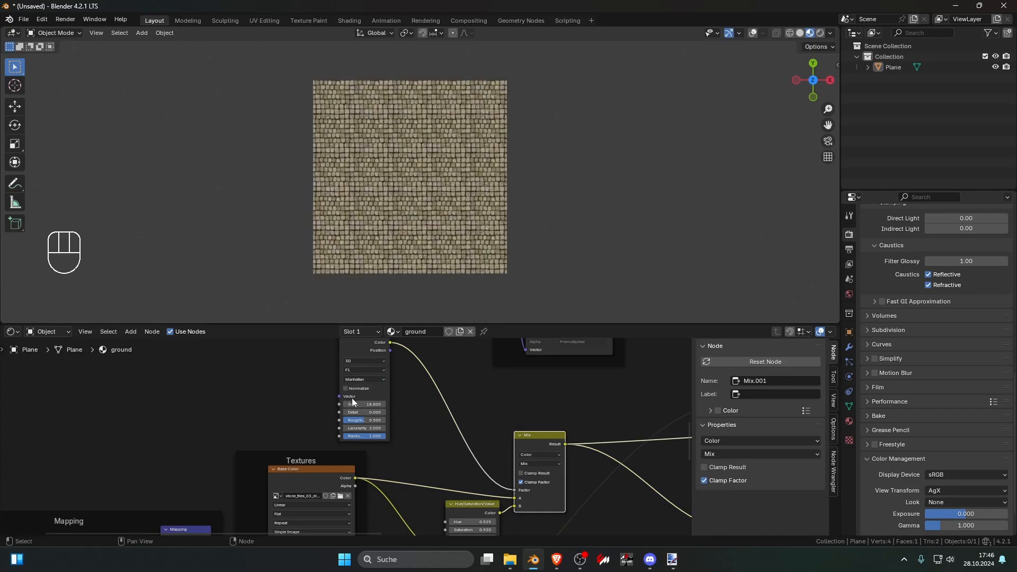
drag(362, 404, 353, 405)
drag(362, 404, 365, 404)
Step: Try a Hue of 1.0 in the stone tile's Hue/Saturation/Value node to exaggerate the color variation
middle_drag(475, 491, 506, 423)
scroll(506, 422, up, 3)
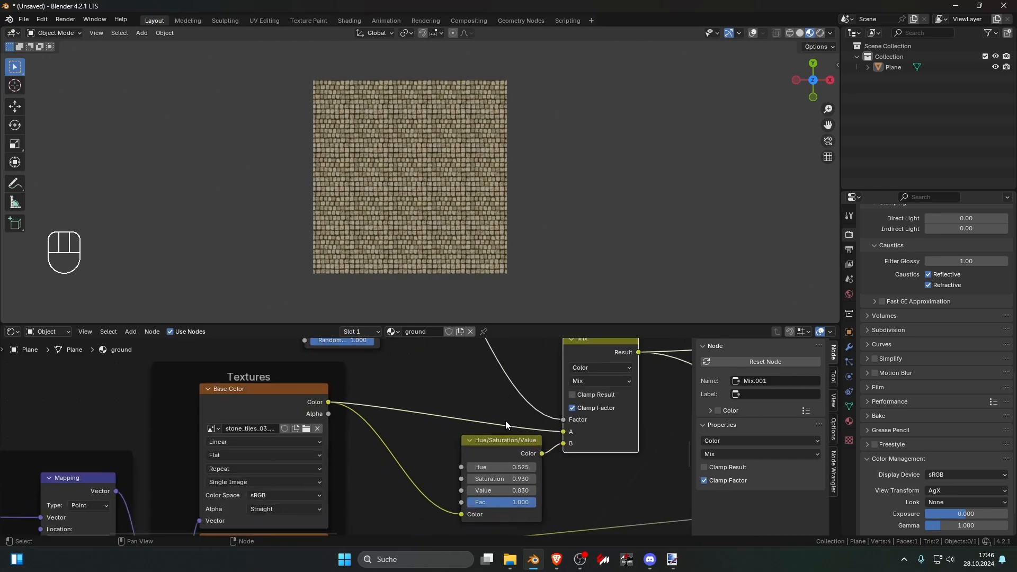
drag(495, 467, 623, 467)
scroll(383, 376, up, 1)
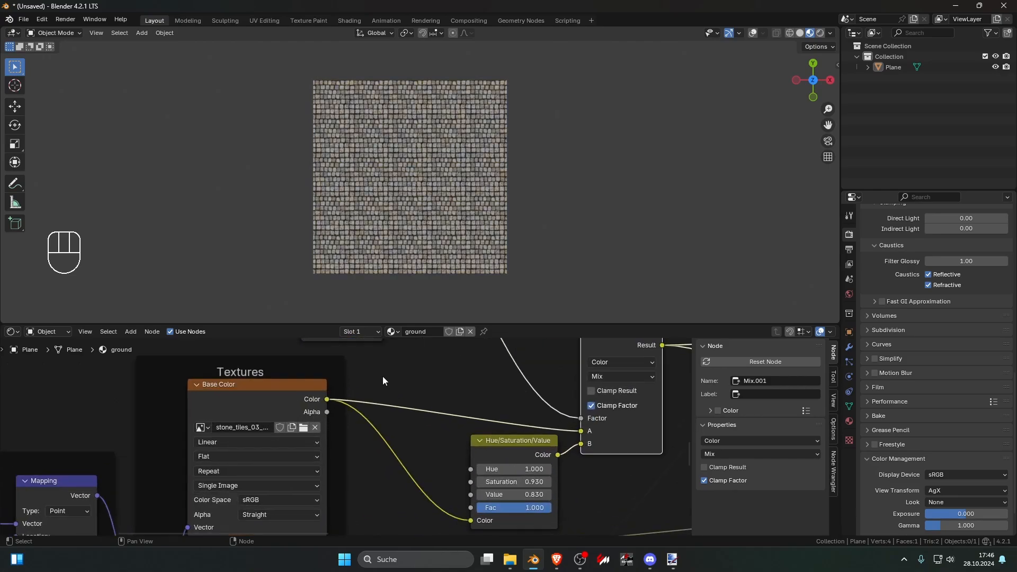
Step: Set the scale of the Voronoi Texture driving the stone tile color mix to 1
middle_drag(383, 376, 403, 463)
drag(366, 368, 367, 368)
click(366, 367)
text(1)
key(Return)
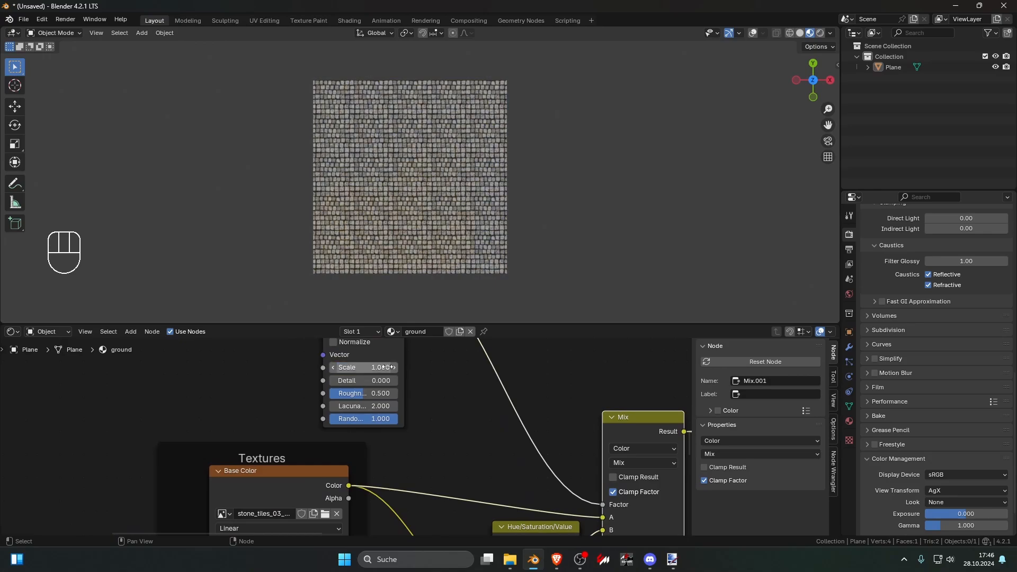
Step: Preview the Voronoi Texture's Color output on the plane and set its scale to 5.9
scroll(413, 406, down, 2)
middle_drag(414, 407, 402, 470)
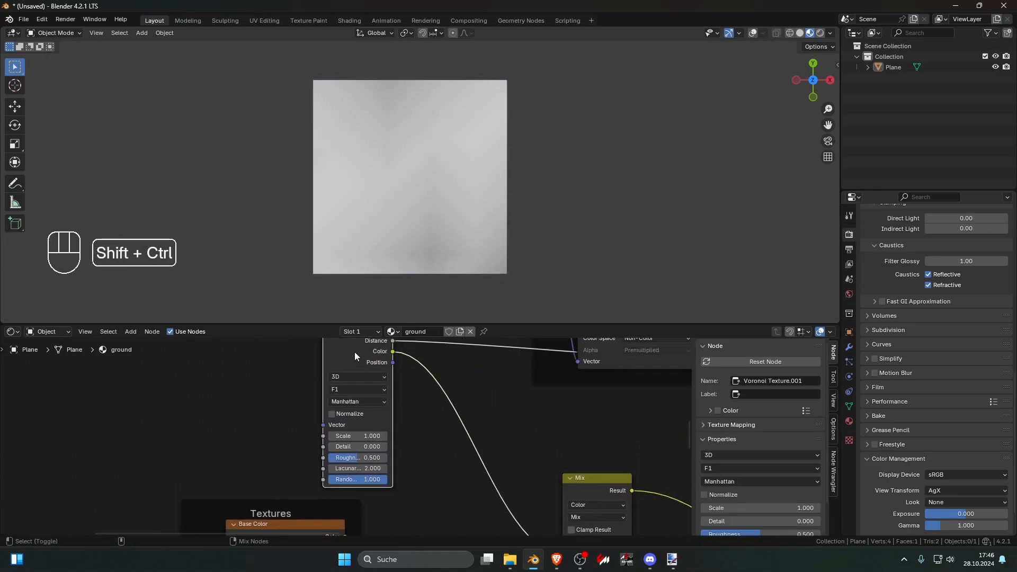
ctrl+shift+click(354, 352)
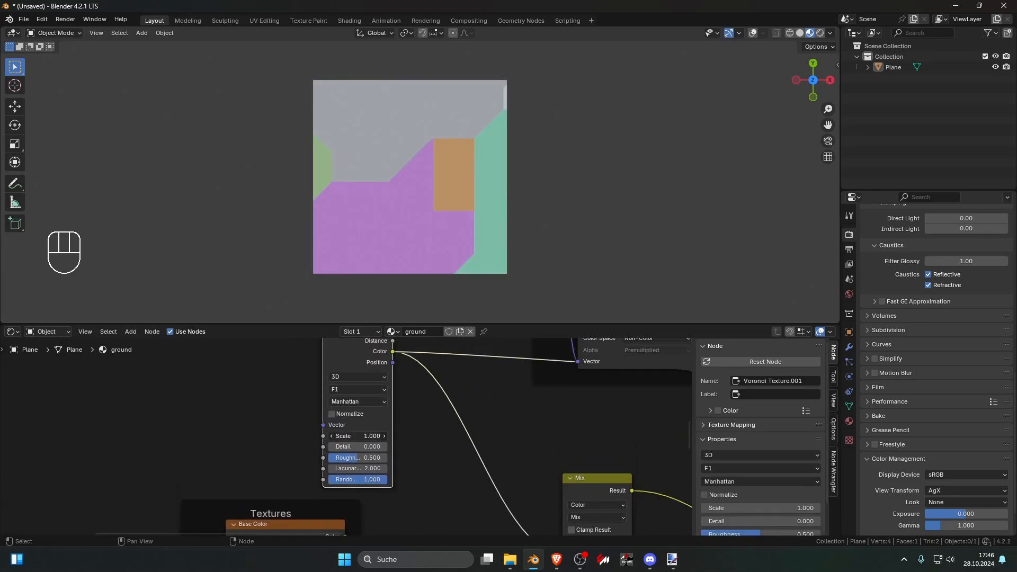
drag(357, 436, 428, 436)
Step: Preview the Mix result on the plane again and set the Hue/Saturation/Value node's Hue to 0.5
scroll(359, 436, down, 4)
middle_drag(414, 505, 373, 432)
ctrl+shift+click(491, 401)
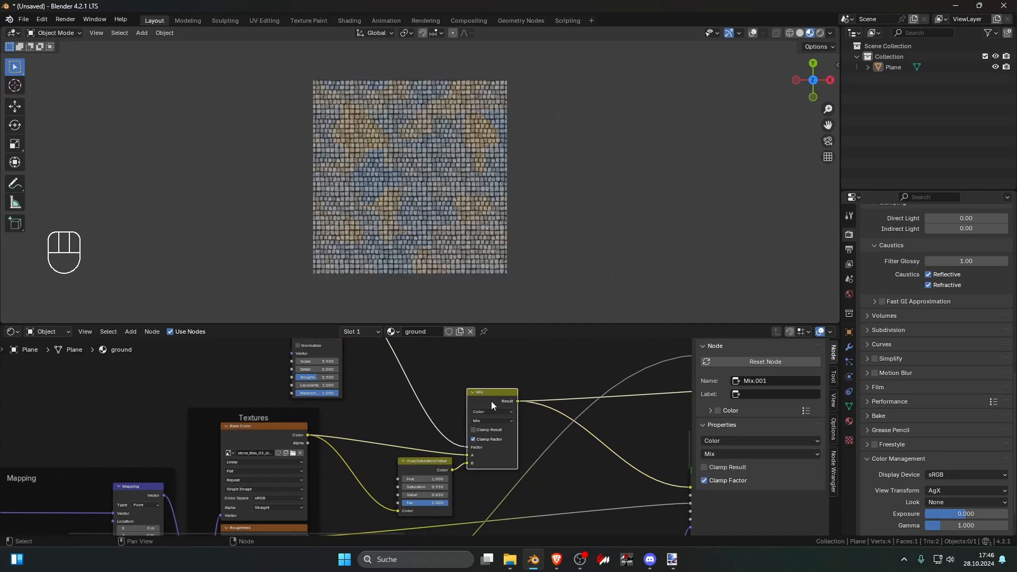
scroll(424, 450, up, 3)
click(413, 447)
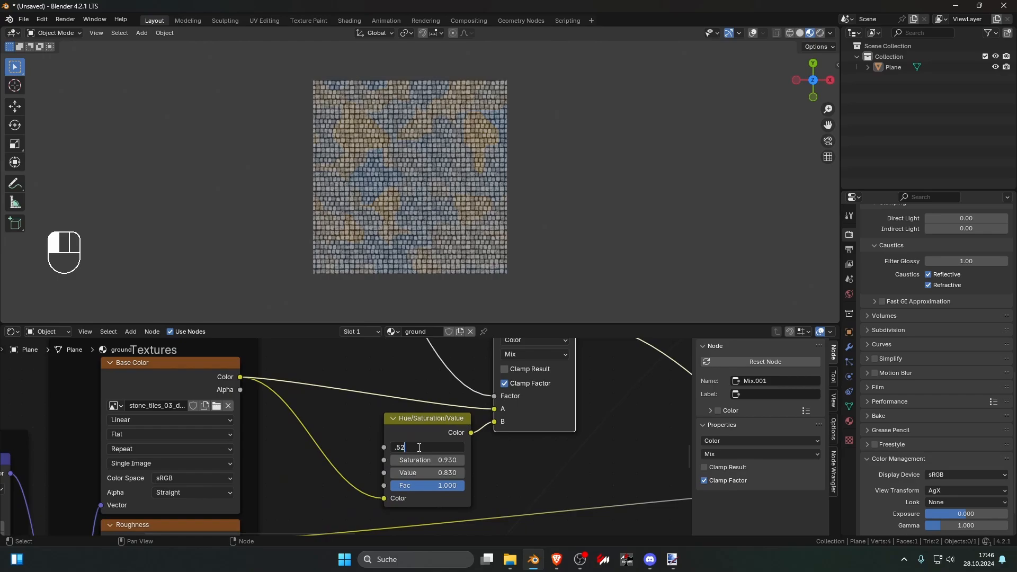
key(Return)
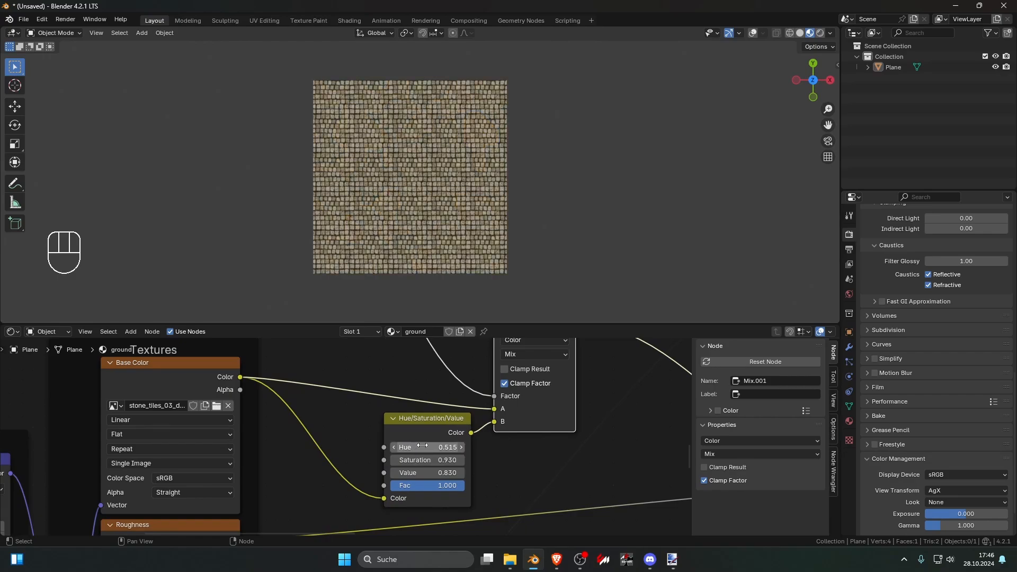
mouse_move(422, 446)
mouse_down()
mouse_move(403, 445)
mouse_move(423, 445)
mouse_up()
click(423, 446)
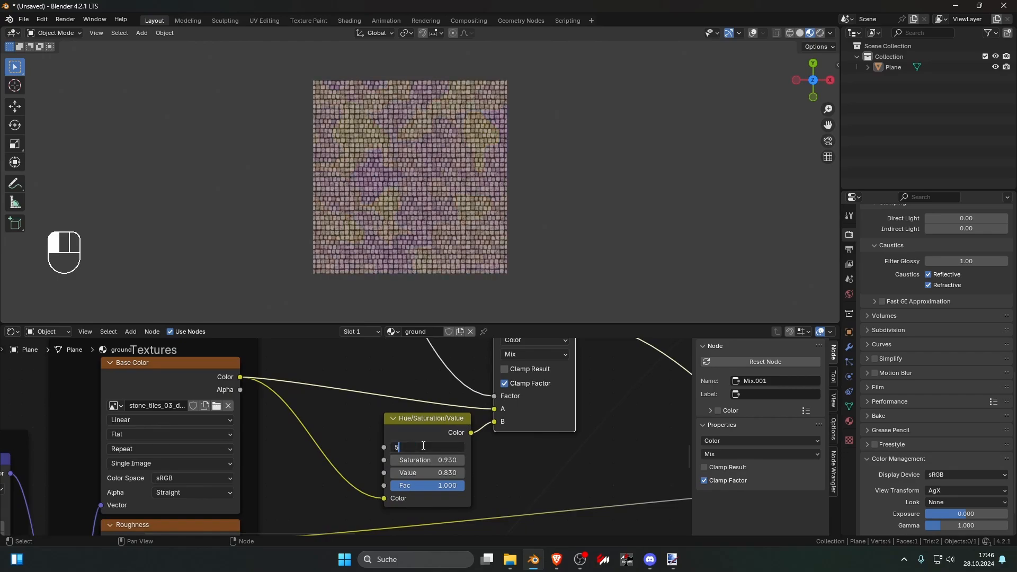
text(.5)
key(Return)
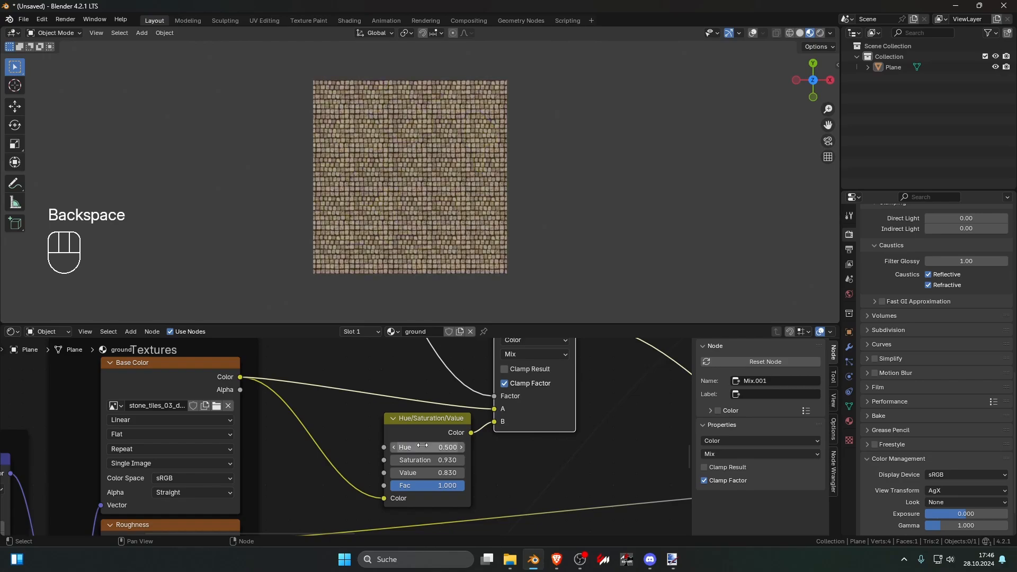
Step: Adjust the Saturation and Value of the stone tile's Hue/Saturation/Value node for subtle light and dark patches
mouse_move(425, 459)
mouse_down()
mouse_move(405, 460)
mouse_move(431, 473)
mouse_move(419, 473)
mouse_up()
scroll(416, 492, down, 10)
scroll(355, 432, up, 7)
Step: Add Texture Coordinate and Mapping nodes to the Voronoi Texture driving the stone tile color mix
middle_drag(355, 431, 446, 488)
click(407, 361)
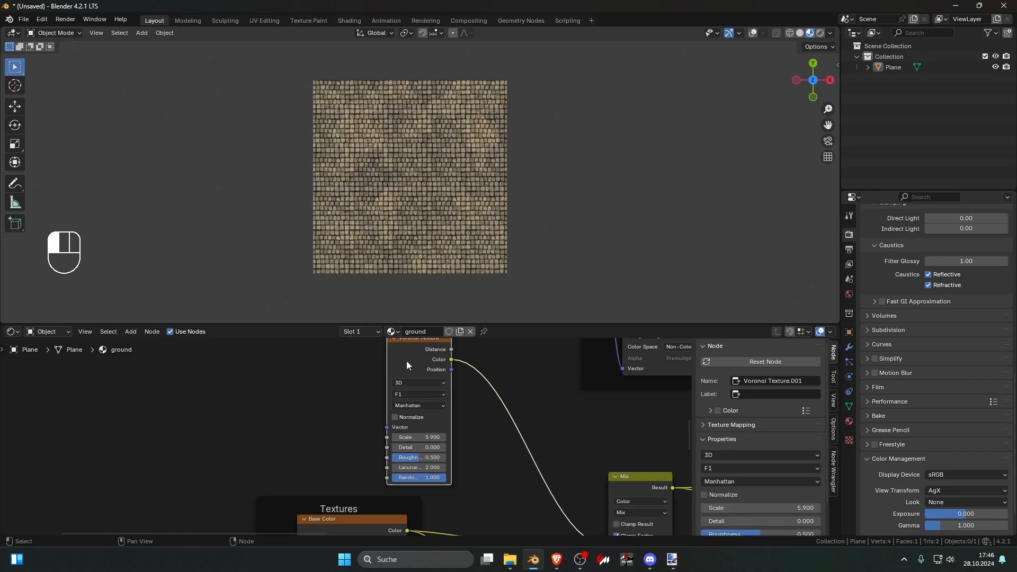
key(ctrl+t)
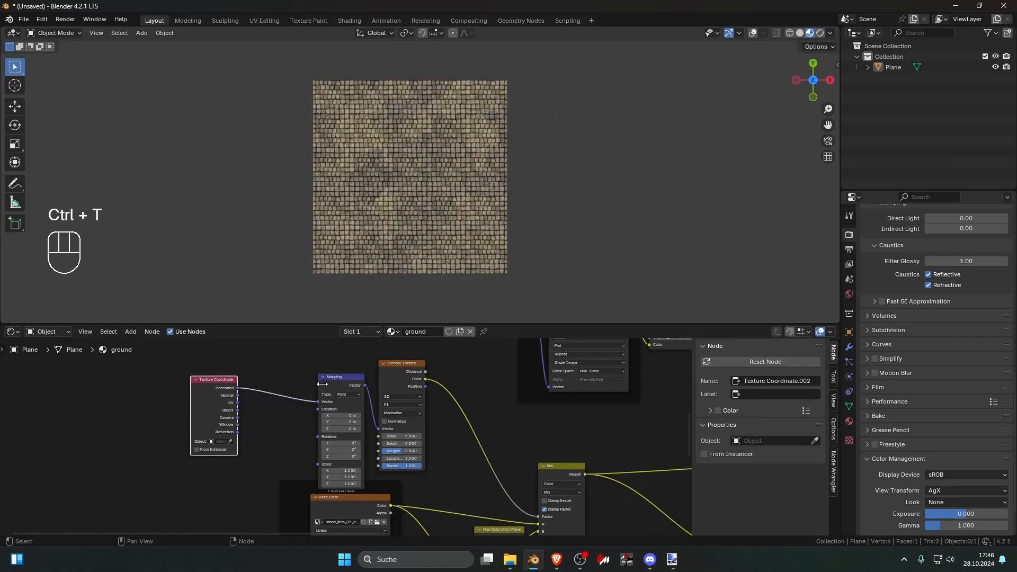
click(321, 384)
scroll(354, 415, up, 2)
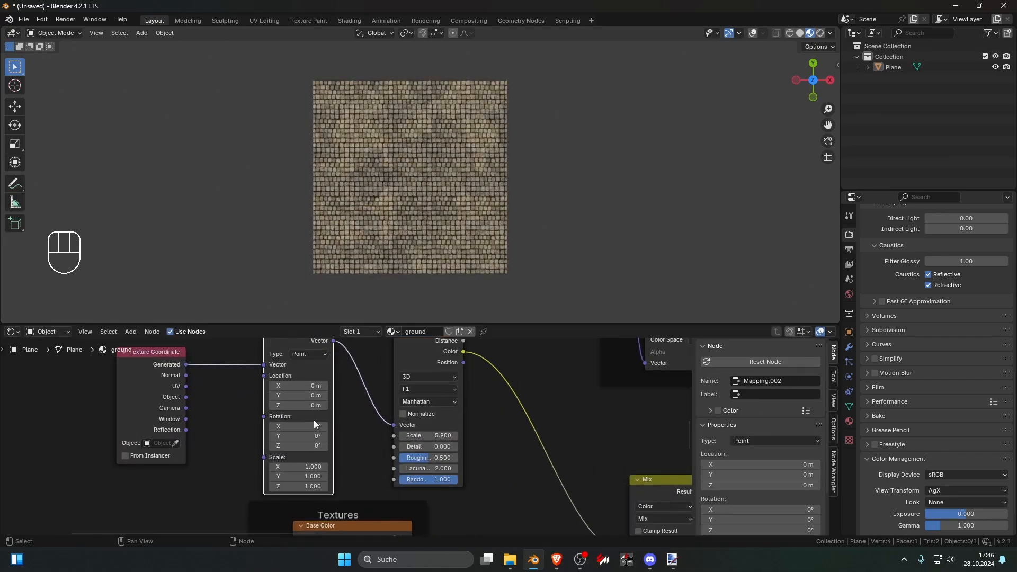
Step: Set the Detail to 15 and the Roughness to 0.417 on the Voronoi Texture driving the stone tile color mix
drag(424, 447, 535, 447)
mouse_move(421, 447)
mouse_down()
mouse_move(459, 459)
mouse_move(400, 458)
mouse_move(423, 459)
mouse_up()
scroll(455, 467, down, 2)
Step: Set the stone tile's Hue/Saturation/Value node to a Value of 0.52 and check the patches on the plane
middle_drag(545, 527, 425, 388)
scroll(411, 416, up, 5)
mouse_move(423, 459)
mouse_down()
mouse_move(456, 460)
mouse_move(402, 459)
mouse_move(435, 459)
mouse_up()
scroll(479, 262, down, 3)
scroll(480, 251, up, 12)
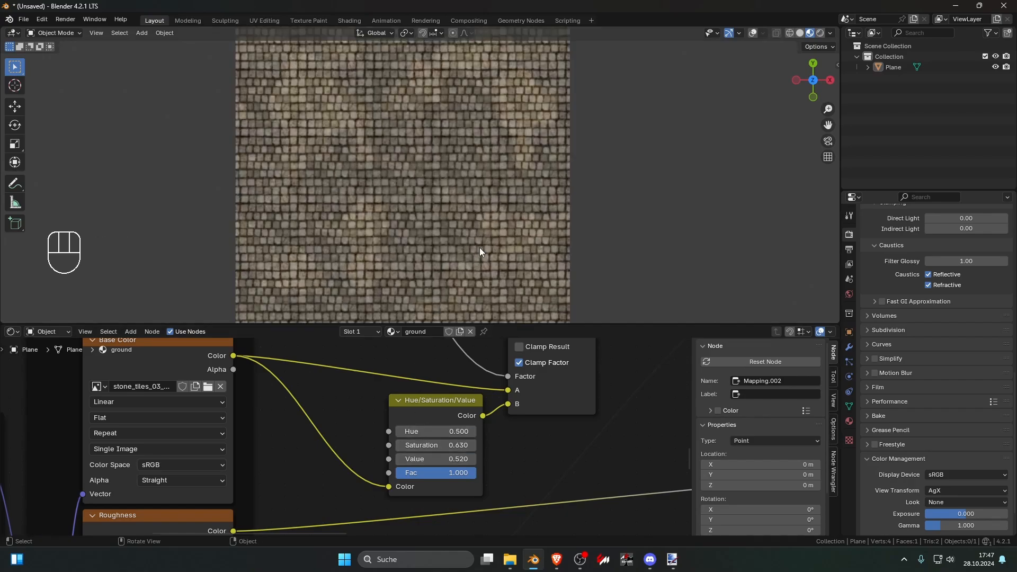
scroll(465, 247, down, 10)
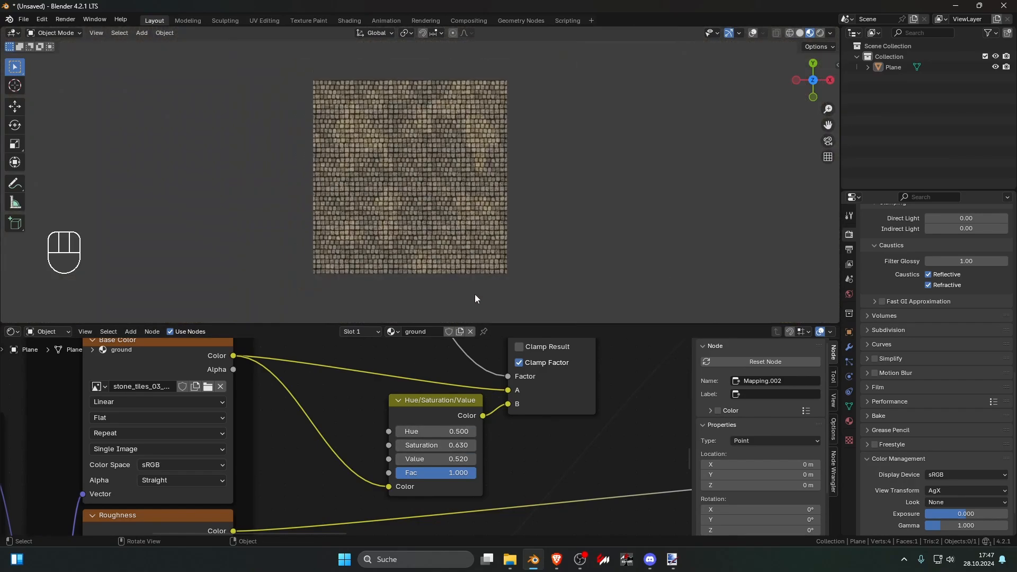
scroll(548, 417, down, 5)
scroll(420, 452, up, 2)
Step: Preview the Mix Shader output and set the stone tile's Hue/Saturation/Value node to Saturation 1.2 and Value 0.78
ctrl+shift+click(566, 423)
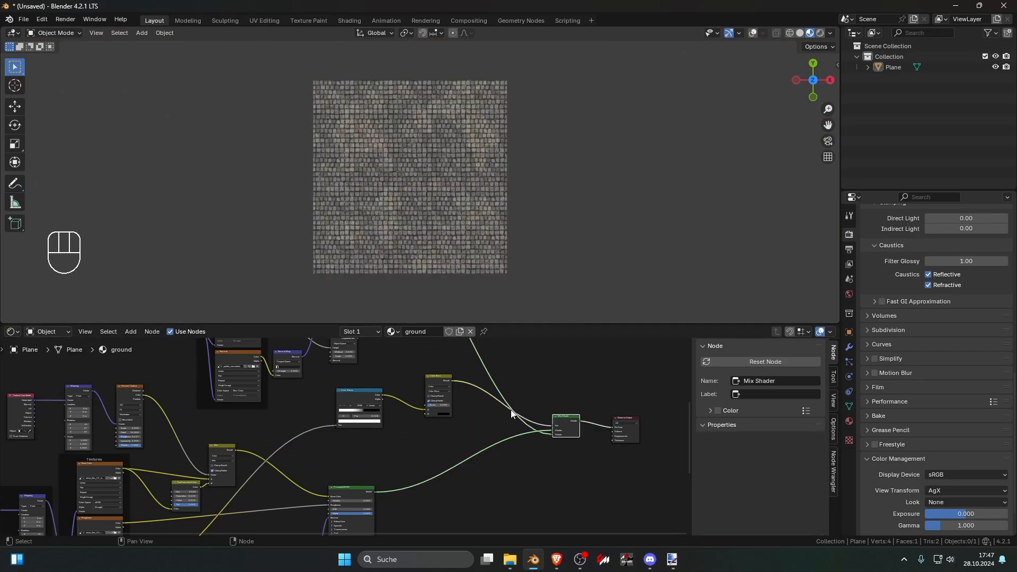
scroll(413, 412, up, 6)
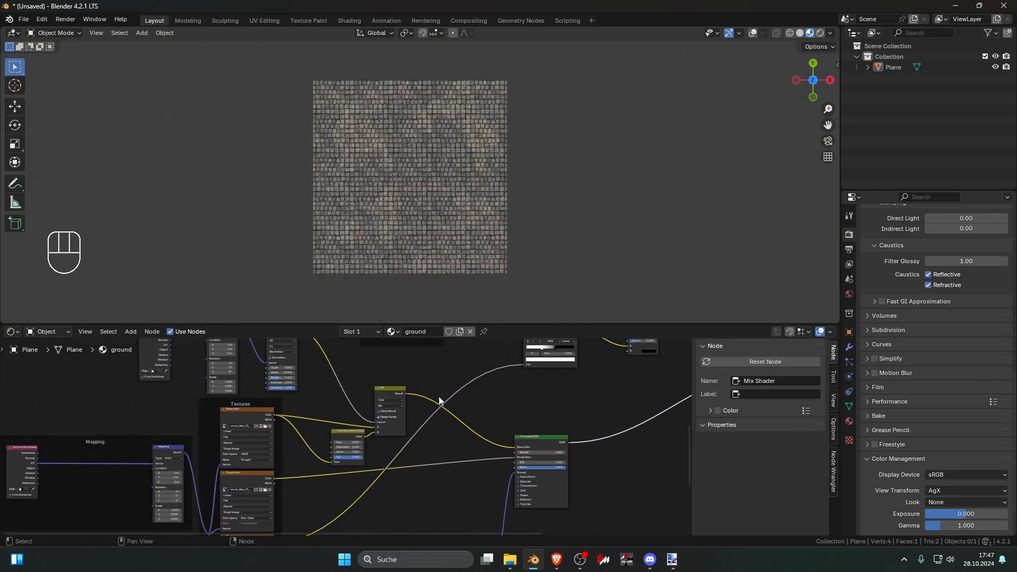
shift+drag(371, 452, 392, 439)
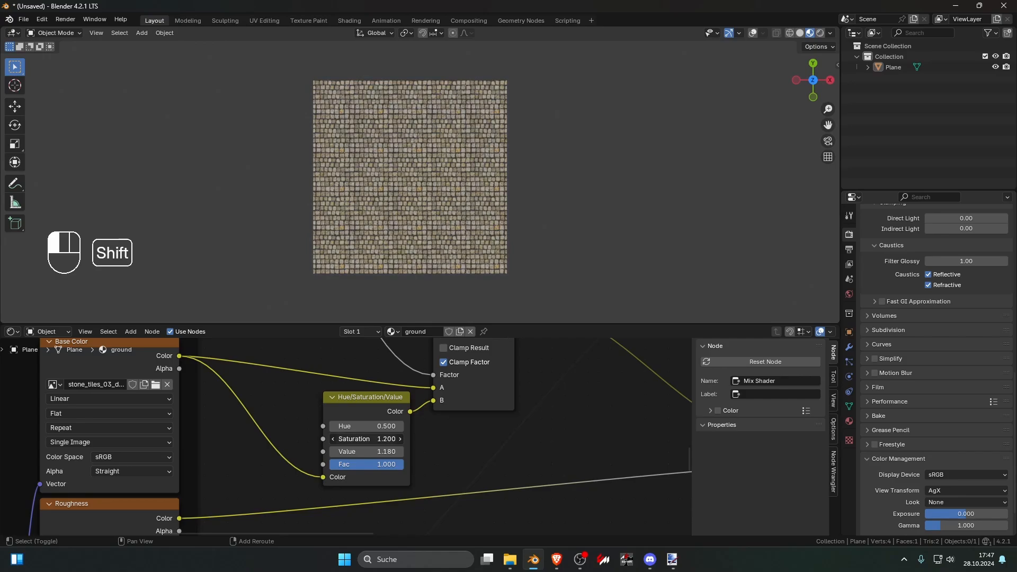
shift+drag(371, 451, 331, 452)
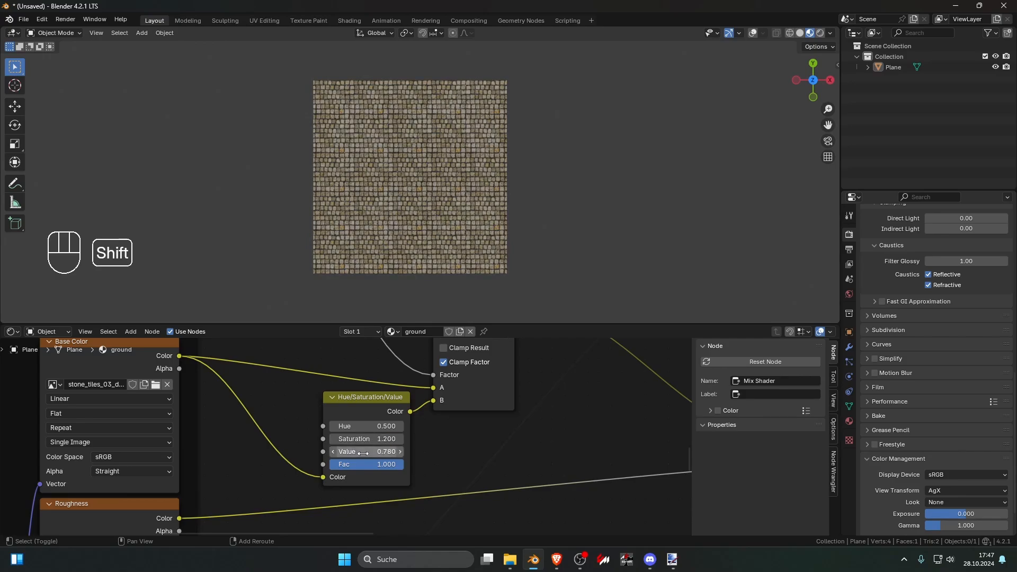
scroll(521, 232, down, 6)
scroll(453, 230, up, 8)
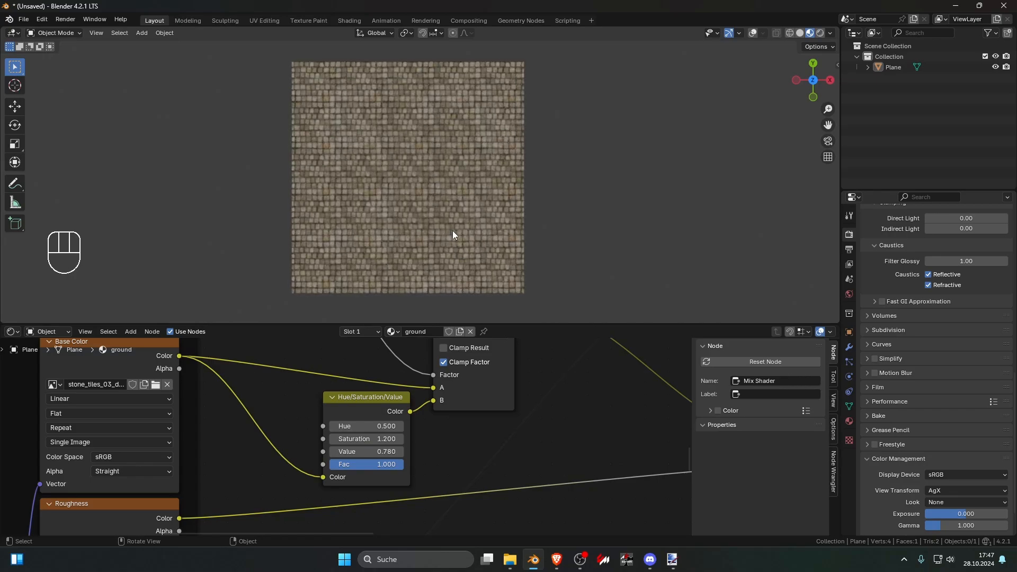
scroll(343, 436, down, 12)
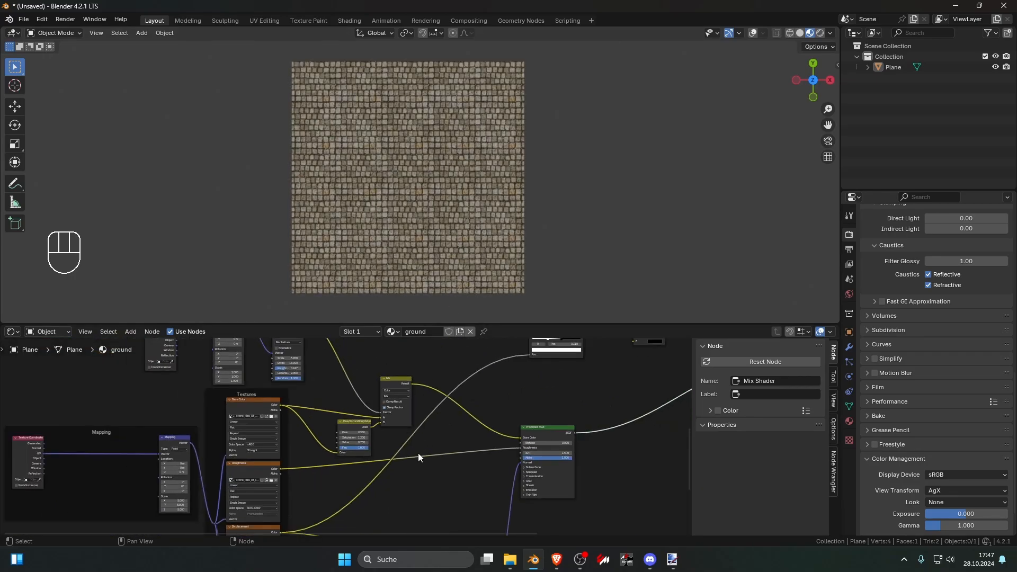
Step: Examine the connections between the stone tile textures, the color Mix node and the Principled BSDF
middle_drag(418, 453, 423, 388)
scroll(411, 412, down, 10)
scroll(440, 476, up, 5)
middle_drag(406, 425, 443, 396)
scroll(440, 434, up, 4)
click(457, 436)
scroll(490, 380, down, 6)
scroll(443, 396, up, 3)
middle_drag(433, 443, 335, 443)
Step: Try to insert a duplicate of the stone tile's color Mix node into the Roughness link
click(351, 395)
middle_drag(376, 405, 390, 372)
scroll(390, 372, down, 1)
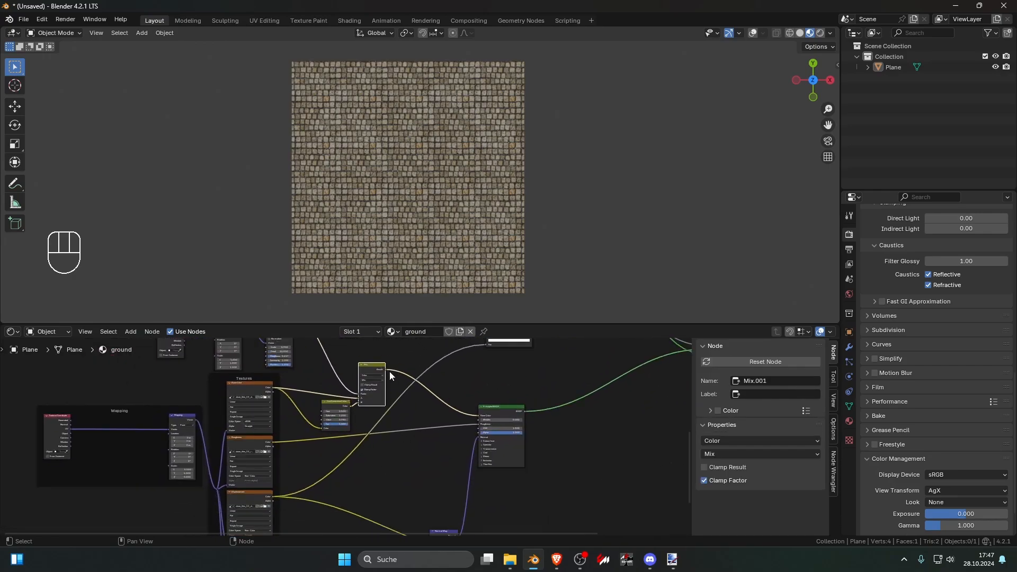
key(shift+d)
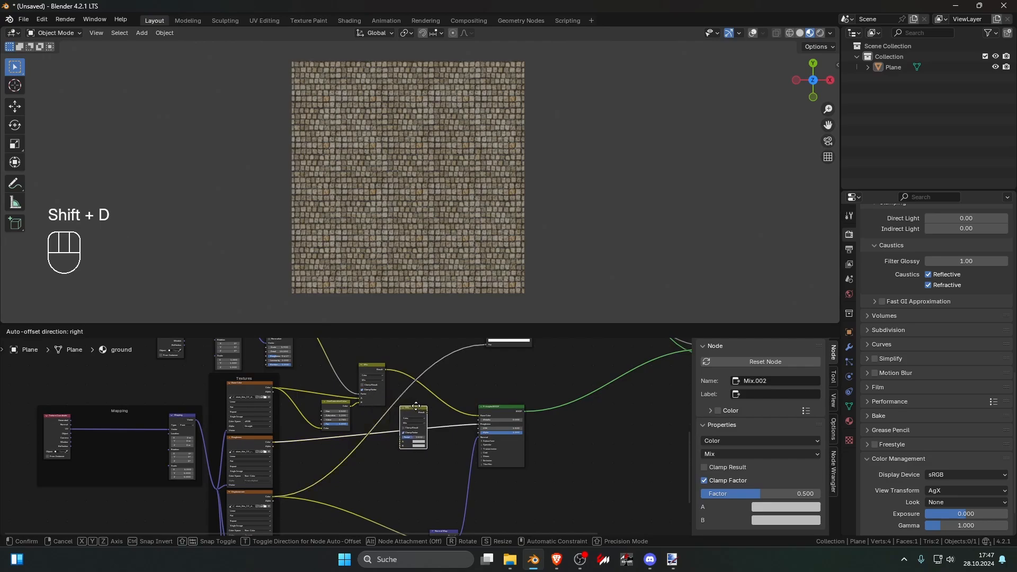
click(416, 399)
middle_drag(416, 398, 415, 430)
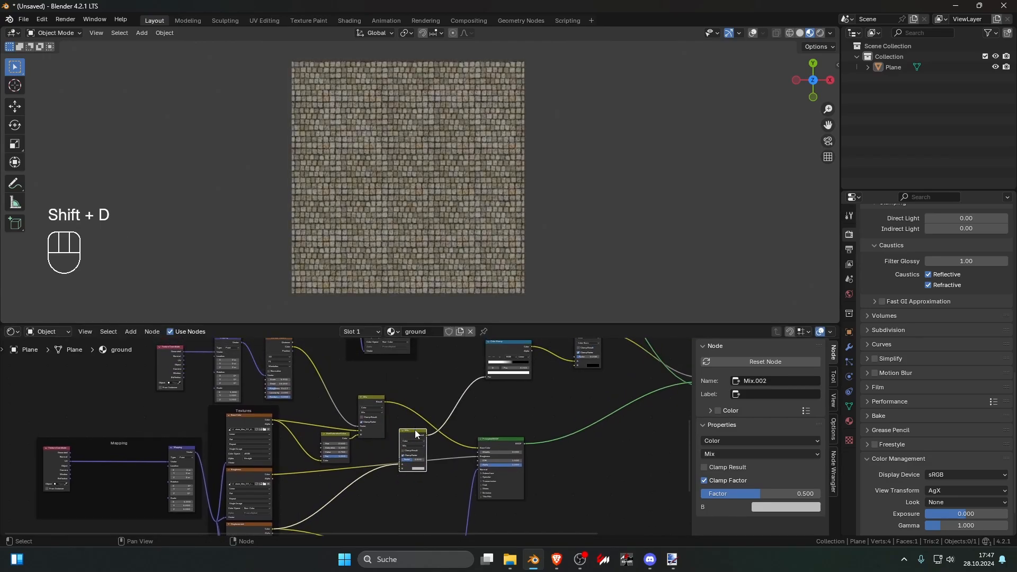
key(ctrl+x)
Step: Try a duplicate Mix node between the stone tile's Roughness texture and the Principled BSDF, with the Voronoi Texture driving its Factor
click(370, 400)
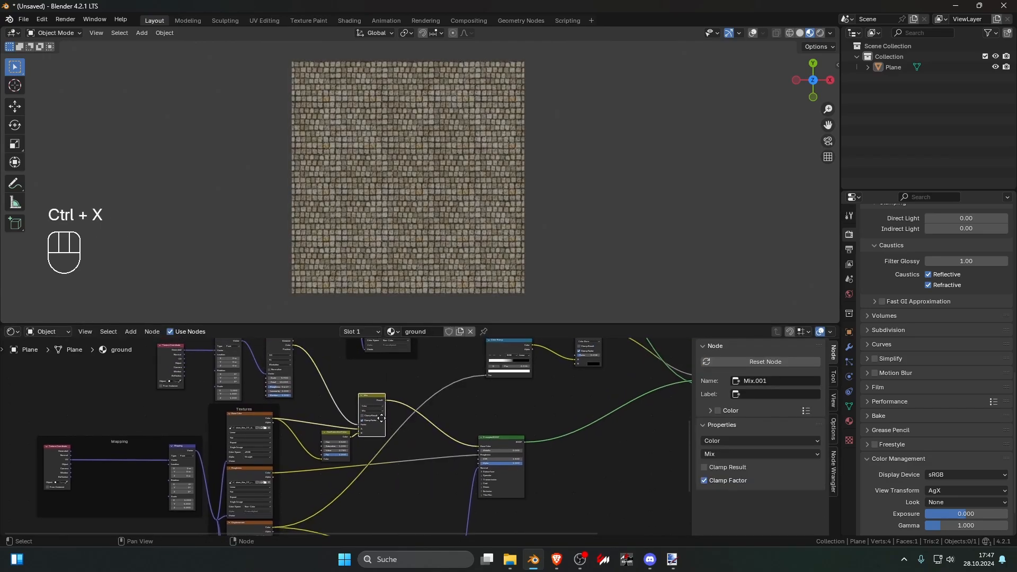
middle_drag(370, 401, 378, 372)
key(shift+d)
click(423, 412)
middle_drag(423, 412, 426, 451)
drag(306, 355, 414, 477)
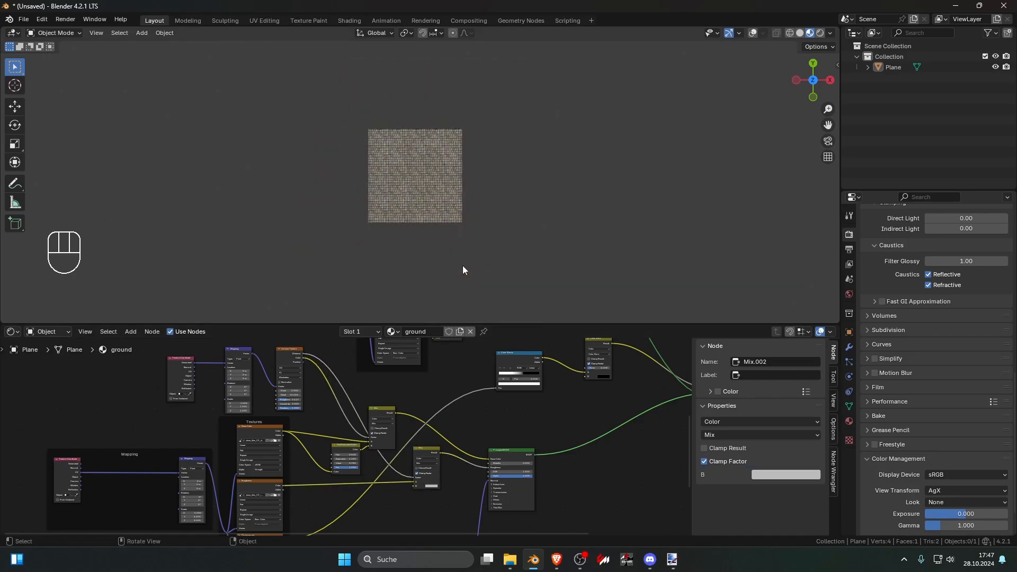
scroll(462, 266, up, 1)
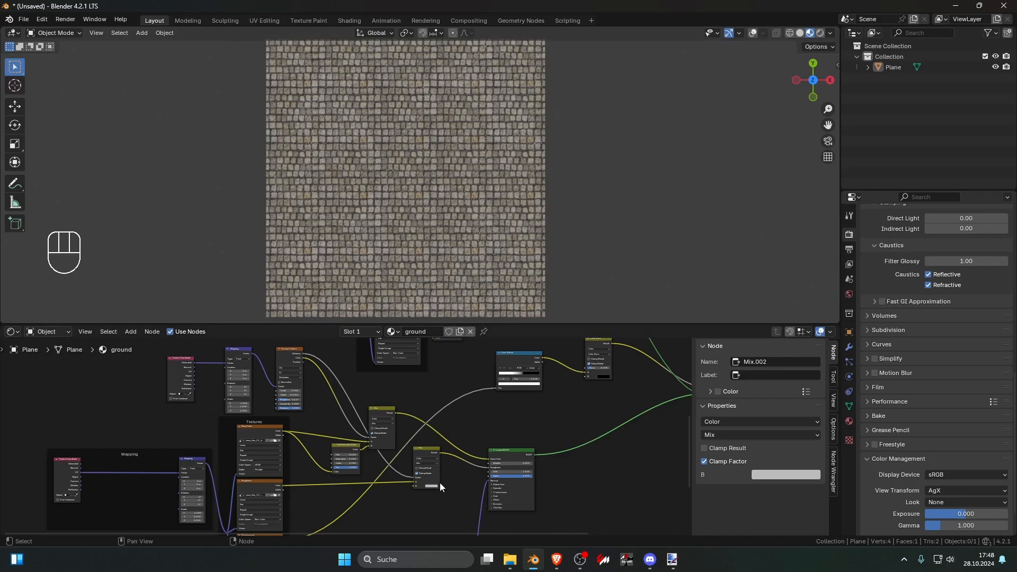
middle_drag(440, 482, 406, 367)
key(ctrl+x)
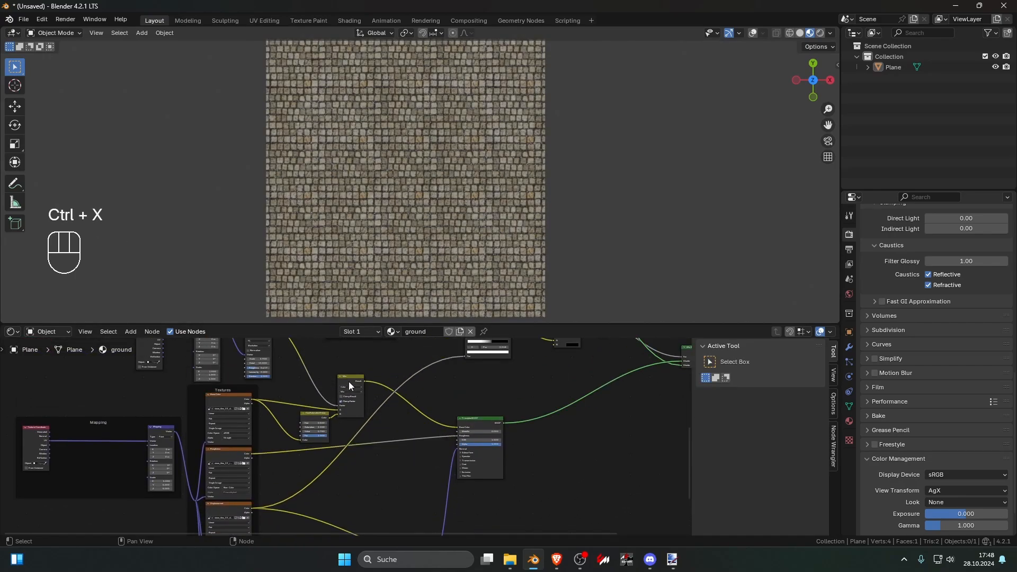
Step: Insert a duplicate of the color Mix node between the stone tile's Normal texture and the Normal Map node
click(348, 382)
scroll(404, 447, down, 1)
key(shift+d)
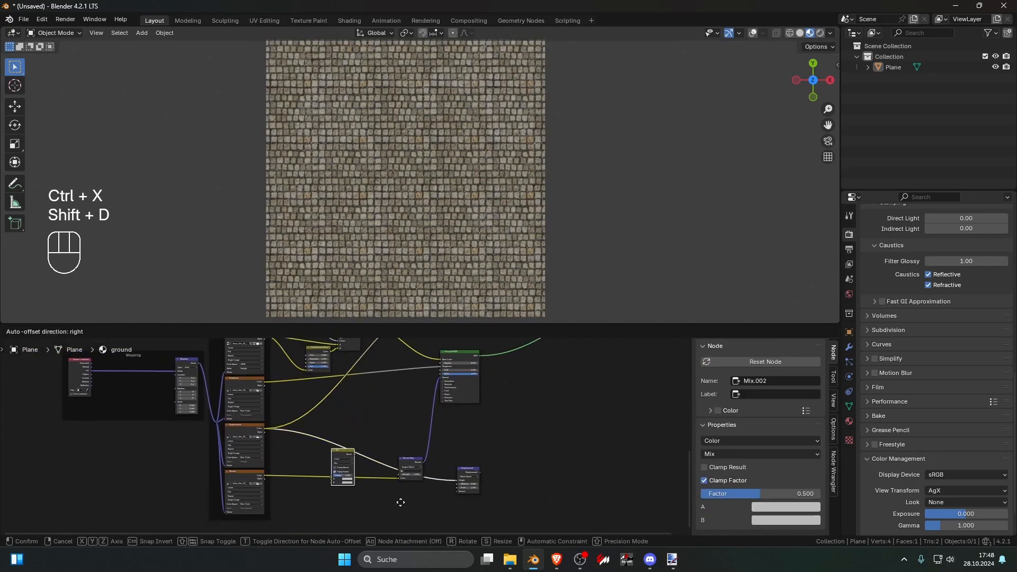
click(400, 503)
middle_drag(399, 510, 443, 485)
scroll(445, 463, up, 3)
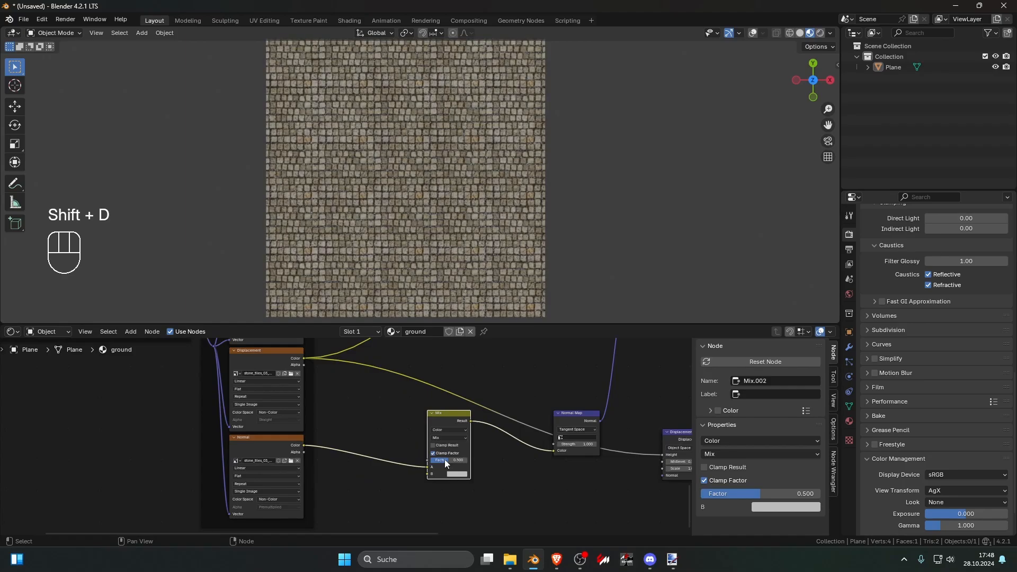
scroll(423, 244, up, 8)
scroll(424, 244, down, 6)
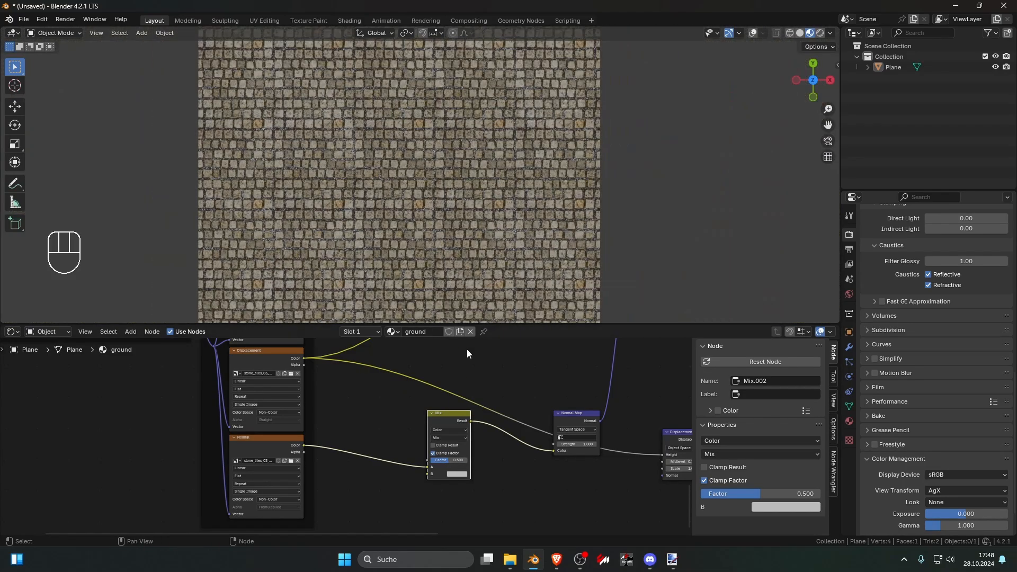
Step: Connect the Voronoi Texture to the Factor of the Mix node on the normal link and check the plane
scroll(434, 497, down, 3)
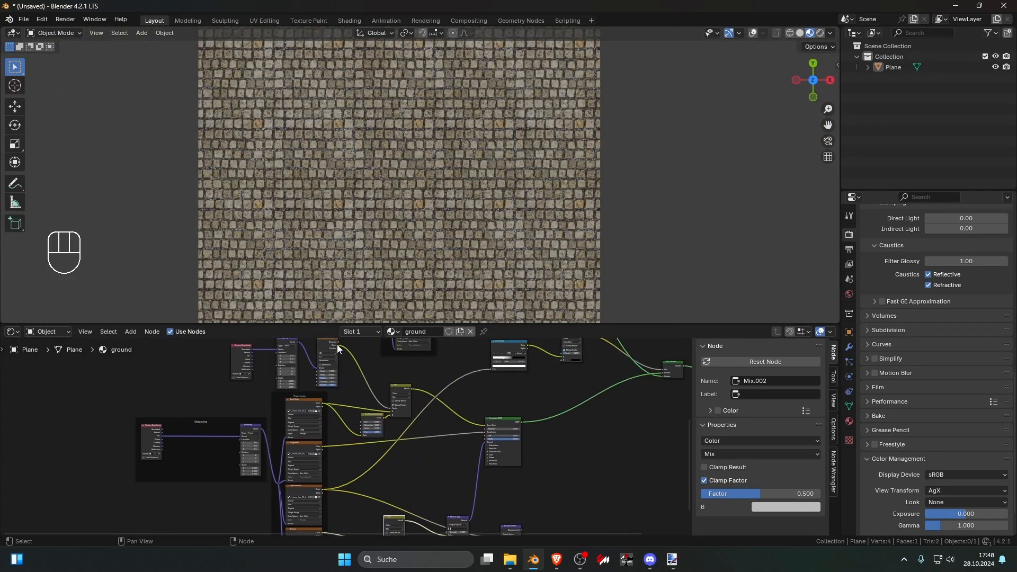
drag(338, 345, 386, 454)
scroll(468, 222, down, 3)
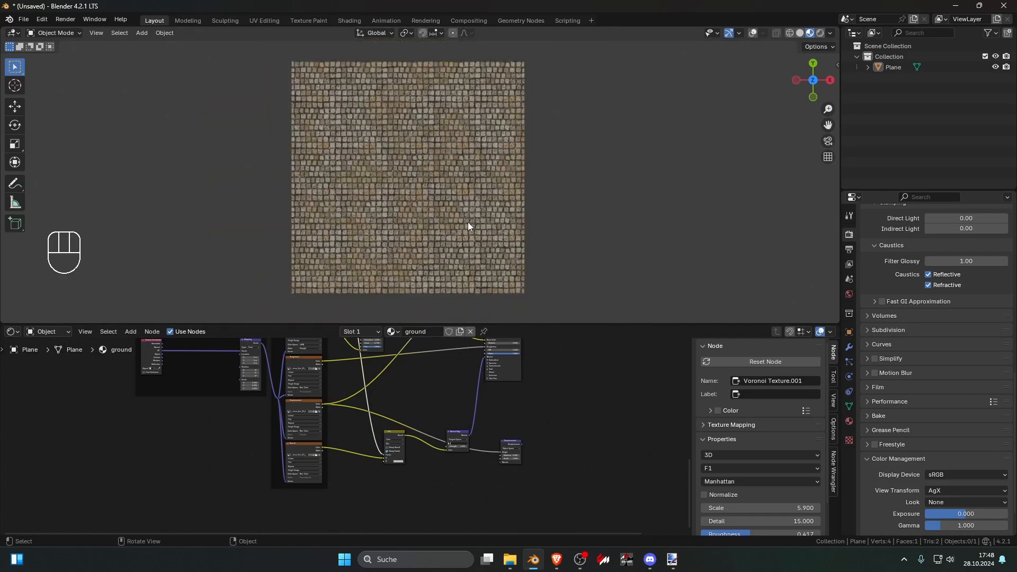
scroll(504, 225, down, 3)
scroll(504, 226, up, 8)
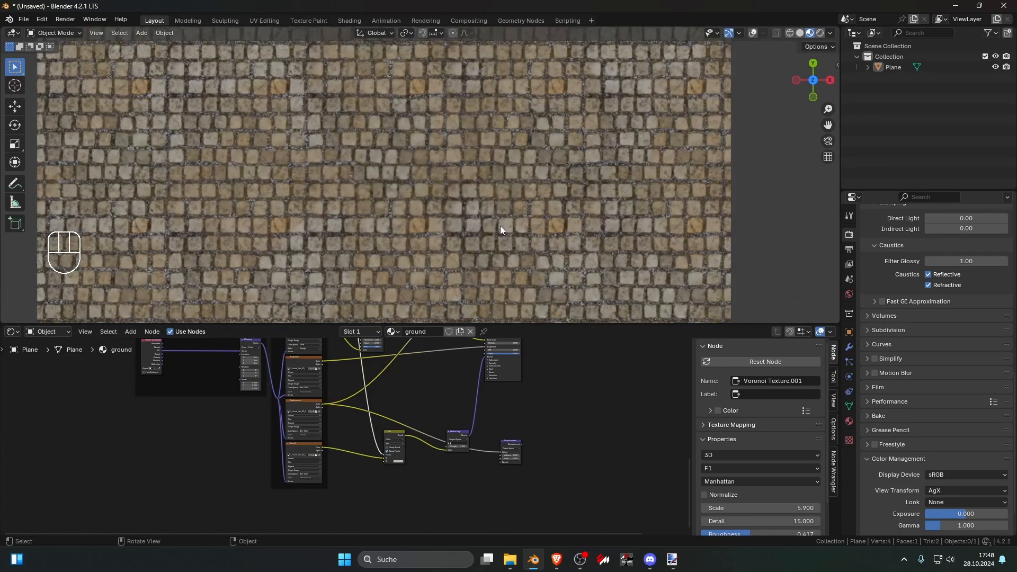
scroll(447, 447, up, 3)
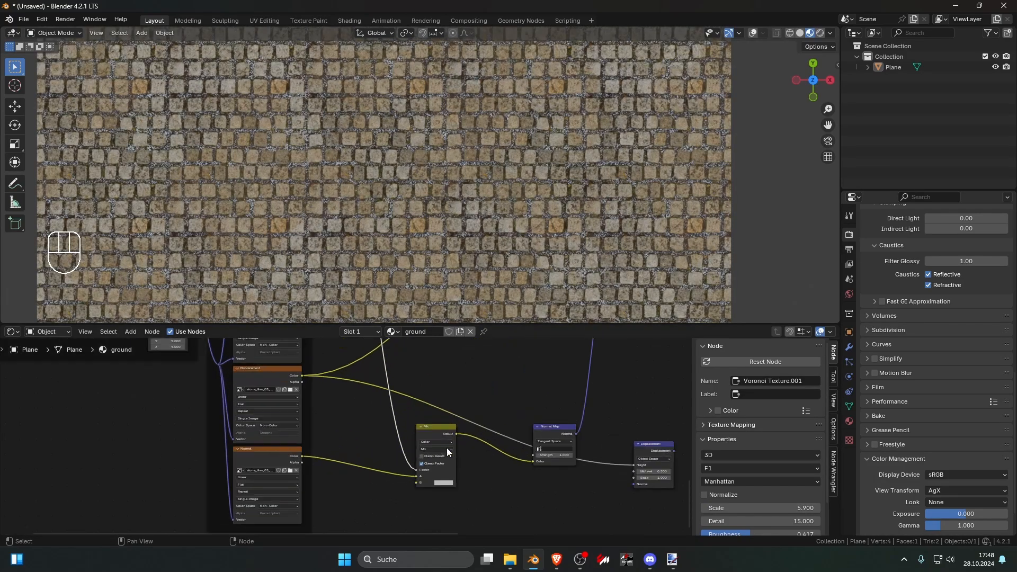
Step: Preview the Normal Map output and set the normal Mix node's B color to blue, with Red 0, Green 0 and Blue 0.738
ctrl+shift+click(573, 430)
scroll(474, 212, down, 3)
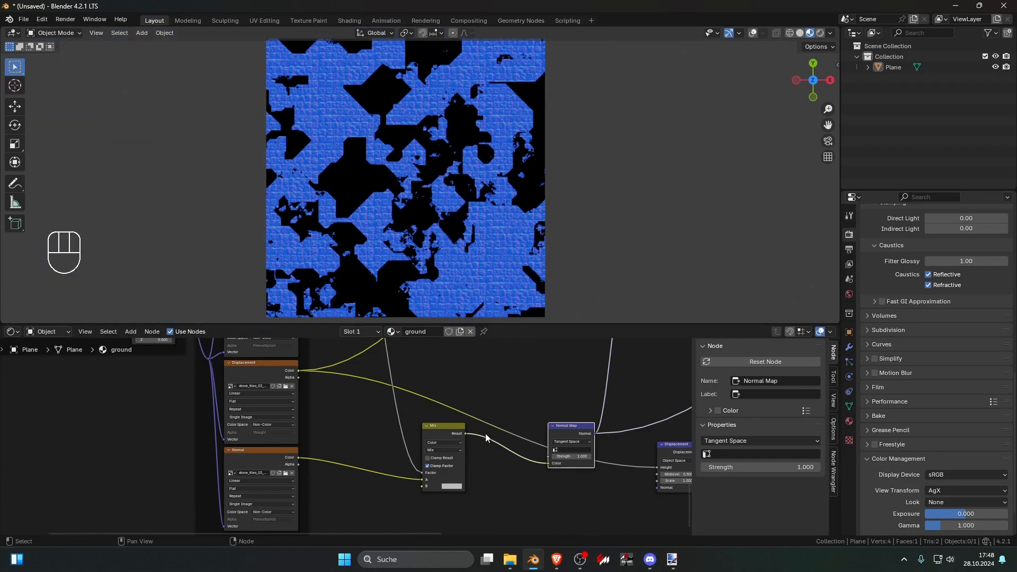
scroll(485, 433, up, 2)
click(500, 510)
mouse_move(580, 391)
mouse_down()
mouse_move(580, 423)
mouse_move(580, 366)
mouse_move(579, 411)
mouse_move(568, 376)
mouse_up()
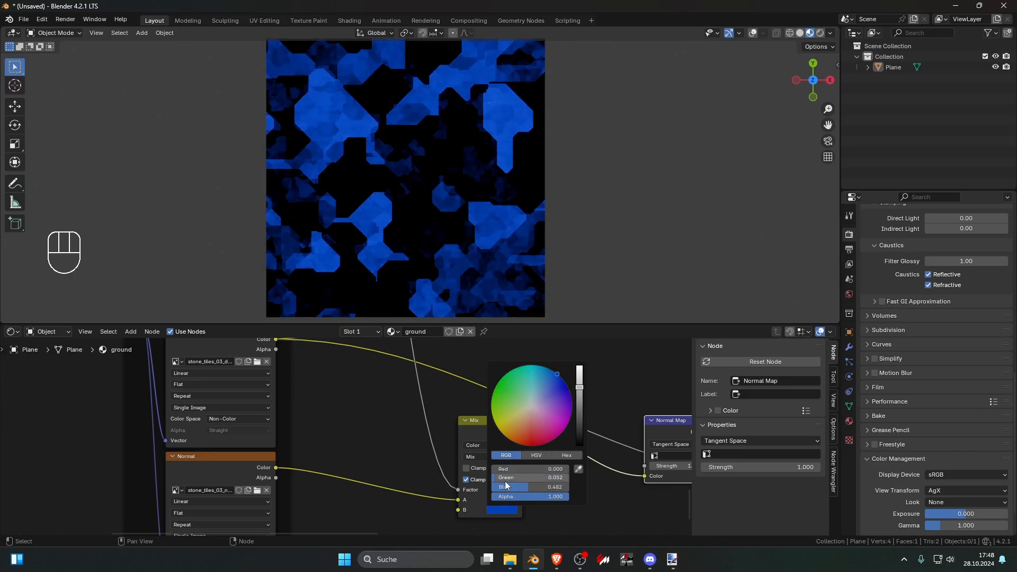
drag(504, 480, 554, 488)
mouse_move(580, 368)
mouse_down()
mouse_move(579, 397)
mouse_move(580, 376)
mouse_up()
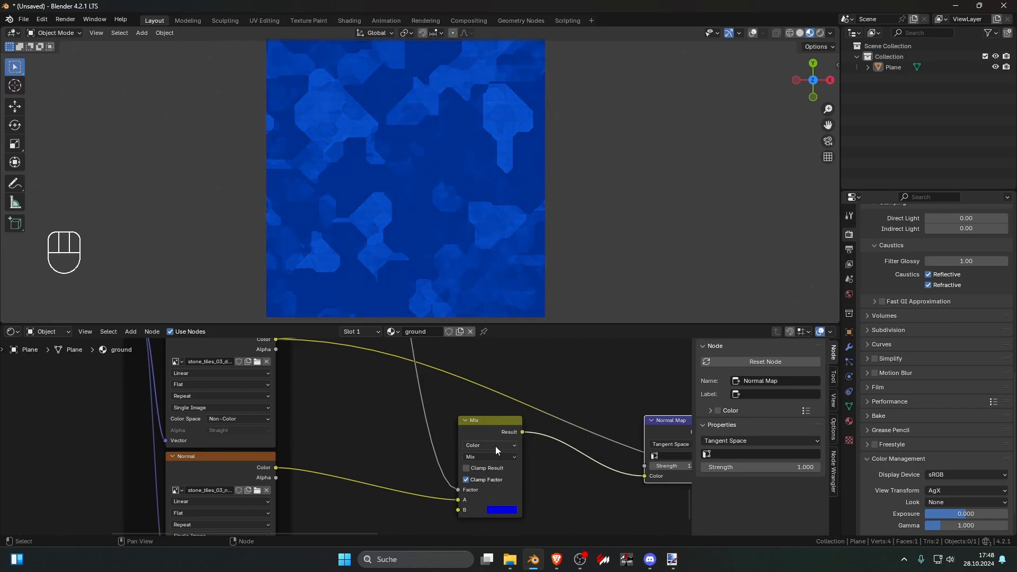
Step: Set the normal Mix node's blend mode to Overlay and its B color to black
click(510, 456)
click(500, 440)
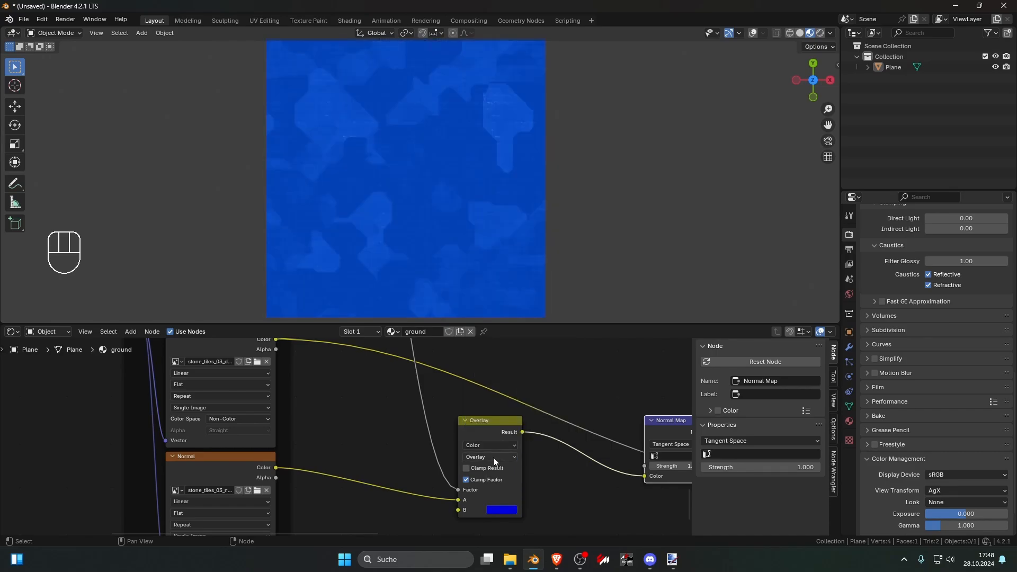
click(502, 510)
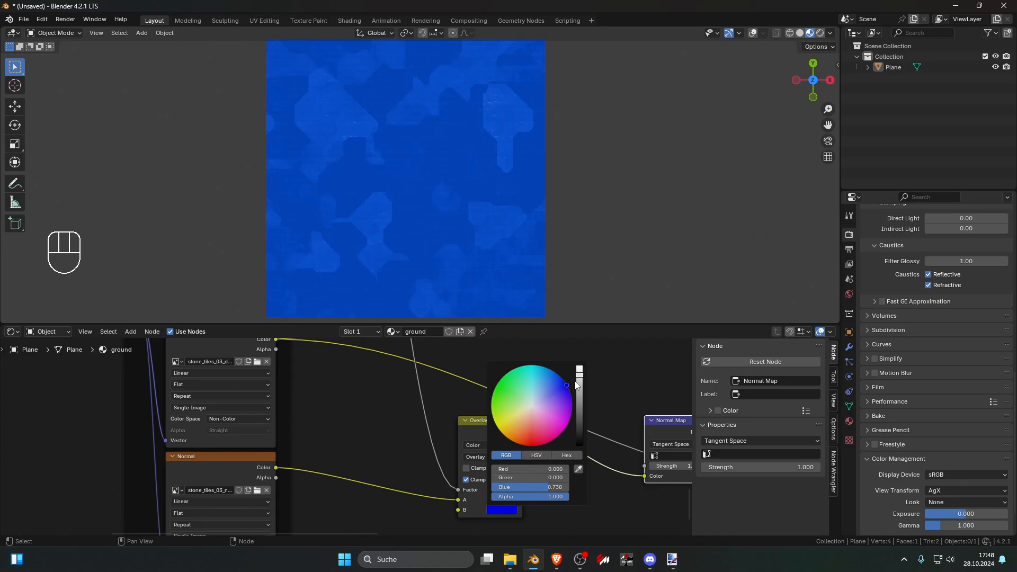
drag(579, 375, 580, 446)
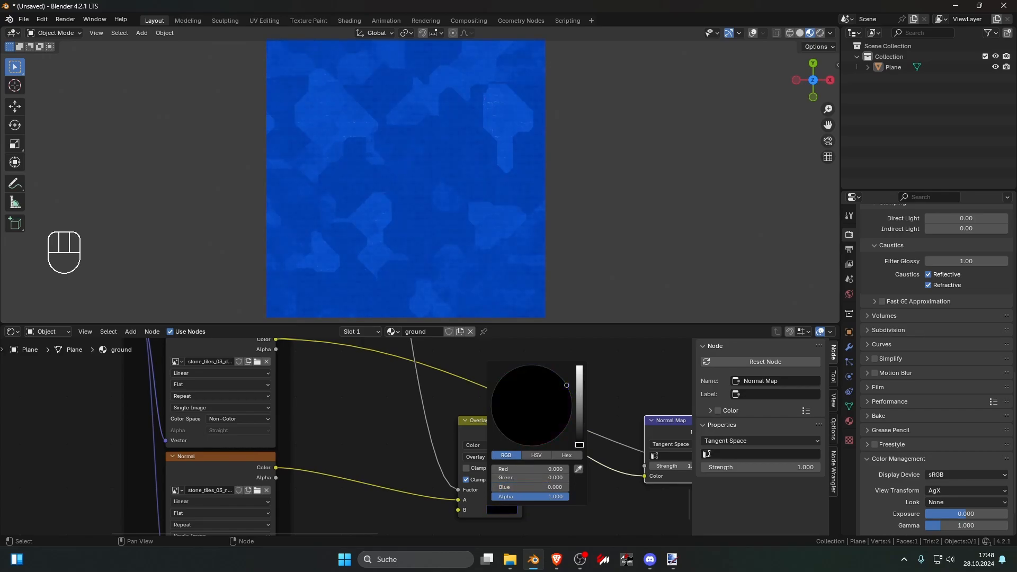
Step: Preview the stone tile's Principled BSDF output and inspect the tile variation on the plane from near and far
scroll(507, 436, down, 8)
scroll(507, 436, down, 5)
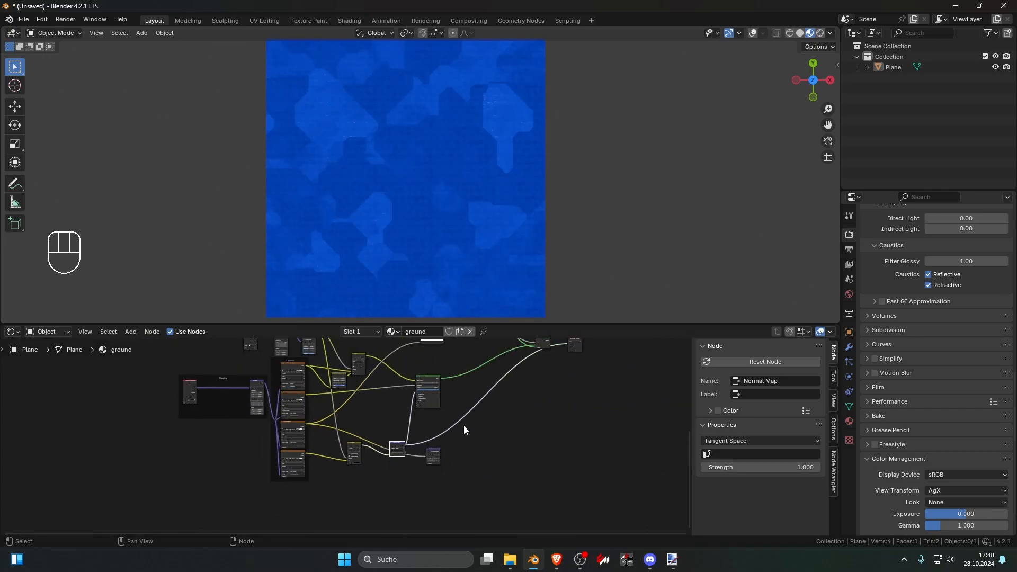
scroll(461, 432, up, 3)
ctrl+shift+click(459, 428)
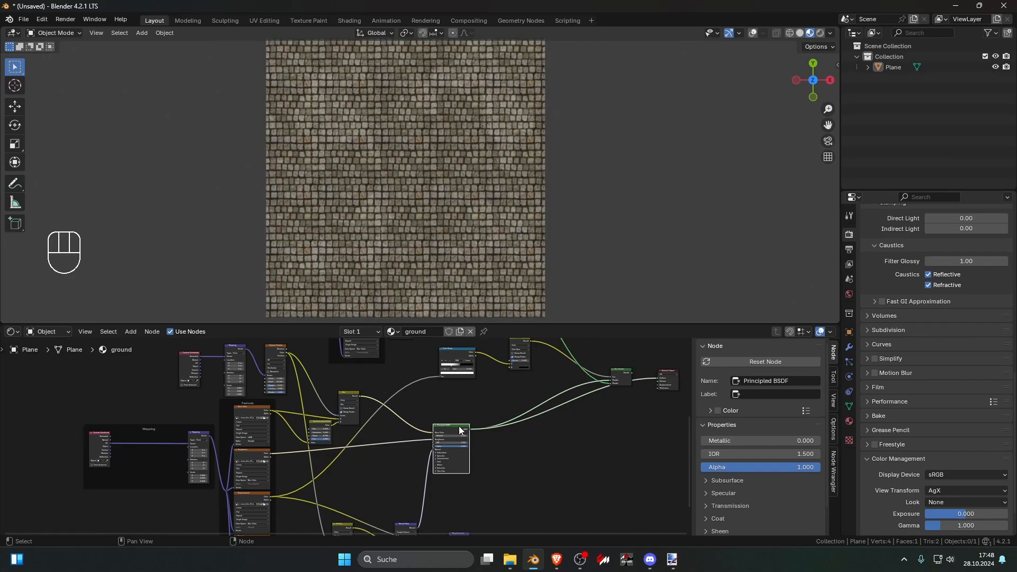
scroll(500, 263, down, 4)
scroll(500, 262, up, 4)
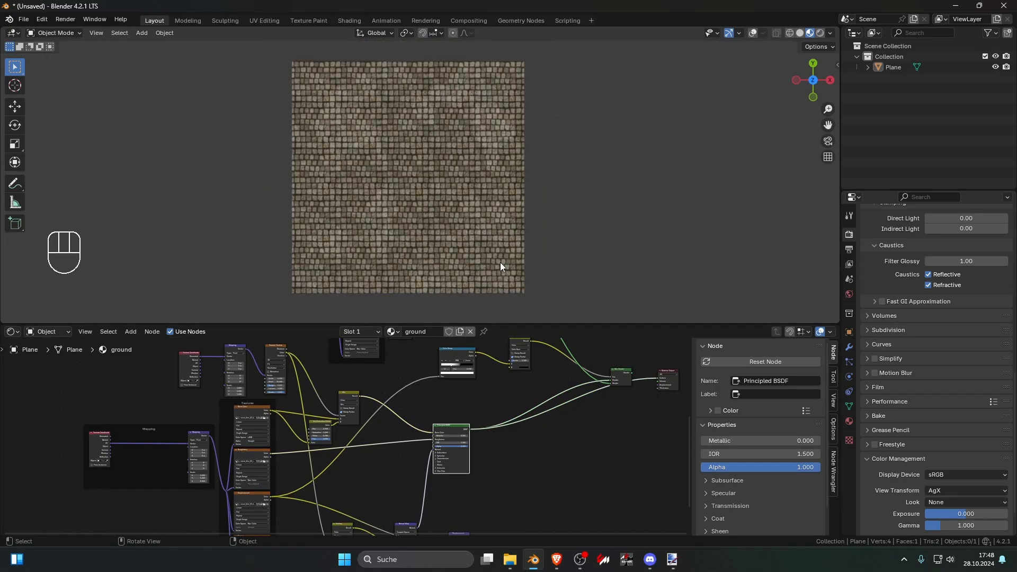
scroll(453, 255, down, 4)
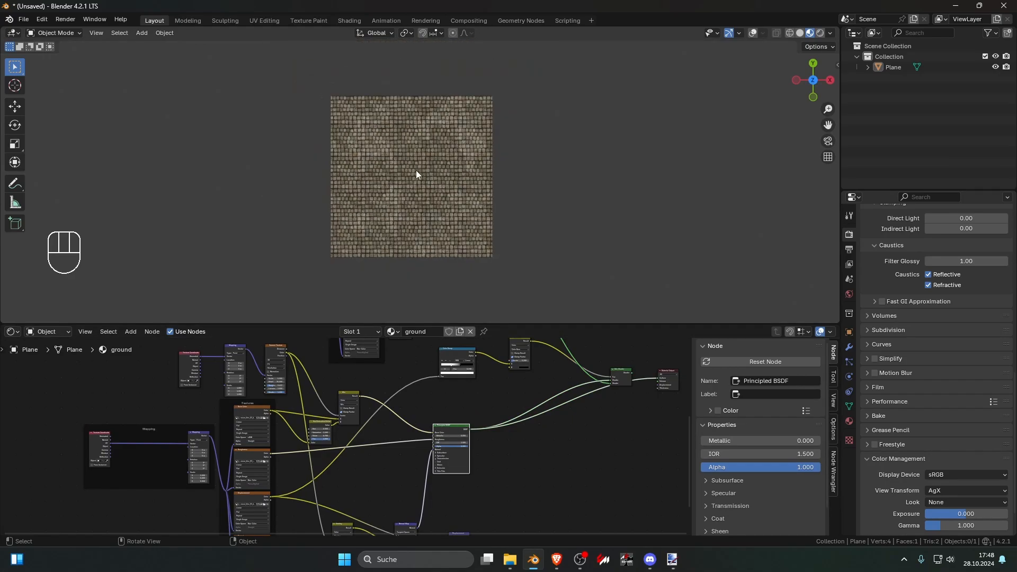
scroll(424, 189, up, 3)
scroll(425, 189, up, 1)
click(472, 195)
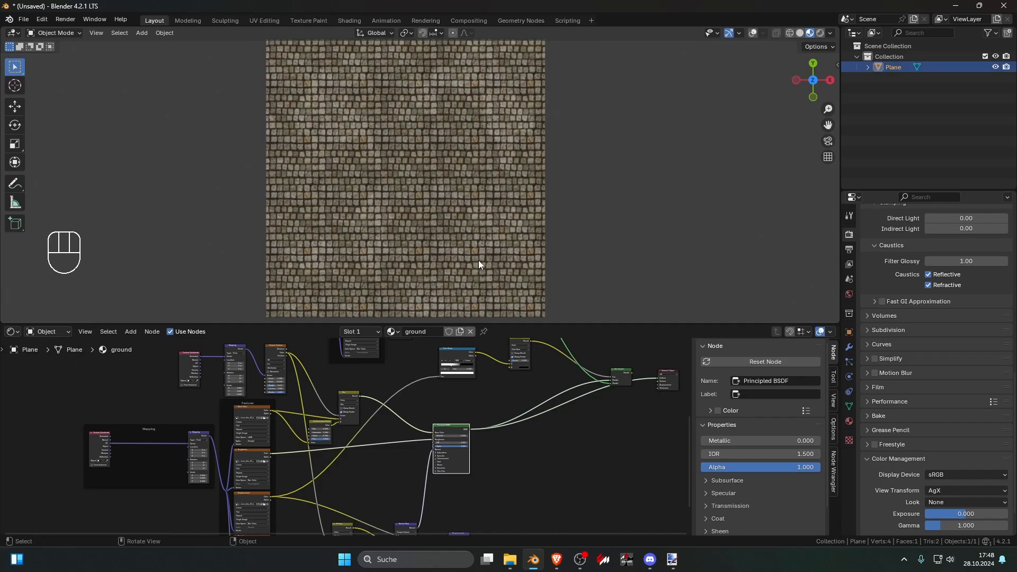
Step: Preview the Mix Shader output again and move the stone tile's mapping, texture, Voronoi and mix nodes farther from the Principled BSDF
middle_drag(500, 342, 461, 357)
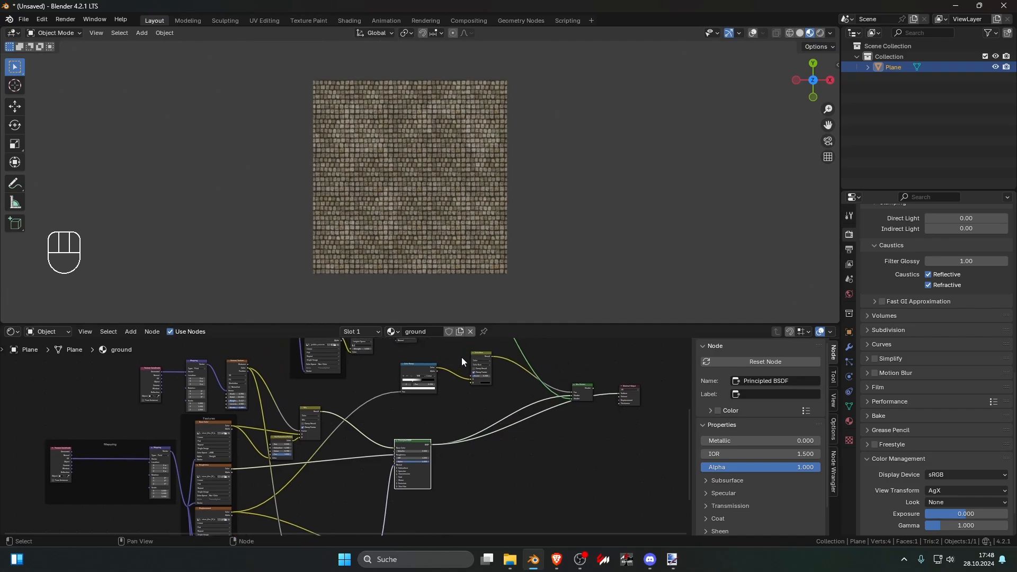
ctrl+shift+click(586, 391)
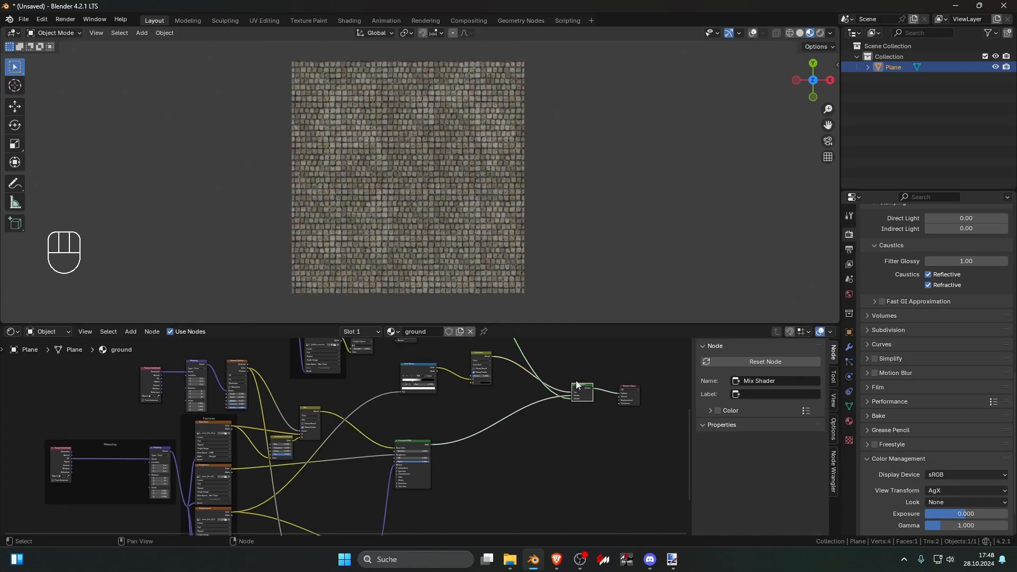
scroll(336, 418, down, 7)
middle_drag(332, 412, 391, 381)
drag(277, 362, 318, 381)
drag(382, 387, 288, 423)
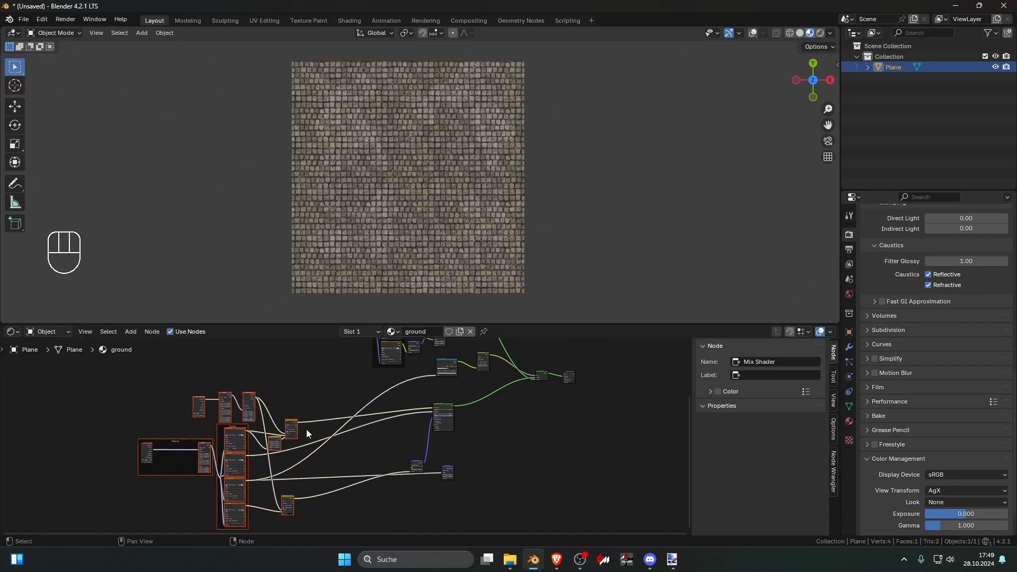
Step: Move the stone tile's Normal Map and displacement nodes farther from the Principled BSDF, nearer to the texture nodes
drag(389, 450, 458, 490)
key(g)
click(388, 486)
click(443, 479)
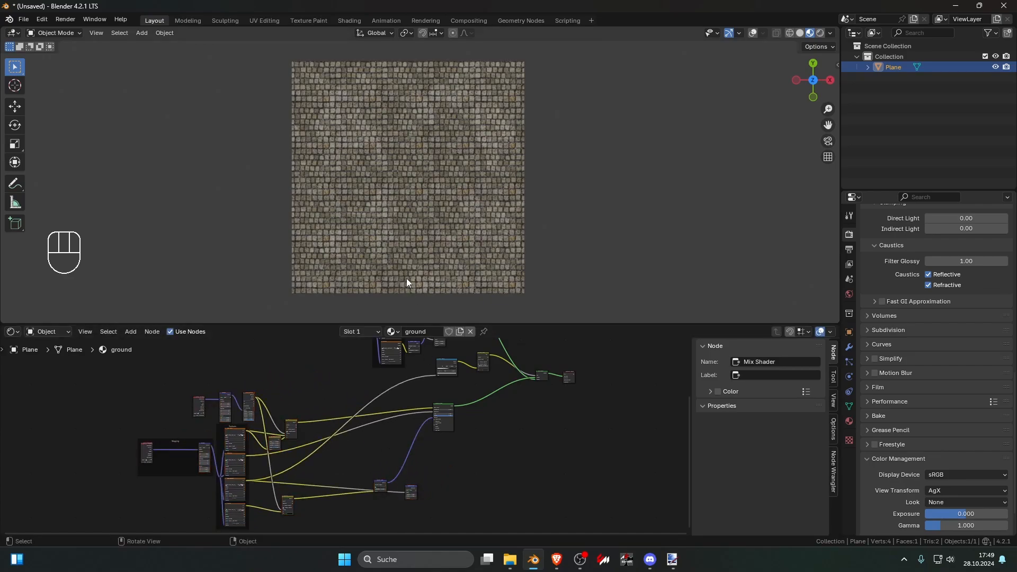
Step: Duplicate the stone tile's color Mix node and insert the copy between the original and the Principled BSDF's Base Color
drag(415, 236, 398, 232)
scroll(370, 401, up, 4)
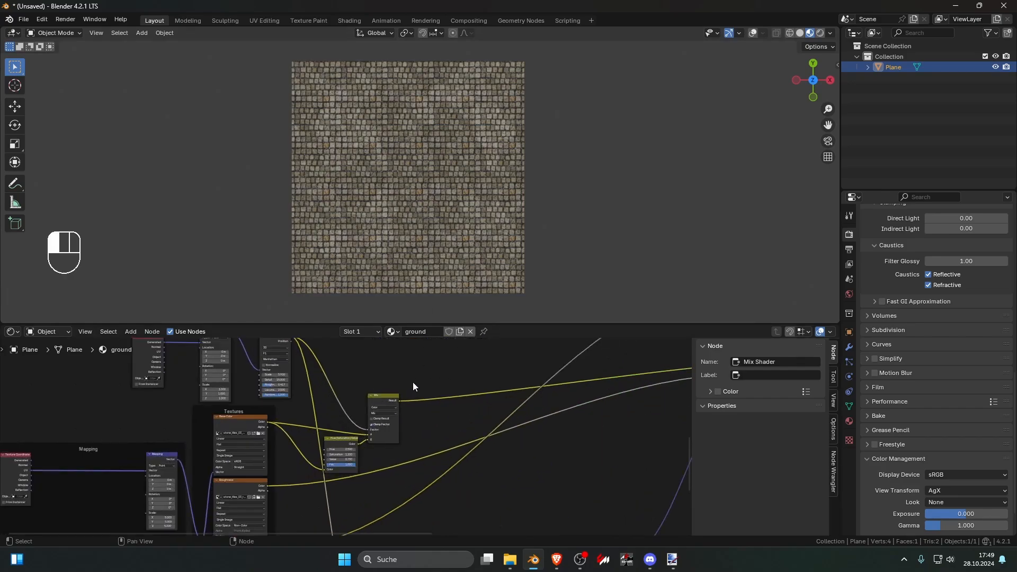
scroll(412, 382, down, 3)
click(304, 434)
scroll(344, 429, up, 3)
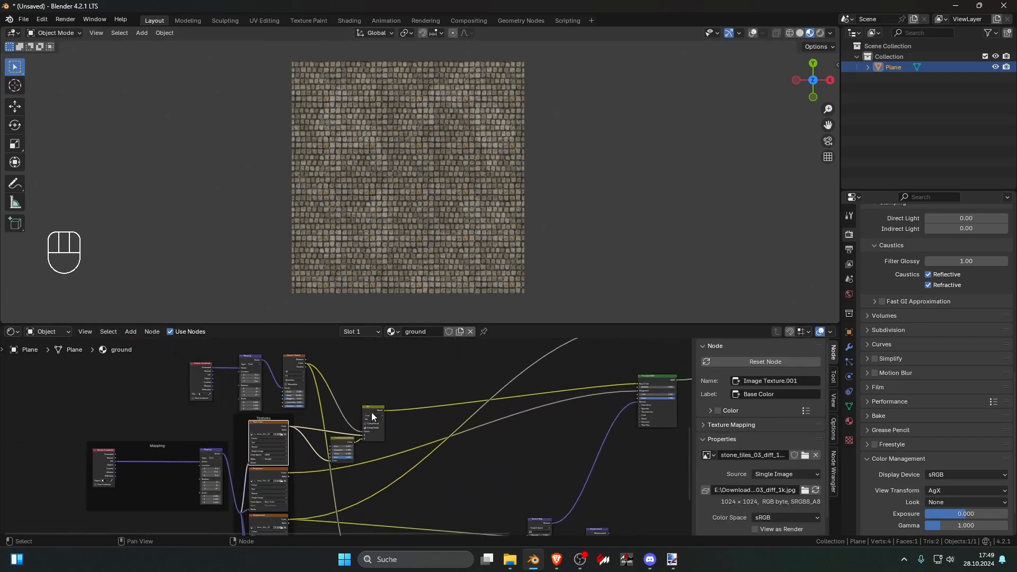
click(371, 412)
key(shift+d)
click(449, 390)
scroll(436, 428, up, 2)
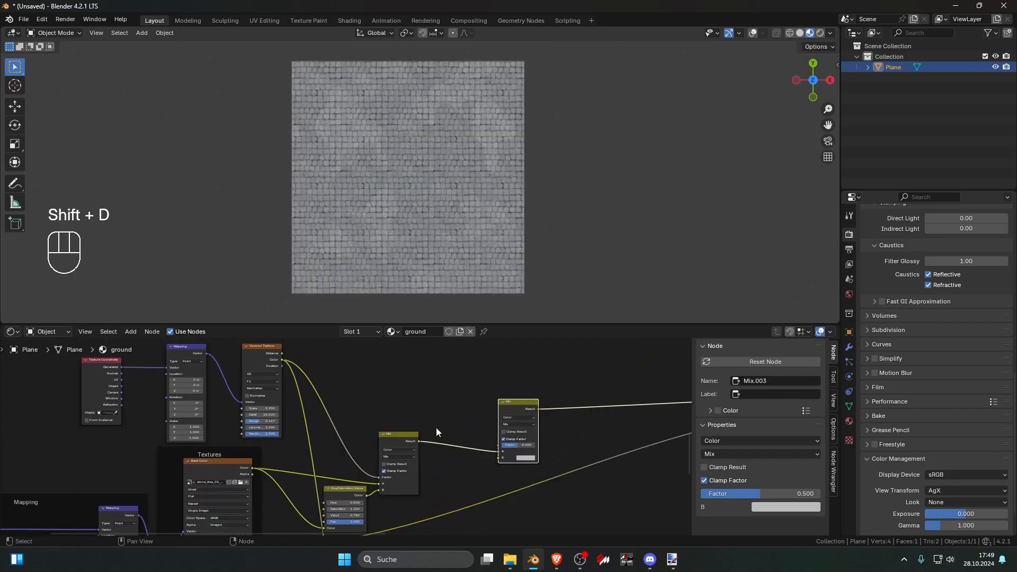
Step: Switch to the browser's Texture Ninja page, search it for "grunge" and close the enlarged brick picture
key(alt+Tab)
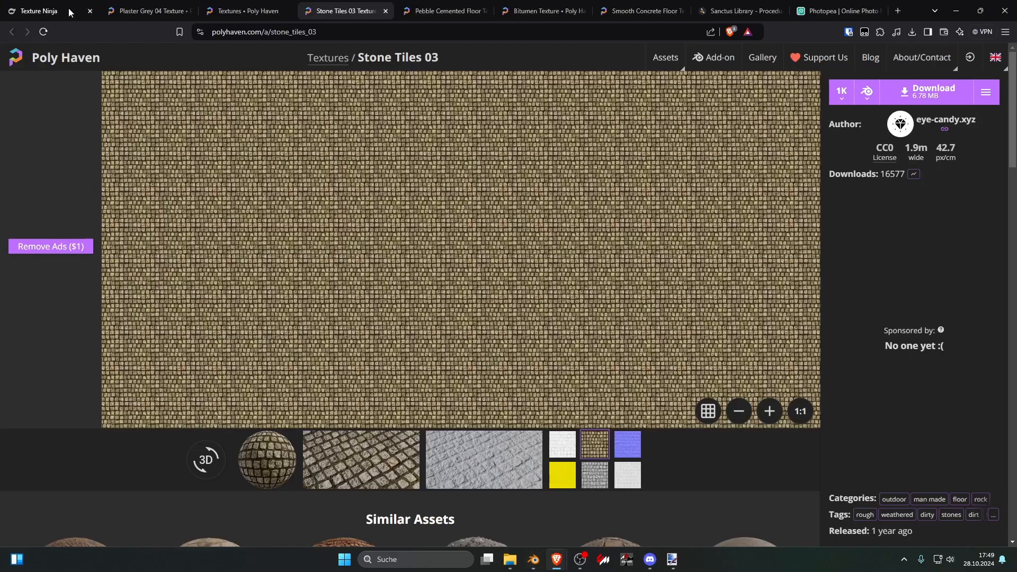
click(67, 9)
click(1001, 59)
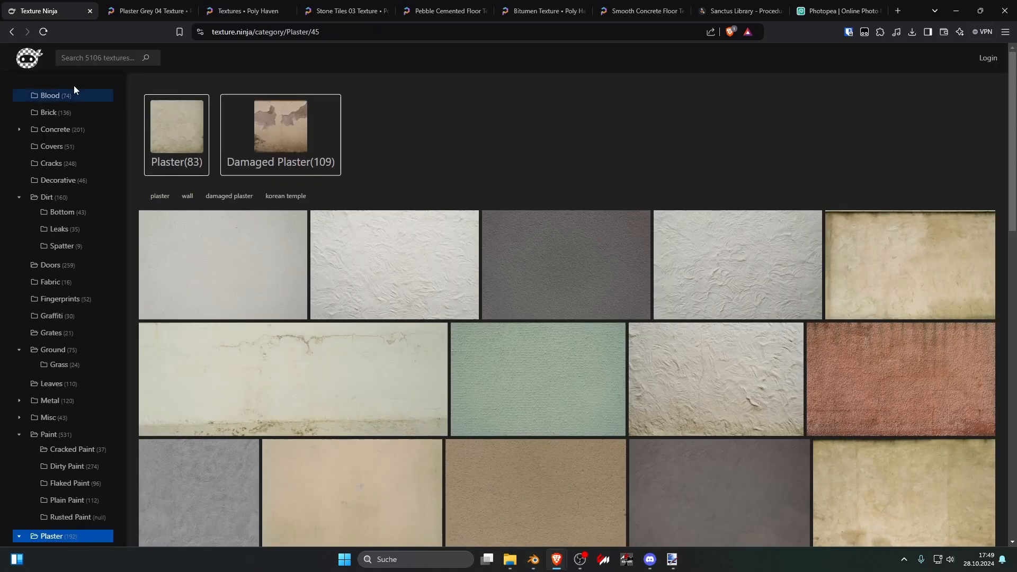
click(104, 55)
text(grung)
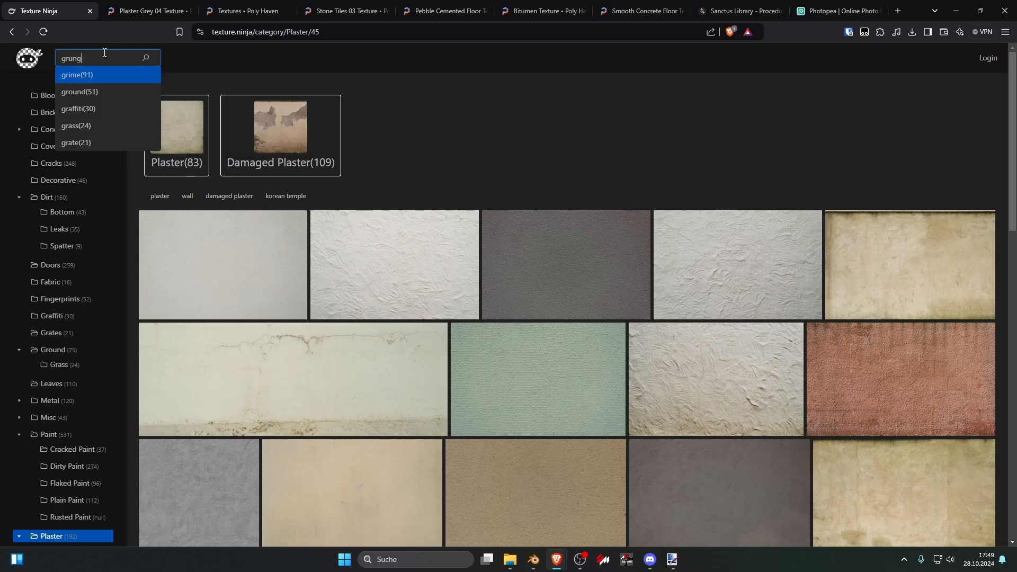
text(e)
key(Return)
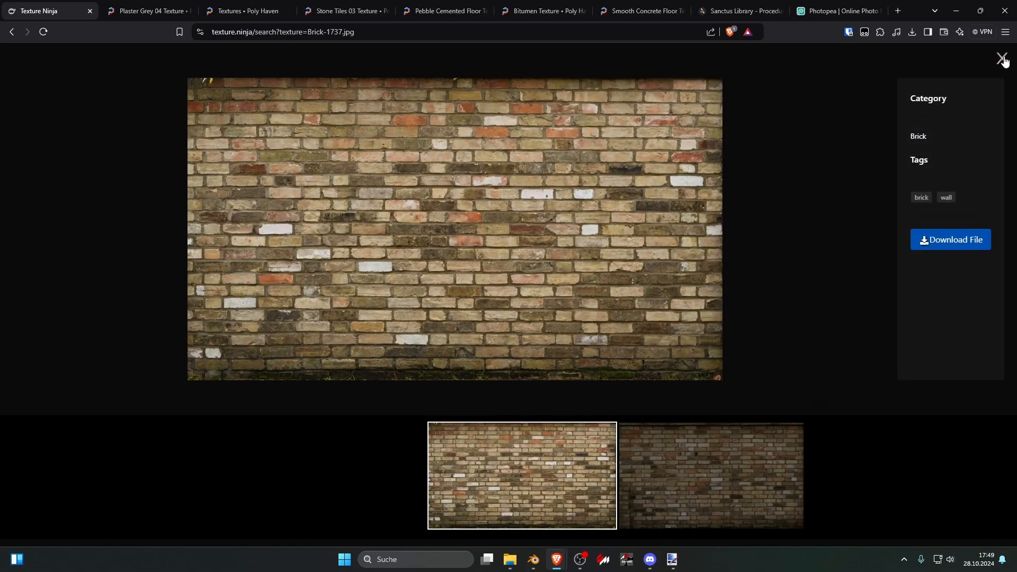
click(1003, 60)
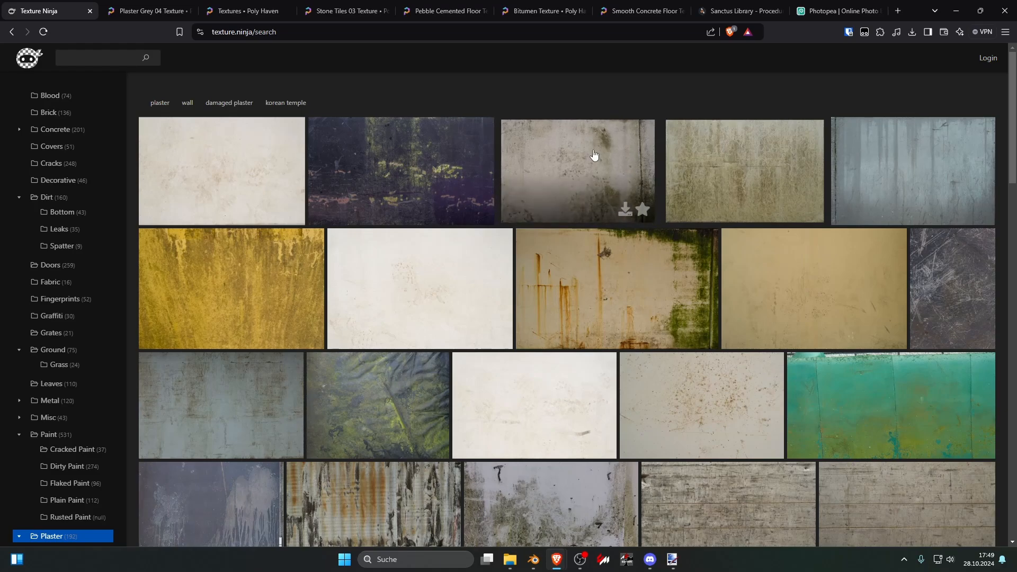
Step: Browse the grunge textures and download the dirt_7805.jpg image
scroll(588, 152, down, 4)
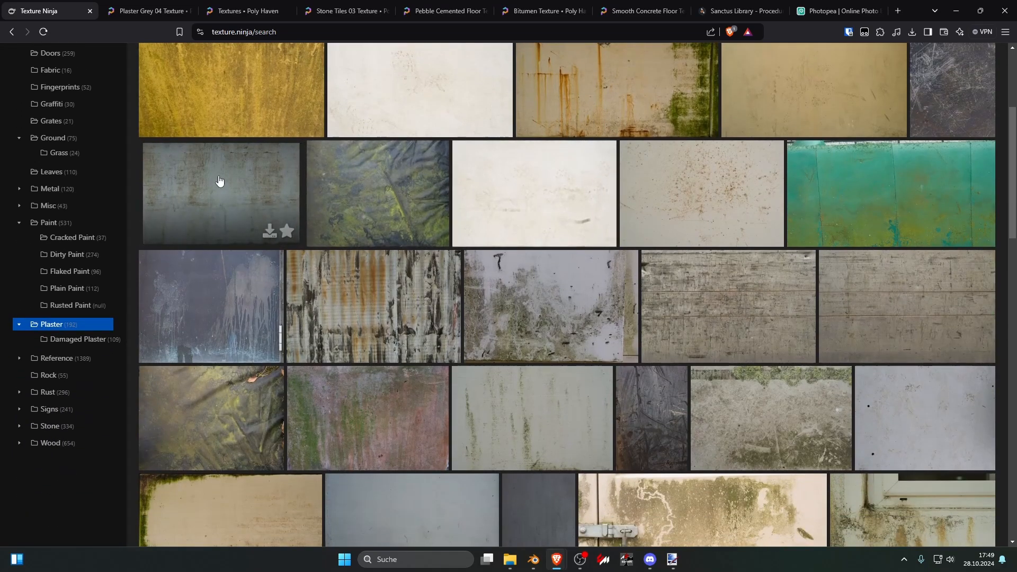
scroll(219, 177, down, 8)
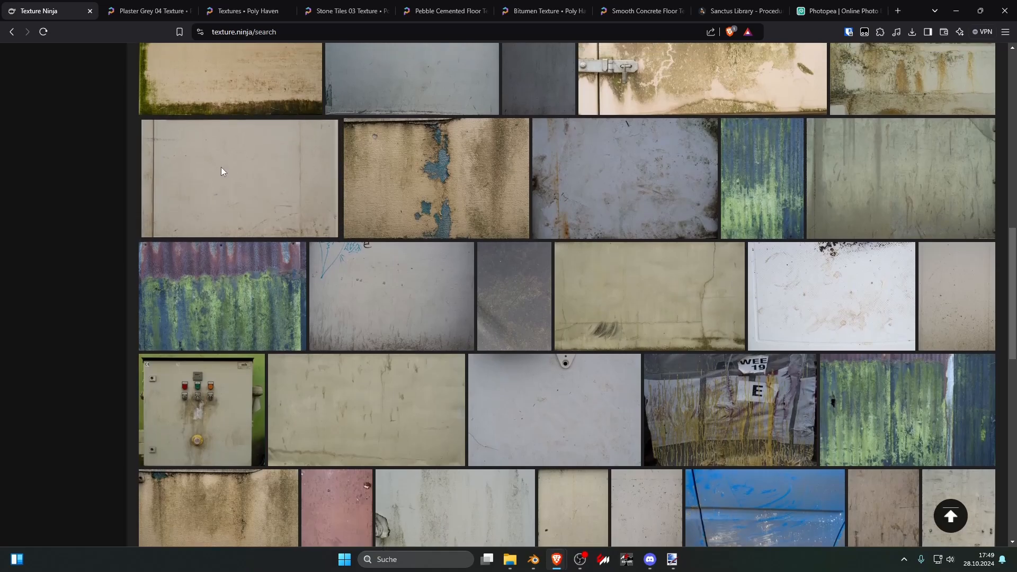
scroll(228, 202, up, 9)
click(237, 227)
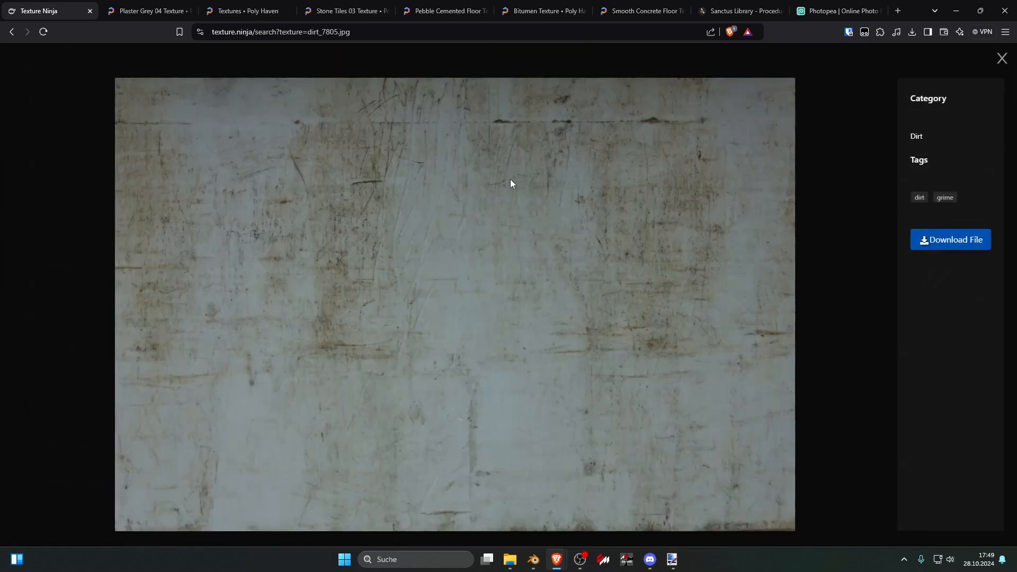
click(949, 239)
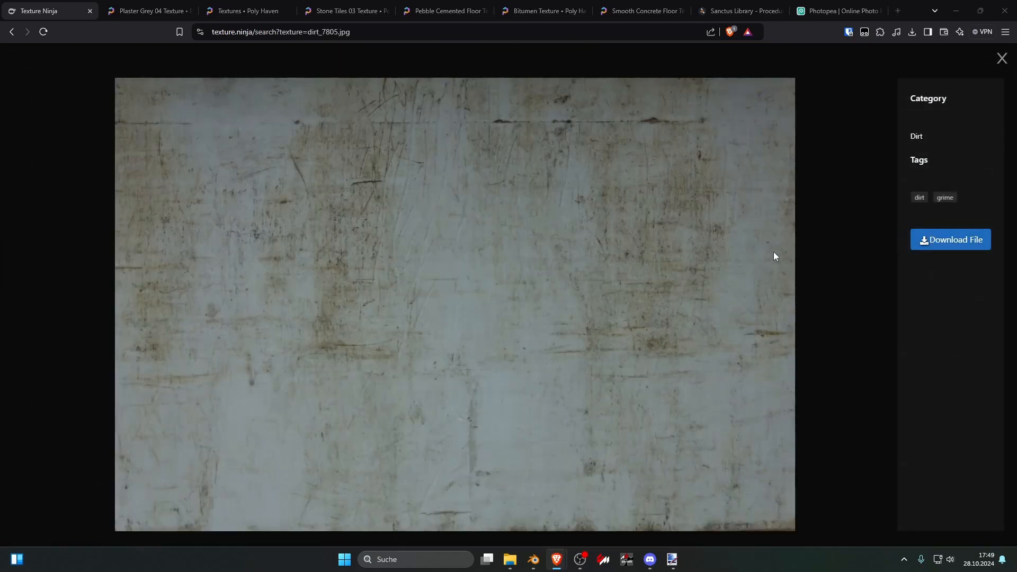
click(432, 268)
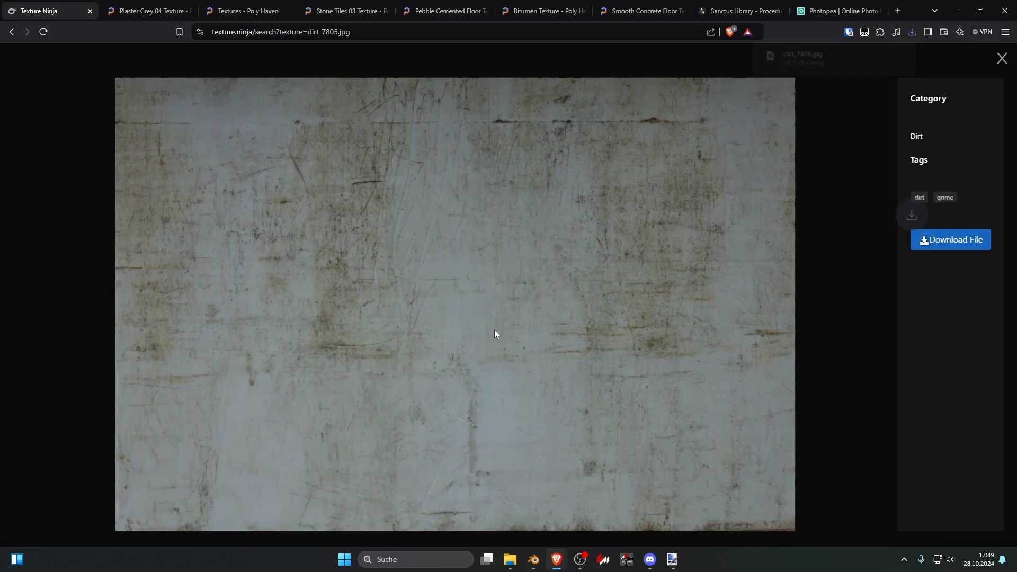
Step: Return to Blender and add an Image Texture with Mapping and Texture Coordinate nodes above the stone tile's Voronoi setup
click(533, 562)
scroll(428, 427, down, 3)
scroll(428, 427, up, 5)
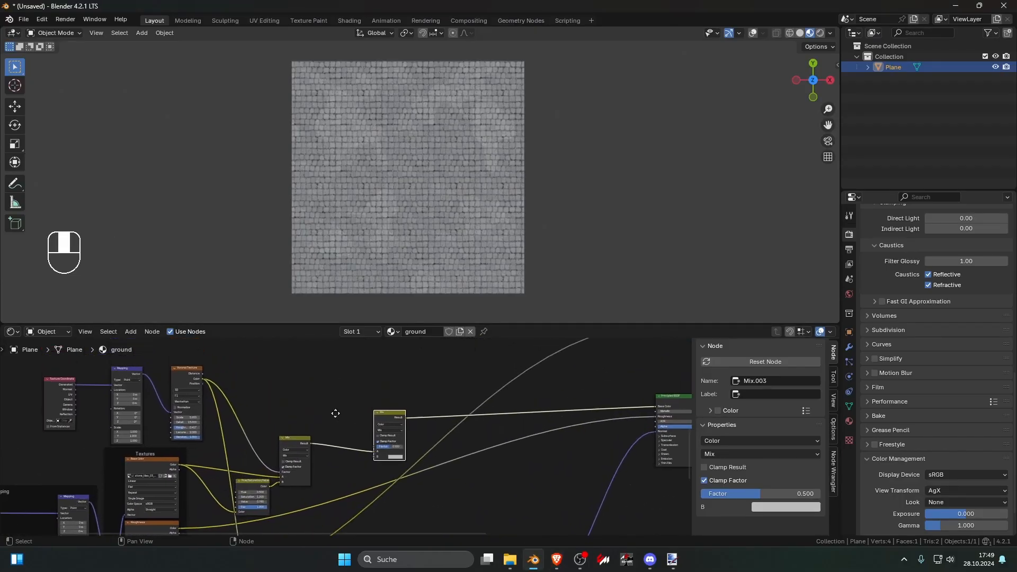
key(ctrl+space)
scroll(439, 220, down, 2)
scroll(391, 222, up, 1)
key(shift+a)
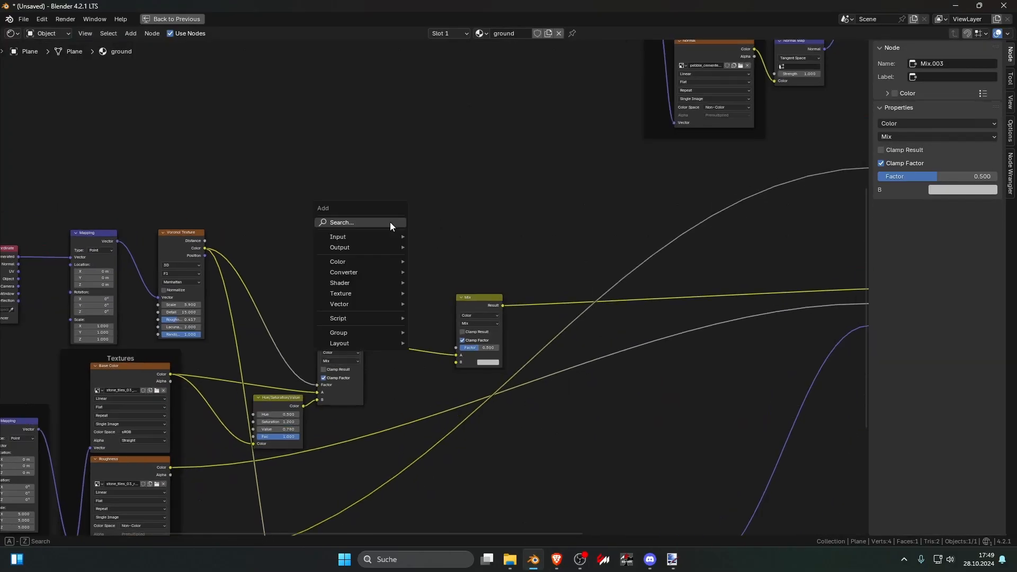
text(im)
key(Return)
click(351, 220)
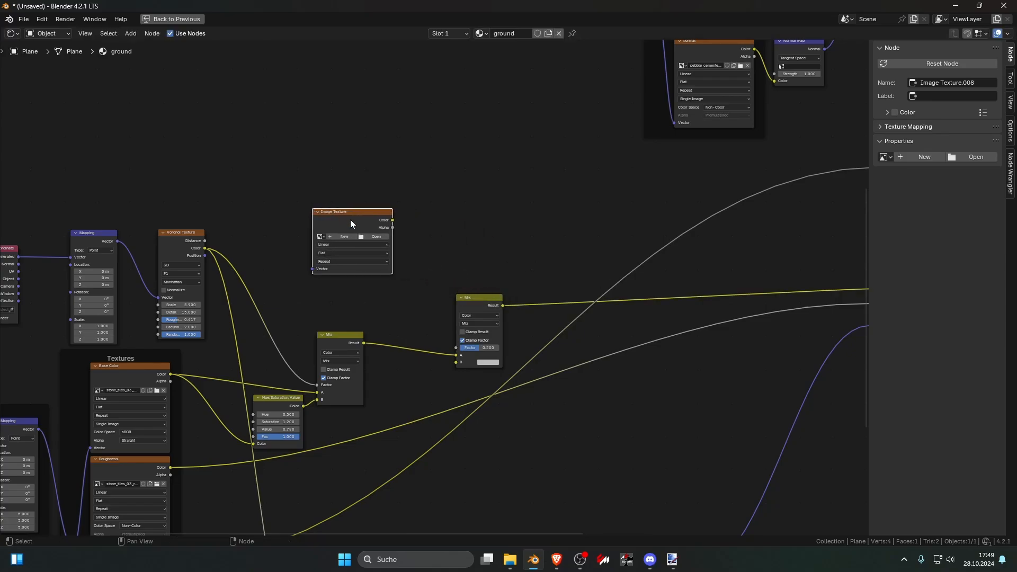
key(ctrl+t)
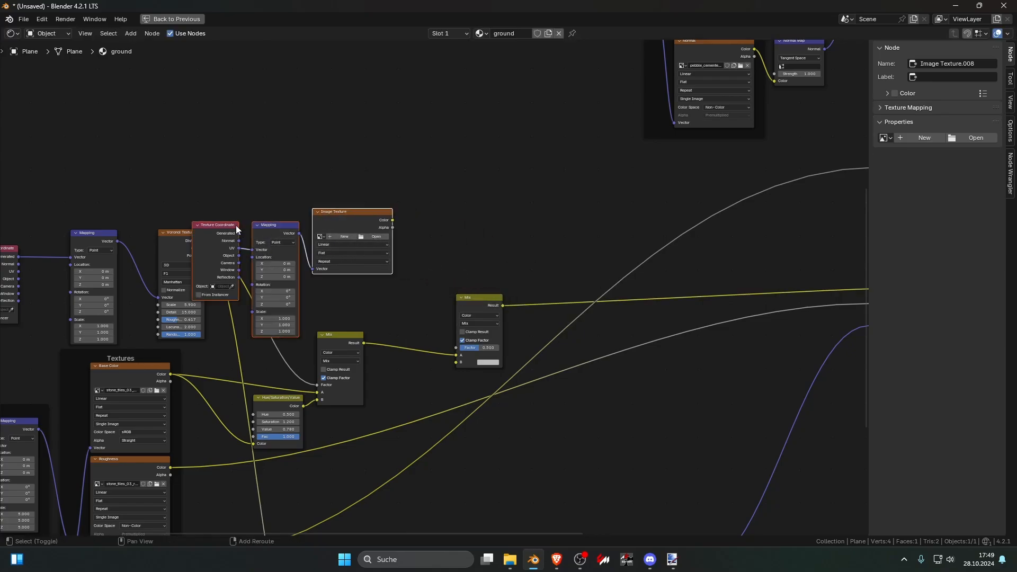
drag(350, 212, 357, 114)
scroll(456, 159, up, 2)
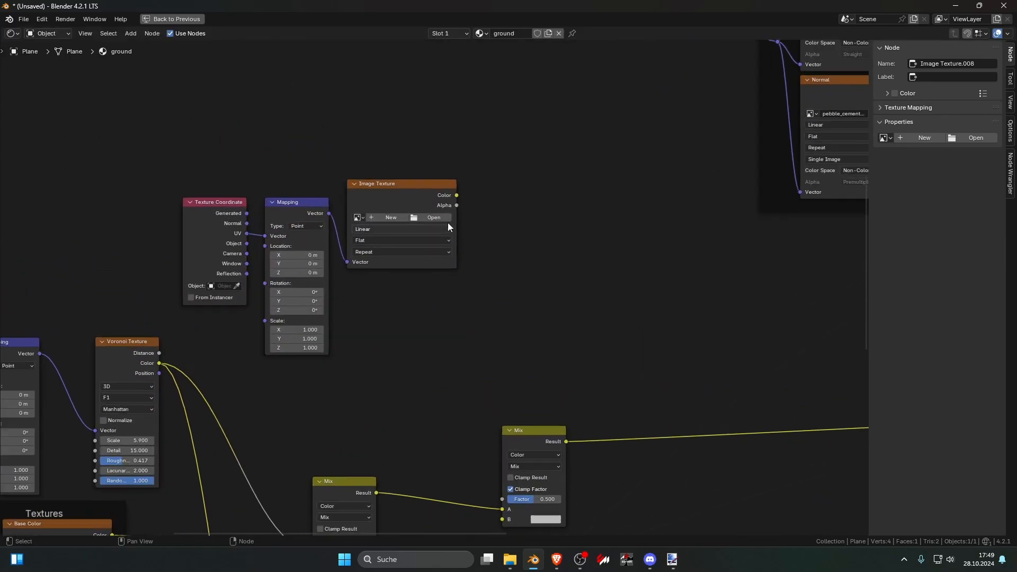
Step: Load dirt_7805.jpg from the Downloads folder into the new Image Texture node
click(444, 221)
click(269, 201)
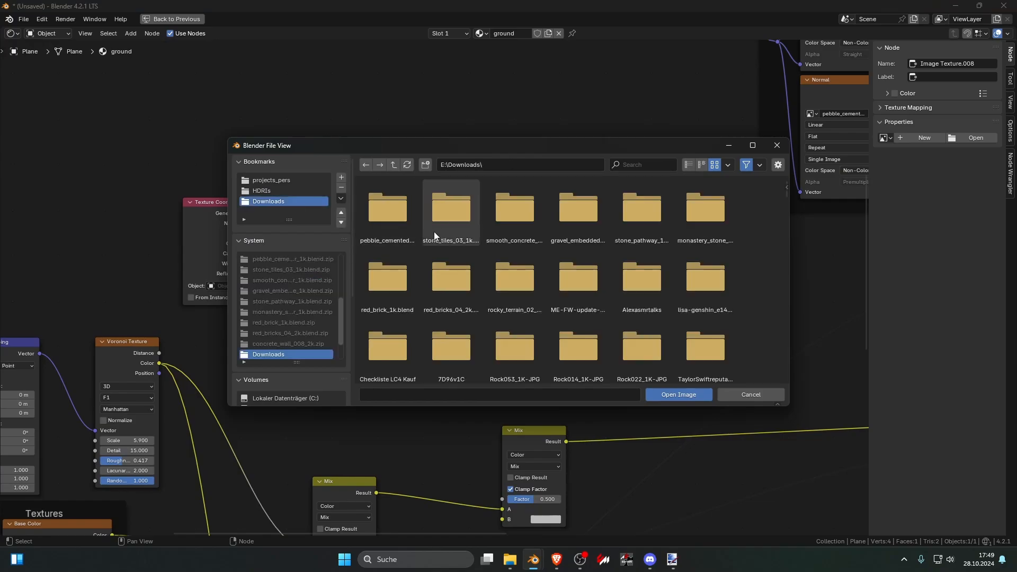
scroll(448, 238, down, 5)
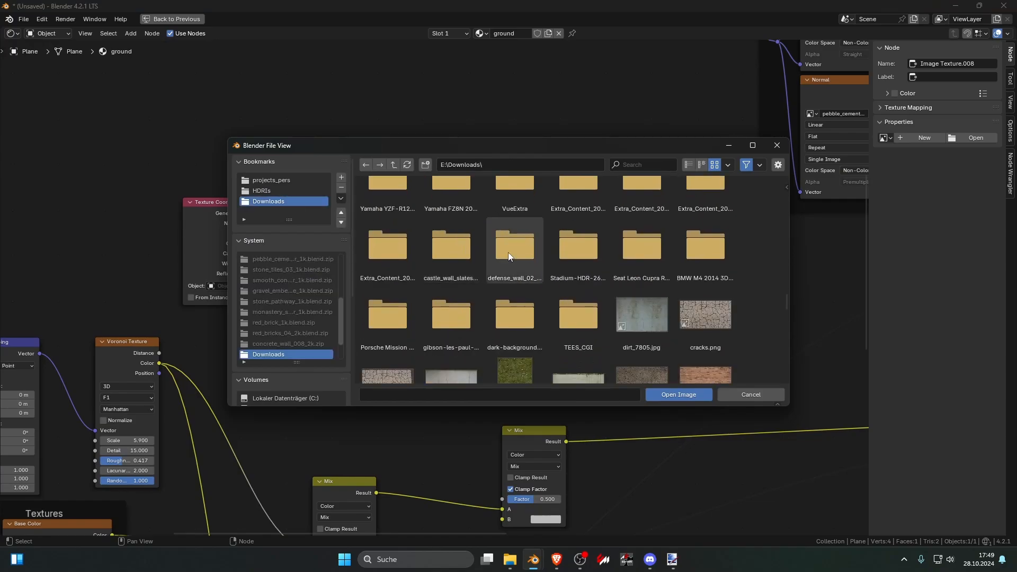
click(650, 335)
double_click(649, 335)
Step: Add a Color Ramp fed by the dirt image's Color and preview its output on the plane
text(c)
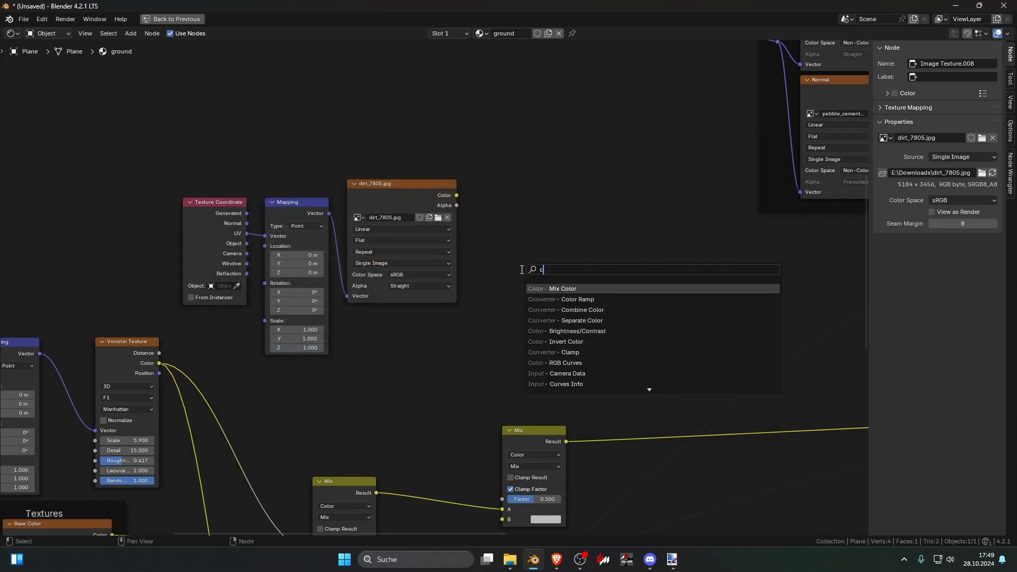
click(571, 302)
click(493, 220)
drag(457, 196, 503, 268)
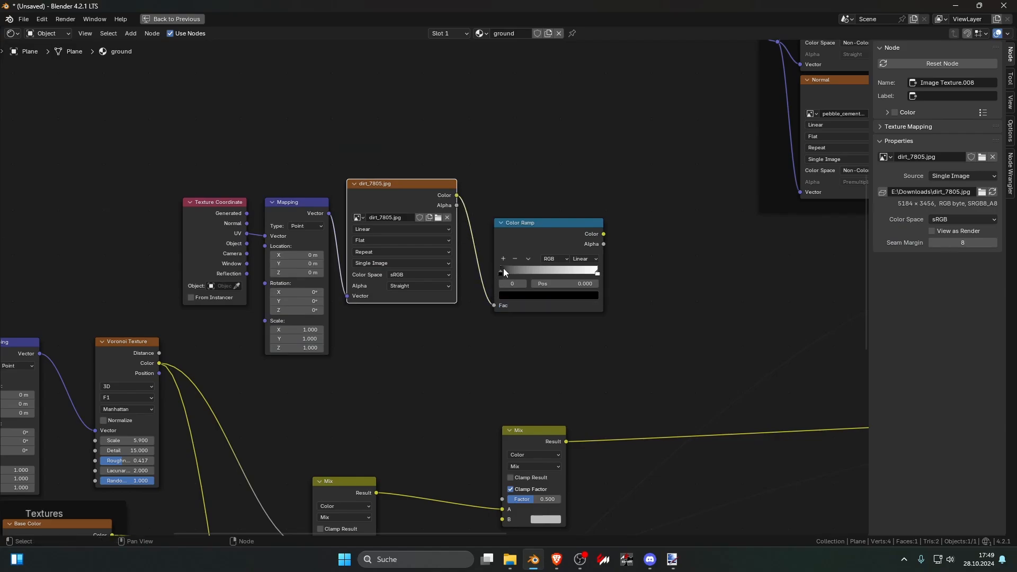
key(ctrl+space)
ctrl+shift+click(459, 399)
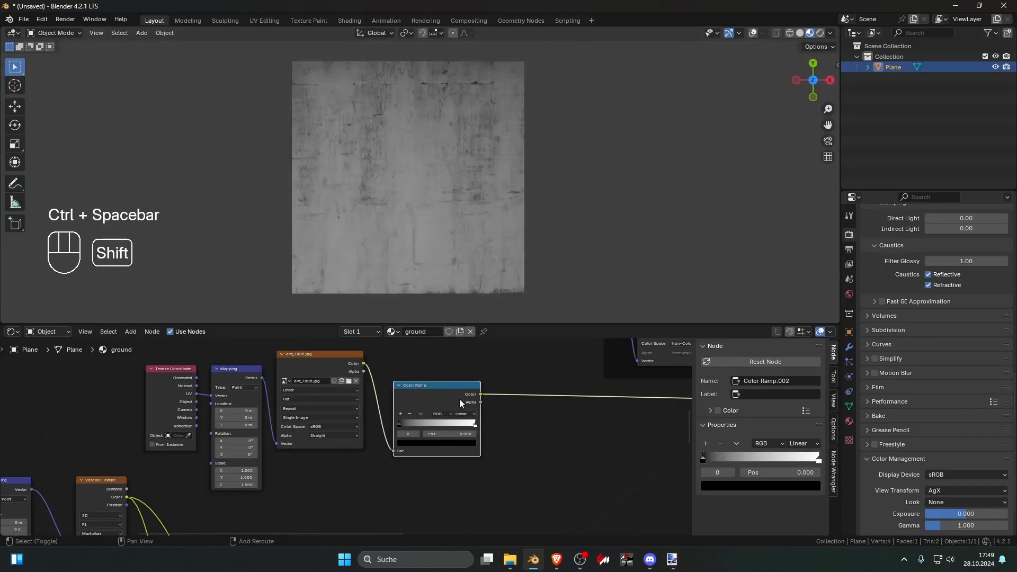
Step: Raise the dirt mask's contrast by setting the Color Ramp's black stop to 0.045 and moving the white stop close to it
scroll(444, 392, up, 1)
drag(408, 423, 426, 426)
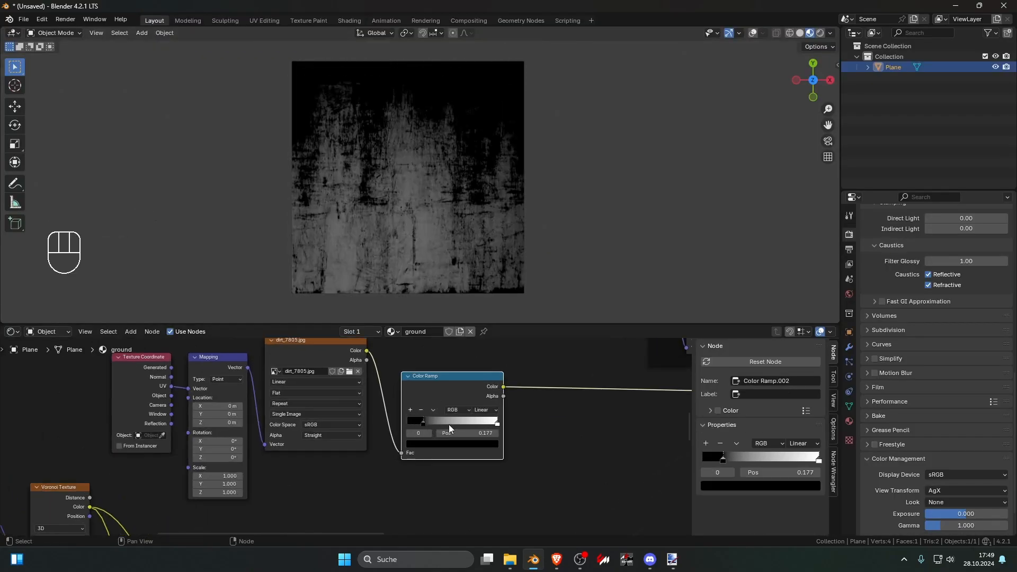
drag(497, 424, 439, 423)
click(424, 422)
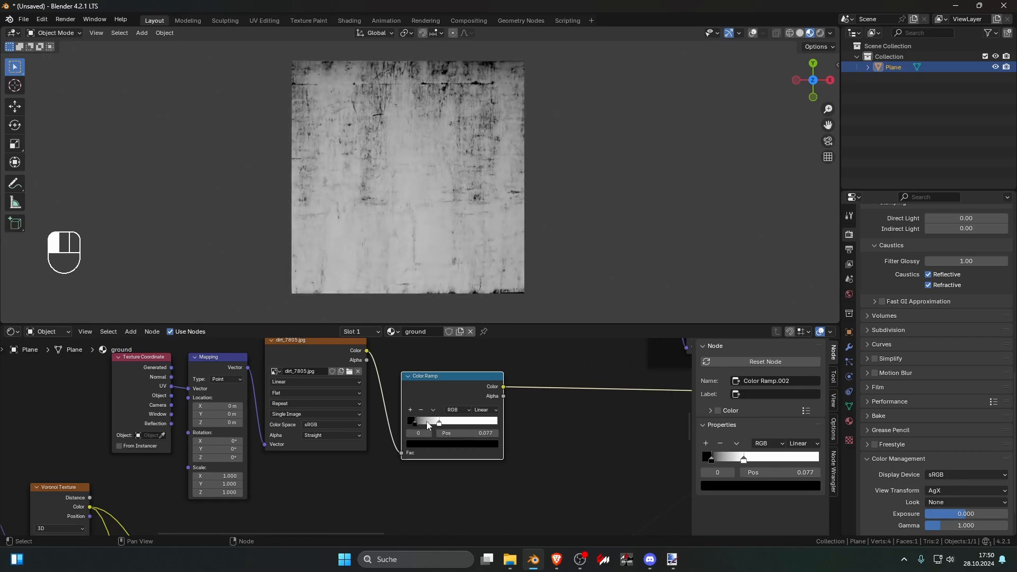
Step: Connect the dirt Color Ramp's Color to the duplicated Mix node's Factor and preview the stone tile's Principled BSDF
scroll(445, 428, down, 4)
scroll(457, 427, up, 1)
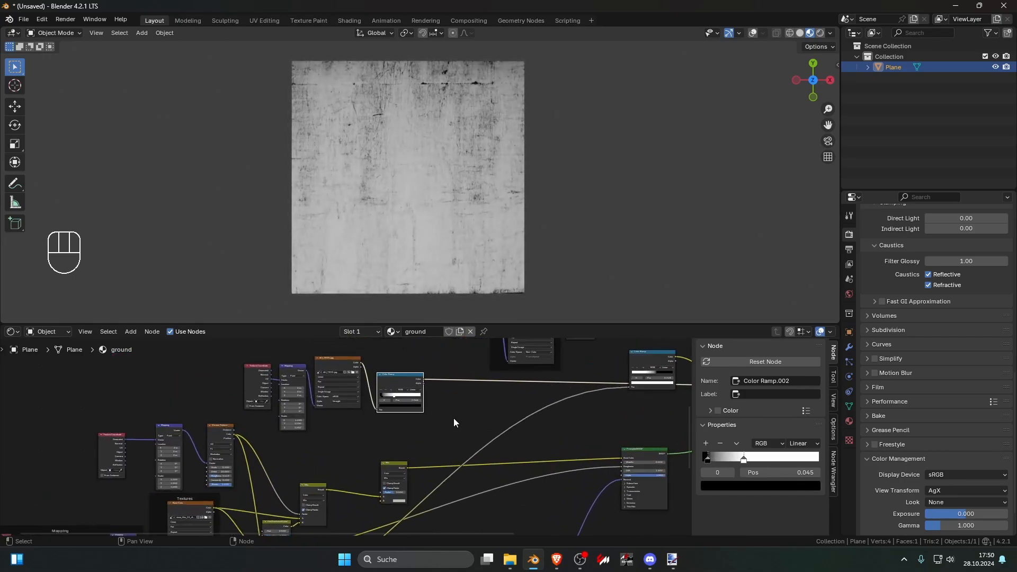
drag(389, 485, 381, 491)
middle_drag(412, 465, 445, 438)
scroll(463, 442, up, 1)
scroll(469, 441, down, 4)
middle_drag(510, 435, 473, 387)
ctrl+shift+click(529, 428)
scroll(473, 387, up, 1)
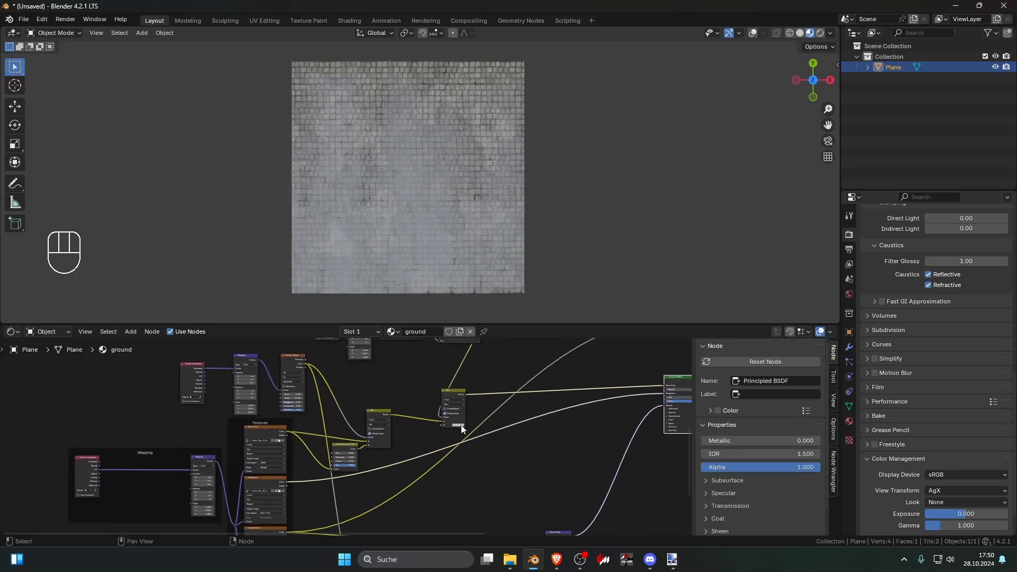
Step: Set the duplicated Mix node's B color to near black
click(461, 425)
mouse_move(489, 382)
mouse_down()
mouse_move(488, 400)
mouse_move(488, 373)
mouse_move(488, 400)
mouse_up()
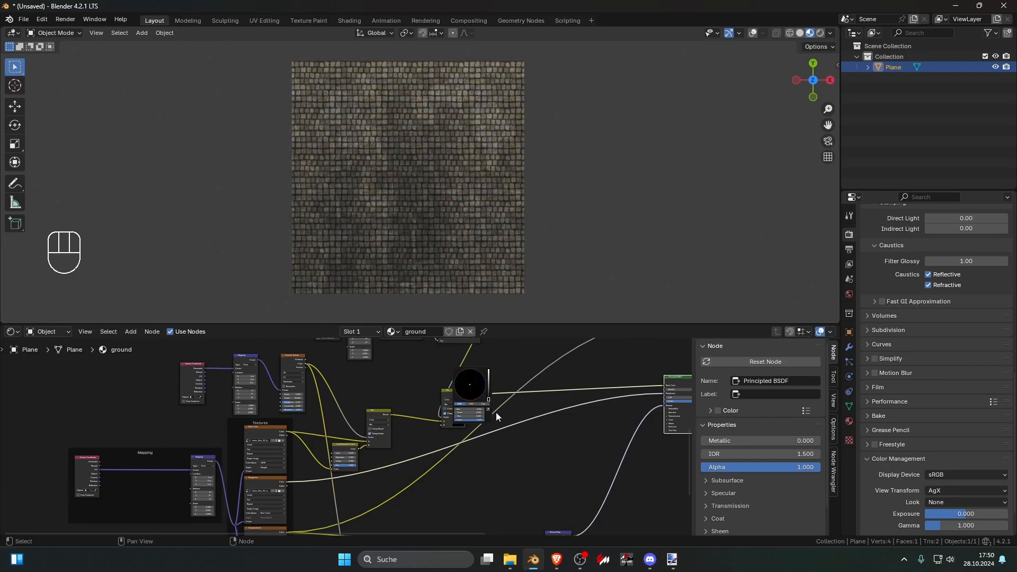
Step: Try to invert the dirt mask by setting the Color Ramp's white stop to 0.127 and its black stop to 1.000
scroll(434, 386, up, 6)
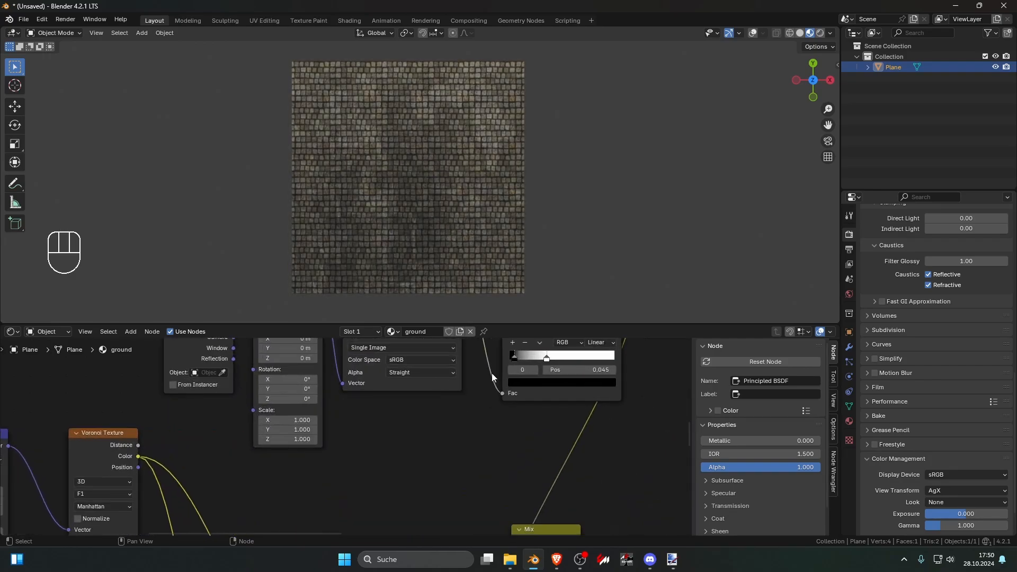
drag(549, 360, 514, 356)
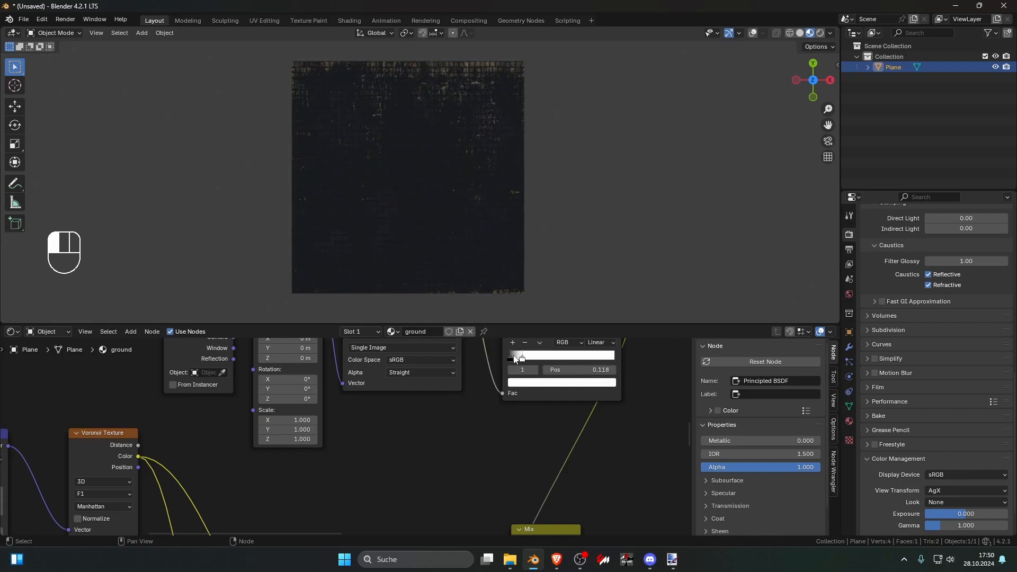
middle_drag(517, 359, 407, 421)
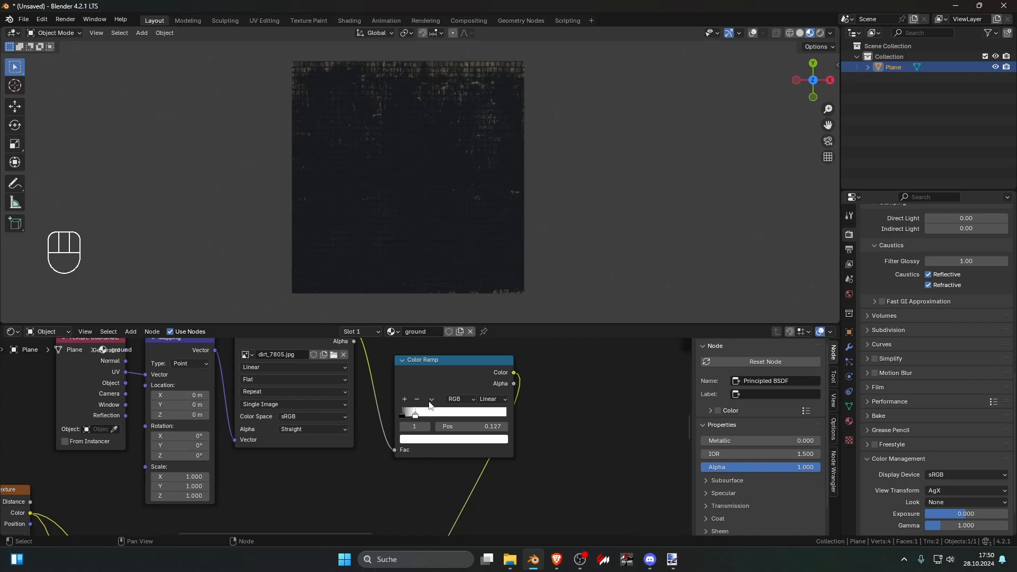
mouse_move(403, 419)
mouse_down()
mouse_move(431, 418)
mouse_move(410, 418)
mouse_up()
drag(409, 415, 512, 414)
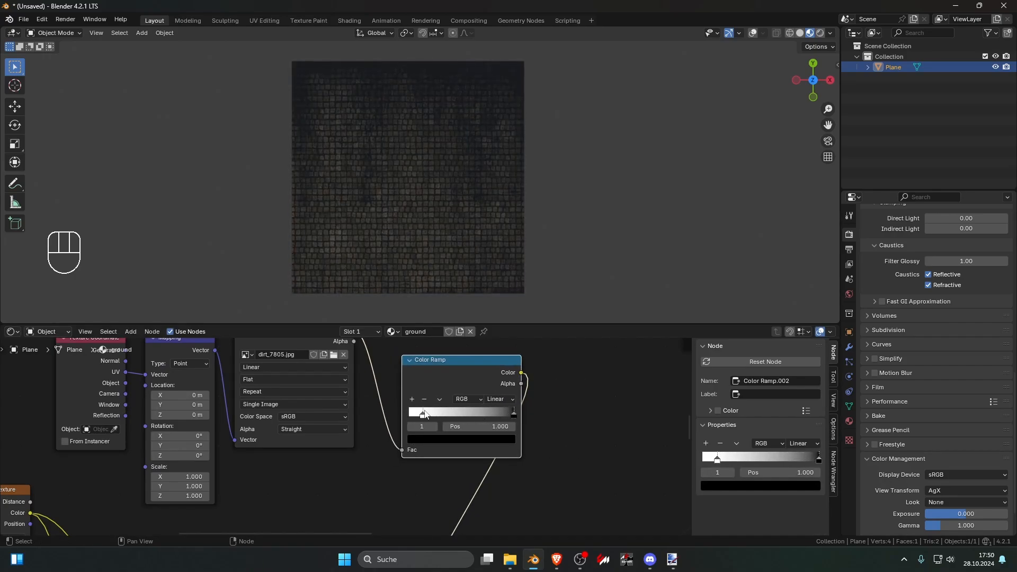
Step: Preview the dirt Color Ramp and invert it with the black stop at 0.164 and the white stop just before it
mouse_move(425, 414)
mouse_down()
mouse_move(513, 415)
mouse_move(406, 422)
mouse_up()
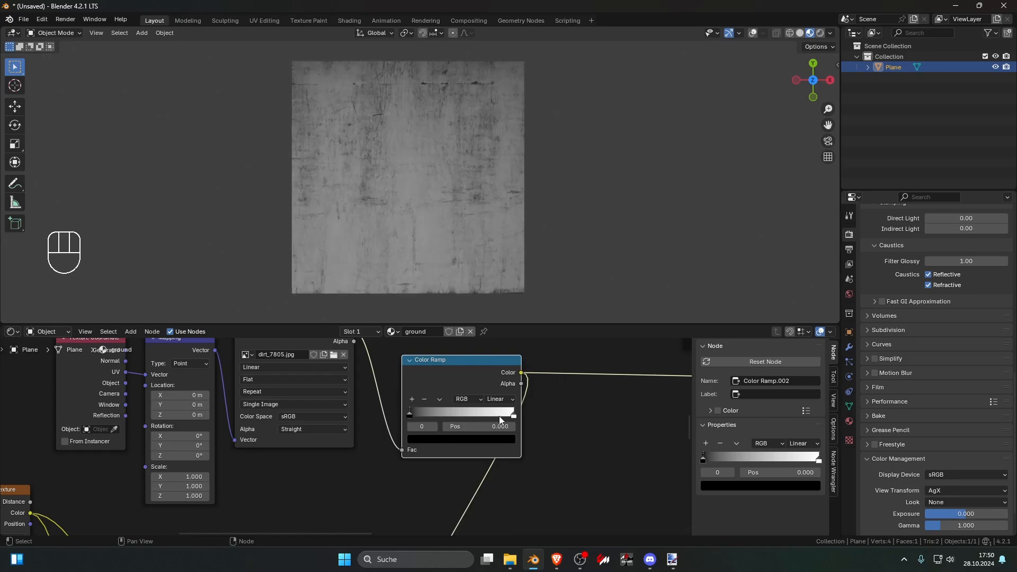
drag(512, 416, 414, 414)
drag(407, 413, 431, 413)
scroll(443, 435, down, 3)
scroll(444, 436, down, 5)
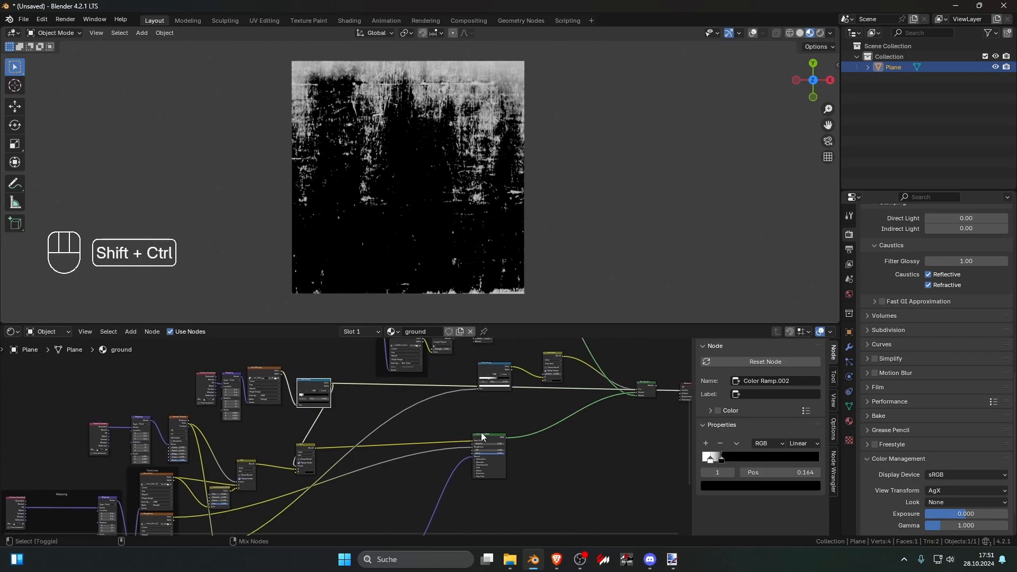
Step: Preview the stone tile's Principled BSDF, followed by the final Mix Shader that blends tile and pebble
ctrl+shift+click(493, 433)
scroll(497, 432, down, 2)
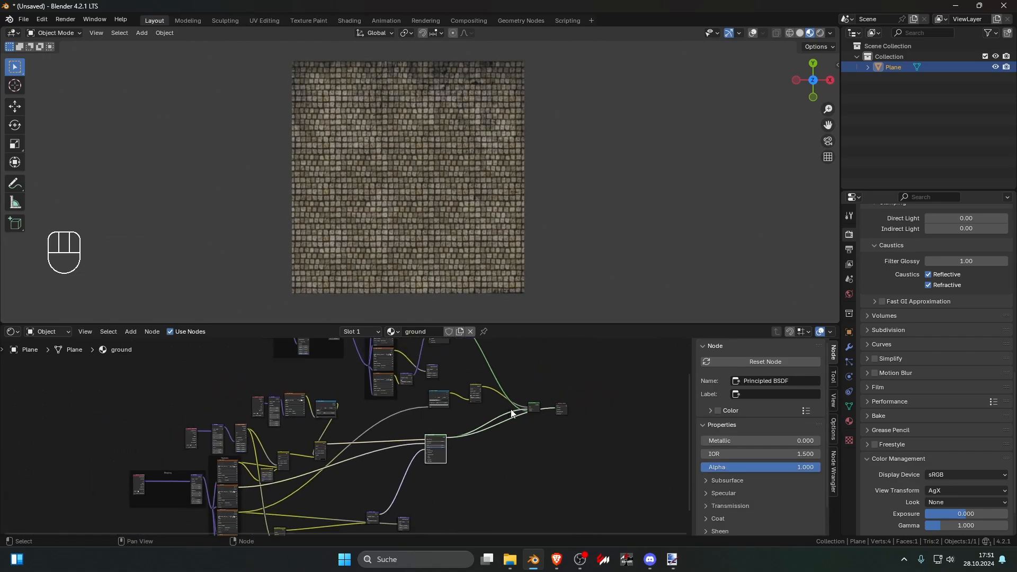
ctrl+shift+click(538, 406)
Step: Set the stone tile dirt Mix node's B color to dark grey with RGB values of 0.055
middle_drag(380, 420, 434, 407)
scroll(434, 407, up, 1)
scroll(434, 407, up, 5)
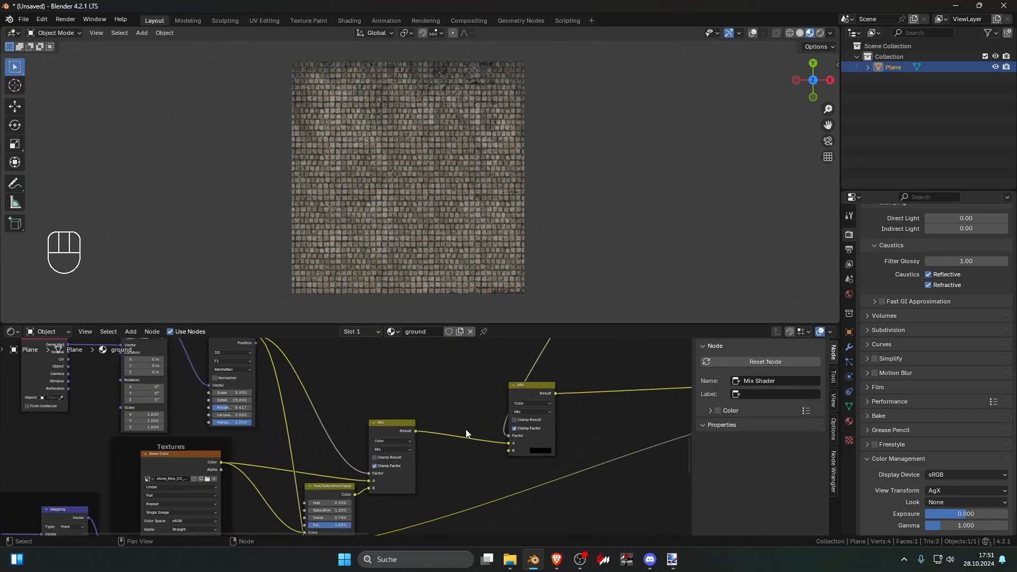
click(406, 448)
drag(485, 331, 488, 383)
click(486, 360)
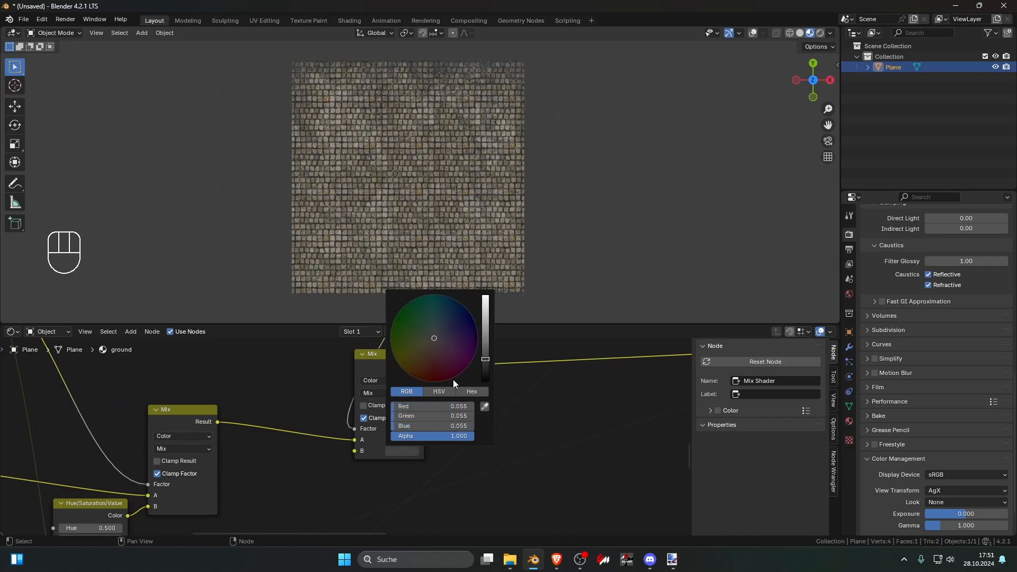
Step: Sample a stone color from the viewport for the tile dirt Mix node's B color and darken it to a very dark brown
click(484, 407)
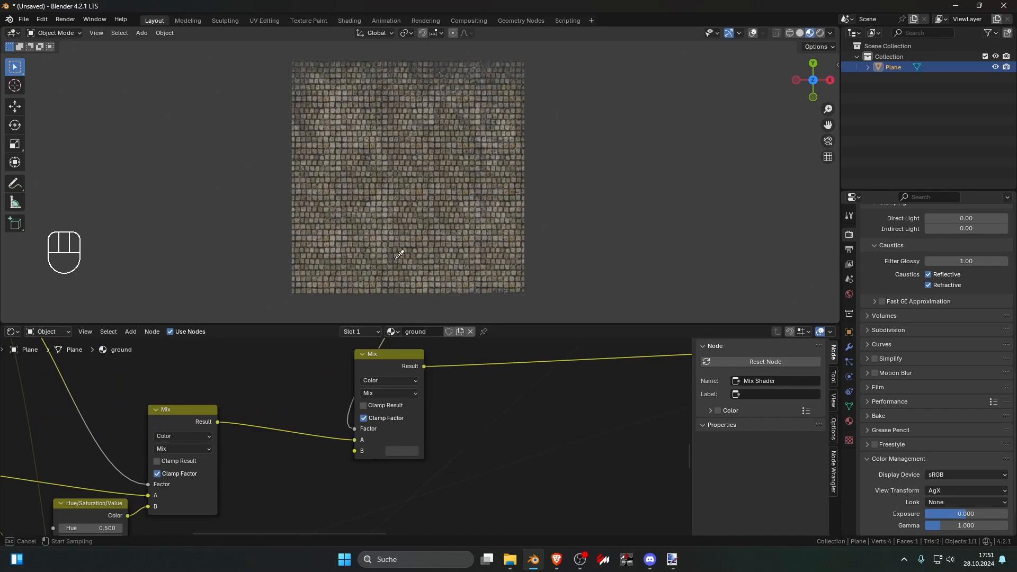
click(365, 223)
scroll(431, 406, up, 2)
click(424, 454)
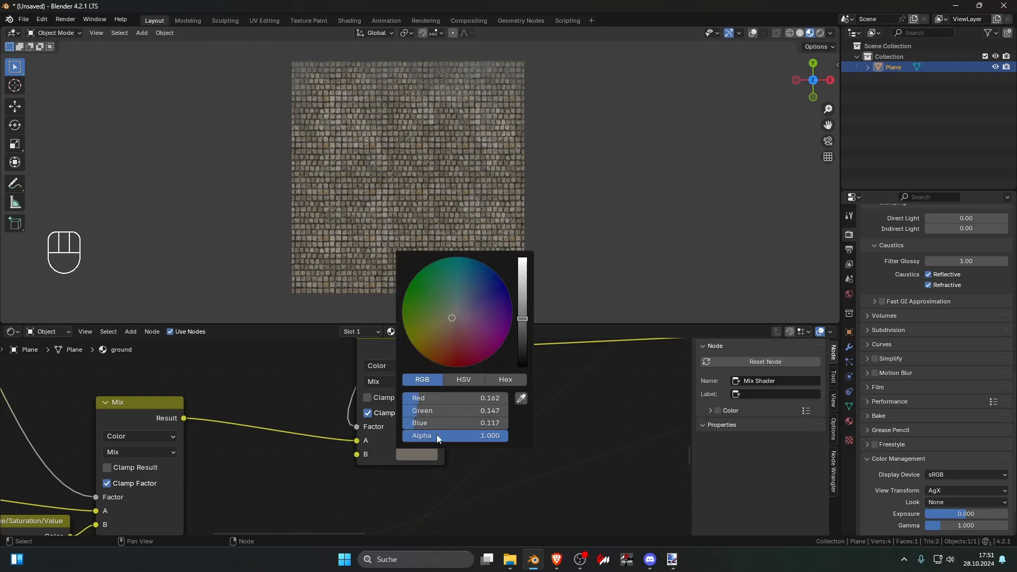
drag(526, 319, 523, 350)
click(566, 281)
Step: Examine the darkened dirt patches along the plane's upper edge up close
scroll(548, 253, up, 6)
scroll(546, 233, down, 5)
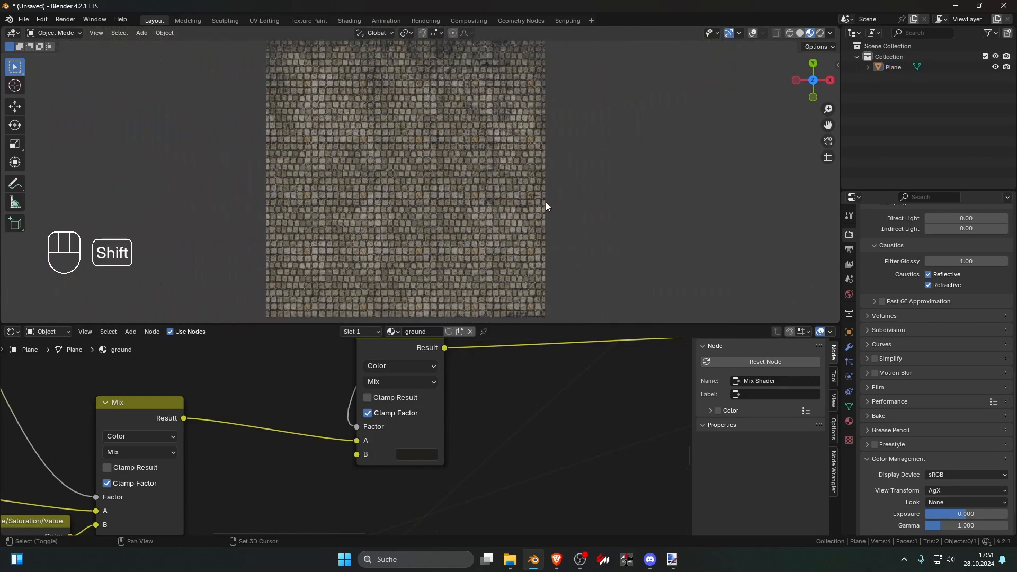
shift+middle_drag(546, 200, 541, 320)
scroll(571, 79, up, 5)
scroll(560, 166, up, 4)
scroll(558, 158, down, 7)
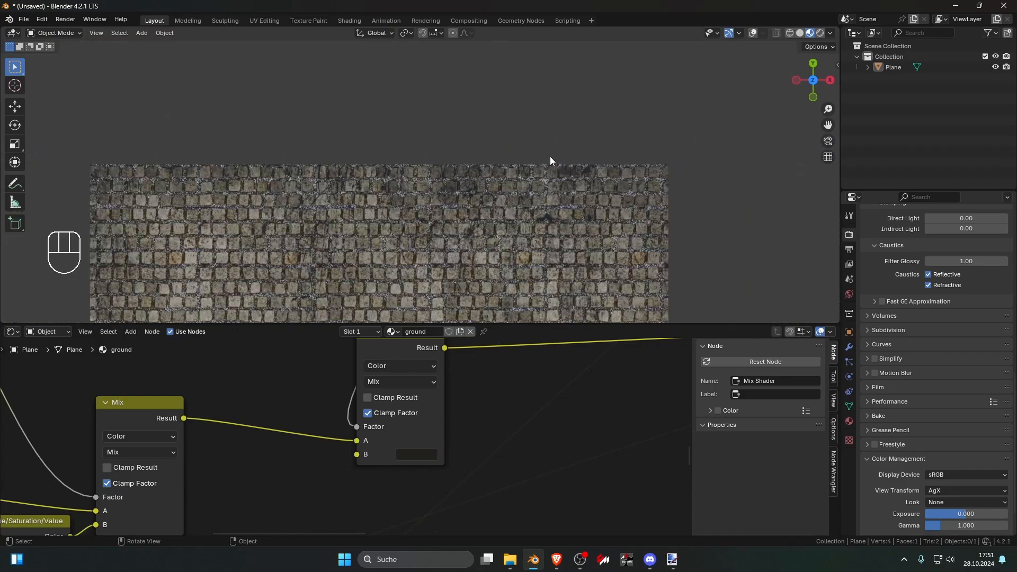
shift+middle_drag(538, 166, 502, 111)
scroll(535, 153, down, 2)
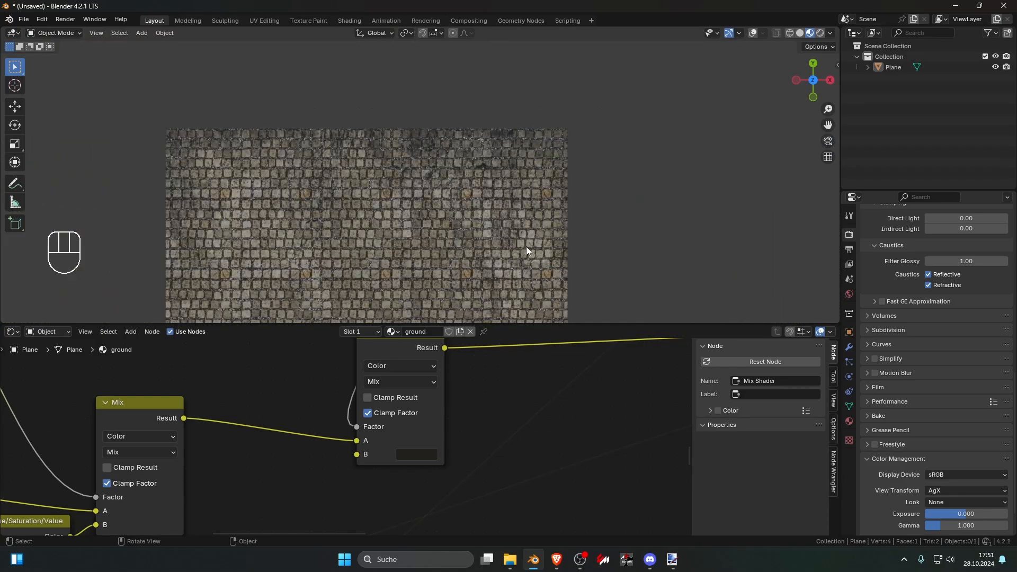
Step: Duplicate the dirt Mix node and insert the copy between the pebble Color Ramp and the pebble Principled BSDF's Base Color
scroll(448, 411, down, 13)
shift+middle_drag(394, 371, 393, 418)
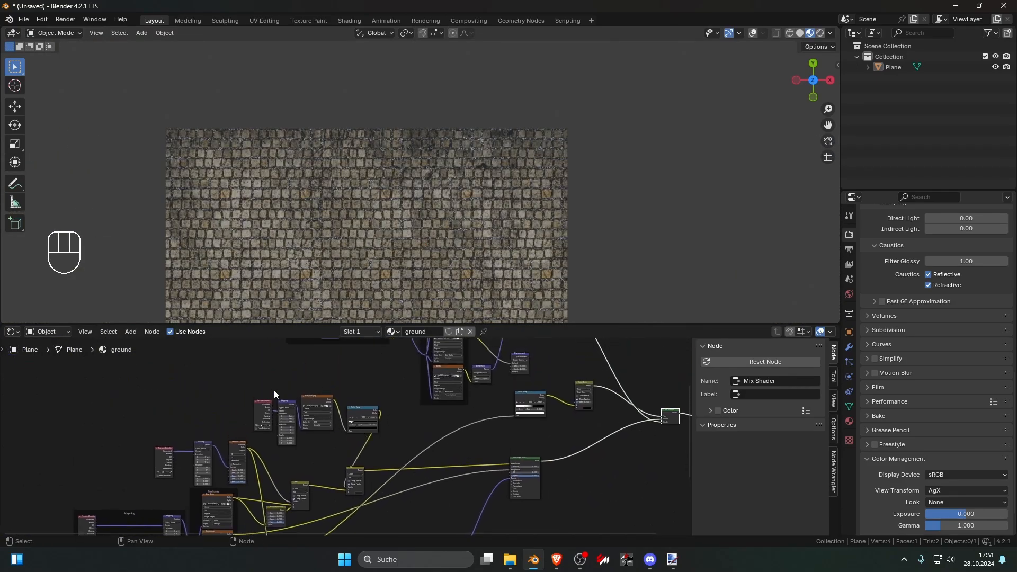
drag(257, 387, 358, 418)
shift+click(358, 470)
scroll(374, 446, down, 7)
shift+middle_drag(359, 433, 315, 516)
scroll(354, 450, up, 5)
click(332, 479)
shift+middle_drag(450, 431, 442, 438)
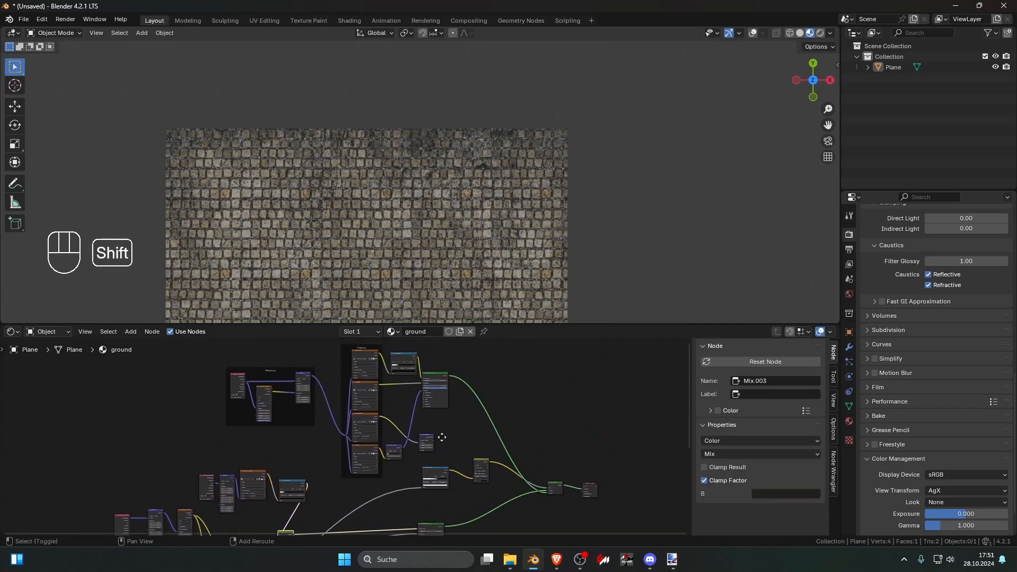
key(shift+d)
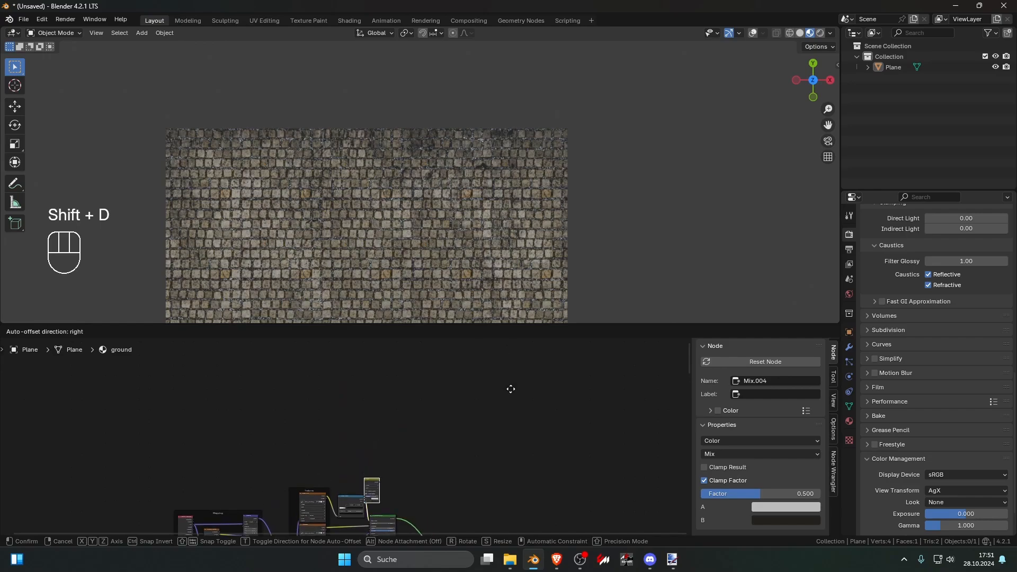
click(511, 394)
middle_drag(461, 431, 448, 345)
Step: Connect the dirt Color Ramp's Color to the Factor of the pebble's Mix node
scroll(413, 471, up, 1)
middle_drag(260, 489, 286, 445)
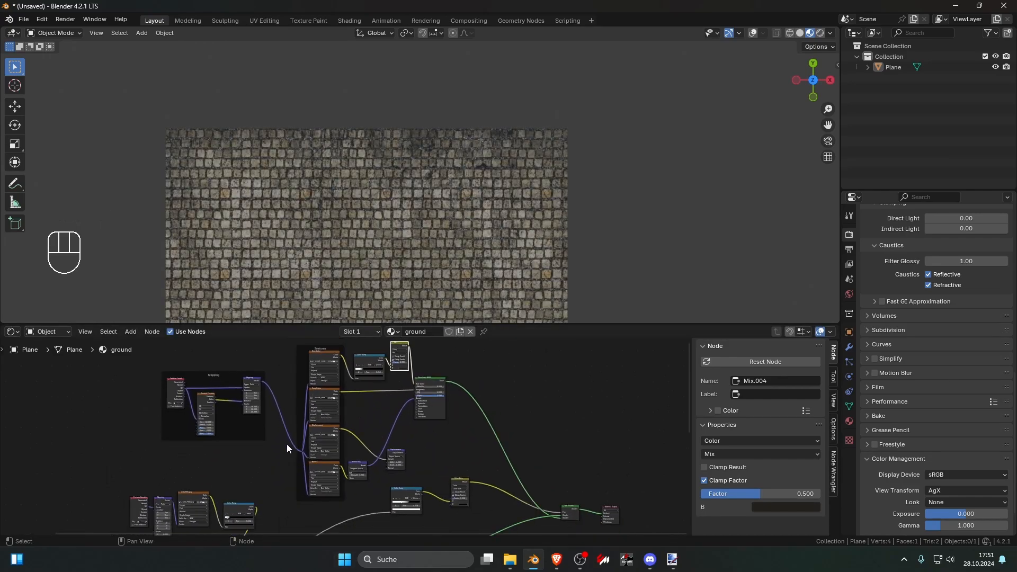
scroll(287, 448, down, 1)
drag(262, 501, 385, 367)
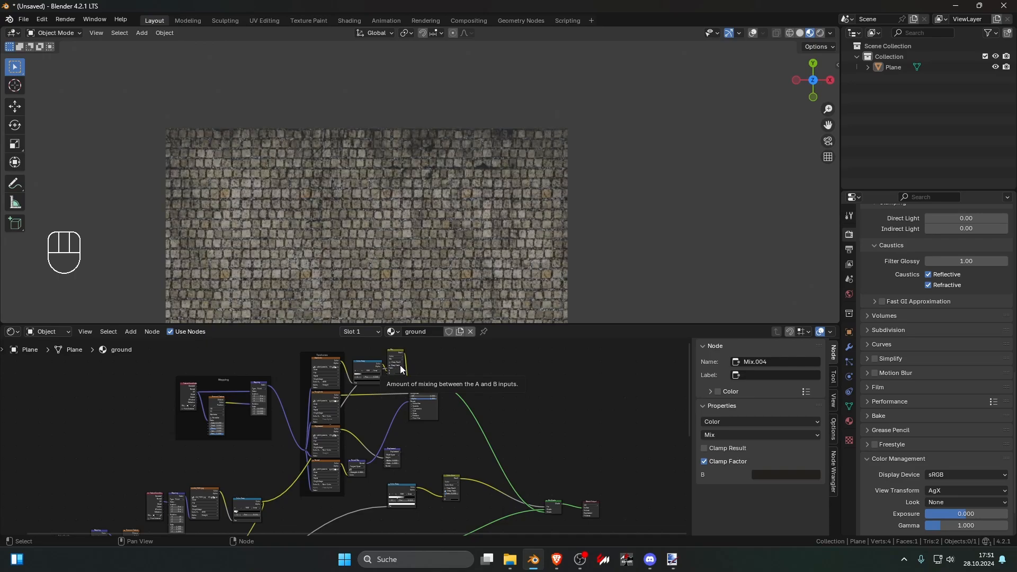
Step: Set the pebble Mix node's B color by sampling the light pebble joints, darkened to RGB 0.049, 0.052, 0.057
scroll(434, 247, up, 8)
scroll(381, 435, up, 2)
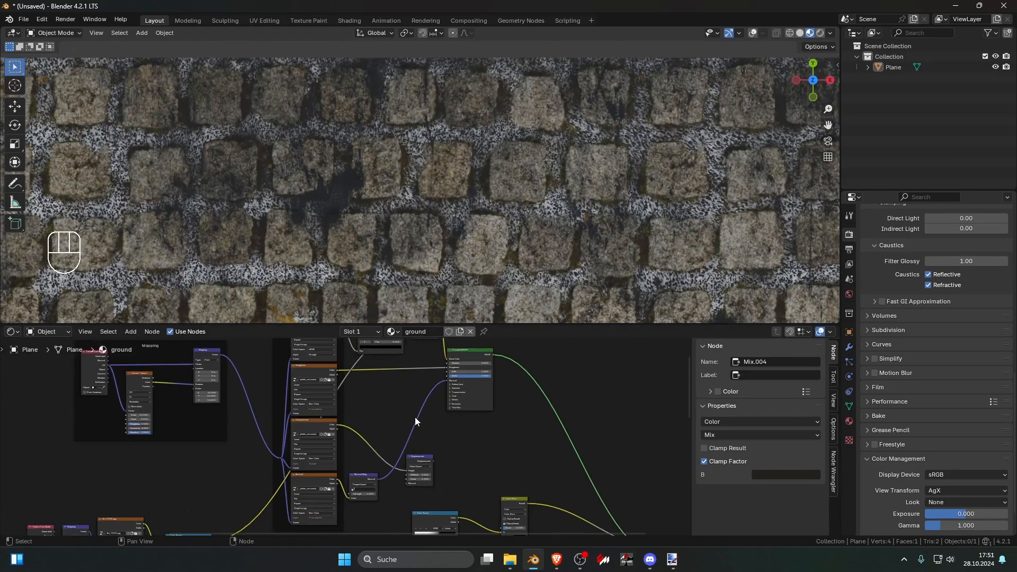
scroll(415, 418, up, 1)
middle_drag(415, 417, 389, 469)
scroll(416, 427, up, 5)
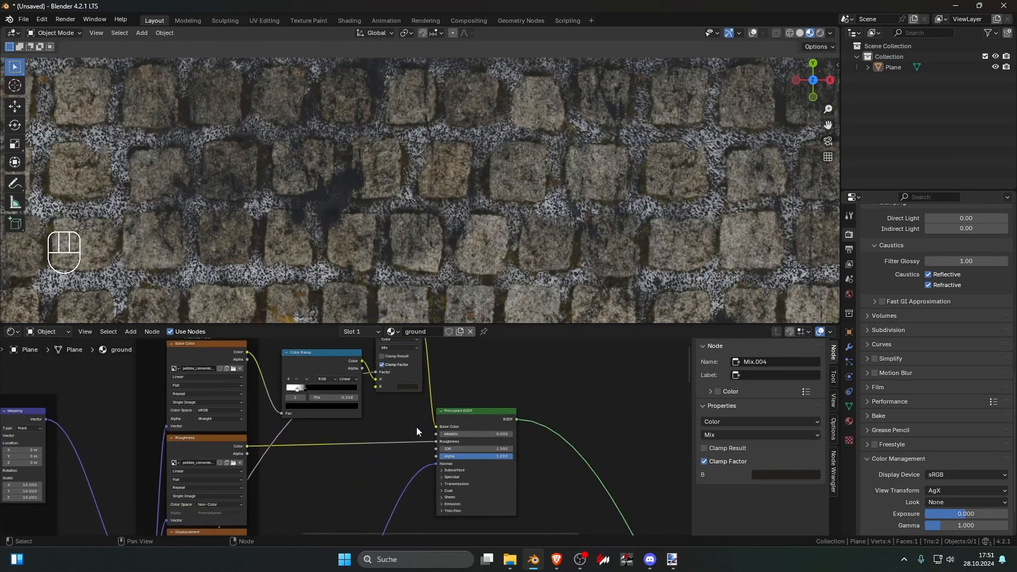
click(399, 450)
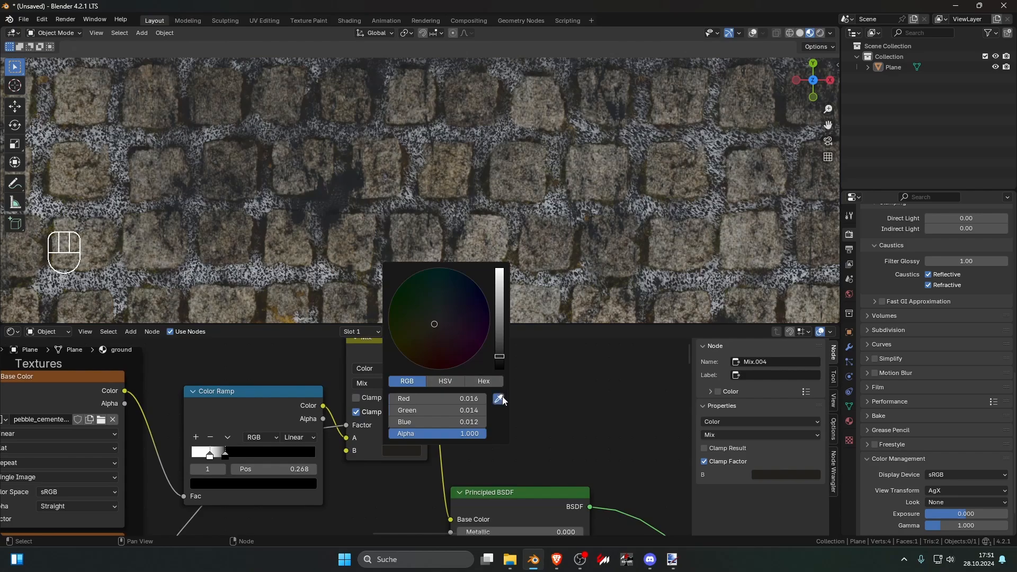
click(498, 398)
click(518, 208)
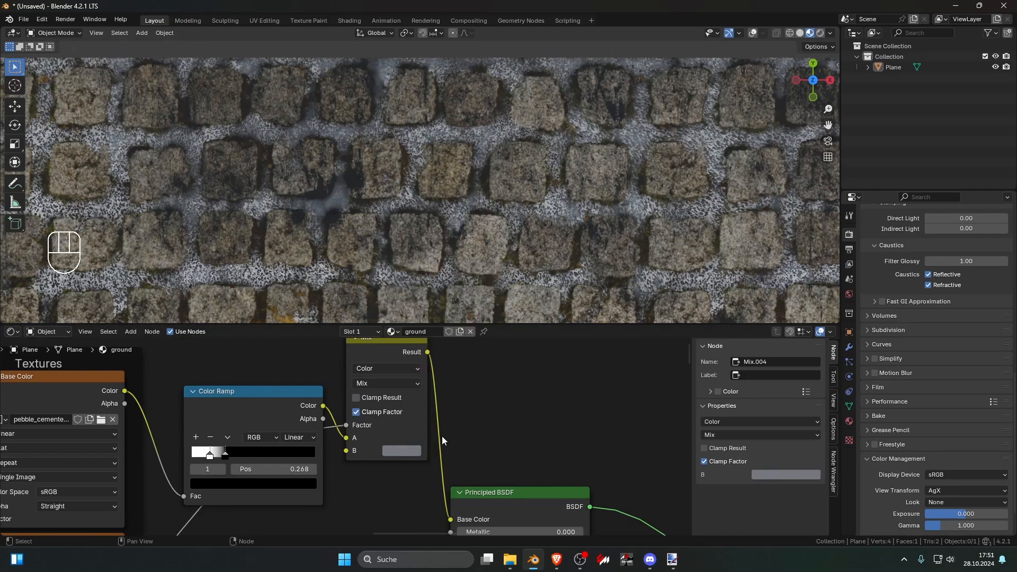
click(408, 450)
mouse_move(501, 322)
mouse_down()
mouse_move(500, 339)
mouse_move(500, 307)
mouse_move(500, 322)
mouse_up()
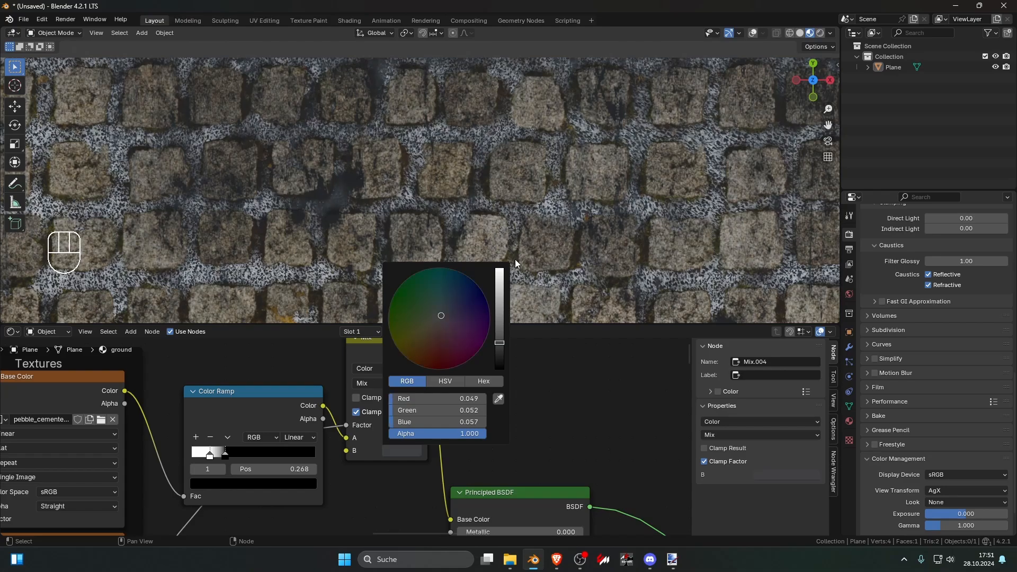
Step: Examine the dirt across the whole plane from a distance and at an angle, and return to the top view
scroll(531, 256, down, 5)
scroll(666, 259, down, 1)
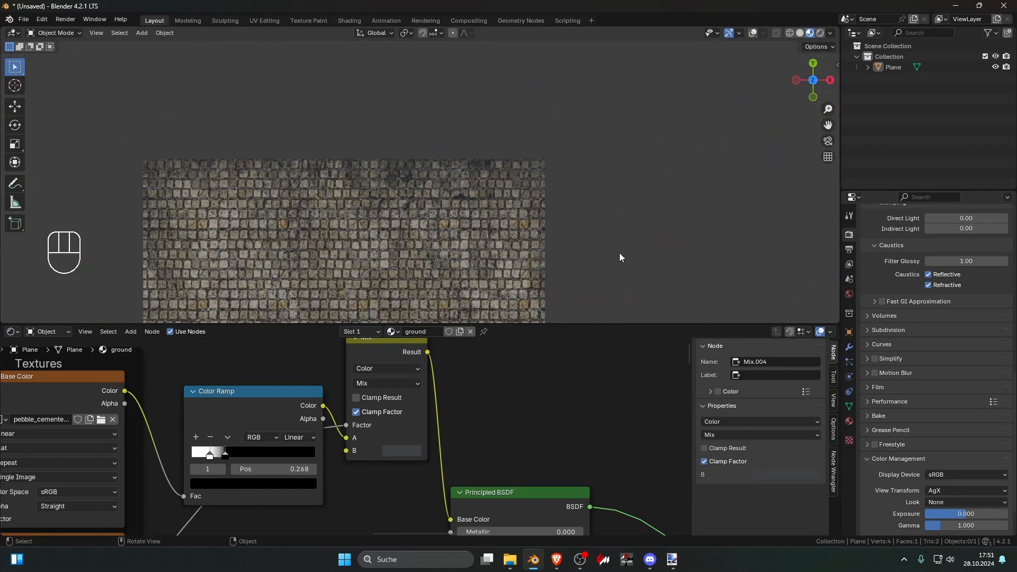
scroll(593, 257, down, 5)
shift+middle_drag(529, 266, 532, 231)
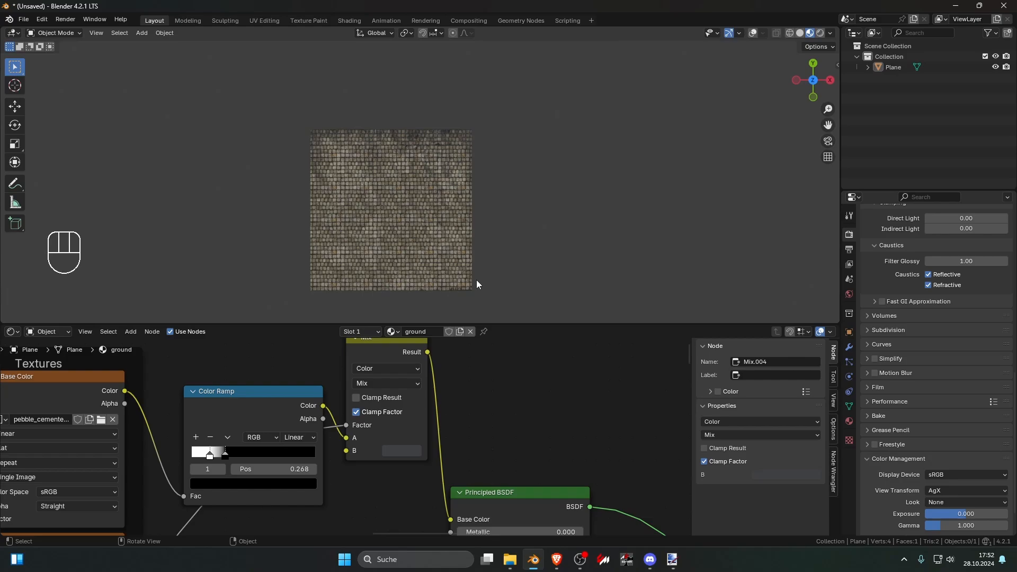
middle_drag(476, 280, 458, 237)
click(361, 202)
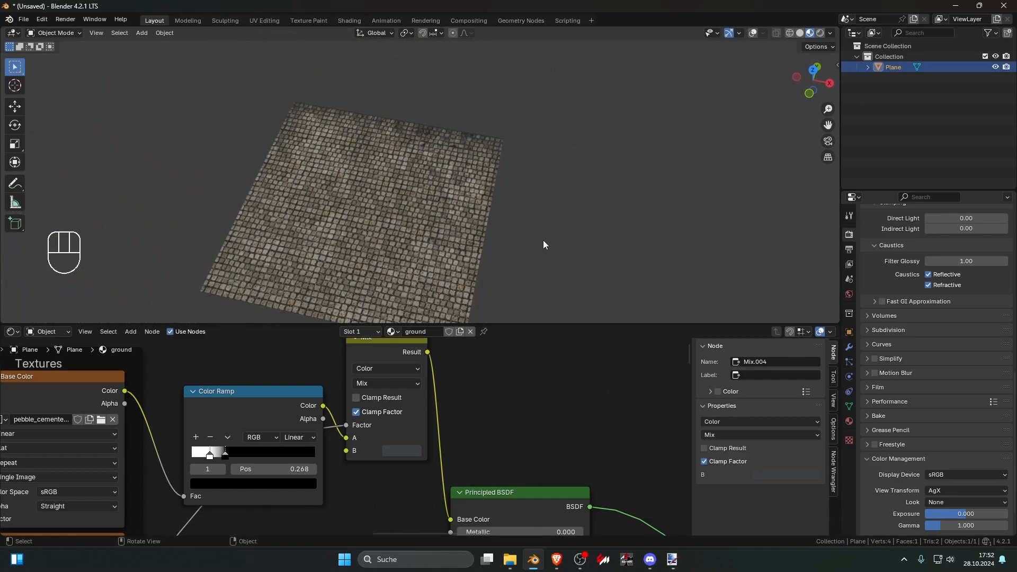
key(KP_7)
scroll(542, 240, down, 3)
Step: Add a second plane and place it beside the stone tile plane
shift+middle_drag(531, 253, 462, 291)
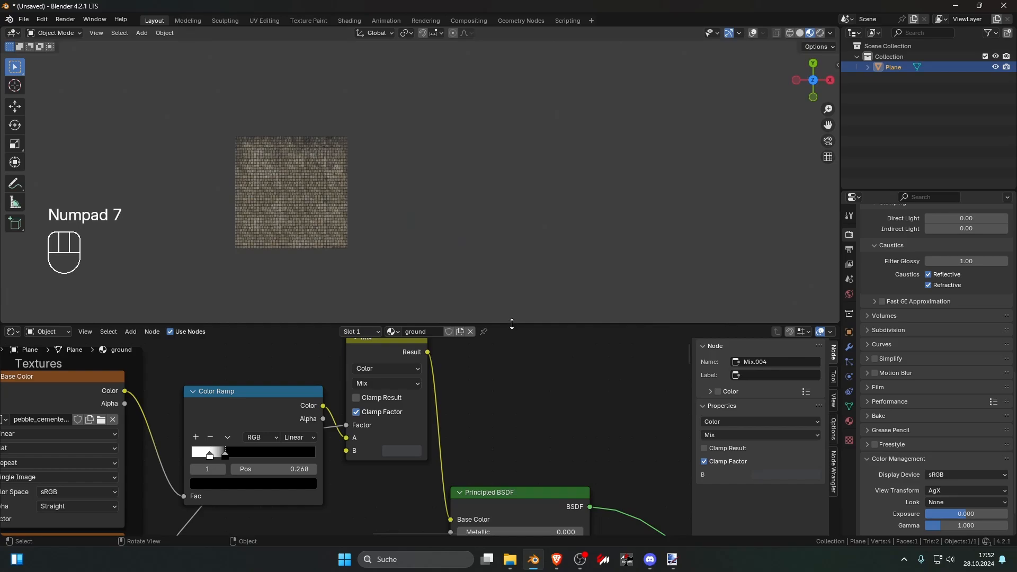
click(450, 272)
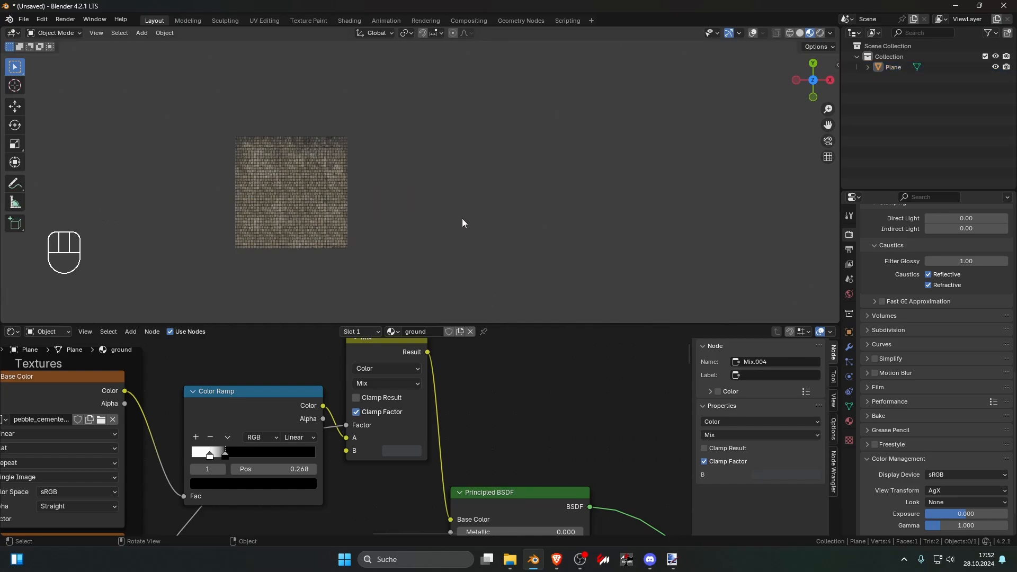
key(shift+a)
mouse_move(457, 234)
click(521, 231)
key(g)
click(523, 206)
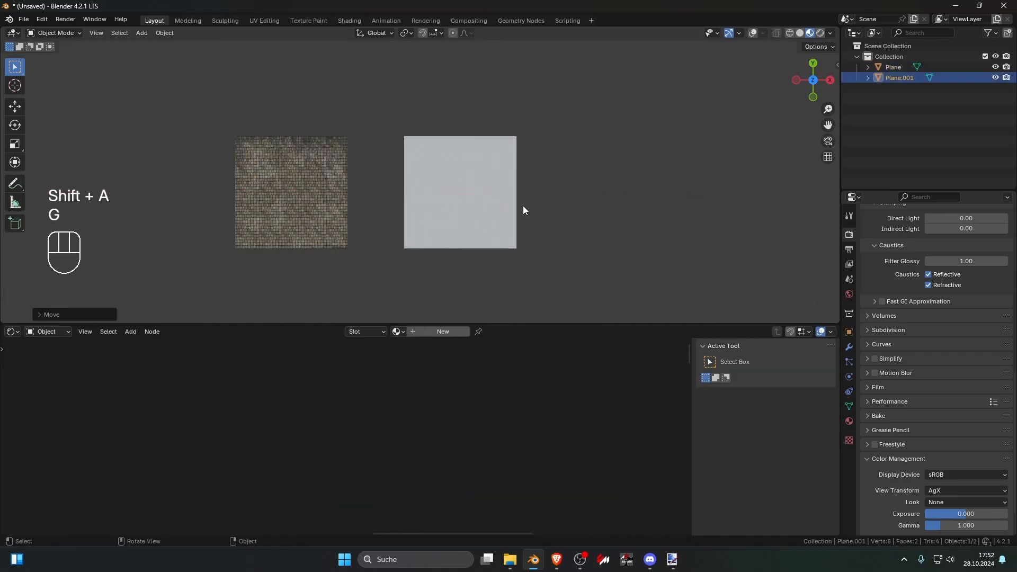
Step: Create a new material named grass on the second plane
click(433, 330)
double_click(443, 332)
text(grass)
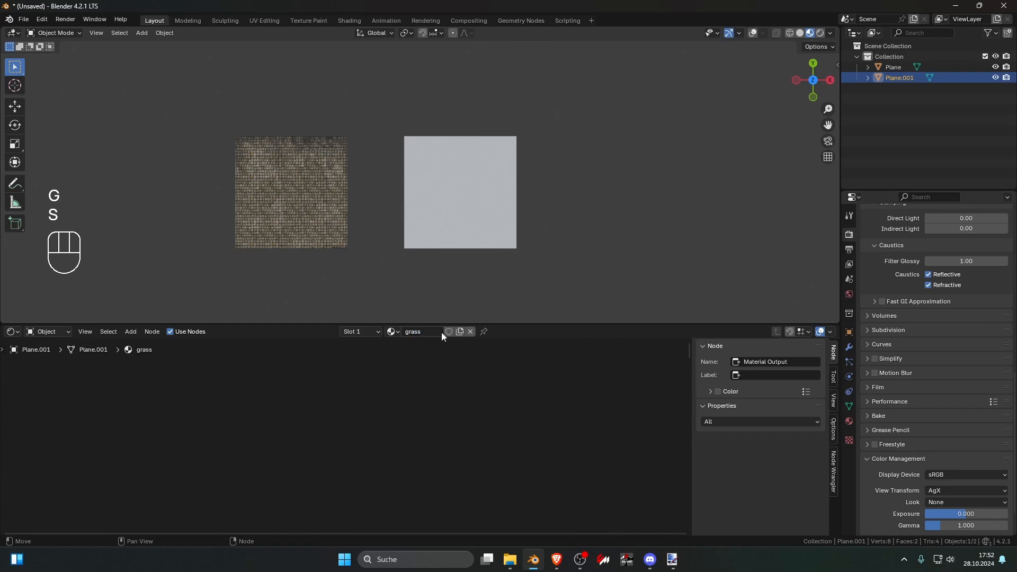
Step: Switch to the browser's Poly Haven Textures page and search for grass
key(alt+Tab)
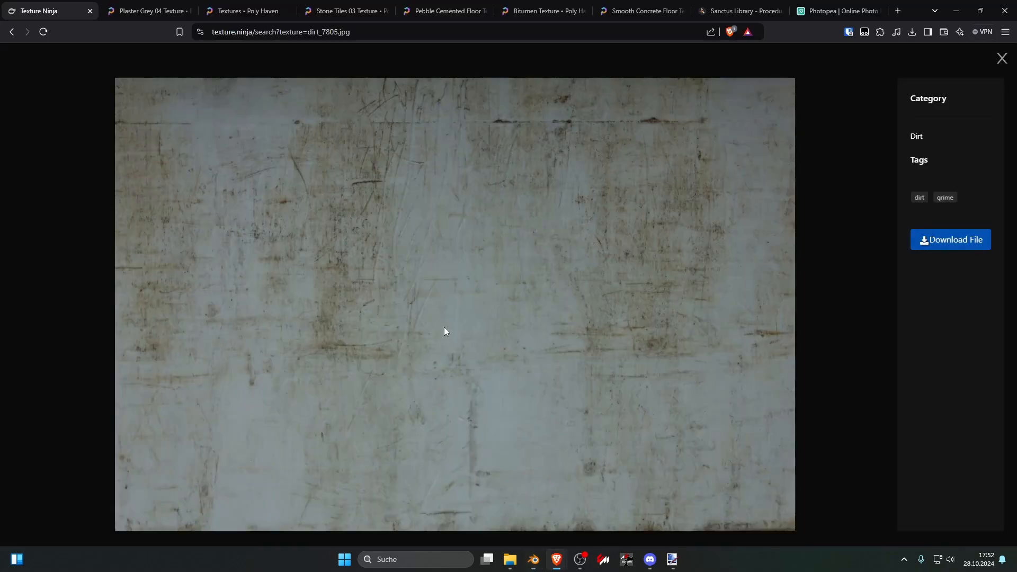
click(251, 11)
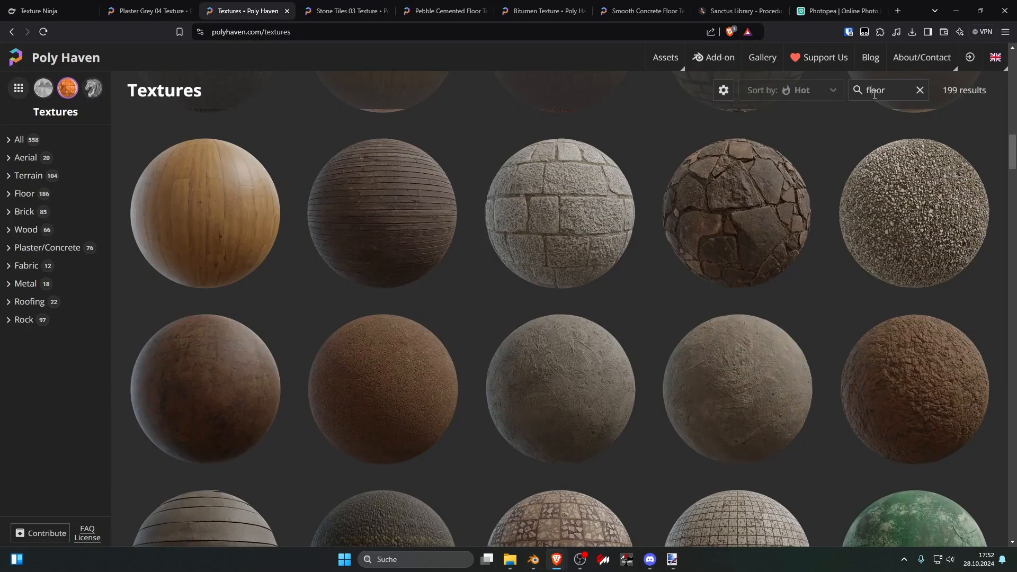
text(grass)
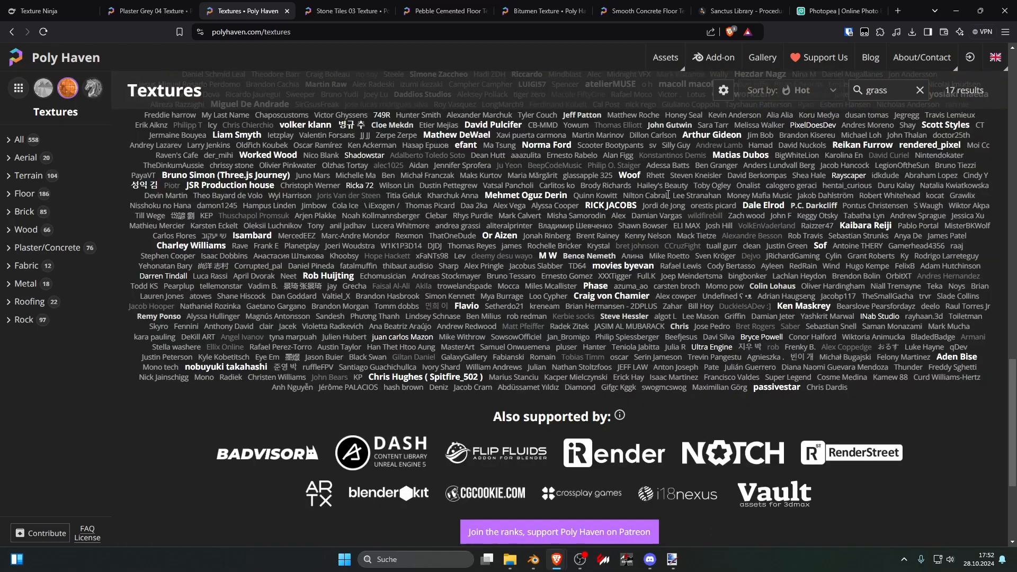
scroll(516, 206, up, 3)
scroll(530, 255, down, 7)
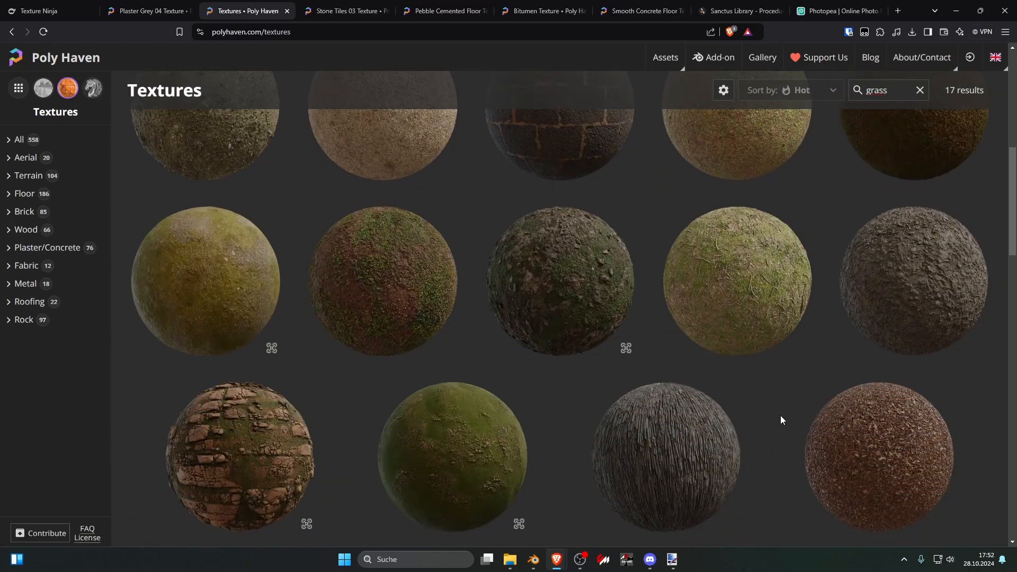
Step: Open the Forest Ground 01 texture and download its 1K Blender archive as forrest_ground_01_1k.blend to Downloads
click(739, 306)
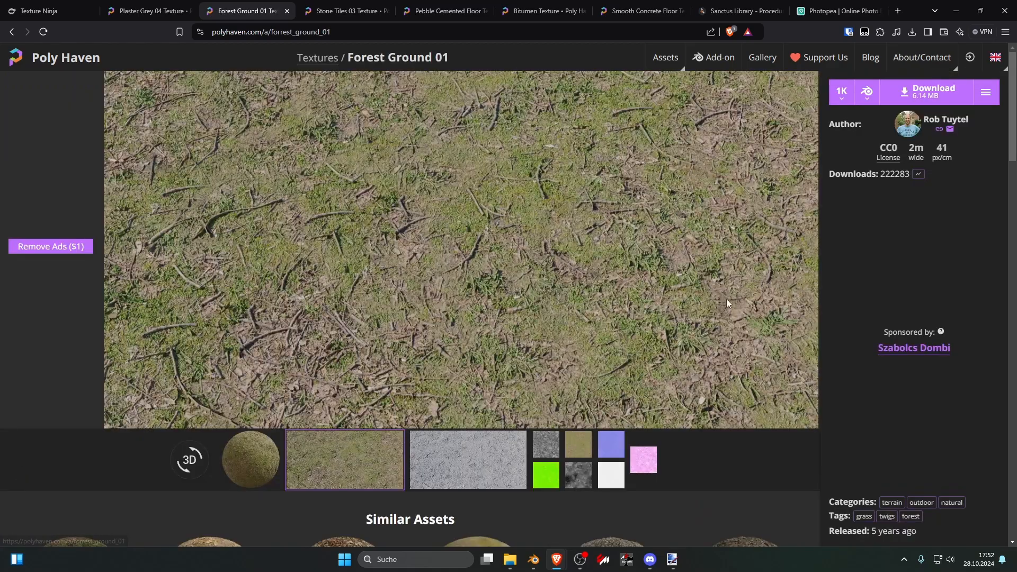
click(931, 103)
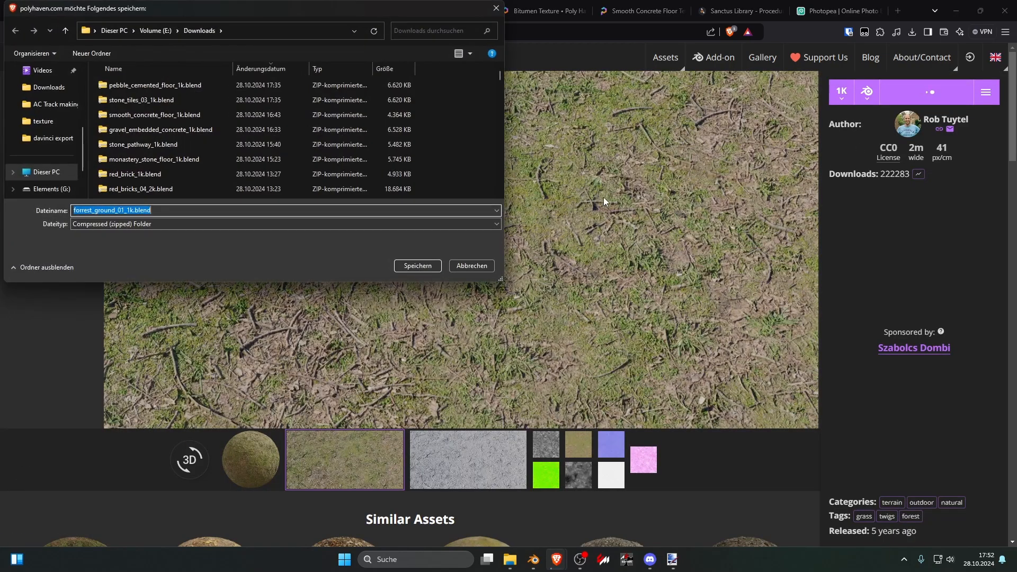
click(404, 268)
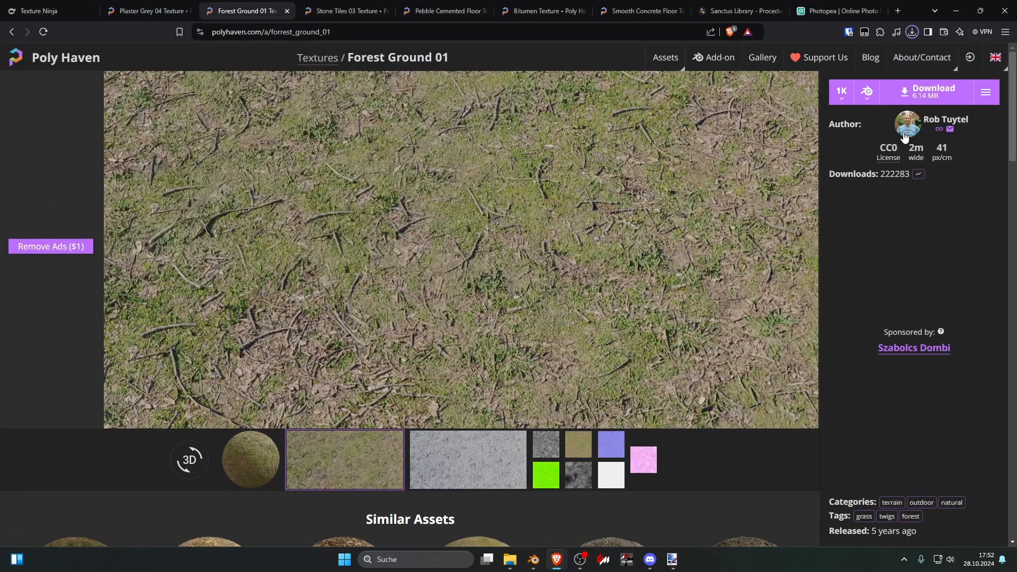
Step: Show the downloaded forrest_ground_01_1k.blend archive in its folder and extract it with 7-Zip into a folder of its own
click(879, 55)
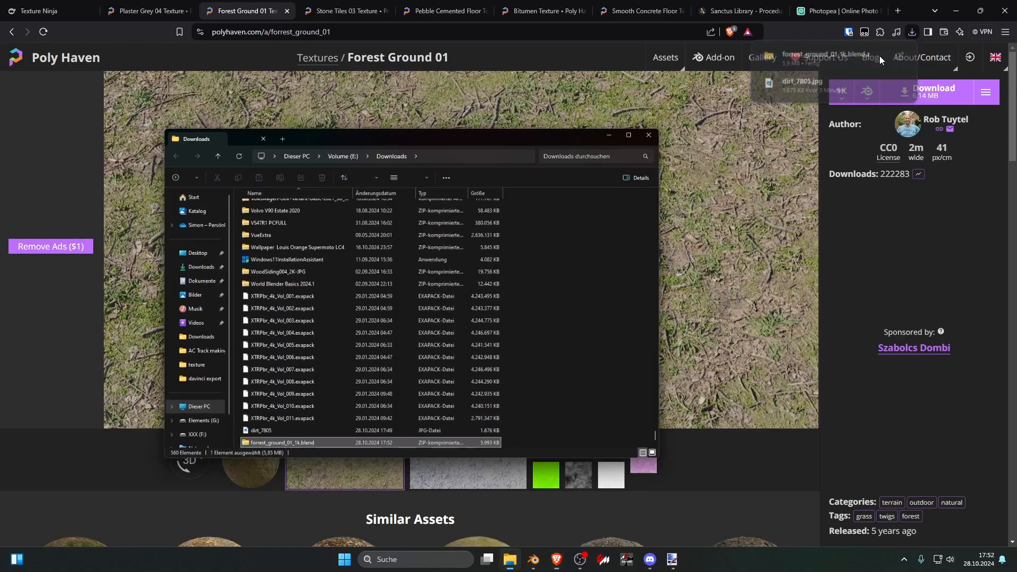
right_click(278, 422)
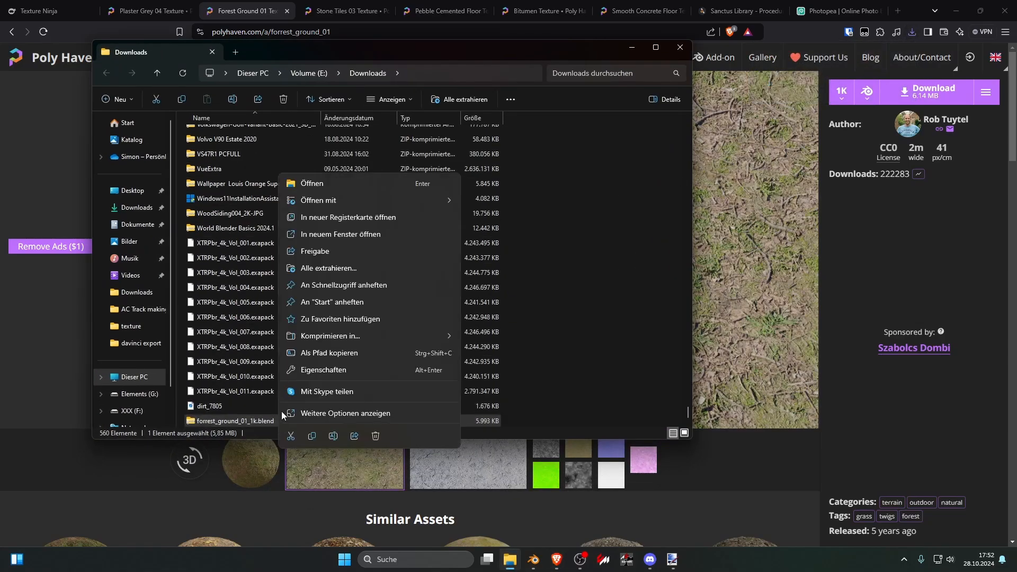
click(338, 412)
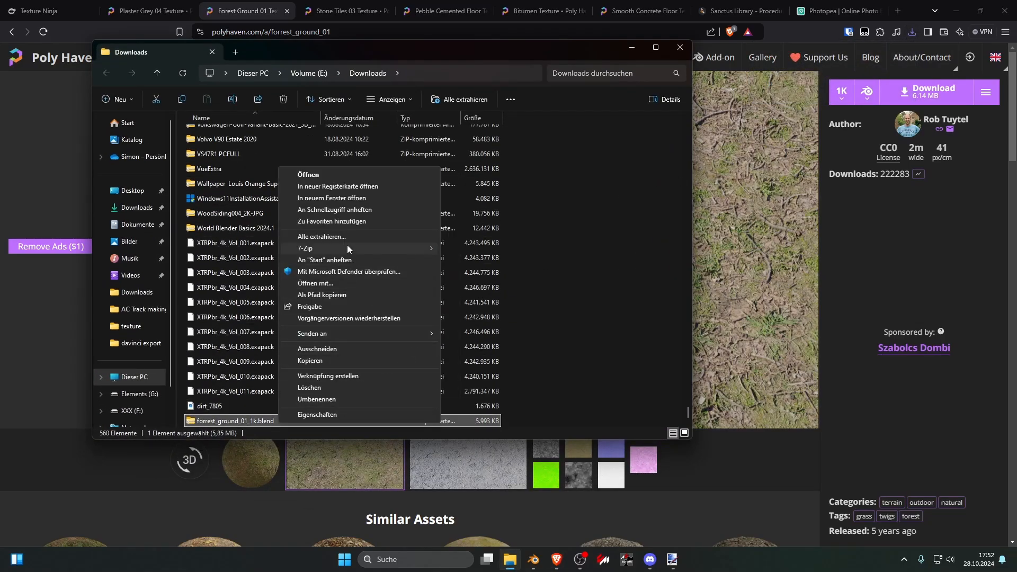
mouse_move(348, 249)
click(555, 297)
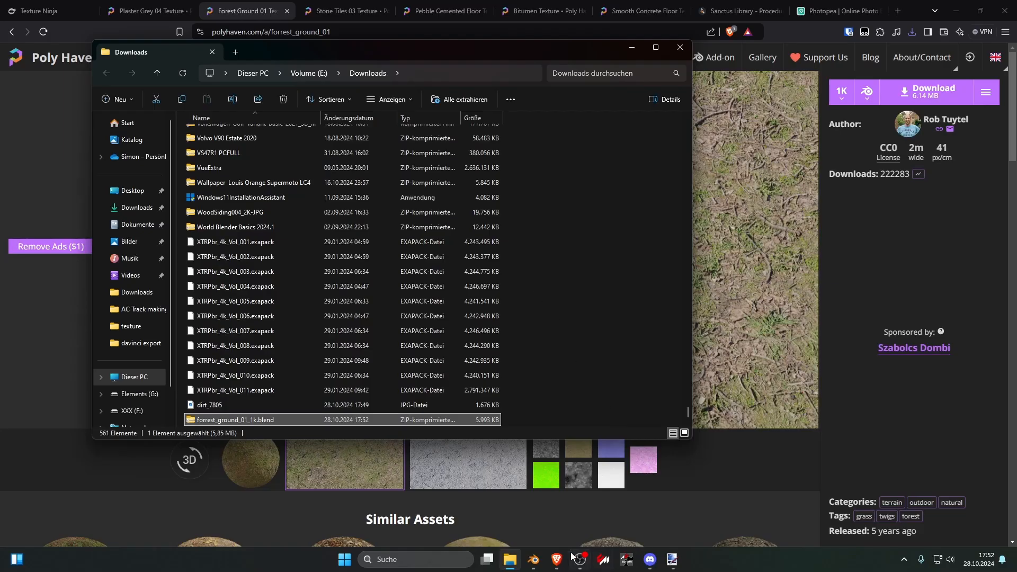
Step: Switch to Blender and load the four forrest_ground_01_1k texture maps into the grass material's Principled BSDF using Principled Texture Setup
click(535, 560)
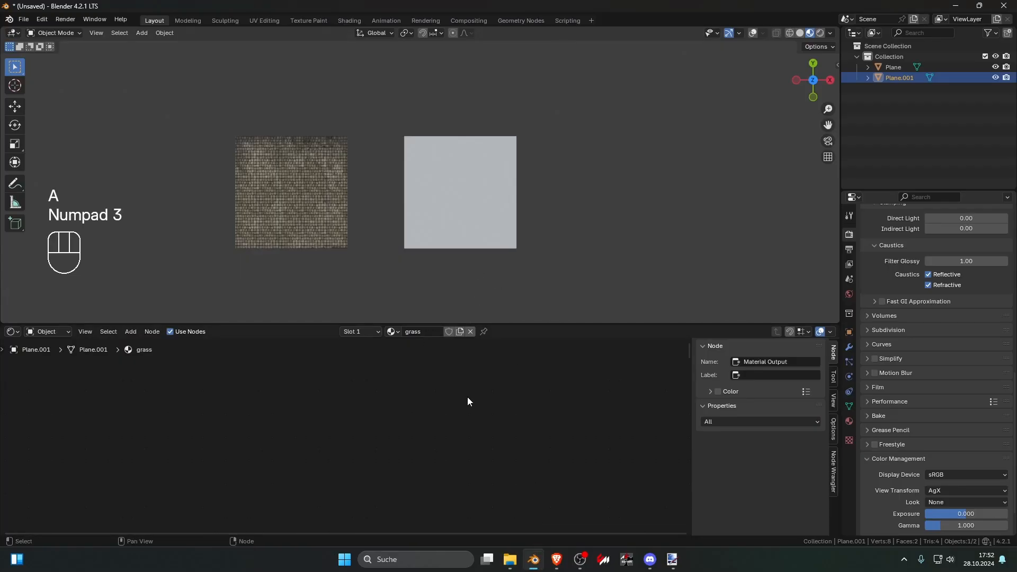
key(KP_Decimal)
click(305, 388)
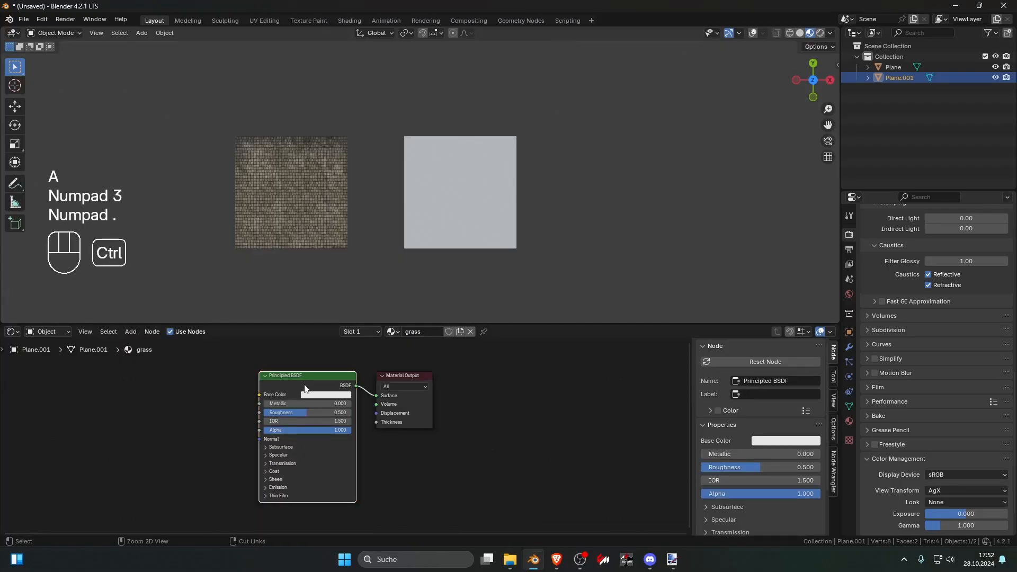
key(ctrl+shift+t)
click(395, 165)
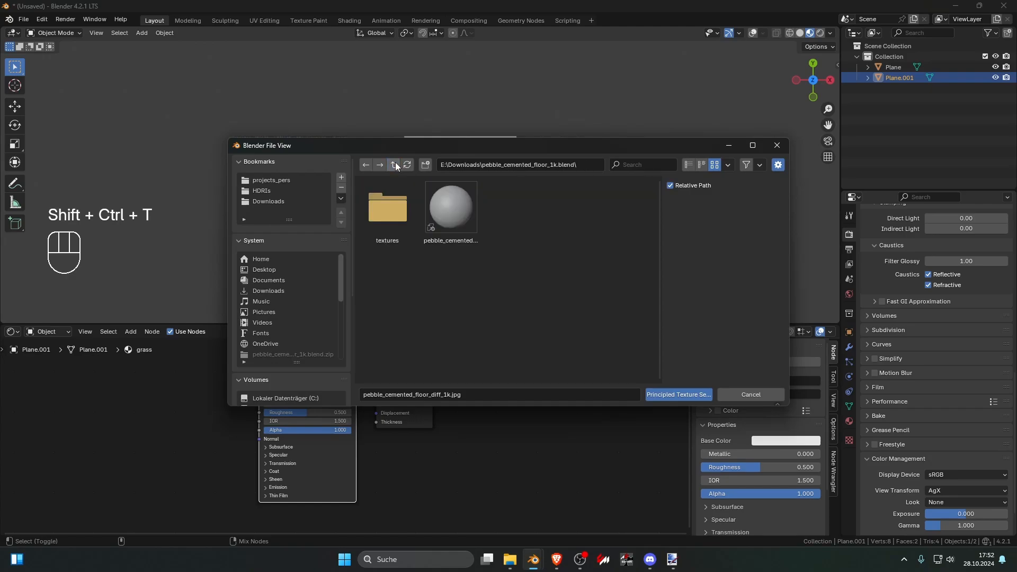
click(394, 164)
click(380, 213)
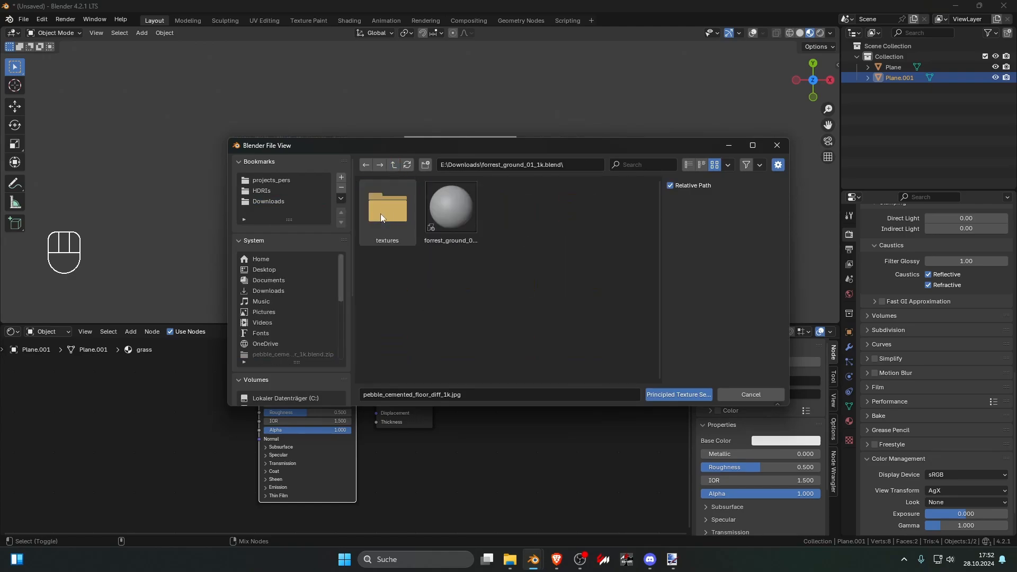
click(380, 213)
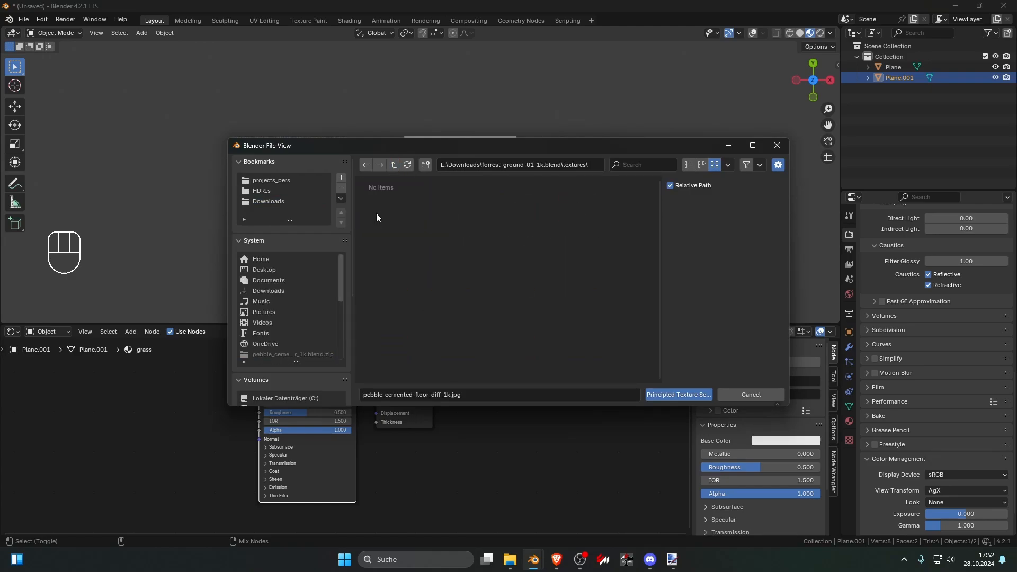
click(695, 396)
scroll(526, 296, up, 6)
scroll(221, 459, down, 4)
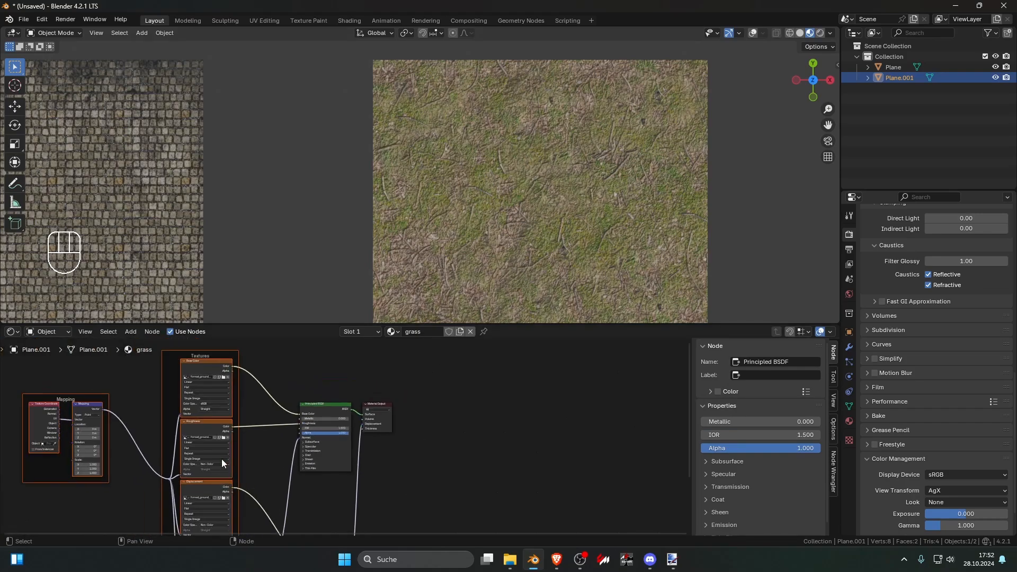
Step: Set the grass material's Mapping scale to 10 on the X, Y and Z axes
middle_drag(147, 477, 383, 453)
scroll(382, 454, up, 3)
text(10)
key(Return)
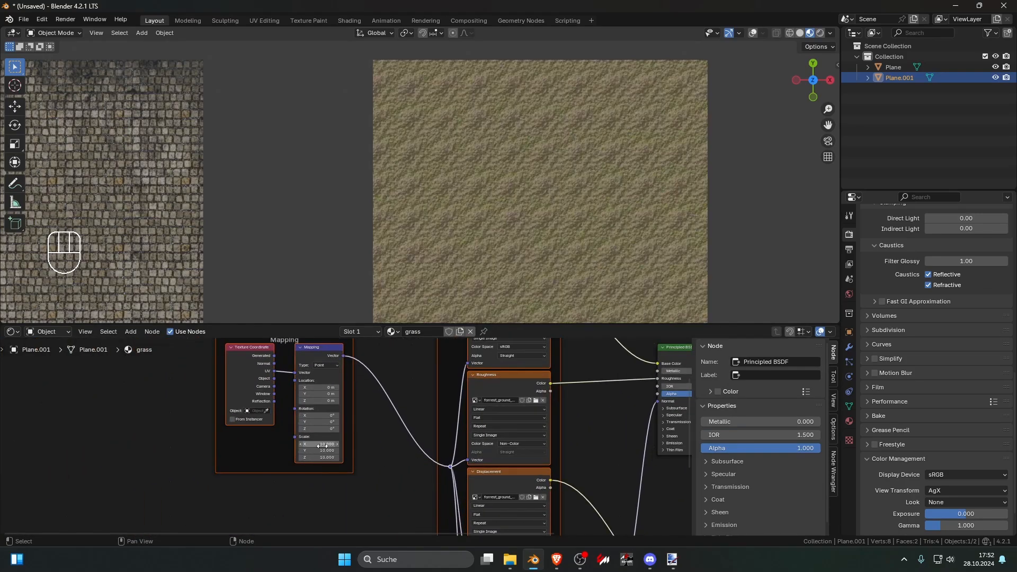
scroll(525, 262, down, 3)
shift+middle_drag(553, 248, 491, 235)
click(440, 304)
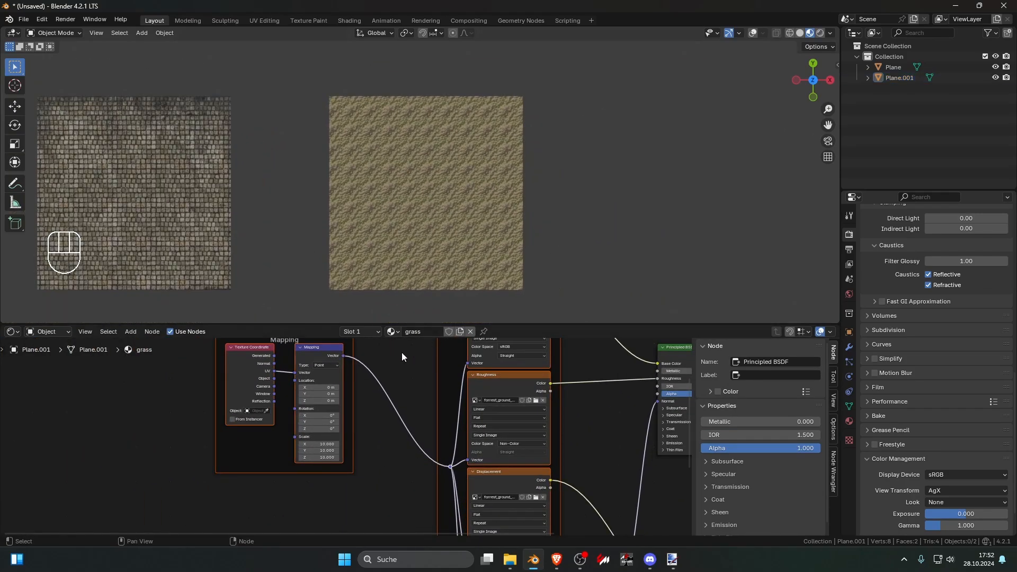
Step: Move the Texture Coordinate node away from the Mapping node and add a Voronoi Texture node between them
click(245, 355)
drag(244, 356, 158, 358)
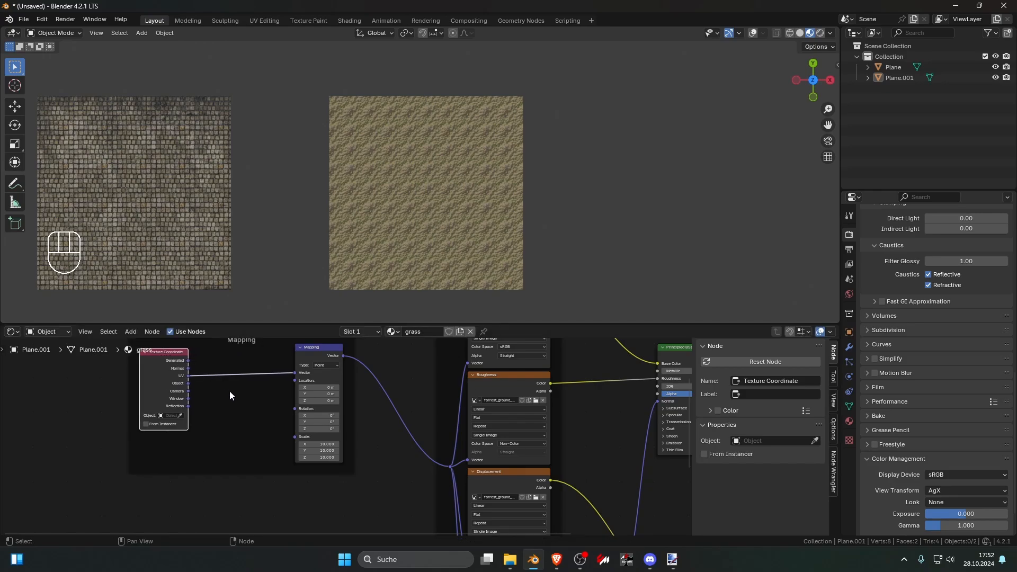
middle_drag(230, 391, 351, 404)
scroll(345, 401, up, 1)
drag(275, 380, 249, 377)
key(shift+a)
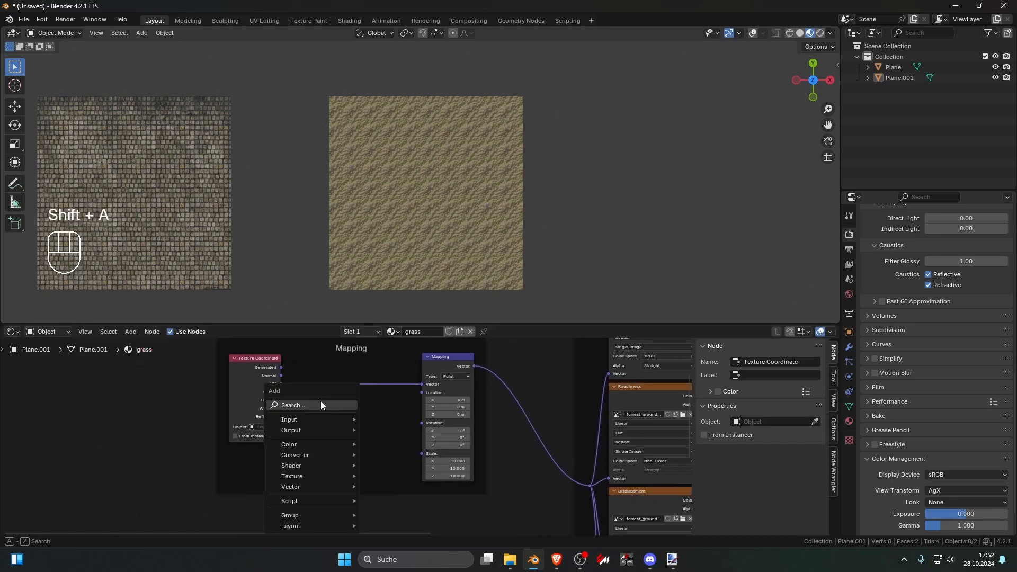
text(voro)
key(Return)
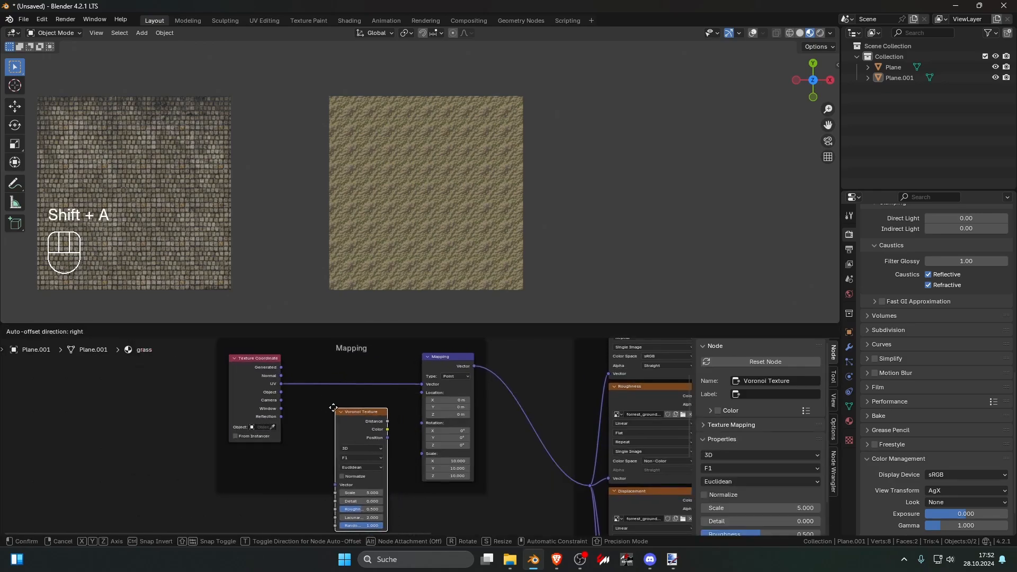
click(333, 408)
Step: Connect the UV output to the Voronoi Texture's Vector input and the Voronoi Color output to the Mapping node's Rotation
scroll(330, 412, up, 2)
drag(257, 365, 313, 492)
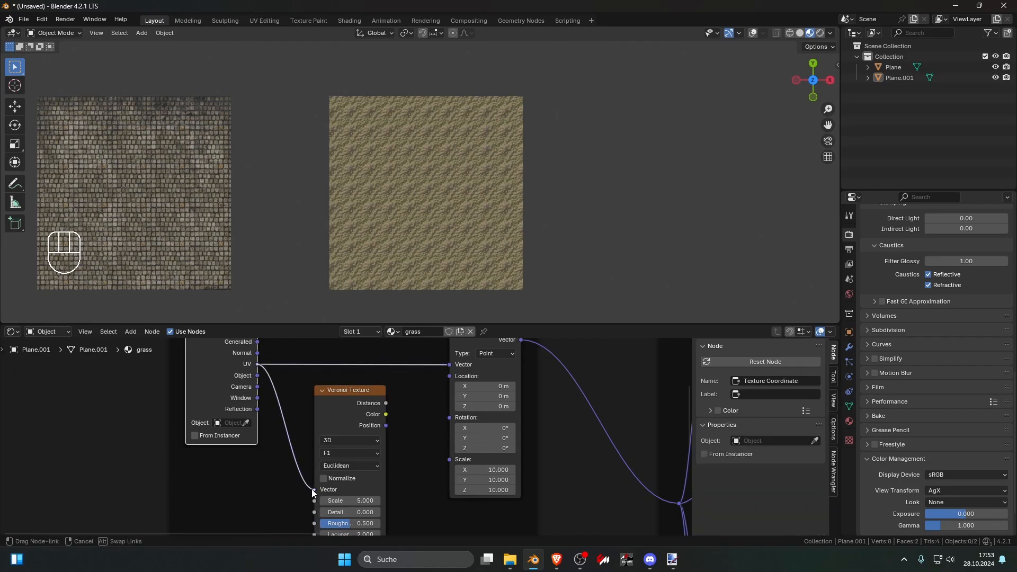
drag(386, 414, 455, 416)
shift+scroll(452, 418, down, 2)
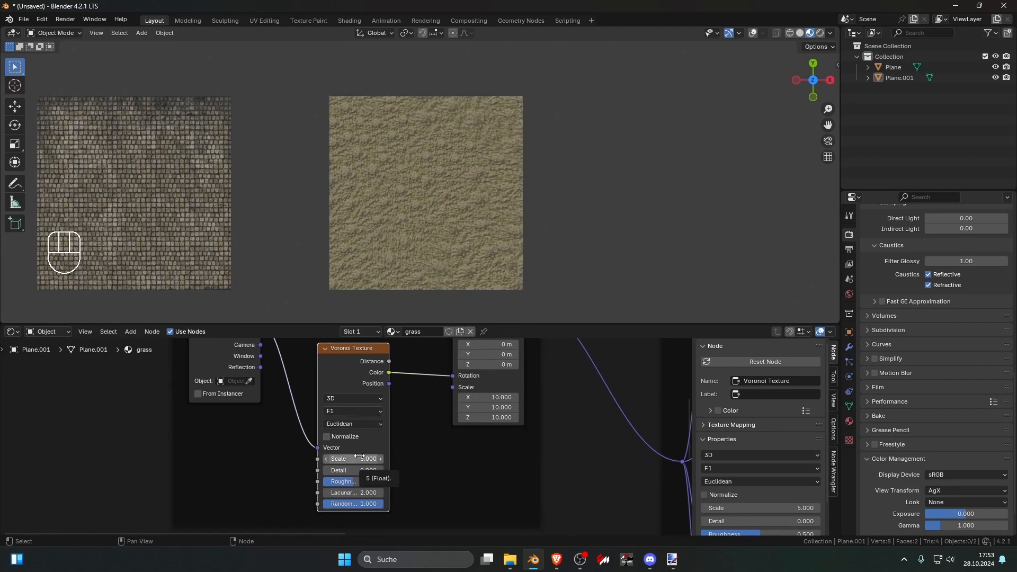
Step: Set the Voronoi Texture's distance metric to Manhattan and its scale to 7.4
mouse_move(359, 457)
mouse_down()
mouse_move(316, 457)
mouse_move(353, 459)
mouse_up()
click(354, 424)
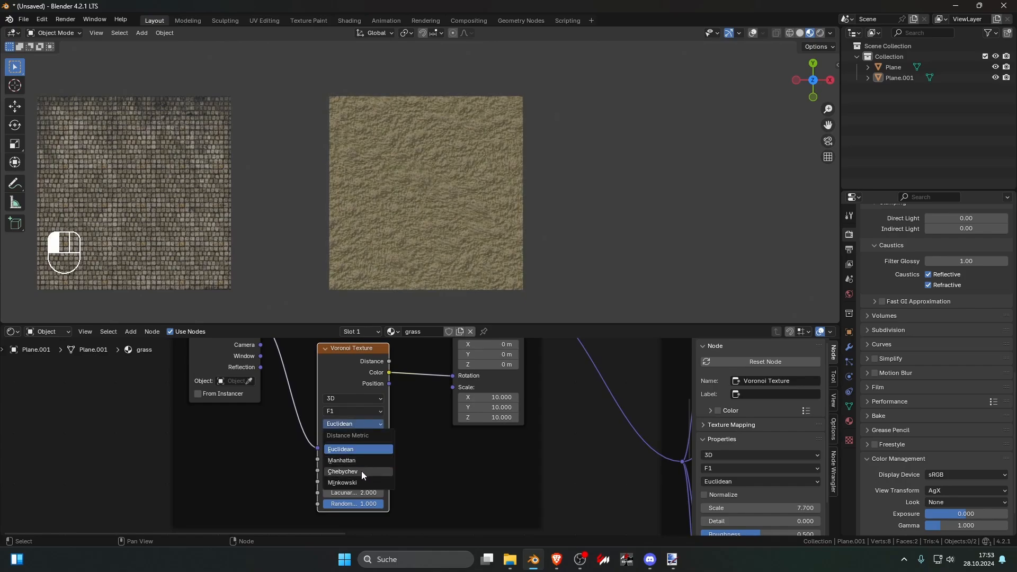
click(347, 461)
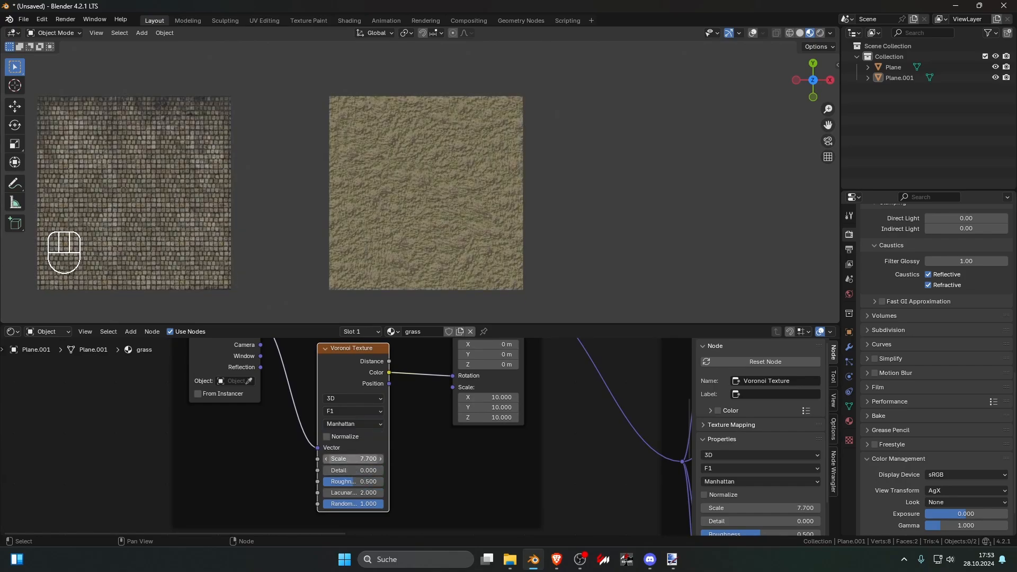
drag(354, 459, 339, 458)
mouse_move(354, 459)
mouse_down()
mouse_move(382, 459)
mouse_move(358, 445)
mouse_up()
Step: Examine the grass plane up close, from far away and at an angle for visible texture repetition
scroll(404, 317, up, 5)
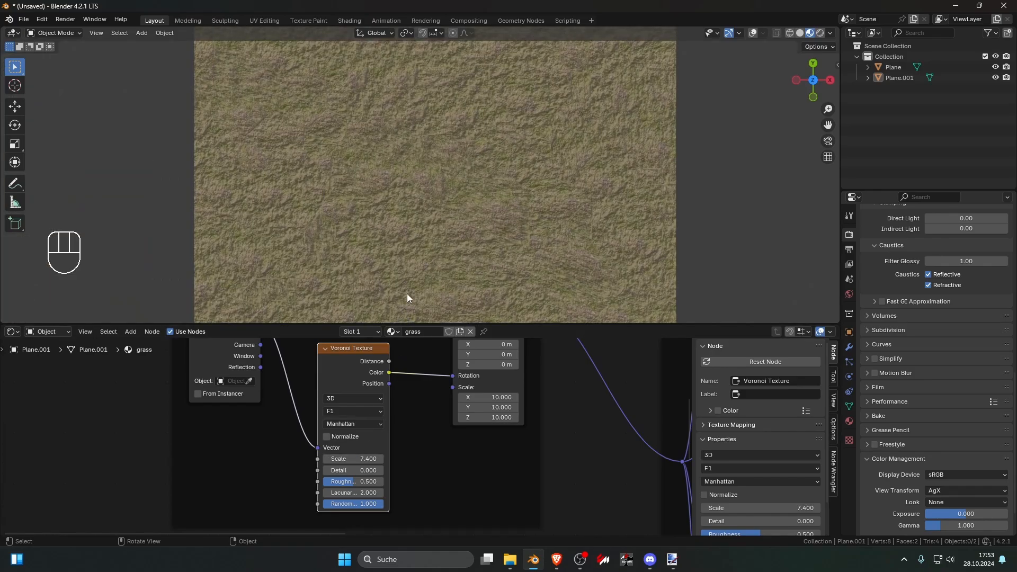
scroll(408, 292, down, 4)
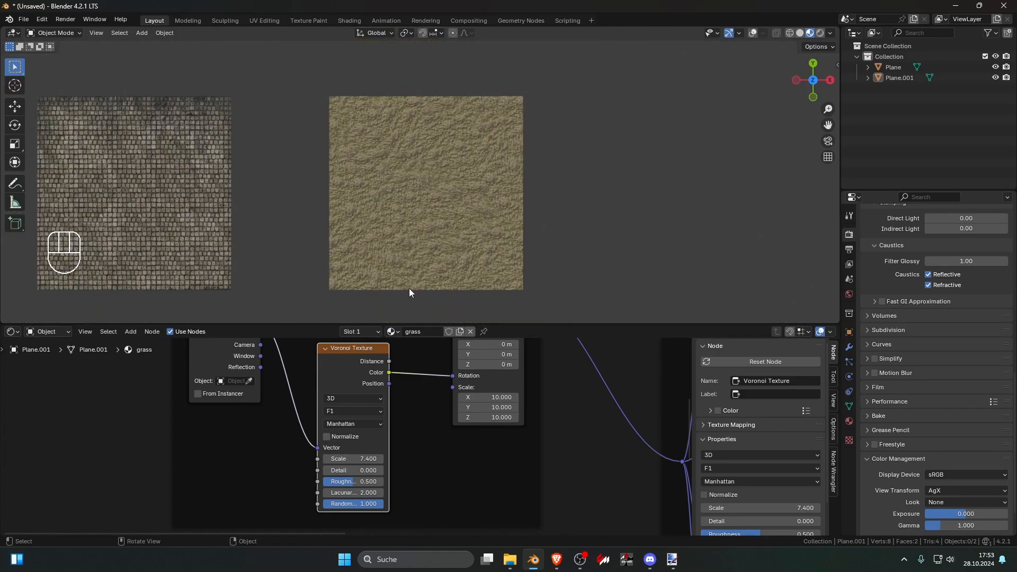
scroll(409, 288, up, 4)
scroll(409, 287, down, 2)
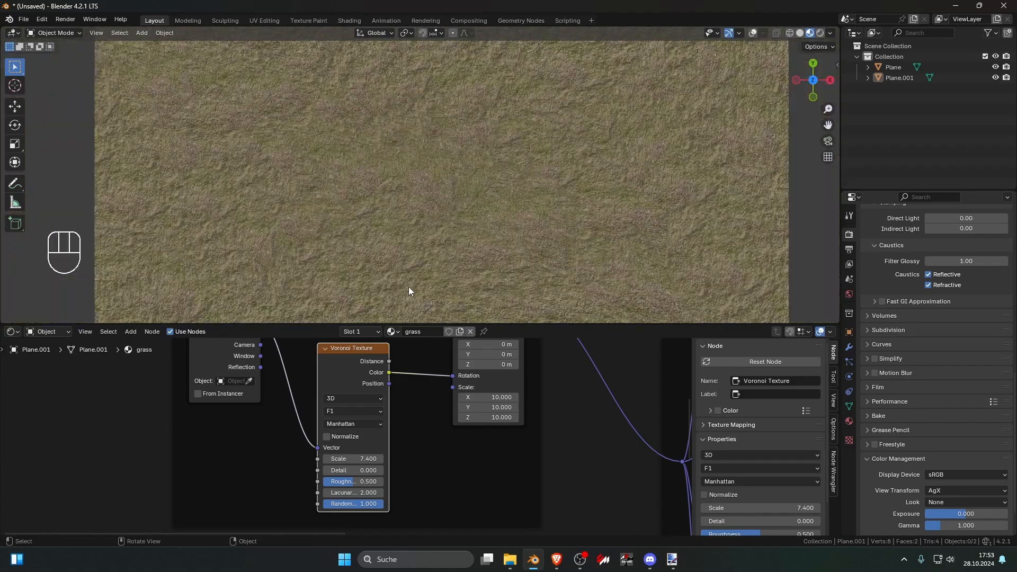
middle_drag(408, 287, 453, 253)
scroll(466, 218, down, 5)
scroll(453, 254, down, 4)
scroll(455, 252, down, 3)
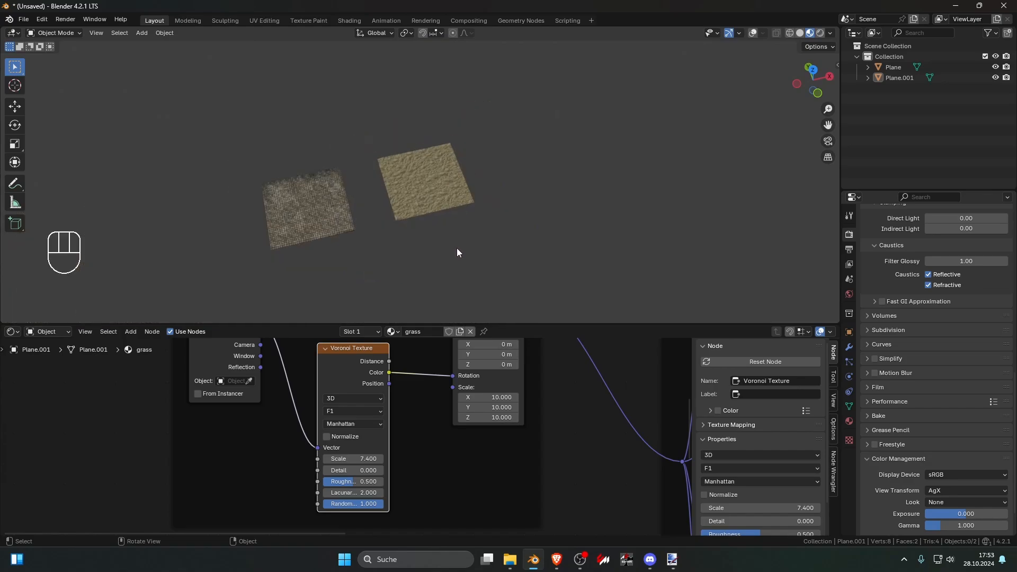
scroll(459, 246, up, 5)
scroll(458, 245, down, 2)
scroll(506, 424, down, 6)
scroll(482, 410, up, 5)
Step: Move the Principled BSDF and Material Output nodes farther from the texture nodes to make room between them
middle_drag(486, 395, 354, 468)
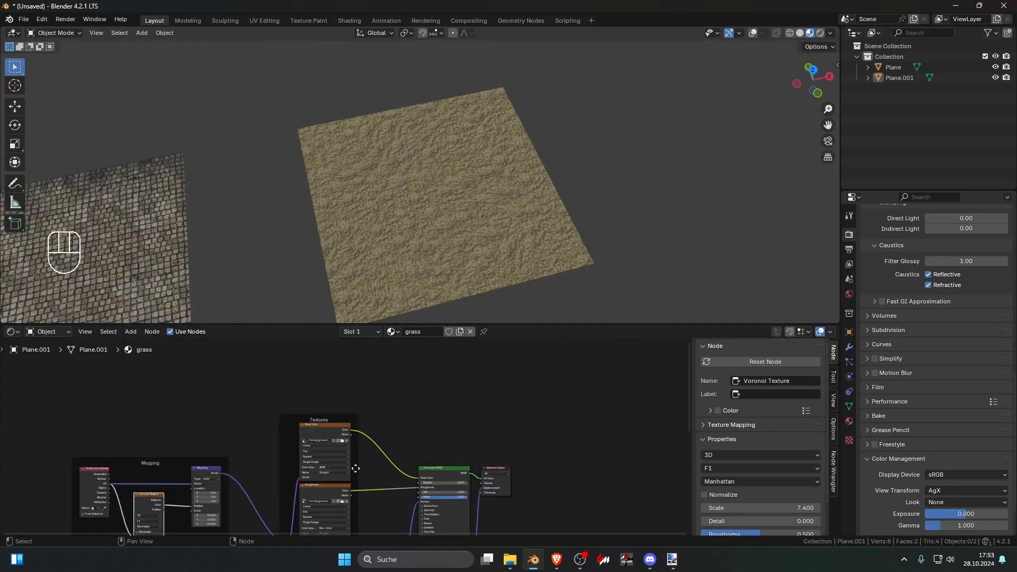
drag(472, 438, 541, 514)
middle_drag(541, 514, 491, 441)
drag(510, 437, 400, 384)
drag(459, 412, 598, 428)
click(500, 392)
middle_drag(502, 388, 486, 415)
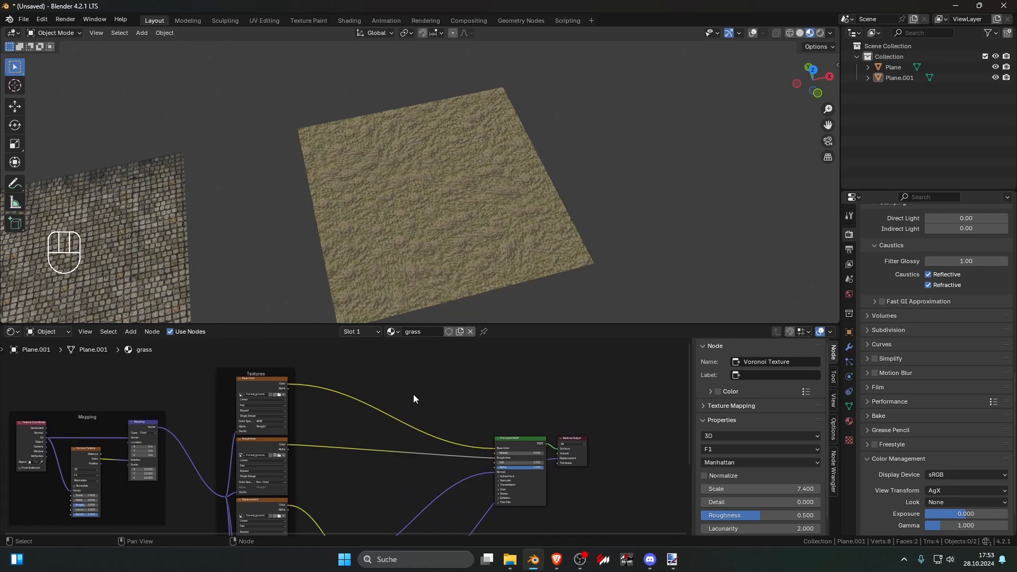
key(shift+a)
scroll(379, 396, down, 4)
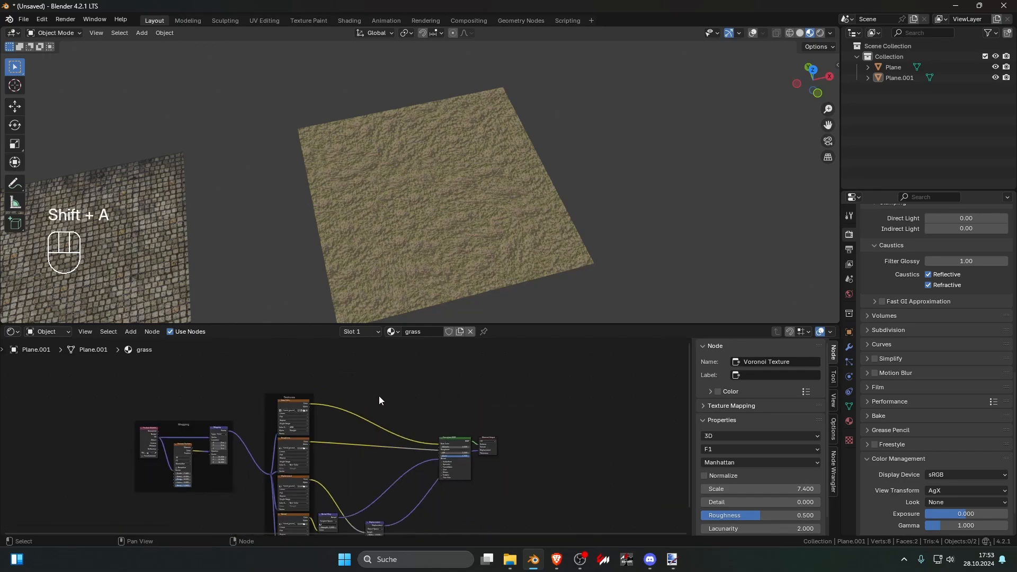
key(shift+a)
click(420, 404)
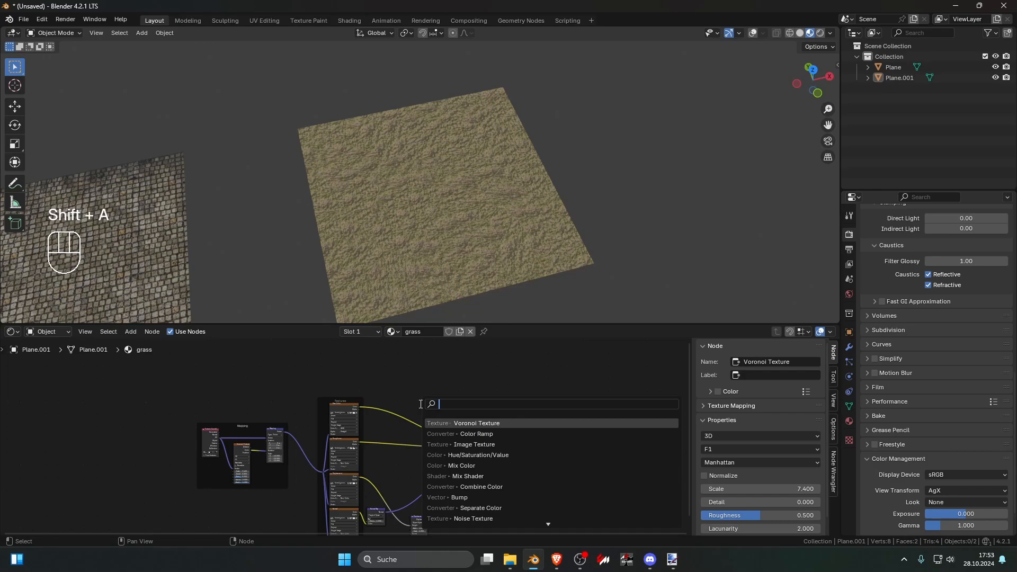
key(Escape)
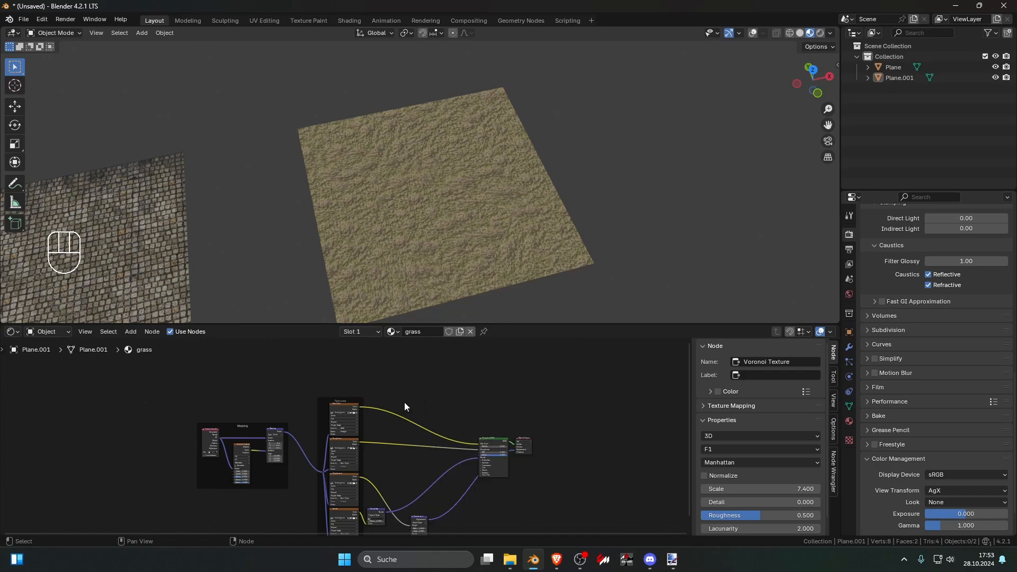
Step: Insert a Mix Color node between the Base Color texture and the Principled BSDF, feeding the texture's color into both A and B
key(shift+a)
click(431, 401)
text(mi)
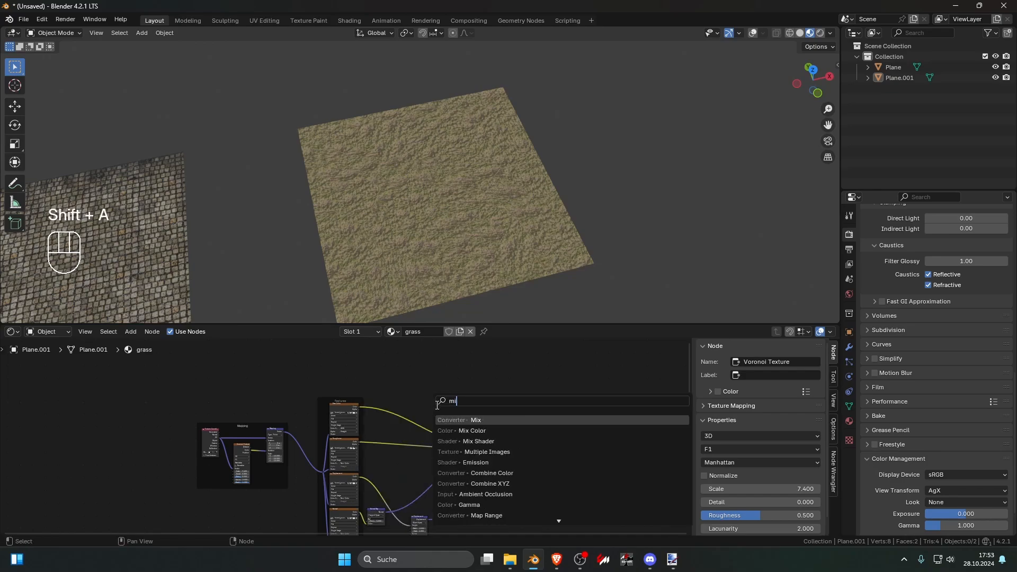
text(x)
click(463, 430)
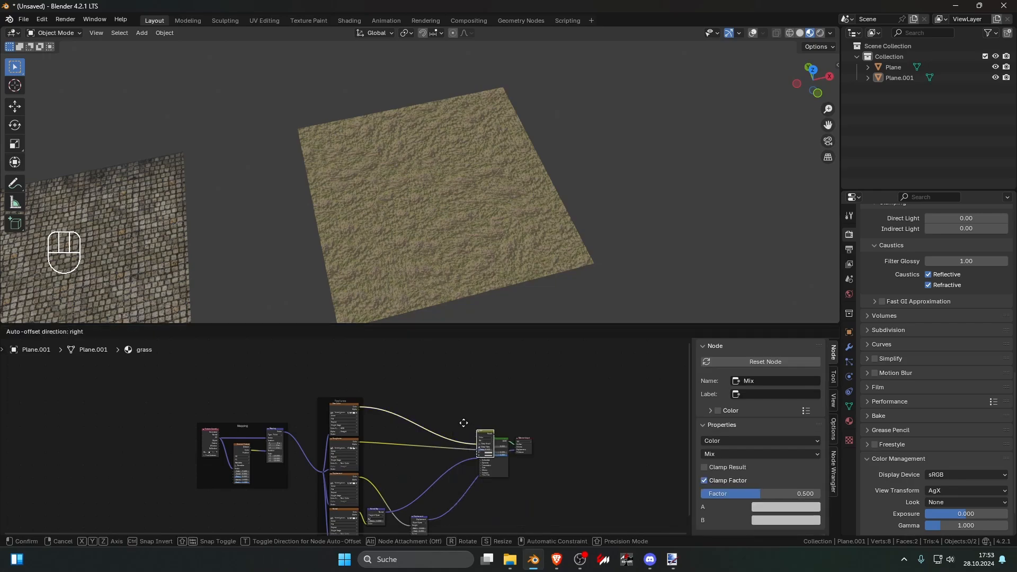
click(422, 403)
scroll(400, 403, up, 3)
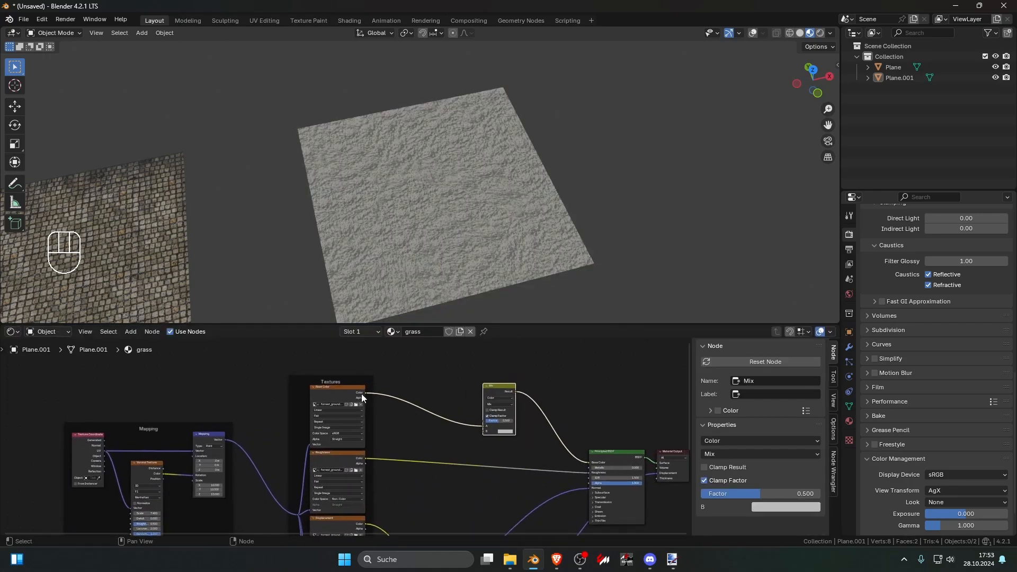
drag(369, 396, 473, 431)
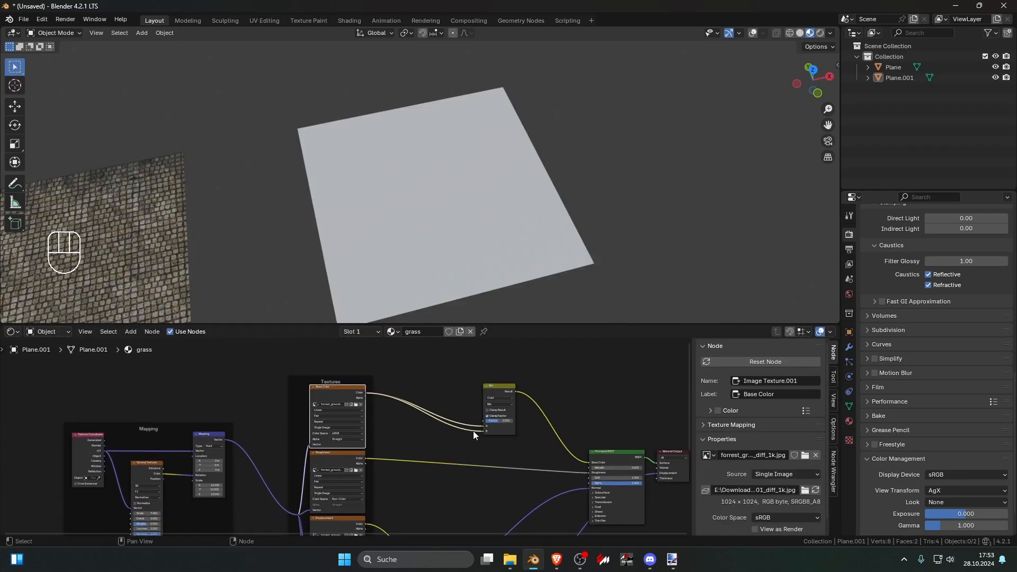
Step: Insert a Hue/Saturation/Value node on the link from the Base Color texture to the Mix node's B input
key(shift+a)
text(hue)
key(Return)
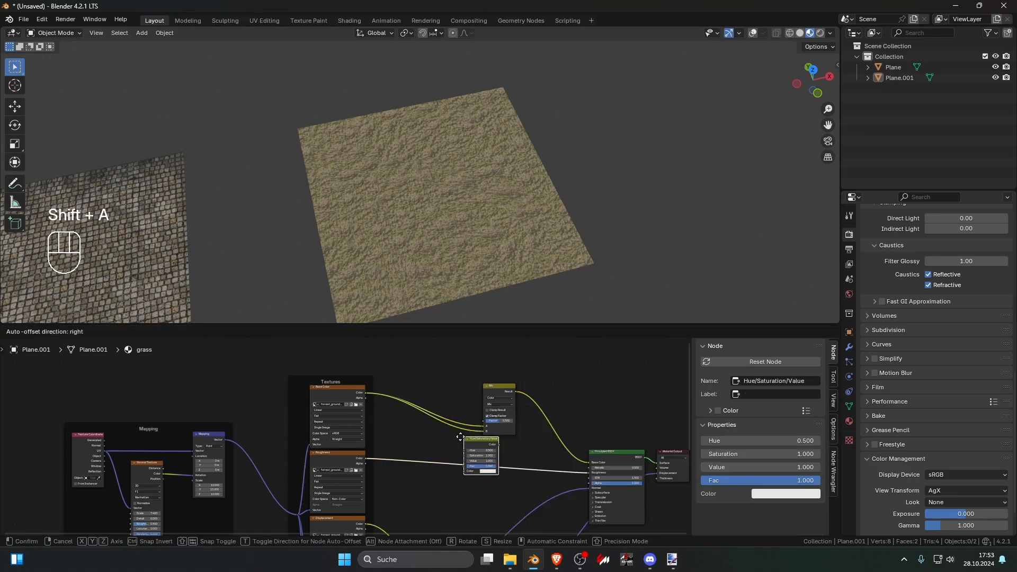
click(432, 423)
scroll(456, 434, up, 2)
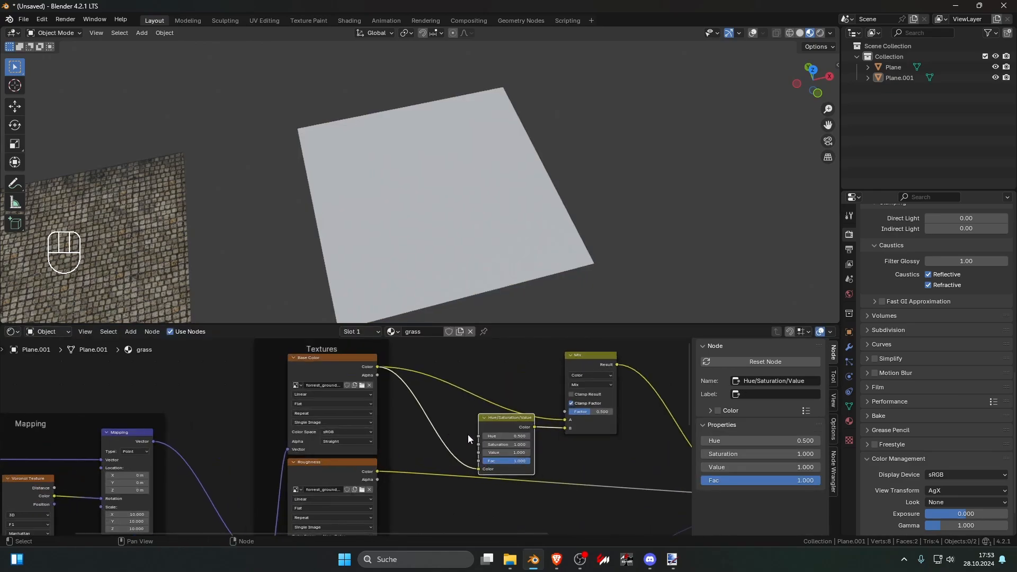
Step: Set the Hue/Saturation/Value node to hue 0.440, saturation 1.120 and value 0.160, and move it away from the Mix node
mouse_move(501, 444)
shift+mouse_down()
mouse_move(508, 437)
mouse_move(508, 453)
mouse_move(497, 452)
shift+mouse_up()
drag(507, 418, 464, 408)
middle_drag(502, 407, 493, 448)
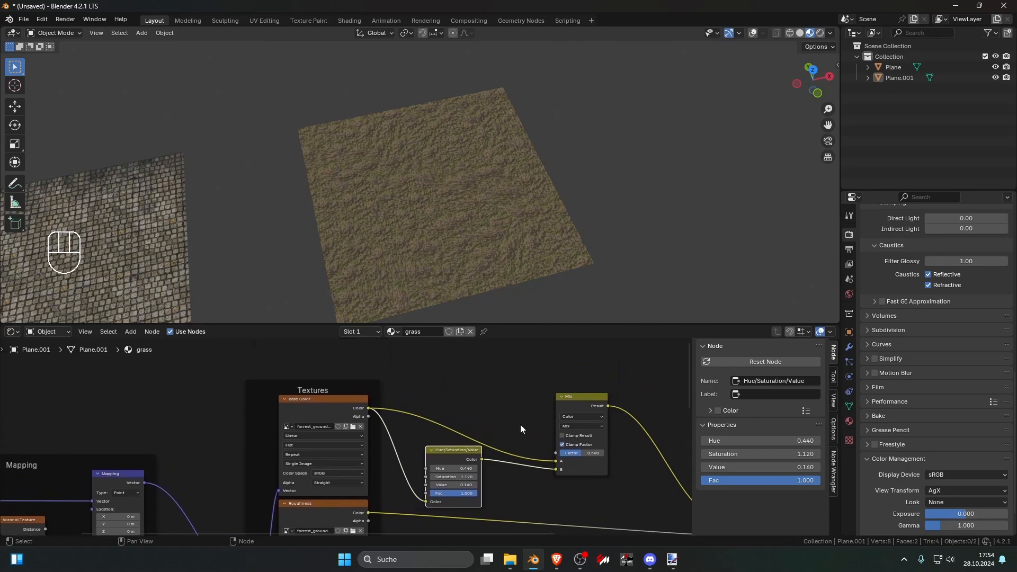
Step: Add a Gradient Texture node above the Textures frame
drag(566, 401, 581, 377)
scroll(527, 402, down, 3)
drag(436, 448, 446, 441)
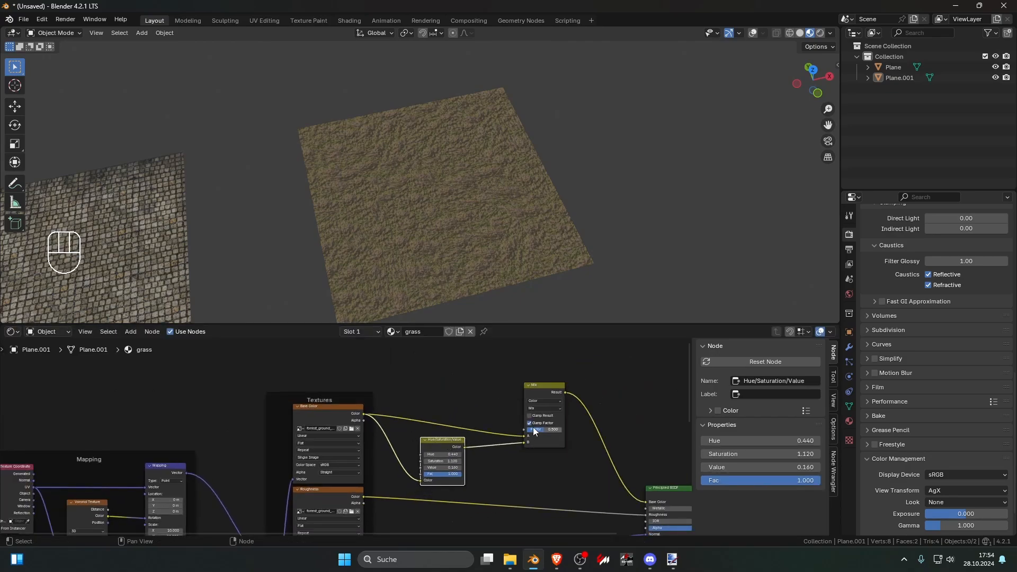
middle_drag(485, 404, 475, 418)
key(shift+a)
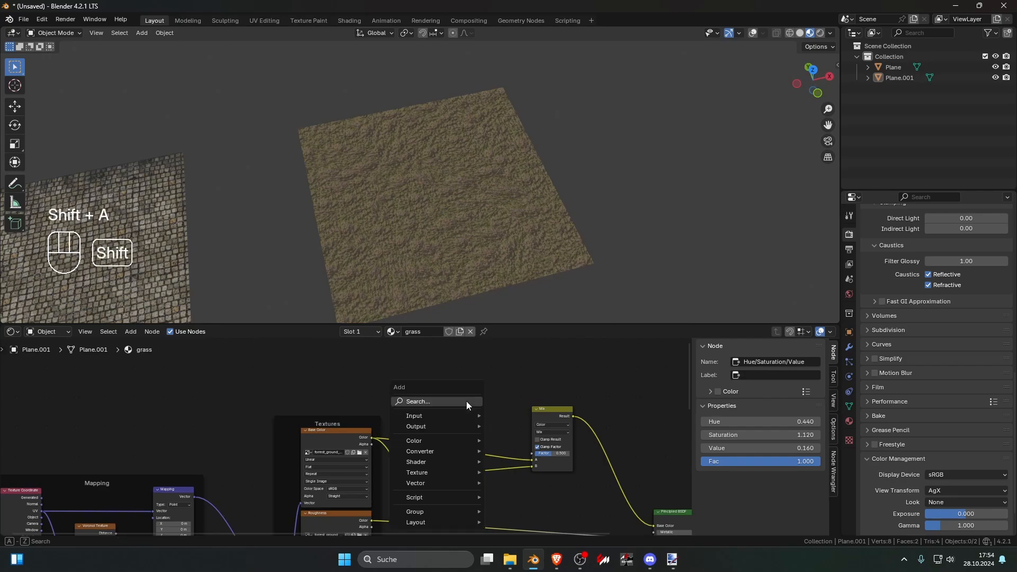
click(466, 401)
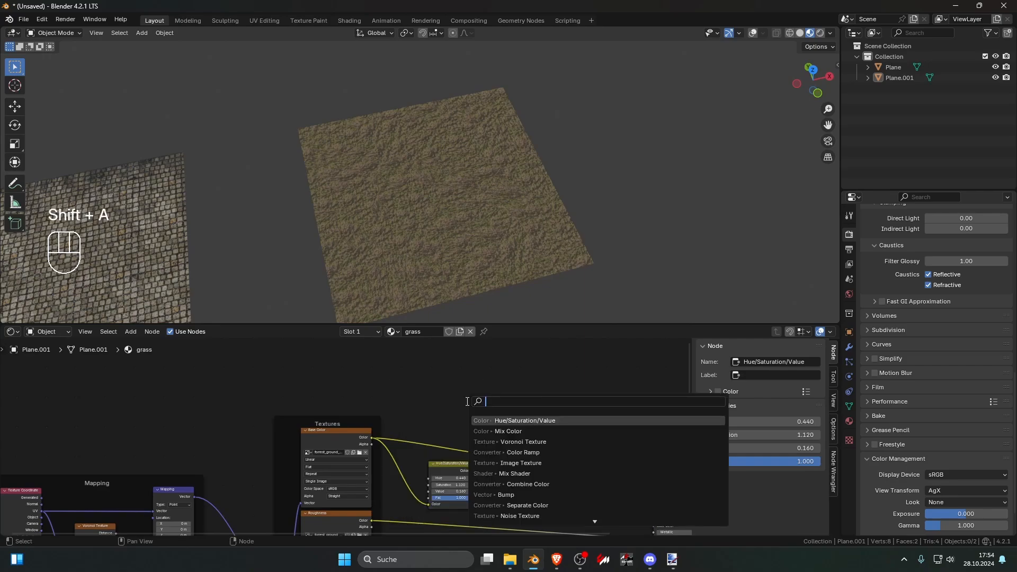
key(Escape)
key(shift+a)
mouse_move(450, 476)
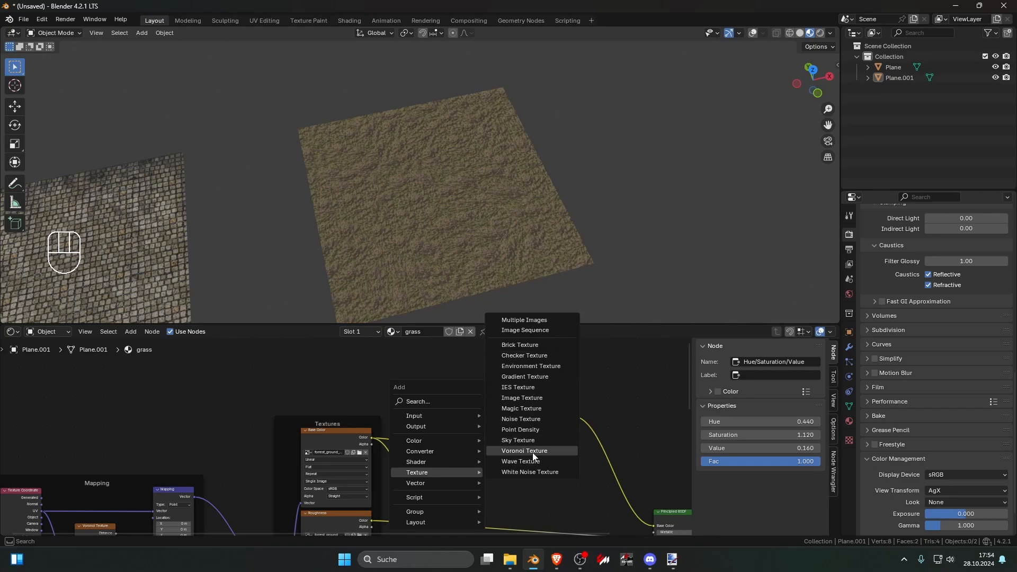
click(535, 375)
click(371, 367)
Step: Preview the Gradient Texture and try the Quadratic, Diagonal, Spherical, Quadratic Sphere and Radial types, ending on Quadratic
ctrl+shift+click(389, 378)
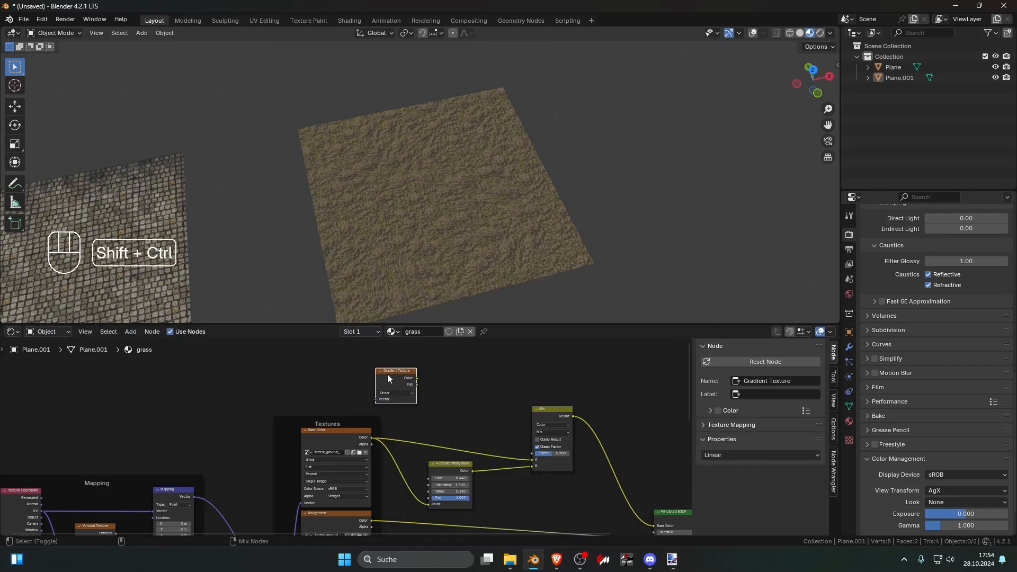
scroll(389, 378, up, 2)
click(411, 371)
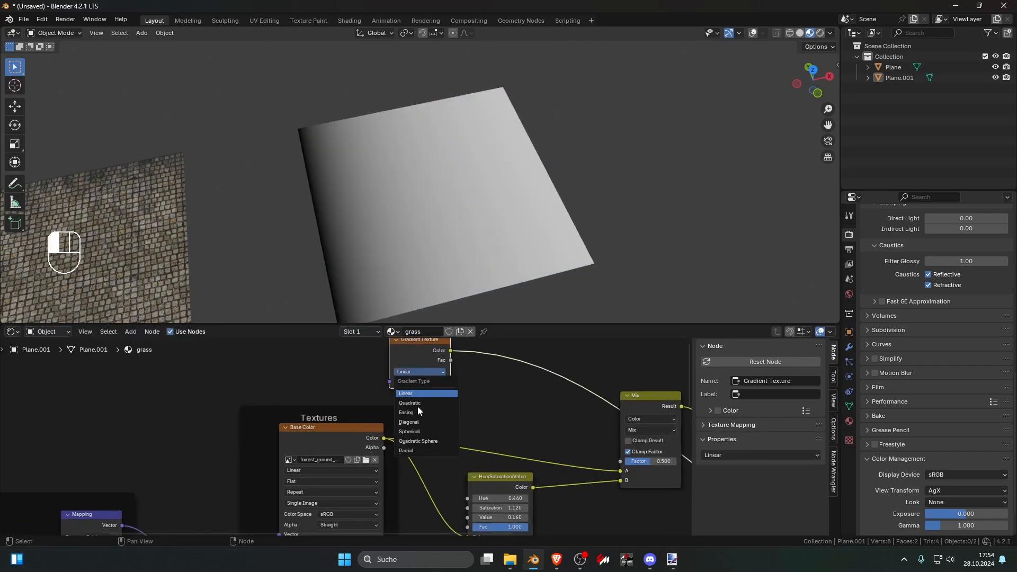
click(418, 406)
click(432, 373)
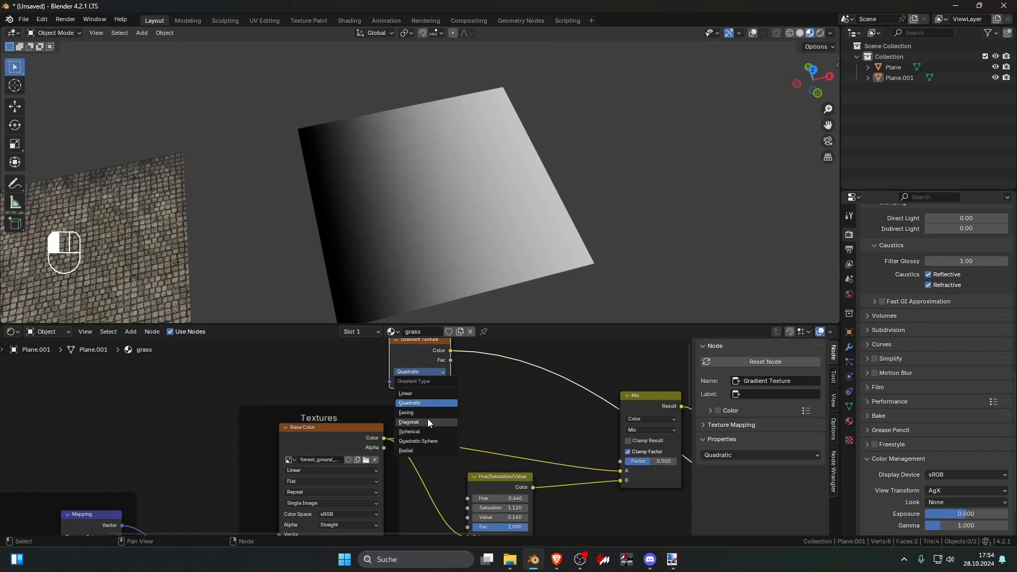
click(427, 419)
click(426, 370)
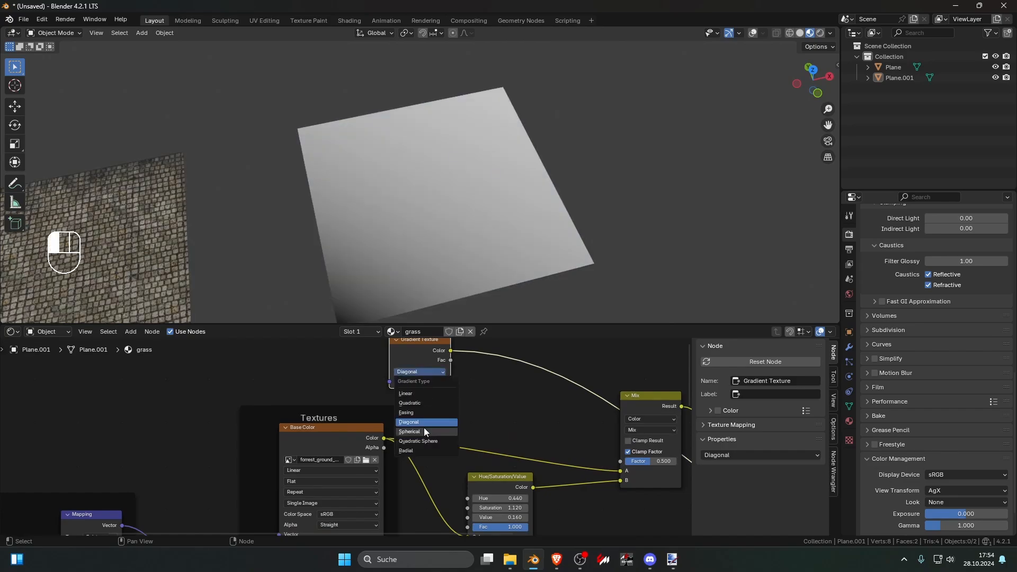
click(424, 431)
scroll(490, 397, down, 1)
click(407, 385)
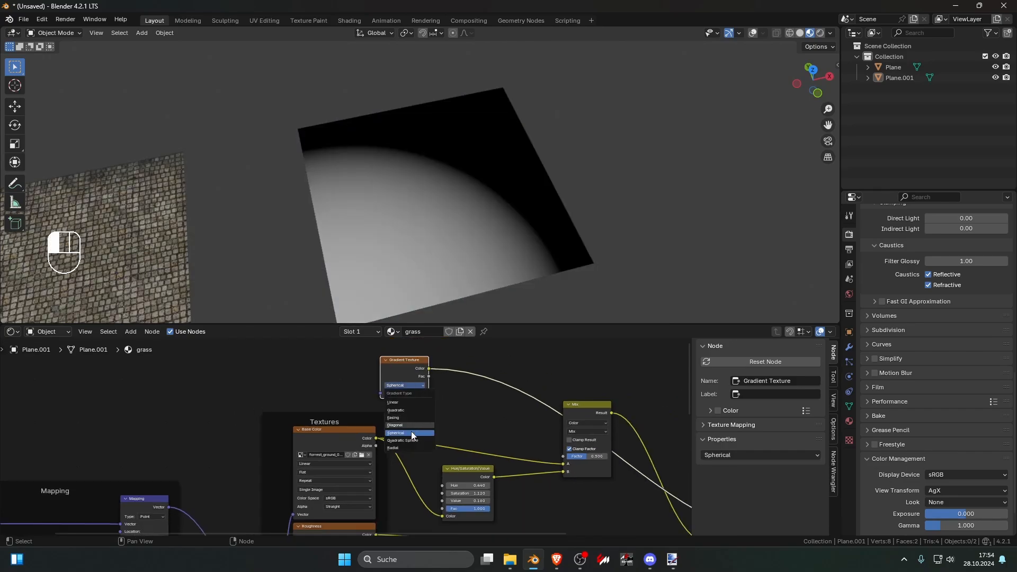
click(411, 438)
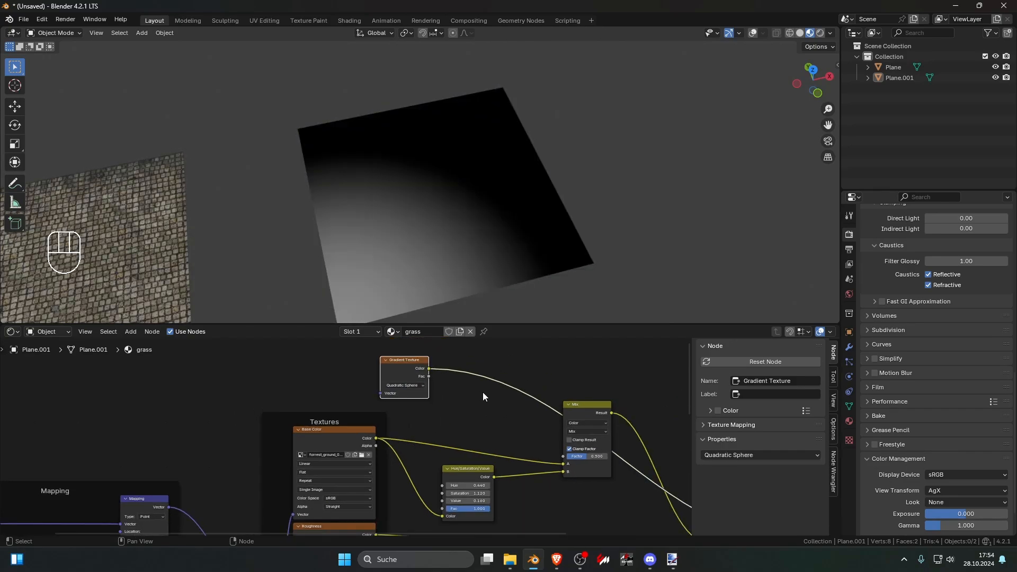
click(416, 390)
click(418, 447)
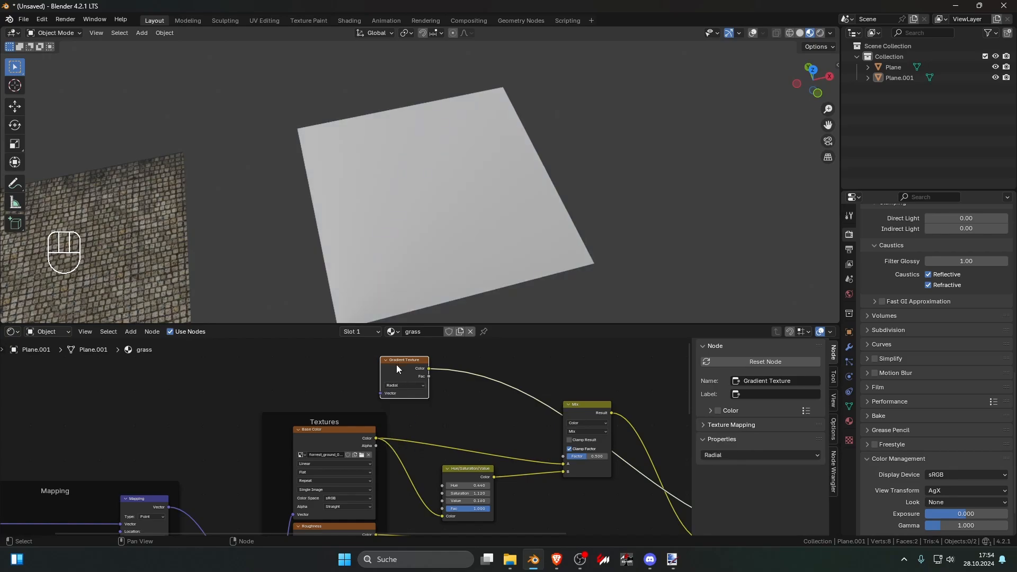
click(400, 385)
click(402, 402)
Step: Give the Gradient Texture coordinate and mapping nodes, and delete the whole gradient setup
key(ctrl+shift+t)
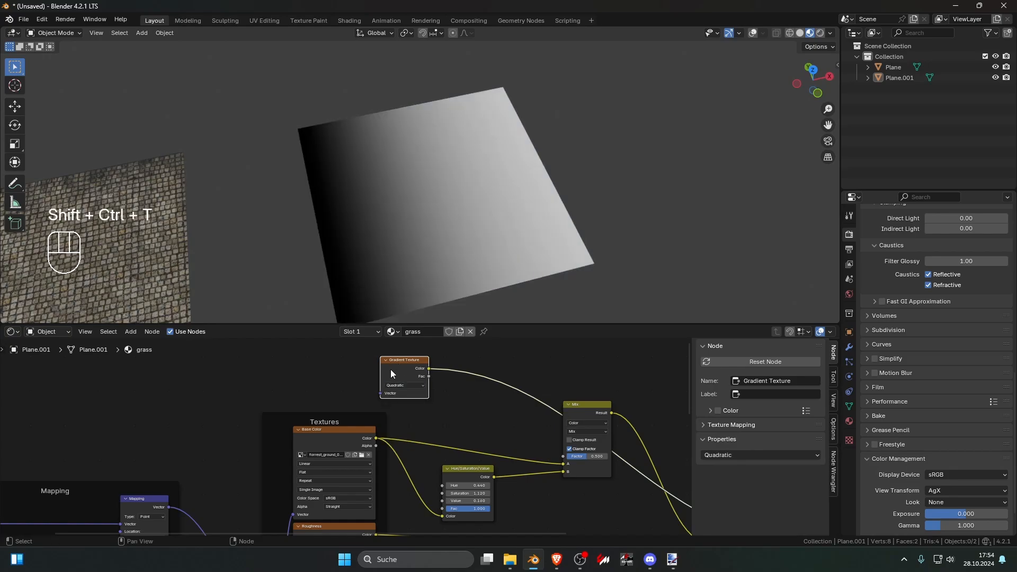
key(ctrl+t)
scroll(397, 367, down, 3)
middle_drag(397, 367, 406, 413)
drag(287, 386, 416, 440)
drag(407, 409, 400, 350)
mouse_move(356, 391)
mouse_down()
mouse_move(384, 391)
mouse_move(342, 391)
mouse_move(356, 392)
mouse_up()
drag(267, 348, 441, 412)
key(Delete)
Step: Add a Noise Texture node above the Textures frame and connect its Fac output to the Mix node's Factor
key(shift+a)
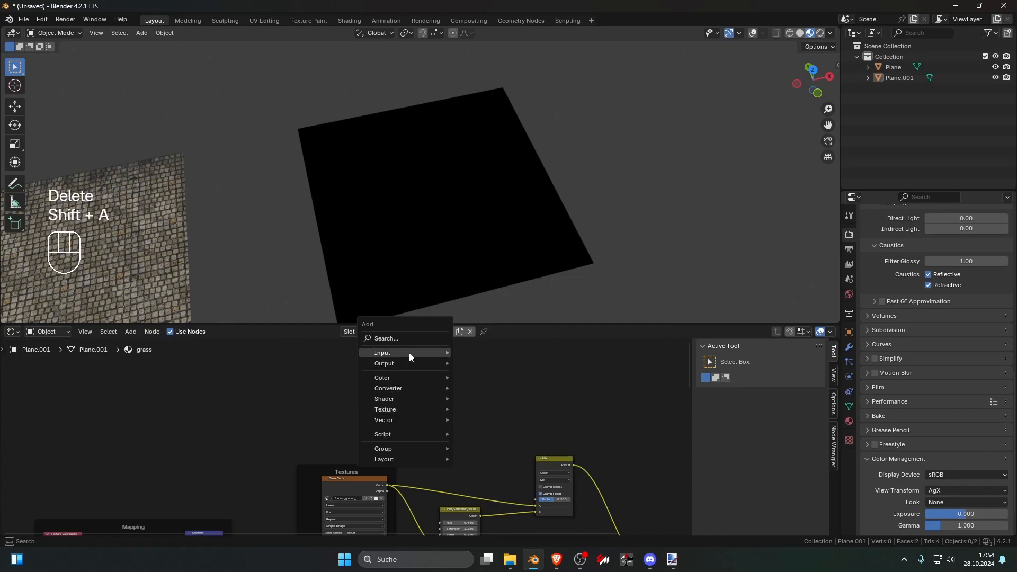
click(403, 341)
text(noi)
click(429, 358)
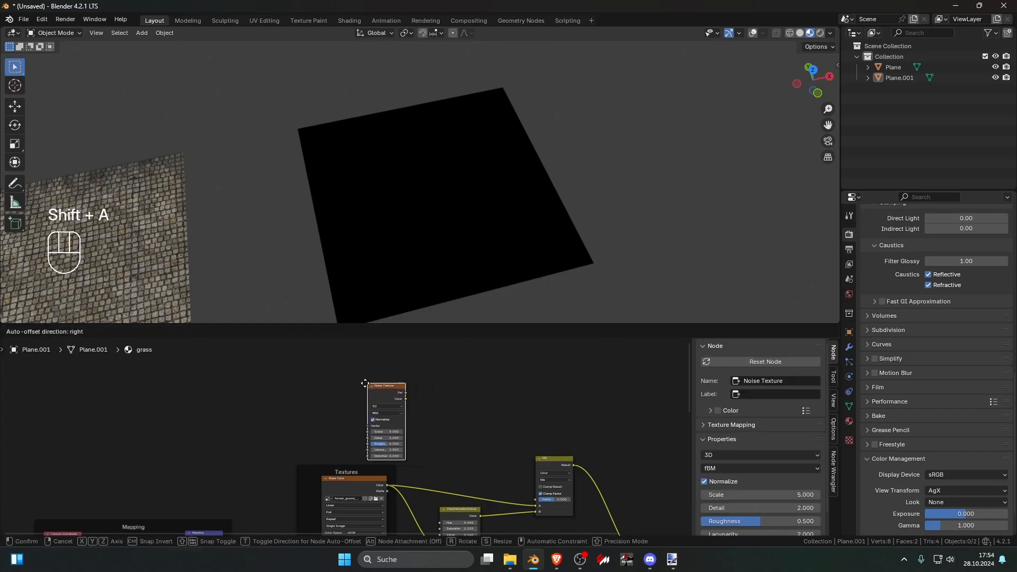
click(364, 382)
drag(401, 393, 536, 499)
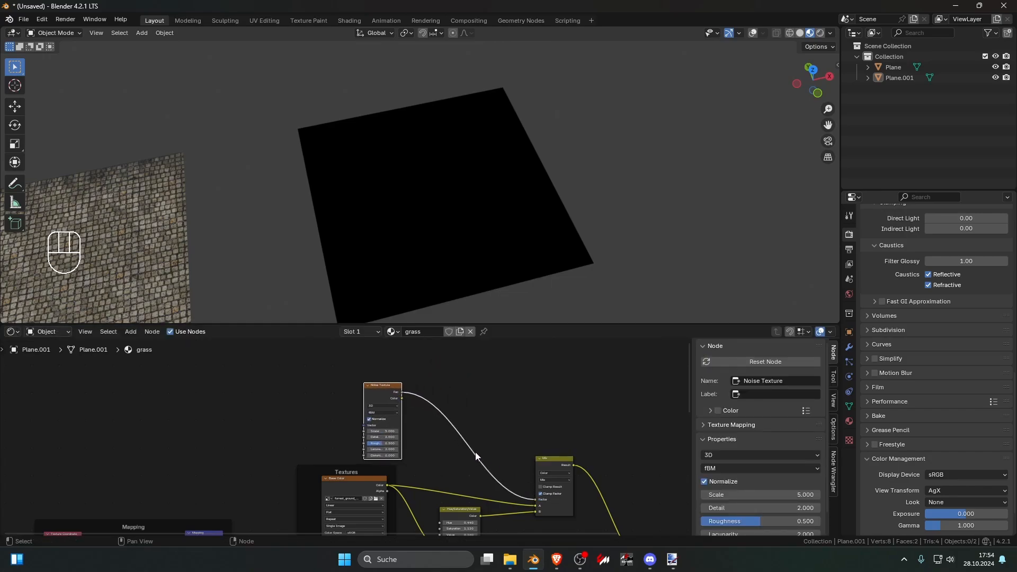
Step: Preview the Mix node's result and set the Noise Texture's scale to 2.170 and detail to 15
ctrl+shift+click(554, 469)
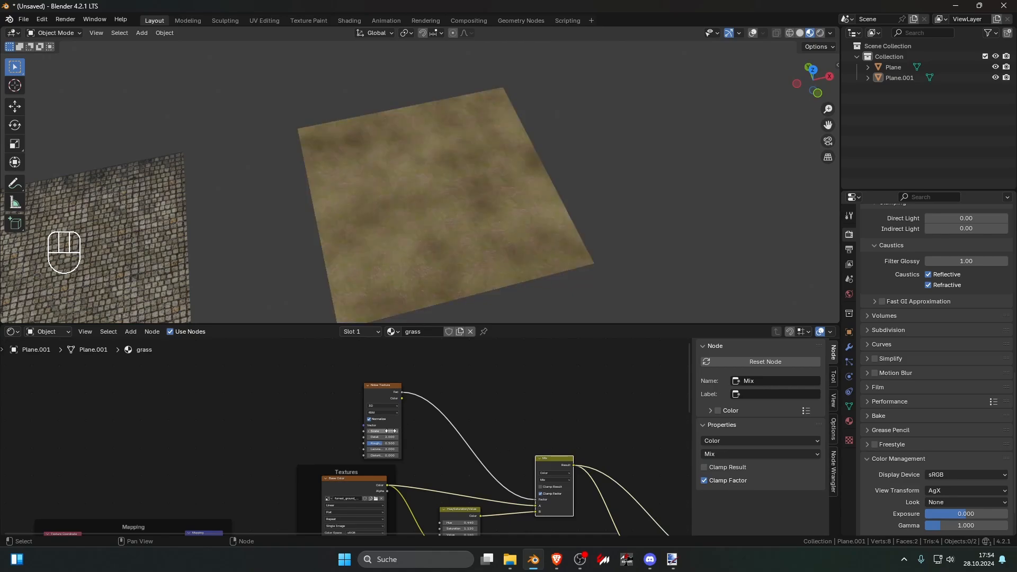
scroll(391, 431, up, 1)
mouse_move(391, 431)
mouse_down()
mouse_move(360, 431)
mouse_move(407, 438)
mouse_move(378, 430)
mouse_move(395, 430)
mouse_up()
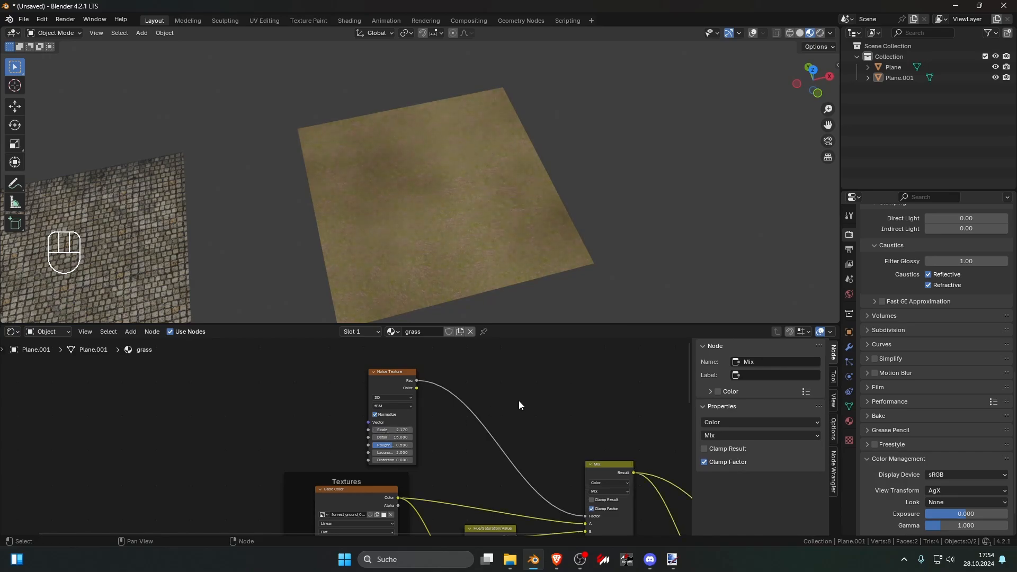
Step: Insert a Color Ramp between the Noise Texture and the Mix Factor, and move its white stop to position 0.627
middle_drag(519, 401, 474, 386)
key(shift+a)
text(c)
key(Down)
key(Return)
click(427, 419)
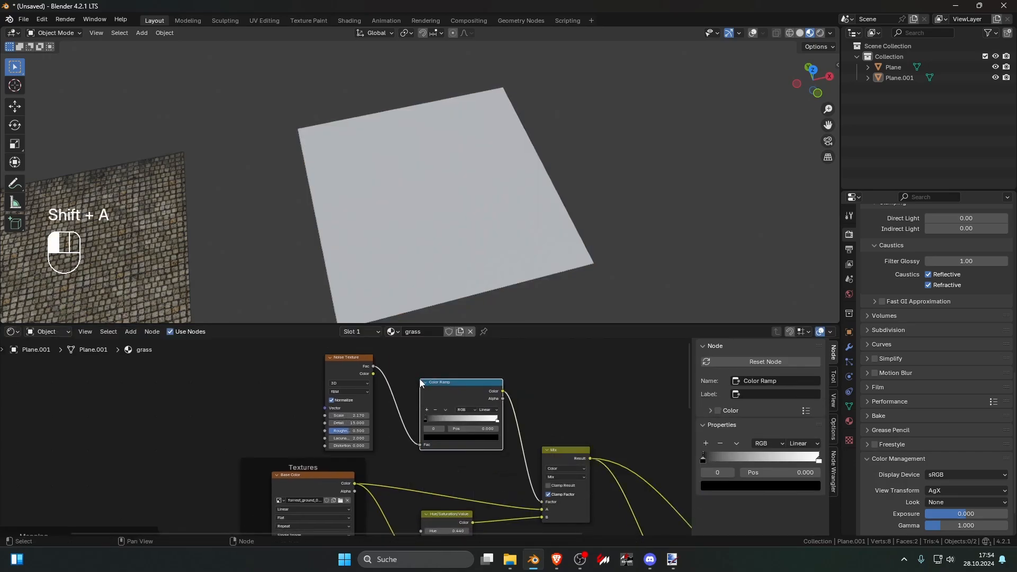
mouse_move(427, 419)
mouse_down()
mouse_move(462, 421)
mouse_move(426, 420)
mouse_up()
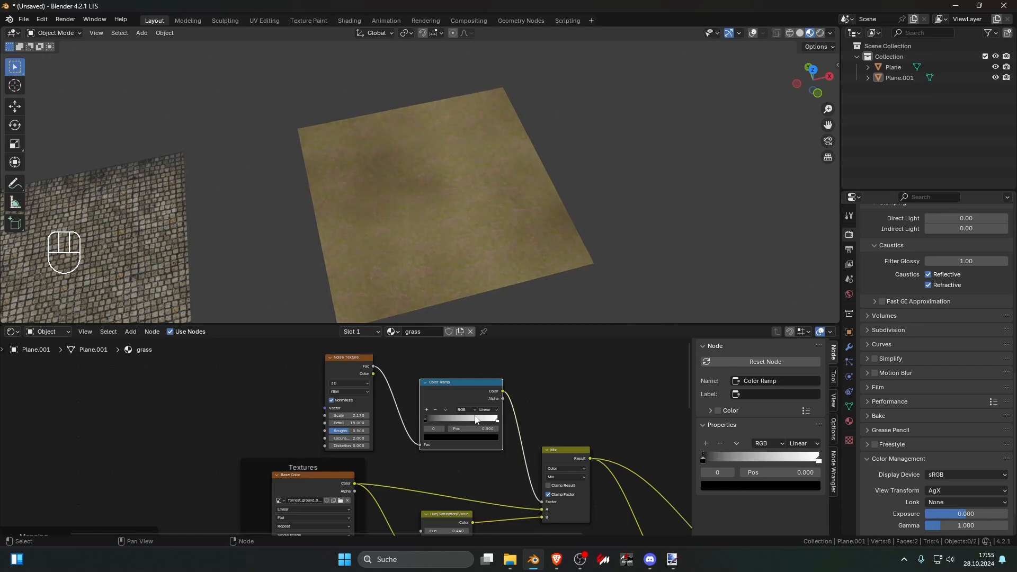
drag(491, 418, 469, 420)
Step: Try the Overlay, Color Dodge, Color Burn and Multiply blending modes on the Mix node and return it to Mix
middle_drag(514, 470, 501, 442)
scroll(503, 444, up, 7)
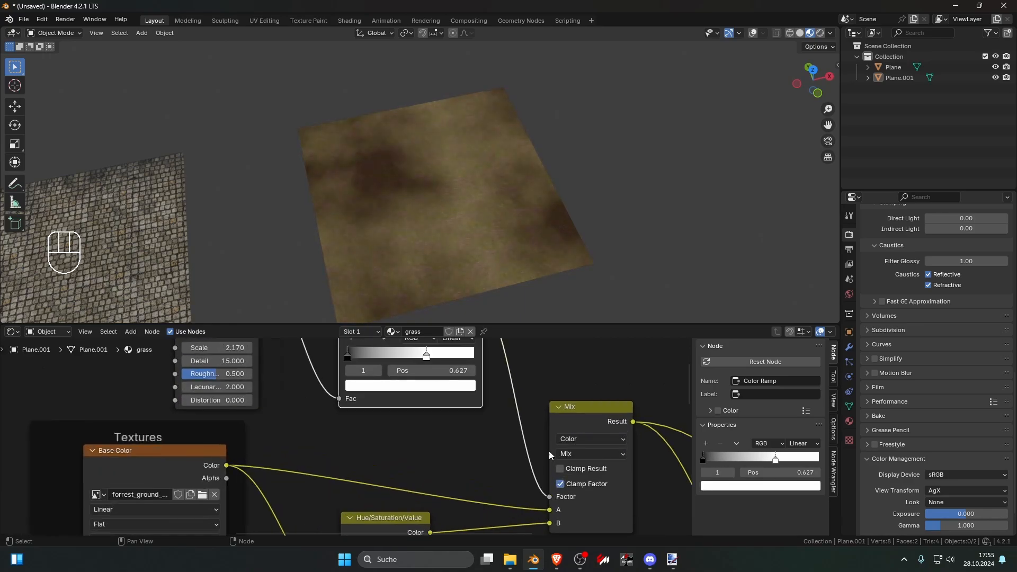
drag(560, 452, 574, 432)
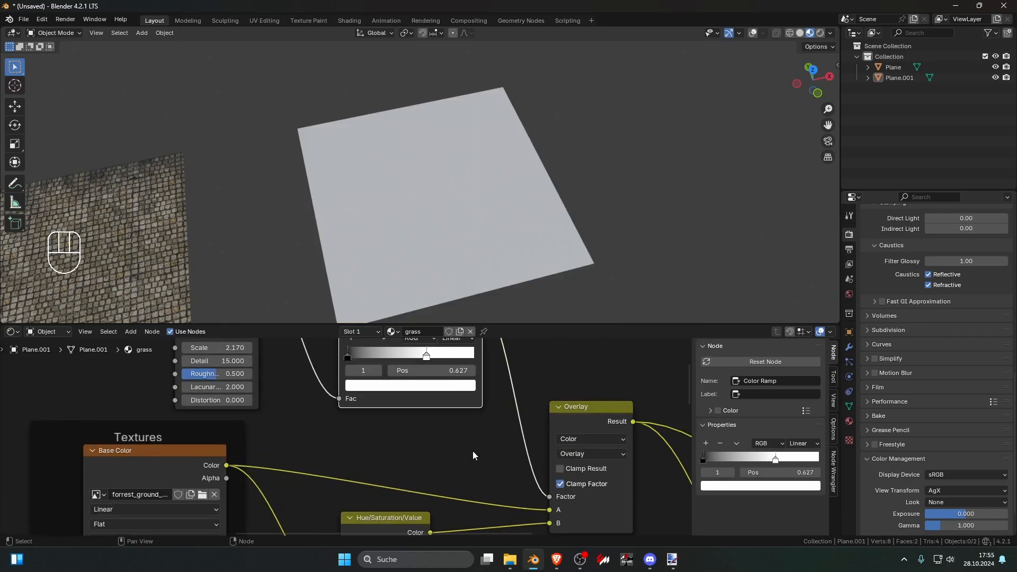
click(599, 451)
click(589, 406)
click(590, 451)
click(593, 356)
click(593, 453)
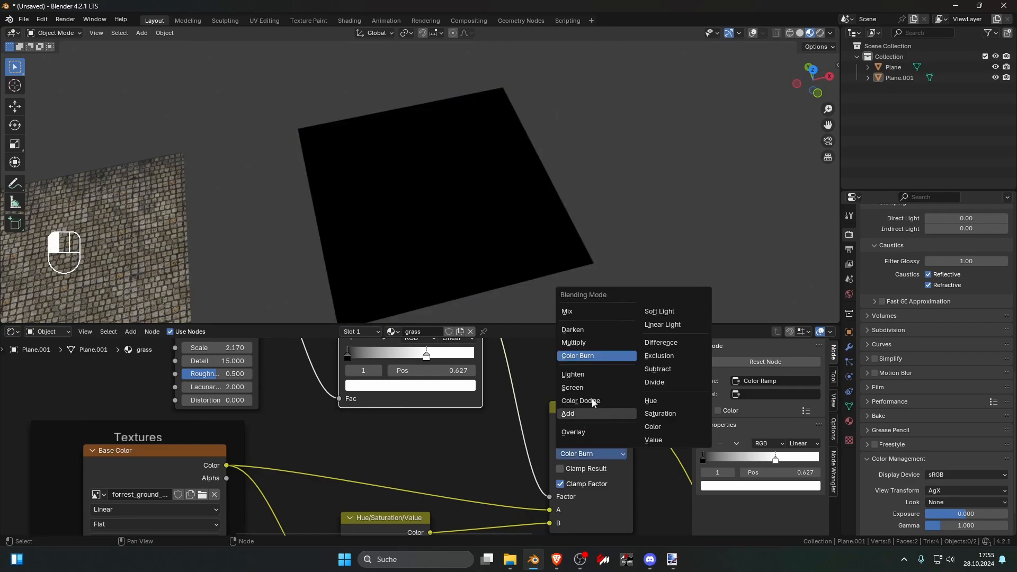
click(592, 344)
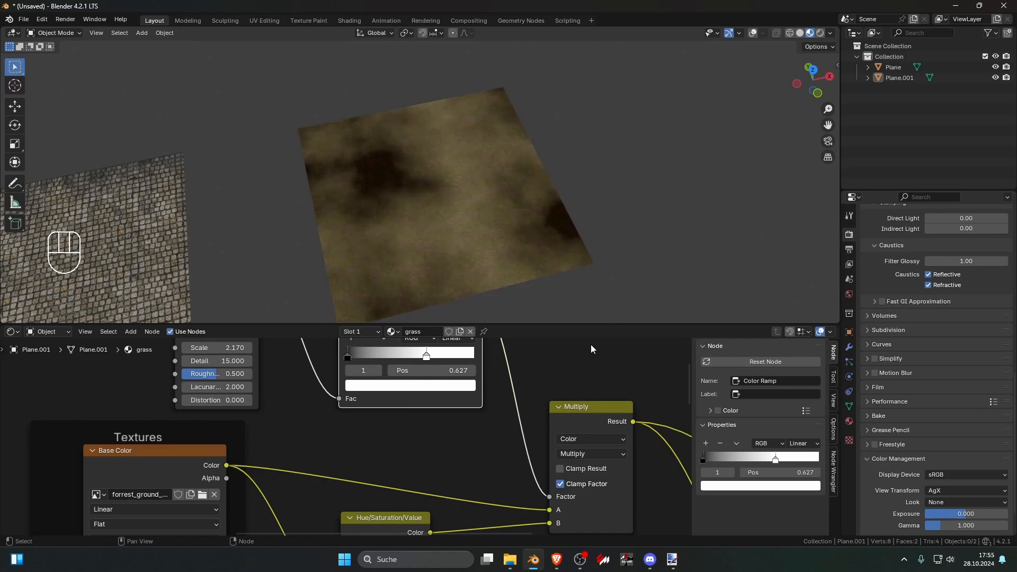
click(592, 454)
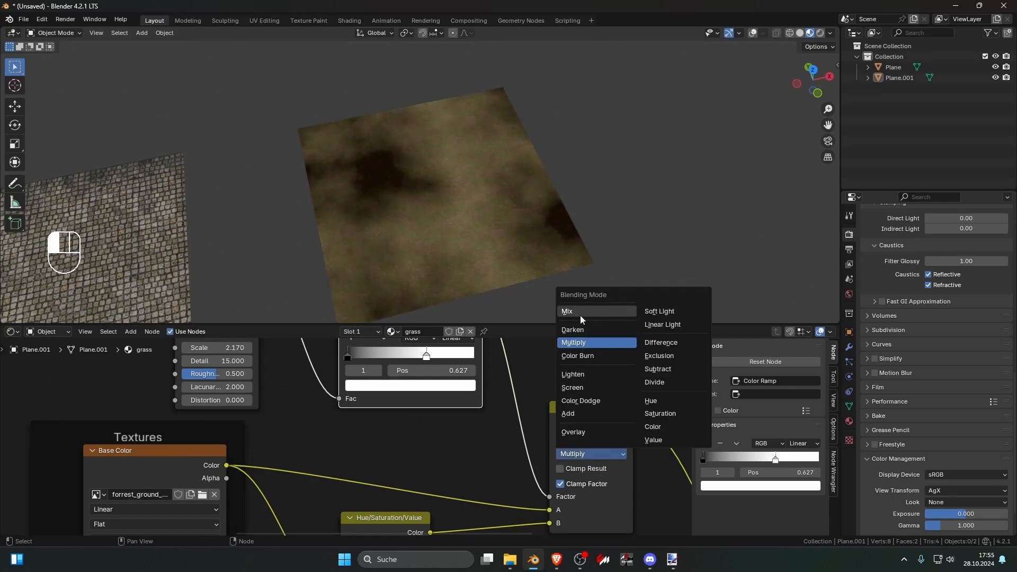
click(578, 436)
click(587, 453)
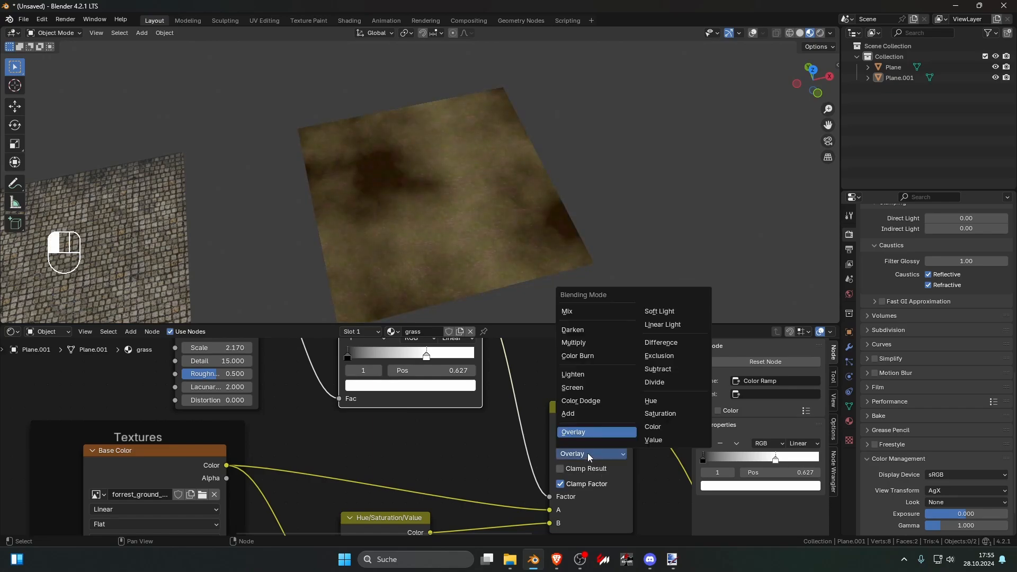
click(566, 312)
Step: Examine the grass color variation beside the stone tile plane, both up close and from farther away
scroll(596, 440, down, 5)
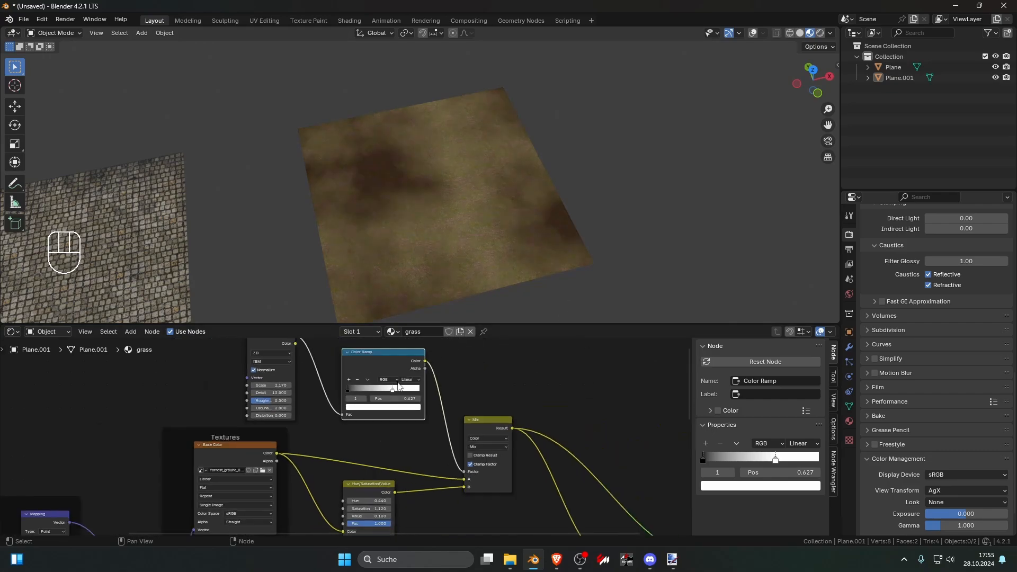
scroll(536, 424, down, 6)
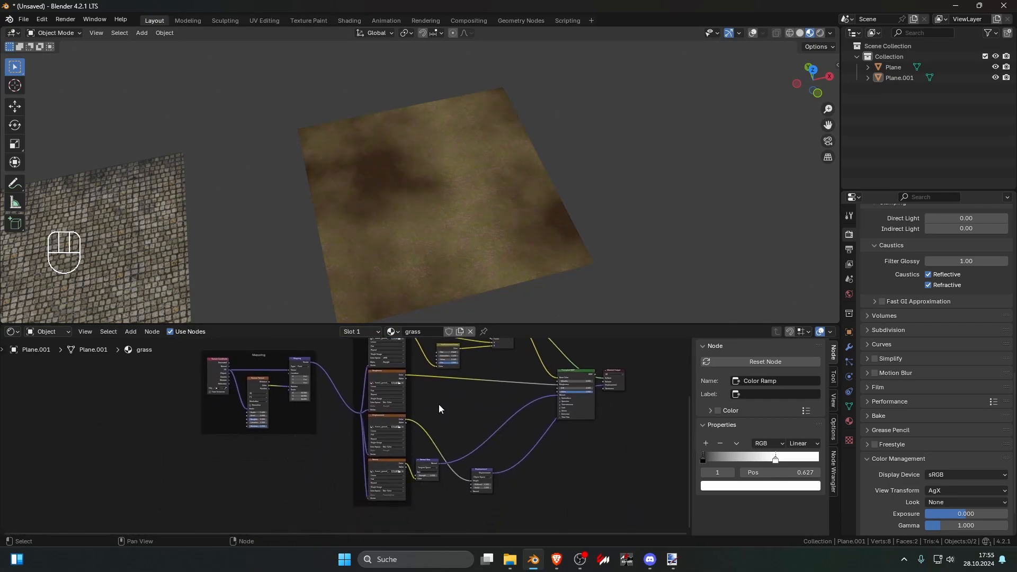
shift+middle_drag(179, 268, 332, 209)
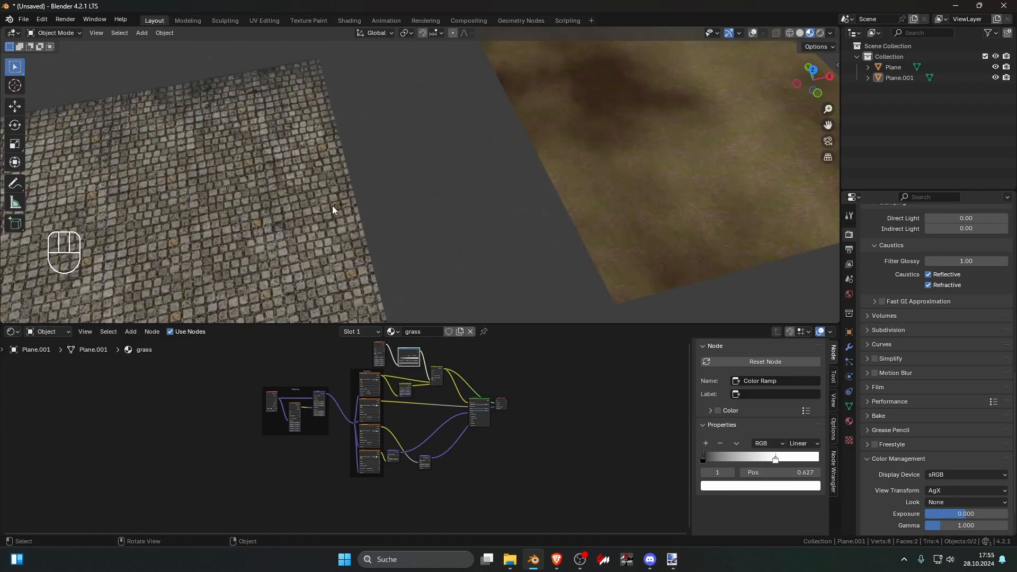
scroll(313, 203, down, 4)
shift+middle_drag(477, 202, 361, 251)
scroll(362, 251, up, 4)
click(399, 242)
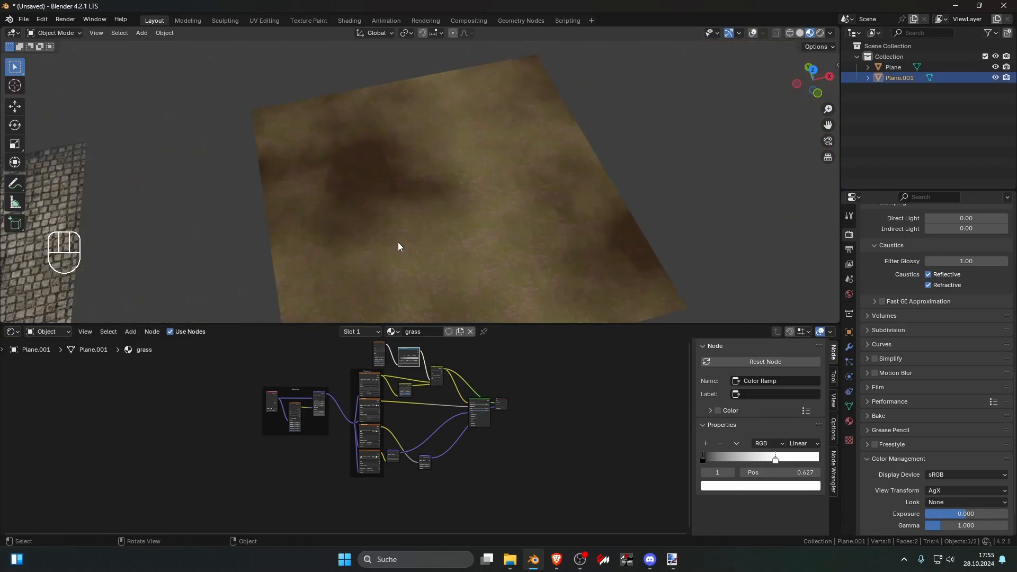
middle_drag(419, 363, 423, 456)
scroll(424, 463, up, 2)
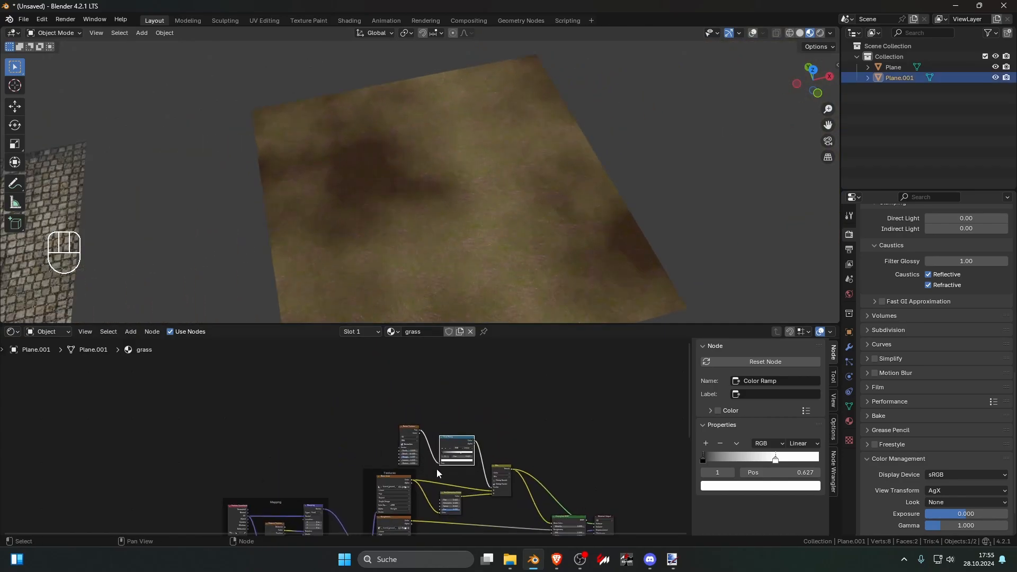
scroll(437, 469, down, 1)
scroll(425, 278, down, 5)
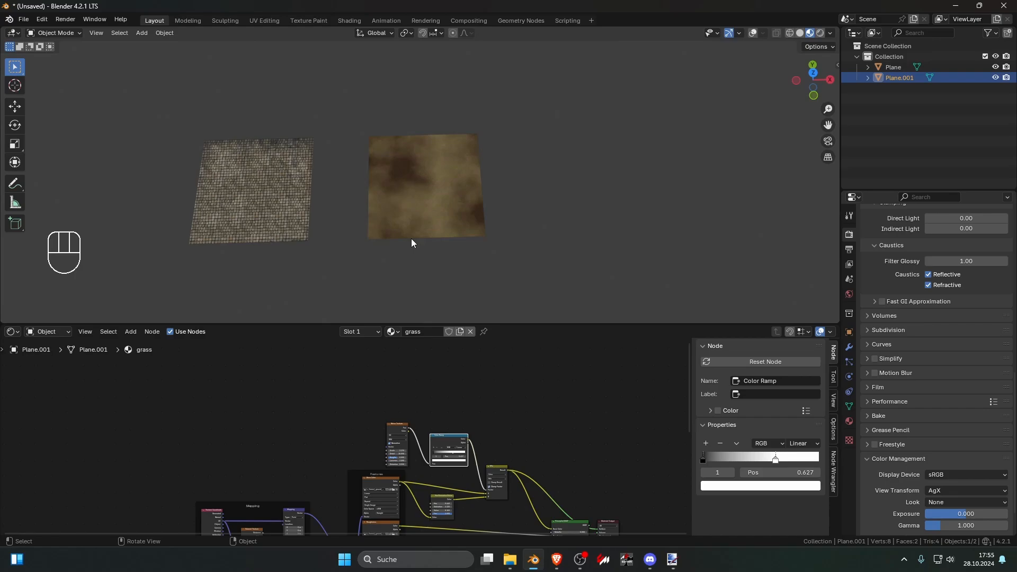
Step: Set the Hue/Saturation/Value node's saturation to 0.520 and value to 0.260
scroll(468, 179, up, 5)
scroll(508, 380, up, 2)
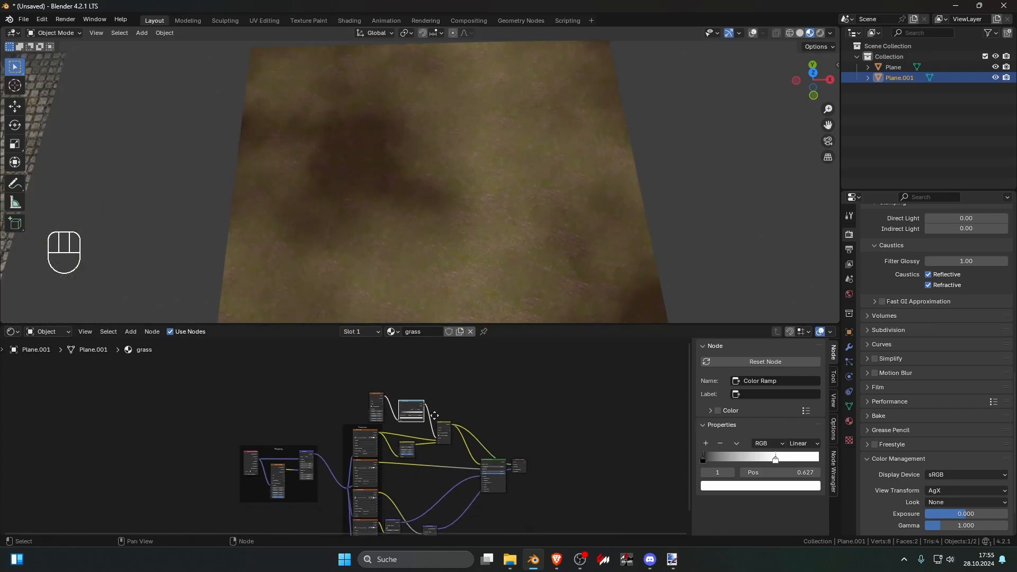
scroll(432, 439, up, 5)
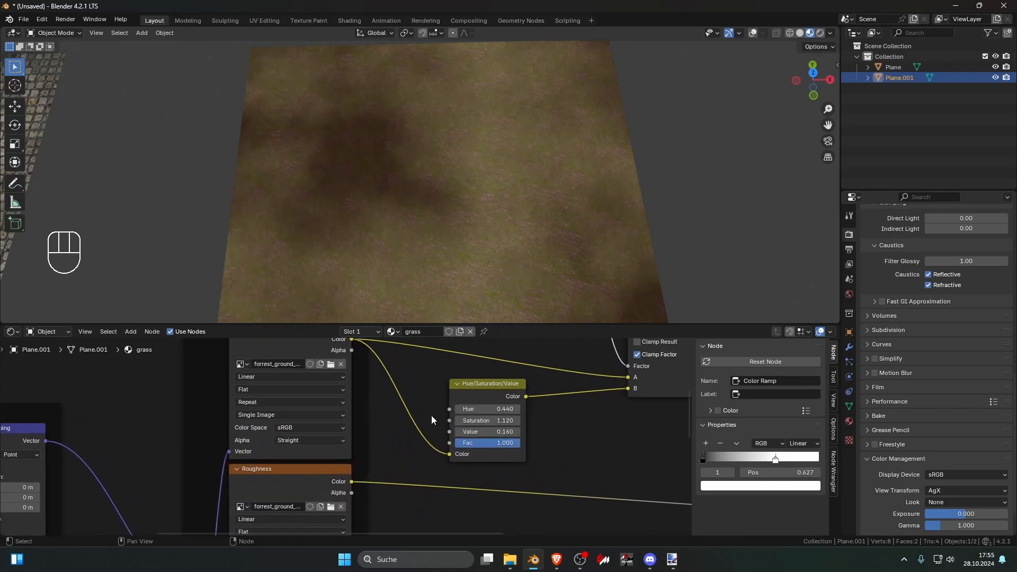
drag(473, 431, 334, 421)
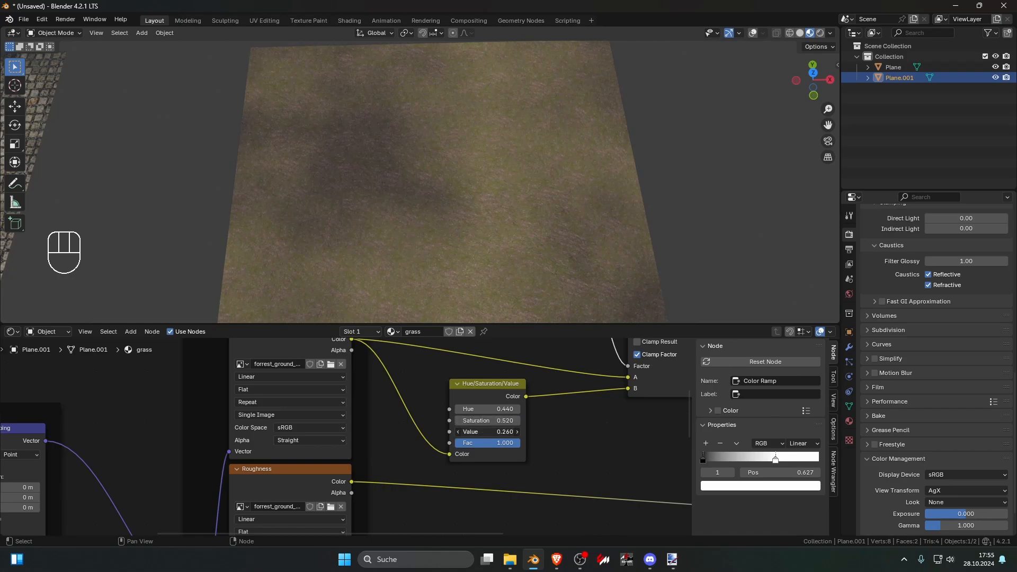
Step: Set the Hue/Saturation/Value node's saturation to 0.820 and value to 0.160, and deselect the grass plane
drag(486, 431, 467, 421)
scroll(552, 240, down, 4)
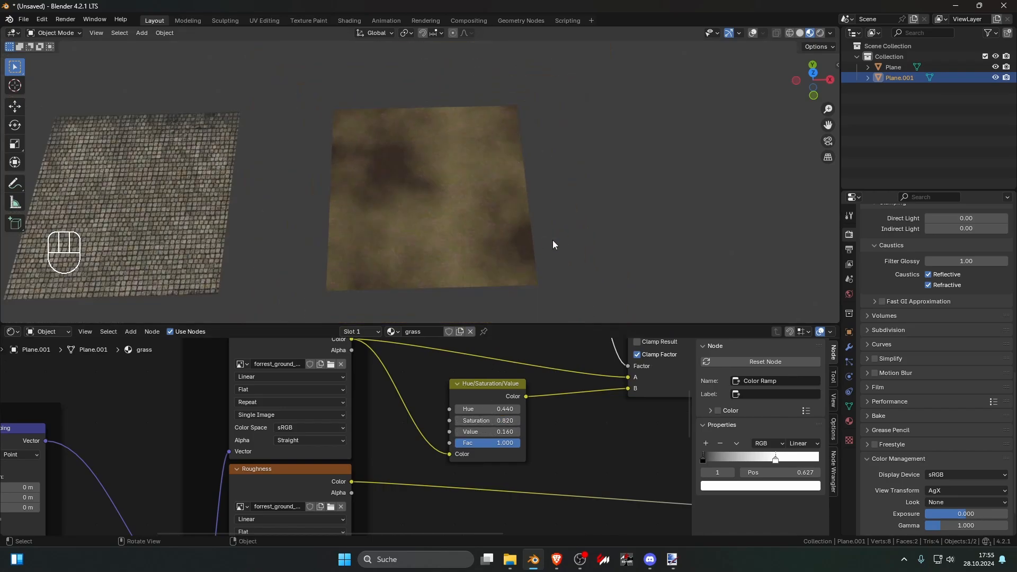
click(591, 255)
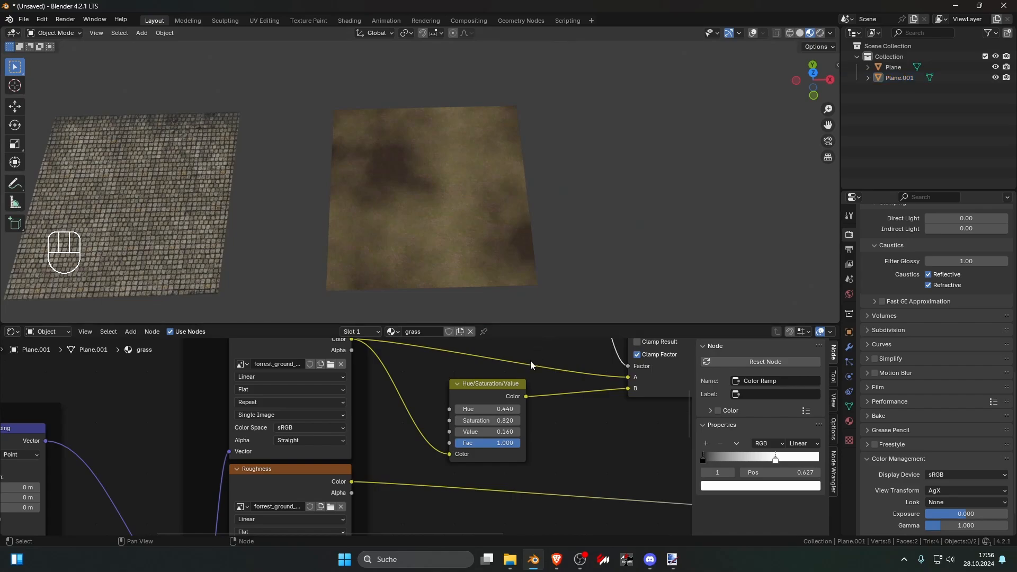
Step: Reconnect the grass material's Principled BSDF to the Material Output for the full preview, and move the output node slightly down
scroll(527, 381, down, 3)
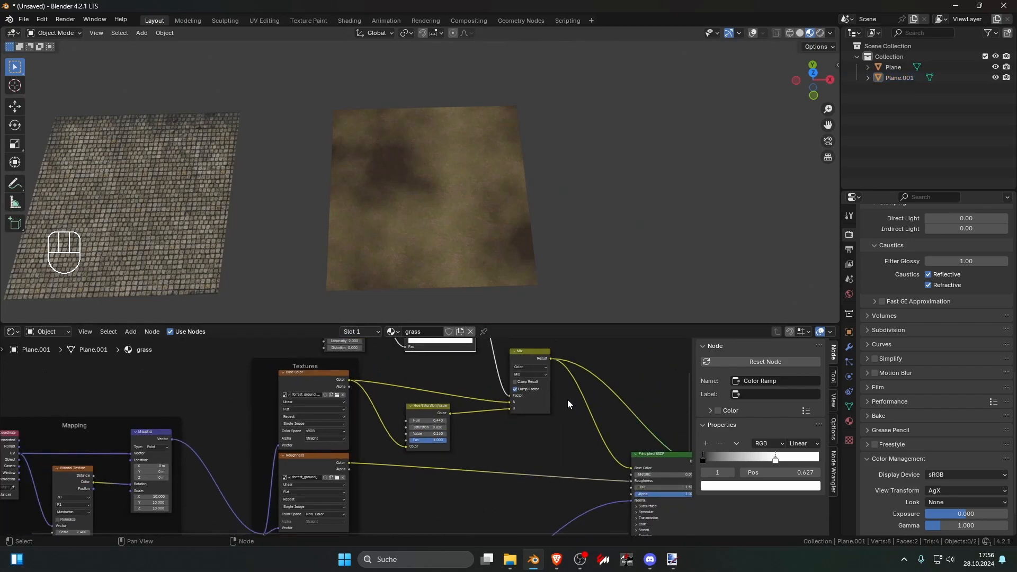
scroll(581, 396, down, 2)
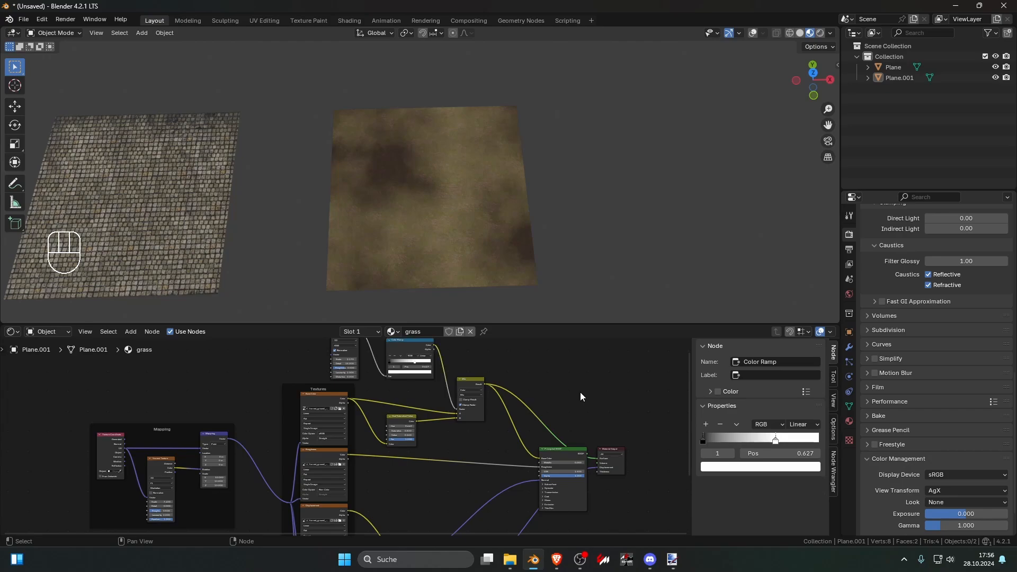
ctrl+shift+click(569, 450)
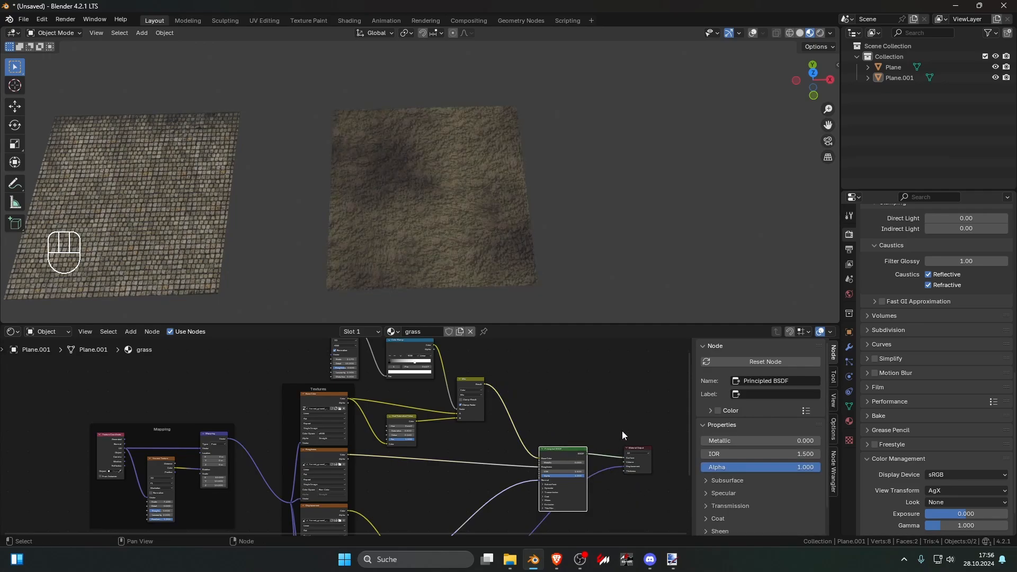
scroll(548, 250, up, 8)
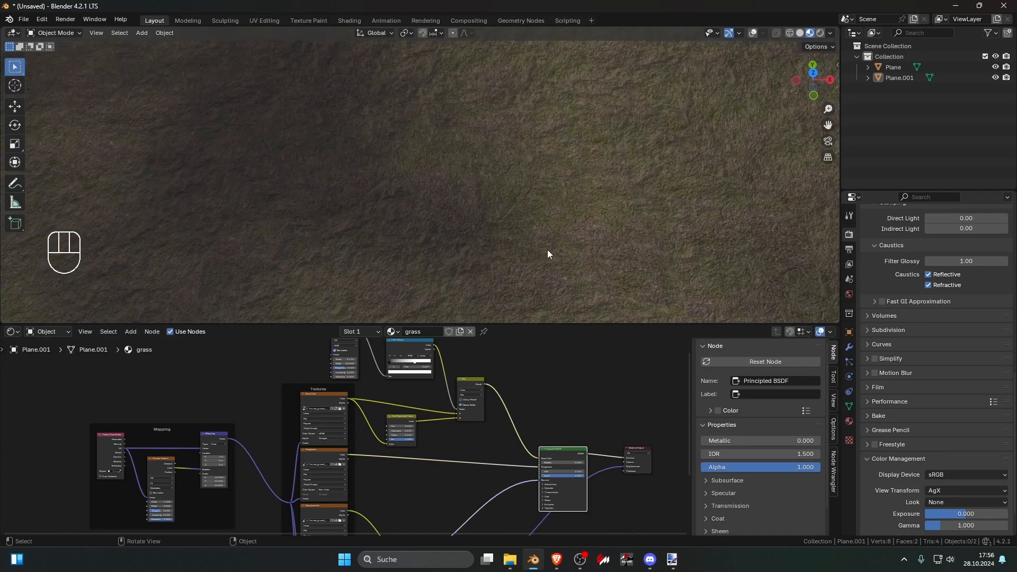
scroll(548, 249, down, 5)
scroll(530, 408, down, 4)
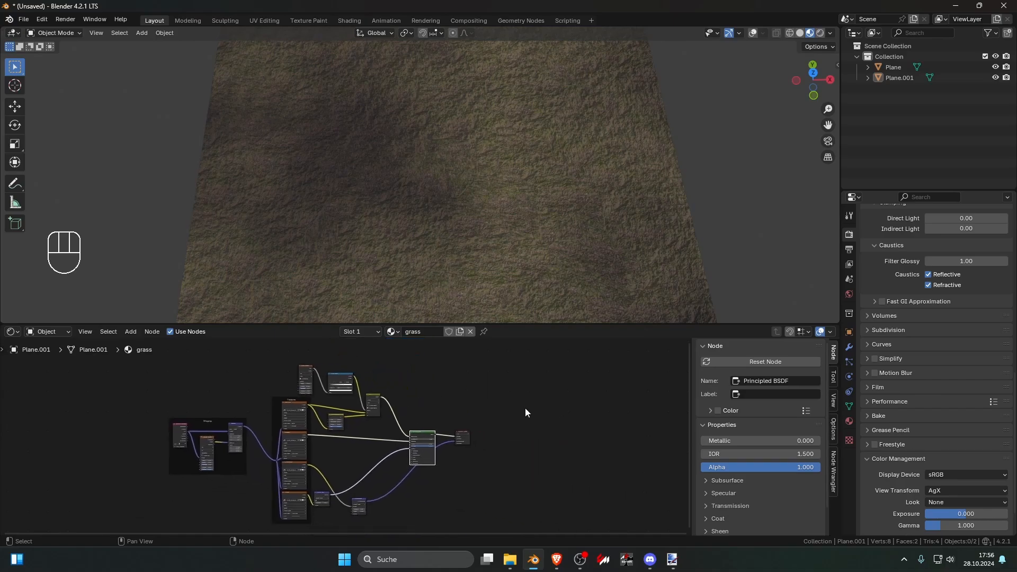
scroll(526, 408, up, 6)
drag(526, 435, 528, 464)
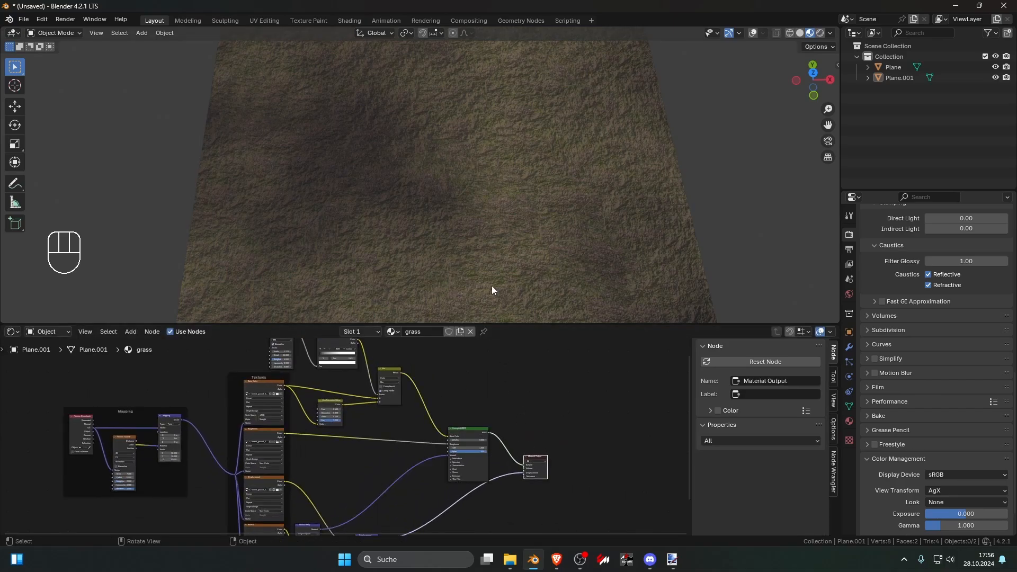
Step: Select the stone tile plane and examine the pebble texture in the joints between its stones up close
scroll(491, 286, down, 8)
shift+middle_drag(358, 249, 448, 262)
scroll(382, 240, up, 4)
click(369, 239)
scroll(366, 238, up, 8)
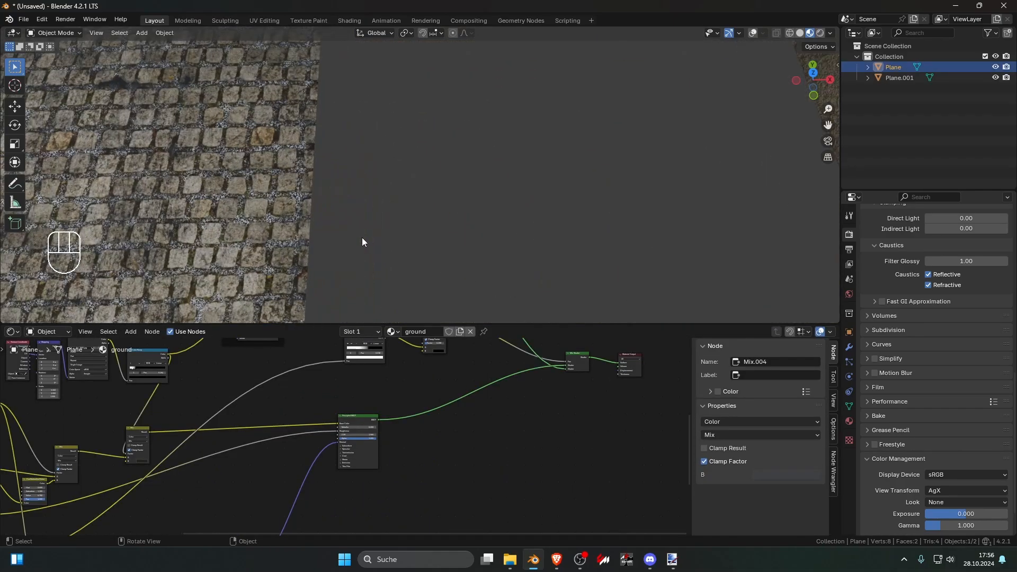
shift+middle_drag(363, 242, 478, 222)
scroll(487, 231, up, 4)
scroll(406, 233, up, 6)
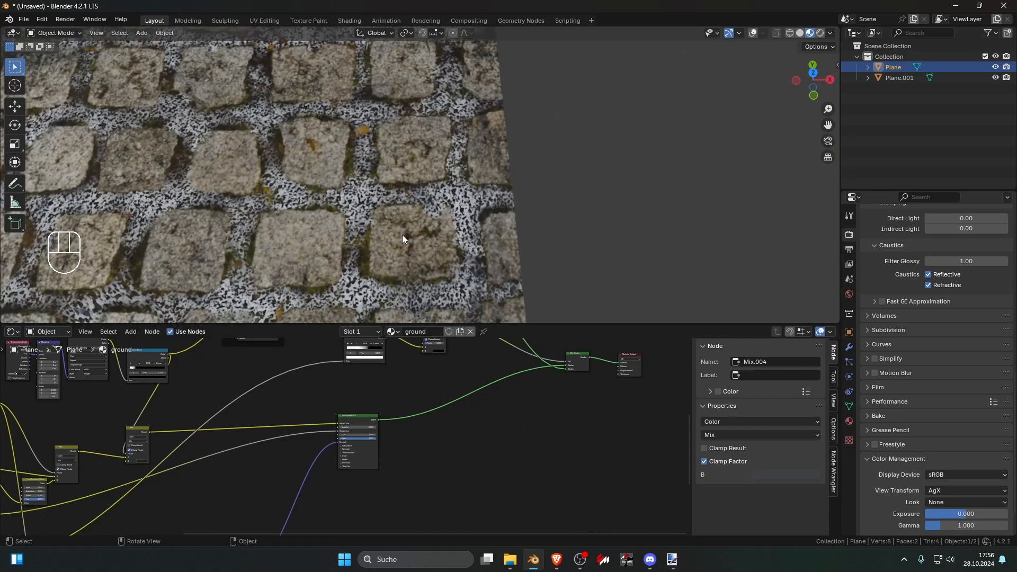
scroll(472, 220, down, 3)
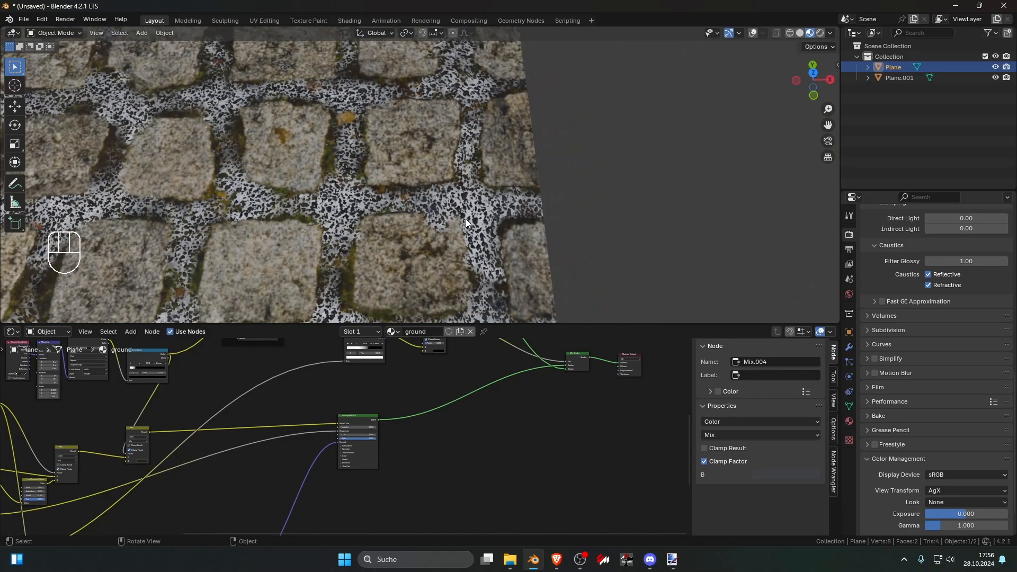
scroll(466, 218, down, 1)
scroll(464, 223, down, 1)
scroll(413, 405, down, 6)
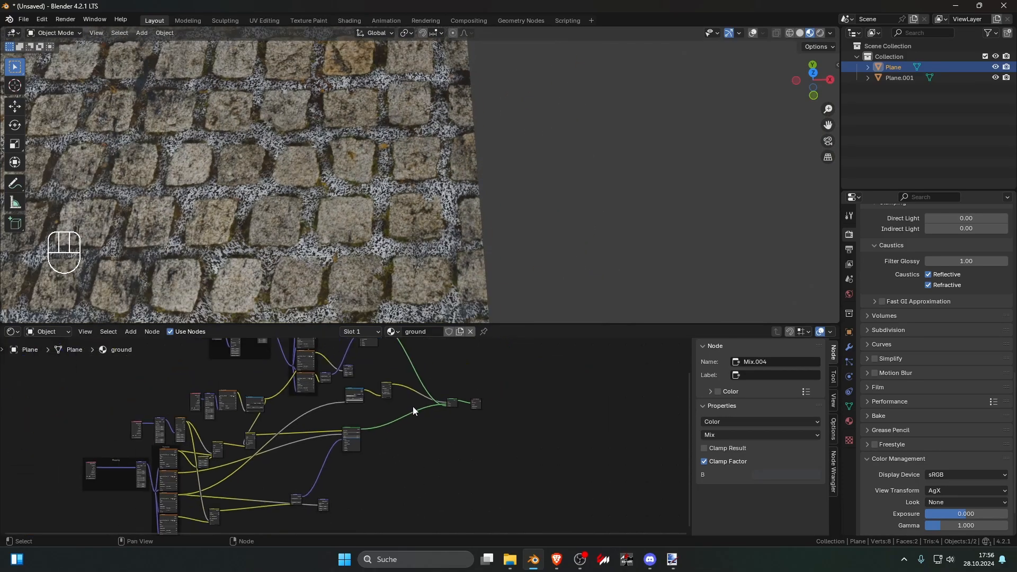
Step: Try a strength of 0 on the pebble texture's Normal Map node, restore it to 1, and compare the joints
scroll(452, 421, up, 5)
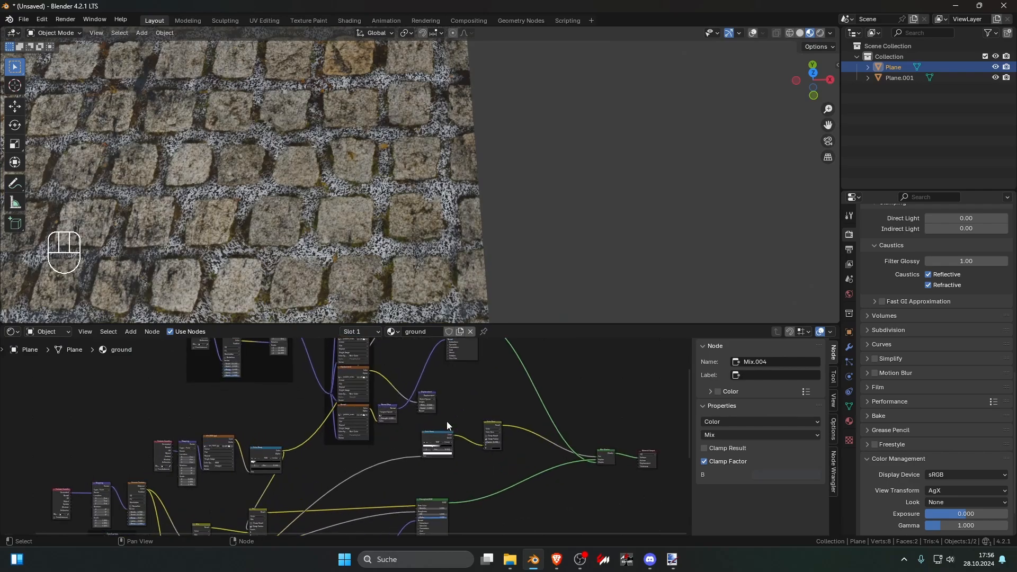
scroll(440, 400, up, 4)
middle_drag(438, 401, 412, 432)
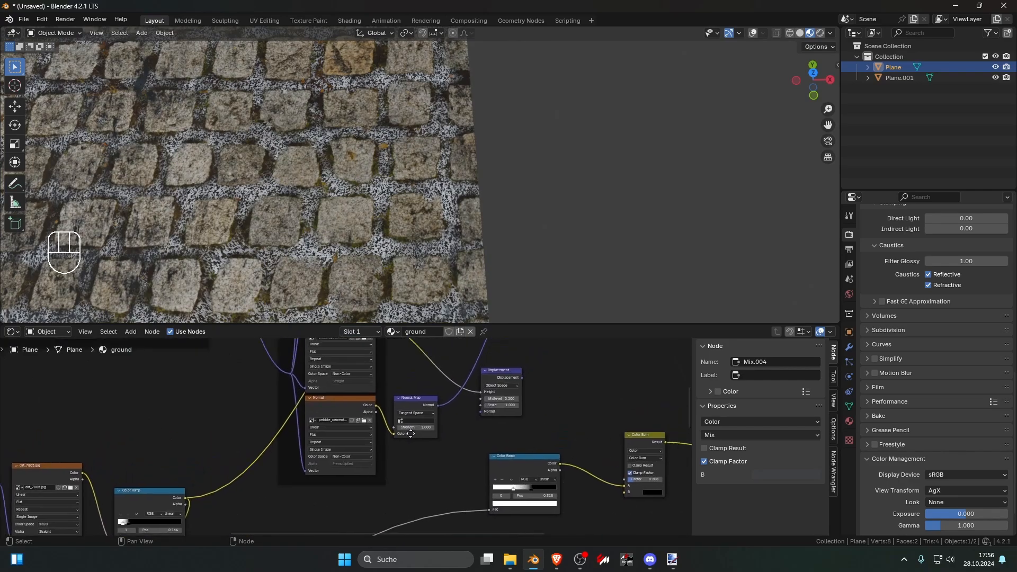
scroll(412, 432, up, 6)
drag(450, 432, 420, 432)
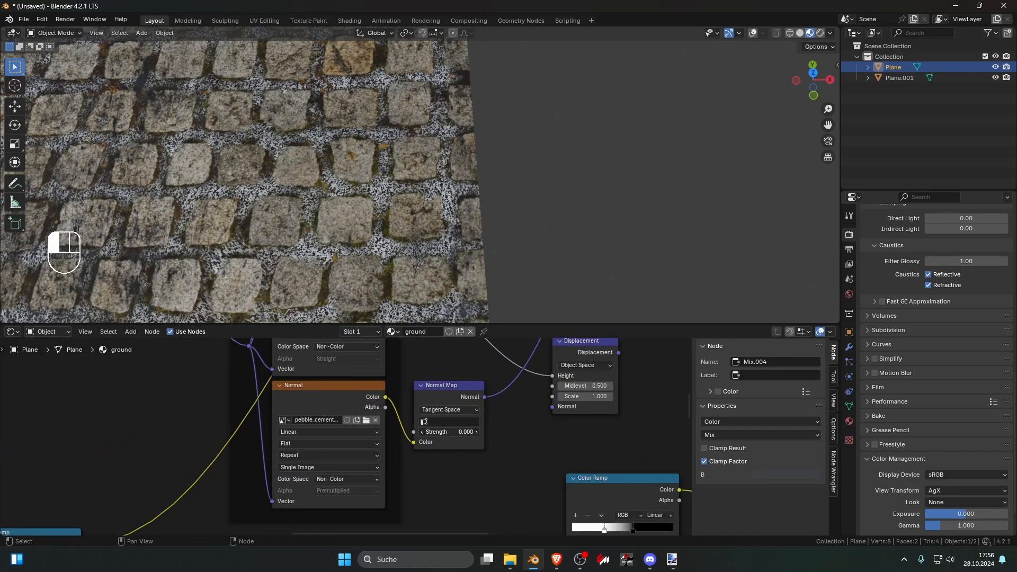
click(444, 432)
text(1)
key(Return)
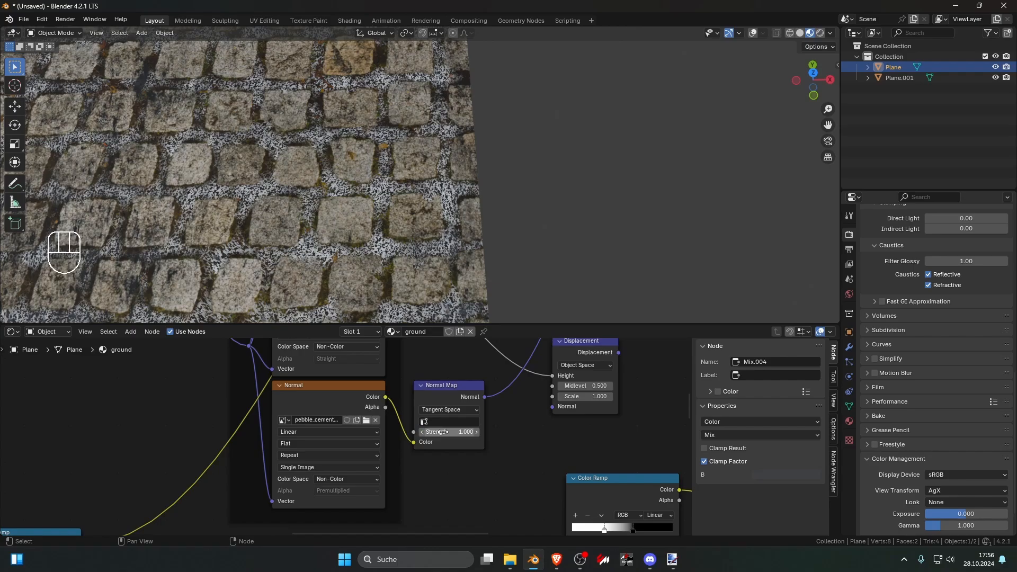
scroll(352, 201, up, 5)
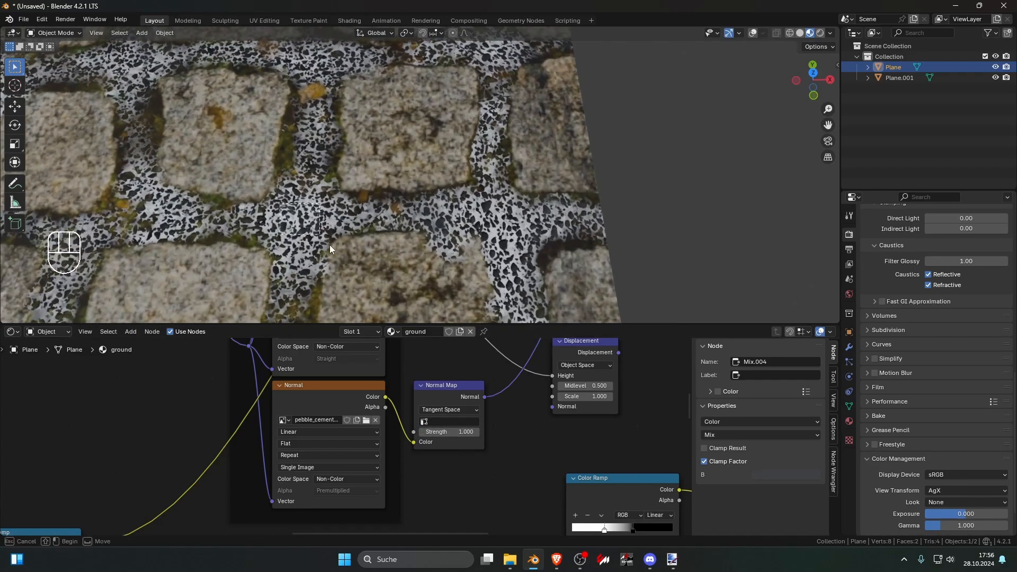
scroll(398, 291, down, 5)
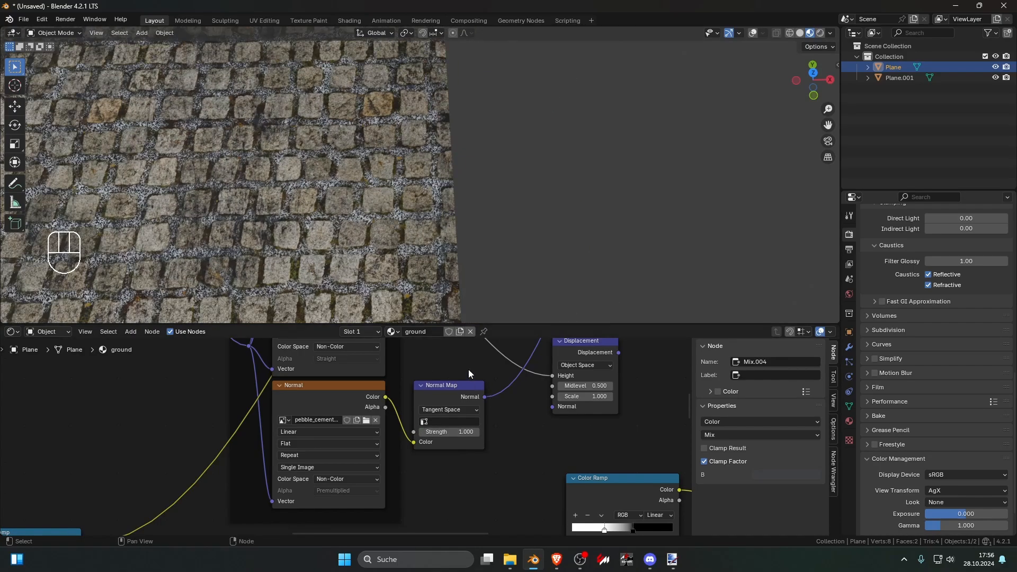
Step: Switch the viewport to rendered shading and set the world background color to white
mouse_move(397, 258)
middle_down()
mouse_move(410, 260)
mouse_move(374, 216)
mouse_move(392, 267)
mouse_move(403, 249)
middle_up()
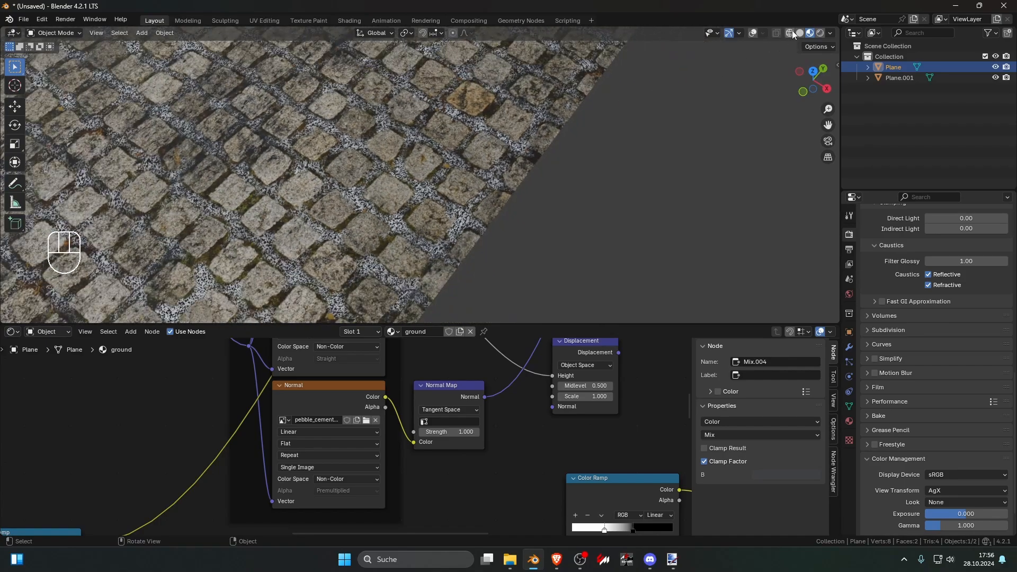
click(820, 33)
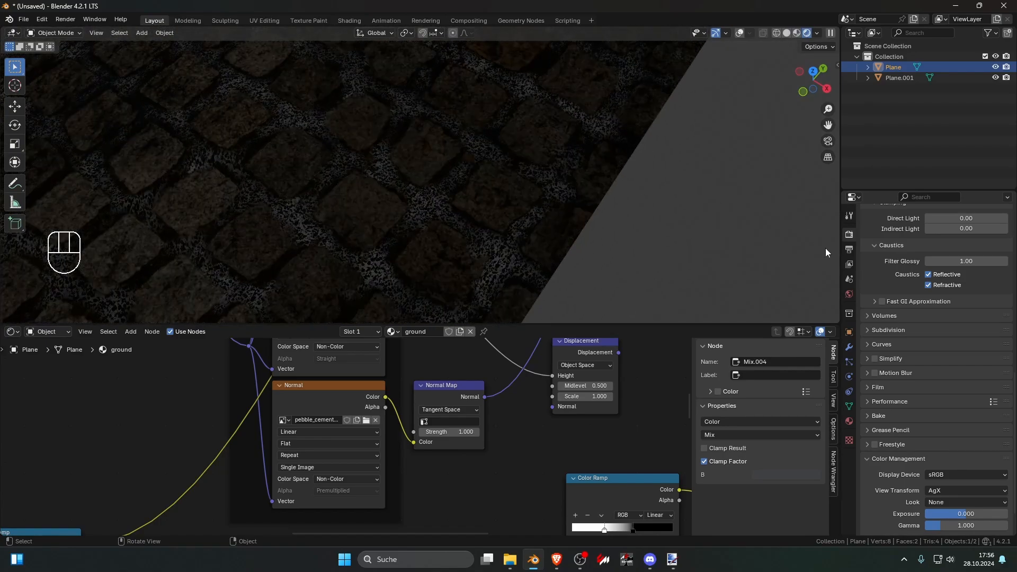
click(850, 293)
click(958, 301)
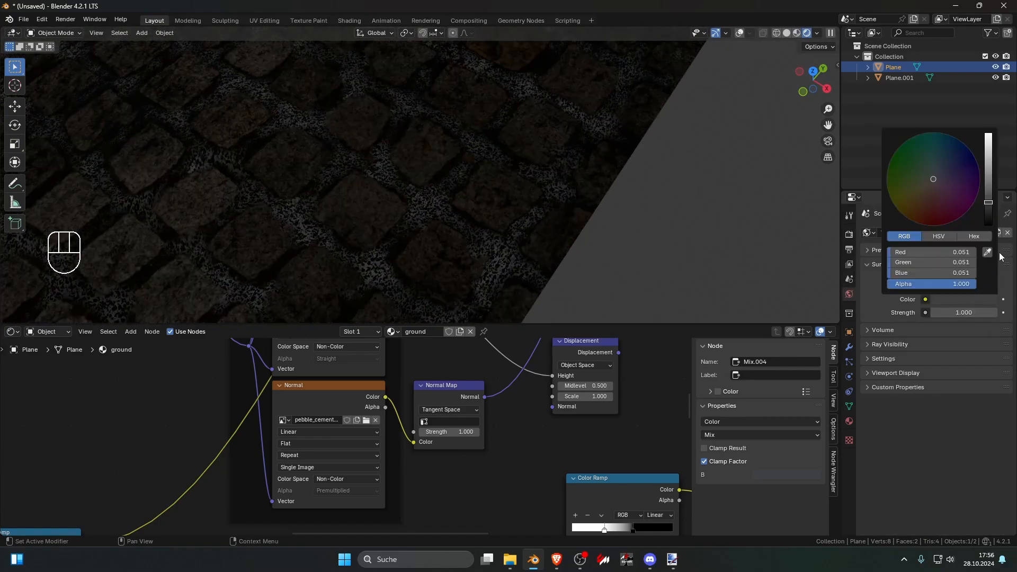
drag(988, 203, 988, 133)
Step: Darken the white stop of the Color Ramp fed by the pebble Base Color texture to grey
scroll(437, 503, down, 12)
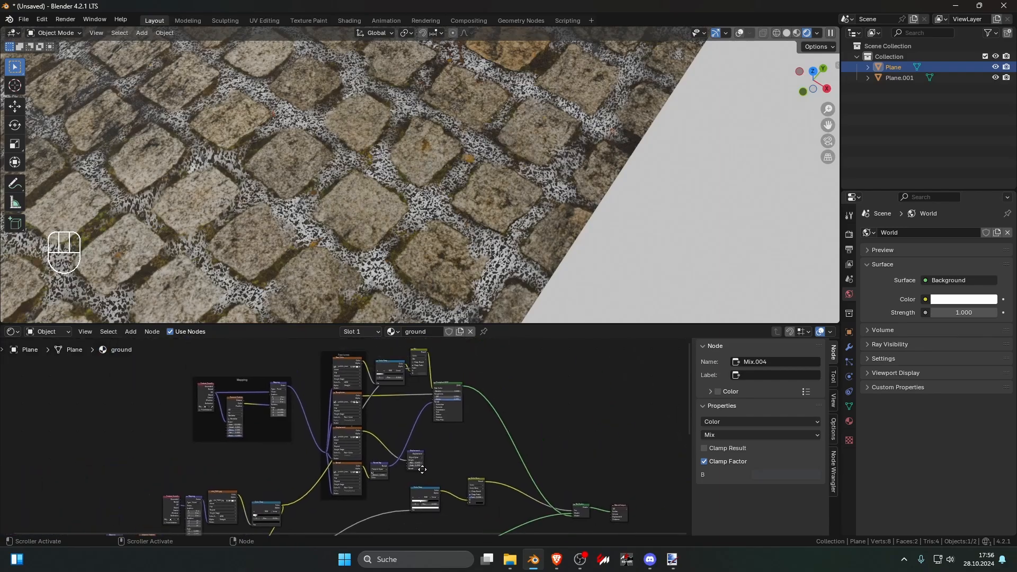
scroll(371, 403, up, 6)
middle_drag(372, 403, 413, 467)
scroll(413, 467, up, 5)
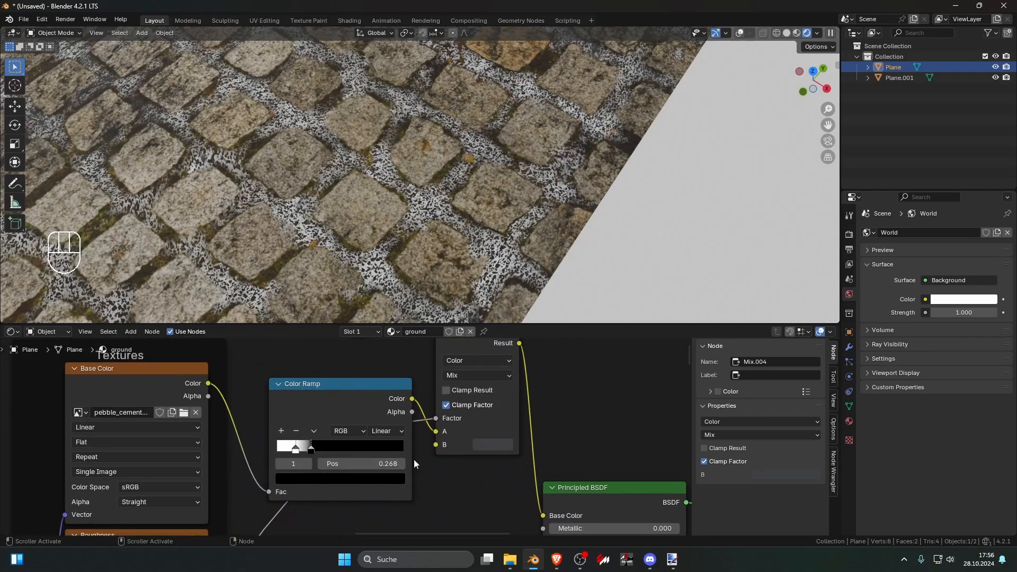
click(485, 445)
scroll(401, 467, down, 6)
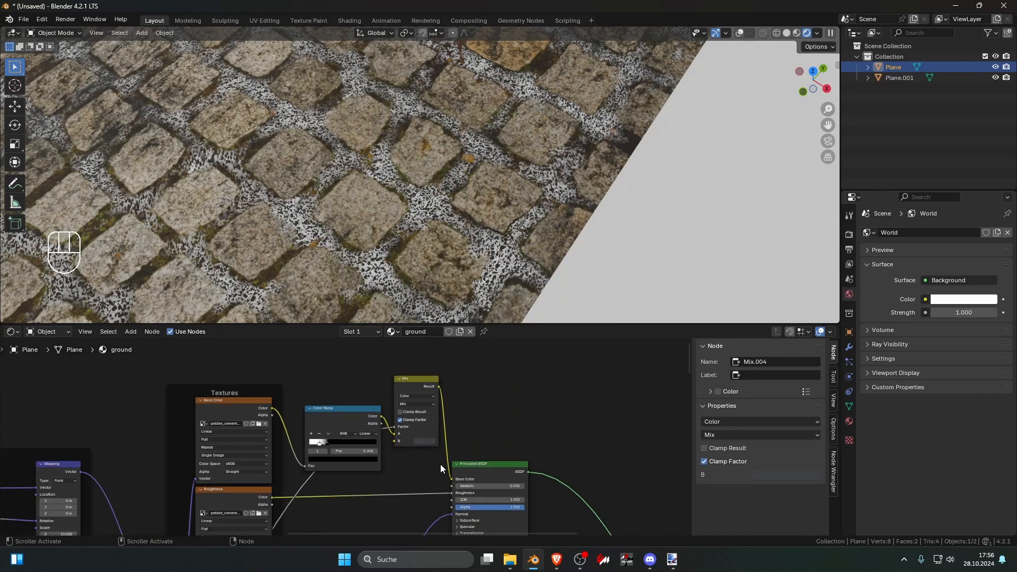
middle_drag(400, 468, 454, 447)
scroll(434, 441, up, 5)
drag(375, 372, 341, 401)
click(354, 412)
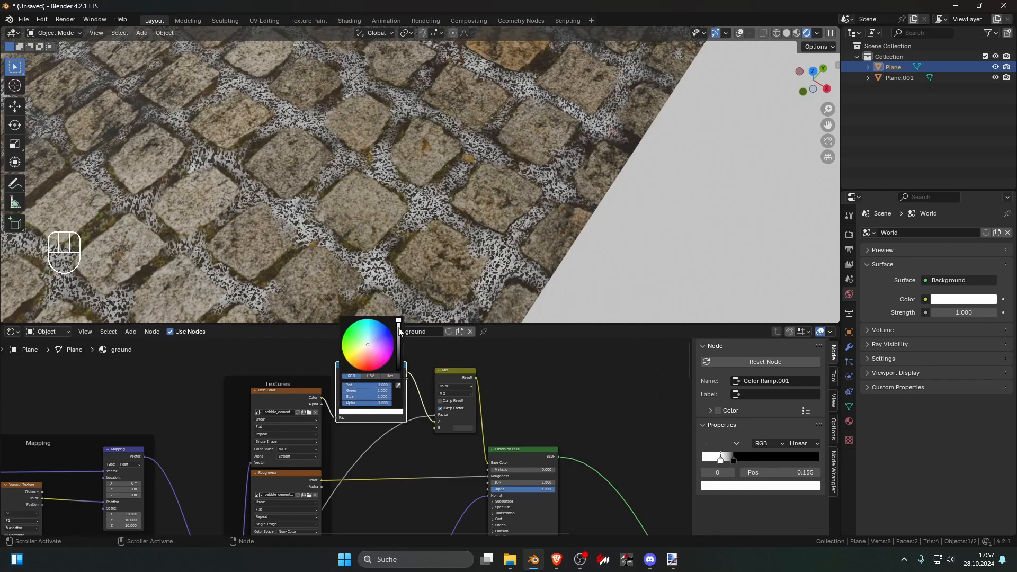
drag(399, 332, 398, 341)
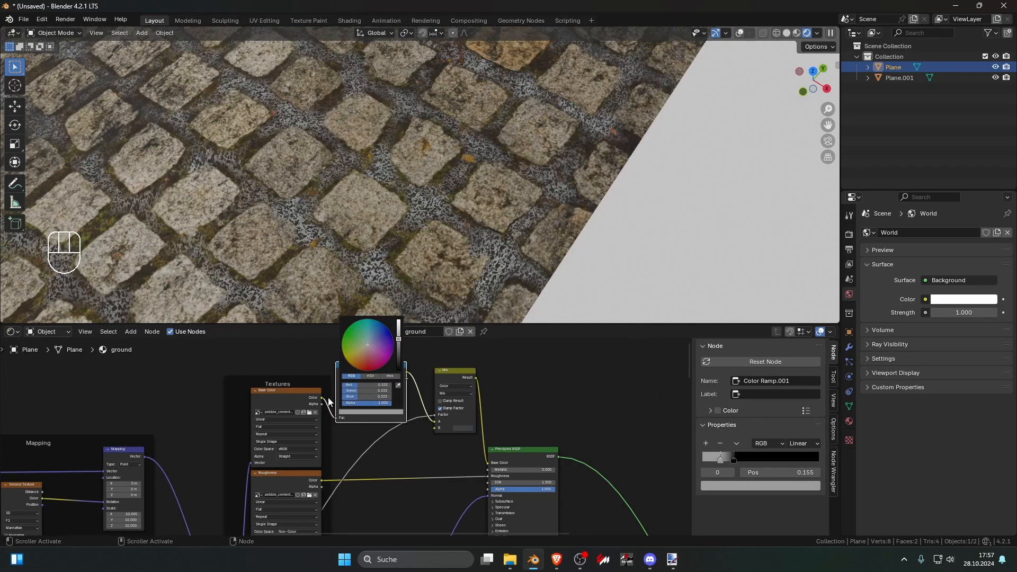
scroll(406, 424, down, 4)
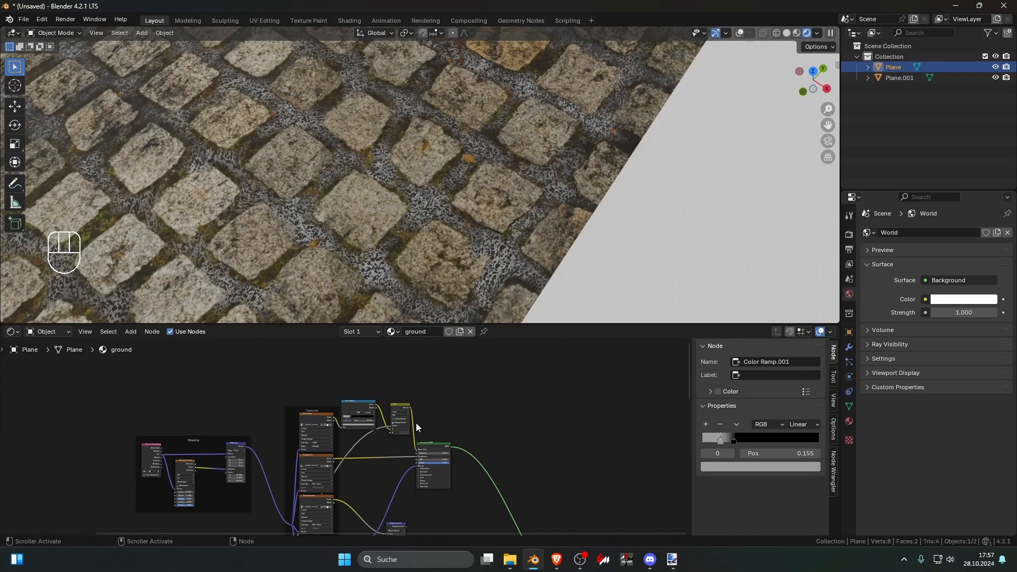
Step: Link the pebble Base Color texture to input B of the Mix node and feed its result into the Principled BSDF's Base Color
scroll(400, 437, up, 3)
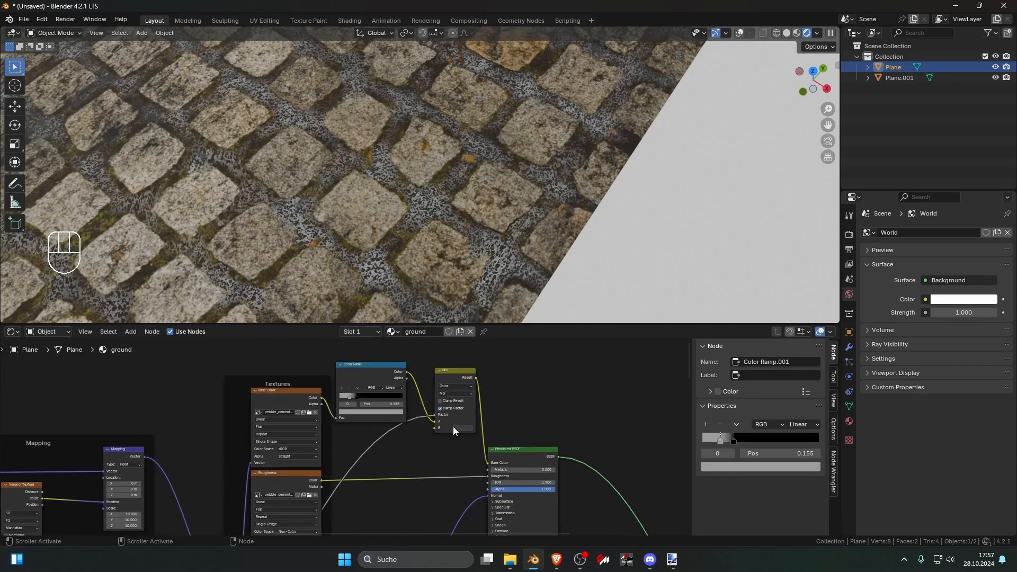
drag(321, 397, 487, 458)
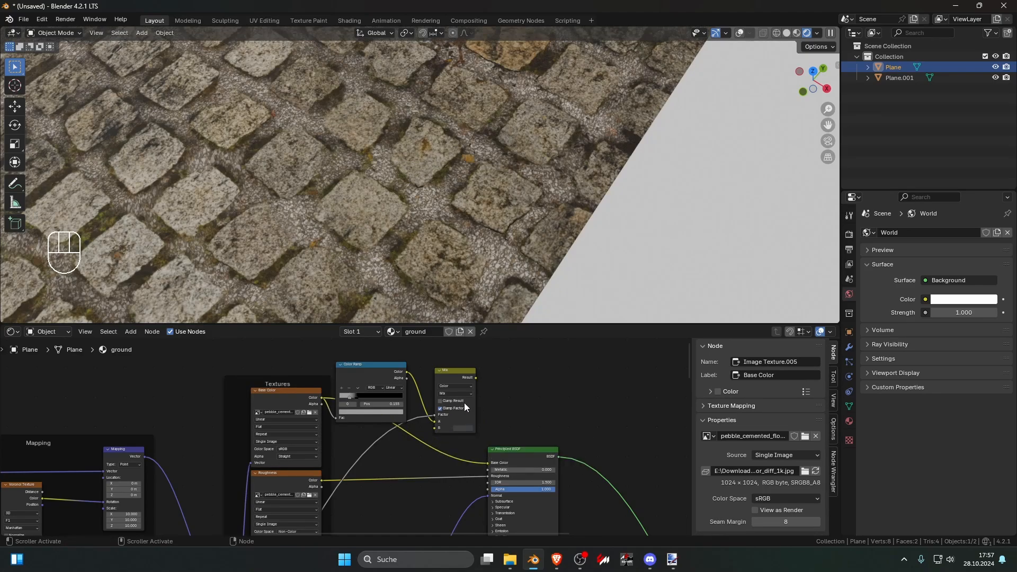
drag(452, 372, 459, 376)
drag(374, 365, 385, 357)
drag(487, 475, 441, 445)
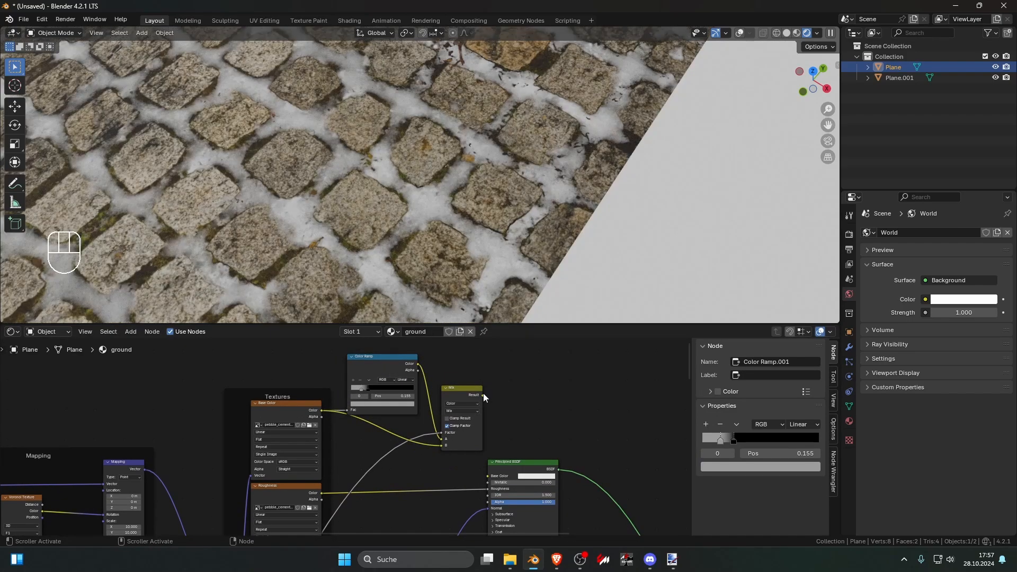
drag(483, 394, 486, 475)
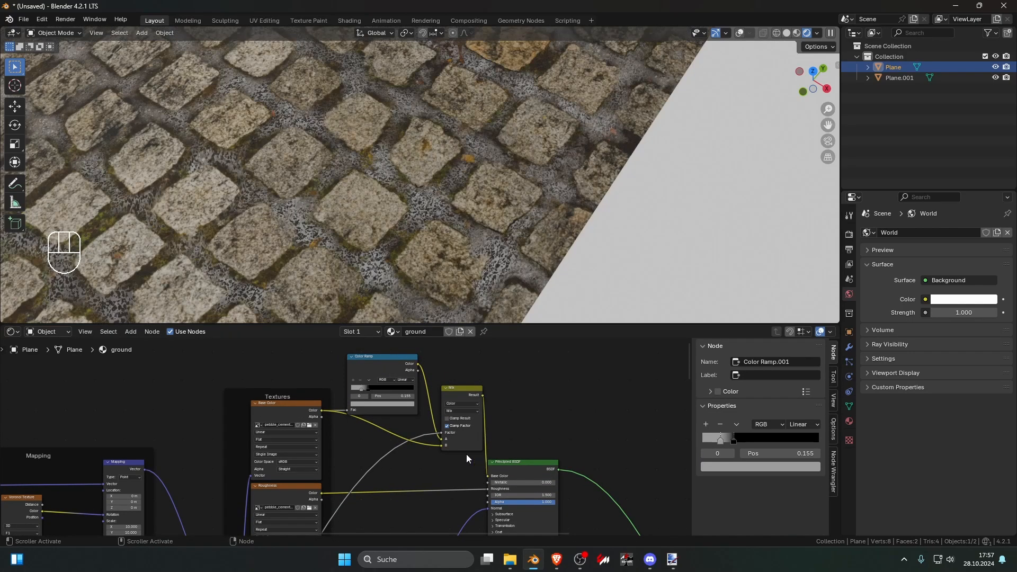
Step: Set the pebble Color Ramp's grey stop to RGB 0.370 and check the joints in the rendered view
scroll(435, 440, up, 2)
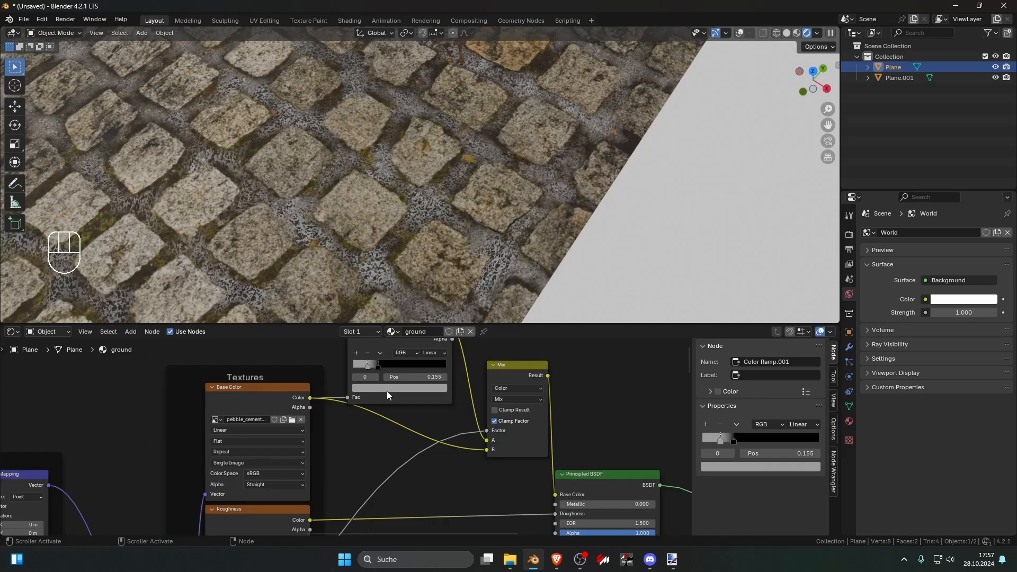
click(387, 391)
mouse_move(440, 286)
mouse_down()
mouse_move(440, 313)
mouse_move(440, 252)
mouse_move(440, 279)
mouse_up()
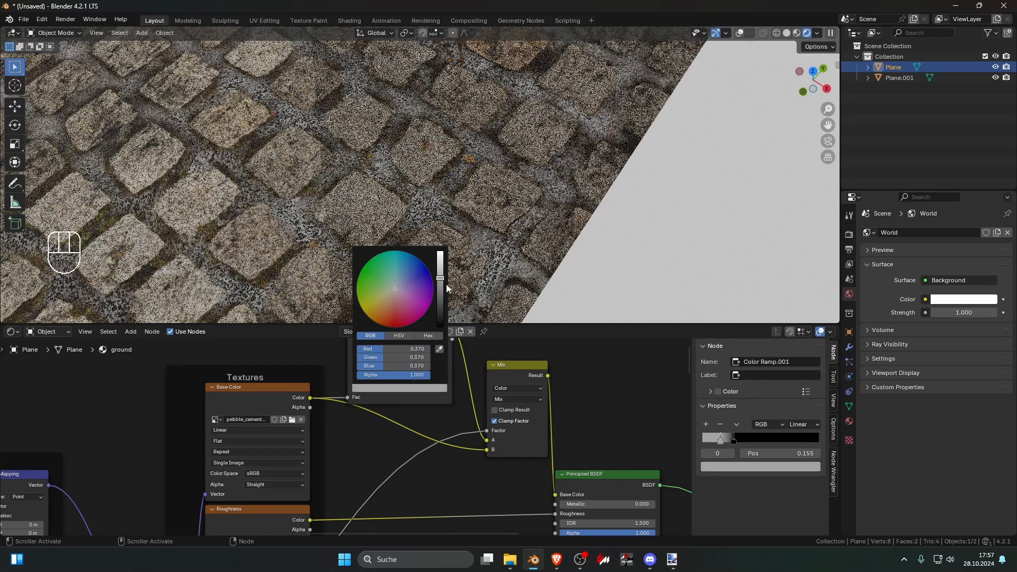
scroll(427, 408, down, 2)
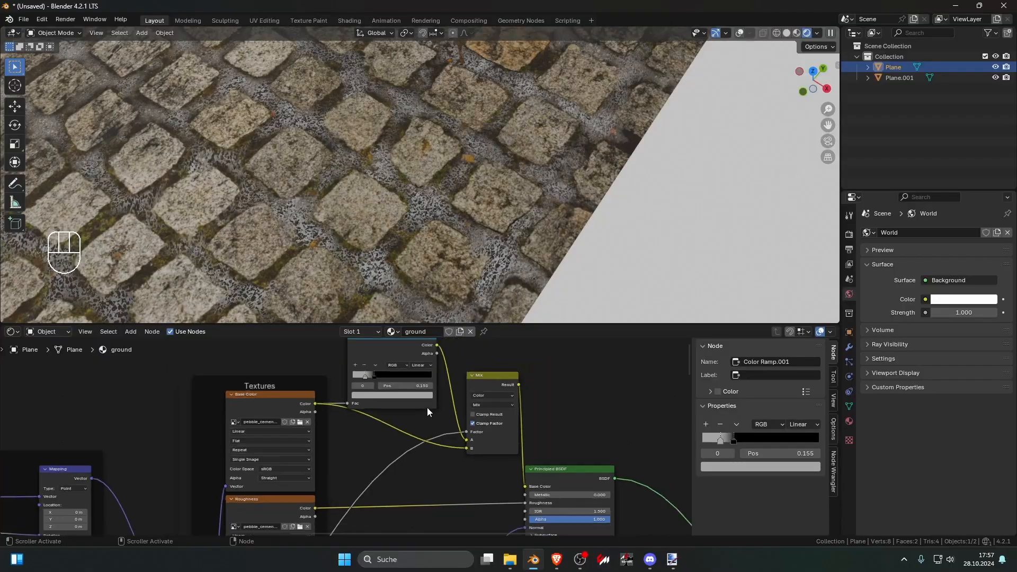
scroll(454, 246, down, 3)
mouse_move(453, 246)
middle_down()
mouse_move(475, 207)
mouse_move(463, 249)
middle_up()
scroll(473, 223, up, 3)
scroll(463, 248, up, 6)
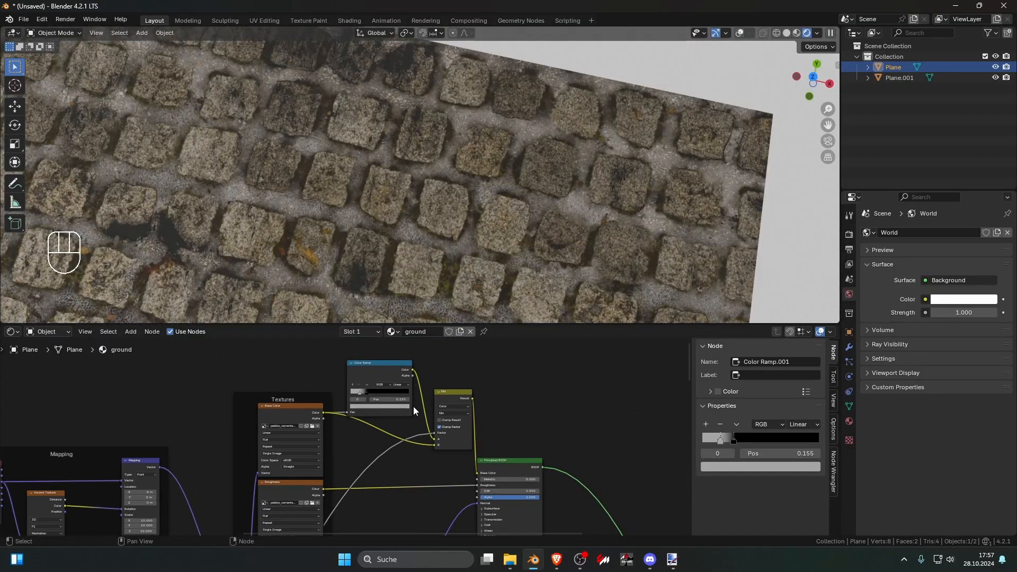
Step: Delete the Color Ramp feeding the pebble Mix node and darken the Mix node's input A color to black
drag(365, 395, 421, 397)
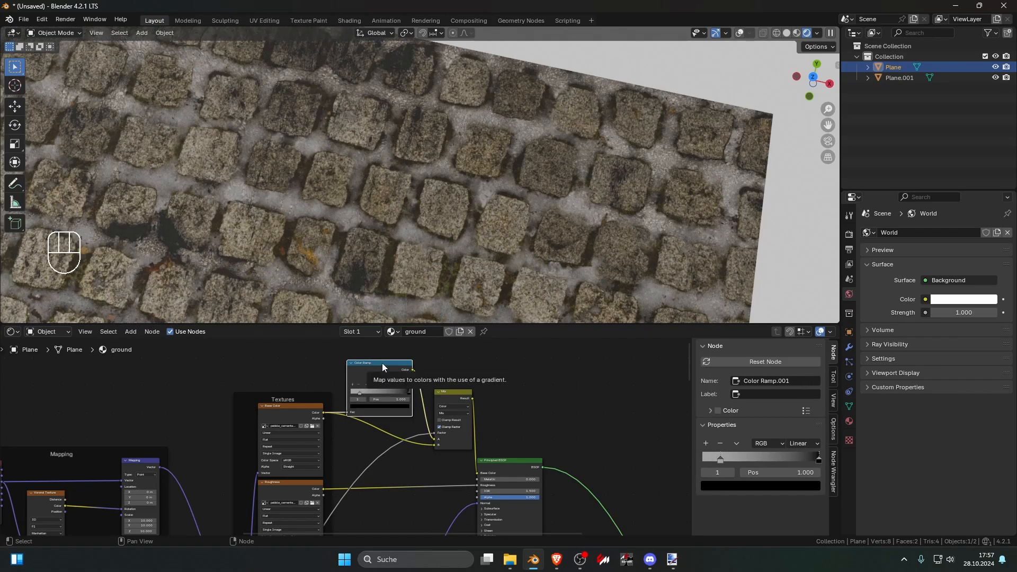
key(Delete)
click(459, 439)
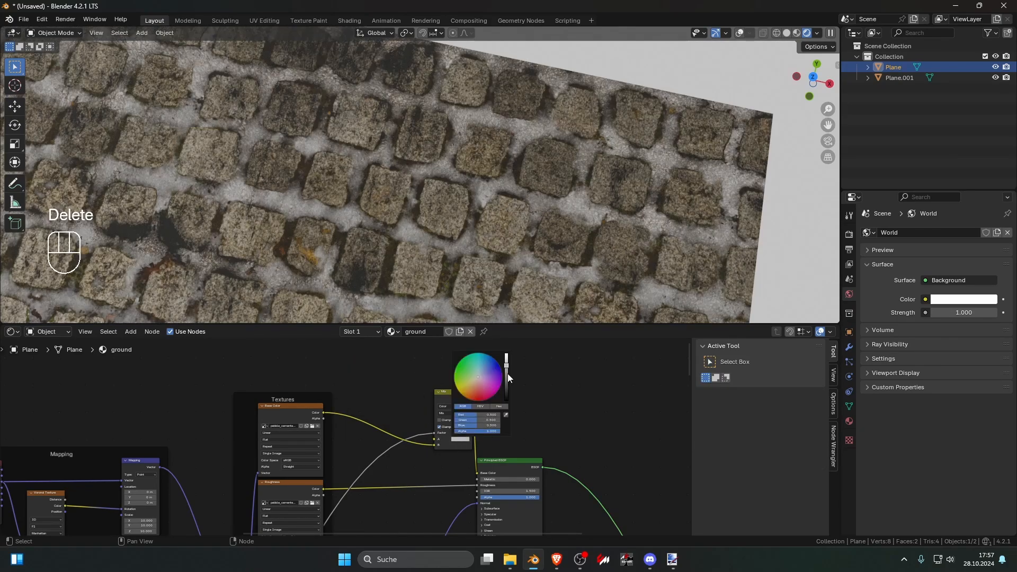
drag(507, 374, 507, 400)
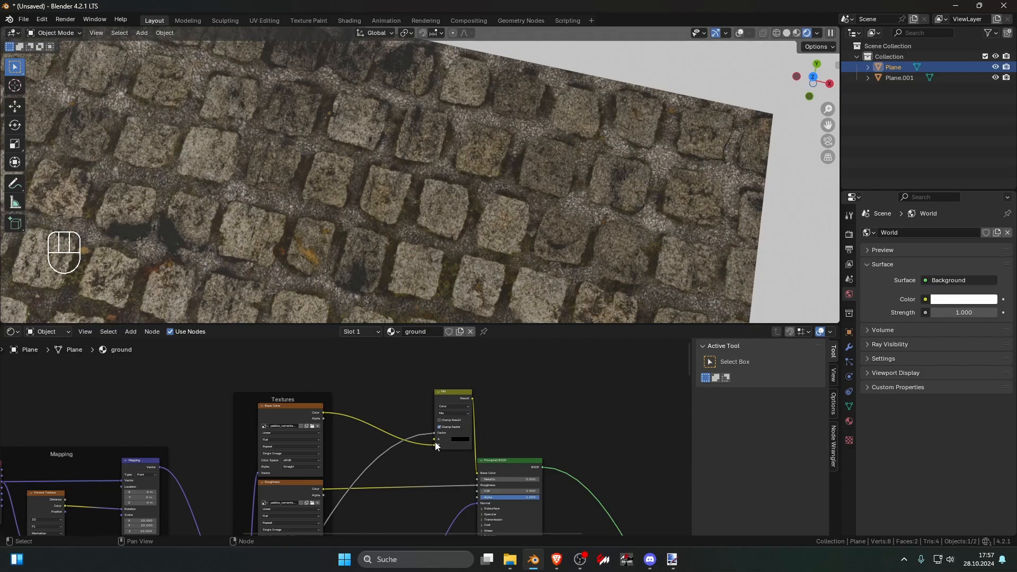
Step: Move the pebble Base Color link from input B to input A of the Mix node and adjust input B's dark color
drag(434, 444, 434, 439)
click(463, 446)
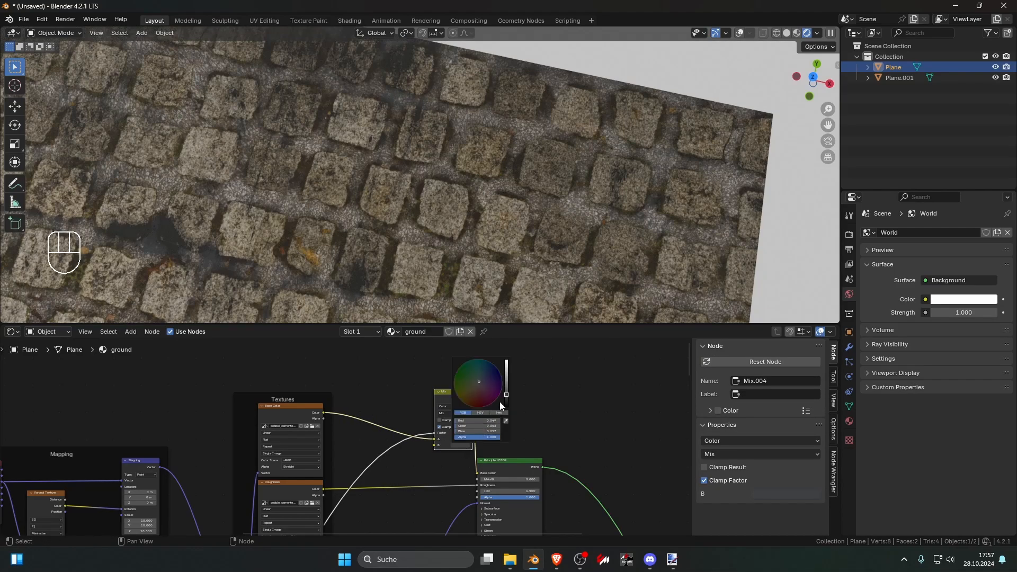
mouse_move(506, 398)
mouse_down()
mouse_move(506, 363)
mouse_move(507, 406)
mouse_move(513, 398)
mouse_up()
Step: Link the pebble Base Color texture's color to input B of the Mix node as well
key(shift+a)
click(357, 399)
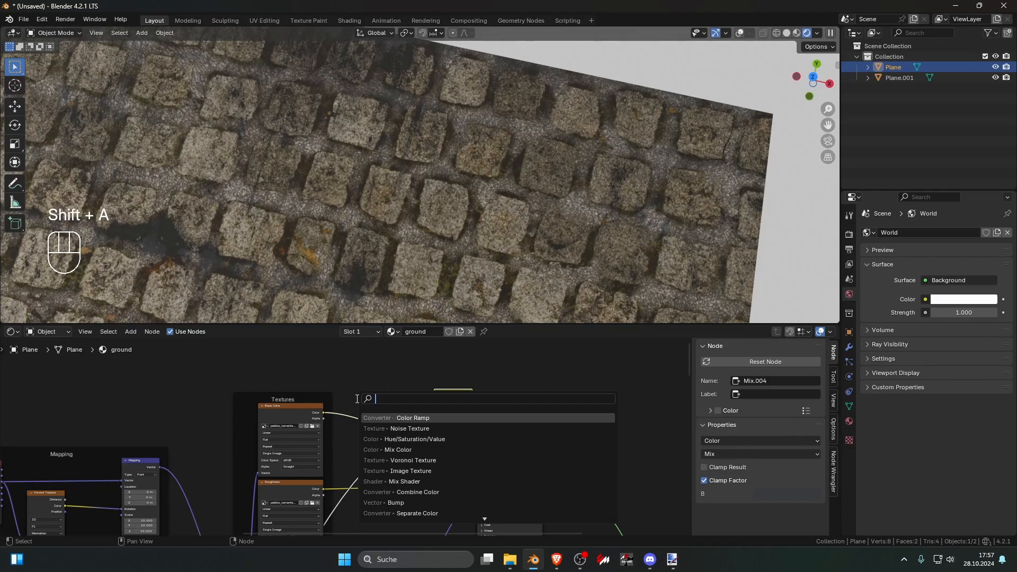
key(Escape)
drag(324, 413, 434, 446)
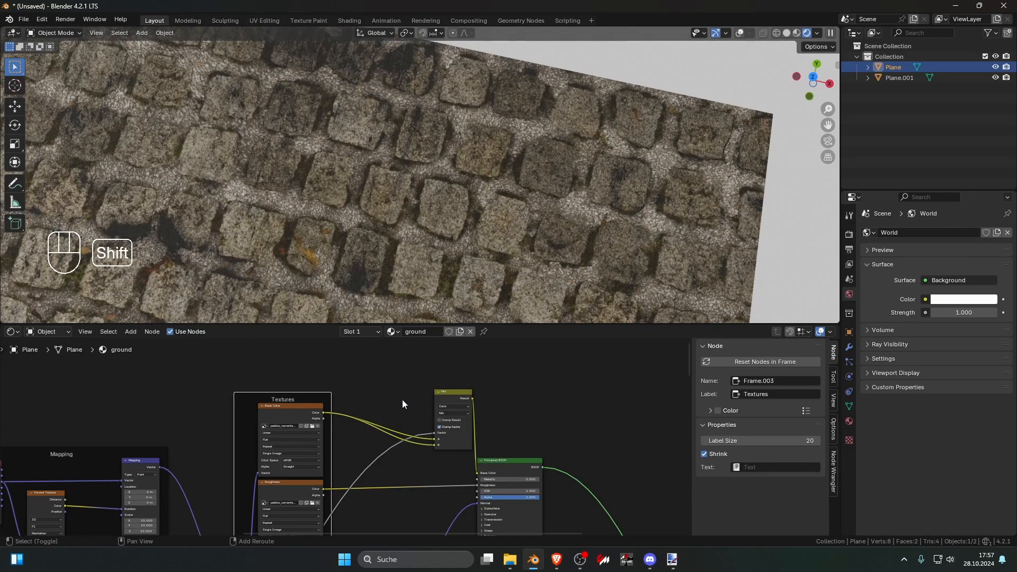
Step: Insert a Brightness/Contrast node on the link between the pebble Base Color texture and the Mix node's input B
key(shift+a)
click(403, 403)
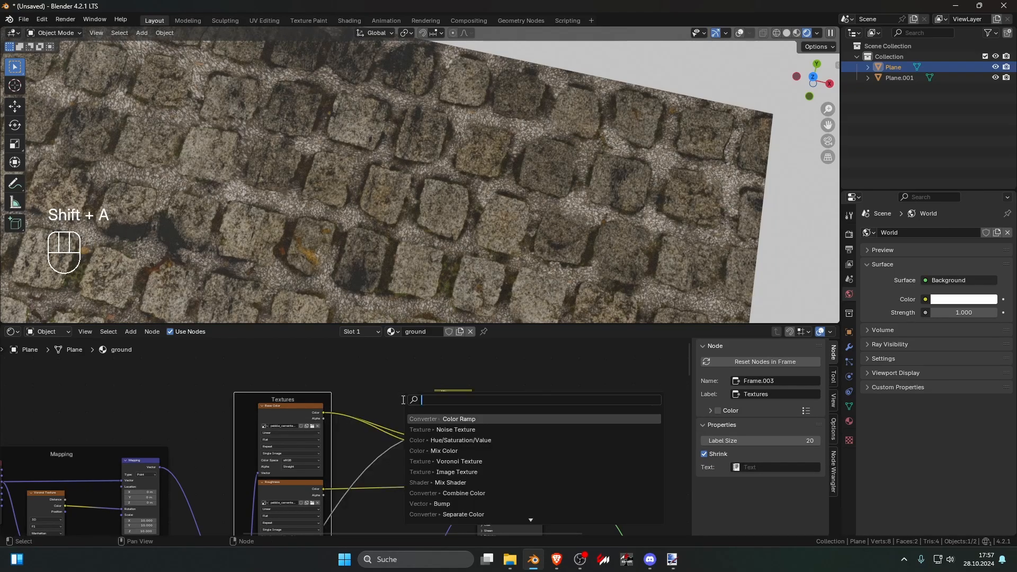
text(br)
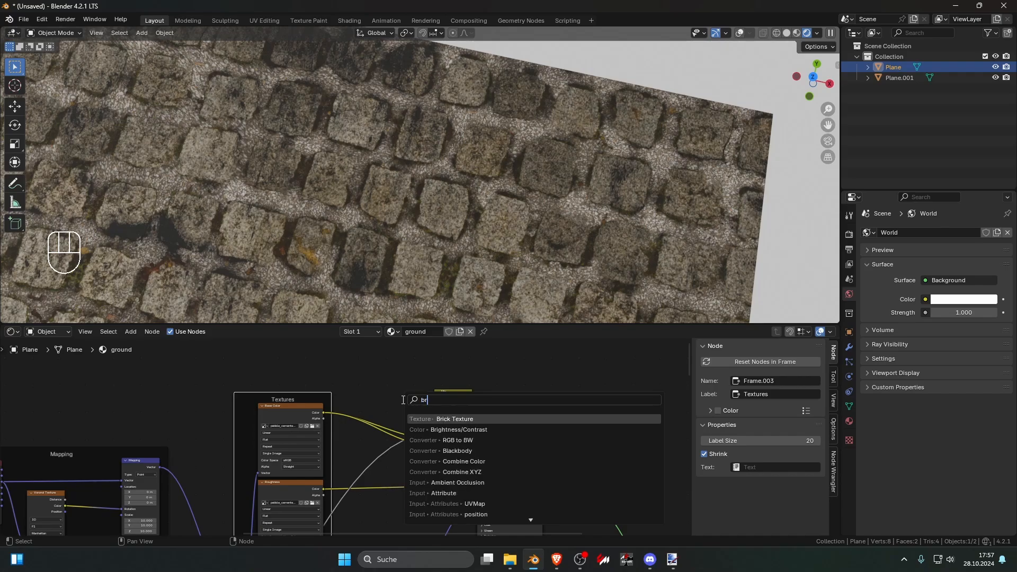
click(450, 429)
click(377, 433)
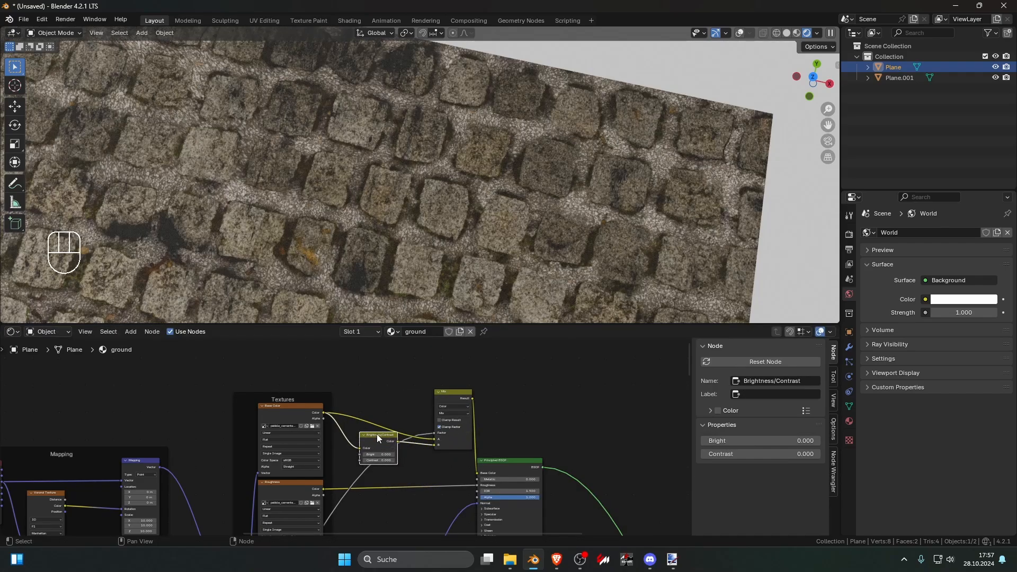
Step: Set the Brightness/Contrast node's Bright to -0.700 and Contrast to 0.200
scroll(345, 451, up, 3)
drag(352, 455, 307, 455)
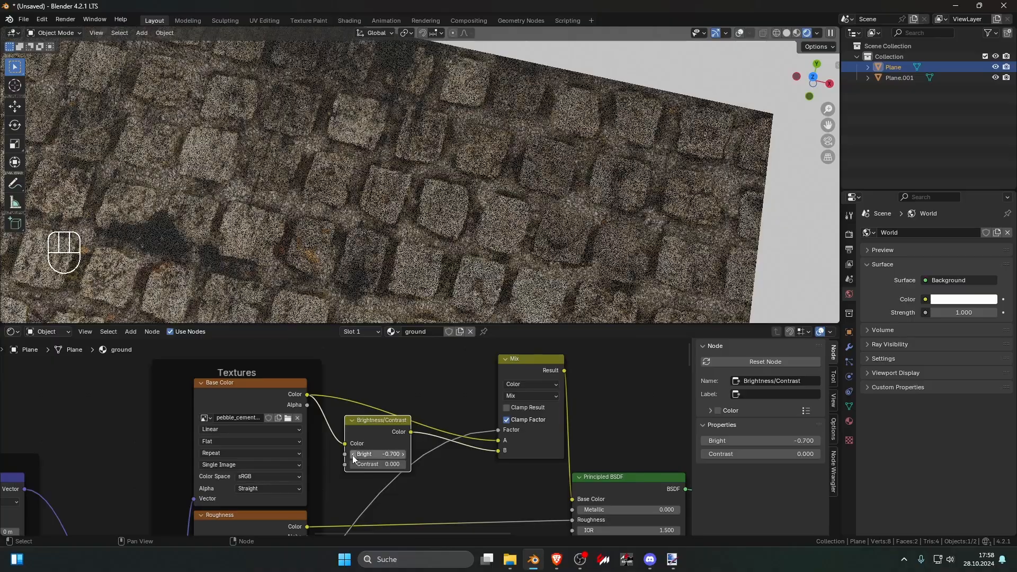
click(405, 465)
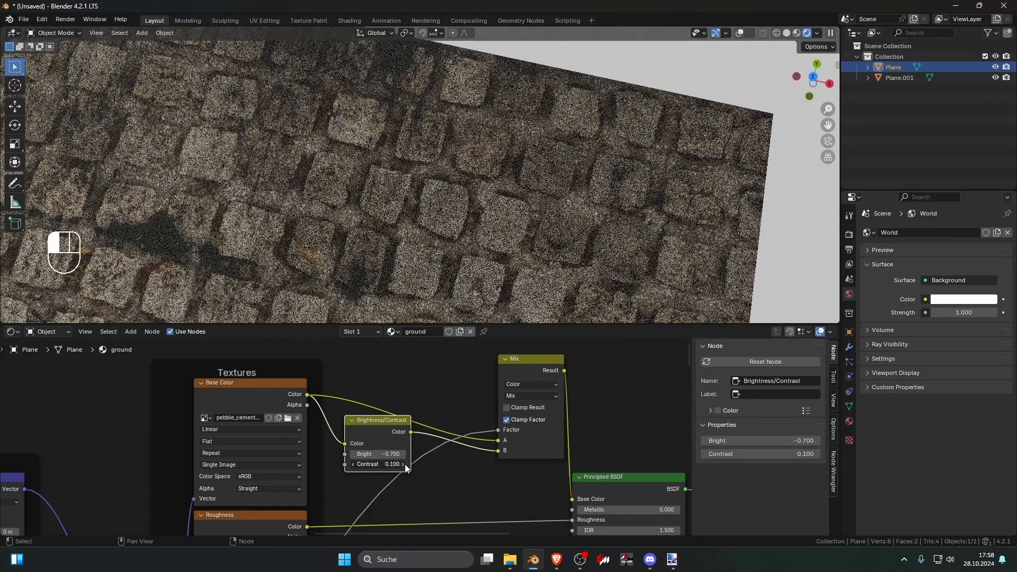
click(405, 465)
Step: Examine the stone plane's rendered color variation and joints from close up, from a distance and at an angle
scroll(402, 221, down, 11)
click(470, 242)
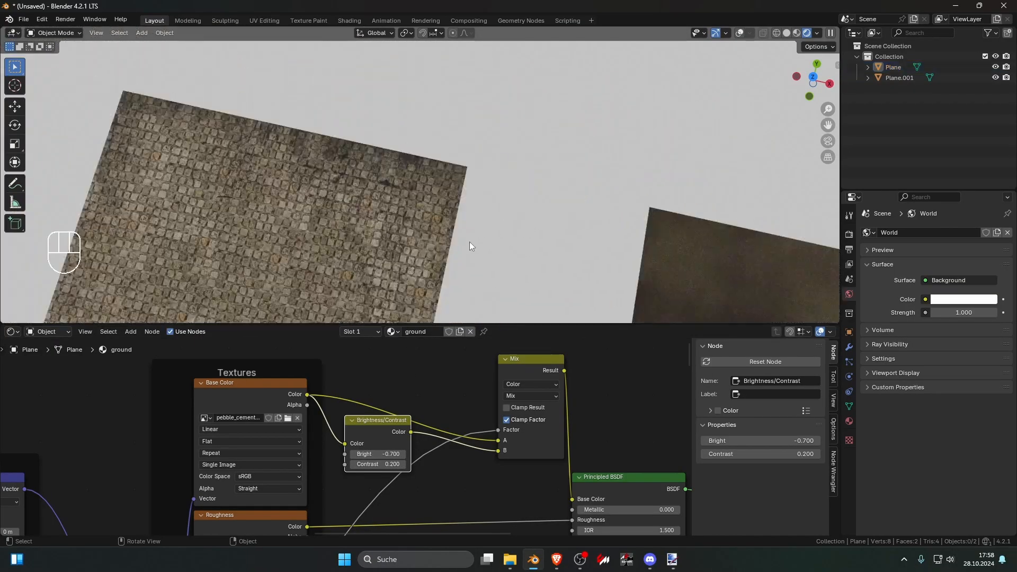
shift+middle_drag(469, 242, 542, 177)
scroll(541, 177, up, 7)
scroll(454, 218, down, 5)
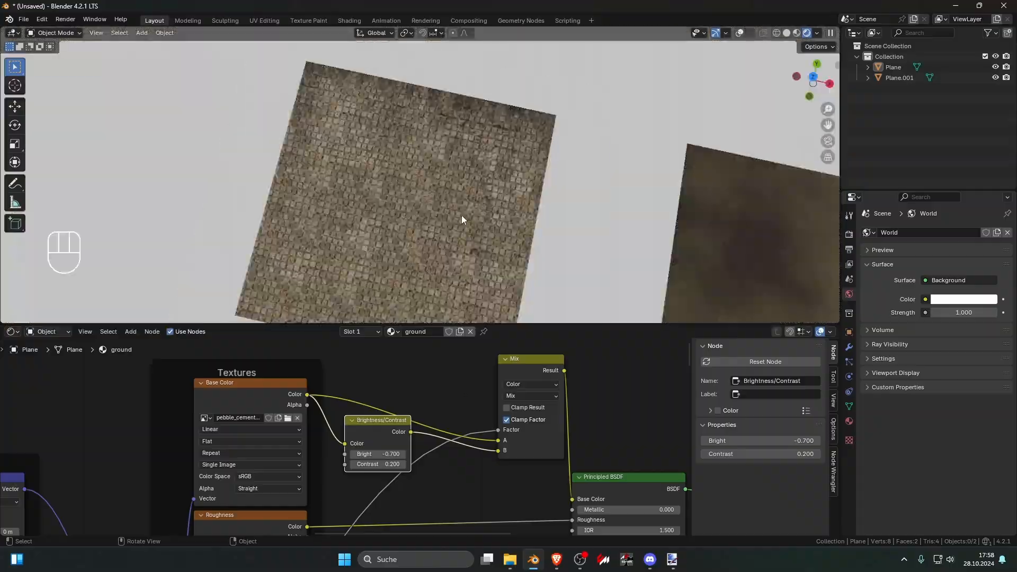
scroll(462, 215, up, 5)
scroll(460, 223, up, 6)
click(408, 183)
scroll(411, 182, down, 3)
middle_drag(411, 182, 451, 170)
scroll(450, 172, down, 7)
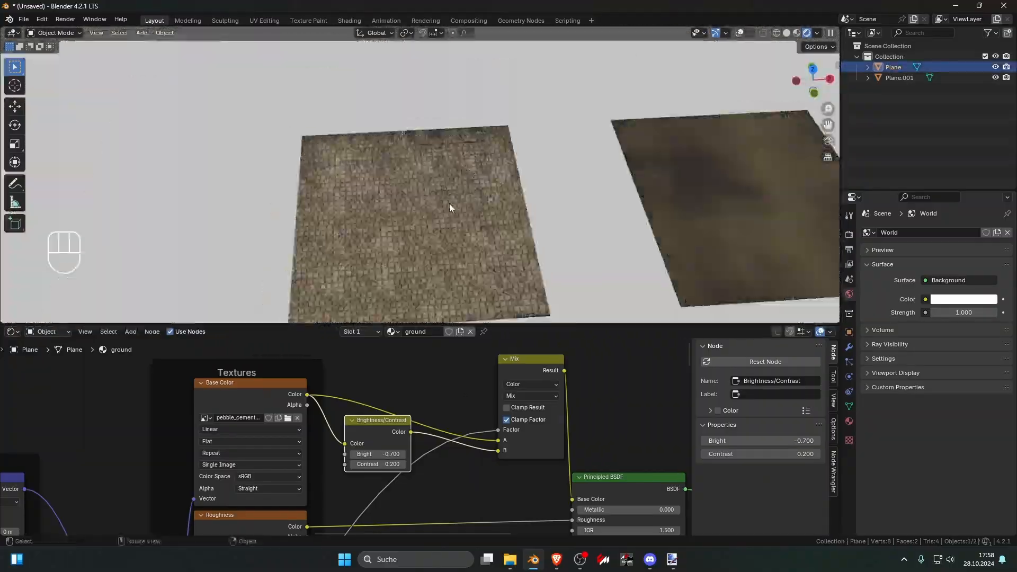
Step: Try linking the pebble Displacement node to the Material Output's Displacement input, check the stones, and undo the link
scroll(475, 464, down, 5)
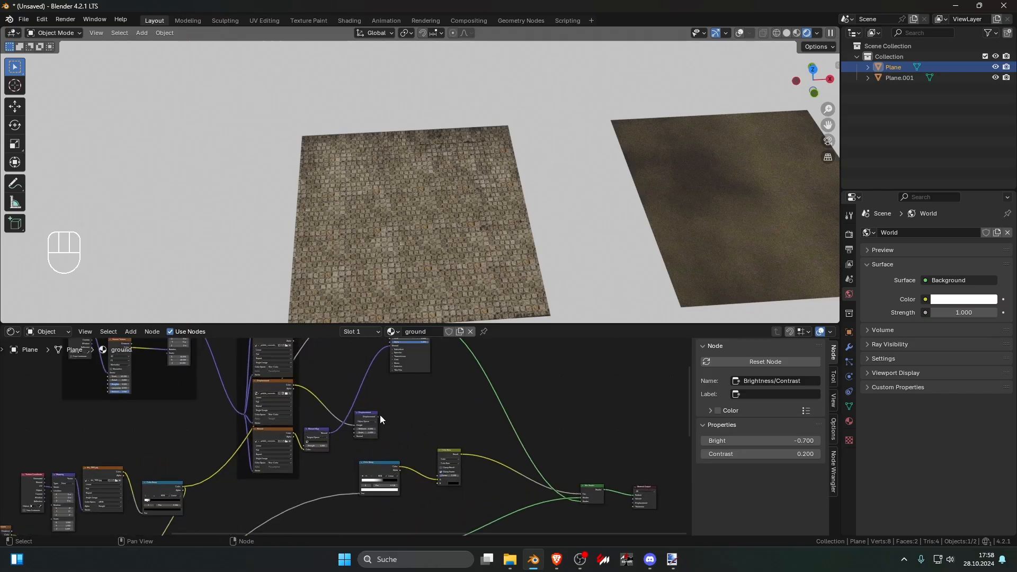
drag(378, 417, 635, 503)
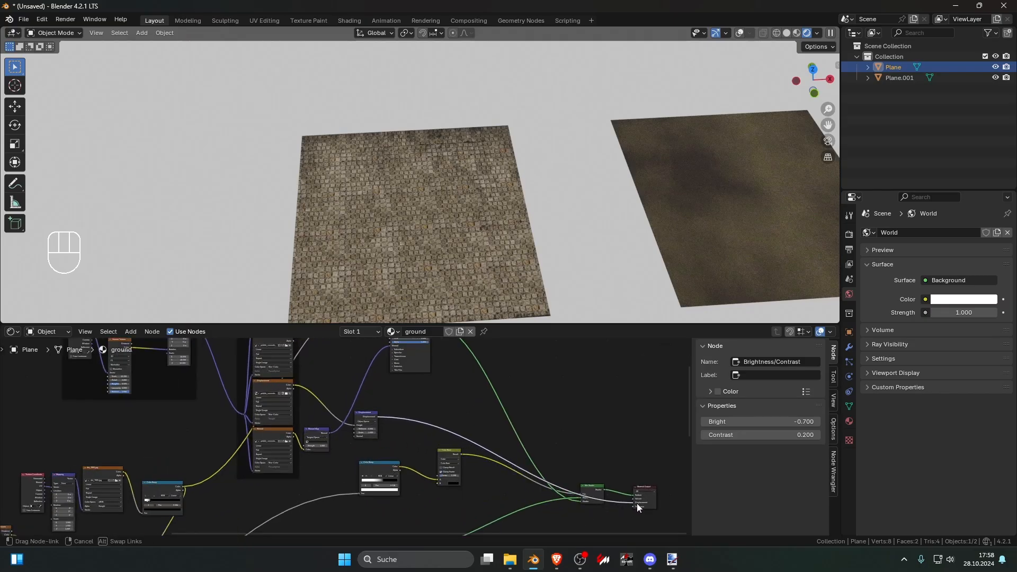
scroll(457, 265, up, 7)
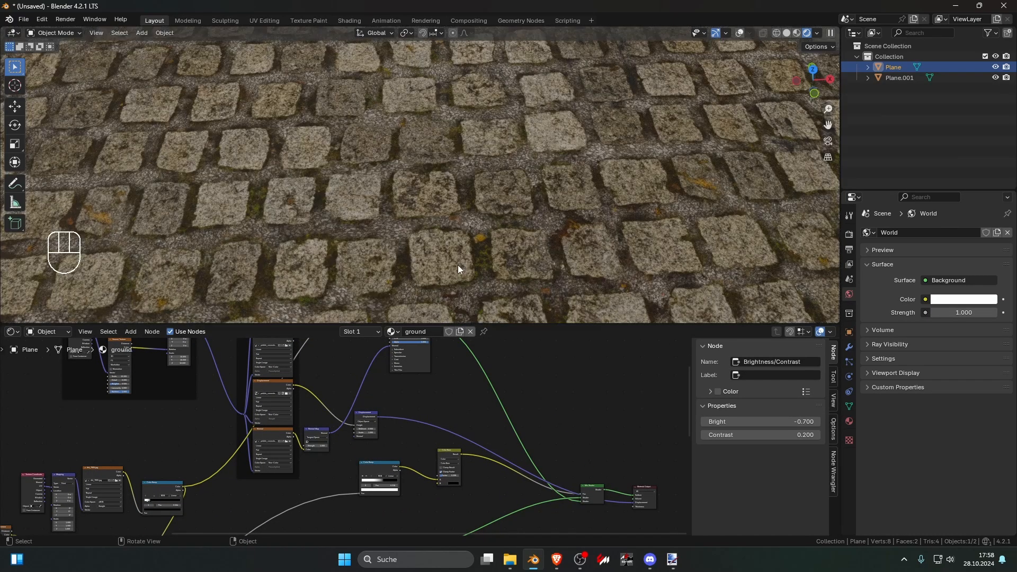
key(ctrl)
Step: View both planes from directly above and compare how visibly their textures repeat at different distances
scroll(418, 418, down, 4)
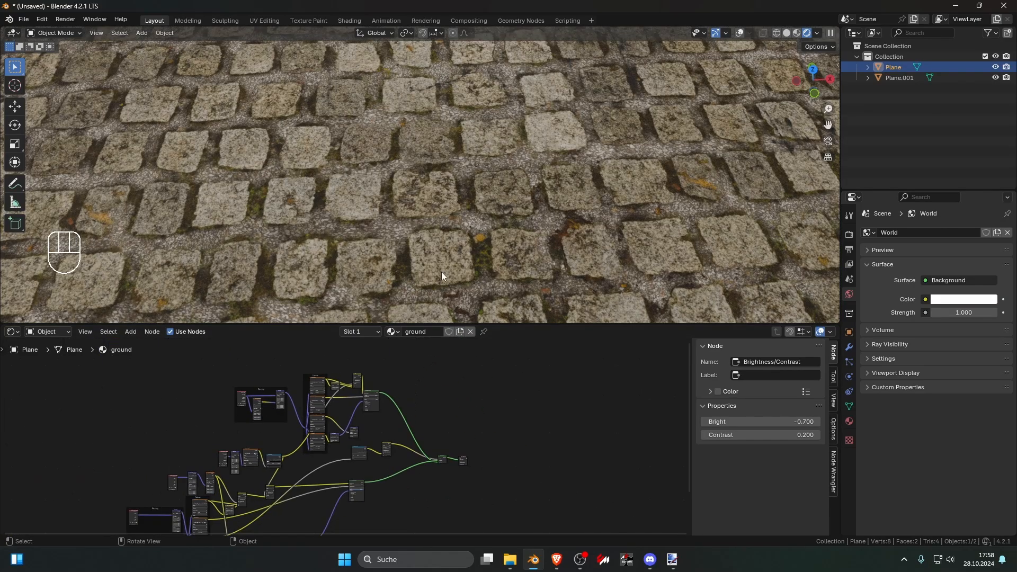
key(KP_7)
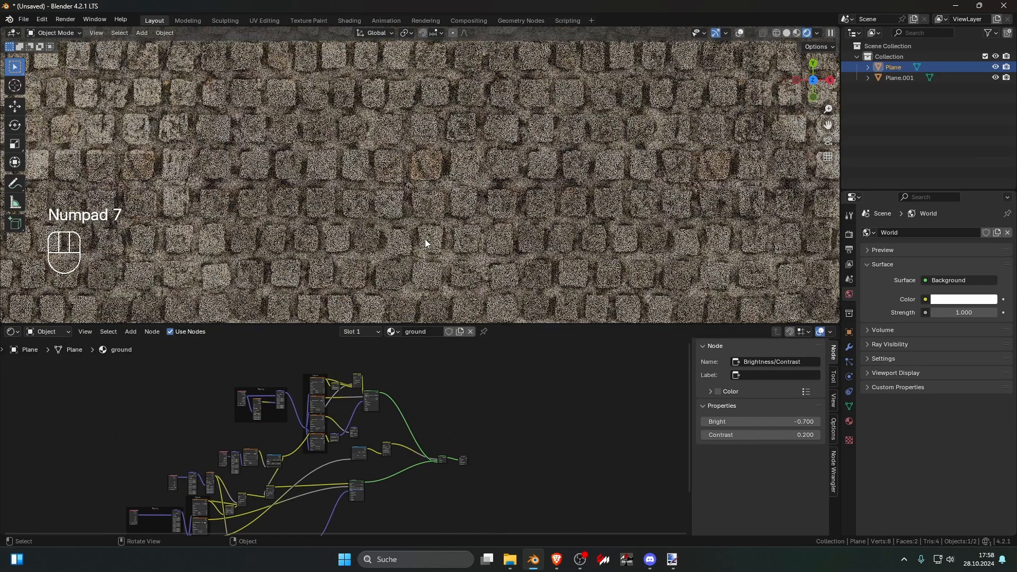
scroll(425, 241, down, 5)
scroll(425, 244, down, 4)
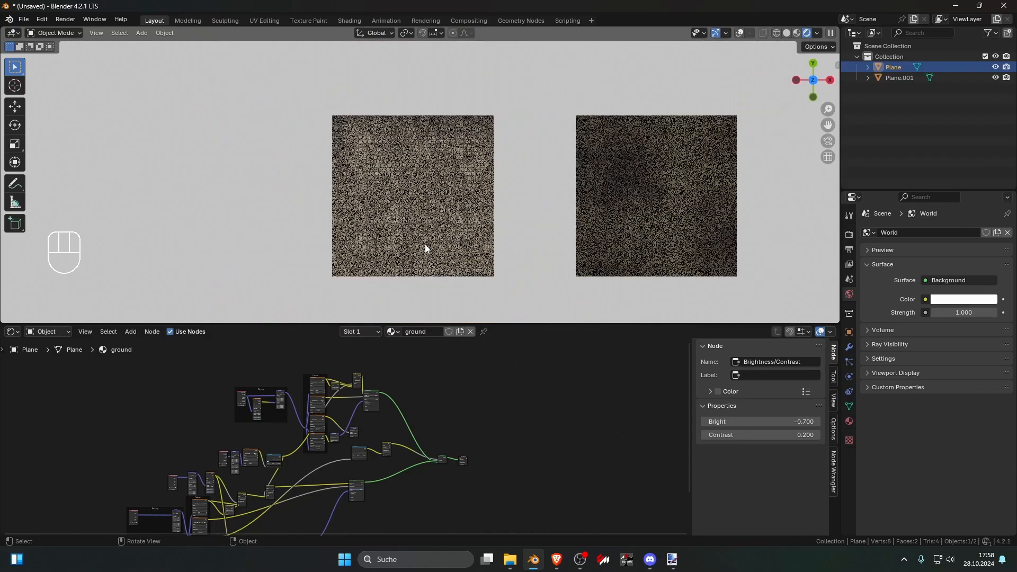
scroll(425, 244, up, 8)
scroll(425, 245, down, 3)
scroll(424, 246, down, 5)
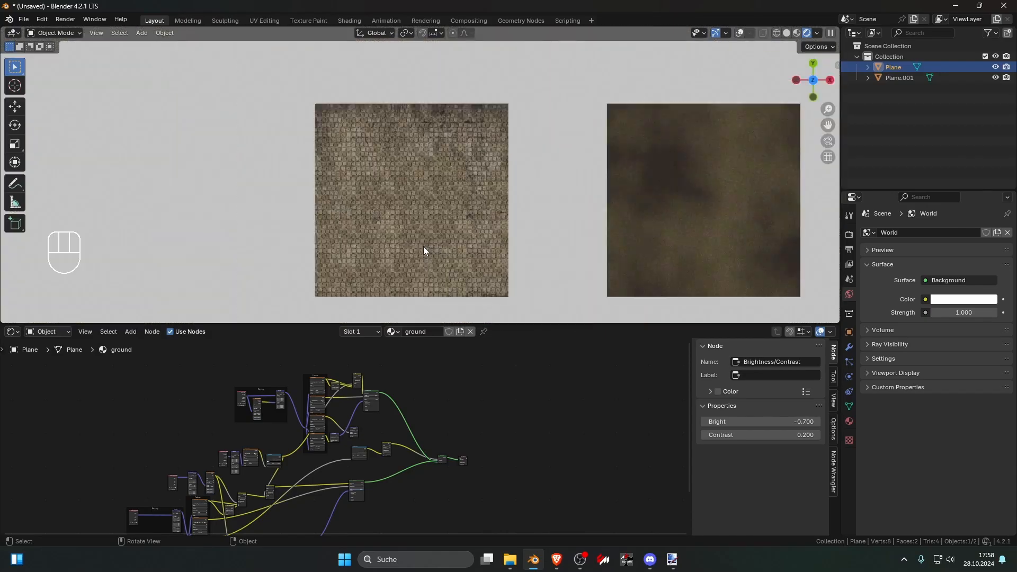
shift+middle_drag(512, 247, 408, 240)
scroll(408, 240, up, 2)
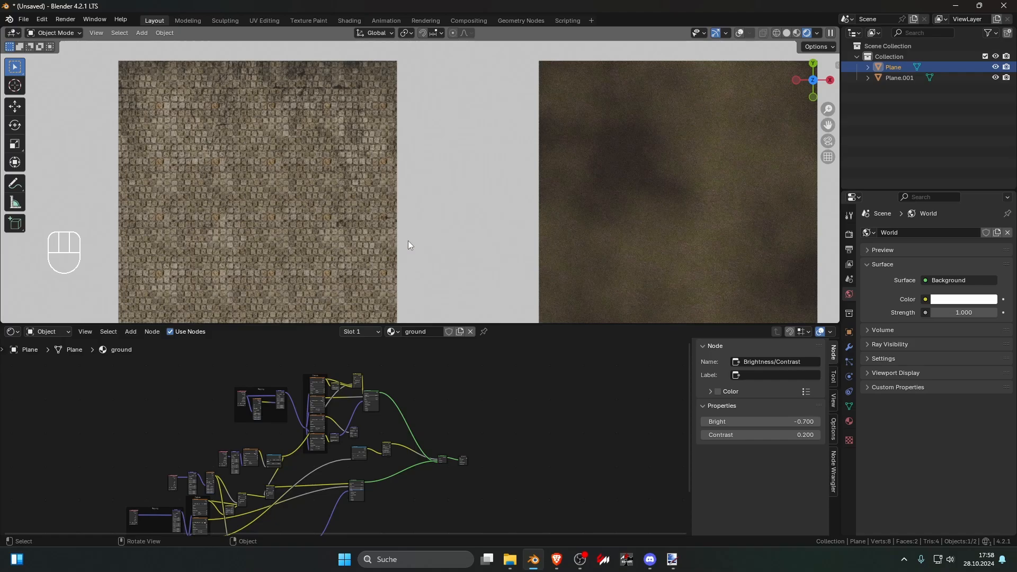
scroll(408, 245, down, 5)
shift+middle_drag(408, 263, 389, 219)
drag(312, 204, 699, 262)
scroll(504, 273, up, 5)
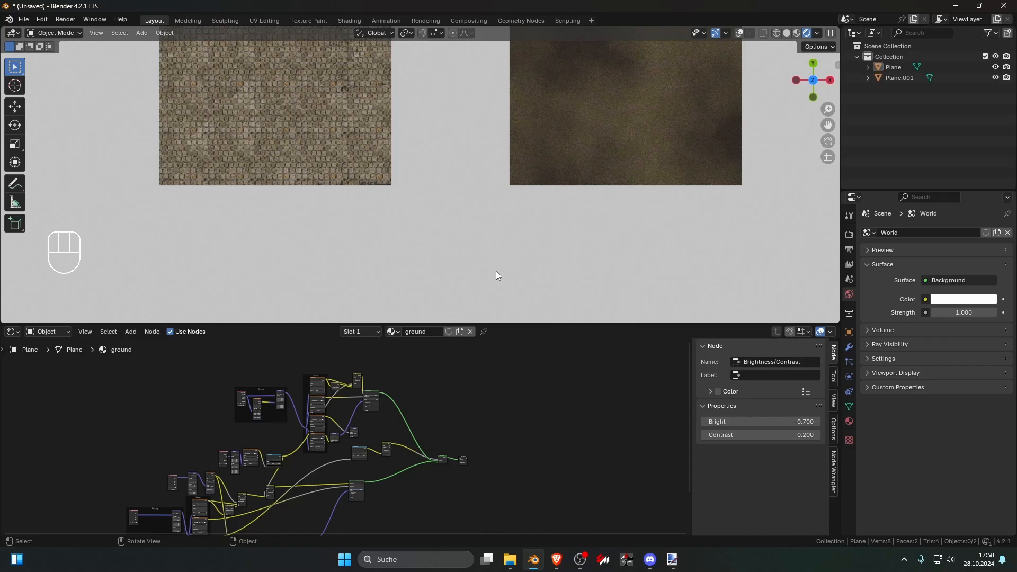
scroll(477, 262, up, 2)
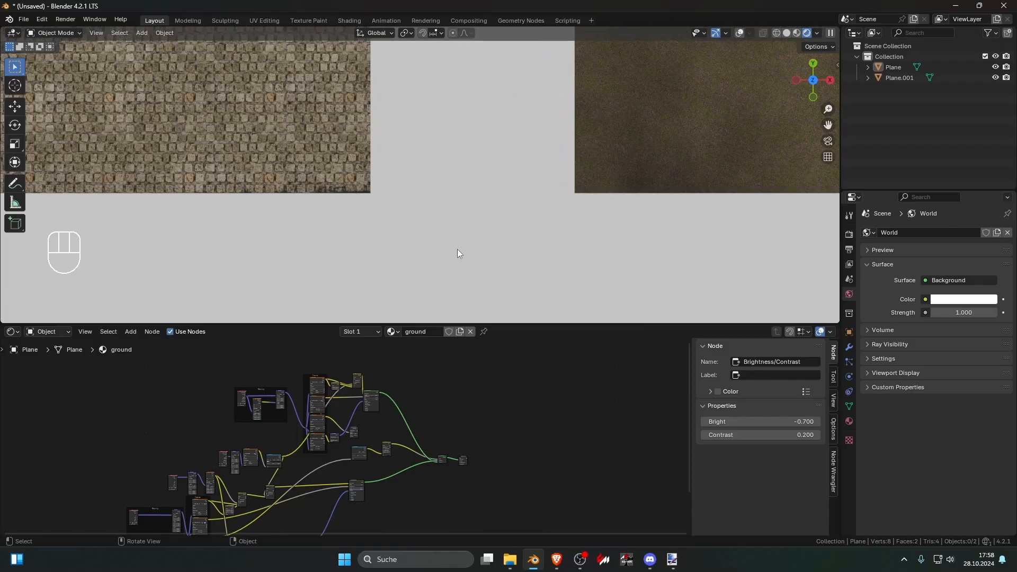
scroll(413, 218, down, 2)
Step: Bring up the grass plane's material nodes and examine its rendered surface close up and from far away
click(374, 172)
click(546, 161)
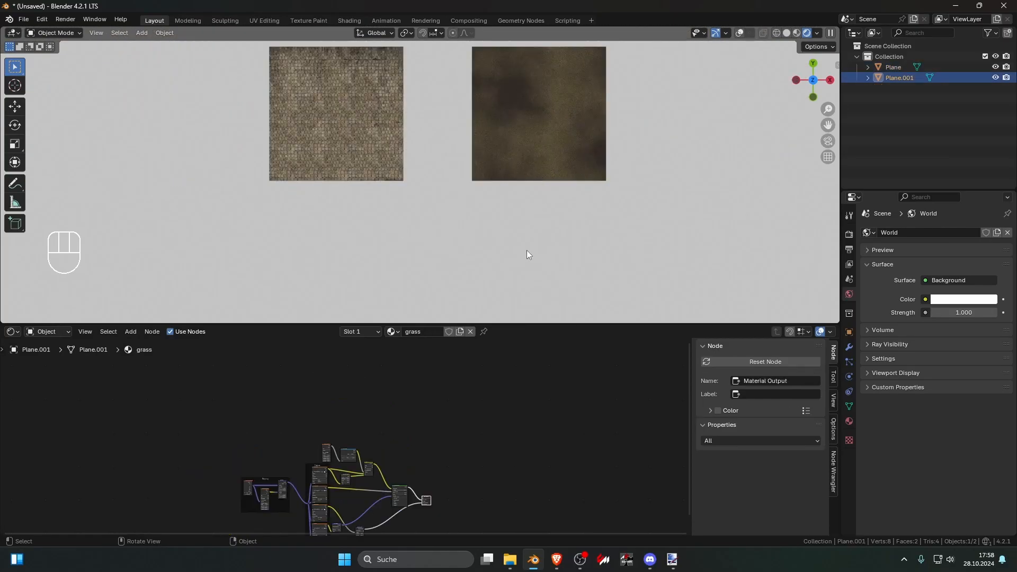
click(525, 248)
shift+middle_drag(660, 187, 441, 270)
scroll(437, 270, up, 4)
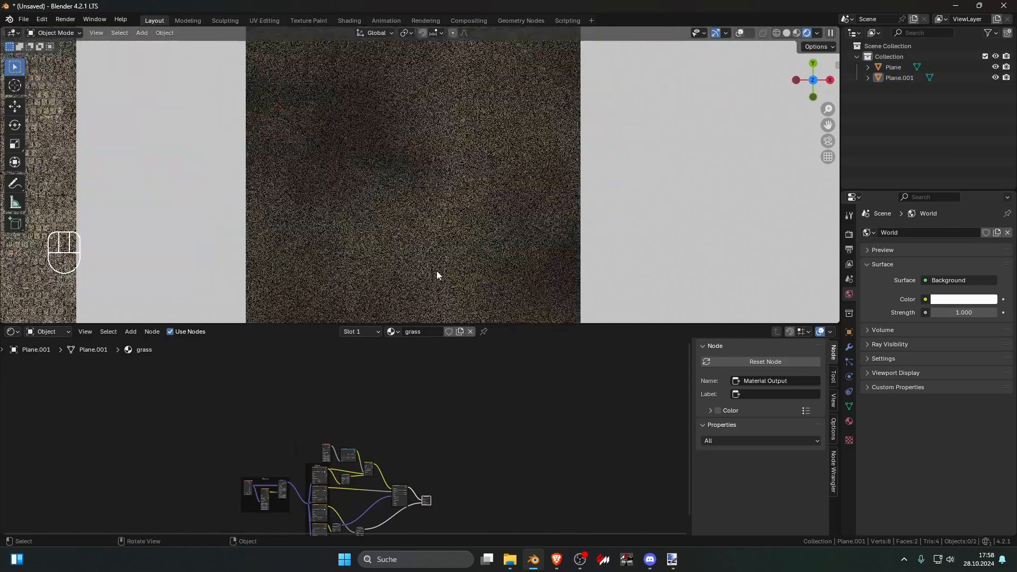
scroll(438, 265, up, 4)
scroll(438, 265, down, 6)
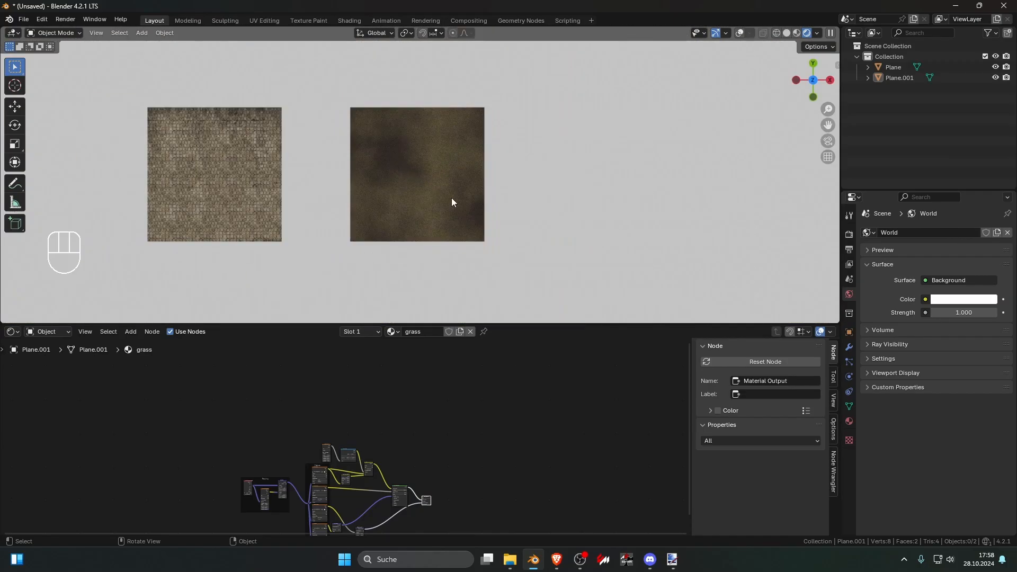
scroll(452, 198, down, 6)
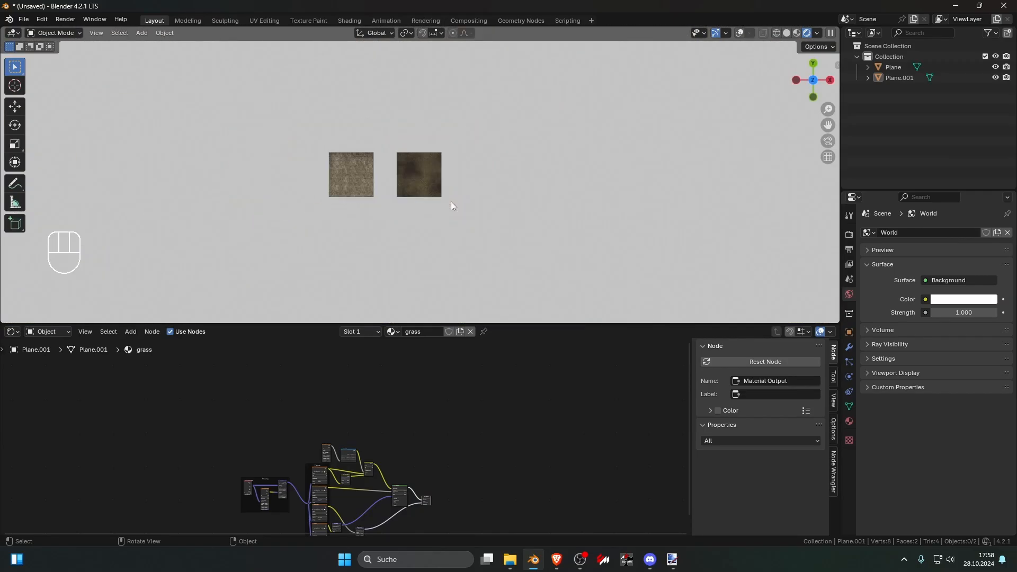
scroll(450, 201, up, 7)
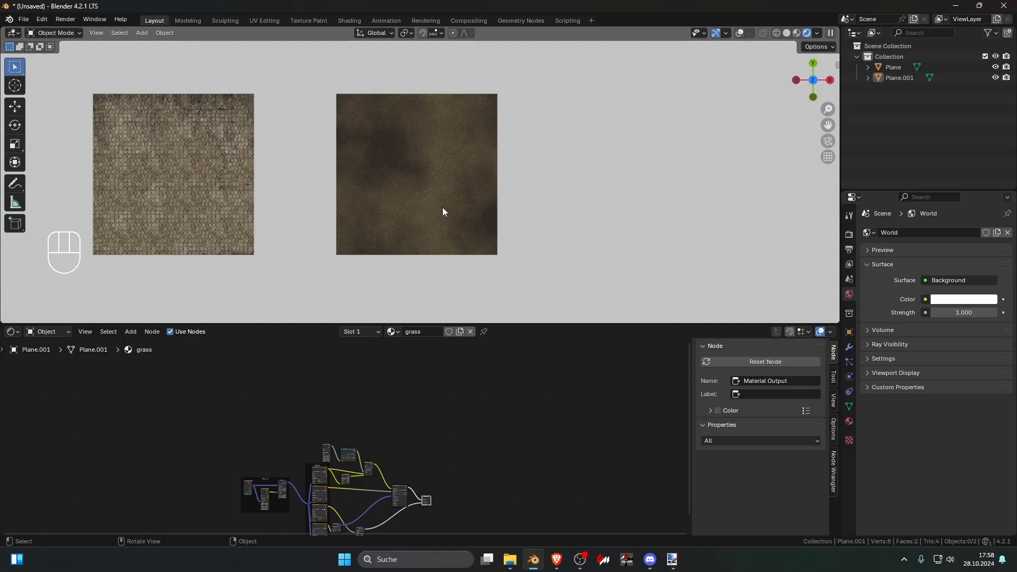
Step: Enable the Transparent film option in the render settings and select the stone plane to show its ground material
click(849, 234)
scroll(900, 318, down, 10)
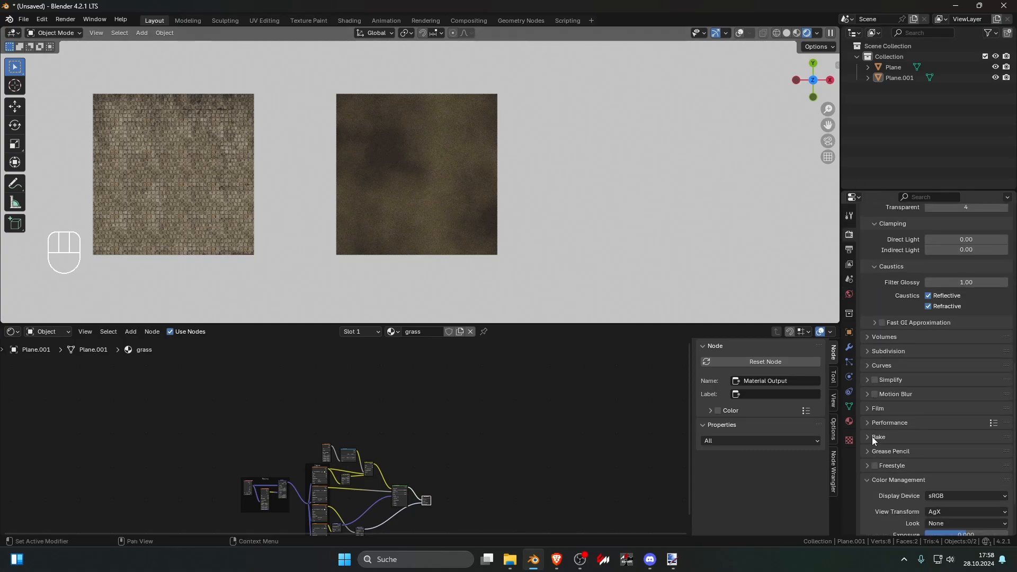
scroll(885, 440, down, 3)
click(871, 344)
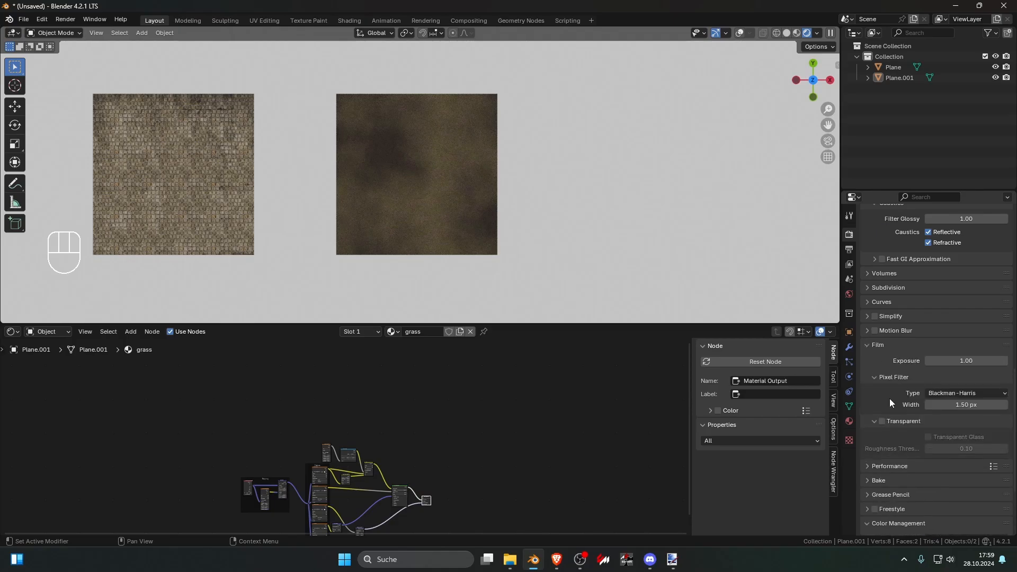
click(888, 420)
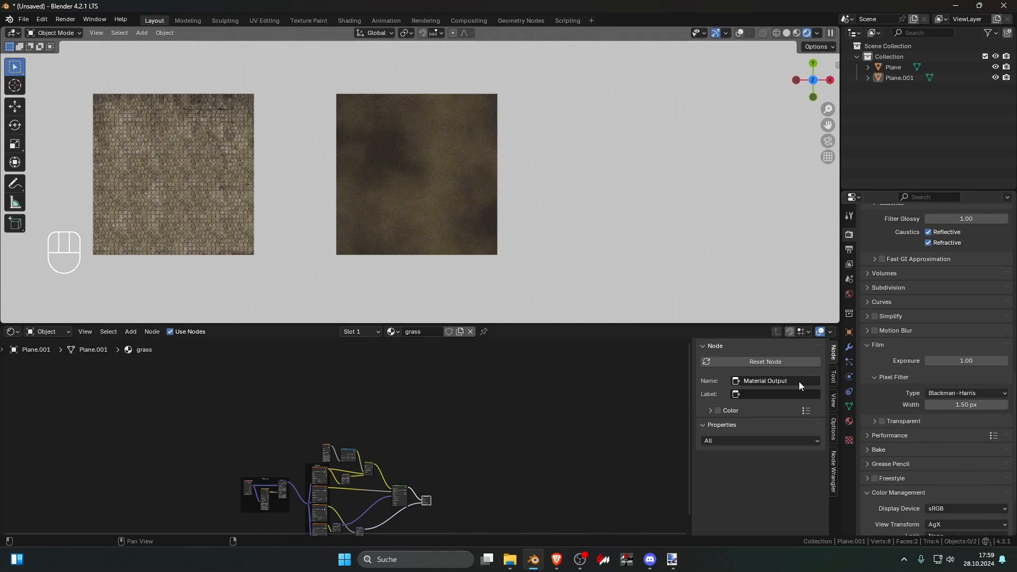
click(882, 421)
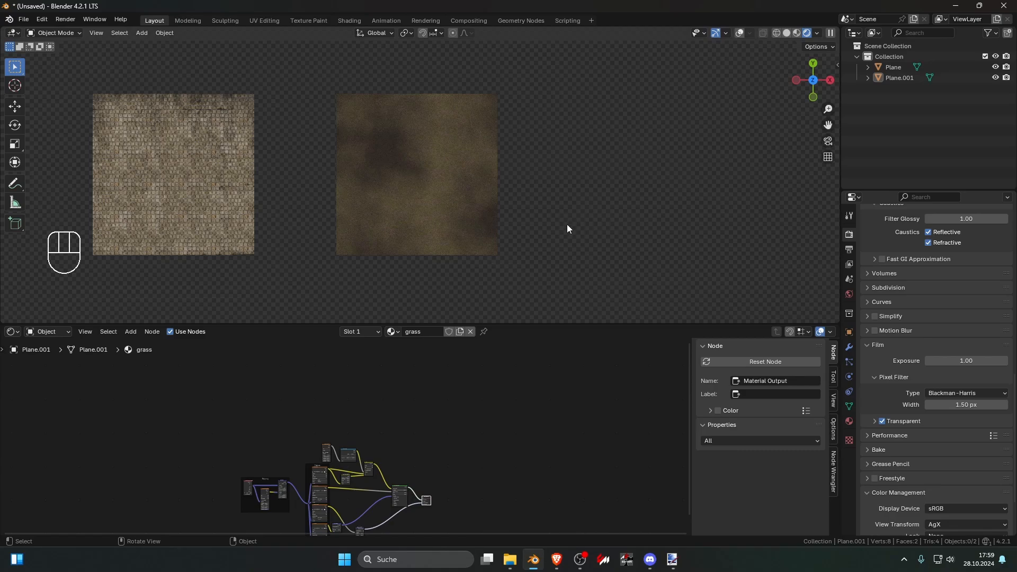
click(199, 129)
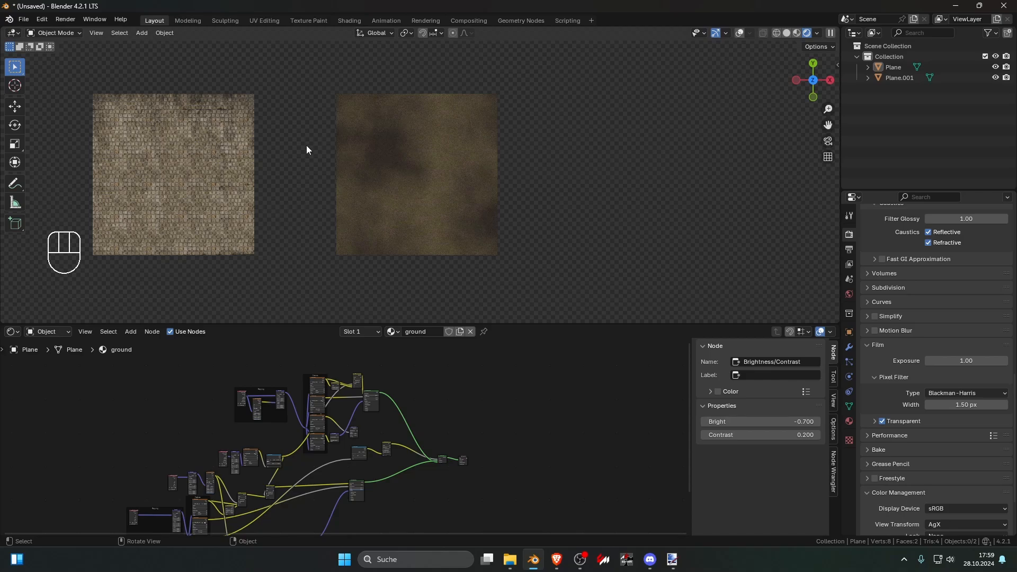
Step: Select the grass plane and inspect its rendered surface close up and from farther away
click(404, 208)
shift+middle_drag(317, 227, 424, 221)
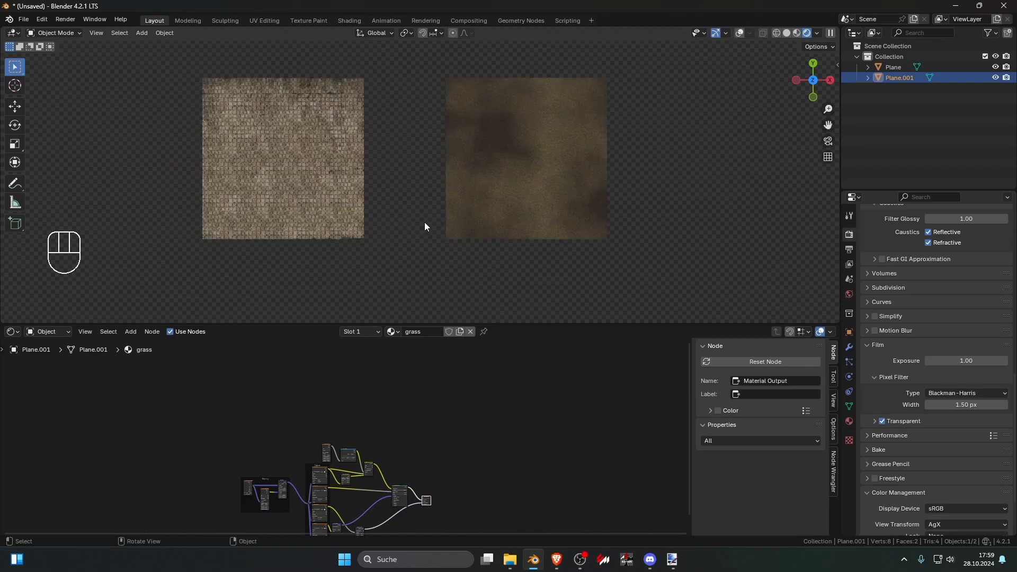
shift+middle_drag(502, 212, 404, 207)
scroll(446, 197, up, 2)
scroll(439, 212, up, 7)
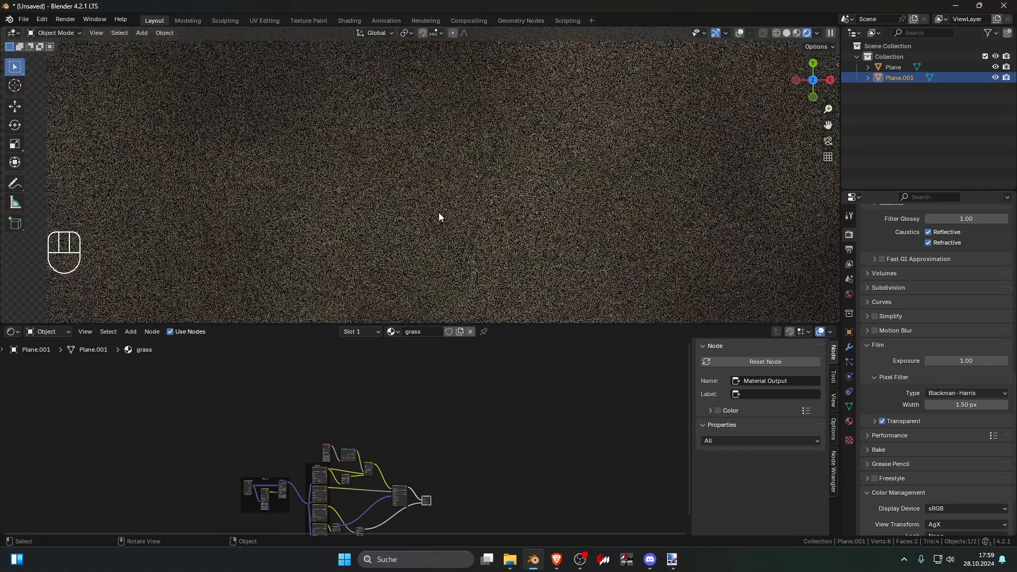
scroll(430, 217, down, 9)
Step: Alternate between the stone and grass planes to compare their ground and grass material nodes
click(243, 179)
click(391, 186)
shift+click(251, 181)
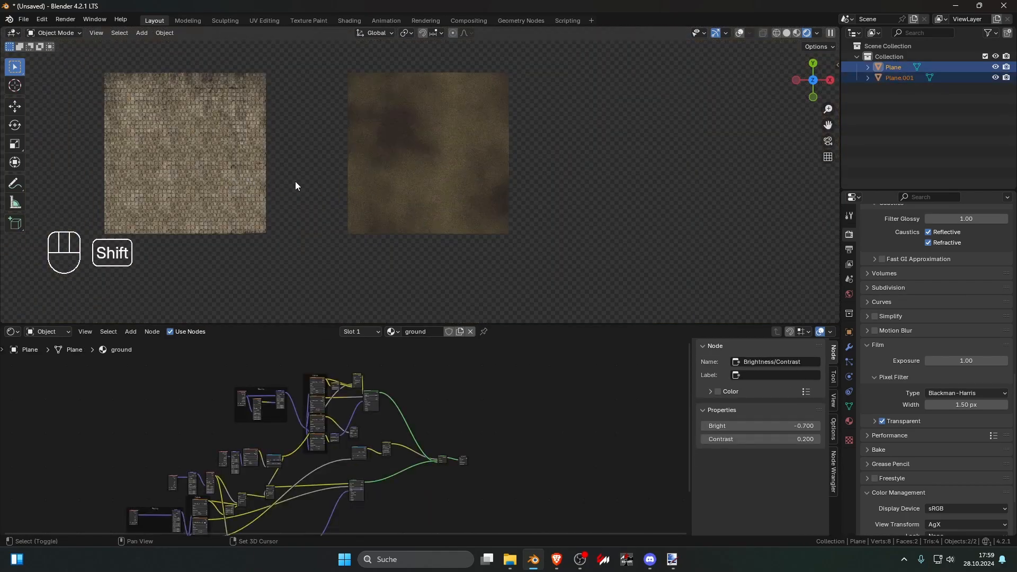
click(374, 185)
shift+click(242, 185)
click(355, 186)
shift+click(251, 185)
click(346, 186)
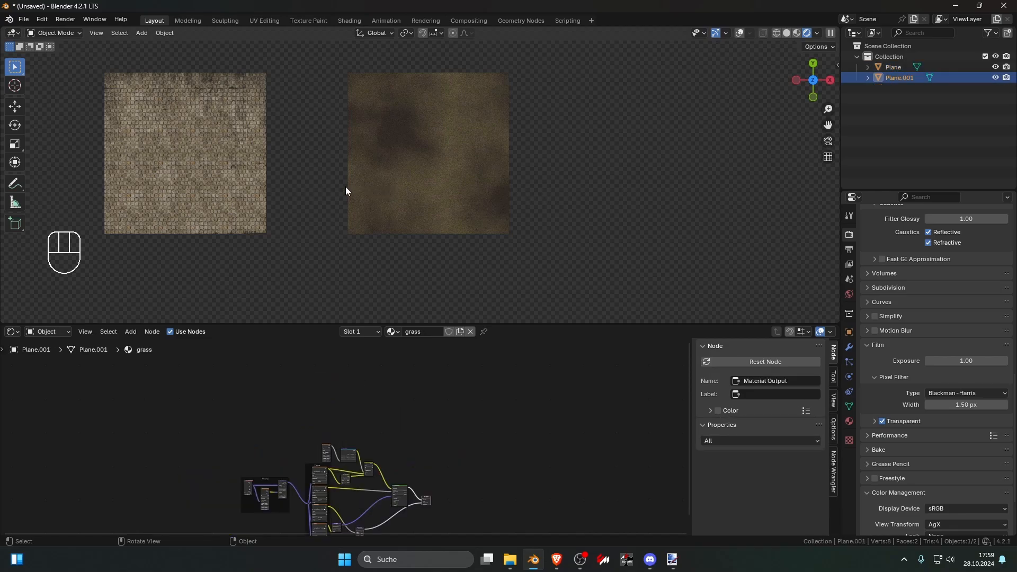
shift+click(251, 184)
click(410, 189)
drag(78, 45, 280, 91)
click(383, 163)
drag(330, 221, 539, 261)
Step: Turn on vertex snapping and try to move the stone plane toward the grass plane in Object Mode
click(170, 113)
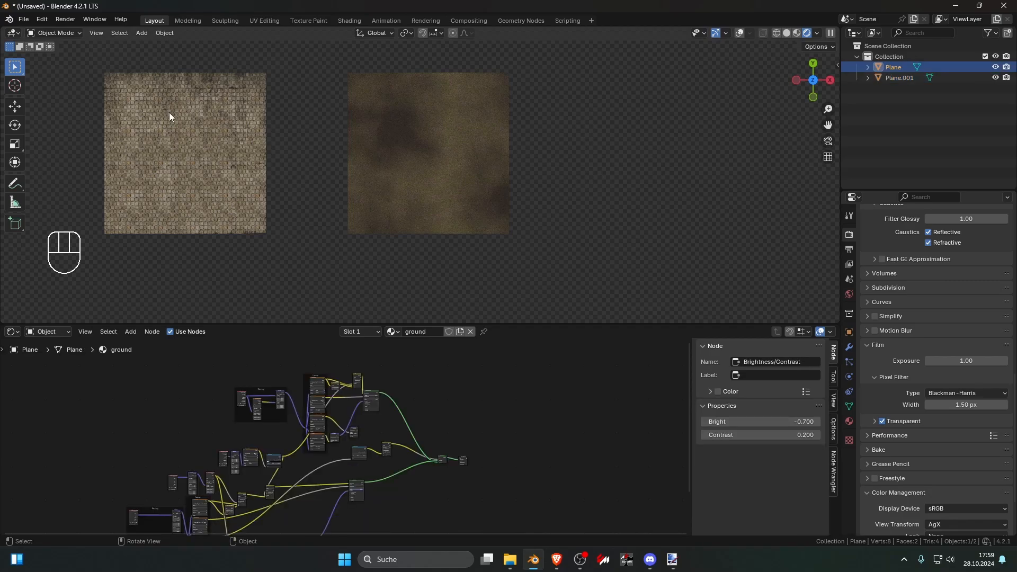
key(g)
key(Escape)
click(438, 34)
click(413, 109)
key(g)
right_click(504, 240)
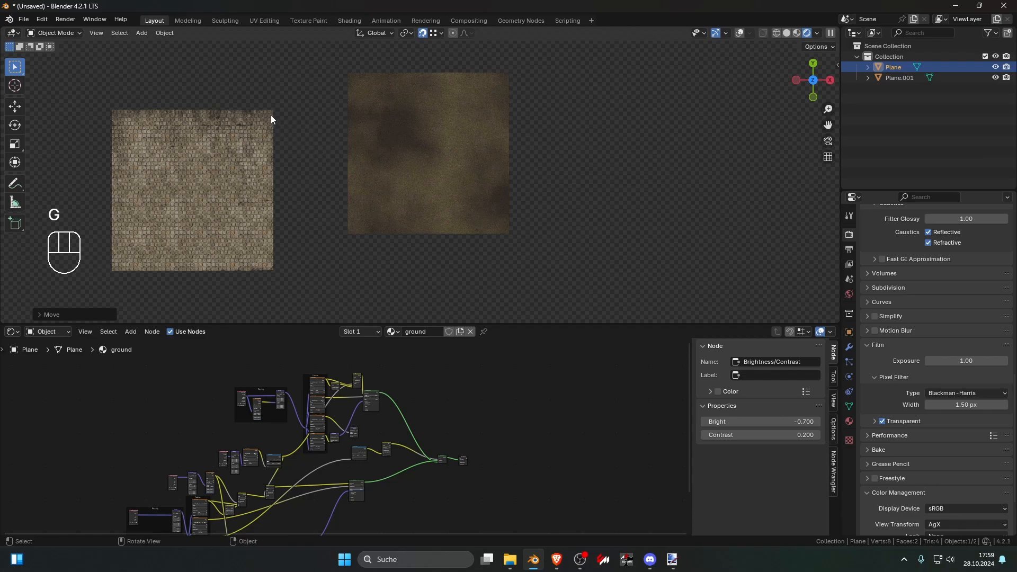
Step: Try to snap-move all of the stone plane's vertices relative to the grass plane's corner in Edit Mode
key(Tab)
key(1)
key(a)
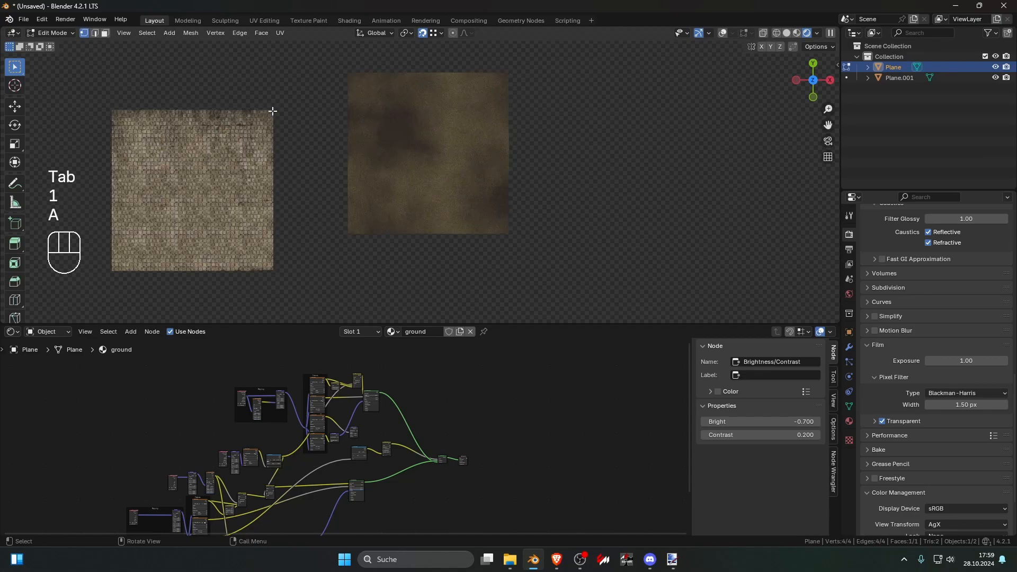
key(a)
key(a)
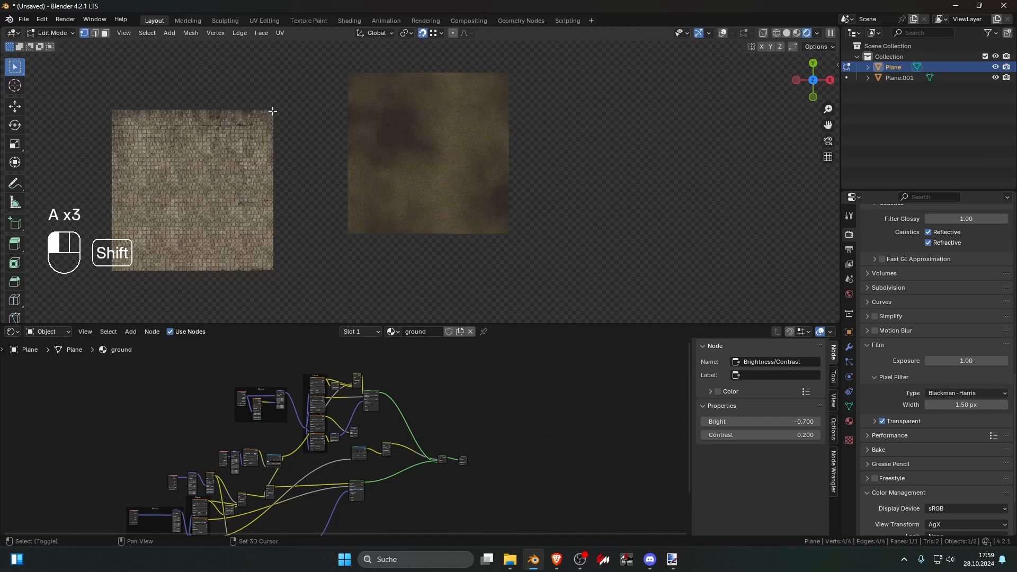
key(g)
key(Escape)
key(a)
key(g)
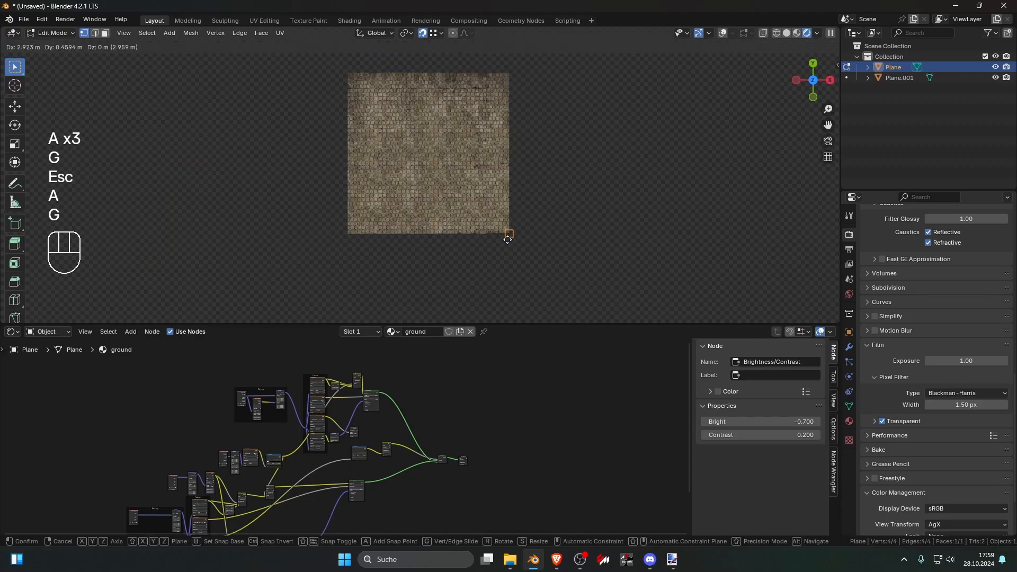
click(513, 305)
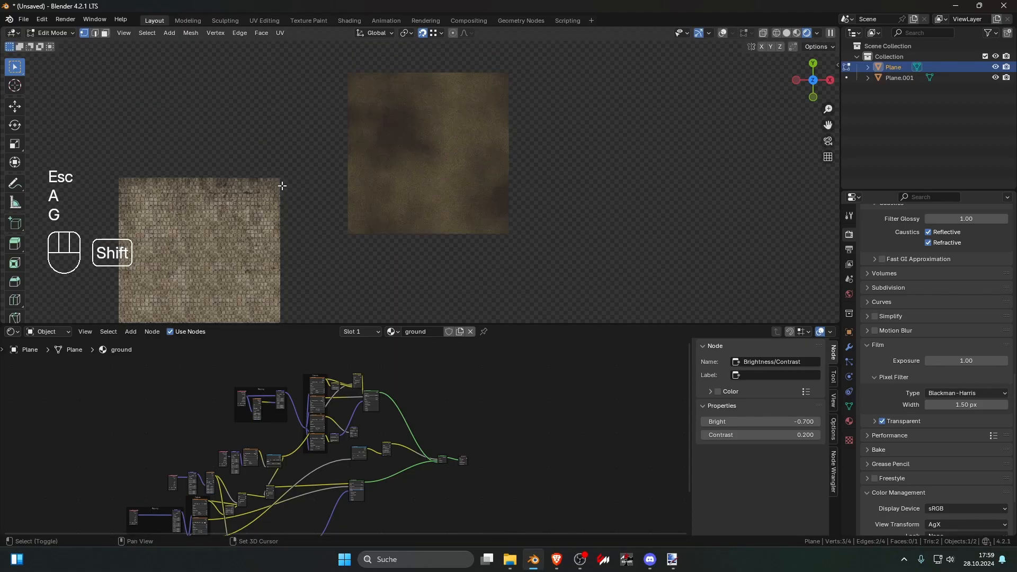
Step: Snap the stone plane flush against the grass plane's lower edge and inspect the seam between both materials
key(g)
key(Tab)
click(533, 232)
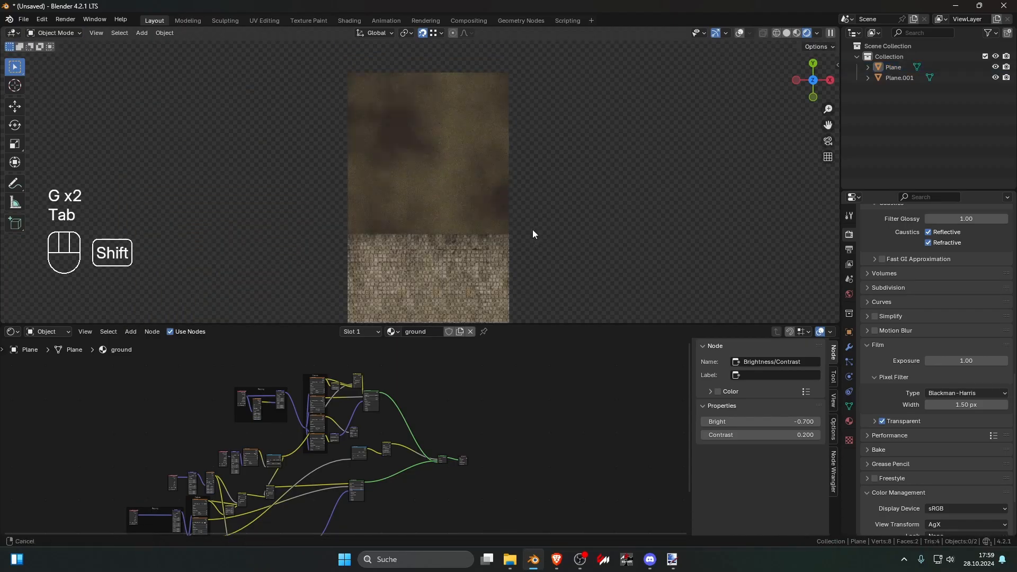
shift+middle_drag(533, 230, 493, 150)
scroll(479, 153, up, 7)
shift+middle_drag(446, 69, 425, 151)
scroll(462, 180, down, 5)
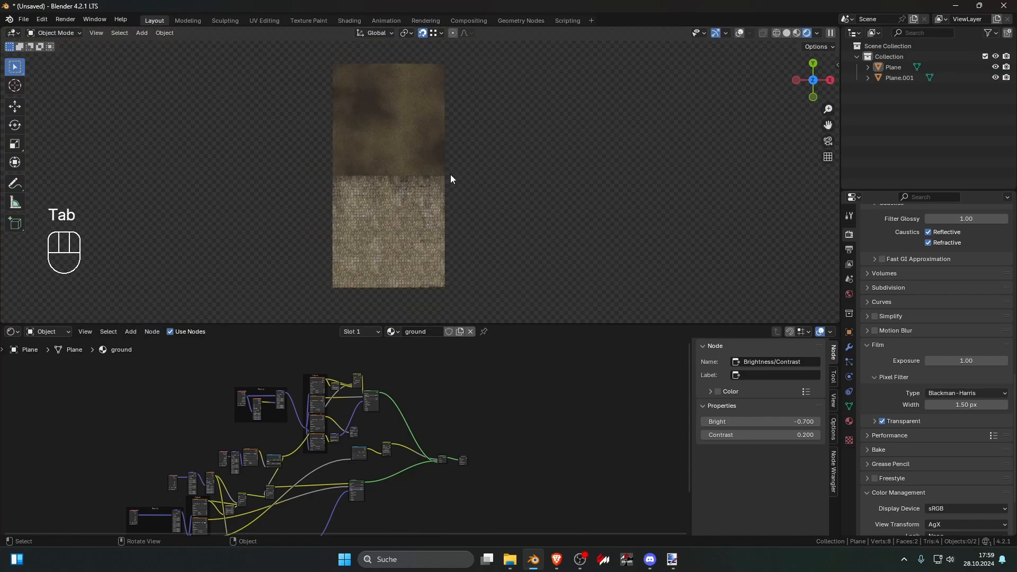
Step: Move the stone plane away from the grass plane so both stand apart
click(455, 252)
key(g)
click(277, 149)
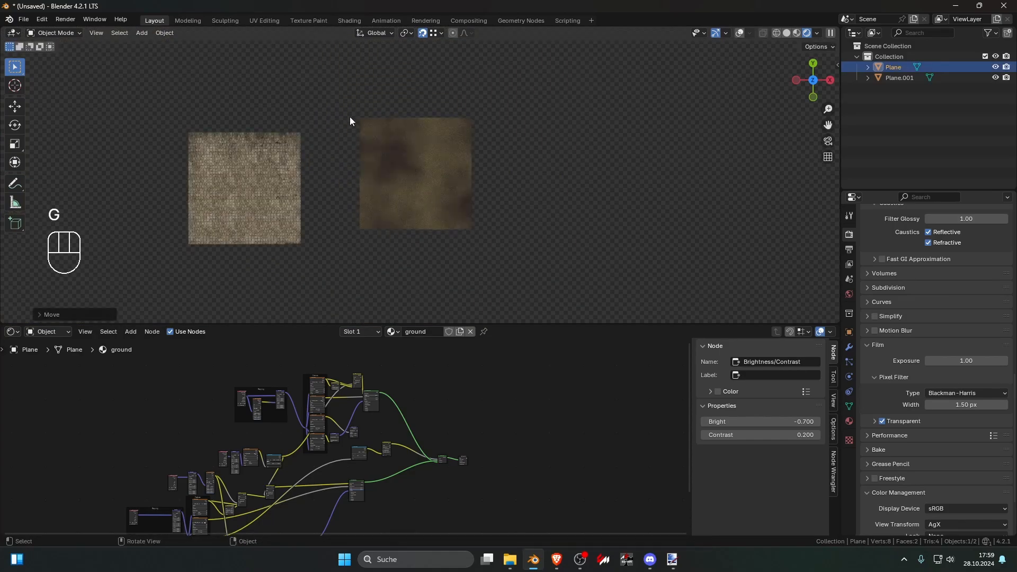
Step: Undo all the snapping moves of the stone plane back to its original position beside the grass plane
key(ctrl+z)
key(ctrl+z)
key(ctrl+z)
key(ctrl+z)
key(ctrl+z)
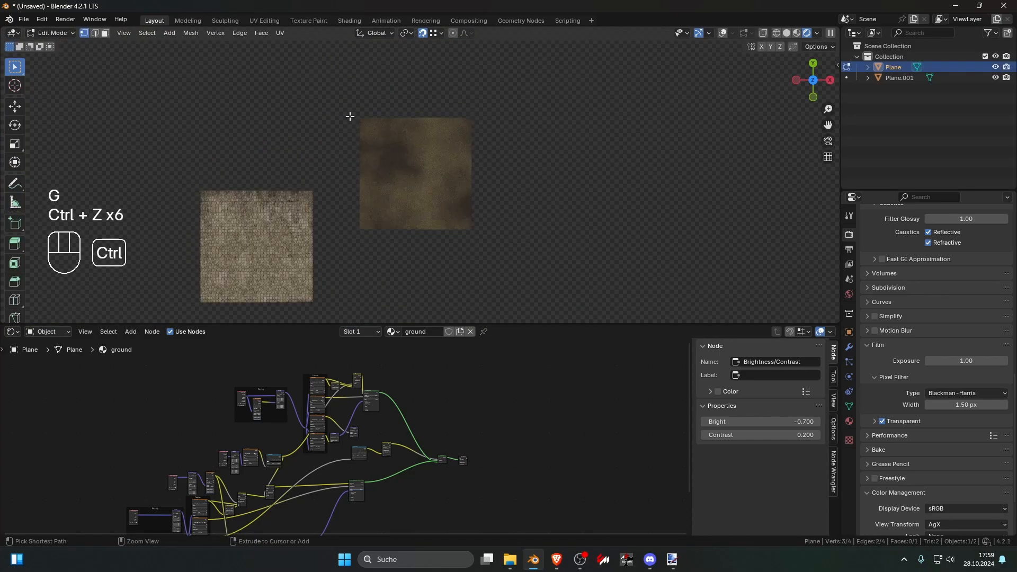
key(ctrl+z)
key(ctrl+z)
key(ctrl+z)
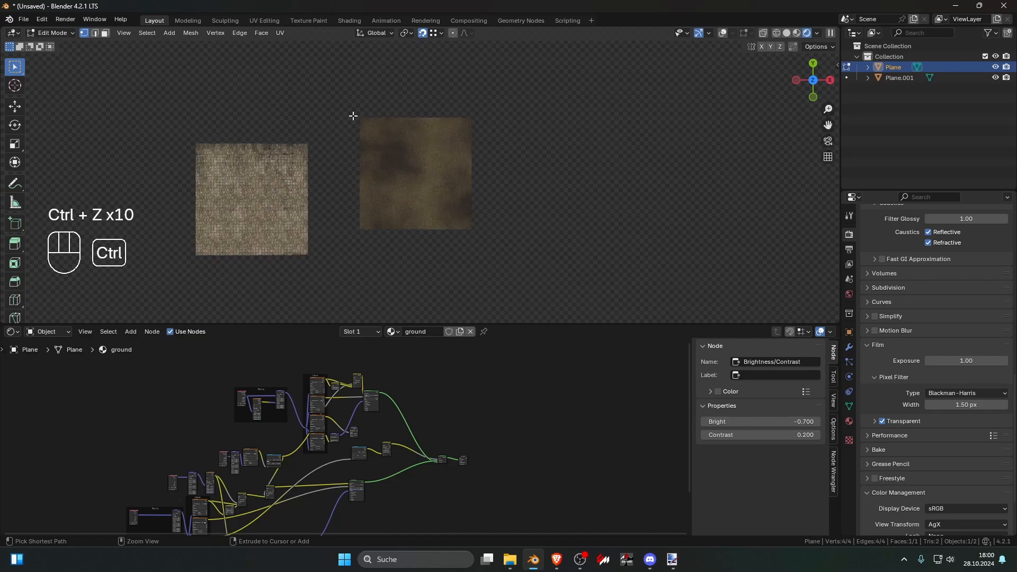
key(ctrl+z)
key(ctrl+z)
key(ctrl+z)
key(ctrl+z)
key(ctrl+z)
key(ctrl+z)
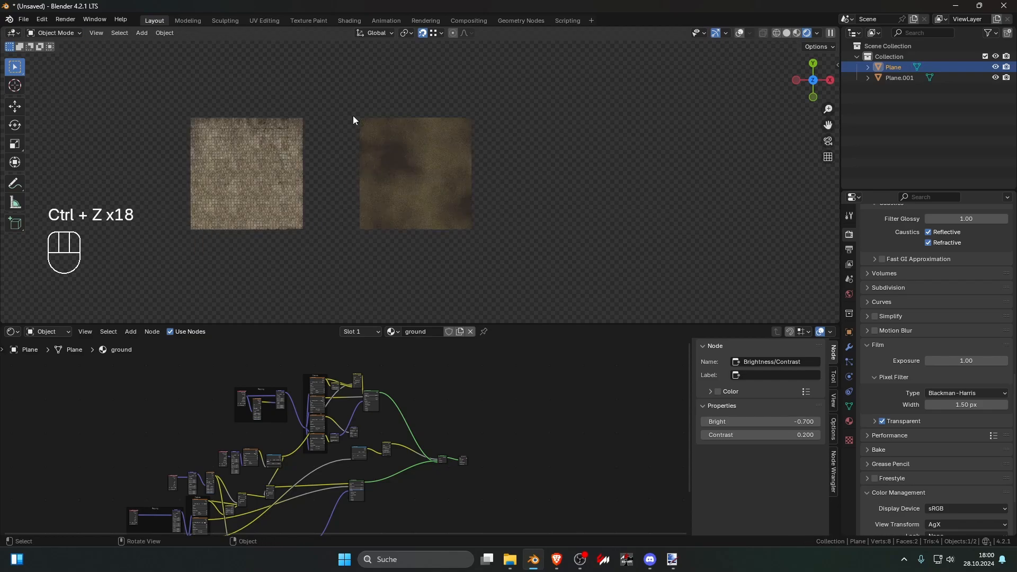
Step: Turn on the viewport overlays and bring up the grass plane's material nodes
key(Tab)
click(721, 36)
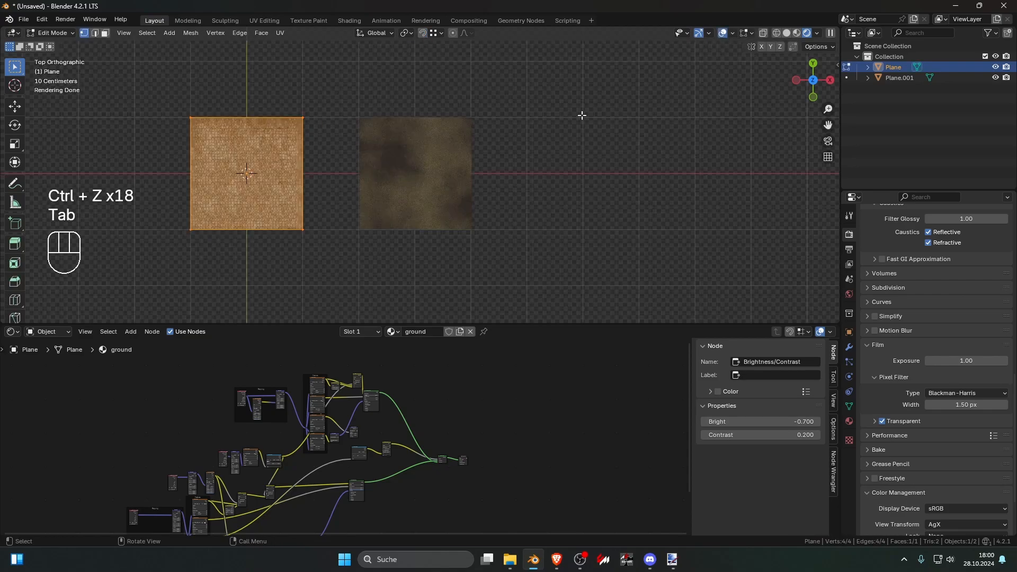
key(Tab)
click(437, 168)
shift+middle_drag(462, 177, 422, 144)
scroll(423, 146, up, 5)
click(492, 169)
scroll(492, 169, down, 6)
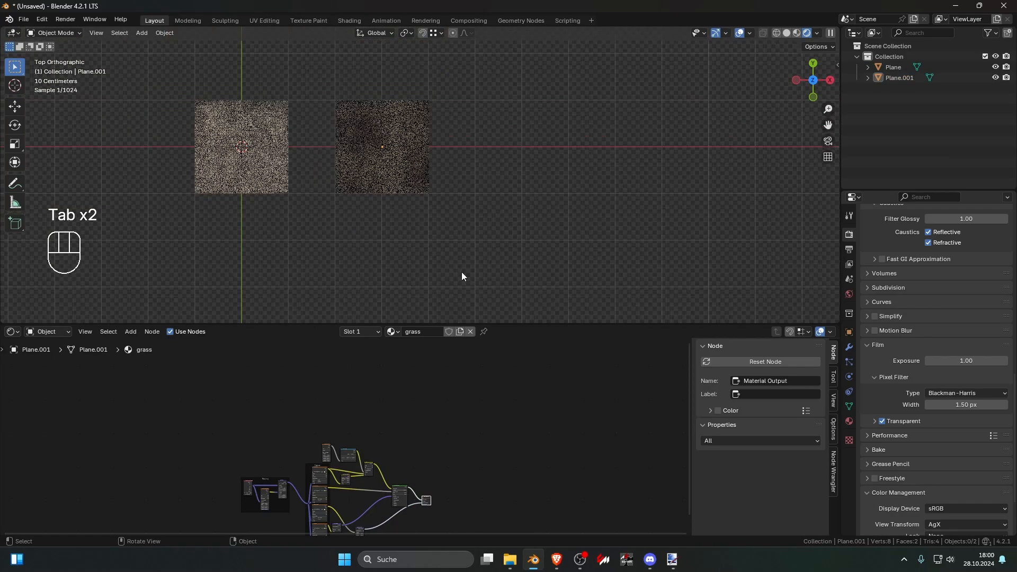
Step: Shift all grass material nodes away from the Material Output to leave a wide gap before it
middle_drag(462, 471, 466, 412)
scroll(467, 413, up, 1)
drag(502, 458, 517, 442)
drag(499, 467, 559, 444)
drag(220, 374, 412, 497)
drag(409, 432, 330, 440)
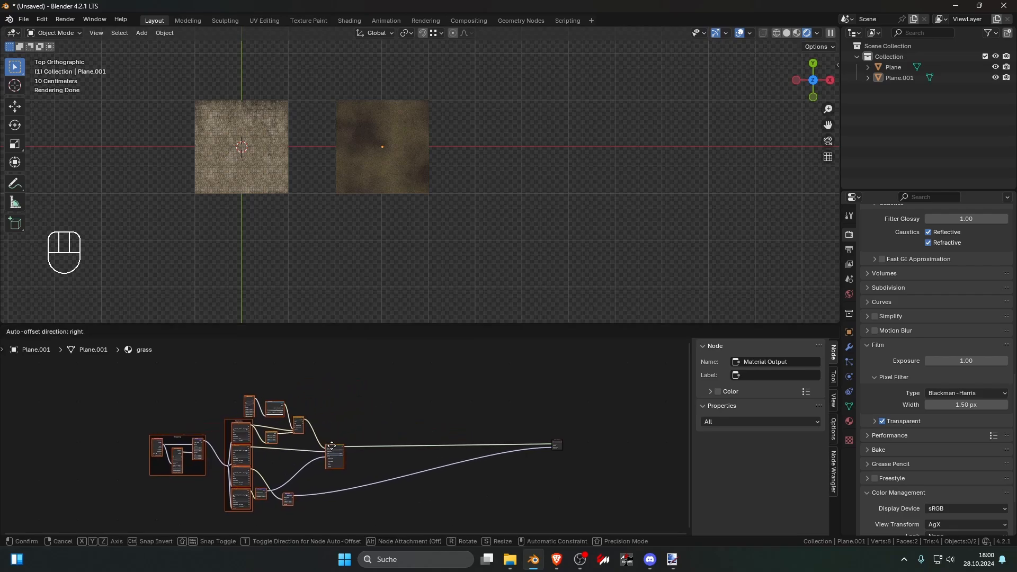
Step: Copy all nodes of the stone plane's ground material except the Material Output
click(244, 166)
scroll(371, 435, down, 3)
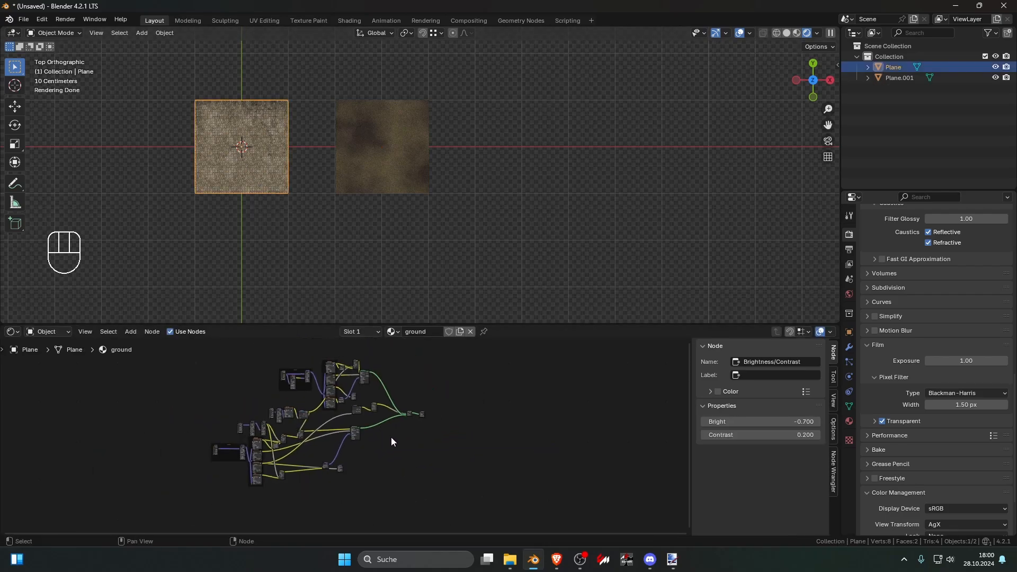
drag(182, 345, 414, 507)
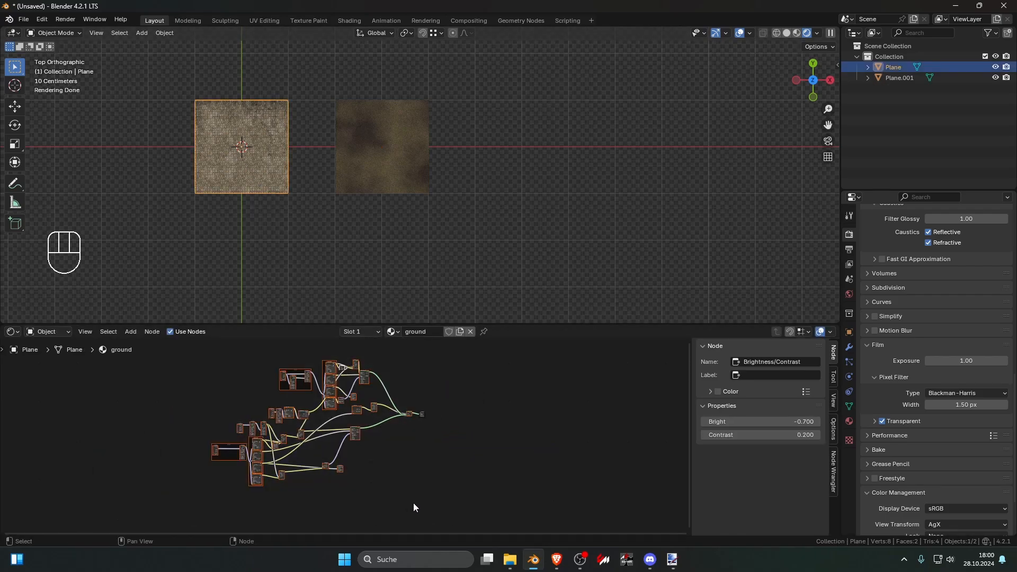
key(ctrl)
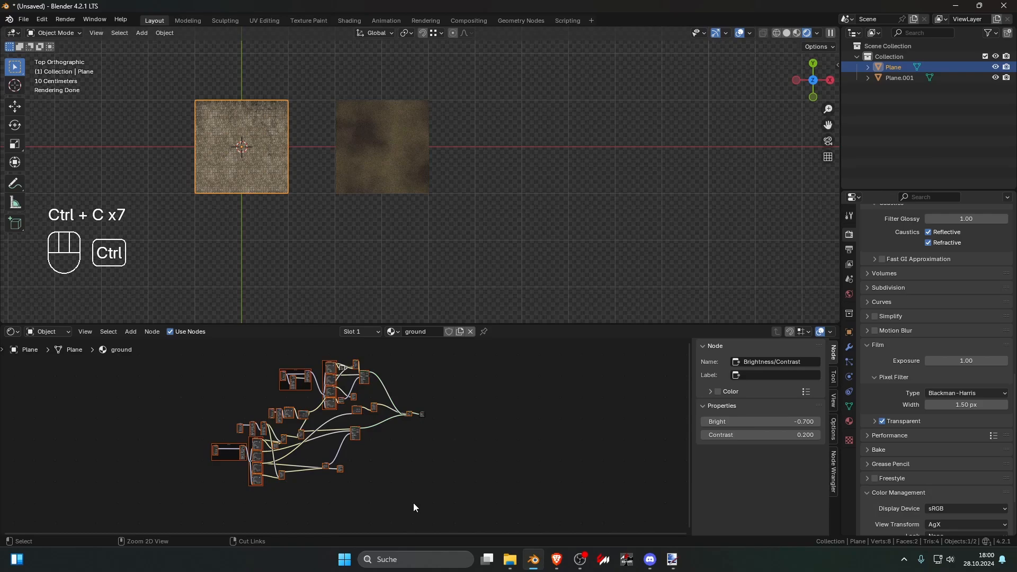
key(ctrl+c)
key(ctrl+c)
key(ctrl+c)
key(ctrl+c)
Step: Paste the copied ground nodes into the grass material and position them above the grass nodes
click(370, 177)
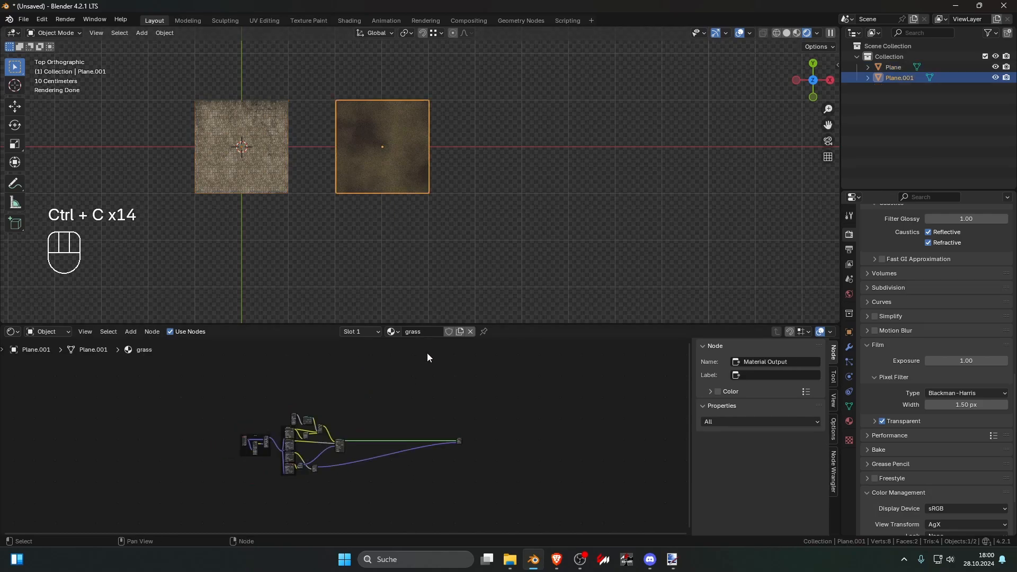
scroll(402, 411, down, 2)
key(ctrl+v)
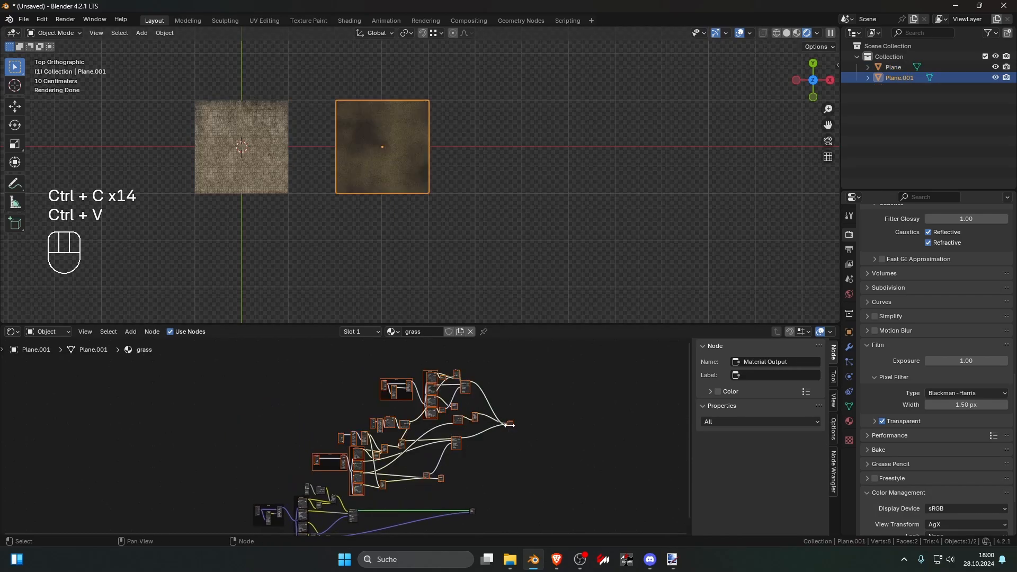
drag(511, 425, 394, 428)
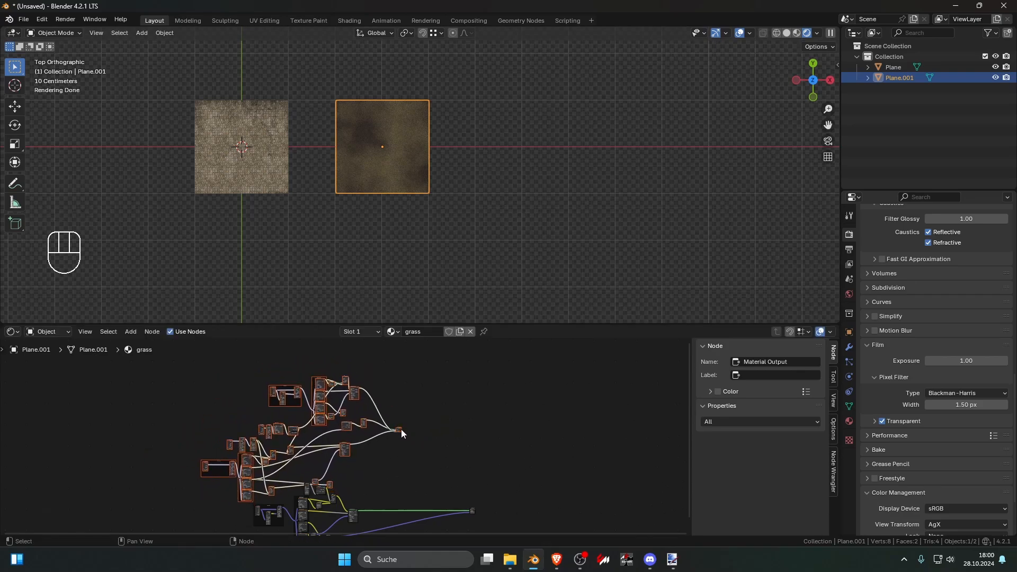
Step: Insert a Mix Shader node between the grass shader and the Material Output
scroll(401, 422, up, 4)
key(shift+a)
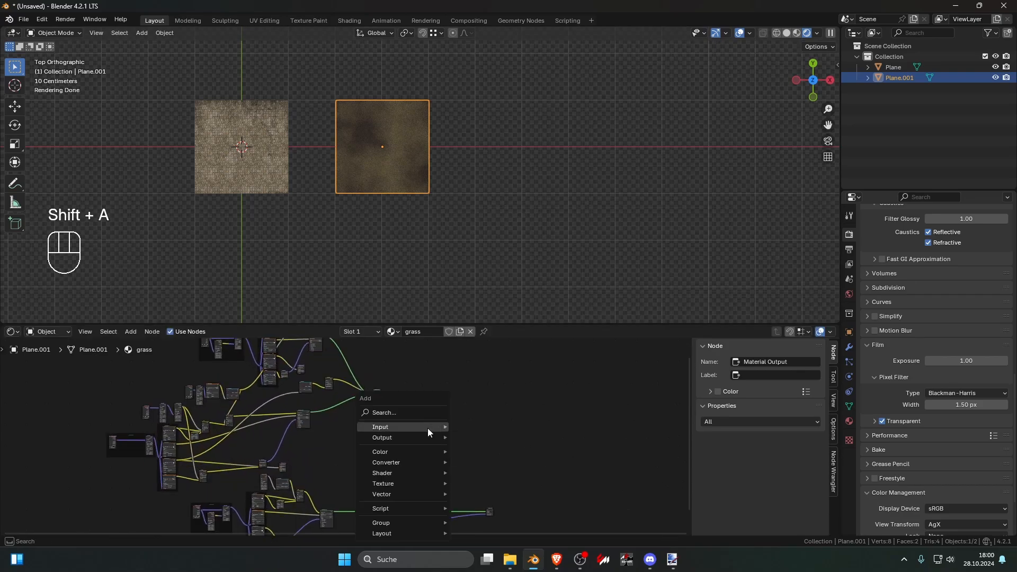
text(mixs)
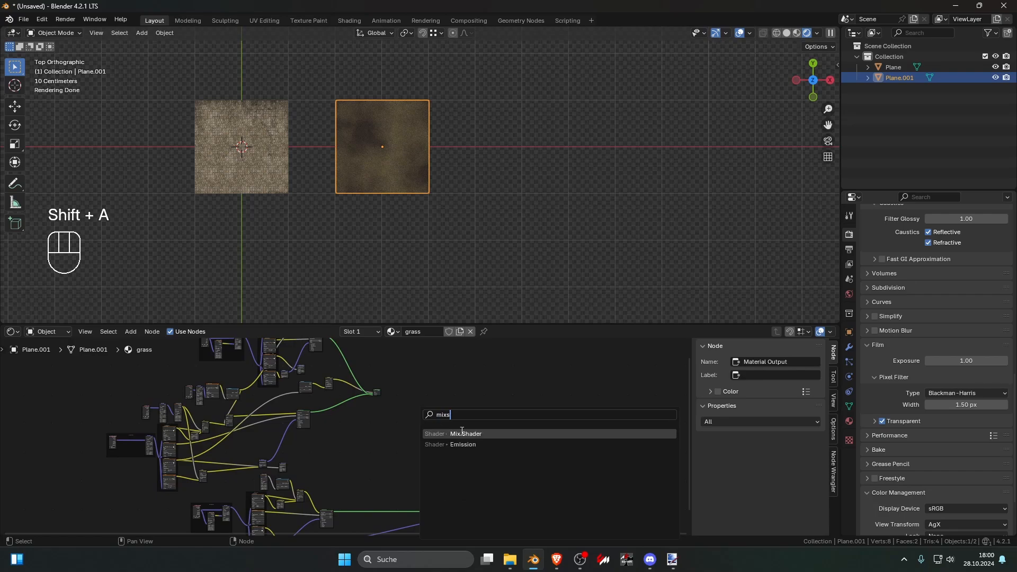
click(462, 433)
click(422, 491)
Step: Connect the pasted ground Mix Shader's output to the second shader input of the new Mix Shader
scroll(438, 404, up, 4)
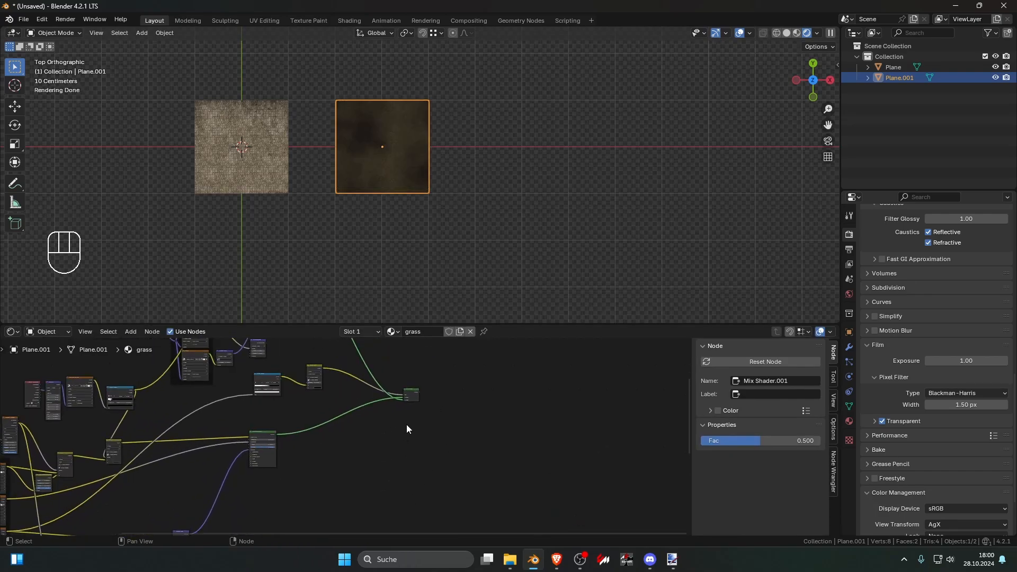
drag(418, 390, 500, 494)
drag(510, 456, 513, 453)
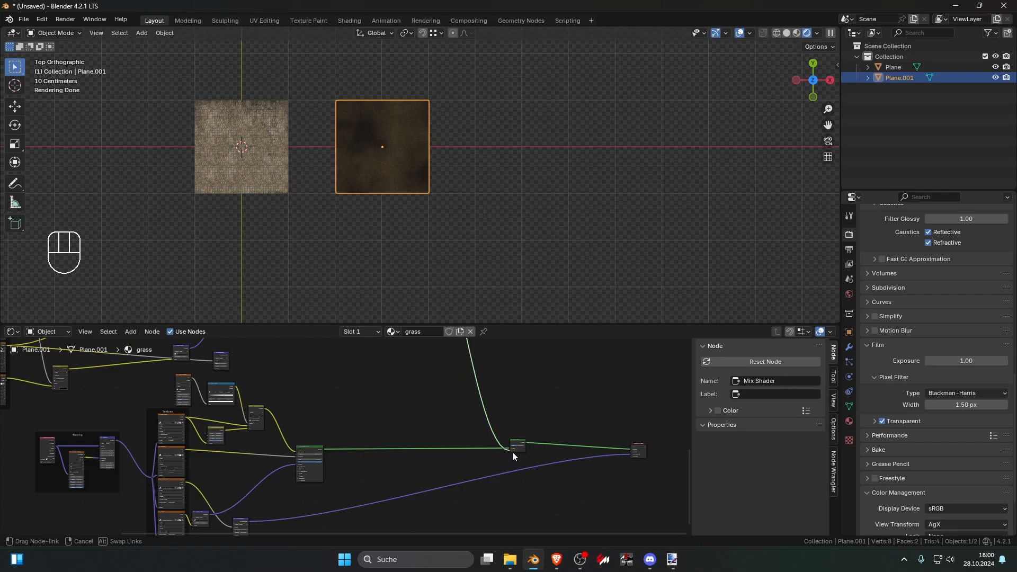
Step: Check the stone and grass blend close up and shift the mix factor fully toward the grass
scroll(437, 217, up, 8)
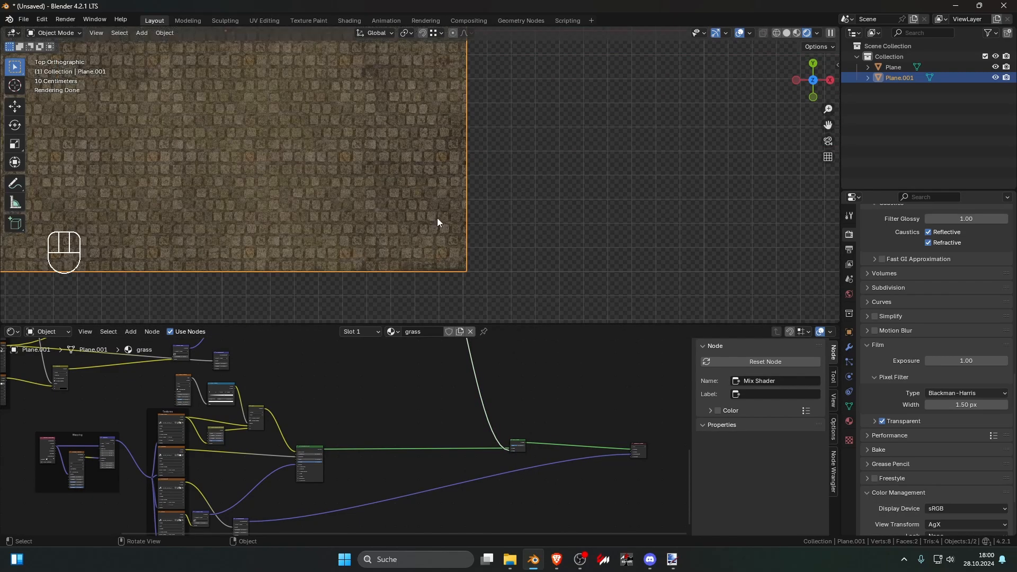
scroll(459, 285, up, 1)
scroll(532, 437, up, 1)
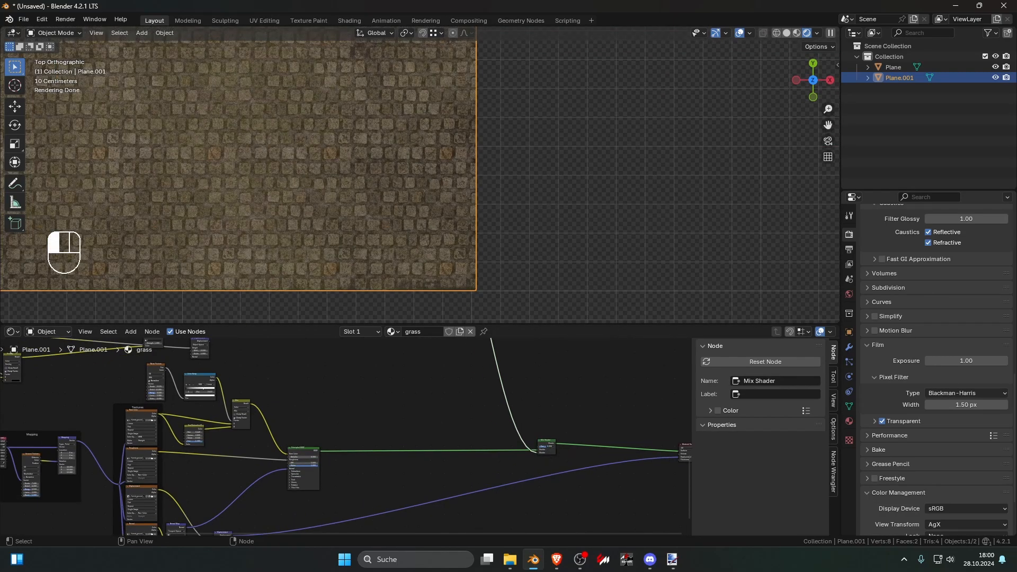
scroll(518, 398, down, 3)
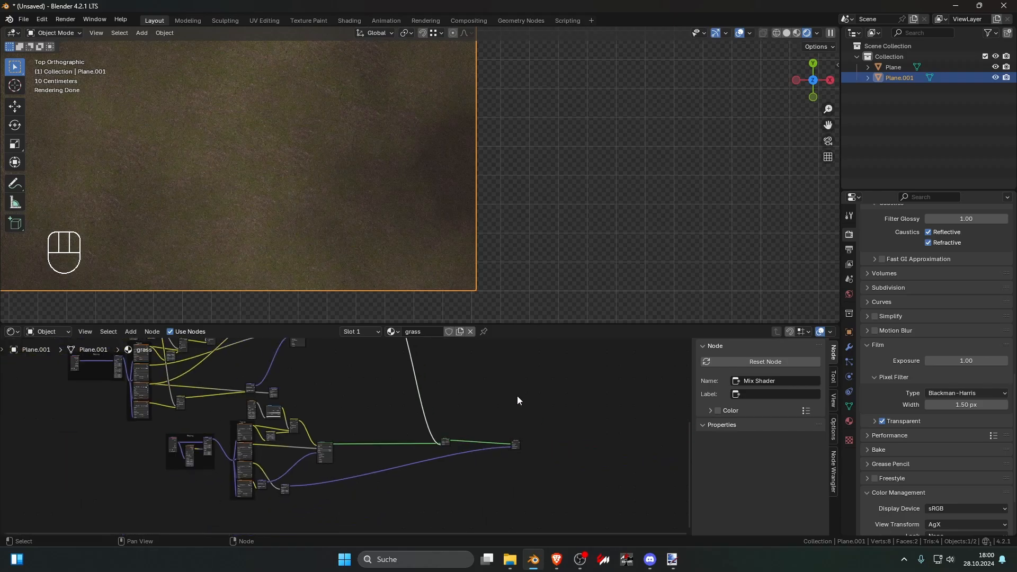
scroll(504, 408, up, 2)
key(shift+a)
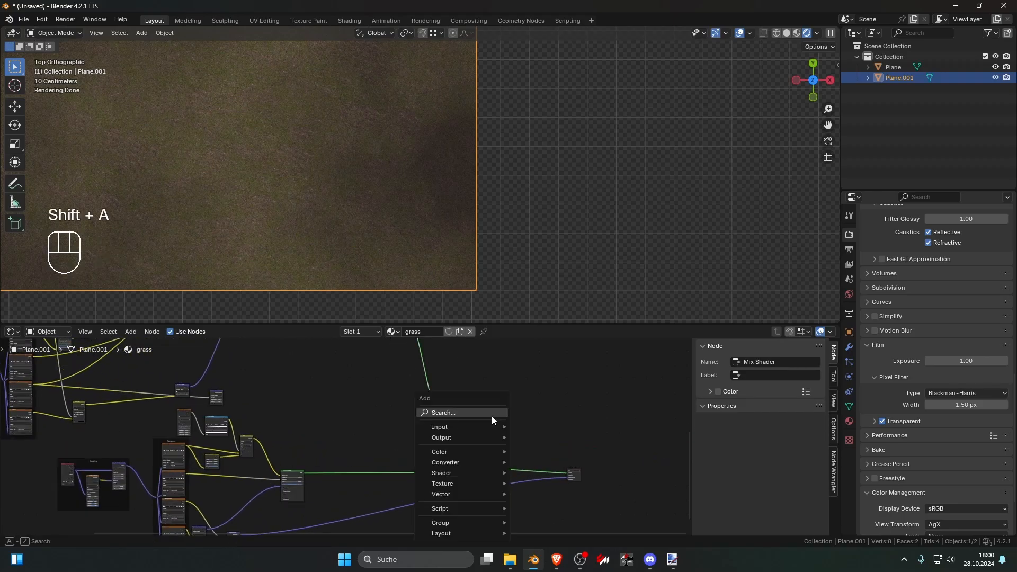
click(493, 414)
key(Escape)
Step: Frame the grass plane from above and switch the viewport shading to Material Preview
scroll(440, 201, down, 6)
scroll(459, 255, up, 2)
shift+middle_drag(452, 236, 480, 233)
click(797, 32)
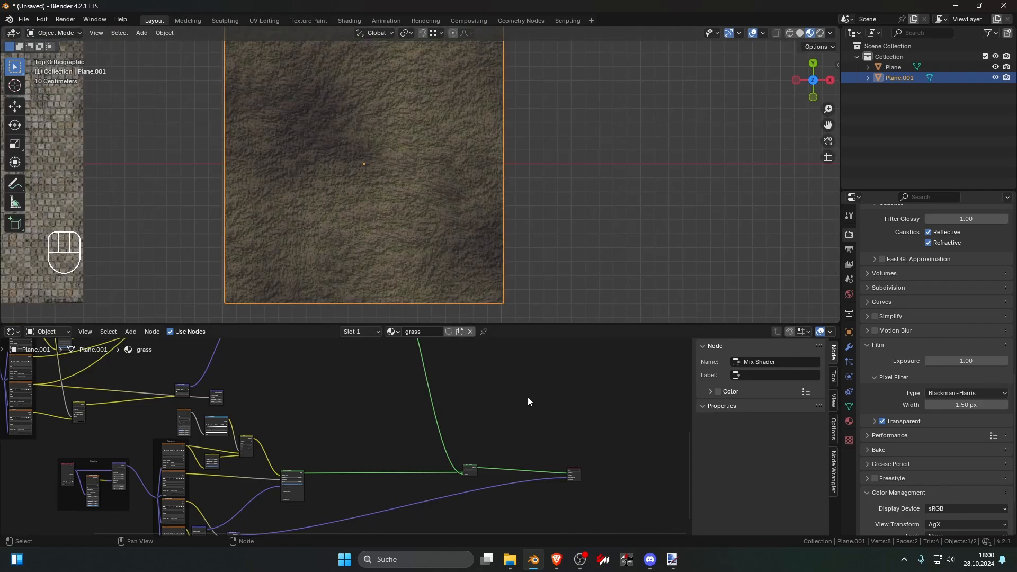
Step: Add a Gradient Texture node above the Mix Shader and preview its linear gradient on the grass plane
key(shift+a)
text(grad)
key(Return)
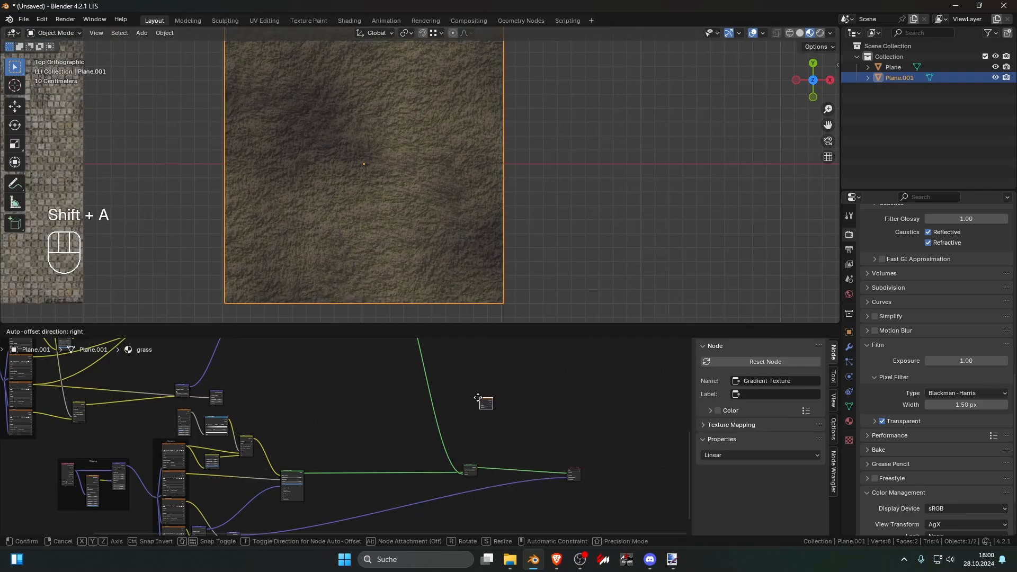
click(478, 397)
ctrl+shift+click(487, 404)
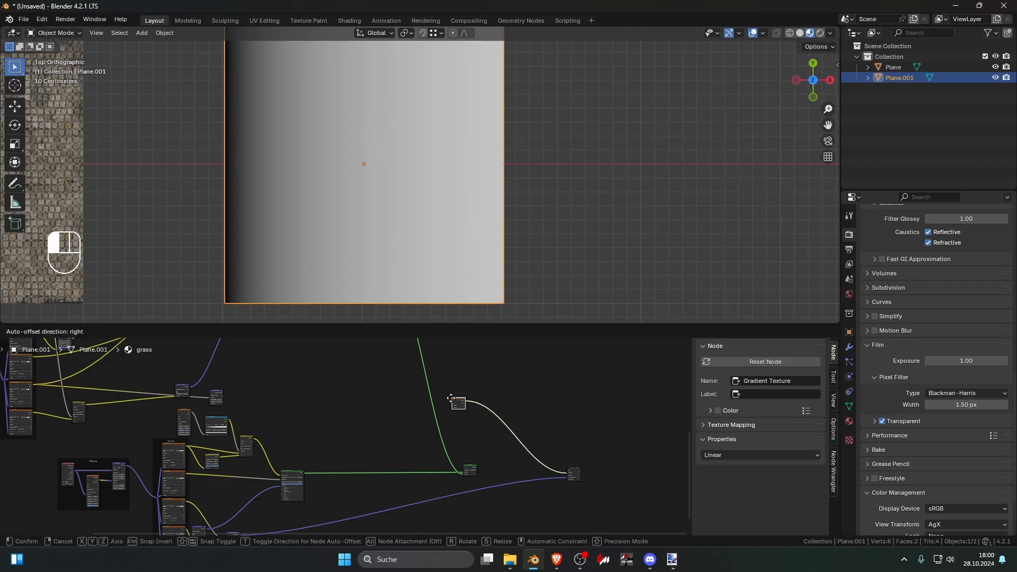
scroll(379, 399, up, 6)
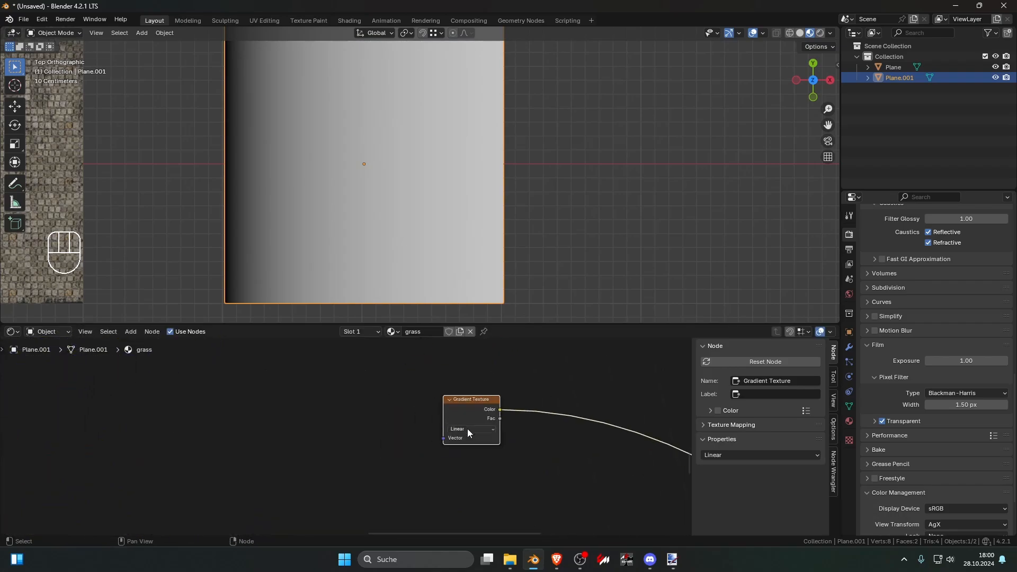
Step: Add Texture Coordinate and Mapping nodes to the Gradient Texture and set the mapping's Z rotation to 90°
key(ctrl+t)
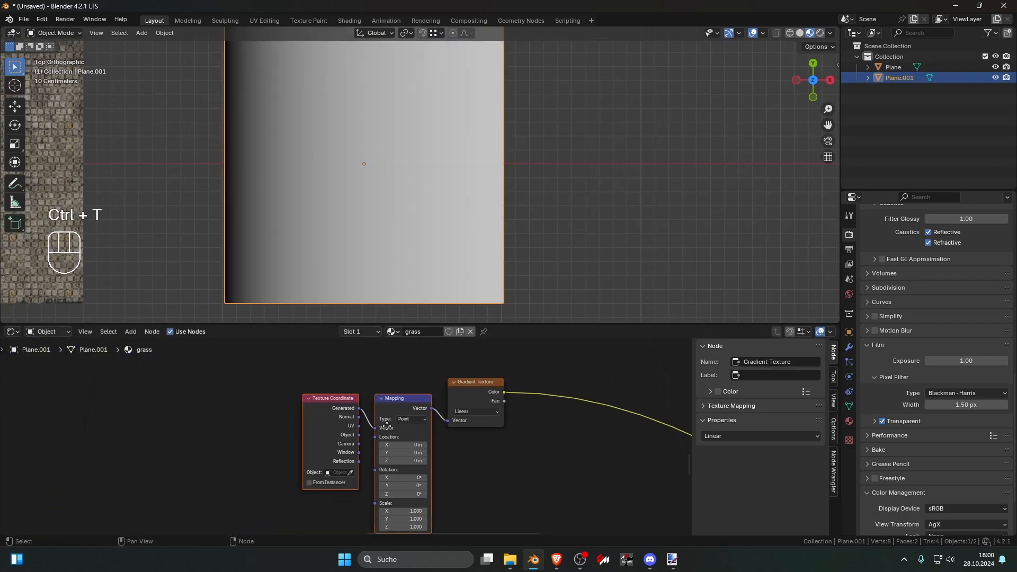
click(419, 461)
text(90)
key(Return)
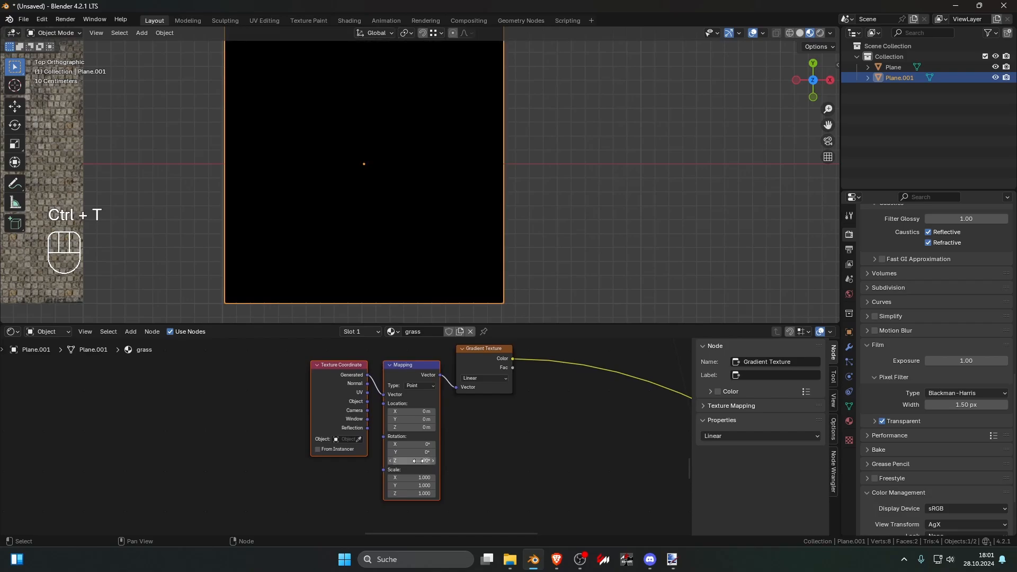
mouse_move(419, 461)
mouse_down()
mouse_move(390, 460)
mouse_move(419, 462)
mouse_up()
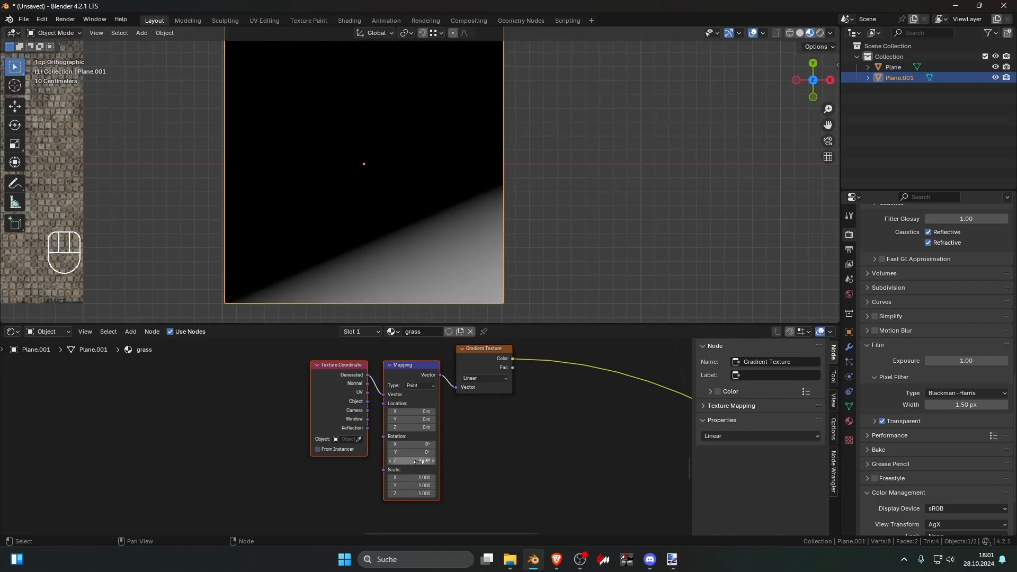
text(90)
key(Return)
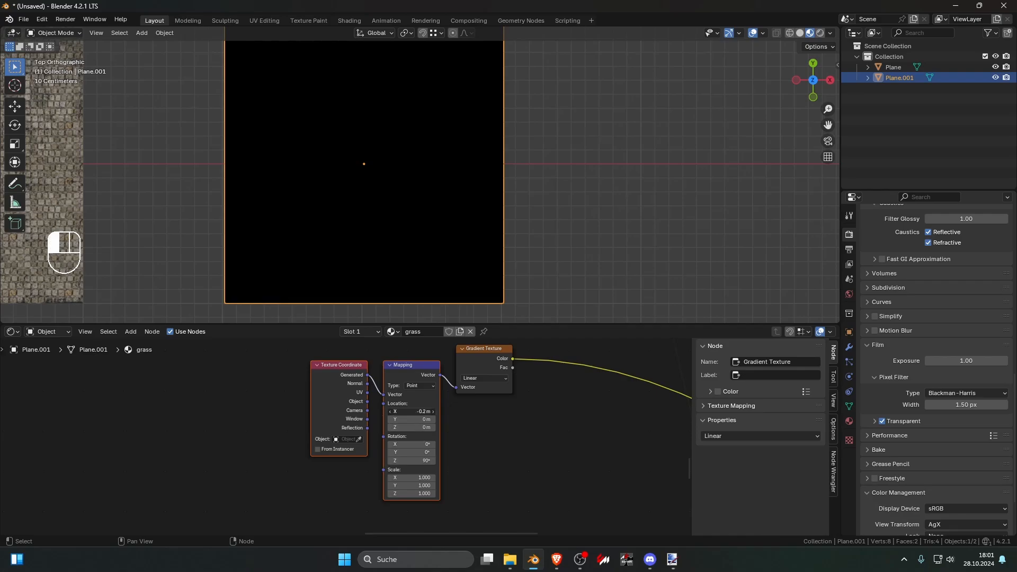
Step: Shift the mapping's X location so the gradient starts slightly below the middle of the plane
drag(412, 412, 425, 411)
scroll(443, 371, down, 3)
scroll(446, 247, down, 3)
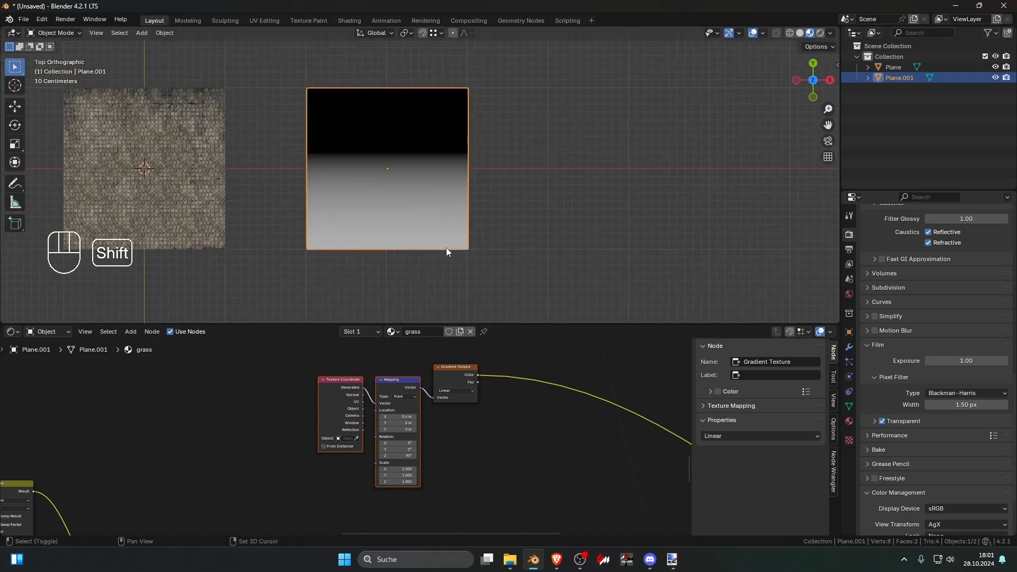
scroll(426, 415, up, 5)
shift+drag(424, 411, 417, 411)
scroll(487, 424, down, 2)
scroll(488, 425, down, 2)
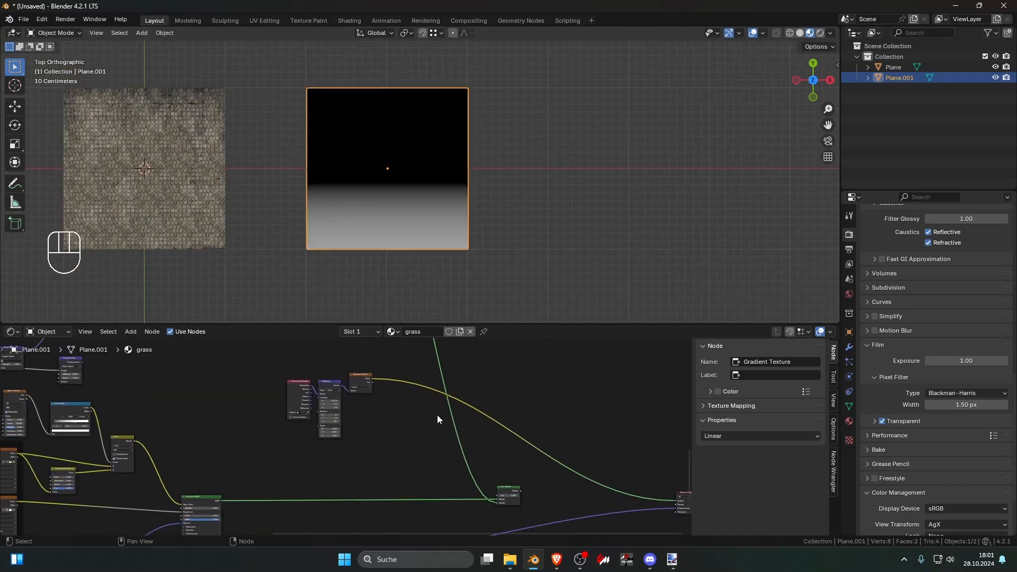
Step: Connect the Gradient Texture to the factor of the final Mix Shader and preview the mixed result
scroll(437, 414, up, 2)
drag(389, 355, 585, 461)
click(598, 448)
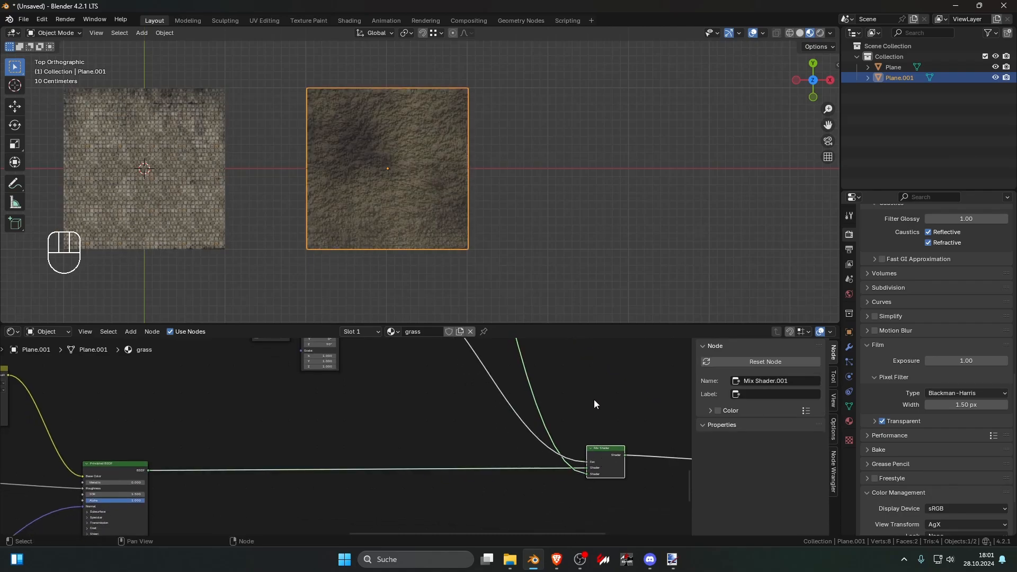
Step: Insert a Color Ramp node between the Gradient Texture and the Mix Shader's factor
shift+scroll(423, 406, up, 3)
key(shift+a)
click(468, 390)
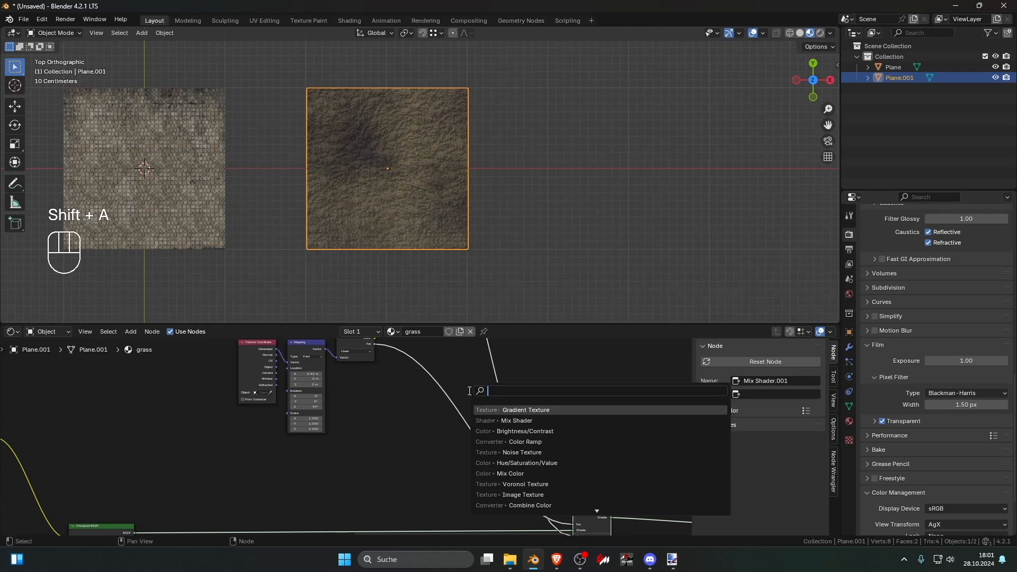
text(c)
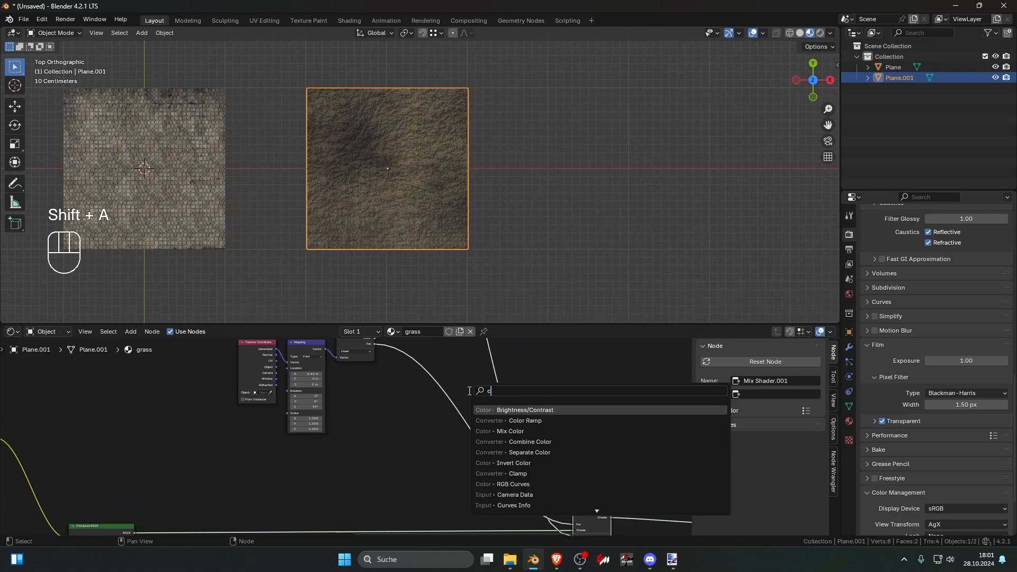
click(518, 419)
click(401, 383)
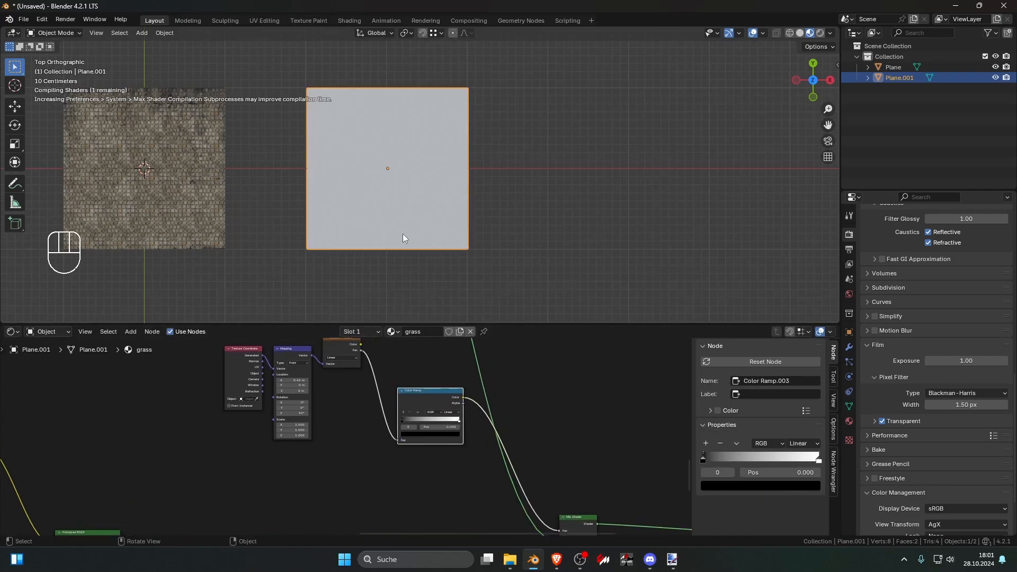
Step: Sharpen the Color Ramp by moving the black stop to 0.214 and the white stop inward, and preview the mask
scroll(403, 238, up, 3)
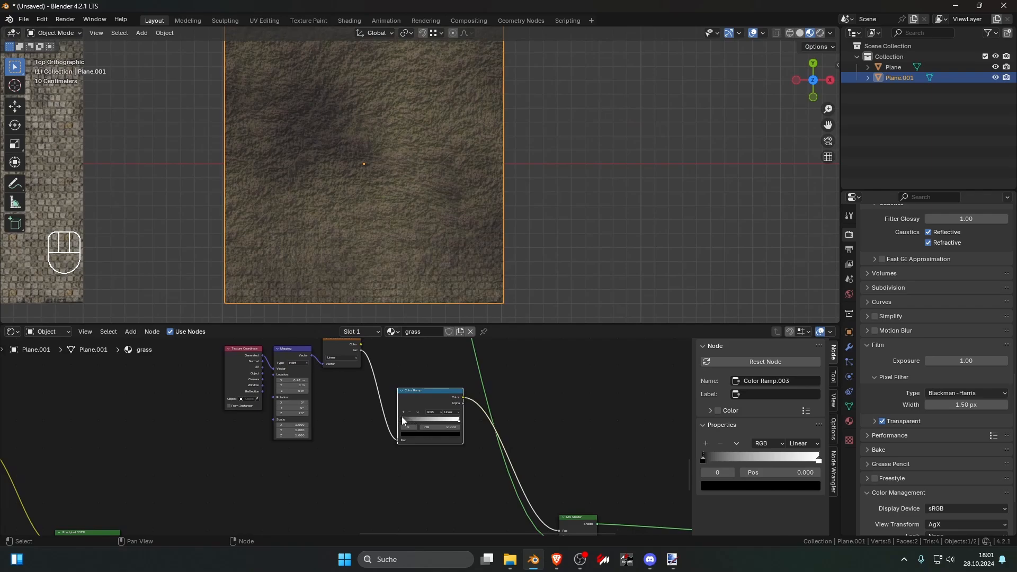
drag(401, 416, 422, 421)
ctrl+shift+click(415, 396)
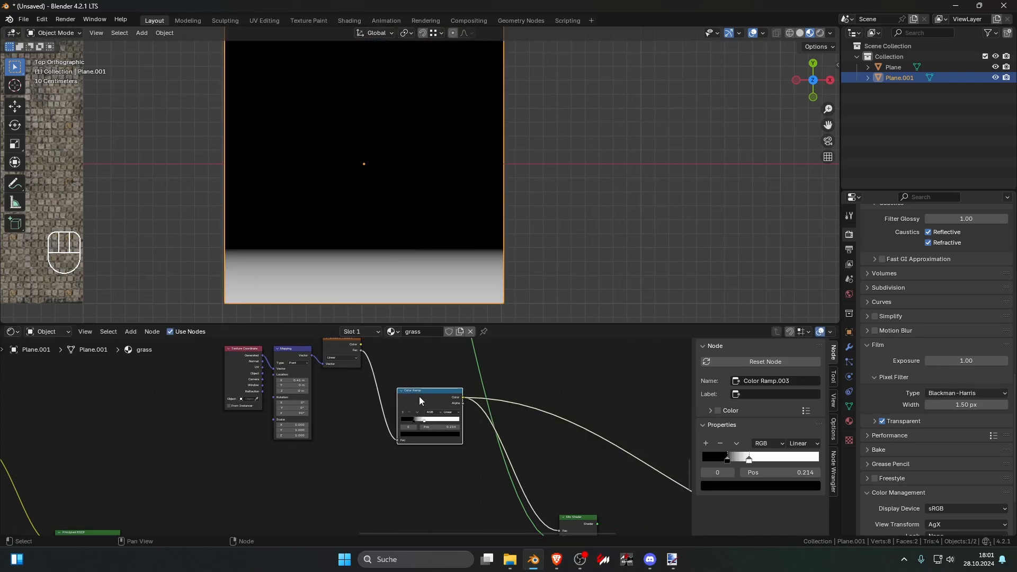
Step: Set the gradient mapping's X location to 0.79 m and preview the final Mix Shader
scroll(357, 415, up, 2)
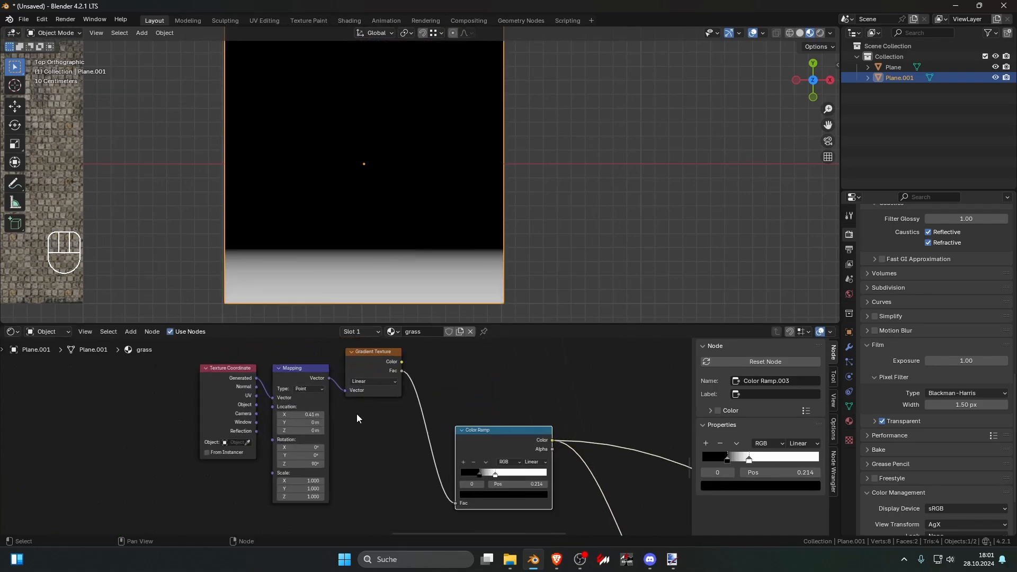
scroll(357, 414, up, 1)
mouse_move(318, 413)
shift+mouse_down()
mouse_move(351, 413)
mouse_move(338, 412)
shift+mouse_up()
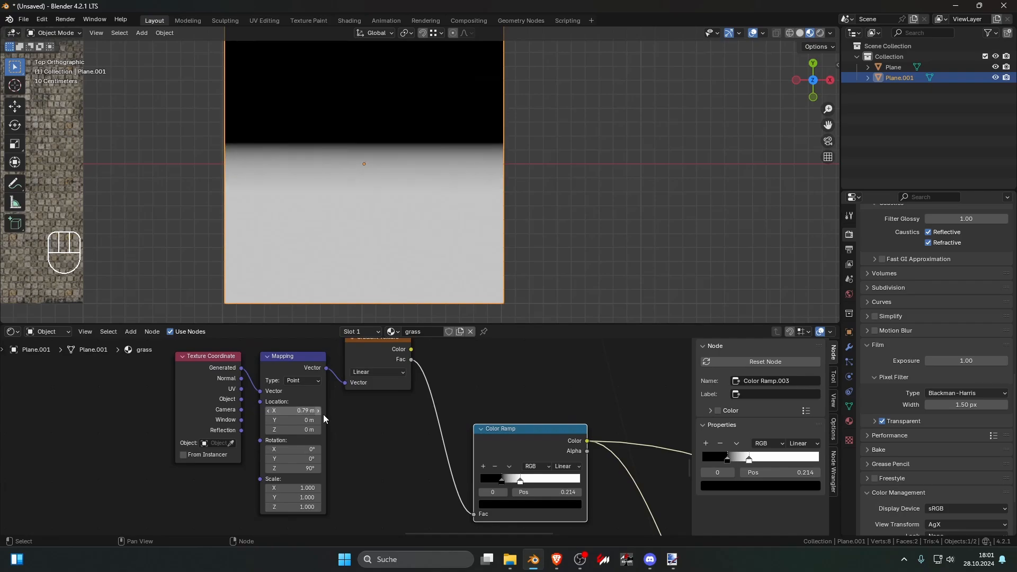
scroll(371, 421, down, 2)
scroll(490, 430, down, 2)
ctrl+shift+click(487, 479)
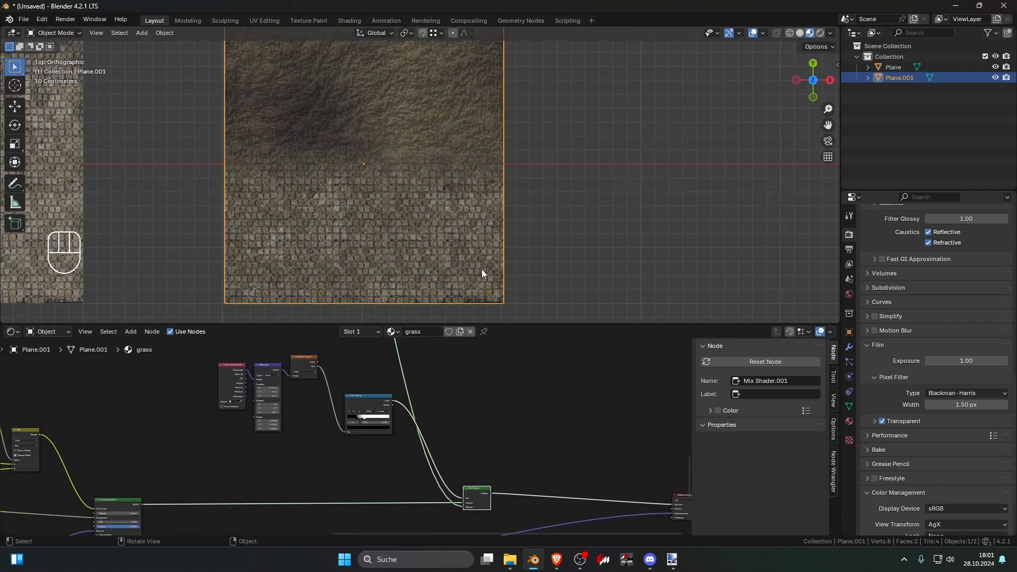
Step: Inspect the transition between grass and stones on the plane, both close up and from farther away
scroll(473, 258, up, 7)
scroll(415, 199, down, 6)
shift+middle_drag(415, 199, 415, 224)
scroll(415, 224, up, 9)
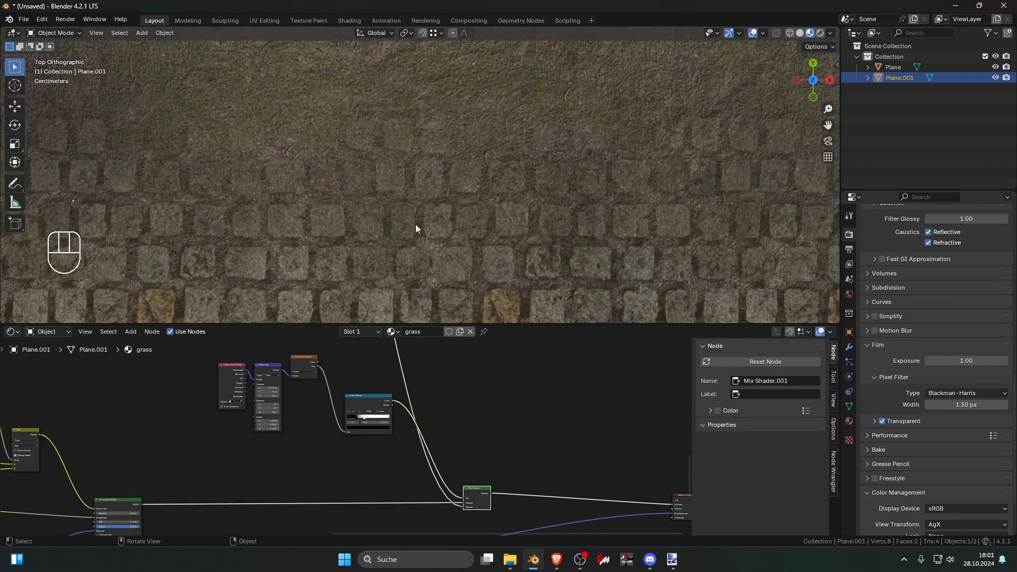
scroll(464, 172, down, 6)
scroll(464, 169, up, 5)
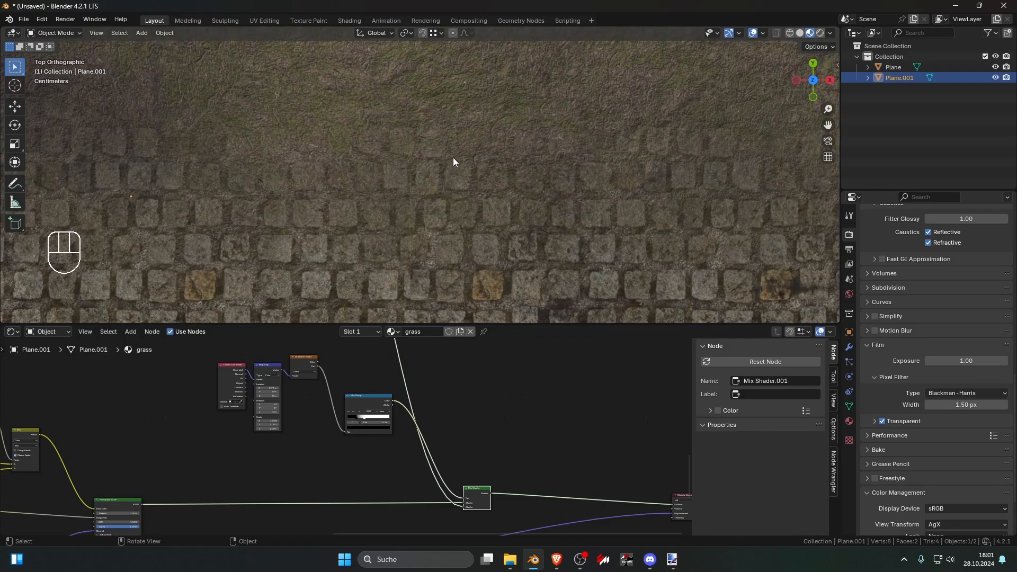
scroll(415, 172, down, 6)
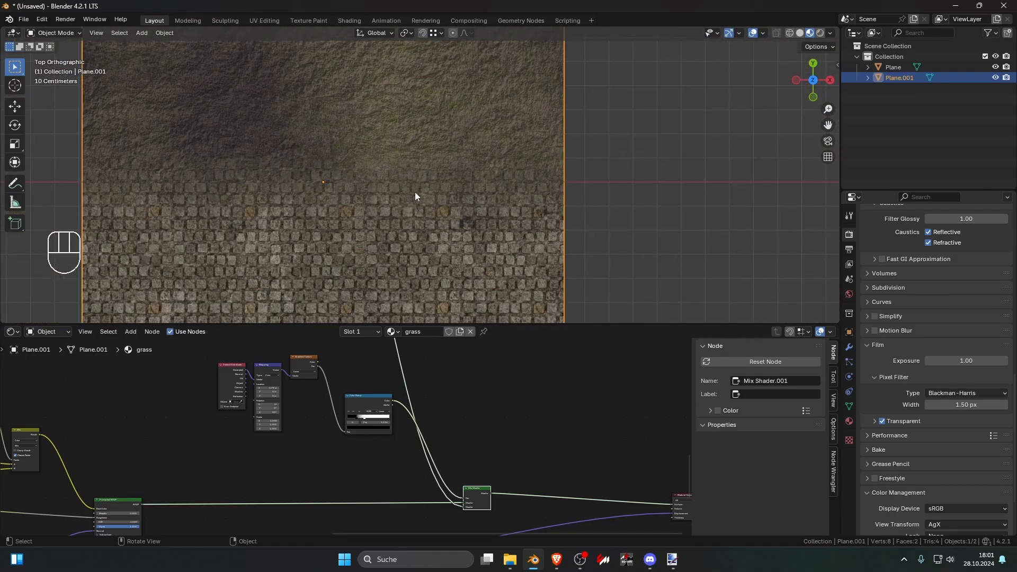
Step: Examine the grass and ground node networks, including the Color Ramp and Mix nodes that drive the ground's Mix Shader
scroll(382, 445, up, 6)
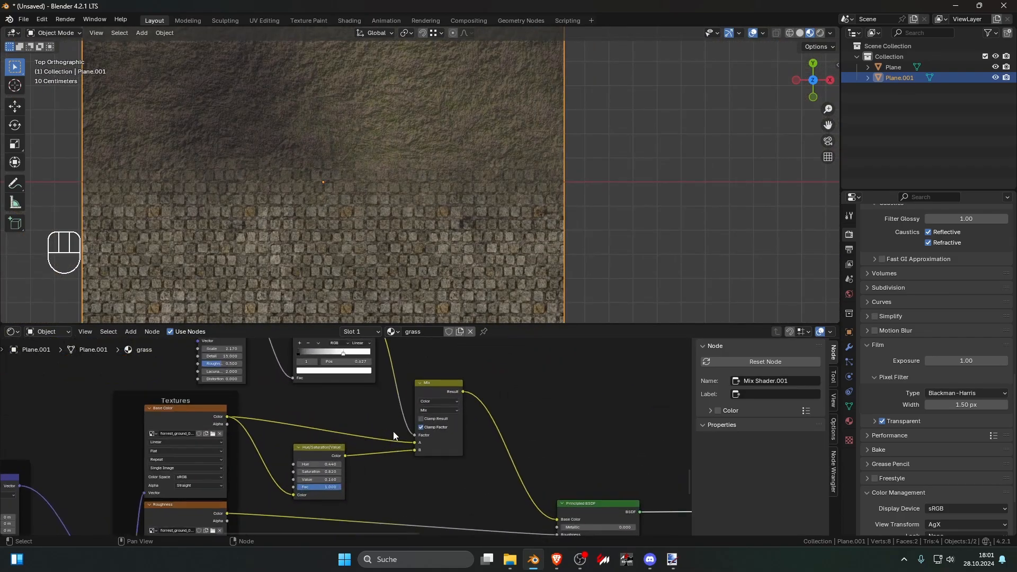
scroll(393, 431, down, 6)
middle_drag(212, 349, 391, 474)
scroll(377, 452, up, 12)
middle_drag(480, 431, 268, 498)
scroll(313, 453, down, 7)
middle_drag(402, 420, 340, 517)
scroll(339, 461, down, 5)
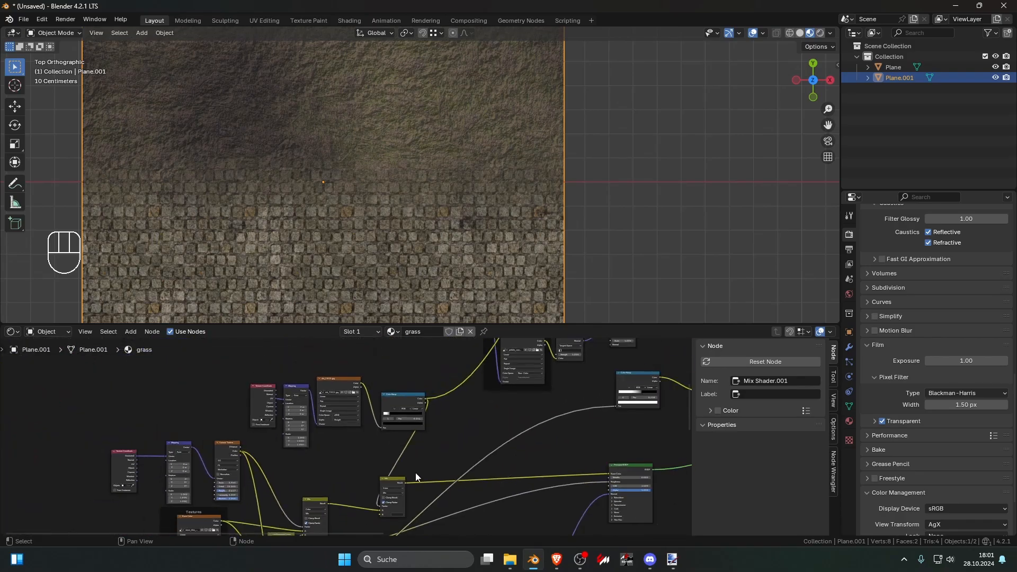
middle_drag(415, 477, 331, 507)
scroll(369, 475, up, 3)
middle_drag(485, 415, 455, 471)
middle_drag(298, 471, 427, 442)
scroll(485, 405, down, 5)
scroll(427, 442, up, 3)
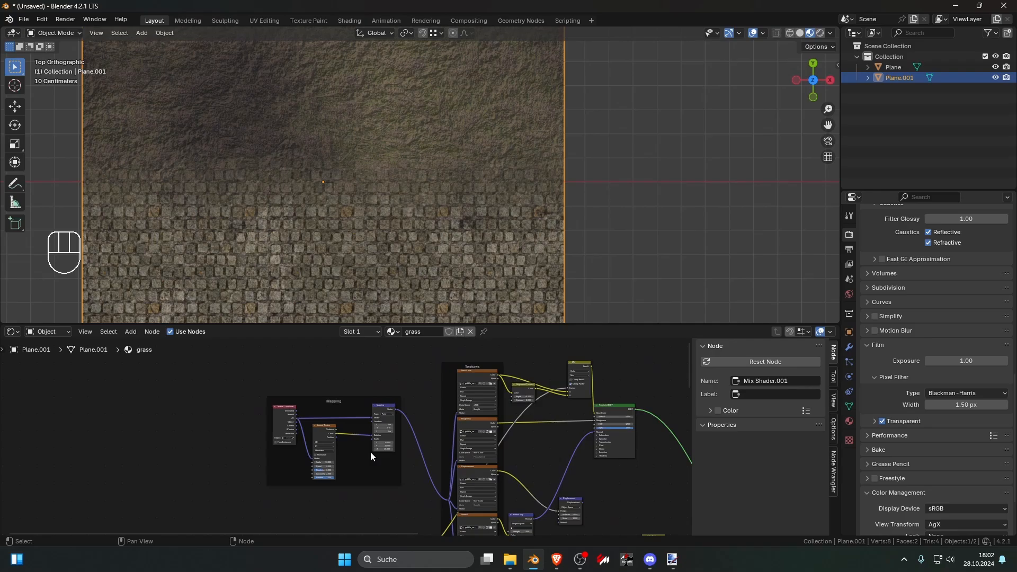
middle_drag(392, 481, 328, 370)
middle_drag(424, 448, 245, 417)
scroll(246, 417, up, 6)
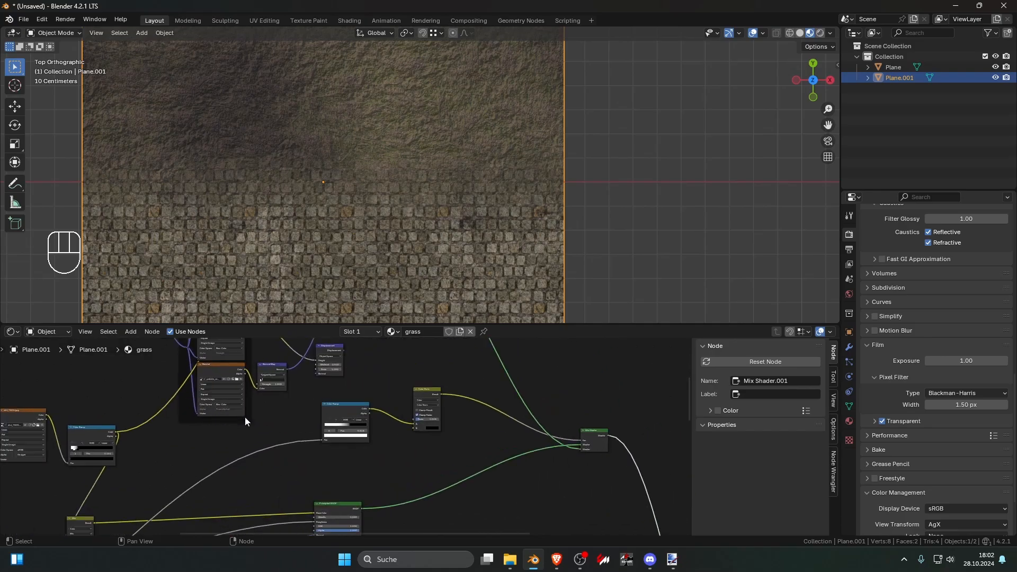
middle_drag(489, 420, 356, 441)
scroll(358, 441, down, 3)
mouse_move(368, 454)
mouse_down()
mouse_move(248, 392)
mouse_move(379, 473)
mouse_up()
drag(391, 474, 236, 390)
scroll(172, 381, down, 7)
middle_drag(172, 382, 268, 375)
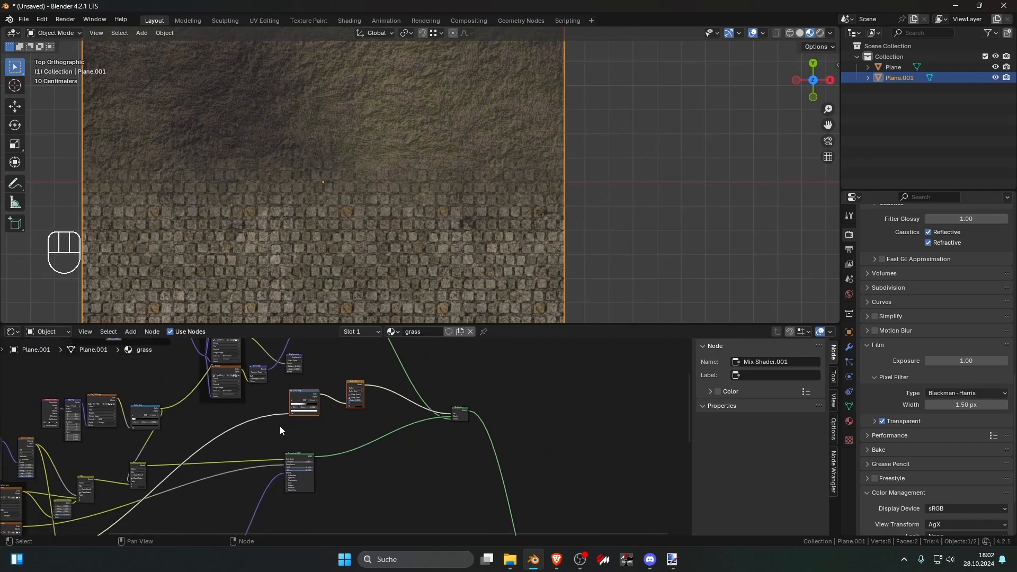
middle_drag(306, 427, 333, 424)
scroll(329, 403, down, 2)
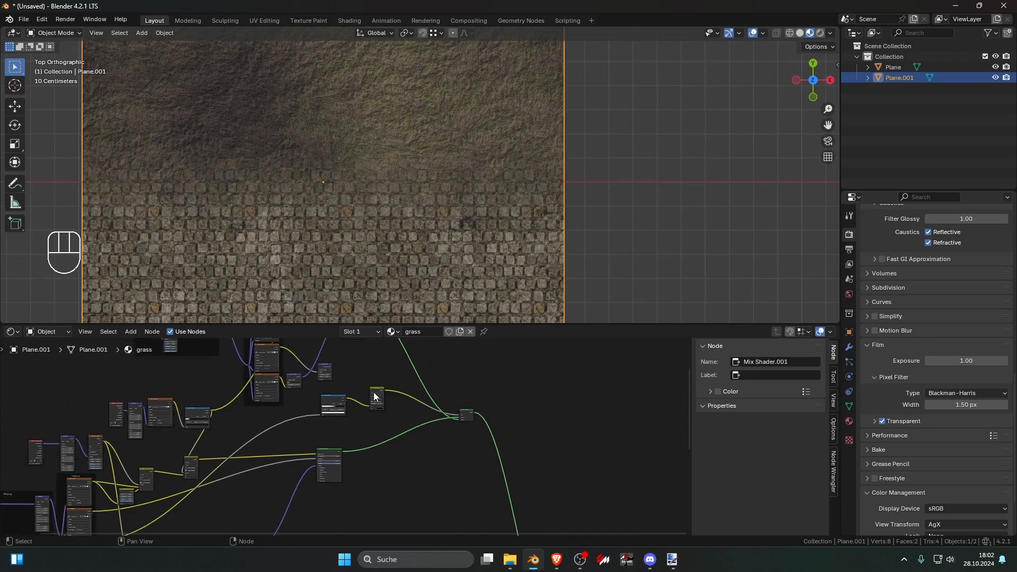
scroll(451, 413, down, 6)
middle_drag(548, 445, 476, 409)
scroll(458, 444, up, 4)
key(shift+a)
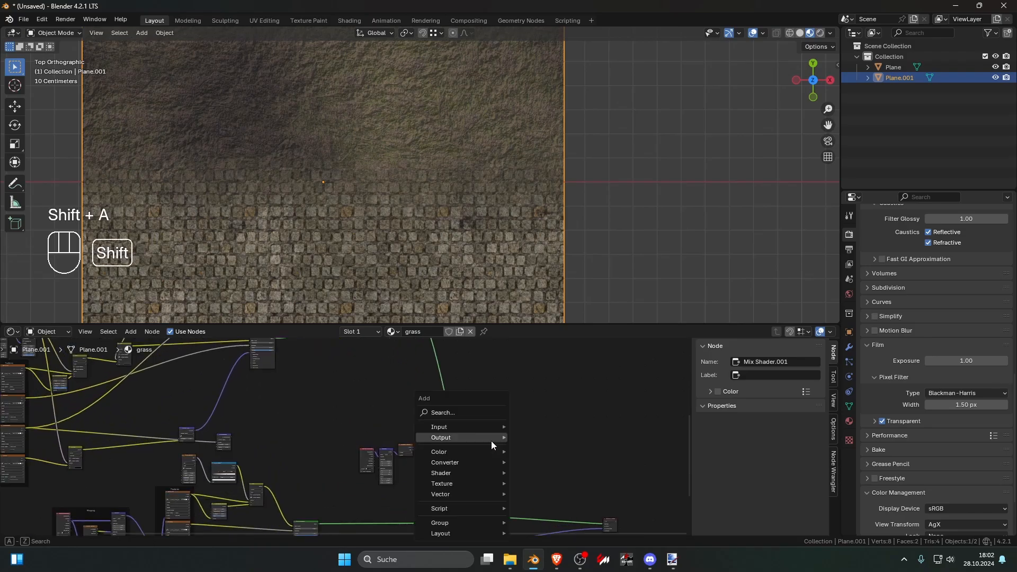
click(482, 413)
text(micx)
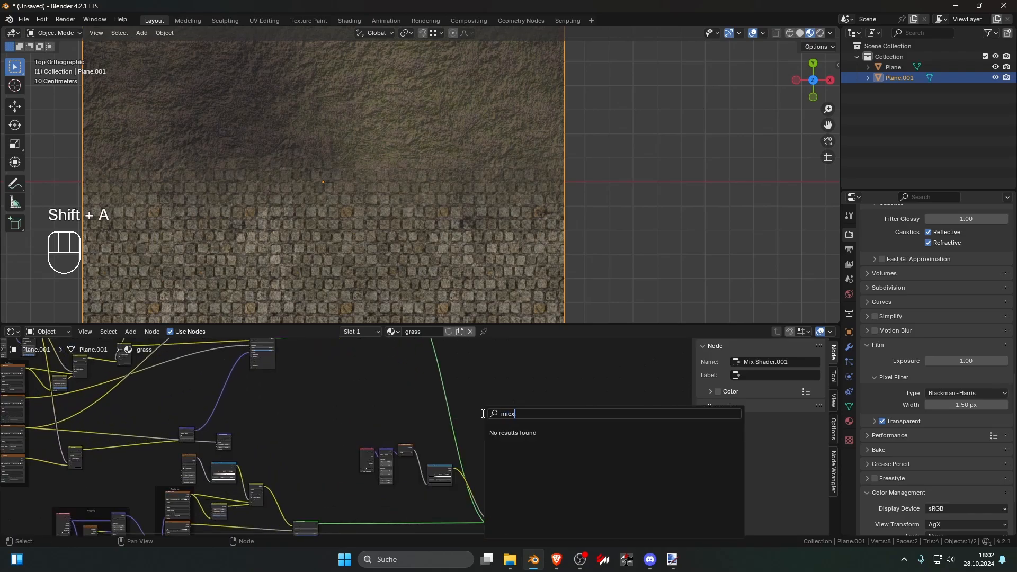
key(BackSpace)
key(BackSpace)
text(x)
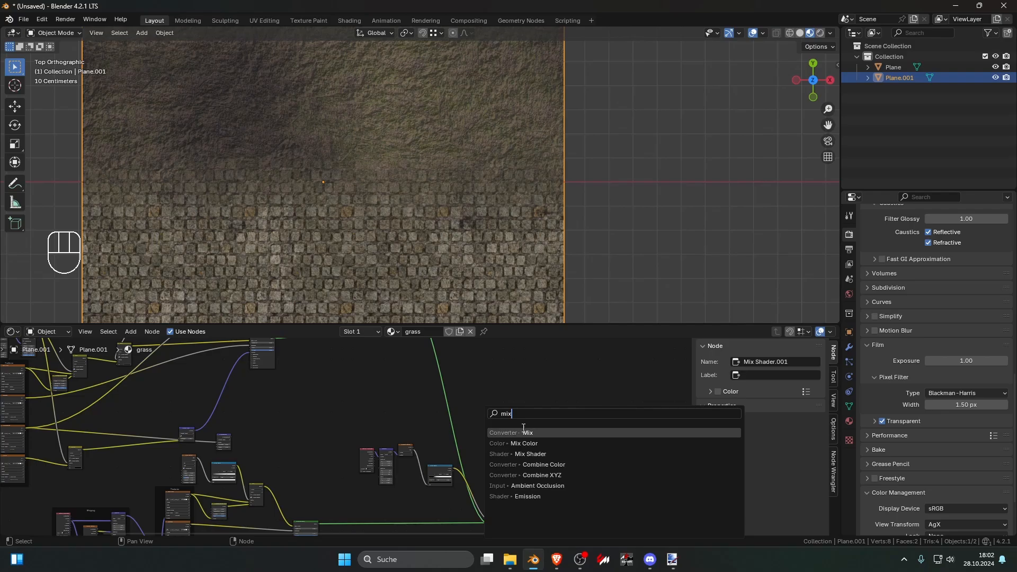
key(Return)
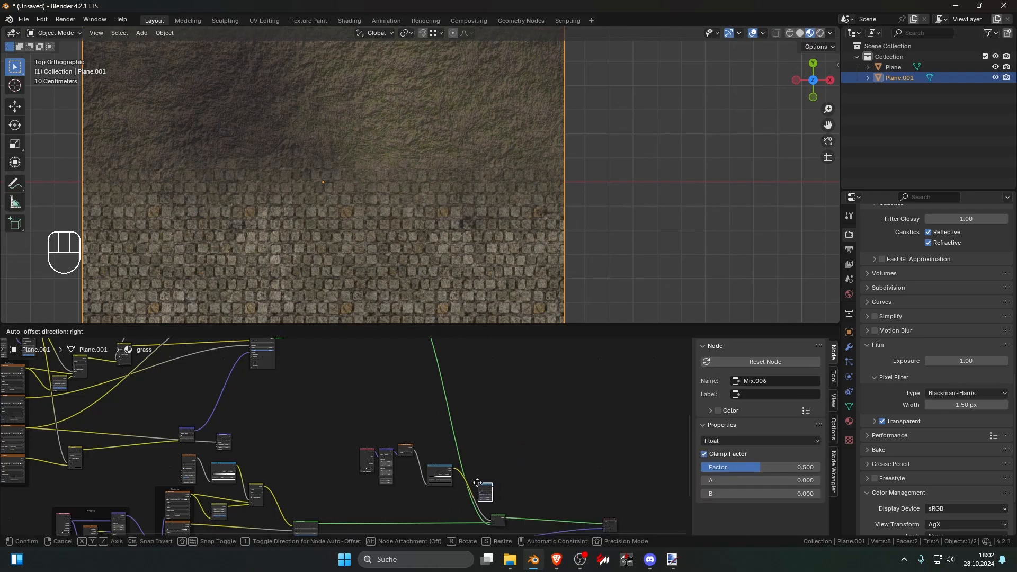
click(476, 489)
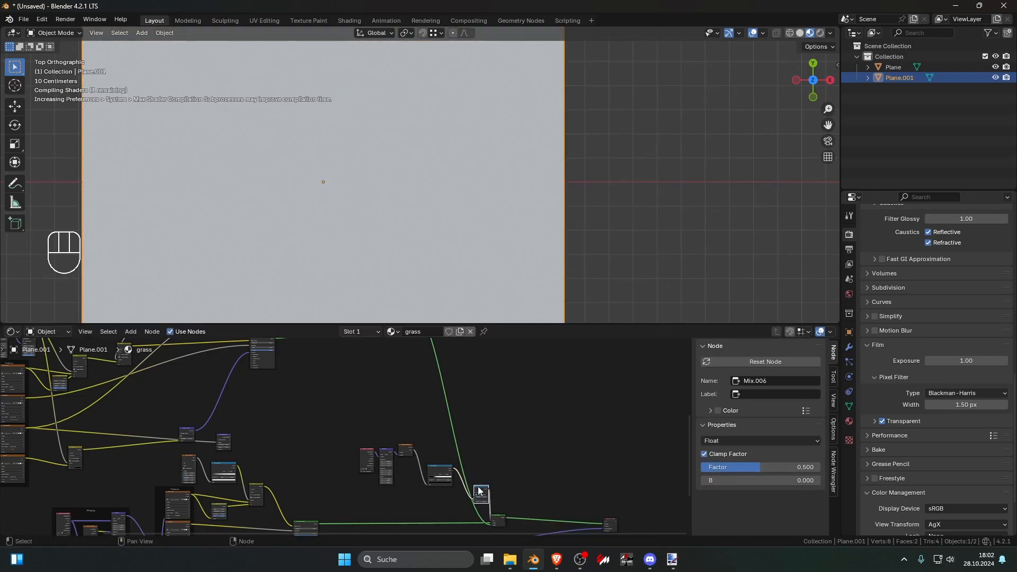
drag(351, 429, 432, 501)
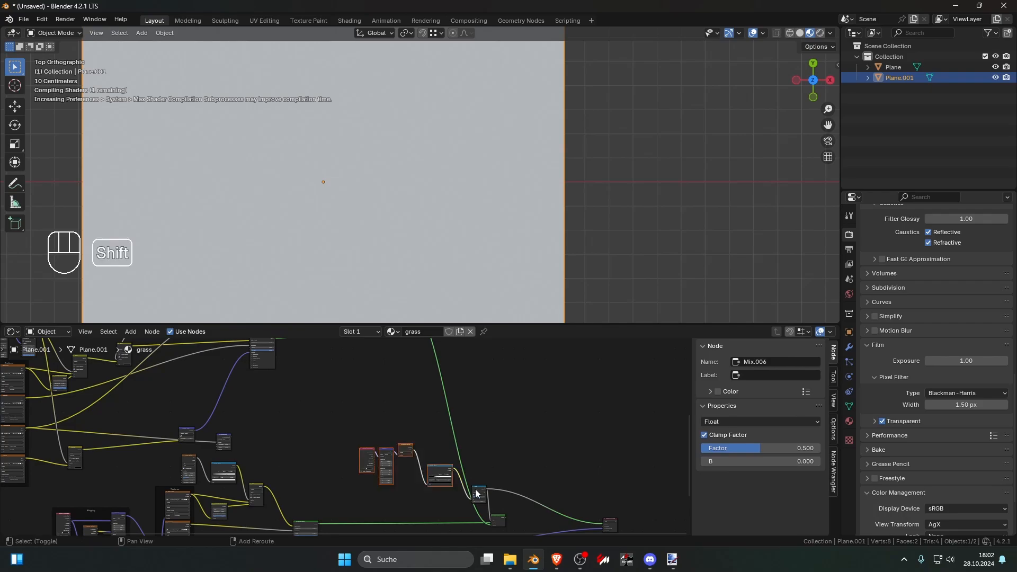
key(Delete)
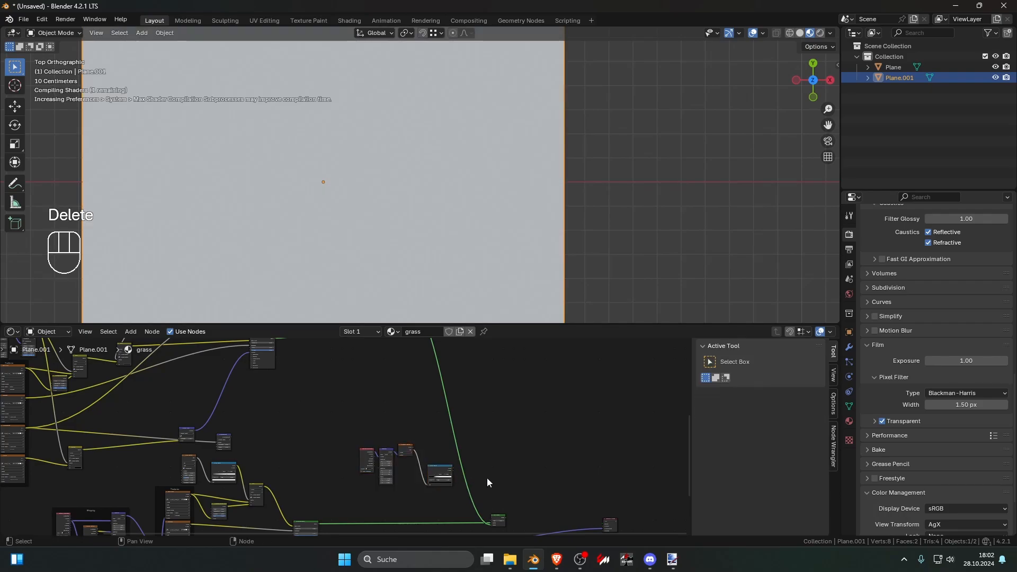
Step: Add a Mix Color node beside the gradient's Color Ramp and connect the ramp's Color output to its A input
key(shift+a)
text(mix)
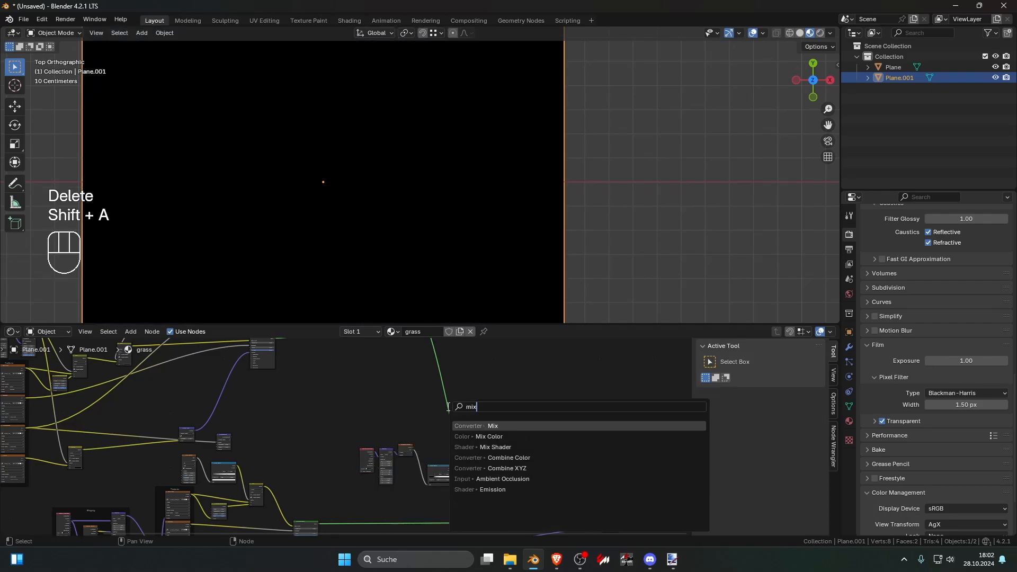
click(493, 436)
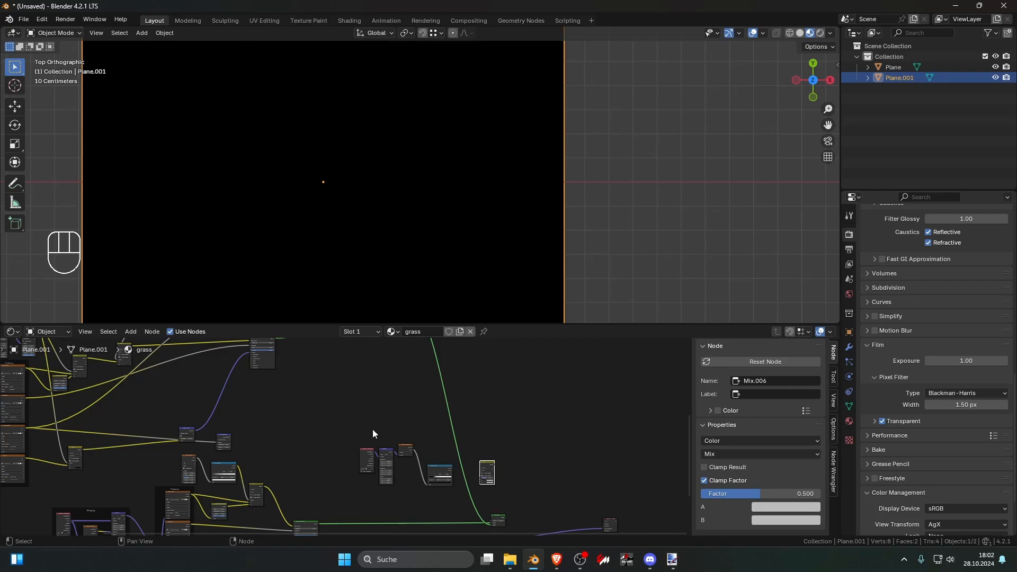
scroll(436, 459, up, 3)
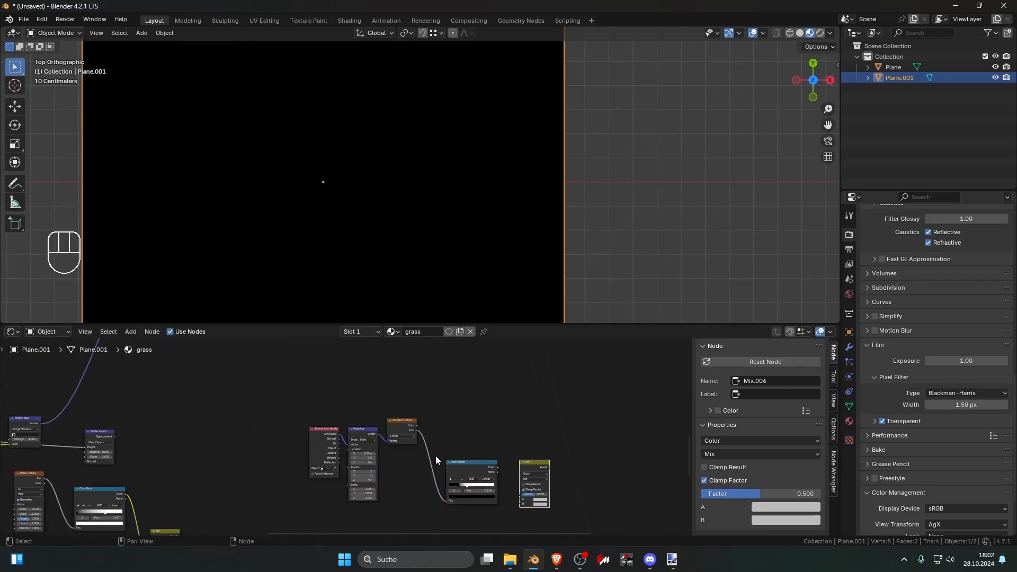
scroll(364, 376, up, 5)
middle_drag(471, 494, 337, 444)
drag(338, 422, 365, 468)
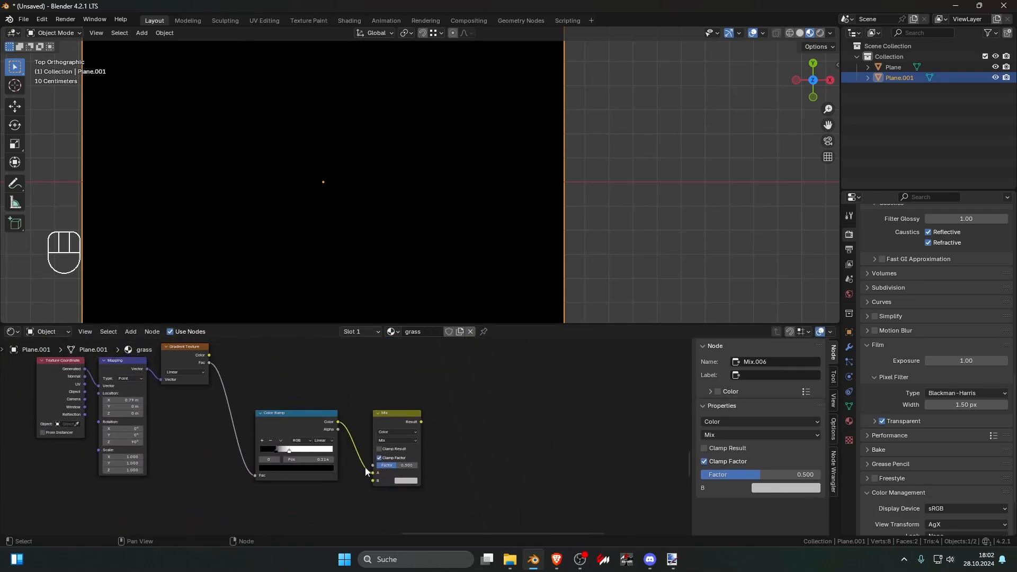
Step: Connect the Color Ramp driving the ground's Mix Shader to the new Mix node's Factor, and preview the result
scroll(366, 471, down, 15)
scroll(303, 411, up, 4)
middle_drag(305, 416, 382, 491)
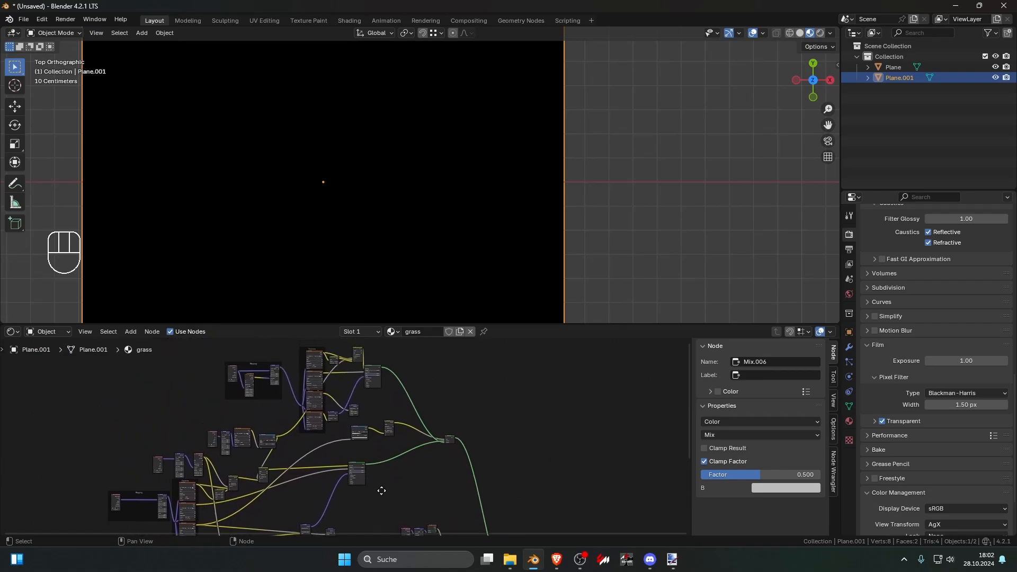
scroll(376, 437, up, 2)
scroll(308, 409, up, 5)
middle_drag(376, 438, 297, 401)
scroll(297, 400, up, 1)
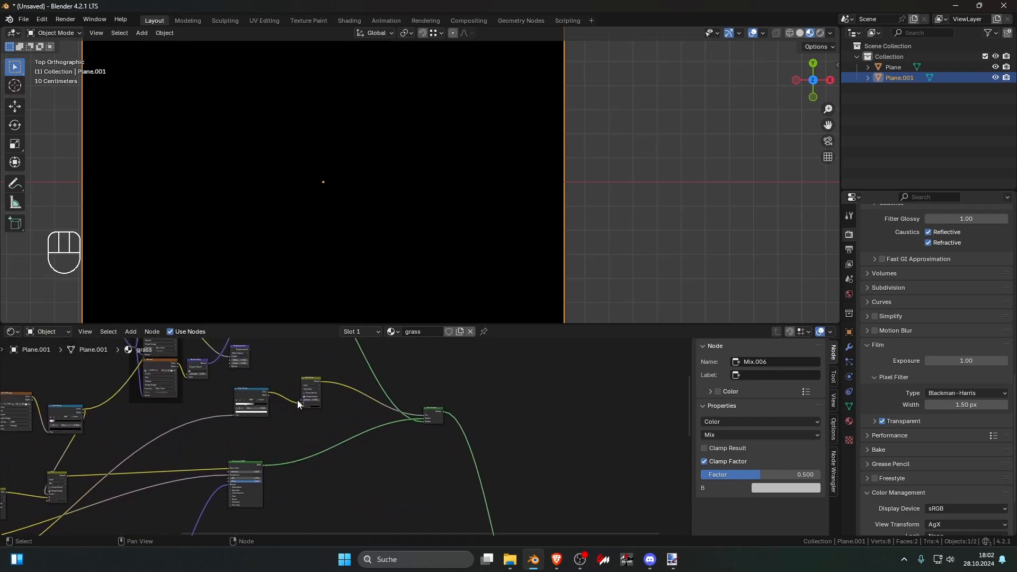
drag(269, 395, 482, 472)
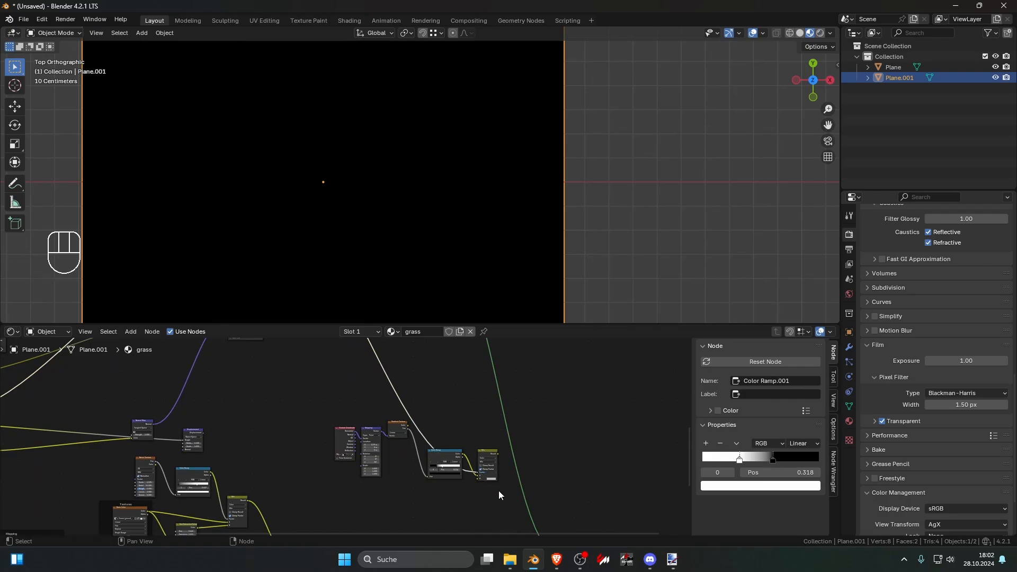
scroll(441, 487, up, 7)
middle_drag(498, 490, 401, 442)
ctrl+shift+click(415, 440)
scroll(400, 443, up, 5)
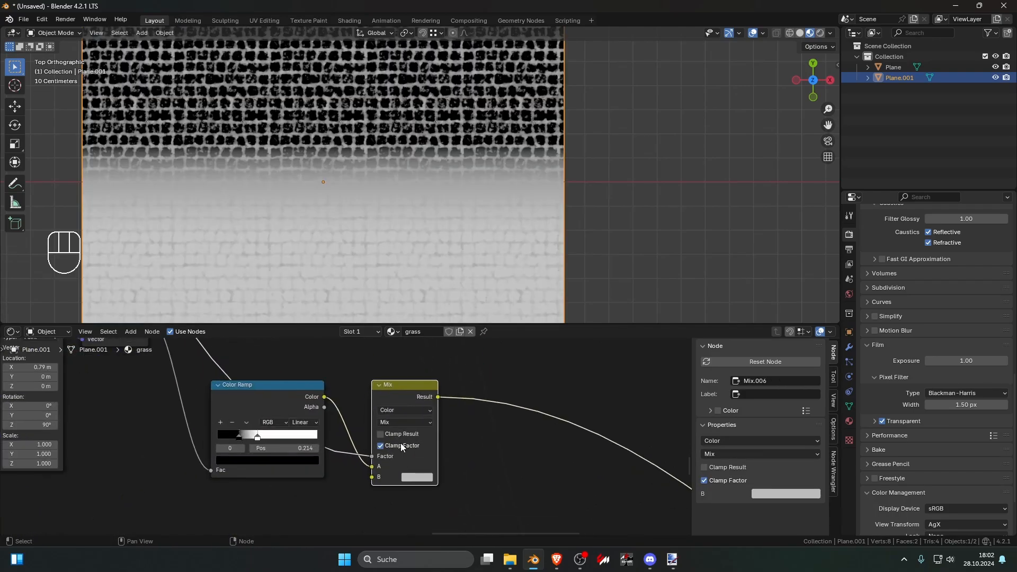
Step: Set the Mix node's blending mode to Color Burn and its B color to black
click(361, 412)
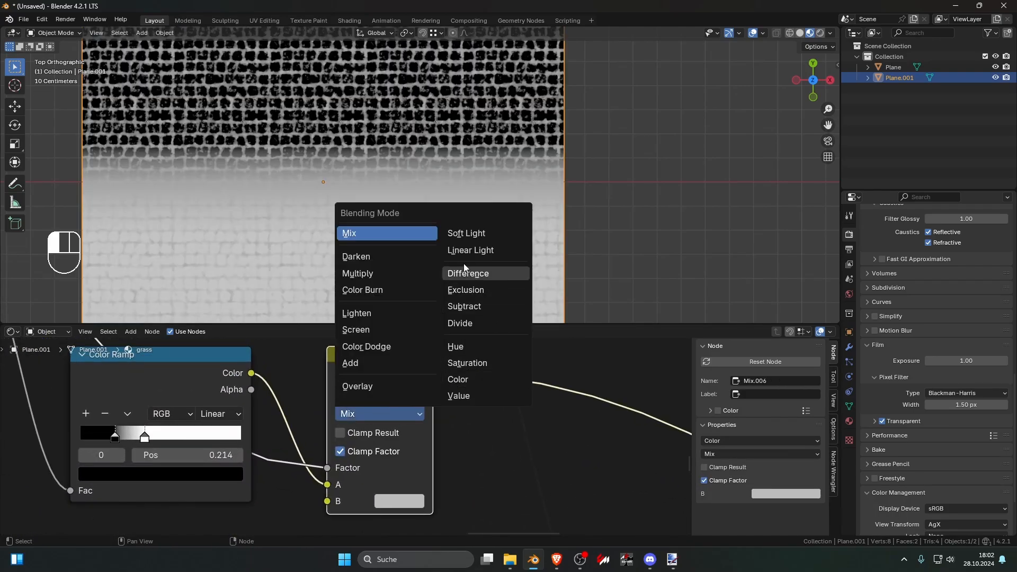
click(380, 290)
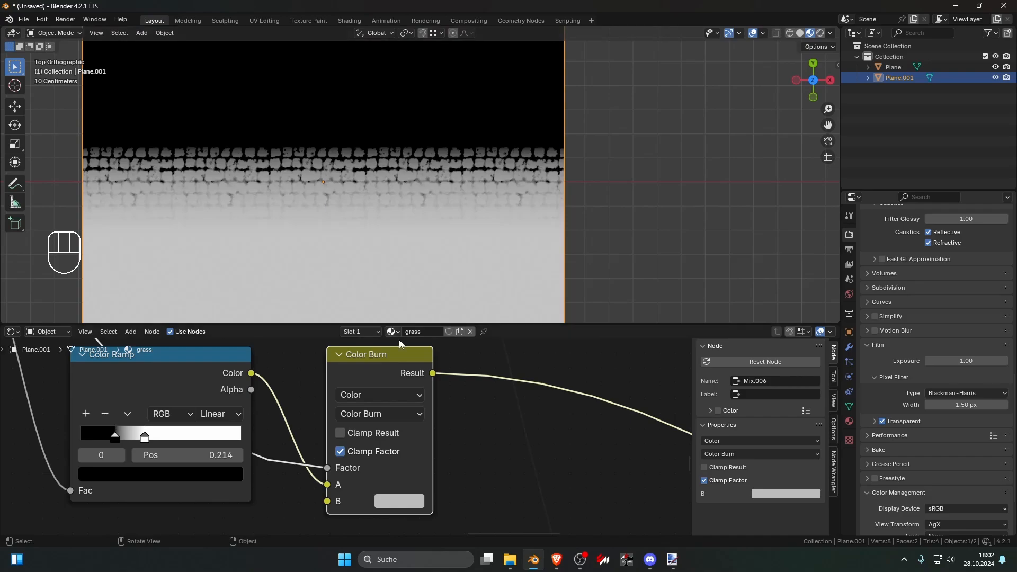
click(401, 498)
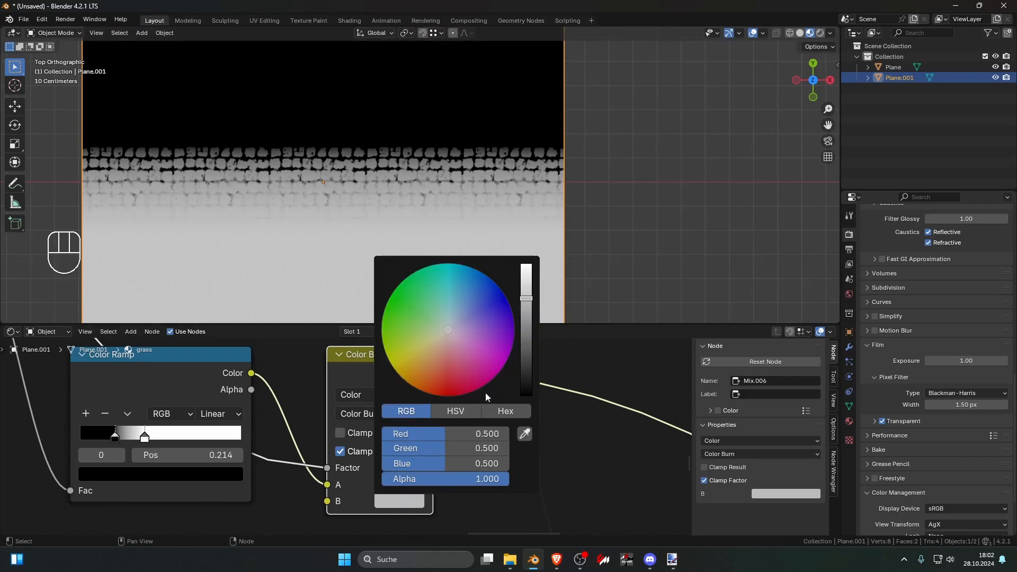
drag(522, 314, 526, 400)
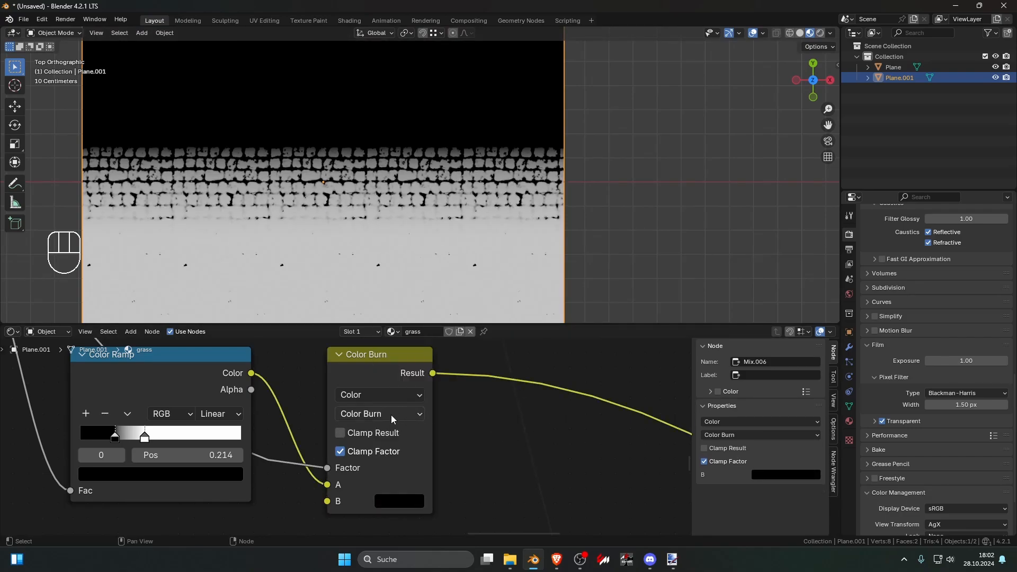
Step: Connect the Color Burn result to the final Mix Shader's factor and preview the blended grass and stones
scroll(385, 445, down, 3)
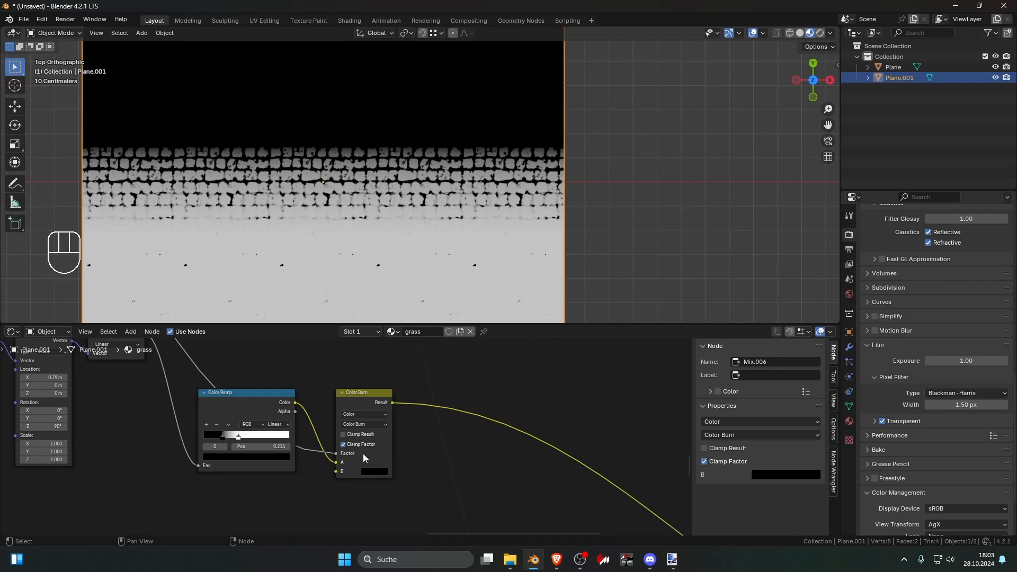
scroll(364, 458, down, 3)
scroll(363, 449, up, 5)
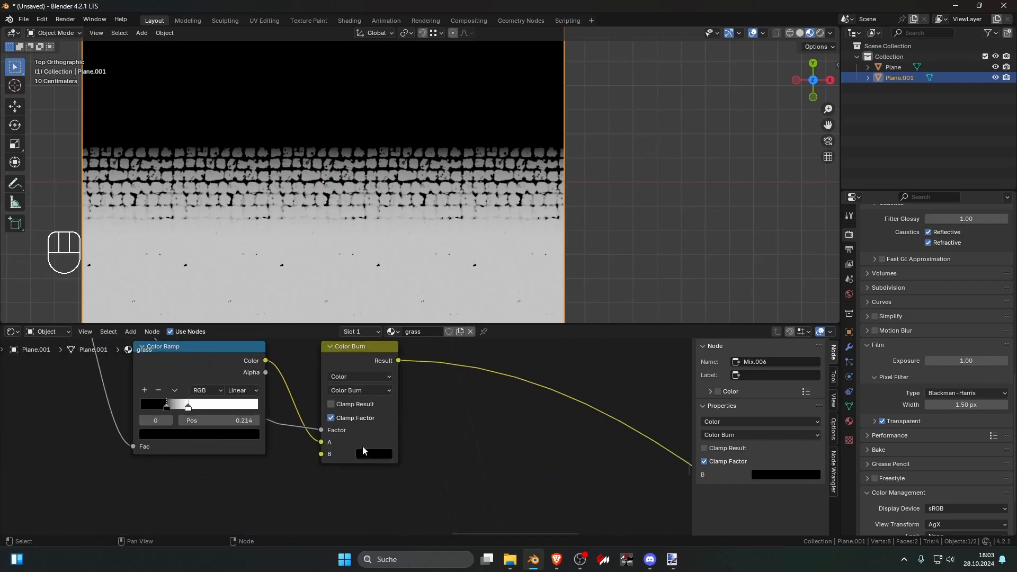
scroll(365, 443, down, 6)
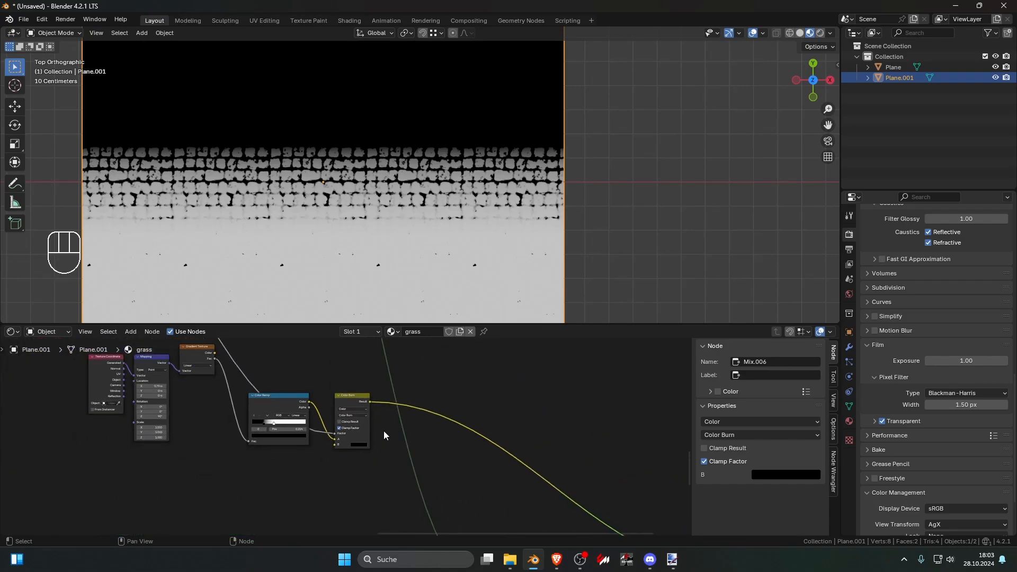
scroll(424, 439, up, 3)
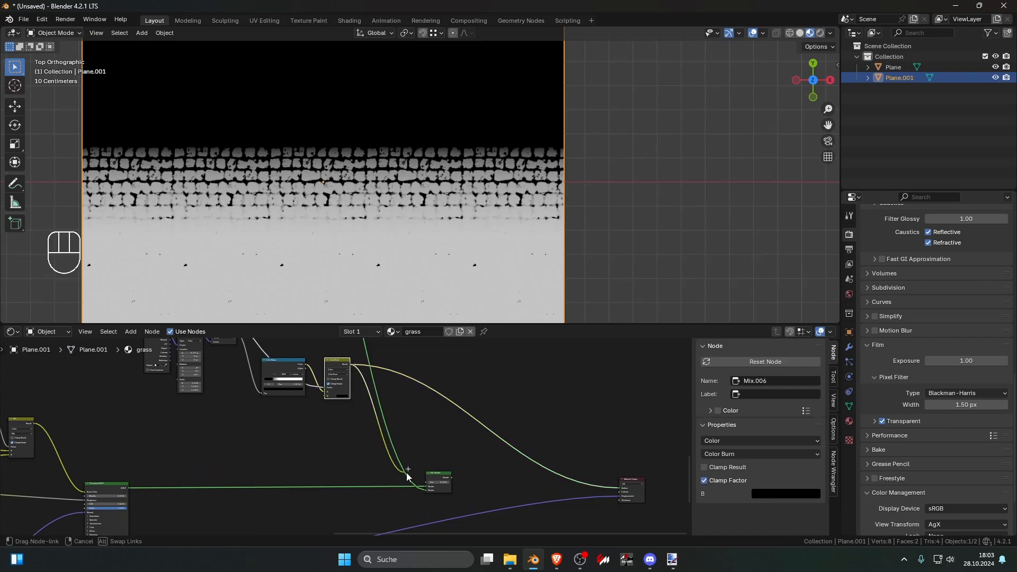
ctrl+shift+click(430, 481)
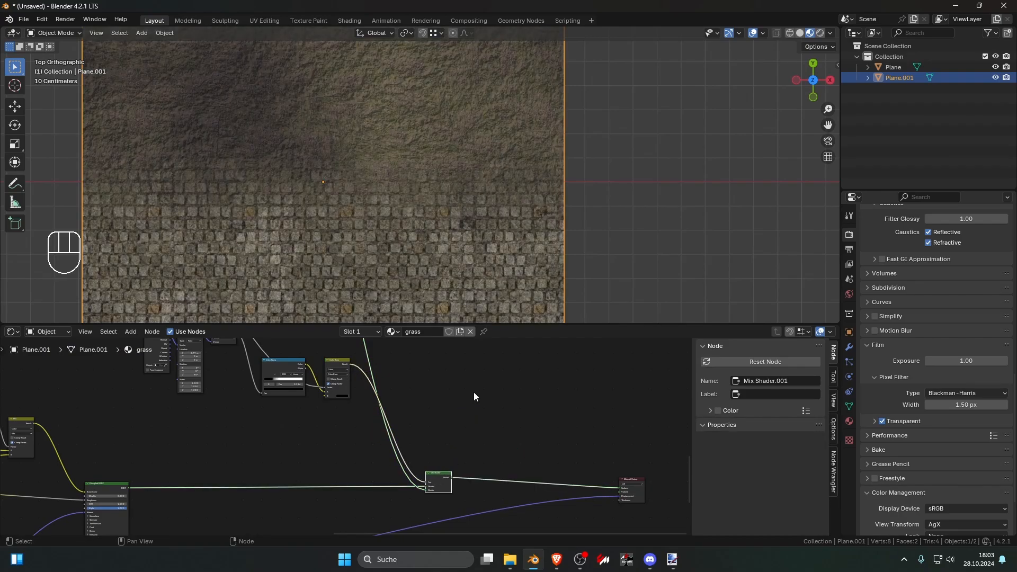
scroll(496, 290, up, 5)
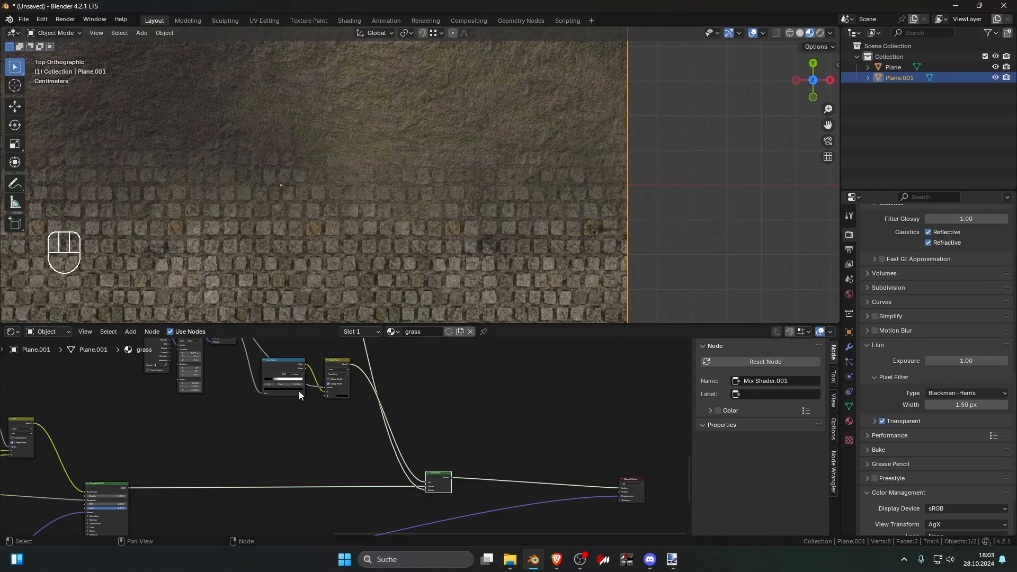
Step: Select the gradient mask nodes together with Color Burn and move them away from the final Mix Shader to make room
scroll(299, 391, down, 3)
mouse_move(253, 396)
mouse_down()
mouse_move(362, 466)
mouse_move(383, 462)
mouse_up()
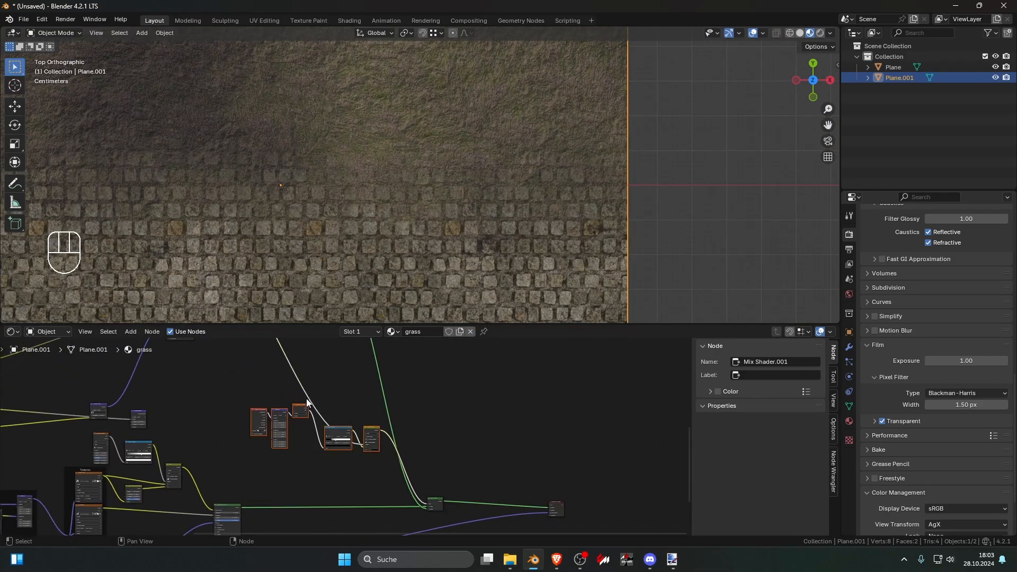
drag(247, 383, 377, 474)
click(366, 428)
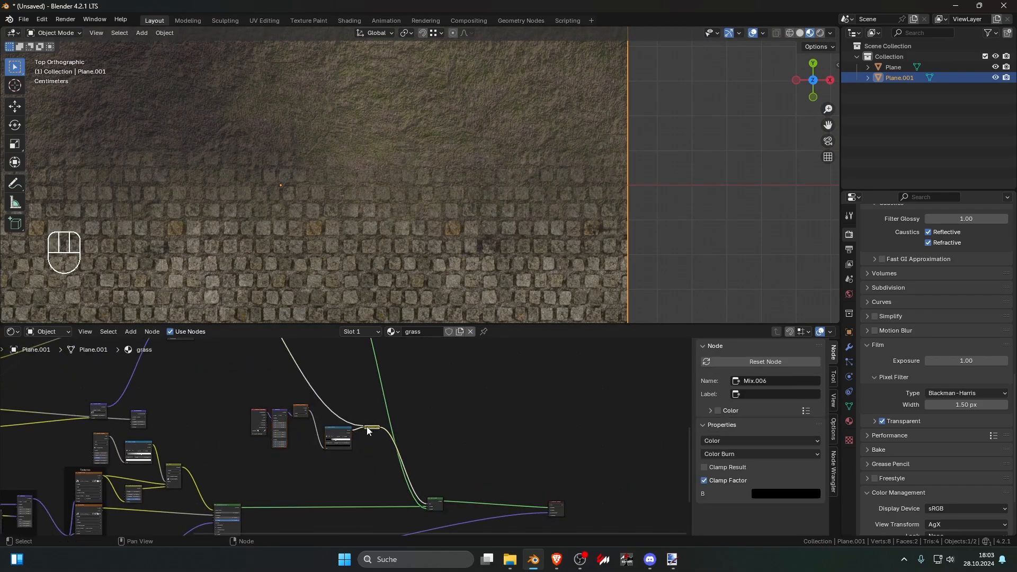
click(366, 427)
scroll(349, 435, up, 7)
drag(154, 349, 391, 460)
drag(398, 422, 329, 425)
scroll(371, 425, up, 5)
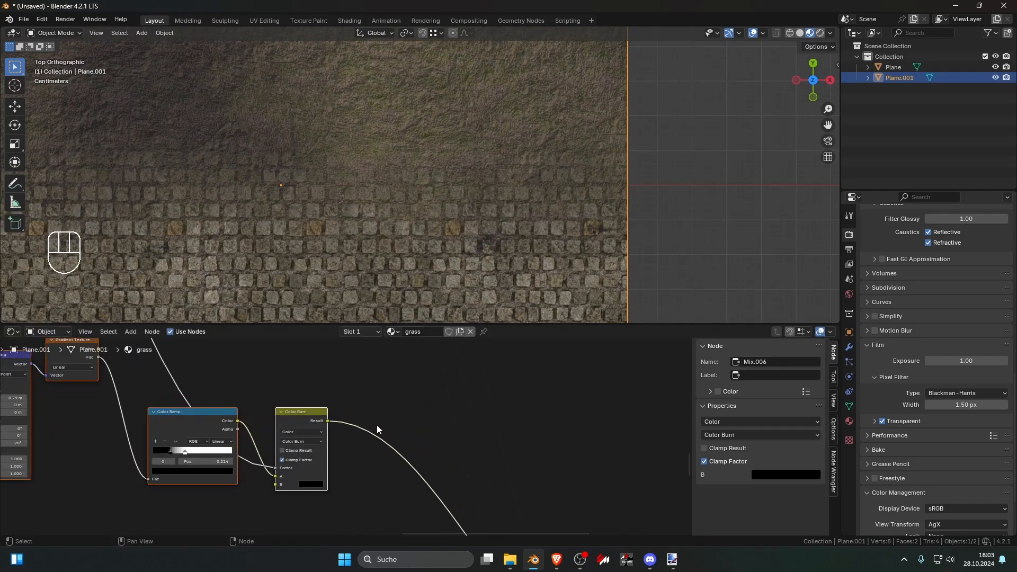
Step: Insert a Color Ramp between the Color Burn node and the final Mix Shader's factor
scroll(377, 424, up, 1)
middle_drag(382, 412, 366, 390)
click(366, 389)
key(shift+a)
text(c)
key(Return)
click(374, 420)
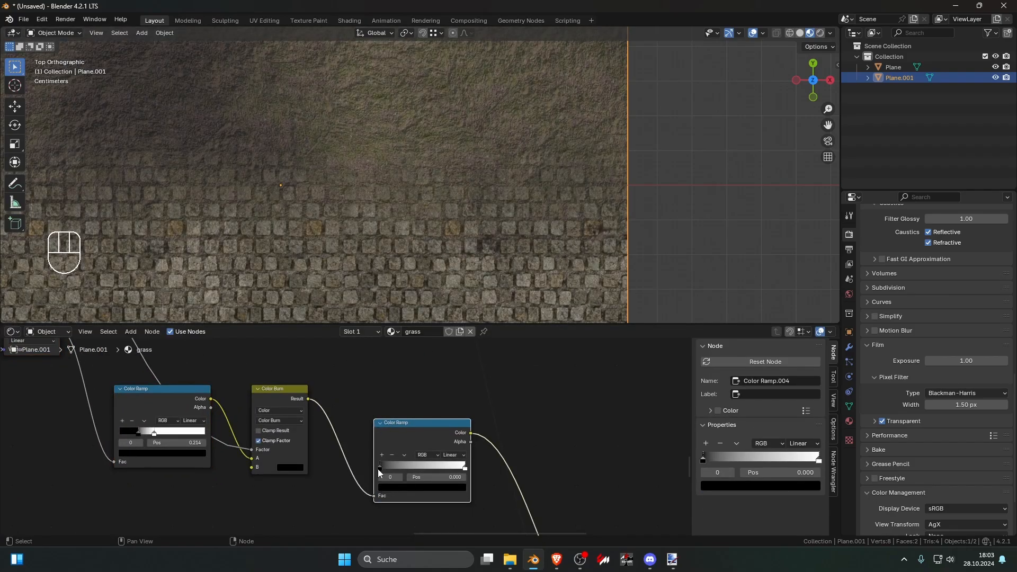
Step: Set the new Color Ramp's black stop to 0.232 and white stop to 0.986, and preview the mask
drag(378, 469, 437, 467)
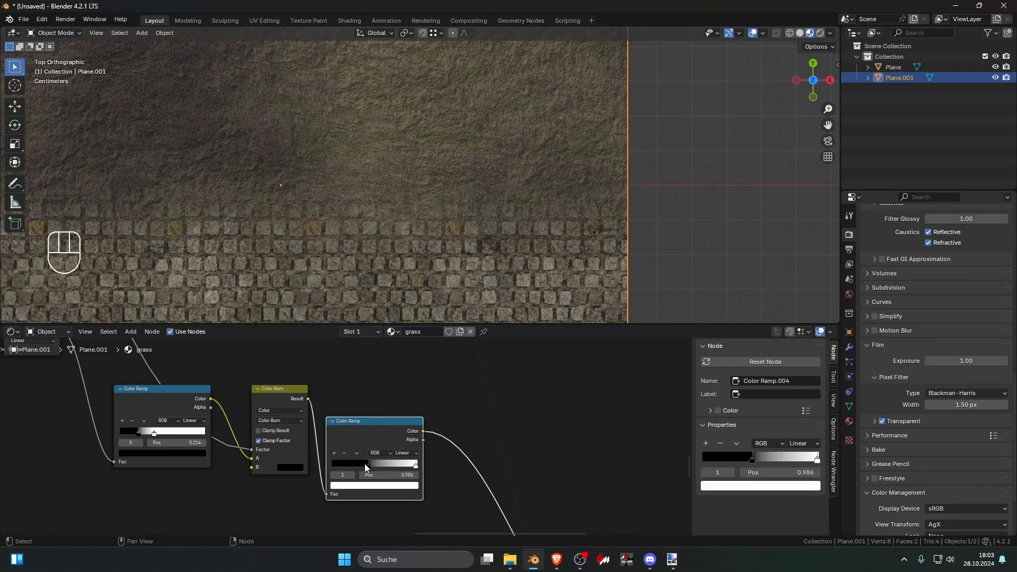
mouse_move(365, 463)
mouse_down()
mouse_move(336, 463)
mouse_move(367, 463)
mouse_move(352, 463)
mouse_up()
ctrl+shift+click(371, 425)
scroll(349, 436, down, 4)
scroll(228, 390, down, 3)
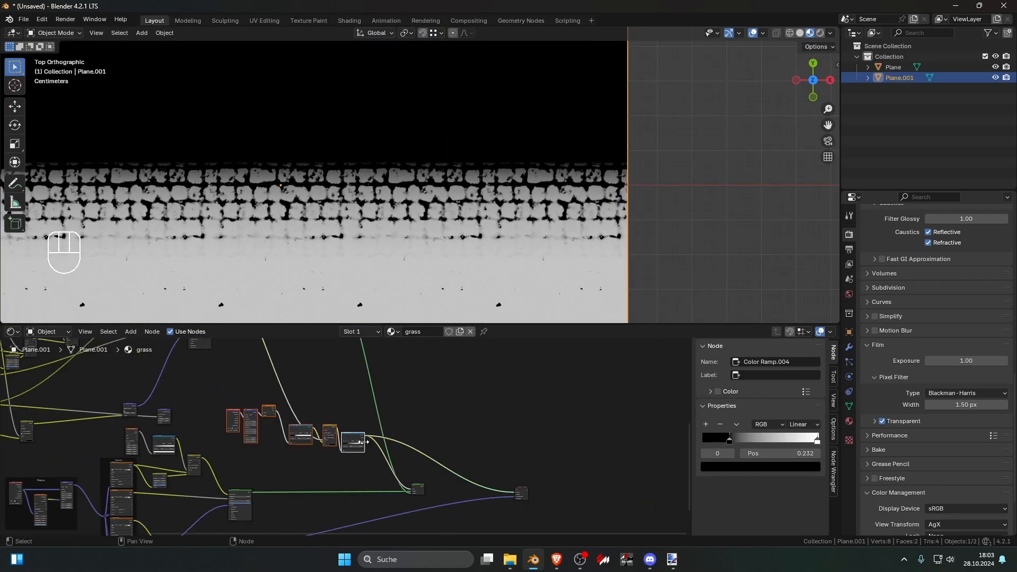
Step: Shift the mask nodes further back from the Mix Shader and add a Noise Texture above them
scroll(392, 231, down, 8)
scroll(467, 199, up, 8)
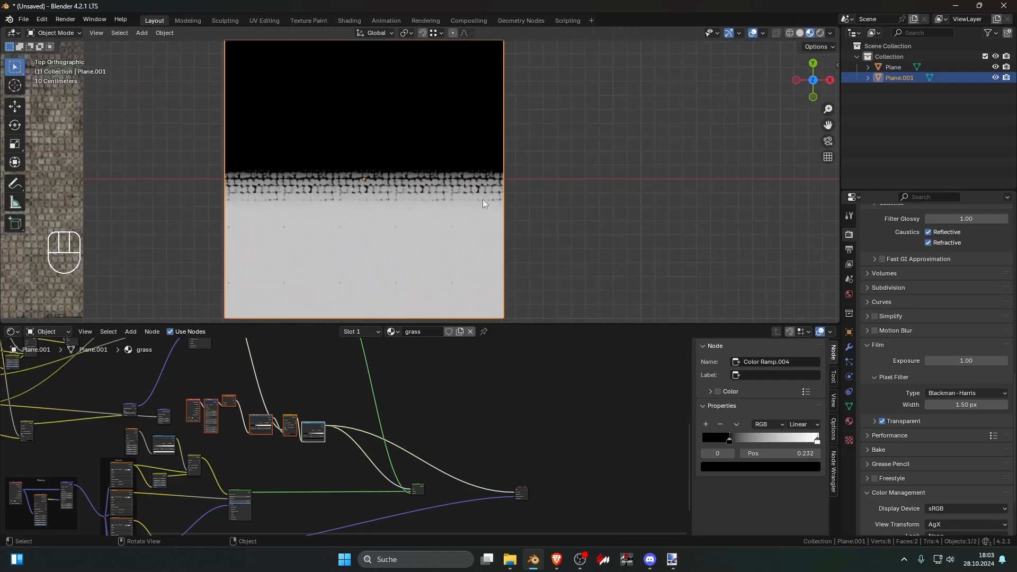
middle_drag(295, 404, 319, 427)
scroll(319, 427, up, 2)
key(shift+a)
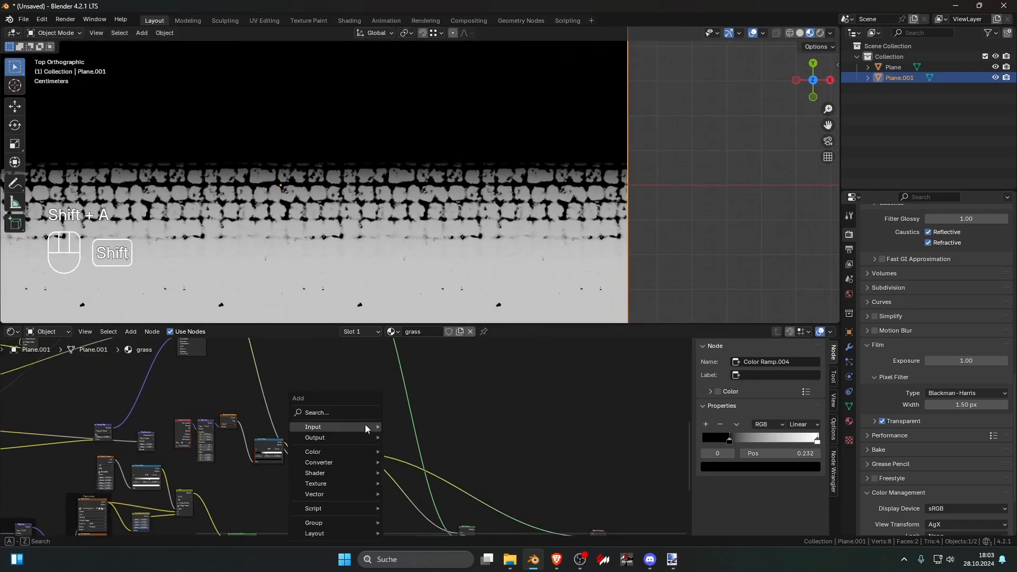
text(noi)
key(Return)
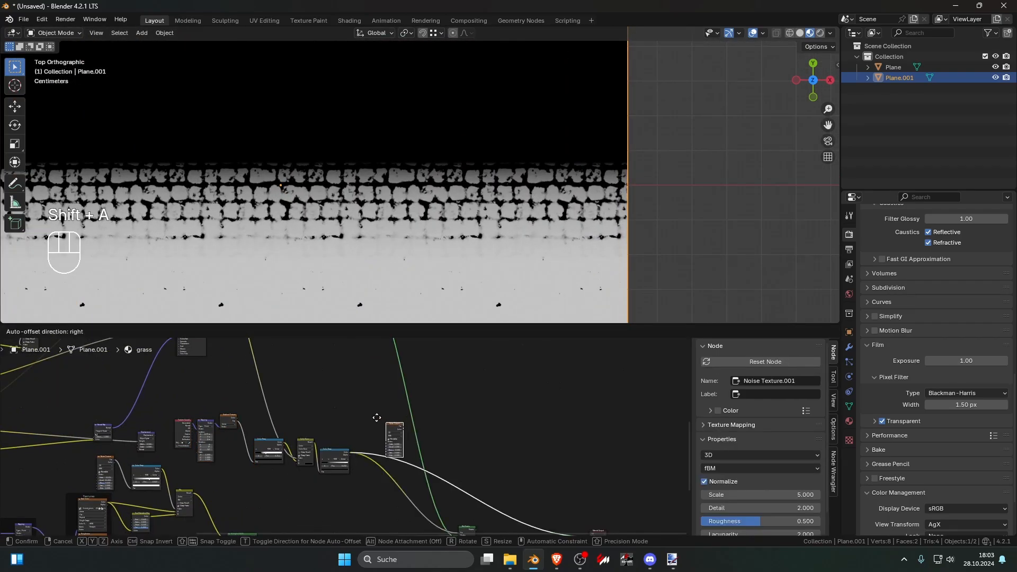
click(365, 416)
scroll(366, 417, up, 3)
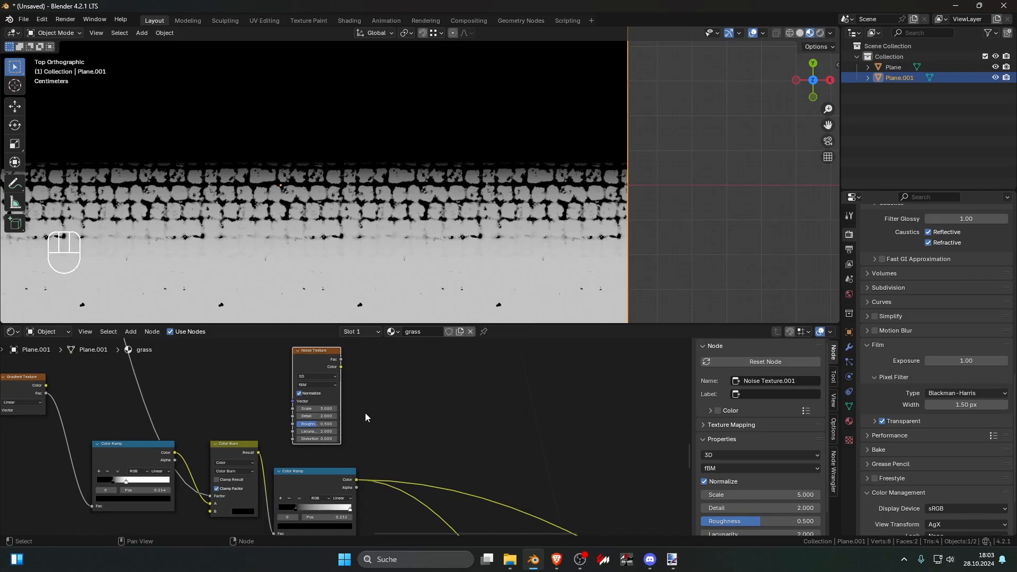
Step: Space the gradient nodes apart from Color Burn and place the Noise Texture below the gradient's Color Ramp
middle_drag(365, 413, 457, 412)
scroll(343, 434, down, 2)
drag(278, 444, 240, 443)
drag(394, 376, 241, 509)
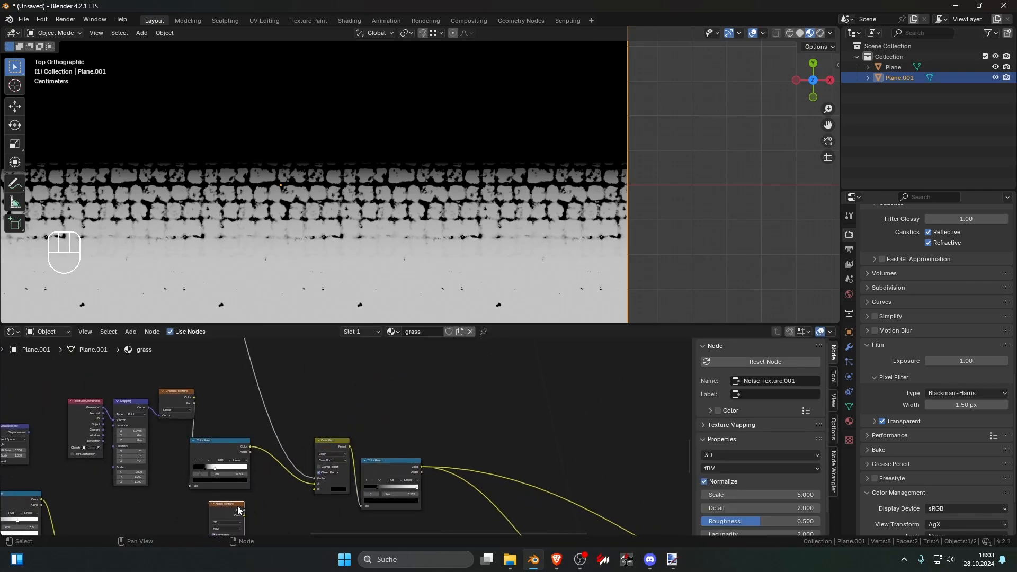
middle_drag(267, 491, 296, 459)
Step: Insert a Mix Color node between the gradient's Color Ramp and Color Burn, and connect the Noise Texture's Fac to B
key(shift+a)
click(272, 413)
text(mixc)
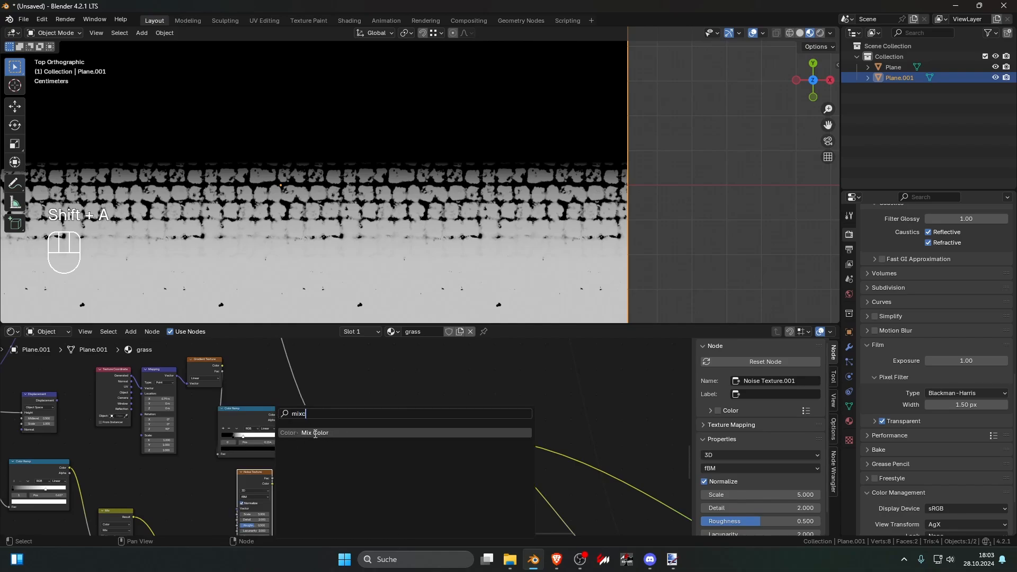
click(301, 432)
click(290, 443)
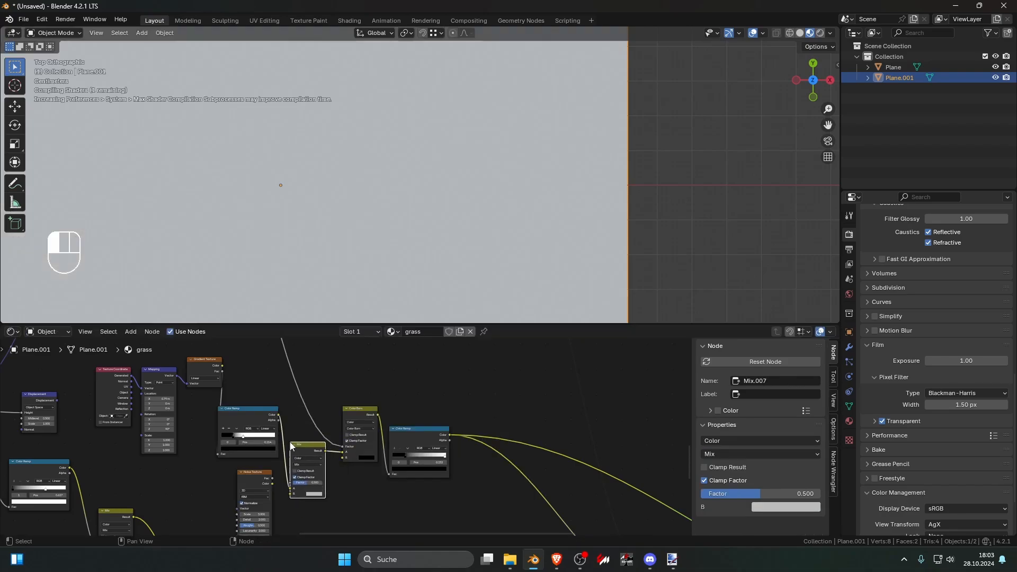
middle_drag(260, 476, 280, 463)
click(262, 459)
drag(263, 459, 317, 461)
Step: Preview the noise-mixed mask at the Mix, Color Burn and last Color Ramp nodes, viewing the whole plane
ctrl+shift+click(332, 433)
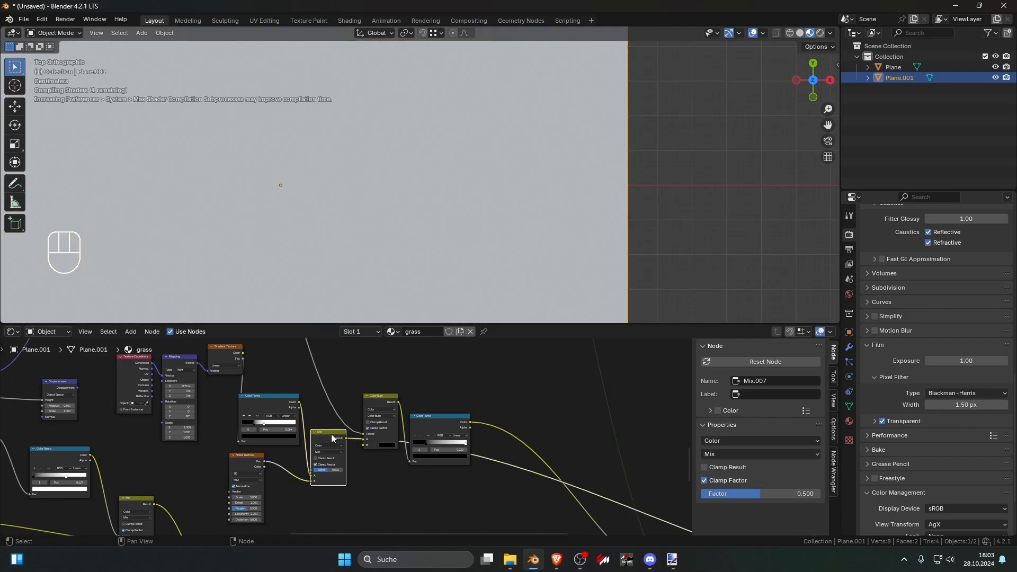
scroll(328, 437, down, 1)
ctrl+shift+click(373, 404)
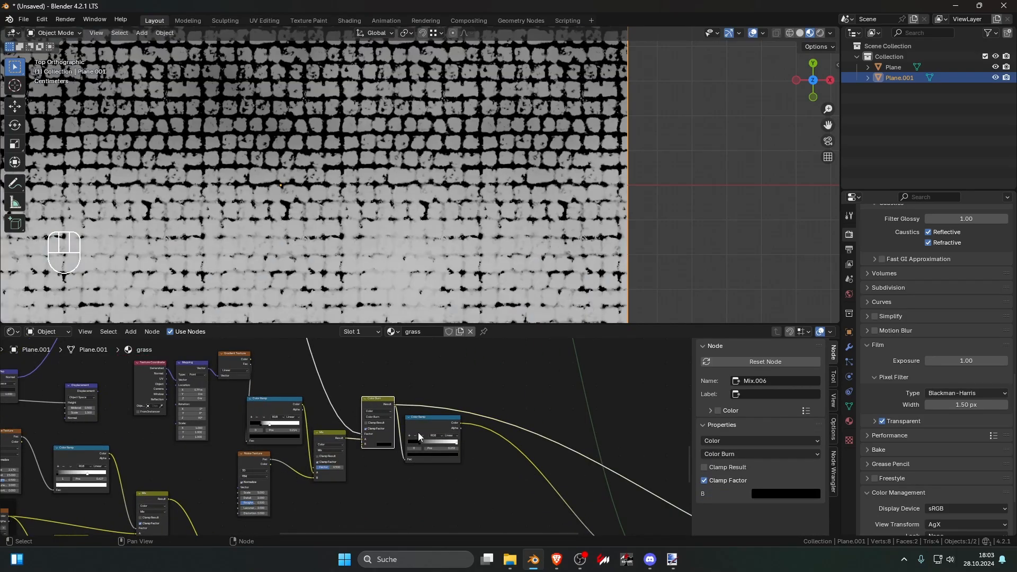
ctrl+shift+click(418, 433)
scroll(311, 473, down, 1)
scroll(409, 231, down, 2)
scroll(409, 231, up, 1)
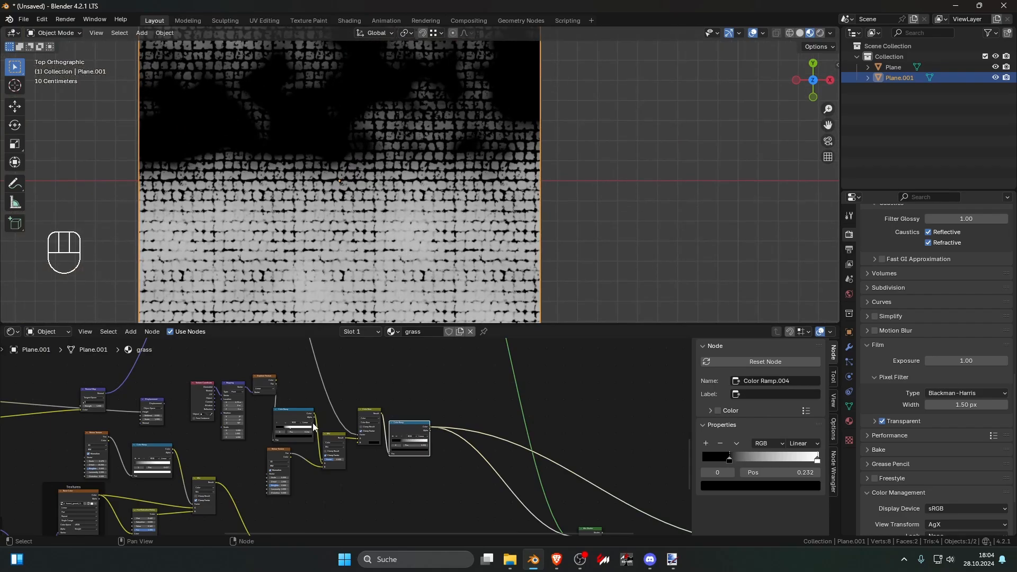
scroll(313, 422, up, 3)
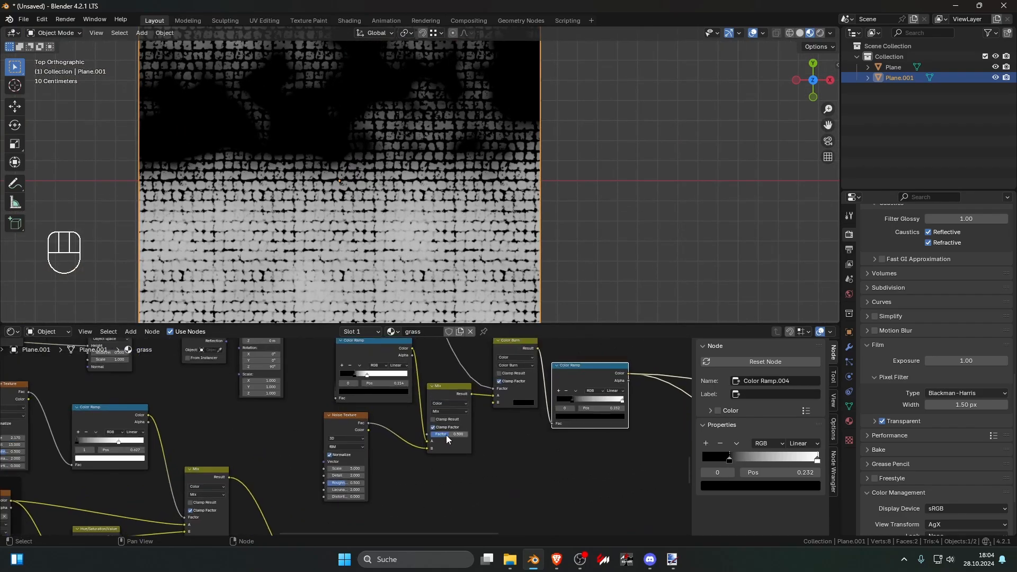
Step: Set the noise Mix node's factor to 0.475 and preview the final Mix Shader on the plane
mouse_move(446, 434)
mouse_down()
mouse_move(460, 434)
mouse_move(441, 434)
mouse_up()
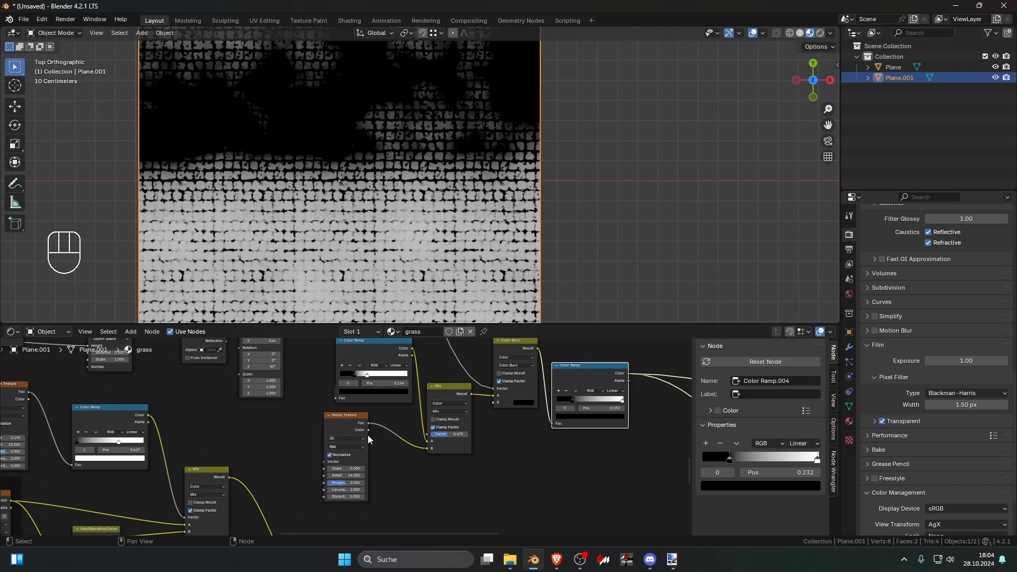
shift+middle_drag(636, 373, 342, 393)
scroll(402, 414, down, 8)
ctrl+shift+click(333, 394)
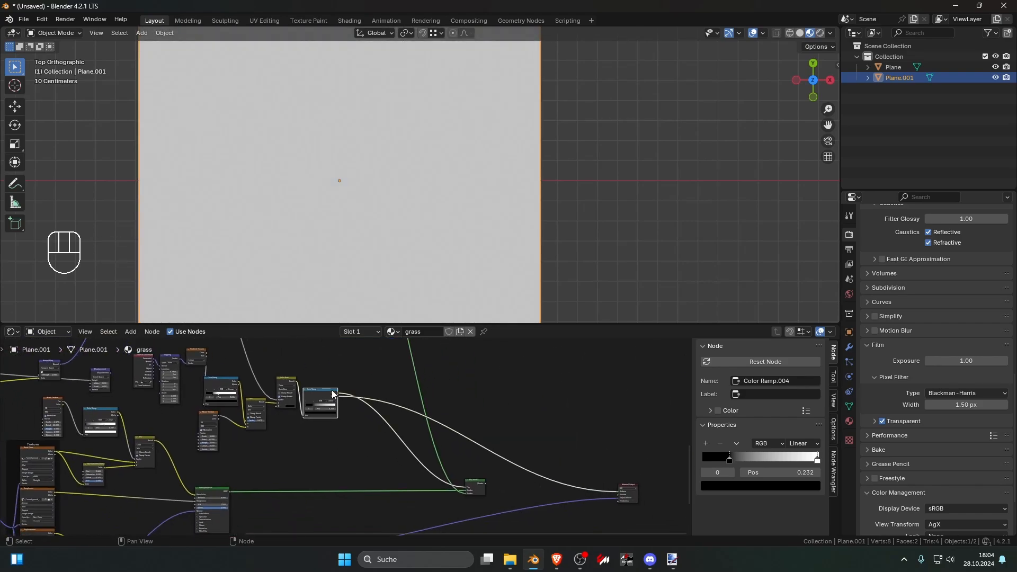
ctrl+shift+click(470, 480)
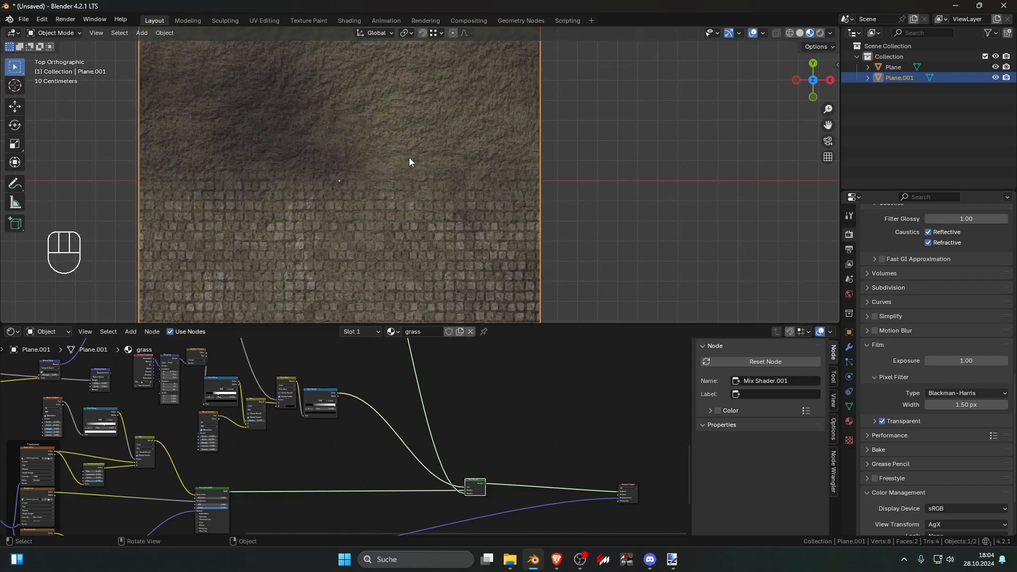
Step: Shift the black stop of the last Color Ramp toward its start to change the stone and grass blend
shift+middle_drag(409, 157, 386, 223)
scroll(386, 224, up, 5)
scroll(385, 228, down, 7)
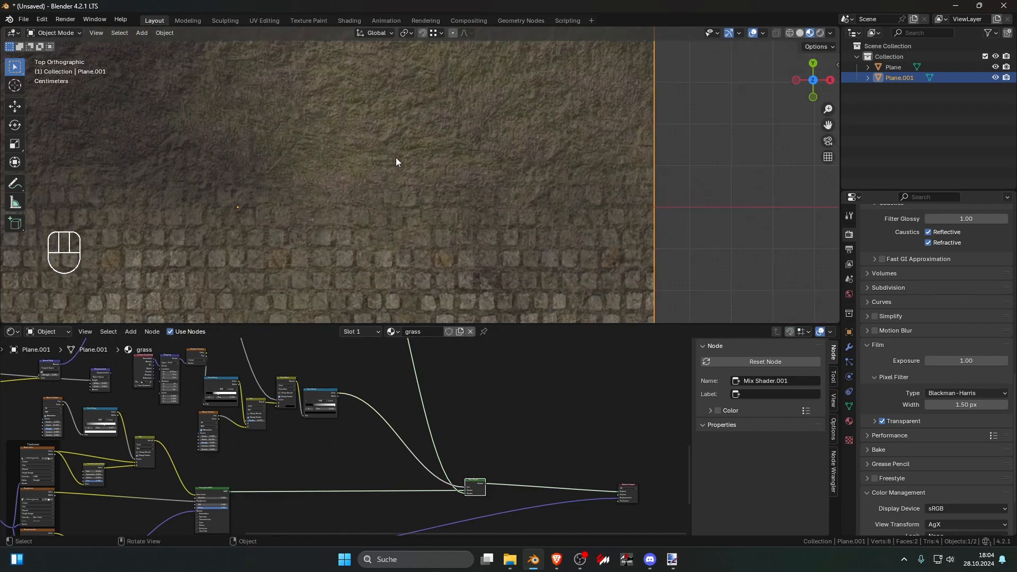
scroll(451, 227, down, 4)
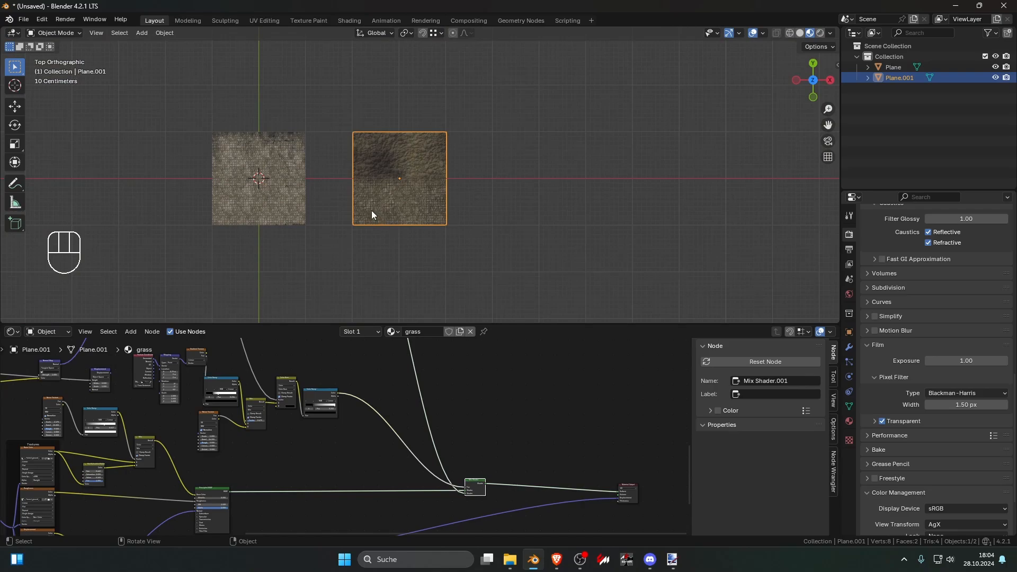
scroll(372, 215, up, 5)
scroll(399, 384, up, 4)
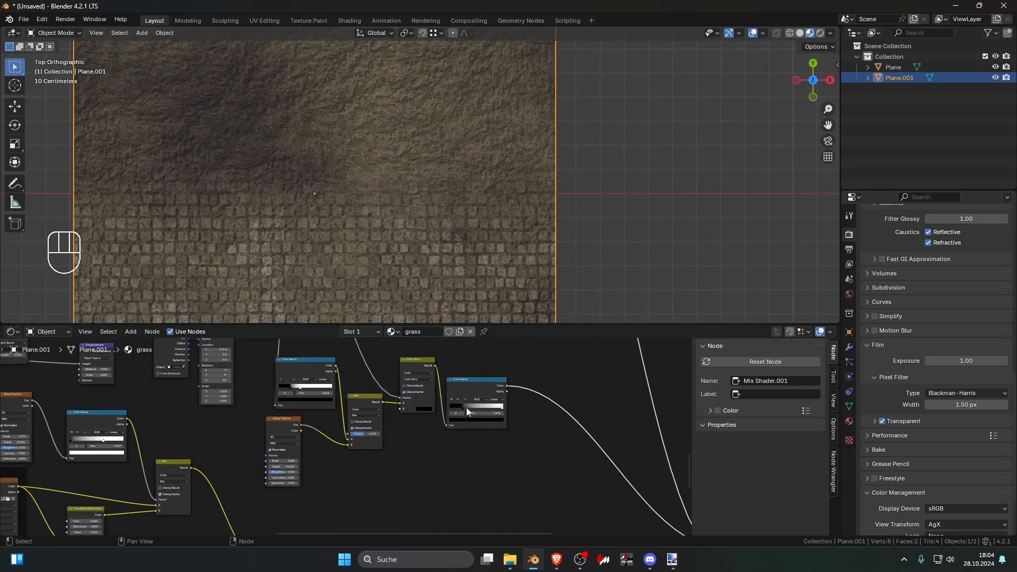
drag(466, 407, 405, 405)
scroll(383, 249, down, 3)
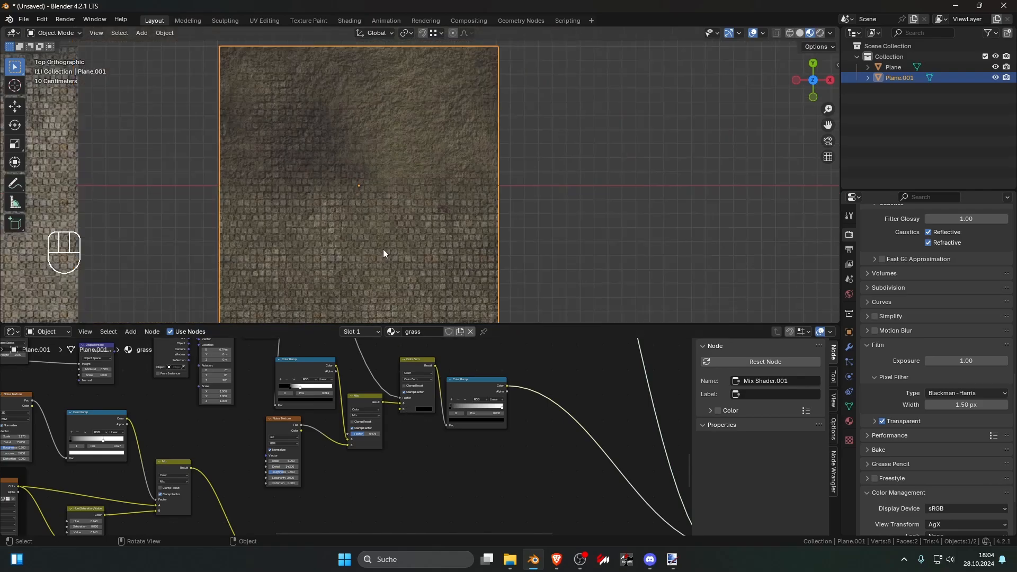
Step: Tighten the last Color Ramp to a hard black-to-white edge, with the white stop at 0.273
scroll(382, 246, up, 3)
drag(495, 409, 474, 409)
scroll(500, 258, down, 7)
click(500, 256)
shift+middle_drag(466, 253, 464, 292)
scroll(495, 266, up, 9)
scroll(448, 265, up, 4)
scroll(488, 412, up, 3)
scroll(487, 413, up, 2)
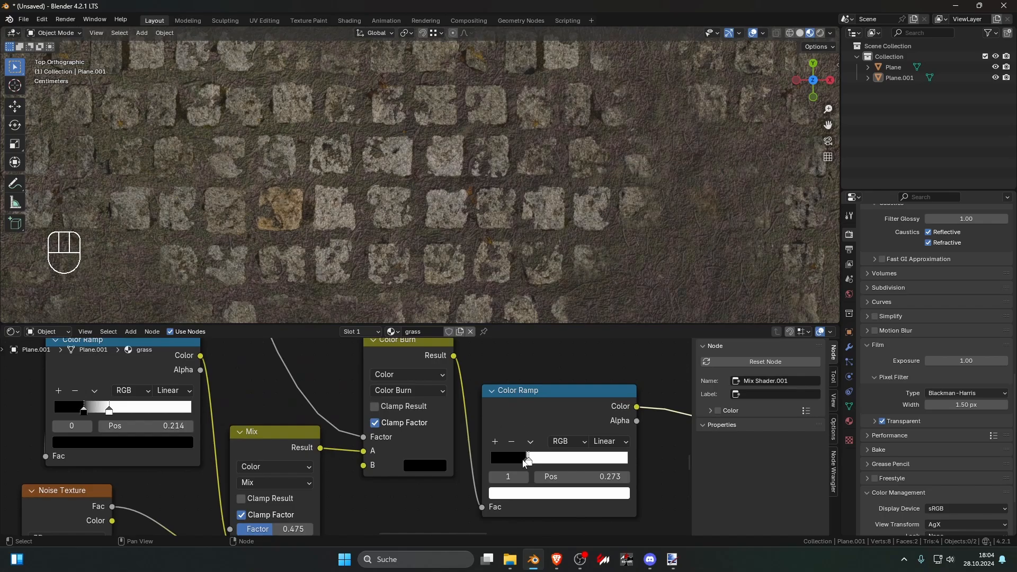
Step: Reverse the last Color Ramp so white comes first, and set its black stop to 0.677
drag(524, 464, 564, 465)
scroll(506, 247, down, 5)
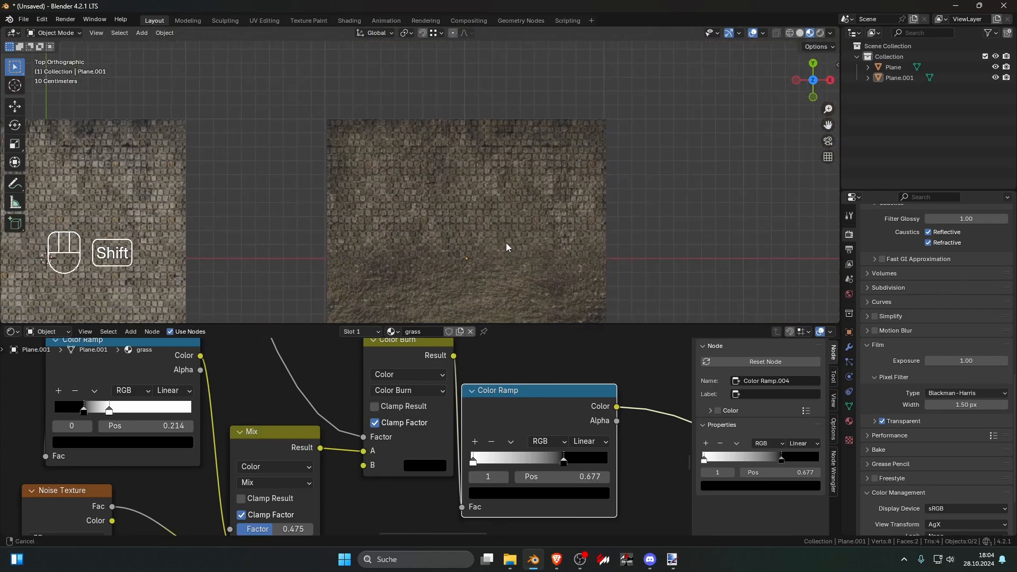
scroll(507, 243, up, 3)
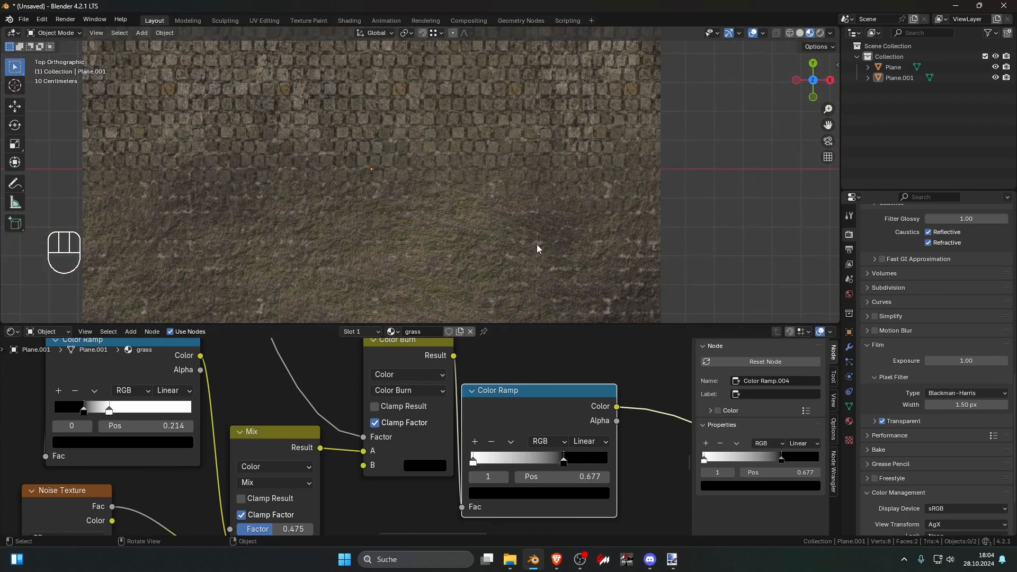
scroll(535, 245, down, 3)
Step: Bring the last Color Ramp's stops closer together with black at 0.495, set Ease interpolation, and preview the mask
mouse_move(561, 464)
mouse_down()
mouse_move(485, 464)
mouse_move(550, 463)
mouse_up()
ctrl+shift+click(556, 463)
mouse_move(527, 464)
mouse_down()
mouse_move(499, 465)
mouse_move(554, 463)
mouse_move(513, 462)
mouse_move(535, 462)
mouse_up()
shift+click(535, 466)
click(587, 442)
click(578, 467)
Step: Raise the factor of the Mix node blending the noise into the gradient to 0.517
scroll(345, 479, down, 3)
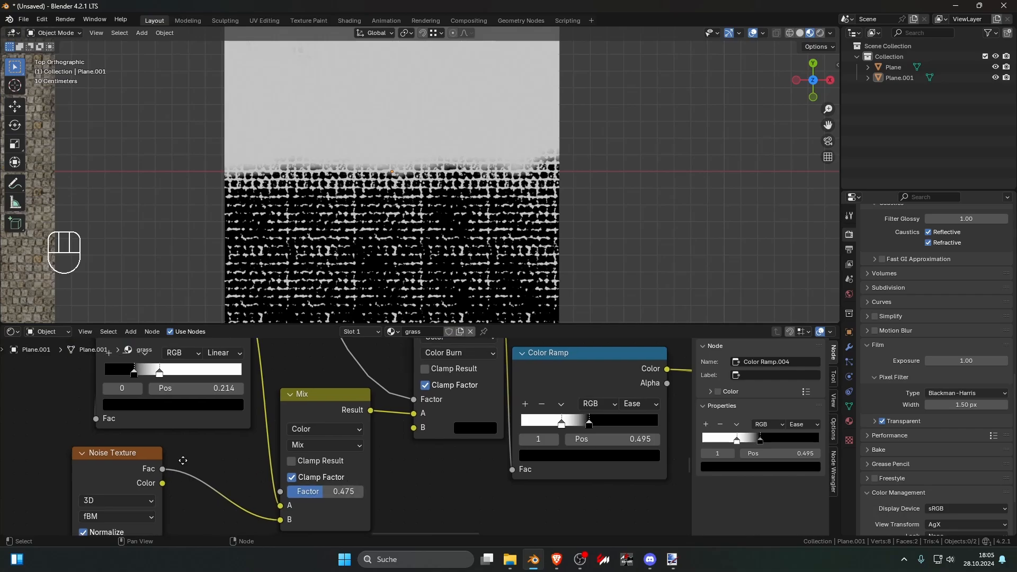
scroll(339, 450, down, 5)
scroll(339, 444, up, 10)
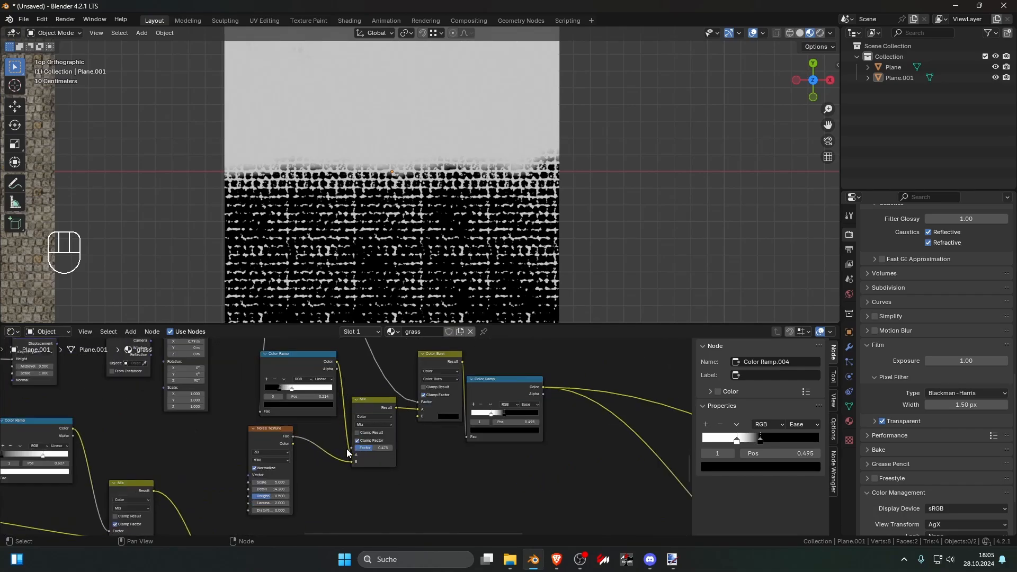
mouse_move(393, 456)
mouse_down()
mouse_move(421, 456)
mouse_move(365, 456)
mouse_move(394, 456)
mouse_up()
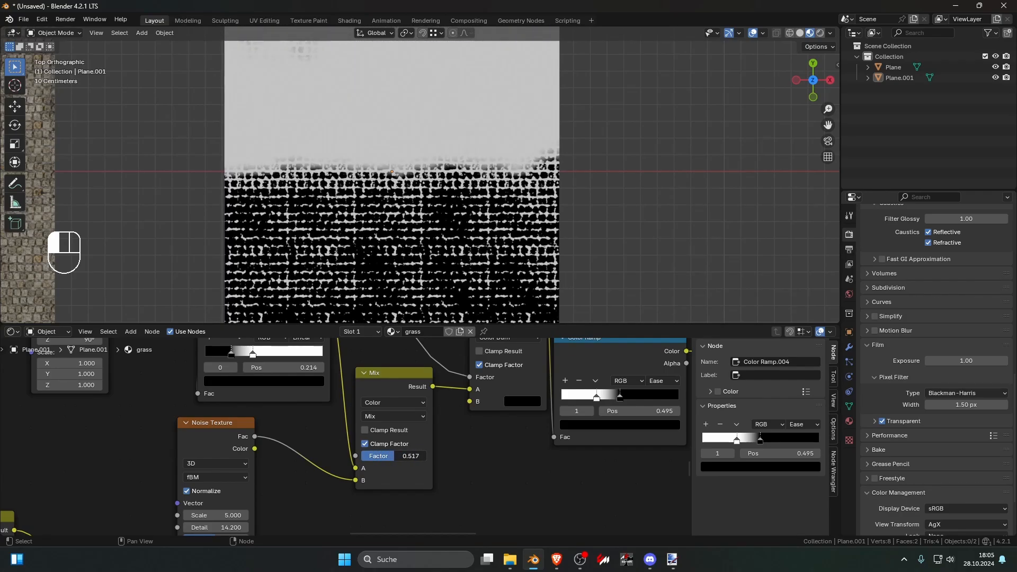
Step: Set the mask's Noise Texture detail to 15 and its scale to -1.5
scroll(395, 456, down, 2)
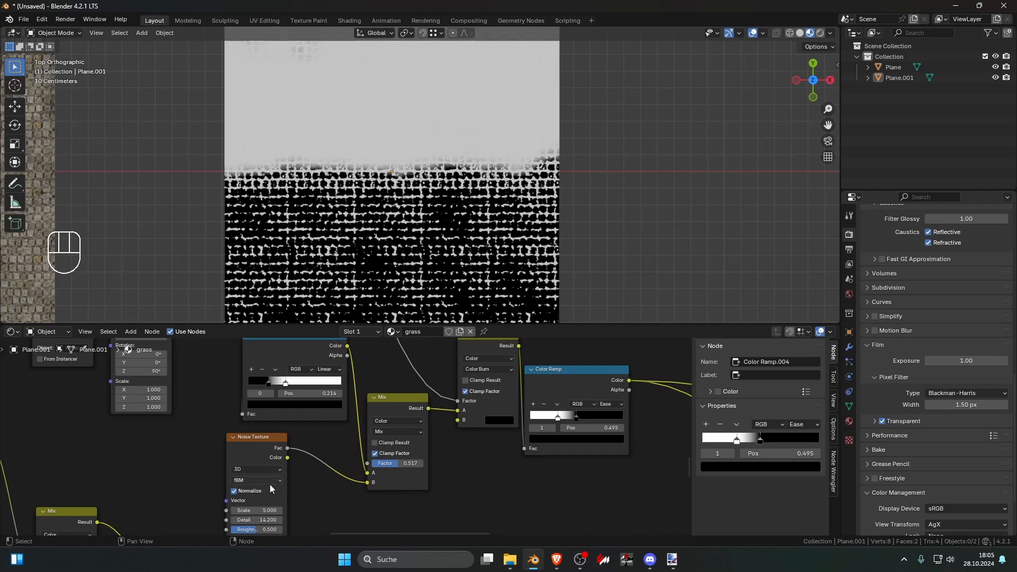
scroll(270, 484, down, 1)
middle_drag(269, 485, 326, 458)
drag(324, 491, 314, 491)
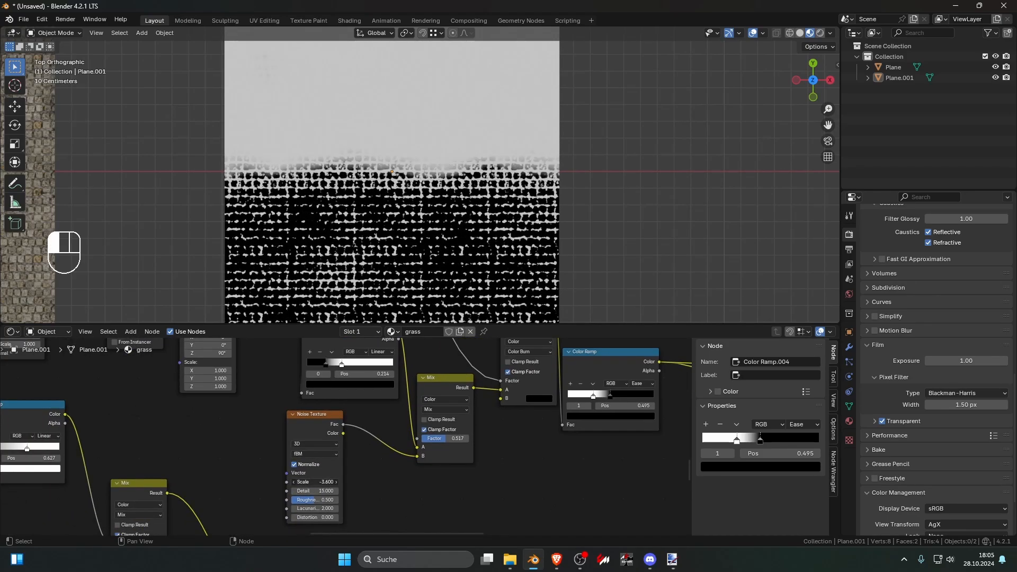
middle_drag(527, 454, 382, 470)
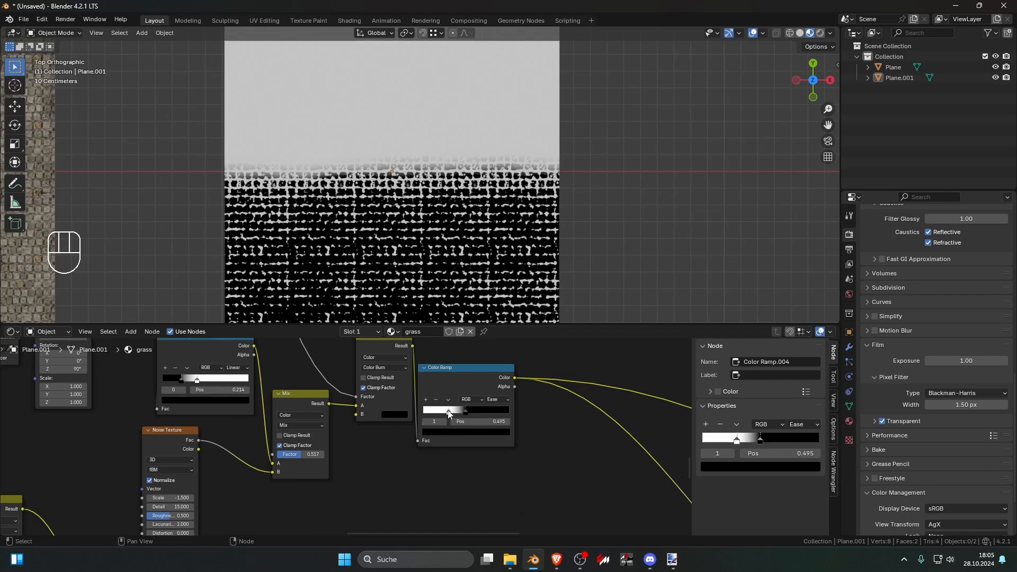
Step: Move the last Color Ramp's black stop to 0.391 and preview the final Mix Shader again
mouse_move(448, 414)
mouse_down()
mouse_move(483, 413)
mouse_move(425, 416)
mouse_move(484, 409)
mouse_move(425, 415)
mouse_move(444, 414)
mouse_up()
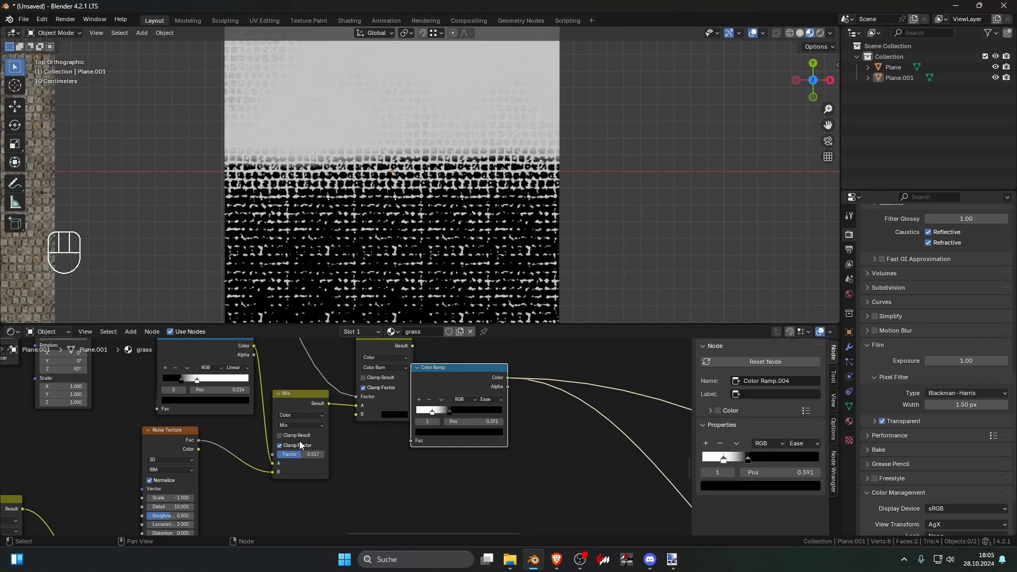
drag(170, 498, 255, 487)
scroll(256, 486, down, 5)
ctrl+shift+click(538, 506)
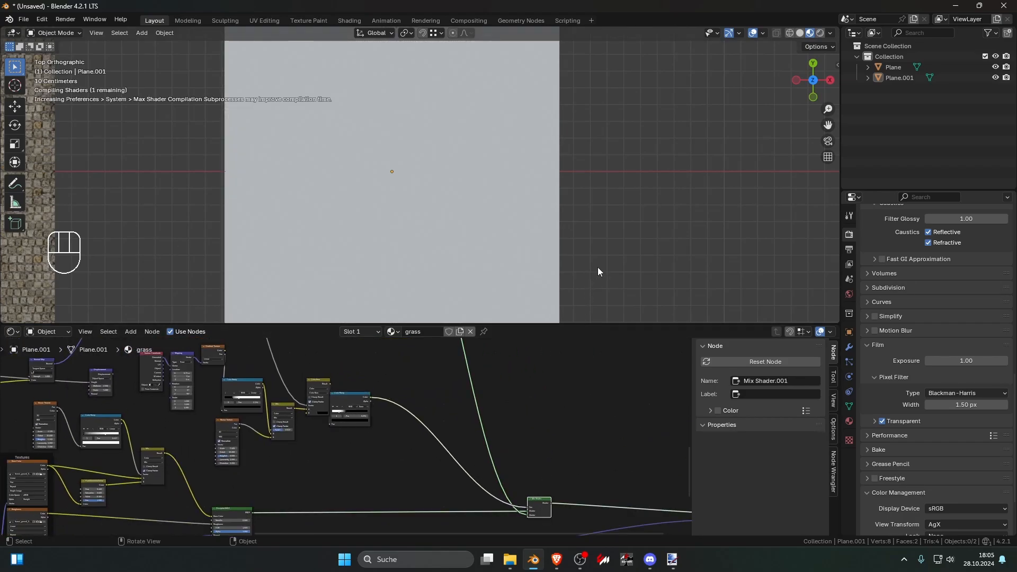
Step: Examine the stone-to-grass transition on the plane at an angle and from above, close up and as a whole
middle_drag(605, 257, 520, 269)
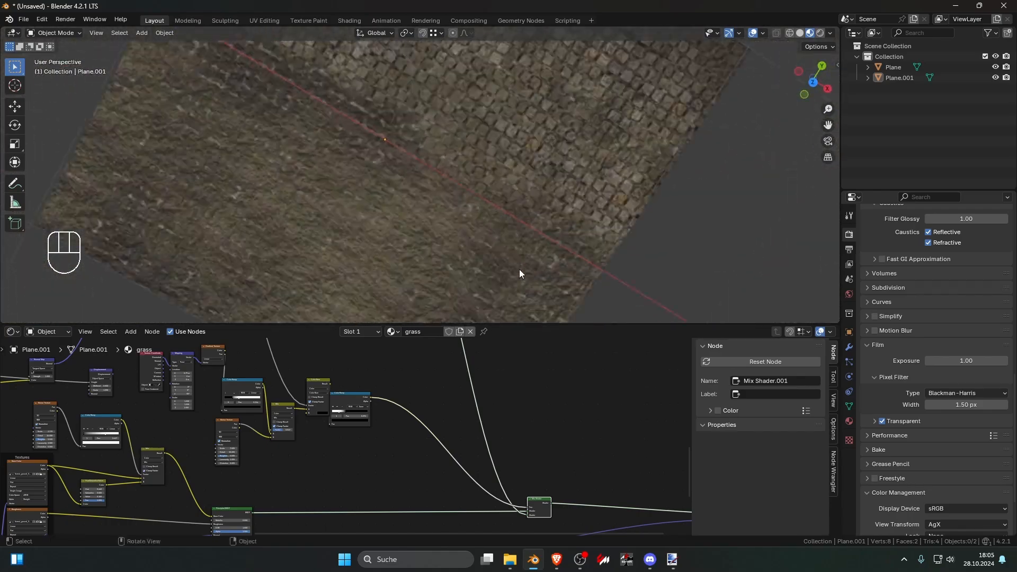
key(KP_7)
scroll(501, 265, down, 4)
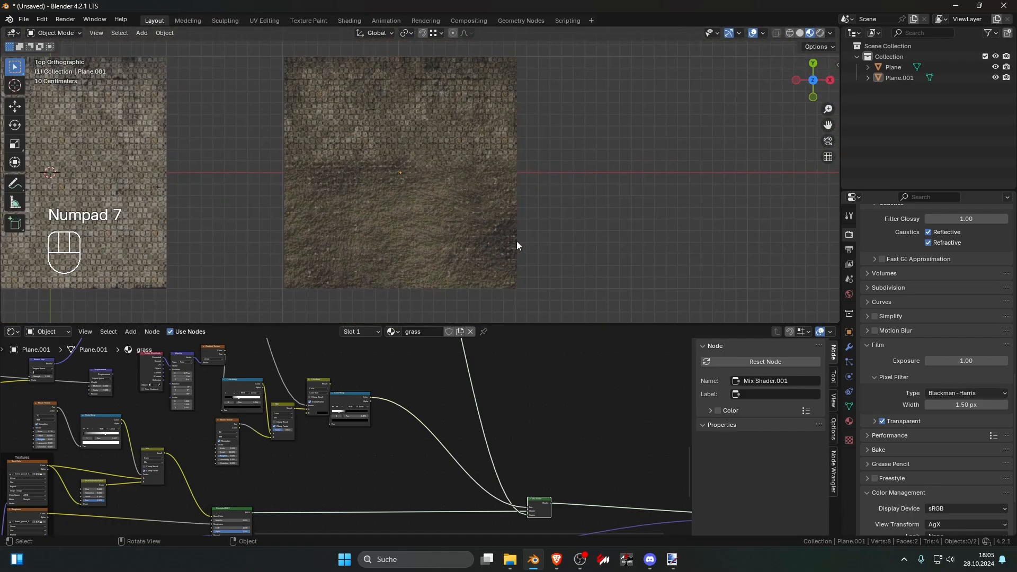
scroll(594, 242, up, 6)
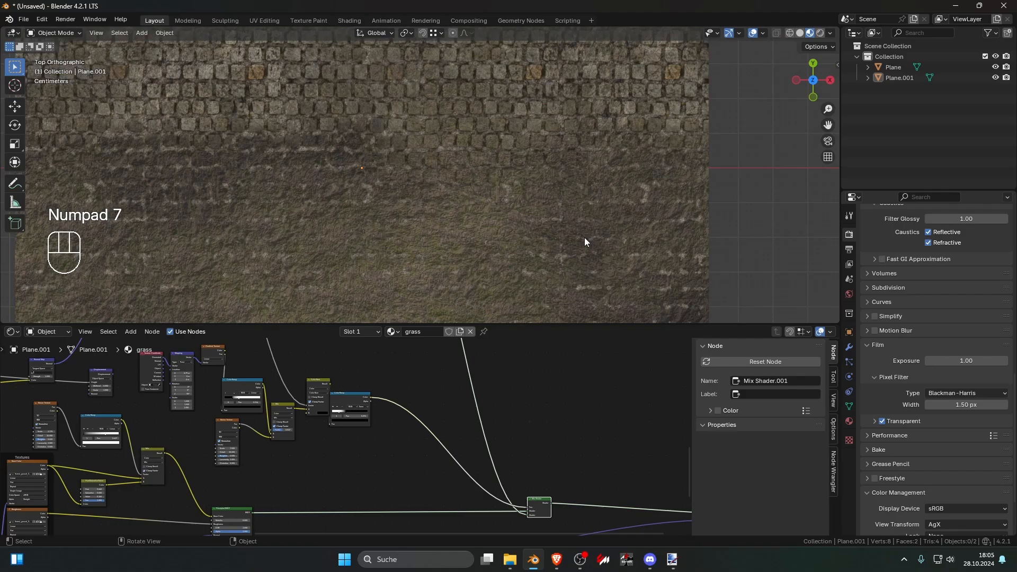
click(490, 254)
scroll(491, 259, down, 2)
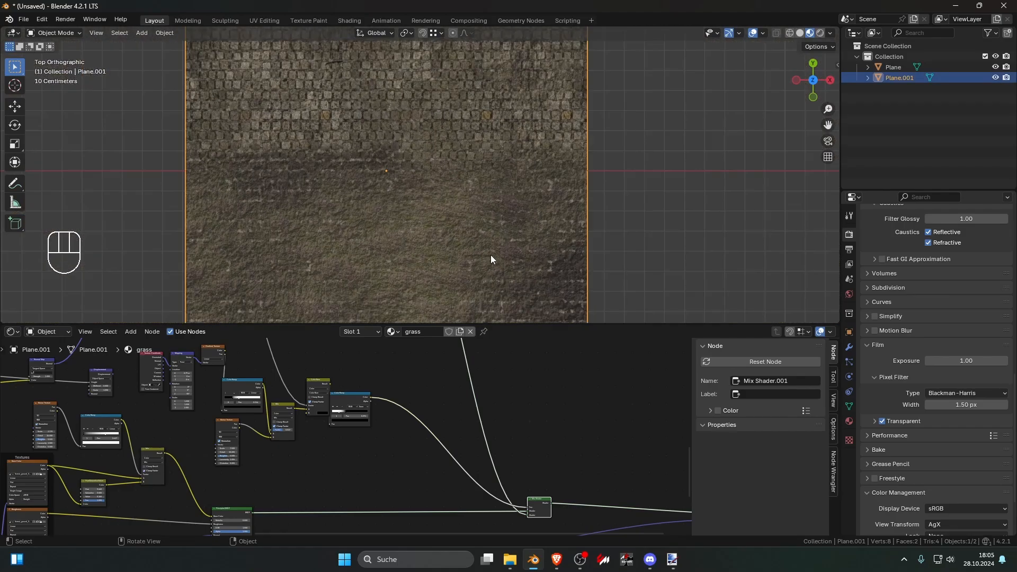
scroll(491, 259, down, 3)
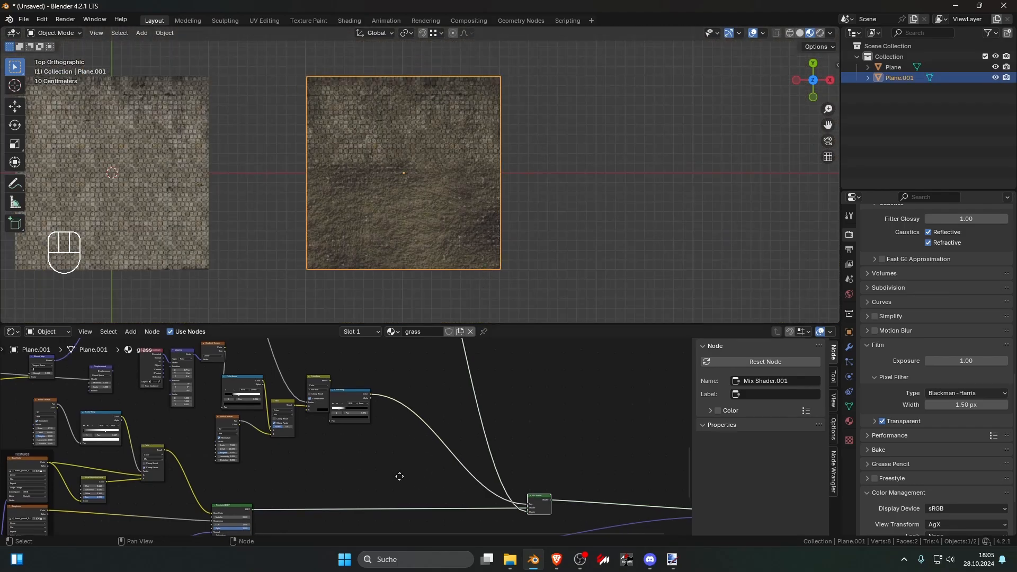
Step: Move the last Color Ramp node further from Color Burn and set its black stop to 0.473
scroll(419, 482, up, 3)
scroll(418, 482, up, 2)
drag(444, 405, 485, 406)
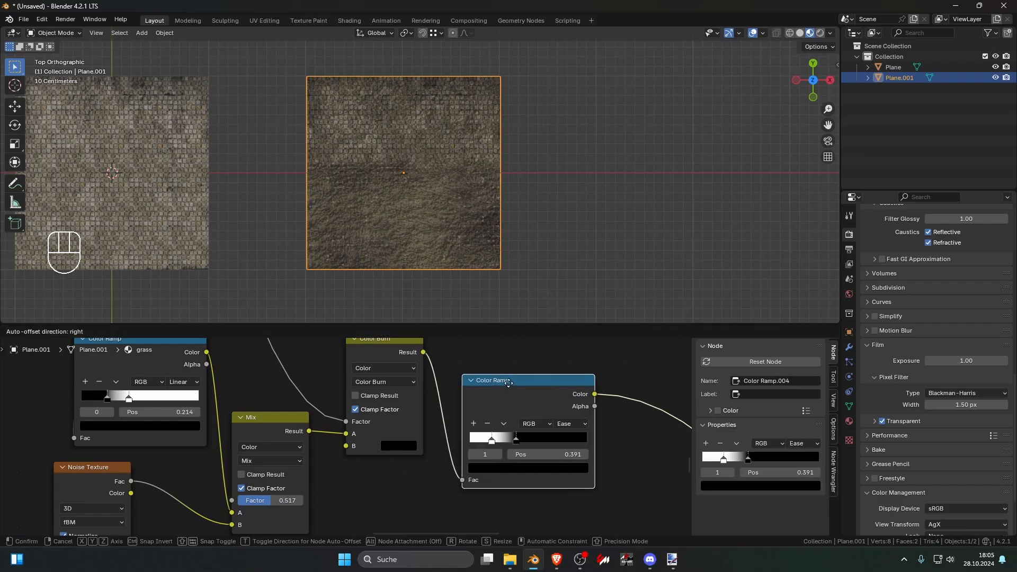
drag(518, 440, 550, 445)
middle_drag(384, 435, 407, 436)
Step: Lighten Color Burn's B color to light grey and set the last Color Ramp's black stop to 0.659
click(423, 448)
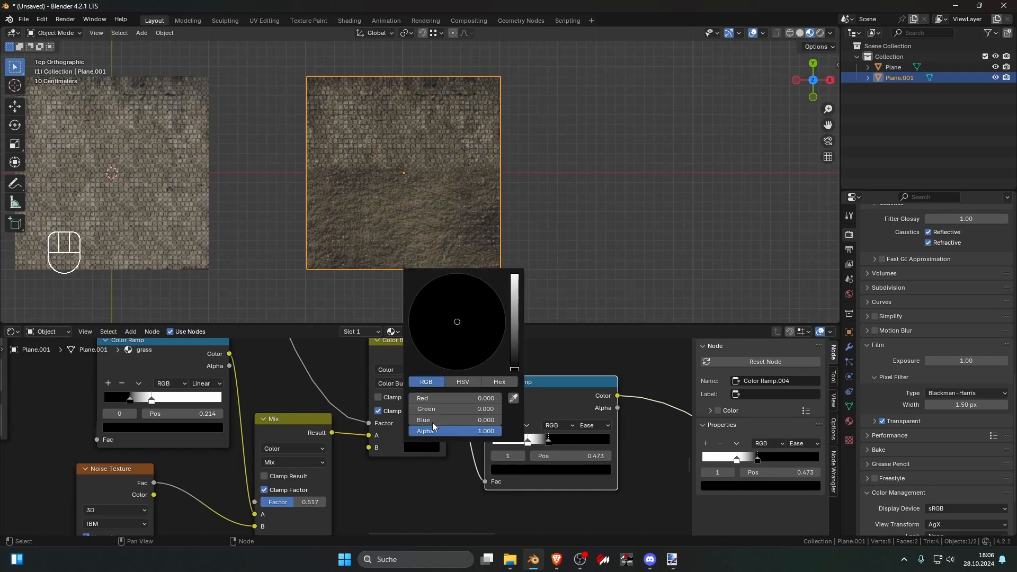
drag(516, 370, 514, 314)
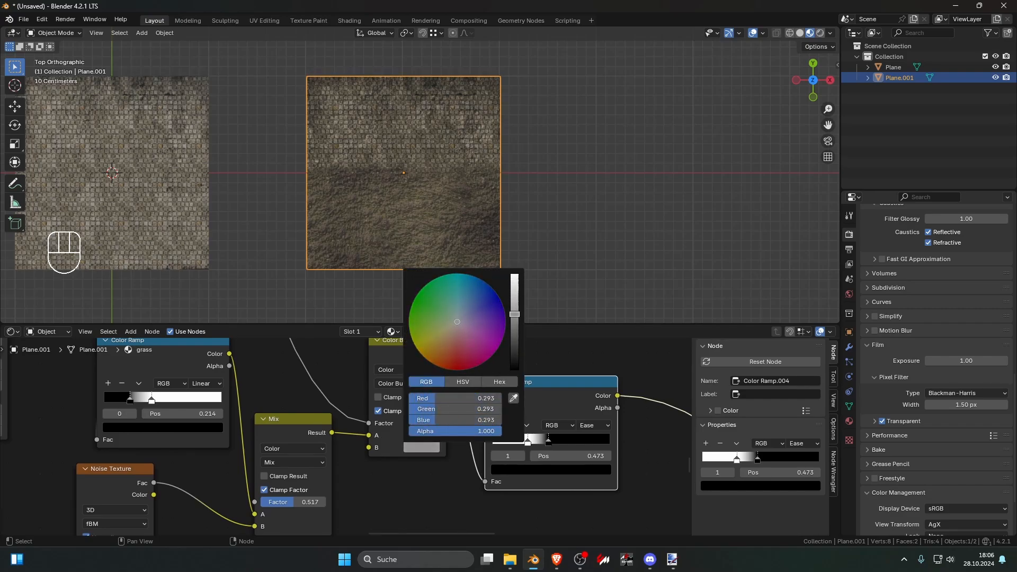
key(g)
click(536, 445)
drag(536, 445, 558, 444)
Step: Examine the blended plane without its selection outline, close up, in perspective, and from above beside the original stone plane
click(539, 267)
scroll(540, 267, up, 4)
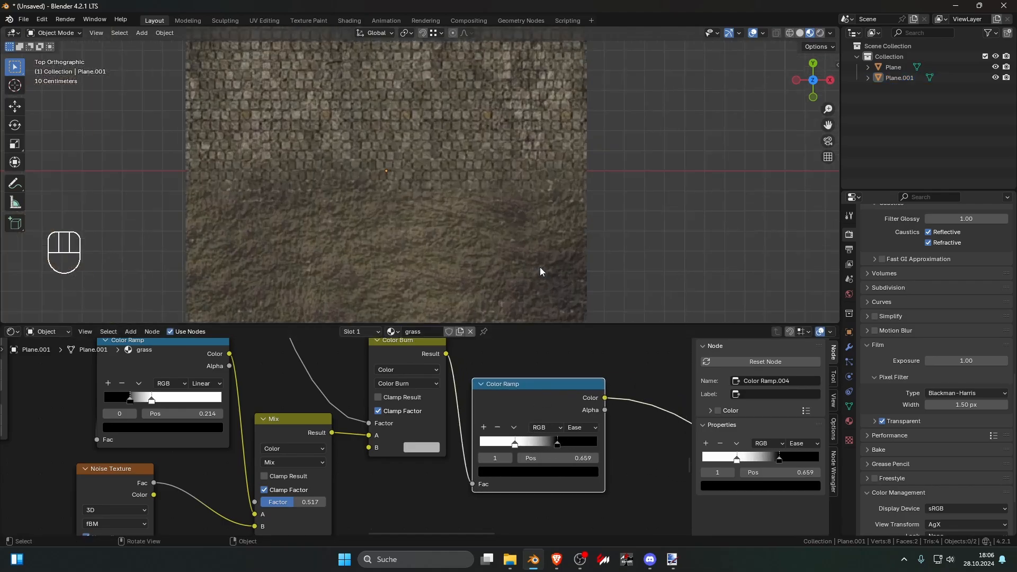
scroll(539, 267, up, 3)
scroll(540, 267, down, 3)
middle_drag(540, 266, 381, 238)
scroll(491, 399, down, 4)
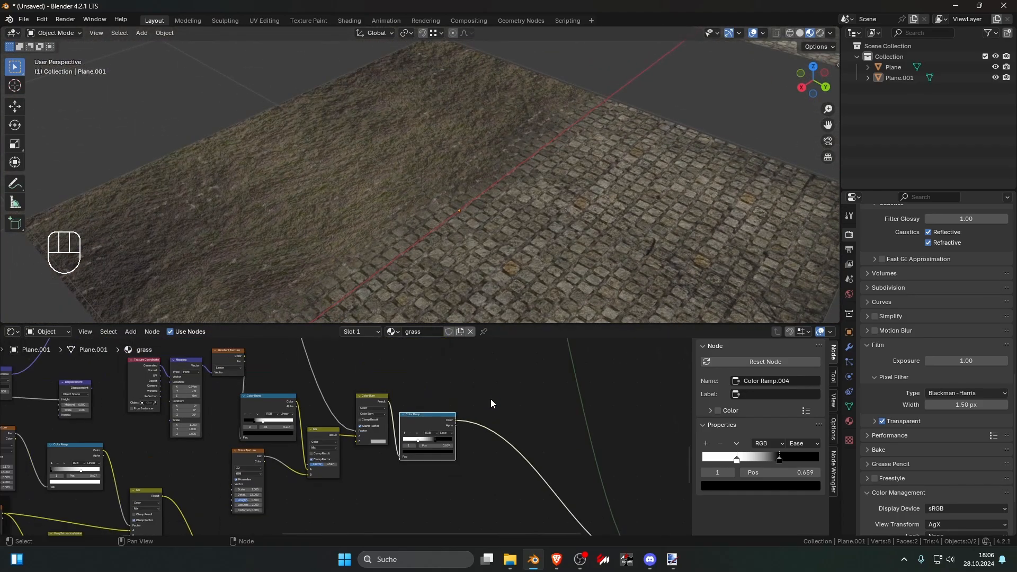
scroll(491, 404, down, 3)
scroll(456, 243, down, 5)
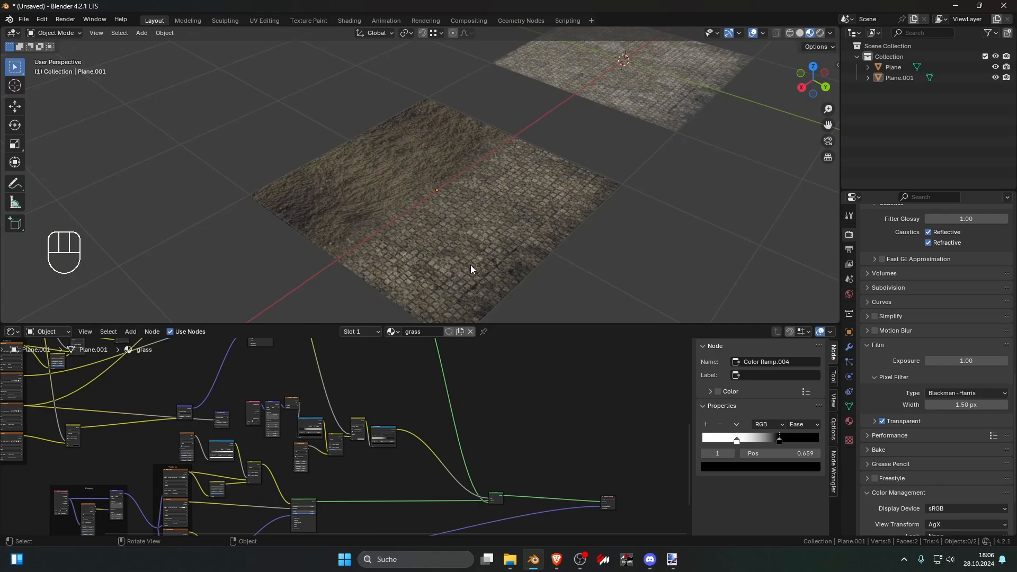
middle_drag(420, 240, 568, 267)
key(KP_7)
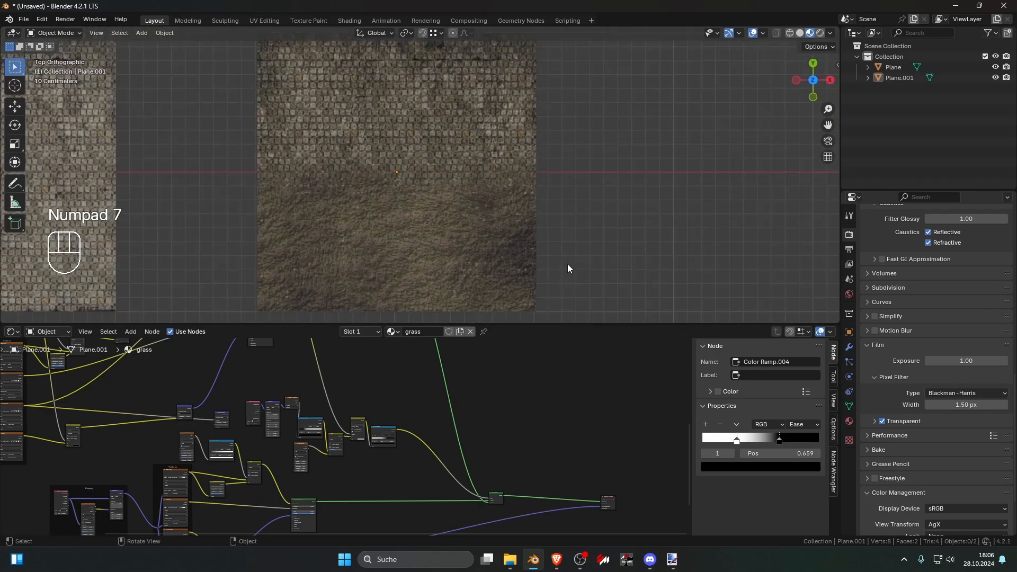
scroll(568, 264, down, 4)
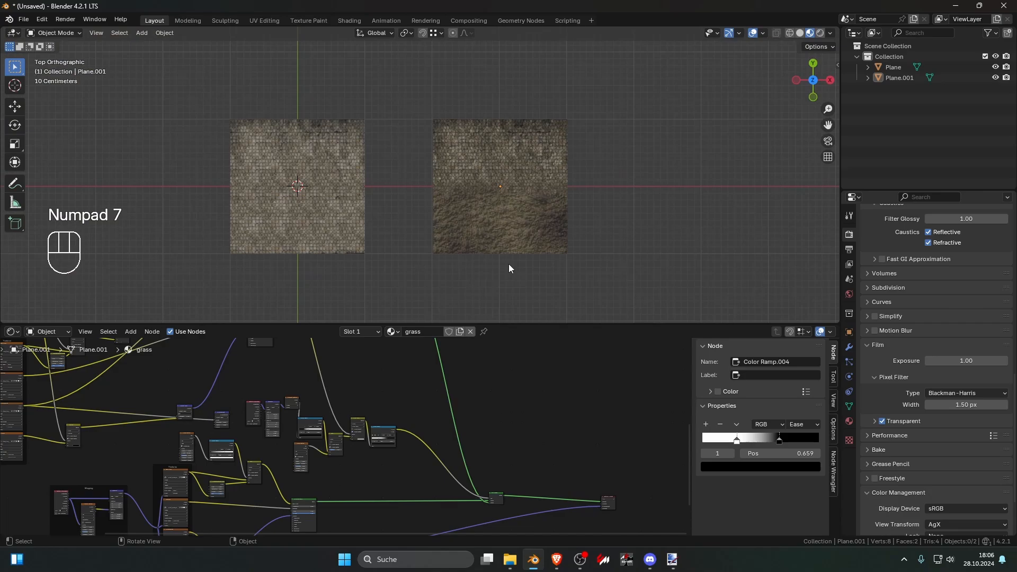